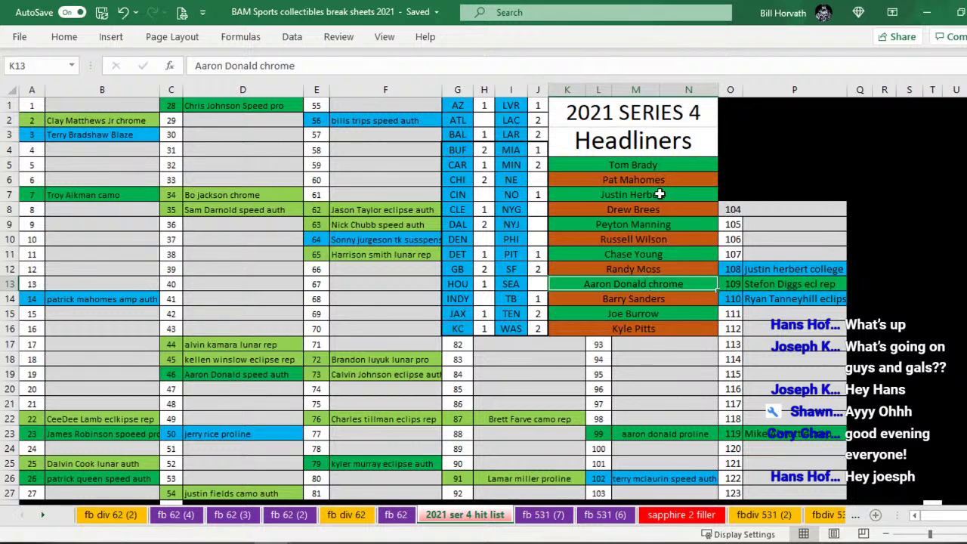
Step through the Headliners entries in K5–K15, from Tom Brady down to Barry Sanders.
left_click(656, 269)
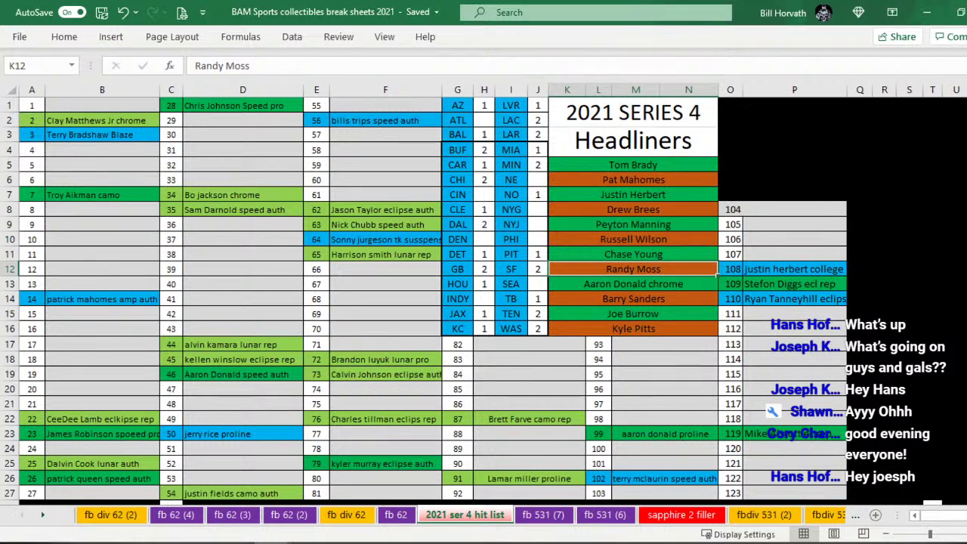
left_click(698, 182)
left_click(656, 168)
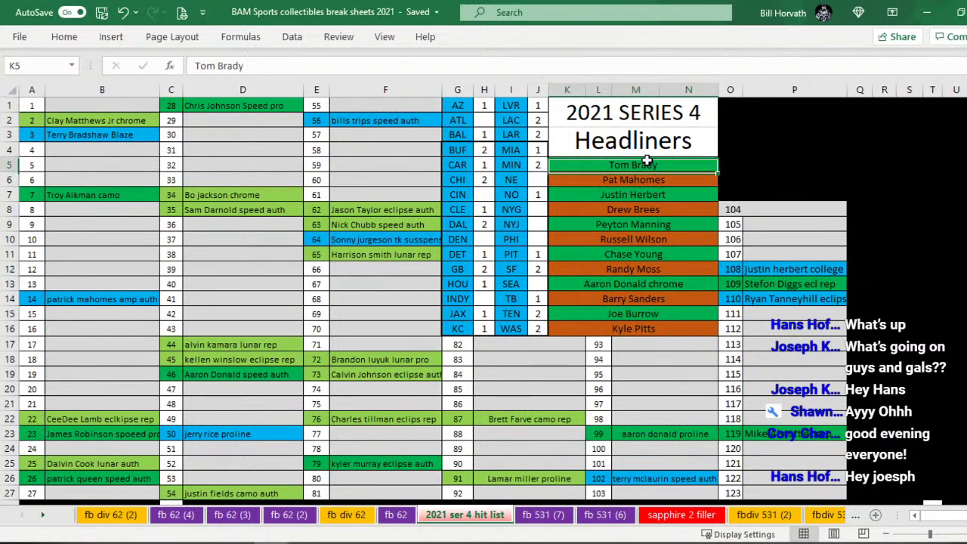
left_click(647, 179)
left_click(649, 195)
left_click(651, 209)
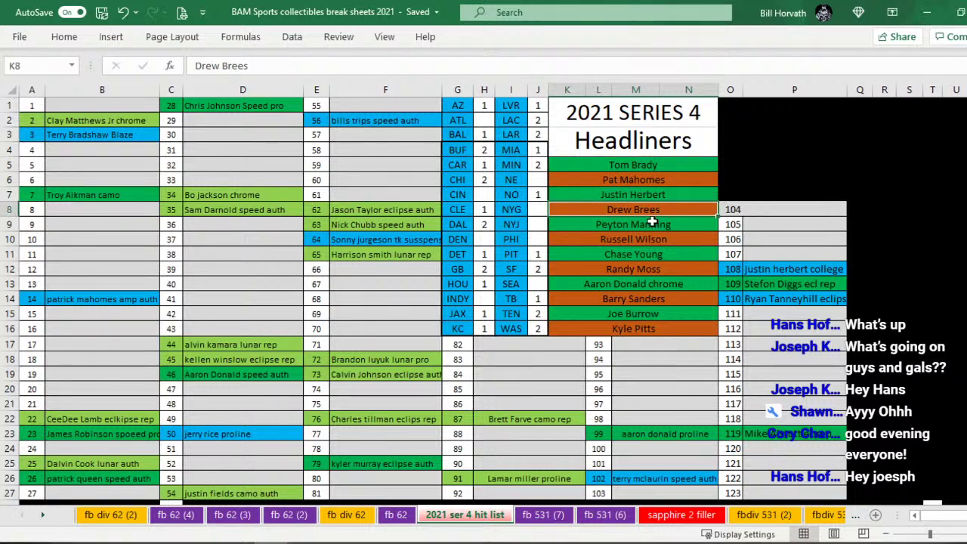
left_click(652, 225)
left_click(653, 238)
left_click(654, 254)
left_click(655, 268)
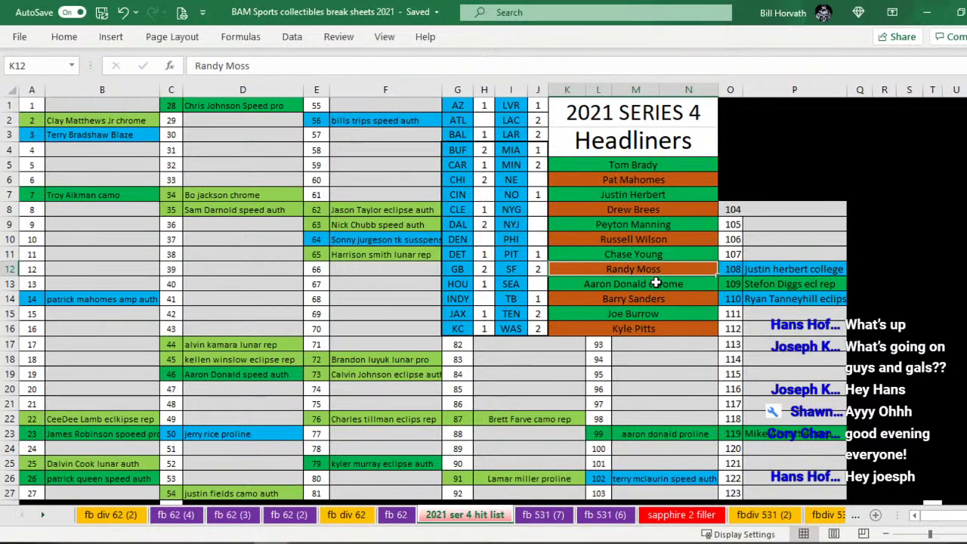
left_click(656, 283)
left_click(651, 298)
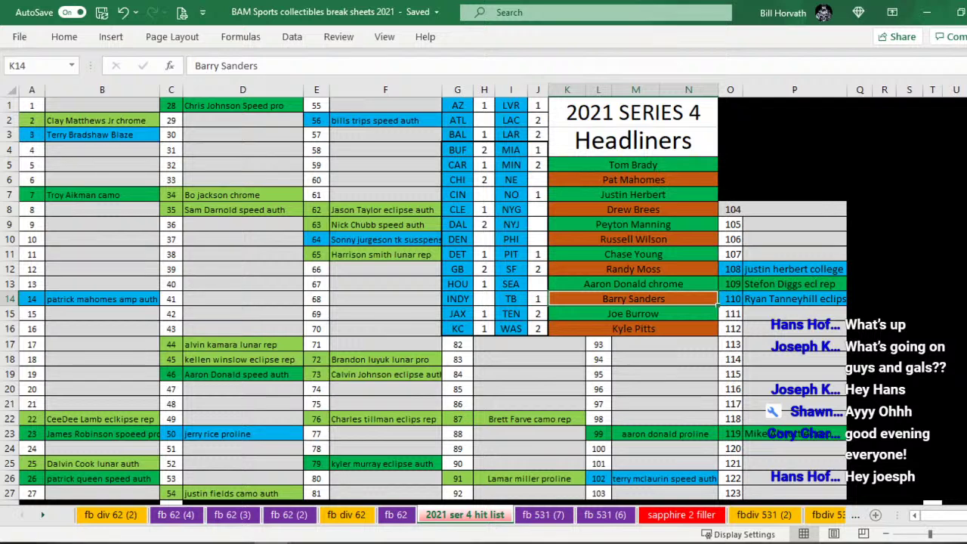
Recheck Randy Moss, Joe Burrow and the top headliners, then switch to the fb 62 sheet.
left_click(654, 266)
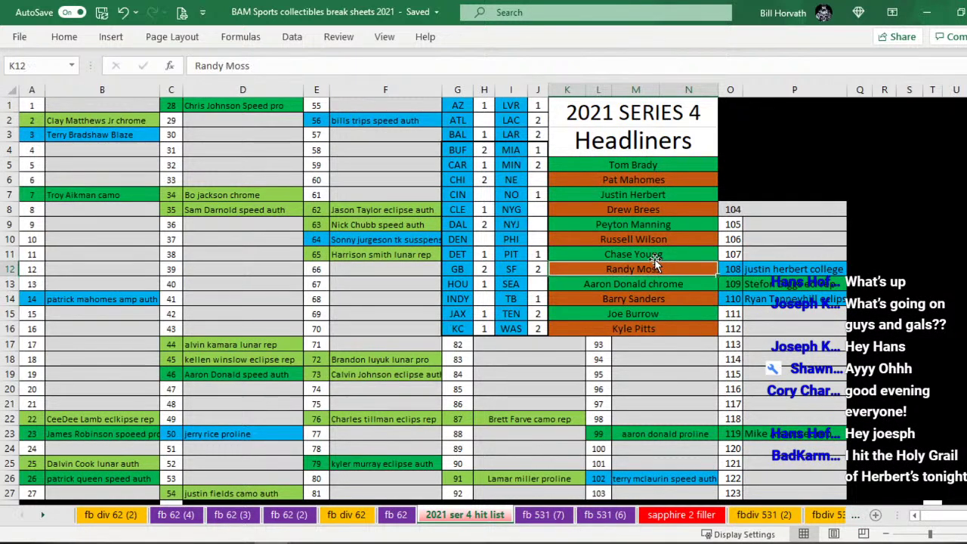
left_click(628, 311)
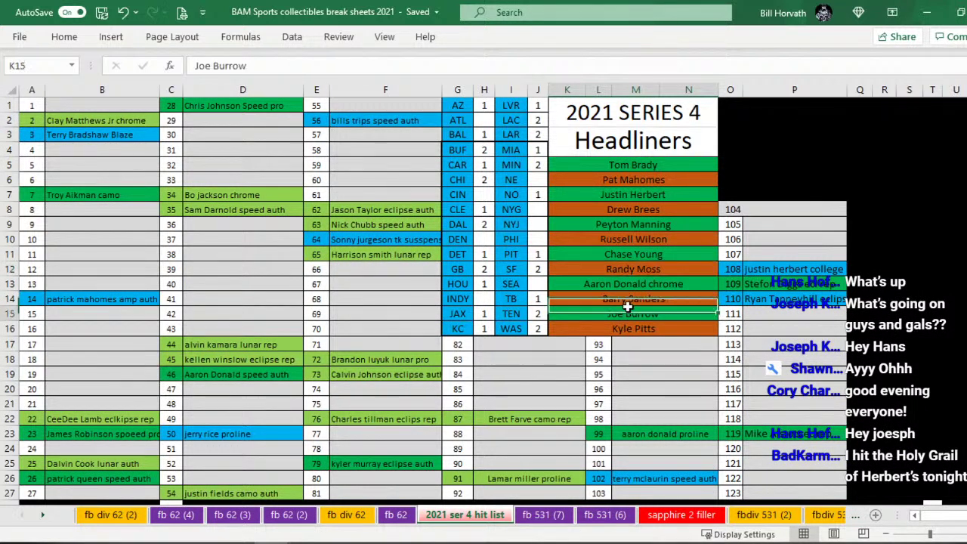
key("Up")
key("Up")
key("Up")
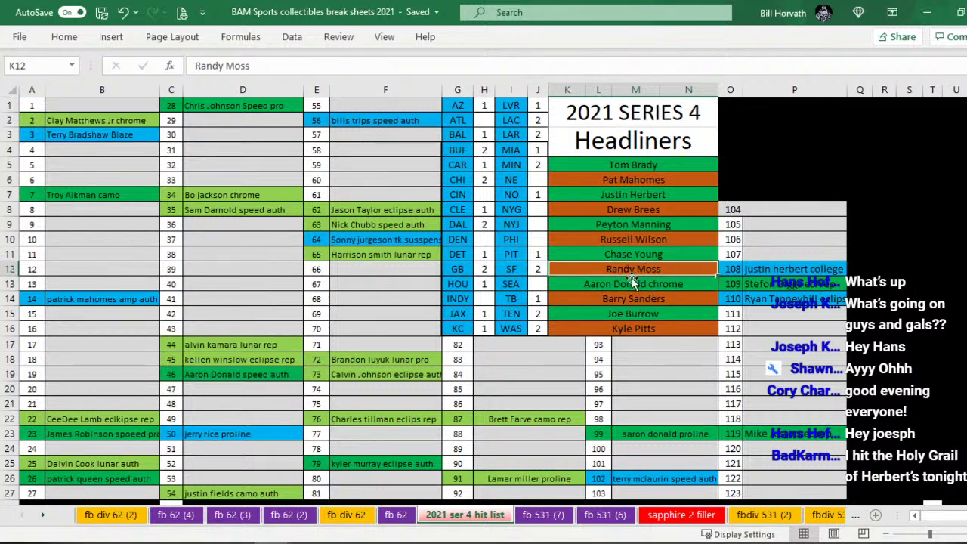
left_click(637, 313)
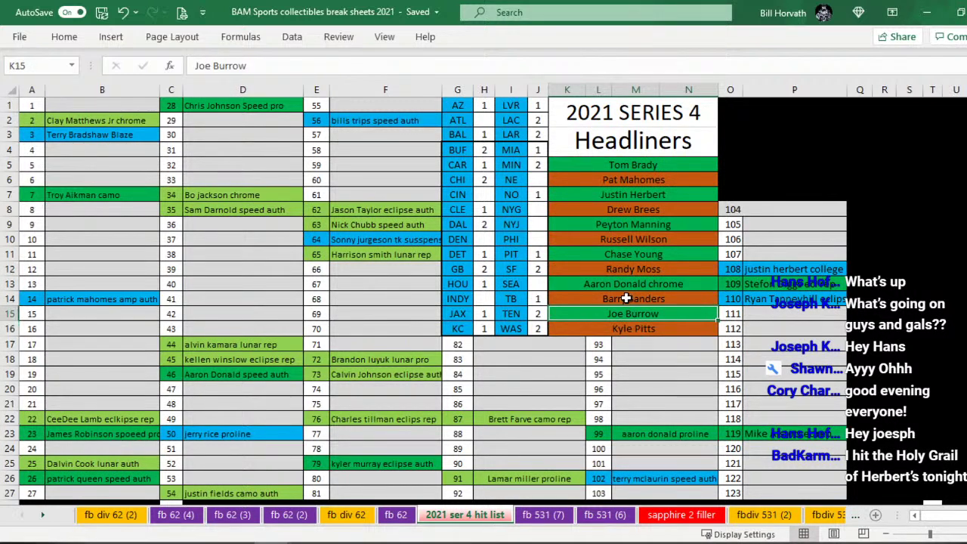
left_click(626, 298)
left_click(624, 281)
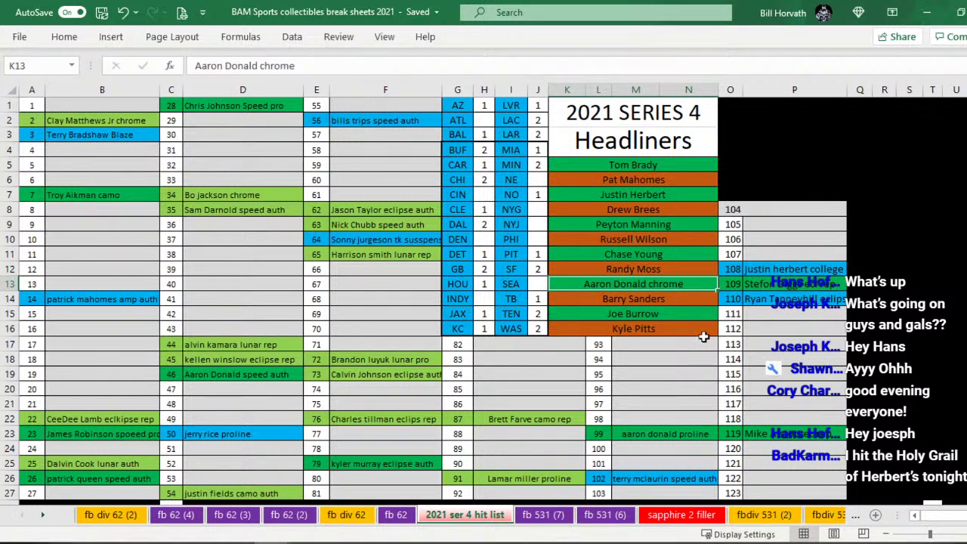
left_click(653, 165)
left_click(651, 179)
left_click(646, 195)
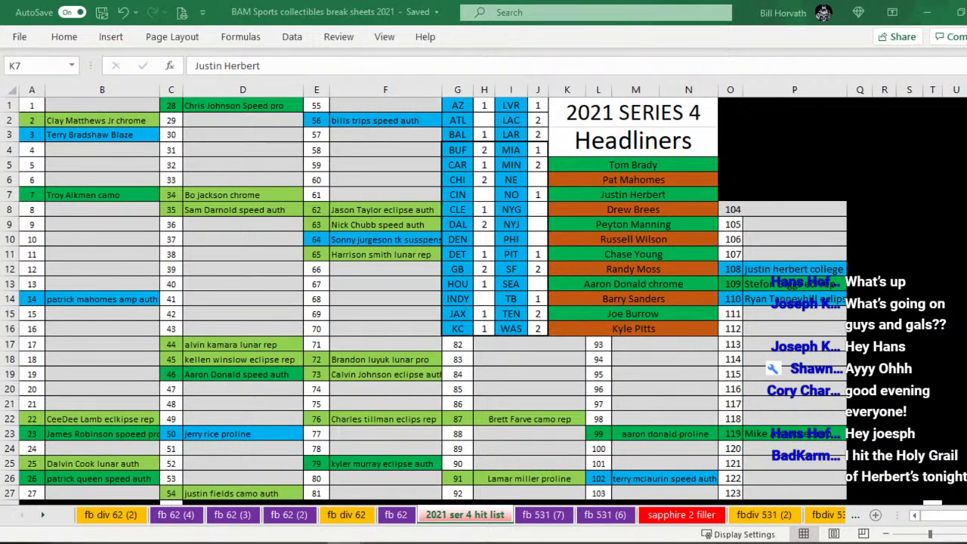
left_click(398, 516)
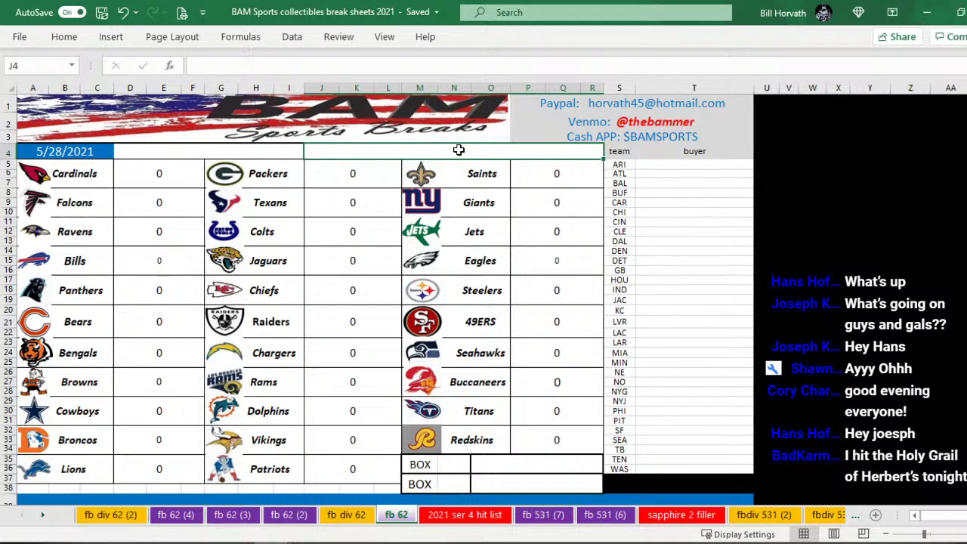
Enter 'fs p1g3 72 per team picked' as the J4 heading and copy that cell.
type("fs p1")
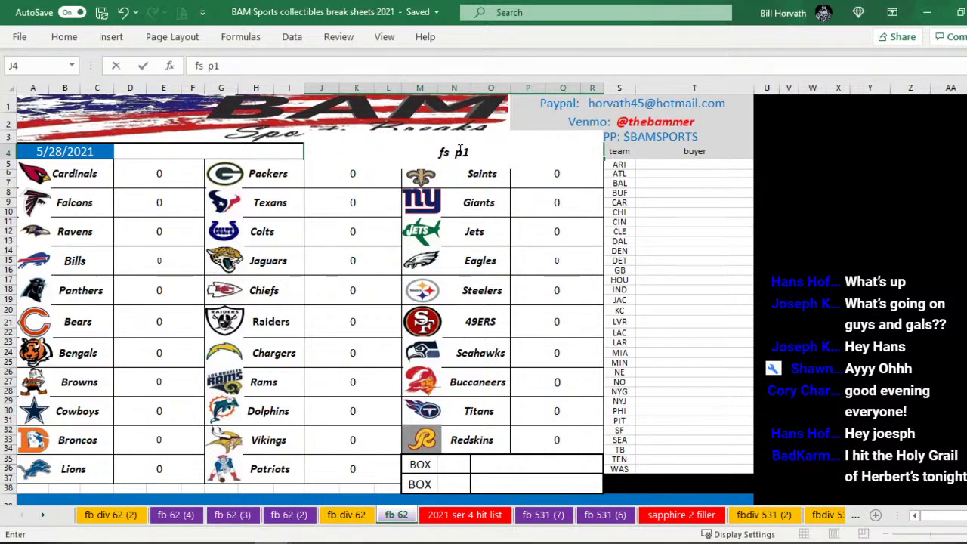
type("g3  72 per team picked")
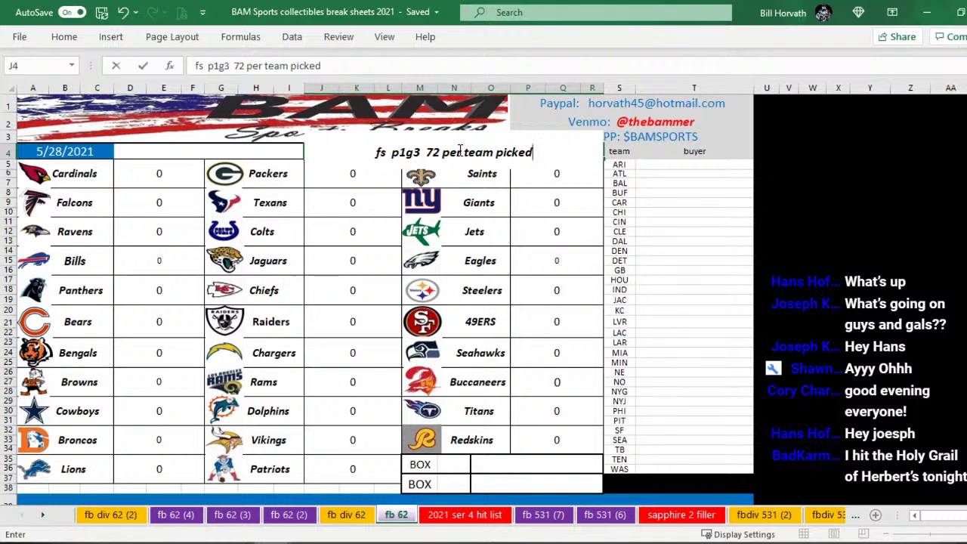
key("Return")
right_click(460, 151)
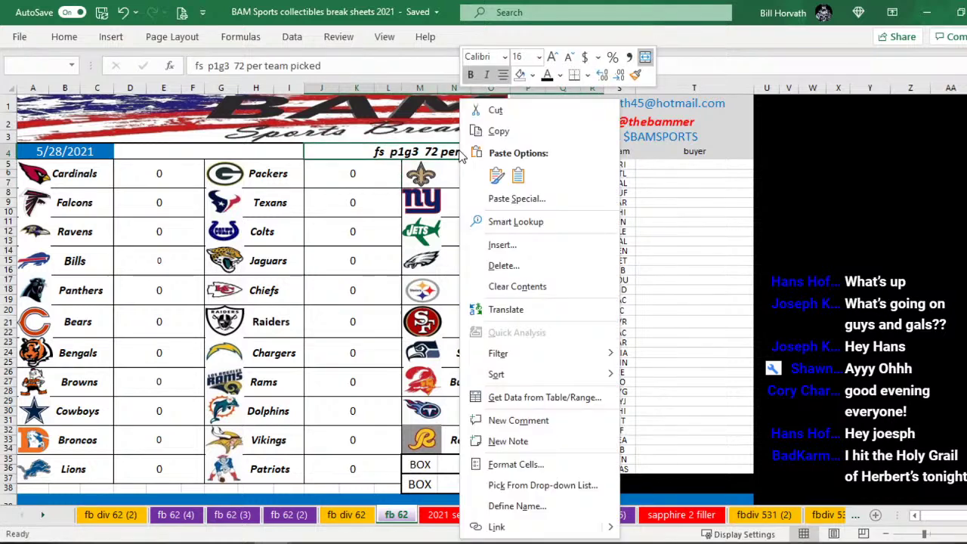
left_click(502, 132)
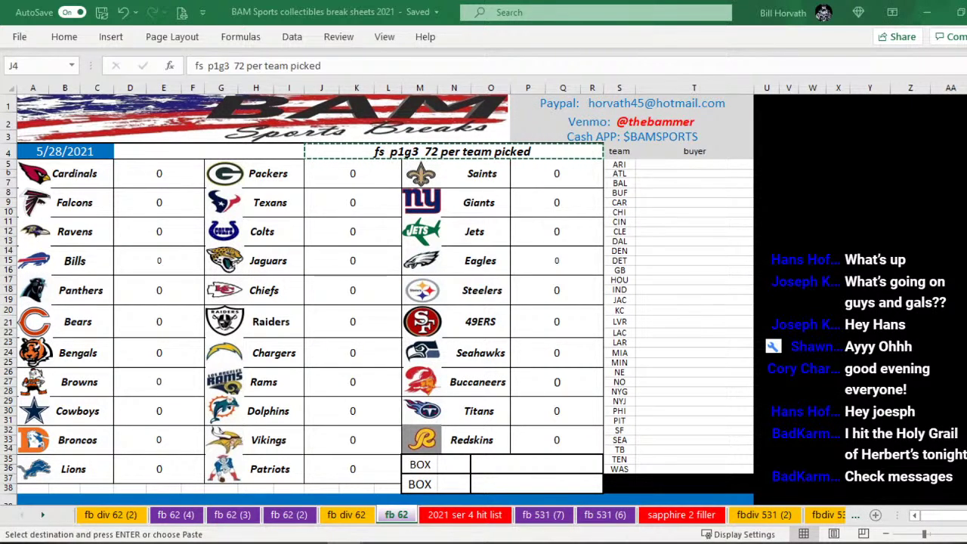
Move the live chat aside, shrink the workbook window, and enter the TB buyer's name.
key("alt+Tab")
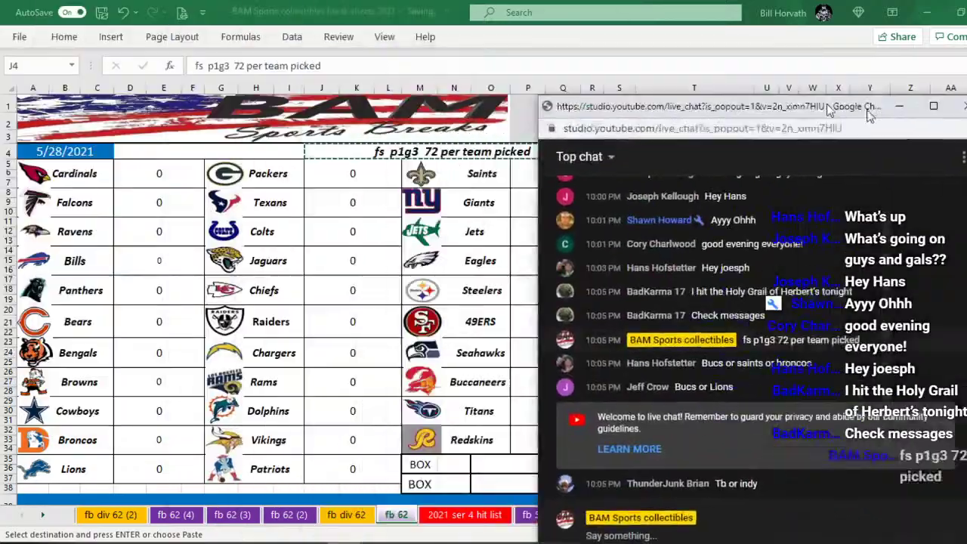
left_click_drag(868, 113, 957, 50)
left_click_drag(812, 12, 385, 38)
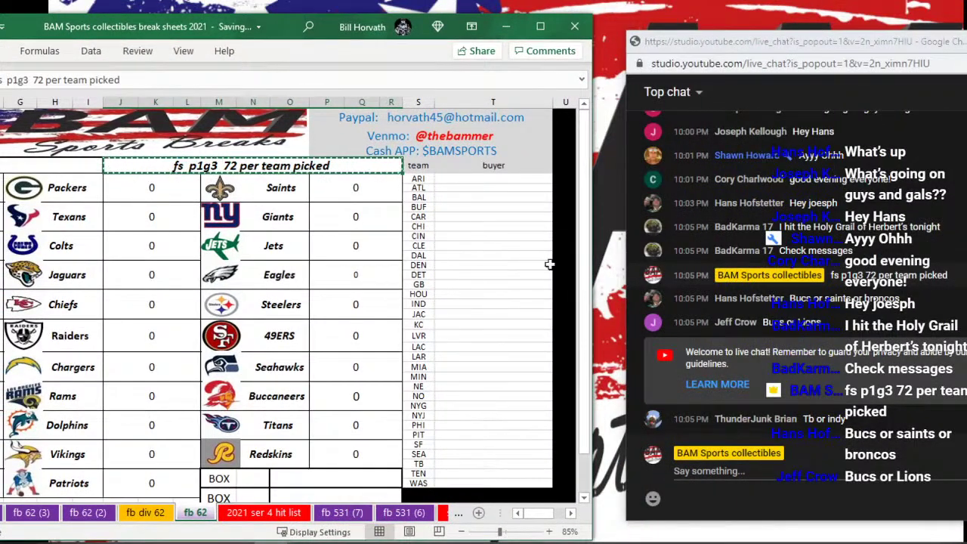
left_click(464, 456)
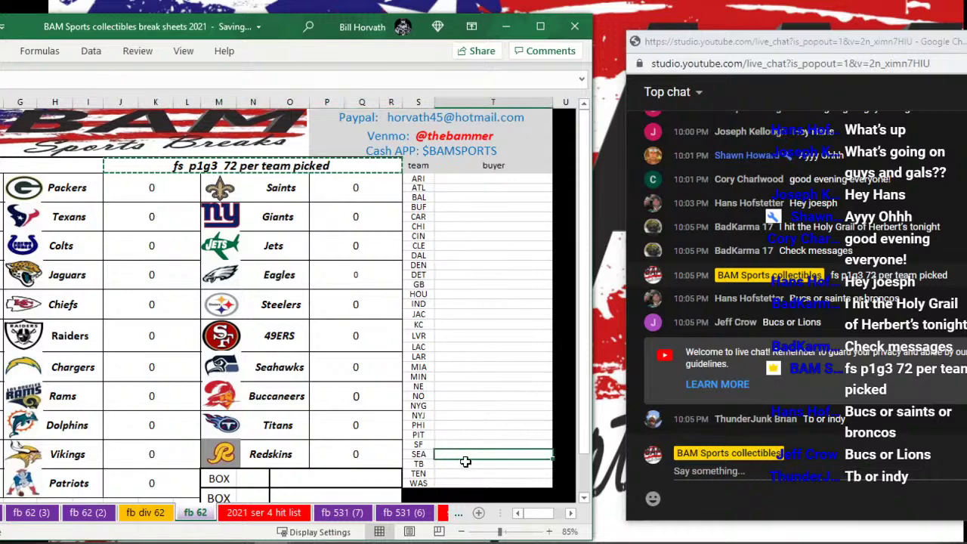
left_click(465, 462)
type("hans")
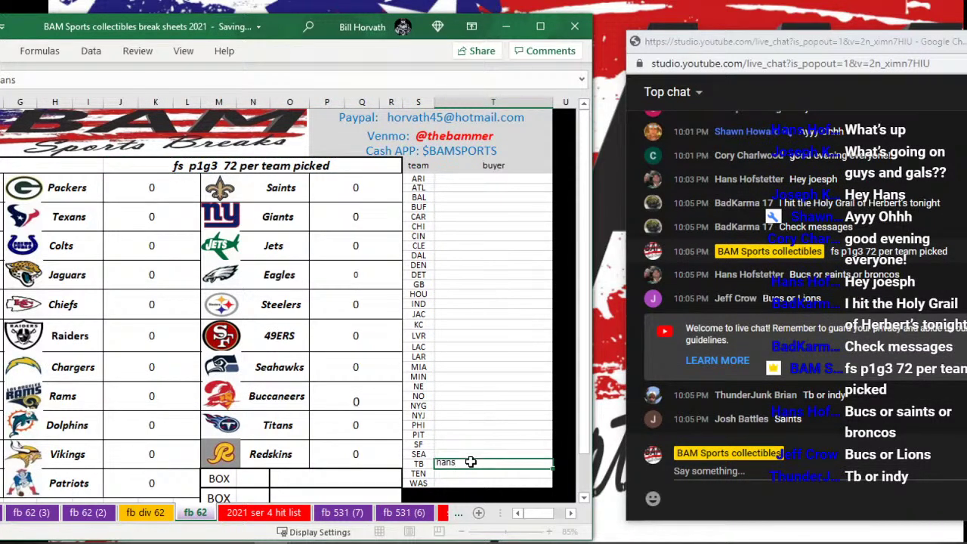
key("Up")
key("Up")
key("Up")
key("Up")
key("Up")
key("Up")
key("Up")
key("Up")
key("Up")
key("Up")
key("Up")
key("Up")
key("Up")
key("Up")
key("Up")
key("Up")
key("Up")
key("Up")
key("Up")
key("Up")
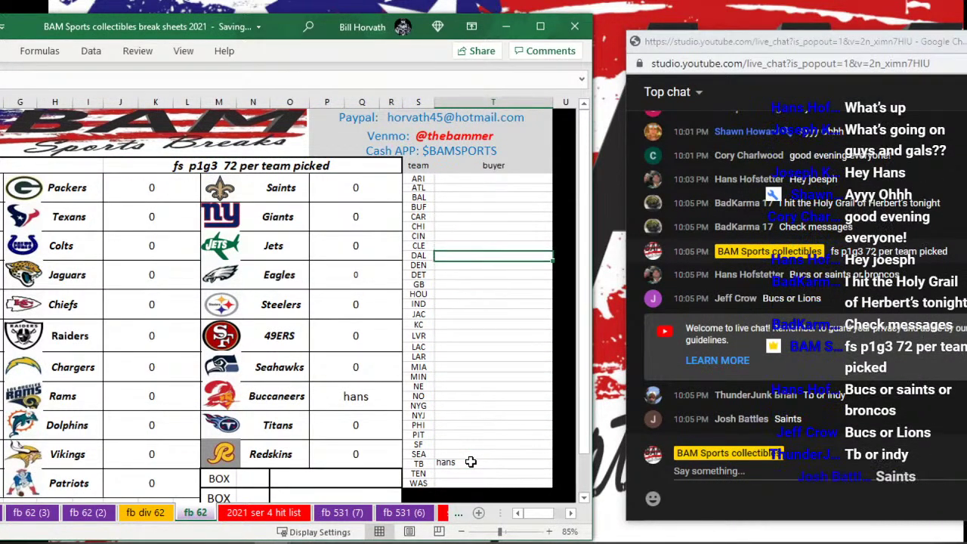
Enter the DET buyer's name in the buyer column, correcting a typo.
key("Down")
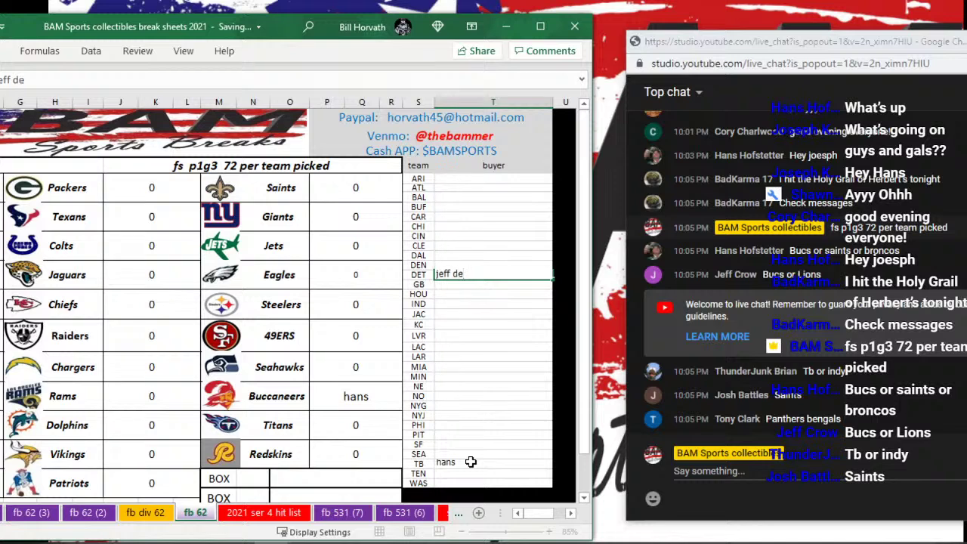
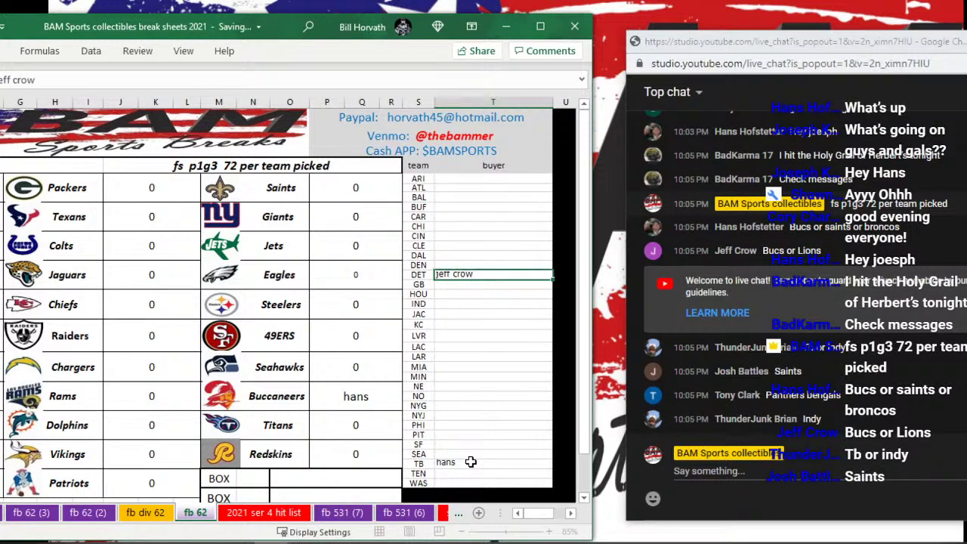
key("Return")
Enter the IND buyer's name in the buyer column.
key("Down")
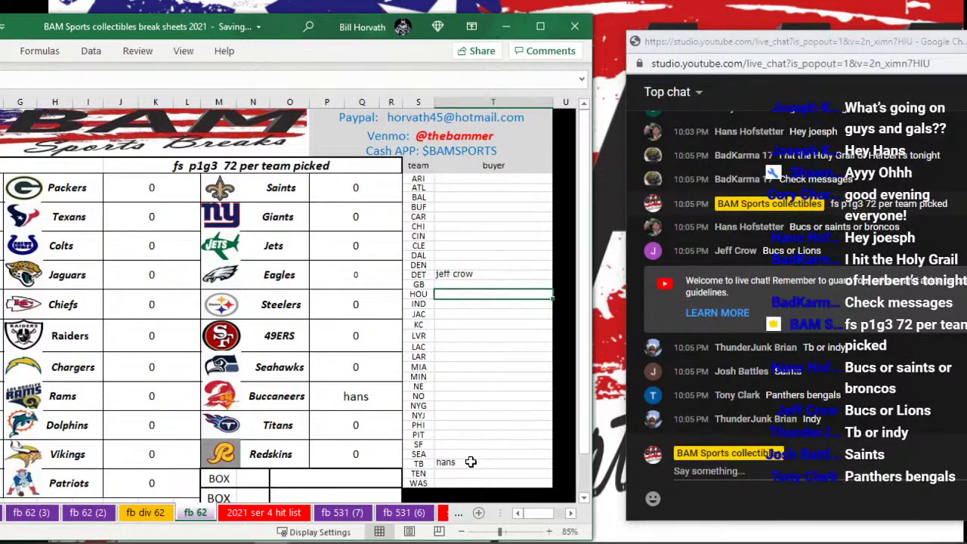
key("Down")
key("Down")
key("Down")
key("Down")
key("Down")
key("Down")
key("Up")
key("Up")
key("Up")
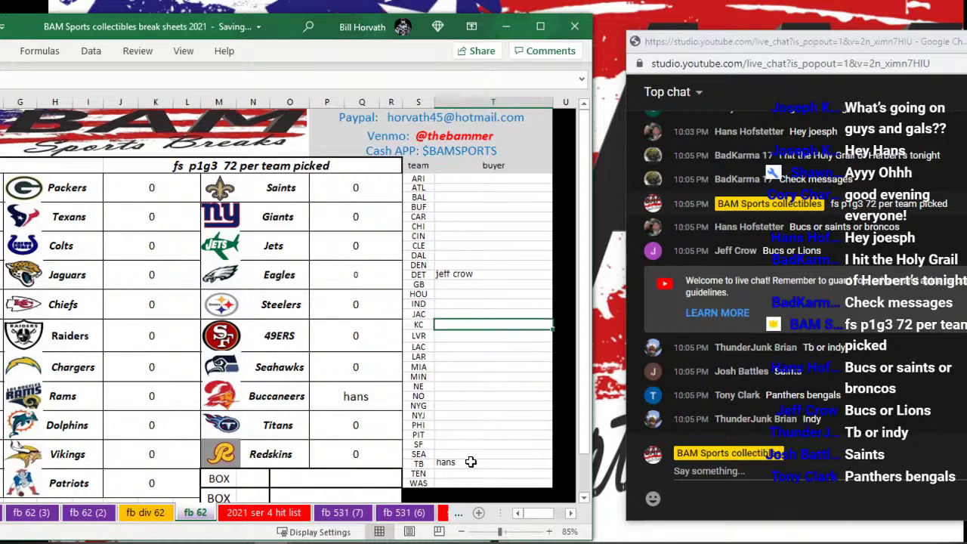
key("Up")
key("Up")
type("thunder")
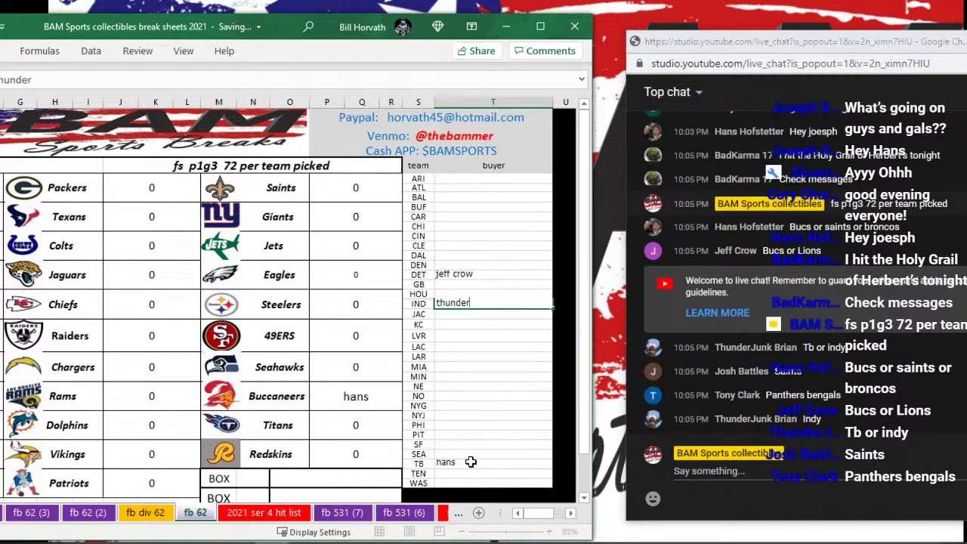
type("junk")
key("Return")
Enter the NO and CAR buyers' names in the buyer column.
key("Down")
key("Down")
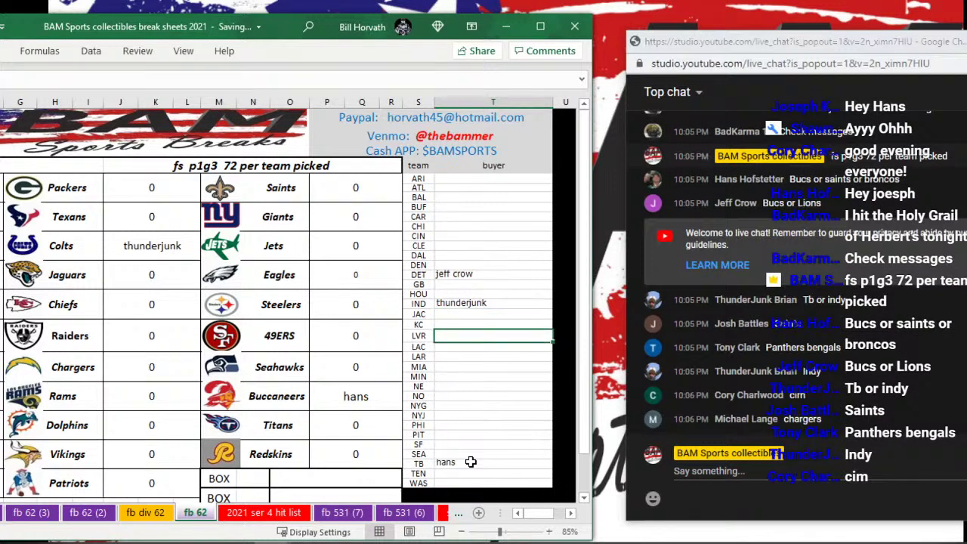
key("Down")
key("Down")
key("Down")
key("Down")
key("Down")
key("Down")
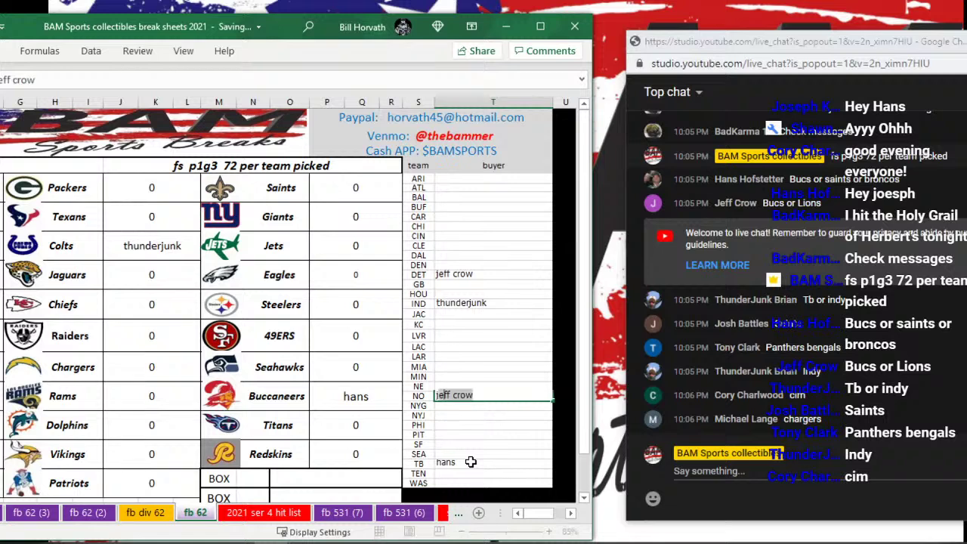
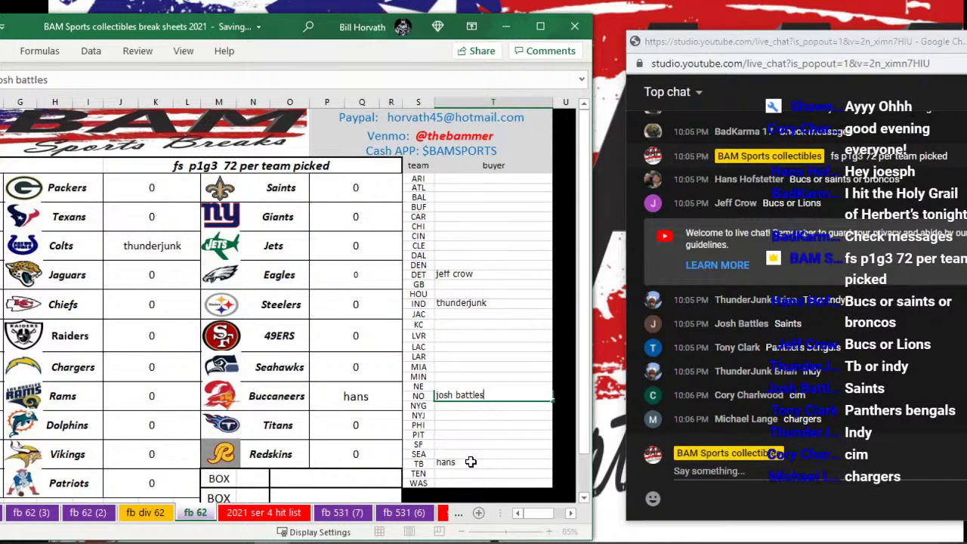
key("Up")
key("Up")
key("Up")
key("Up")
key("Up")
key("Up")
key("Up")
key("Up")
key("Up")
key("Up")
key("Up")
key("Up")
key("Up")
key("Up")
key("Up")
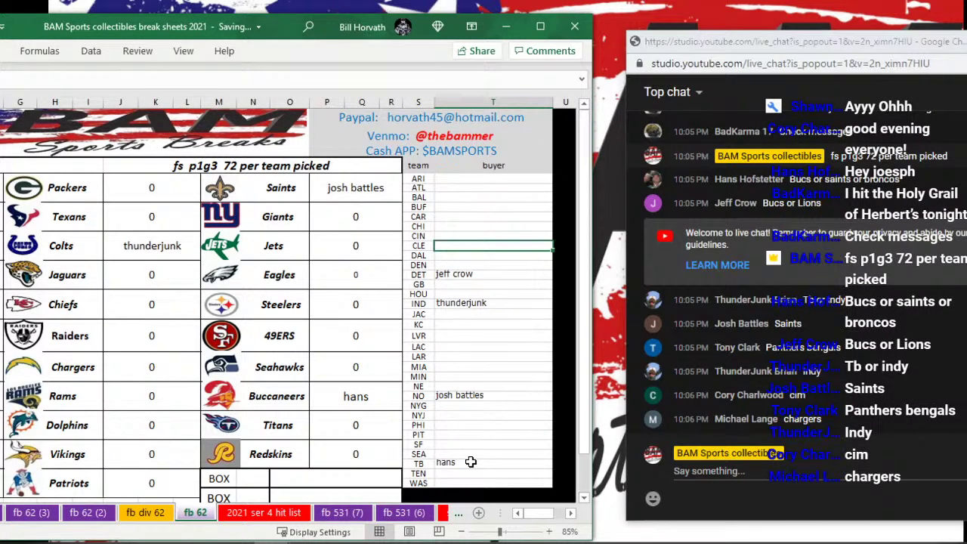
key("Up")
key("Up")
key("Up")
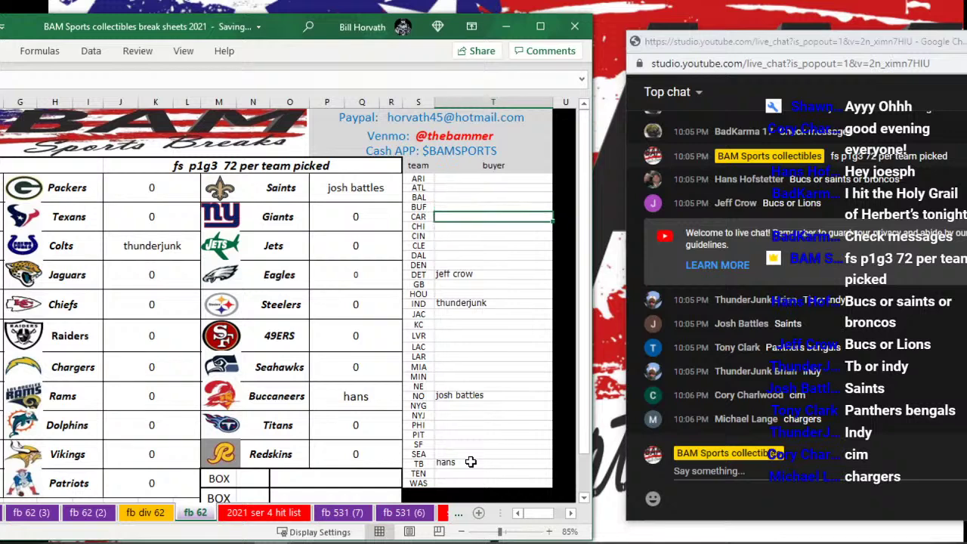
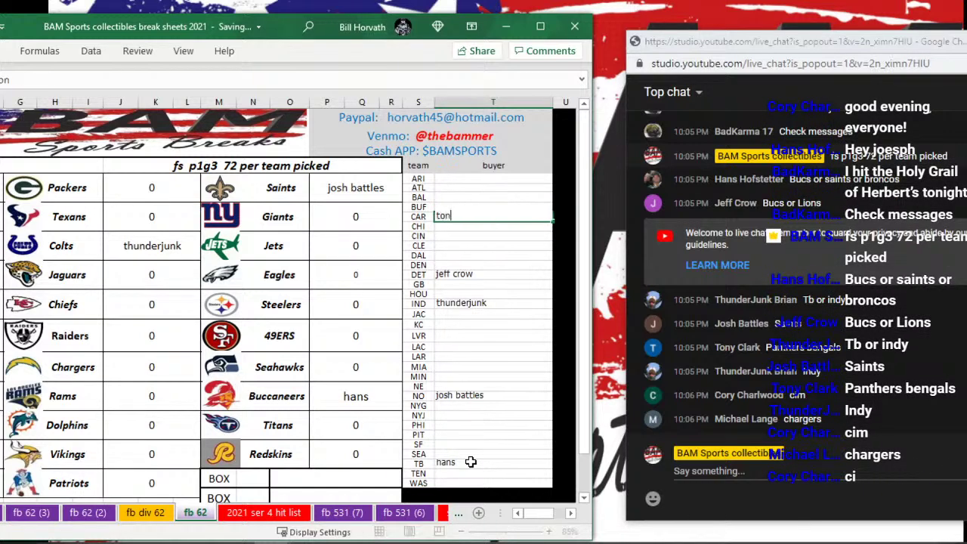
key("Return")
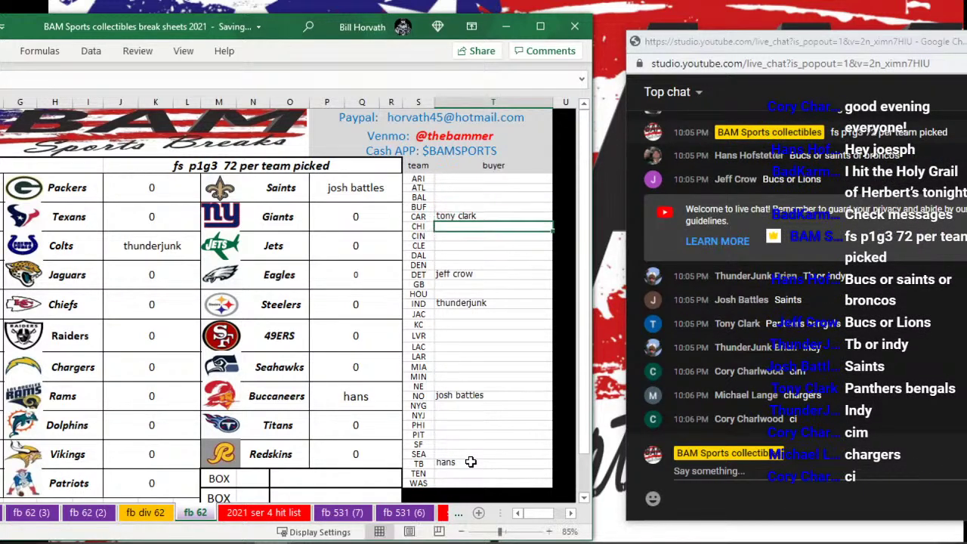
Draft and erase a chat message, then enter the CAR buyer again for CIN.
left_click(841, 473)
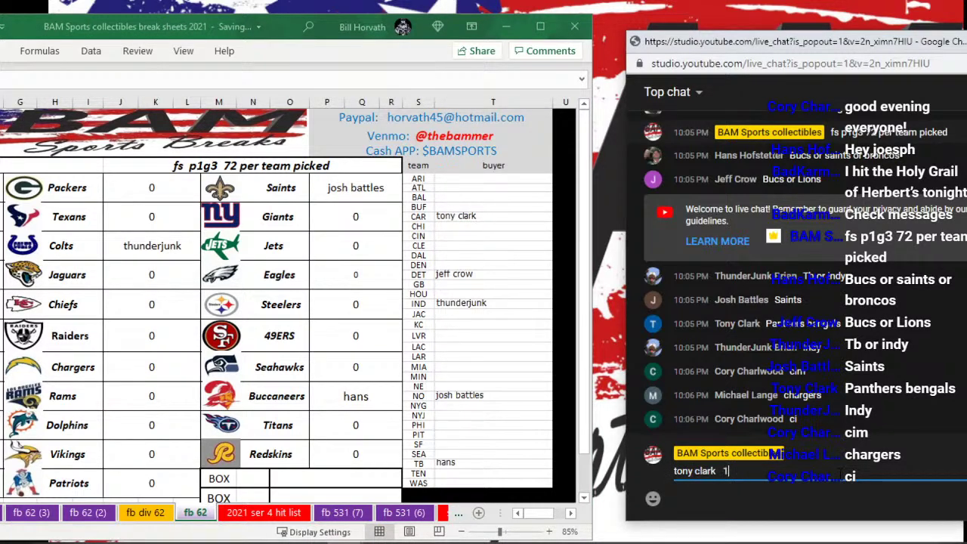
type(" spot of")
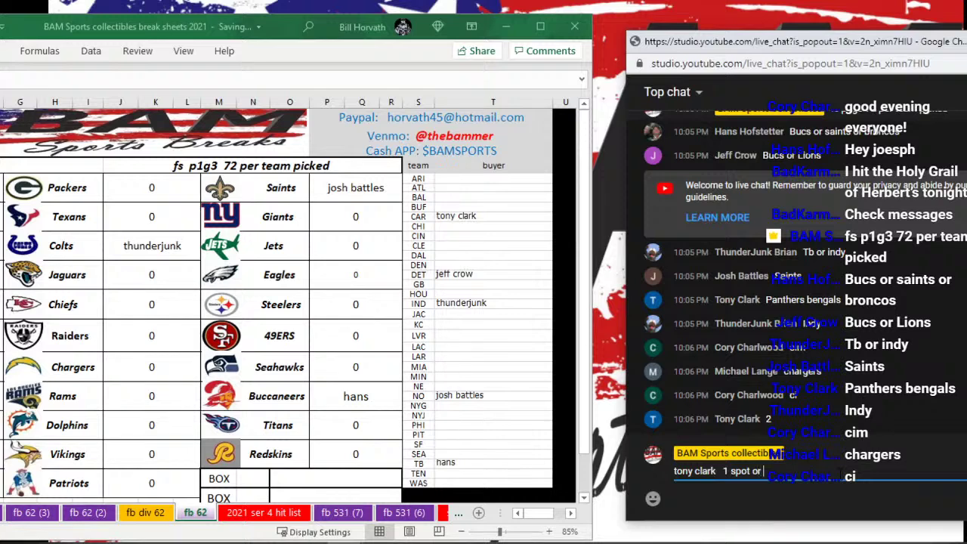
key("BackSpace")
key("BackSpace")
key("BackSpace")
key("BackSpace")
key("BackSpace")
key("BackSpace")
key("BackSpace")
key("BackSpace")
key("BackSpace")
key("BackSpace")
key("BackSpace")
key("BackSpace")
key("BackSpace")
key("BackSpace")
key("BackSpace")
key("BackSpace")
key("BackSpace")
key("BackSpace")
key("BackSpace")
key("BackSpace")
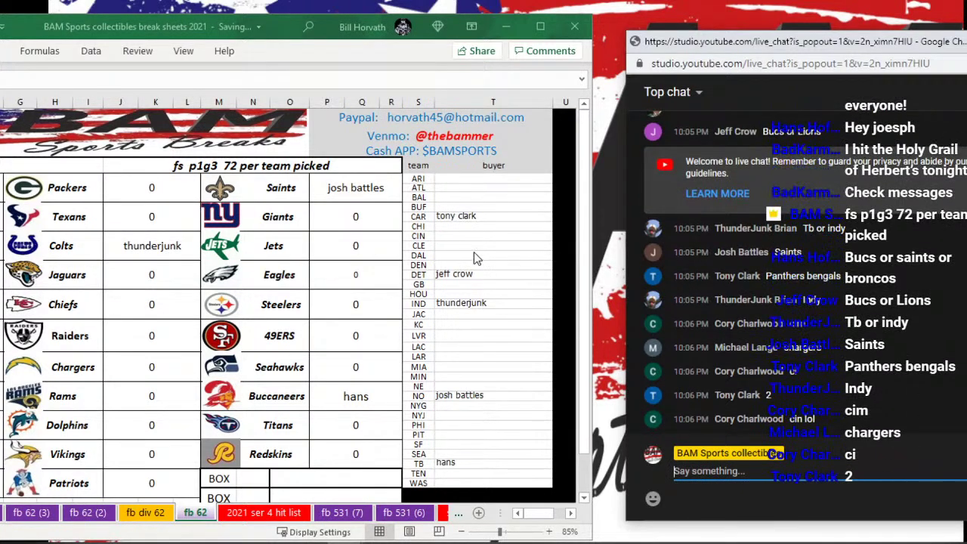
left_click(453, 226)
left_click(449, 237)
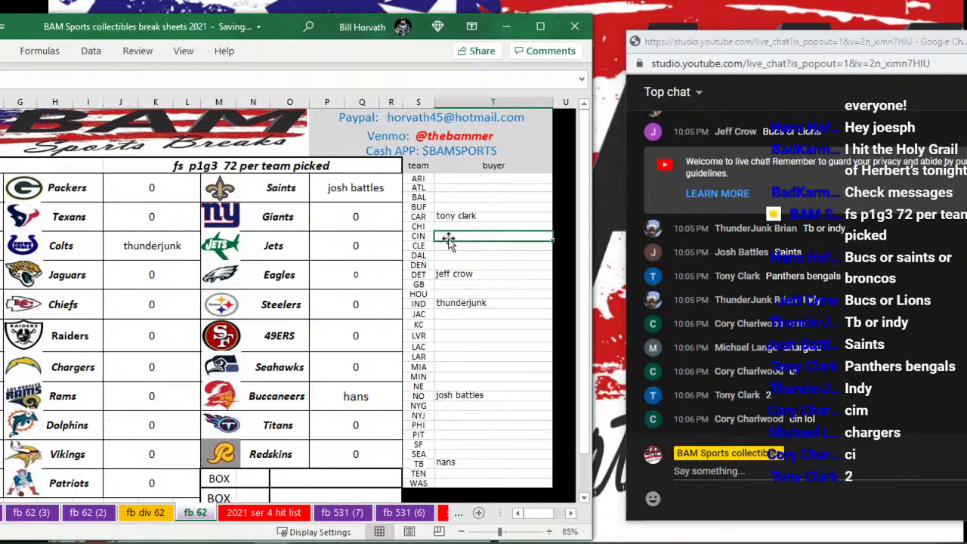
type("tony cl")
key("Return")
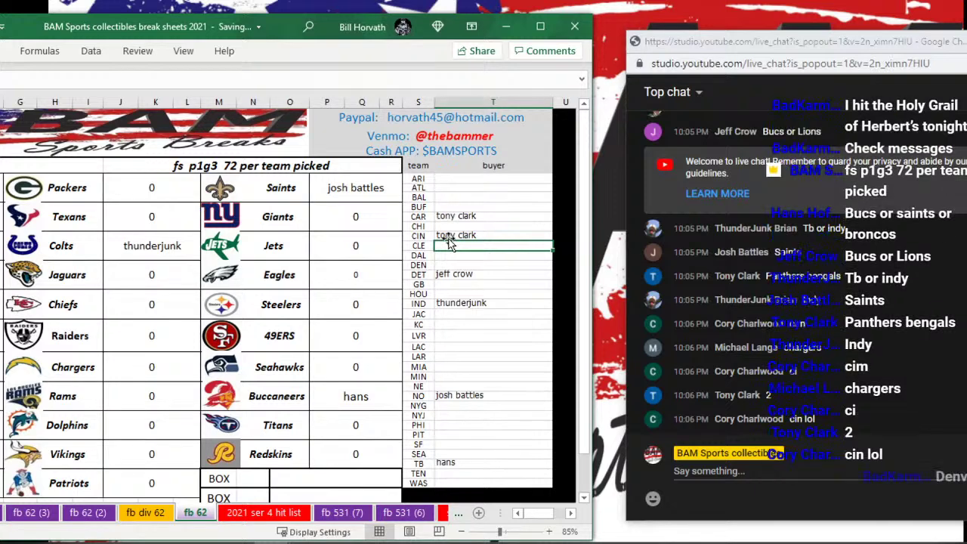
Enter the LAC and DEN buyers' names, then minimize the live chat window.
key("Down")
key("Down")
key("Down")
key("Down")
key("Down")
key("Down")
key("Down")
key("Down")
key("Down")
key("Down")
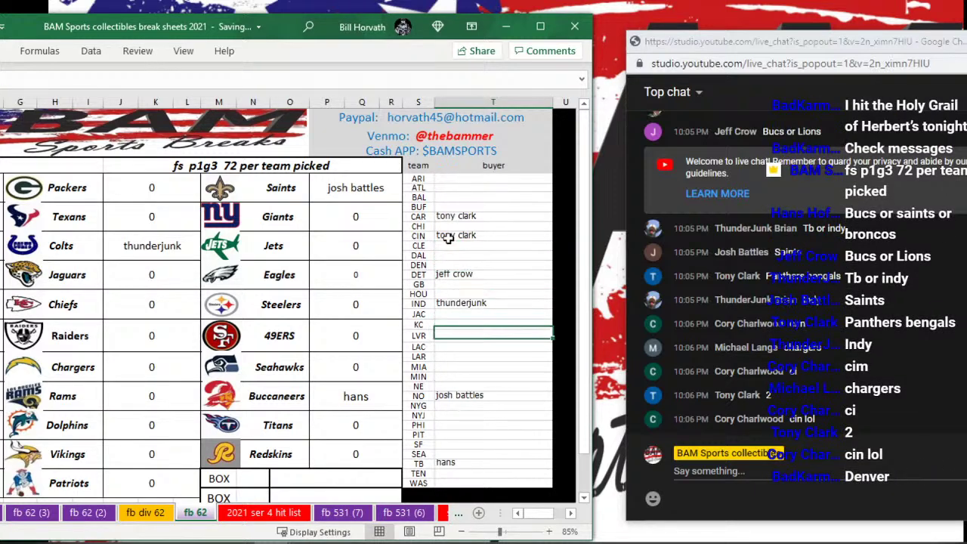
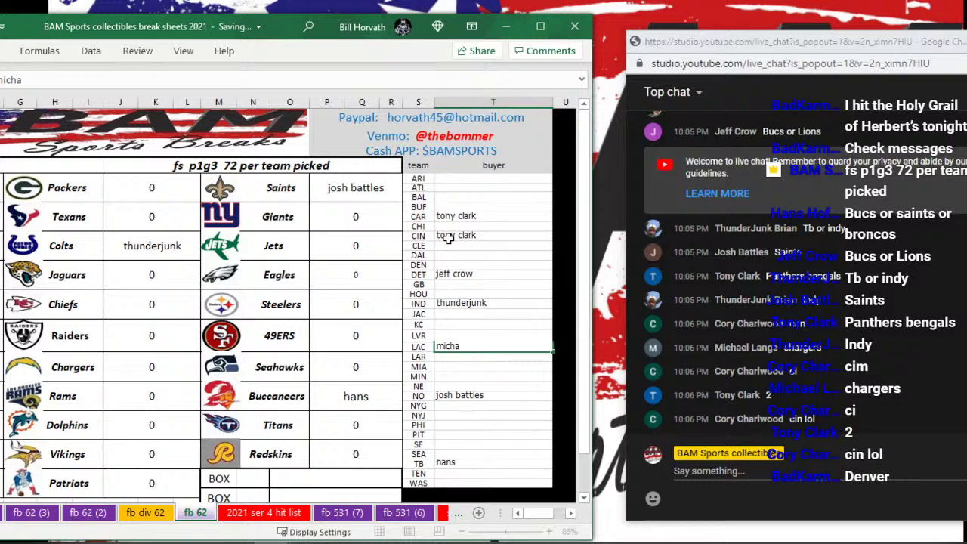
key("Return")
key("Up")
key("Up")
key("Up")
key("Up")
key("Up")
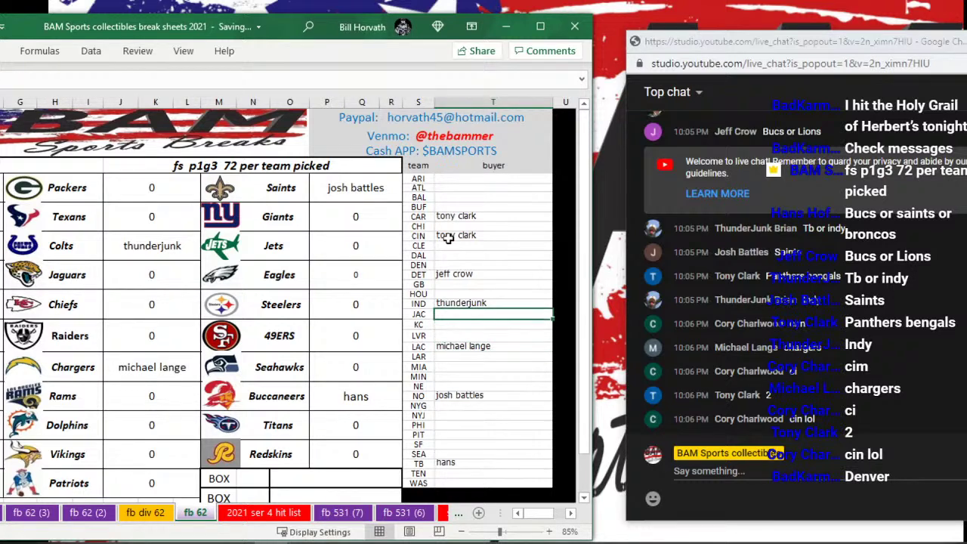
key("Up")
key("Up")
key("Up")
key("Up")
key("Up")
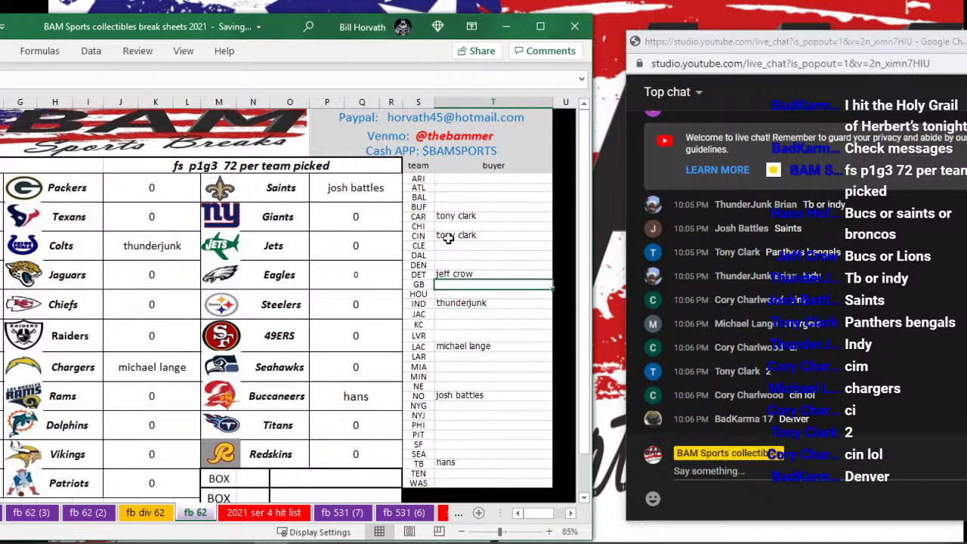
type("bad karma")
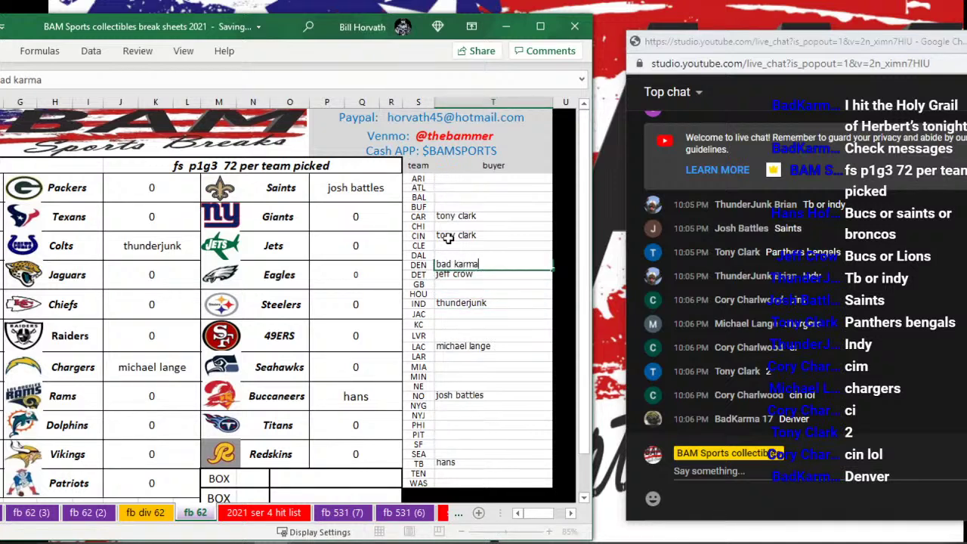
type(" 17")
key("Return")
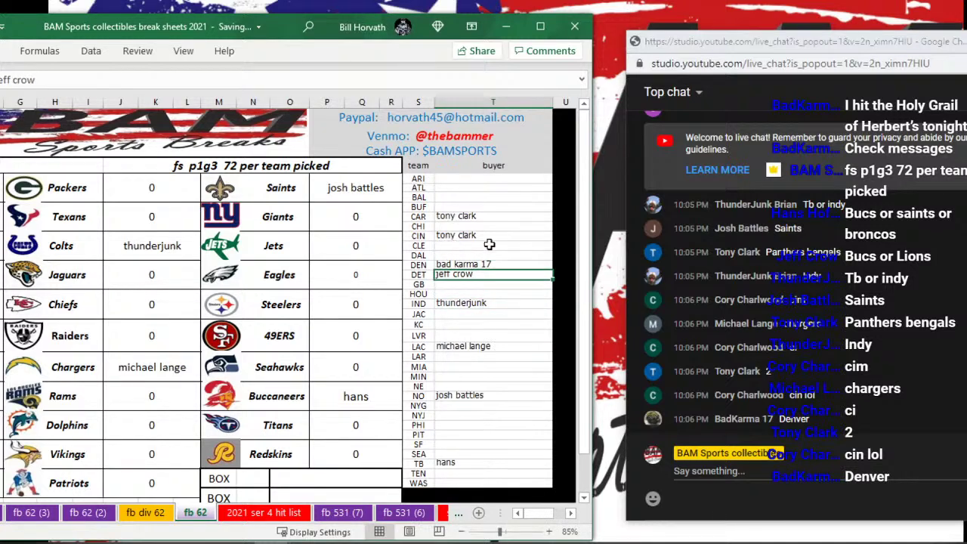
left_click(867, 44)
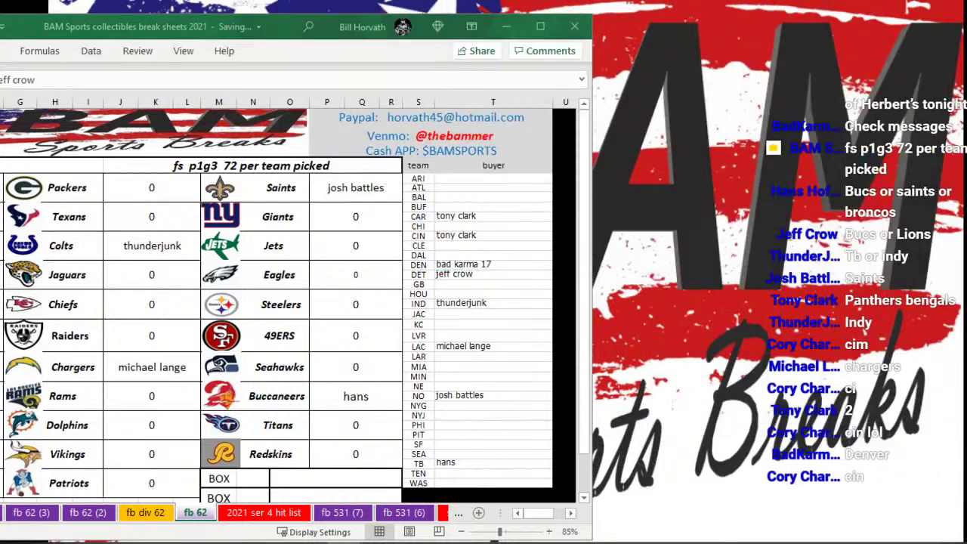
Maximize Excel and select the team and buyer cells for CAR, CIN, DEN, DET, IND, NO, TB, LAC.
left_click(540, 27)
left_click_drag(86, 295, 138, 296)
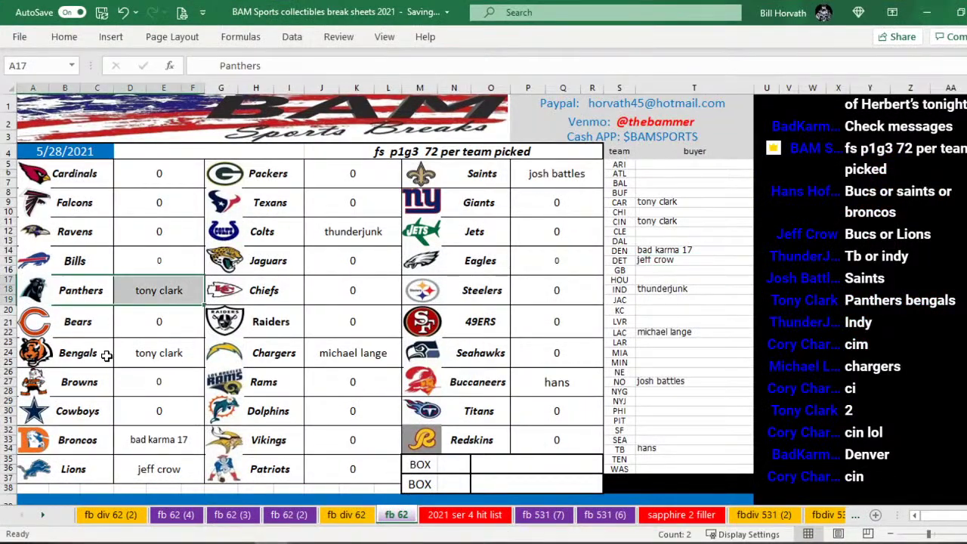
left_click_drag(91, 356, 126, 375)
left_click_drag(100, 435, 130, 442)
left_click_drag(75, 468, 142, 468)
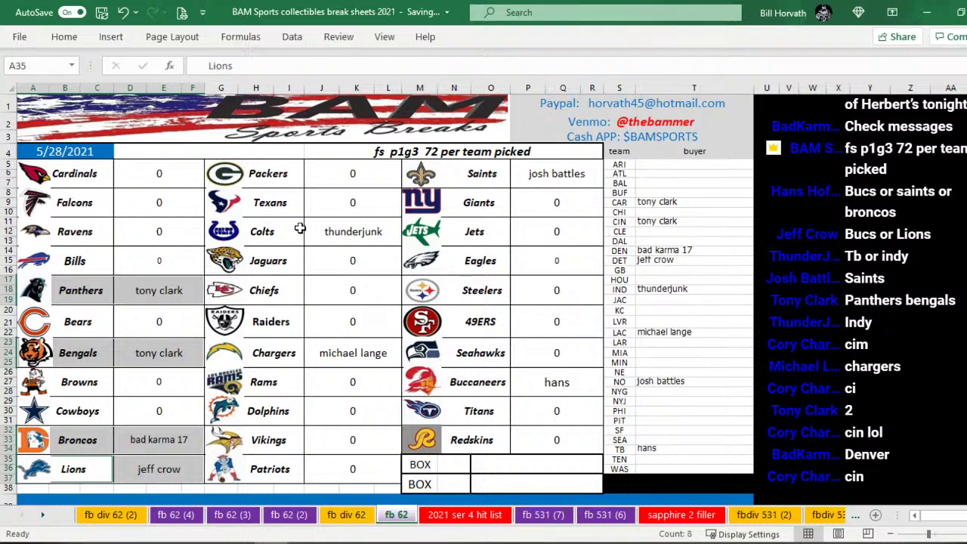
left_click_drag(301, 229, 343, 231)
left_click(500, 173, "ctrl")
left_click_drag(523, 175, 563, 175)
left_click_drag(476, 389, 557, 382)
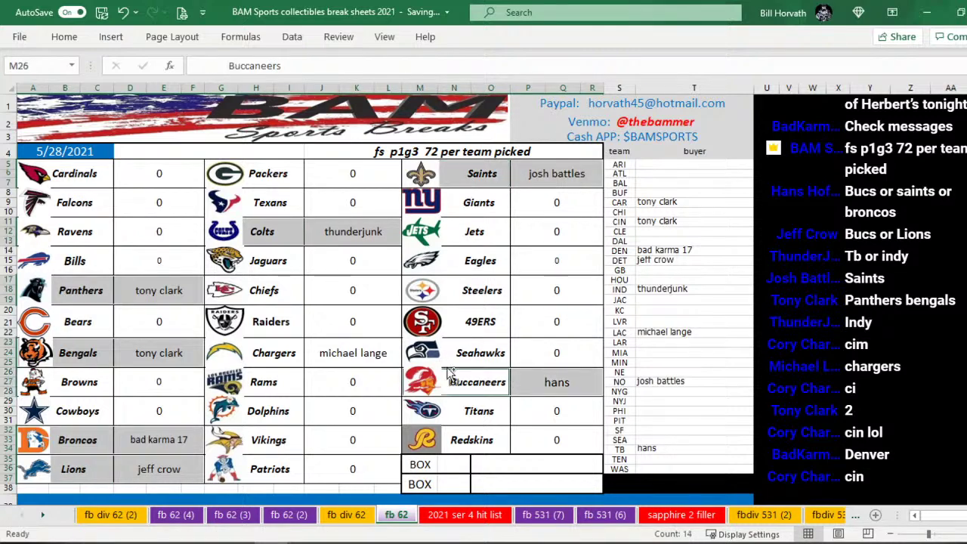
left_click_drag(296, 352, 358, 358)
Fill the selected team and buyer cells orange, then return to the live chat.
right_click(360, 357)
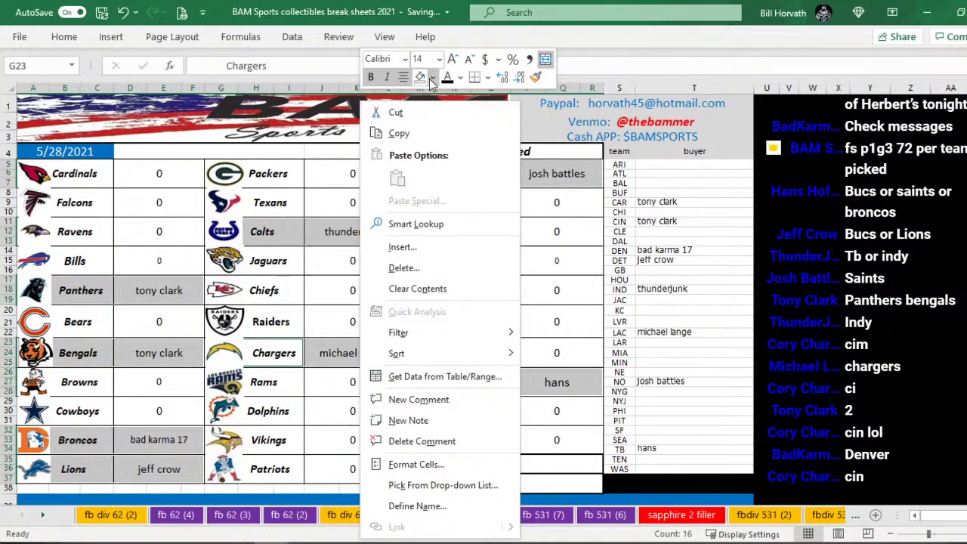
left_click(431, 77)
left_click(455, 218)
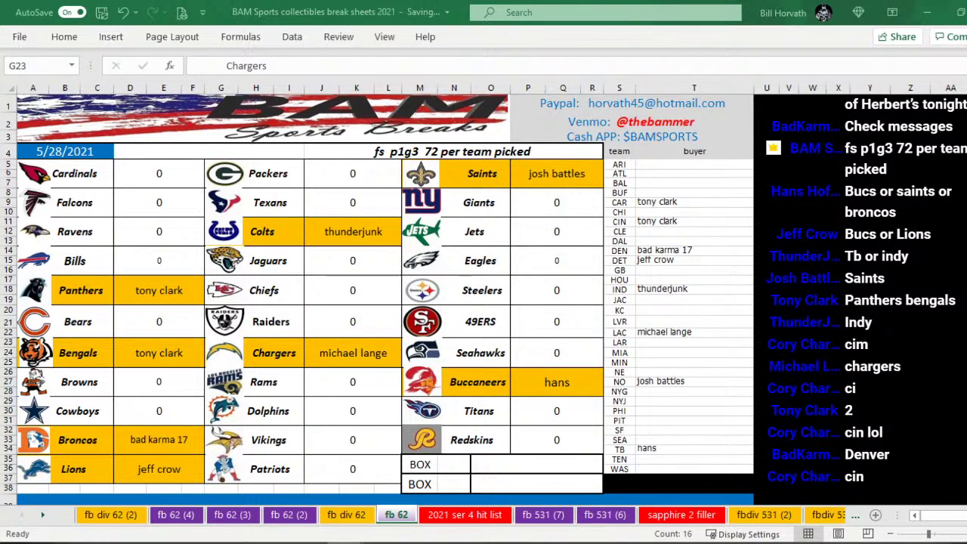
key("alt+Tab")
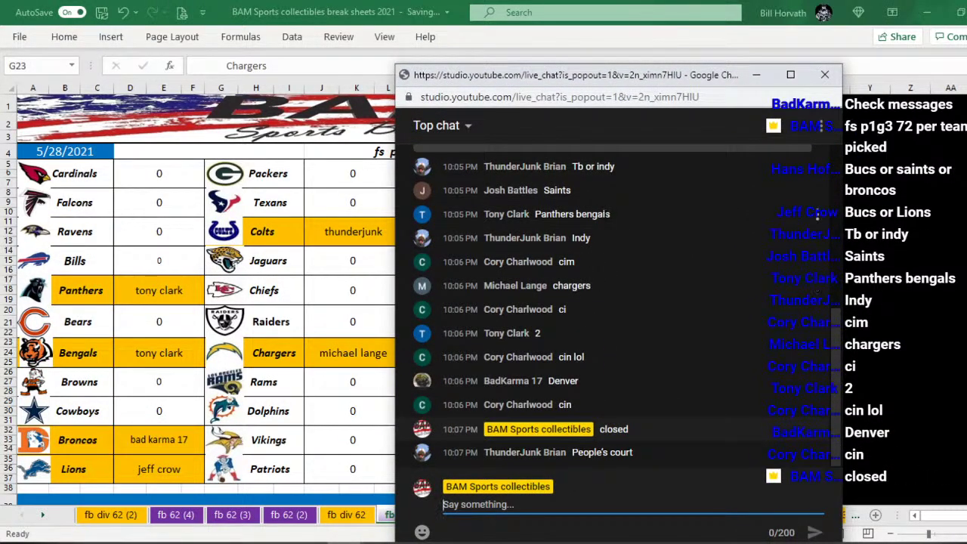
Highlight the Panthers/Bengals request in chat, then close the chat popout.
left_click_drag(611, 214, 448, 214)
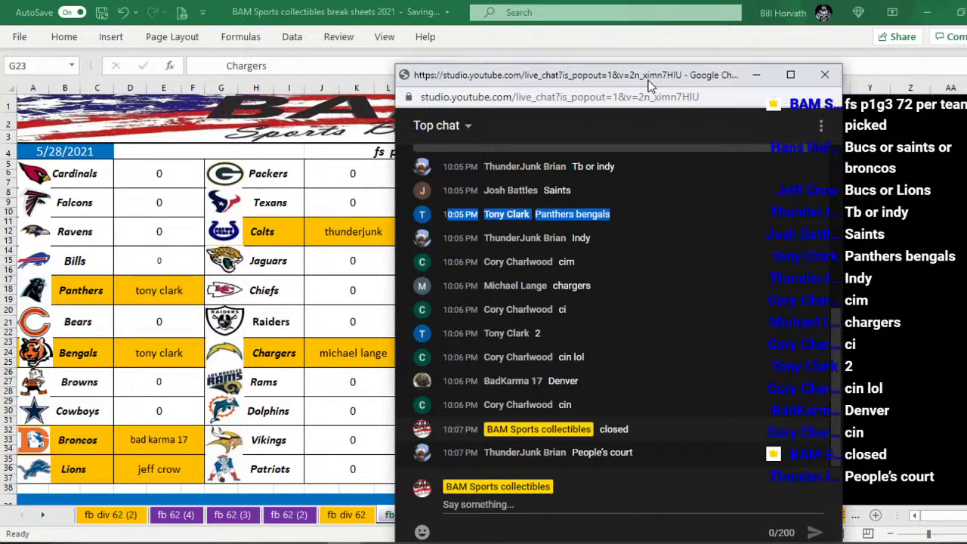
left_click(756, 75)
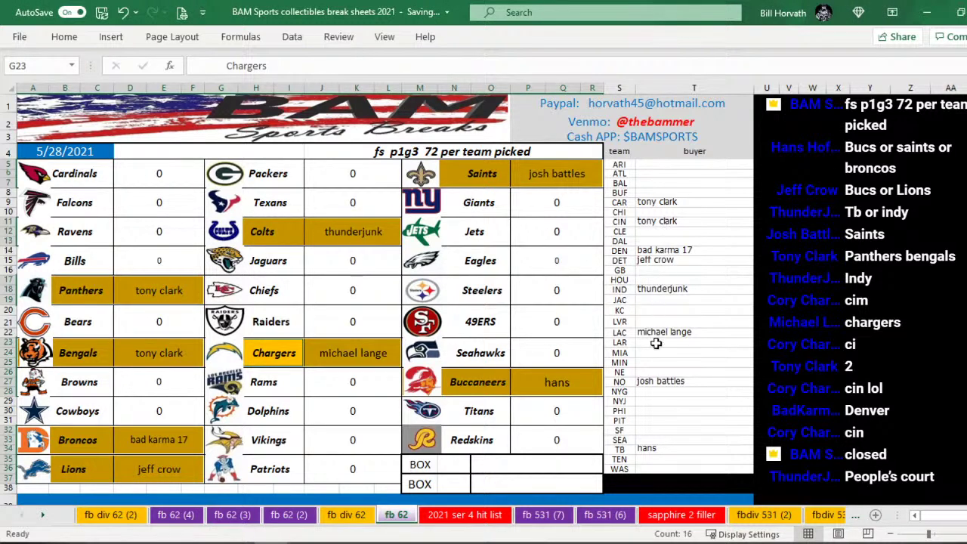
Fill the TB buyer cell green.
left_click(643, 448)
right_click(643, 448)
left_click(716, 489)
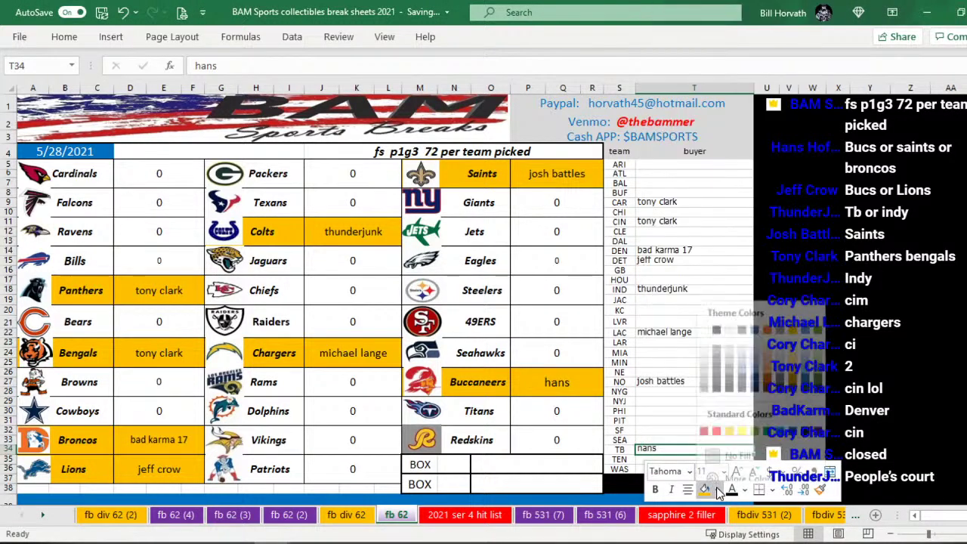
left_click(758, 418)
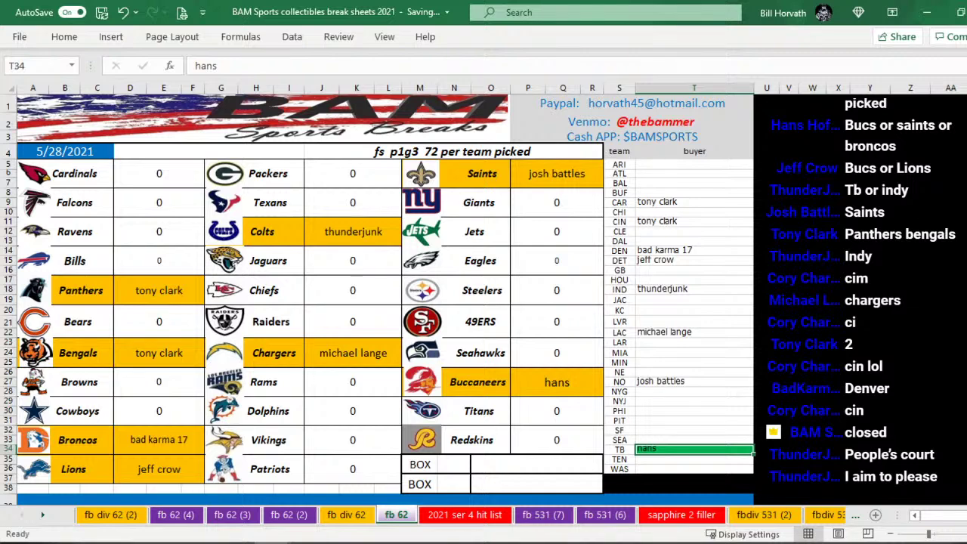
left_click(680, 270)
Fill the NO buyer cell green.
left_click(669, 382)
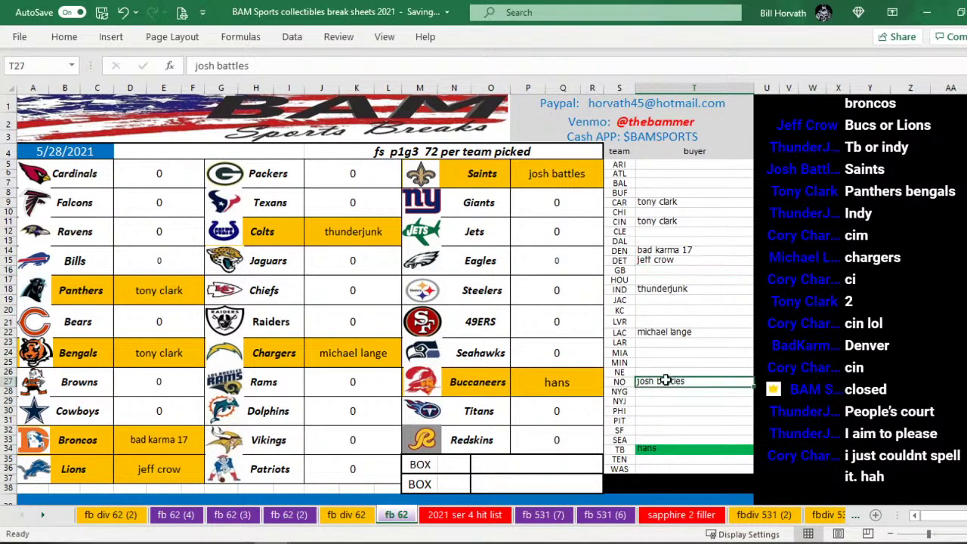
right_click(668, 382)
left_click(726, 77)
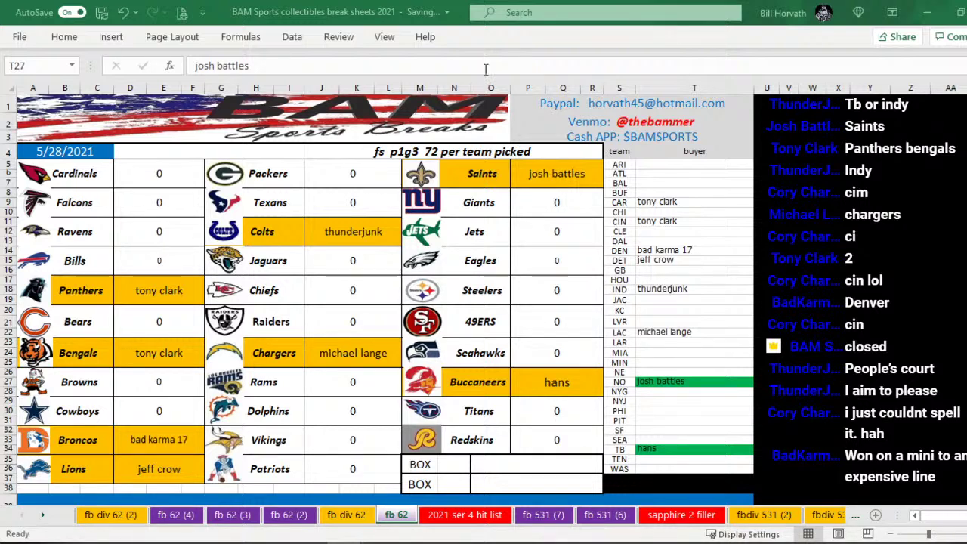
left_click(684, 215)
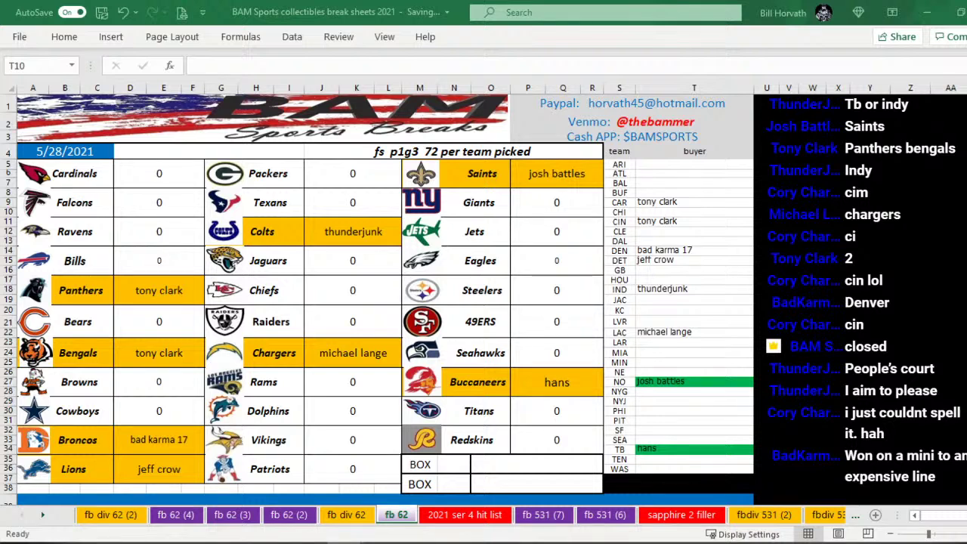
Fill the DET and DEN buyer cells green.
left_click(703, 231)
left_click(672, 250)
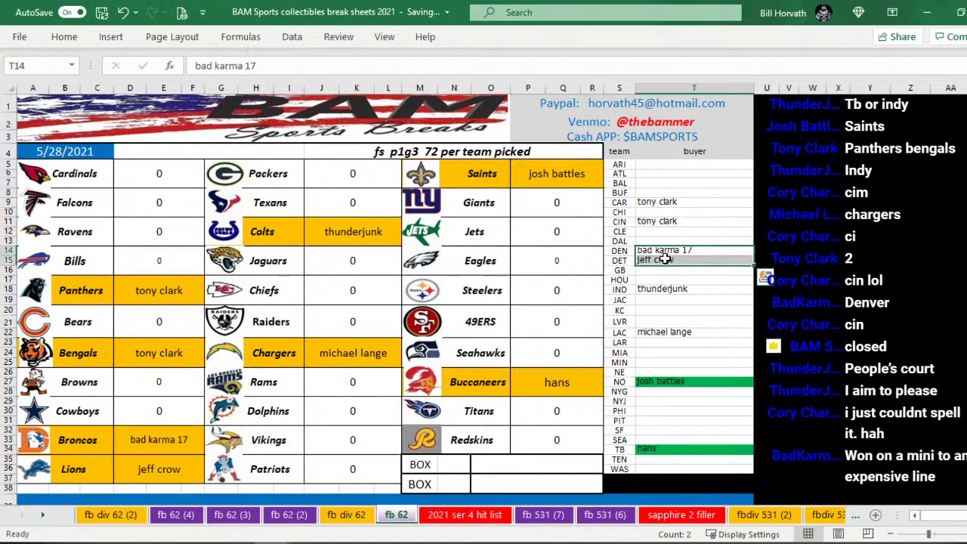
left_click(666, 260)
right_click(665, 262)
left_click(725, 76)
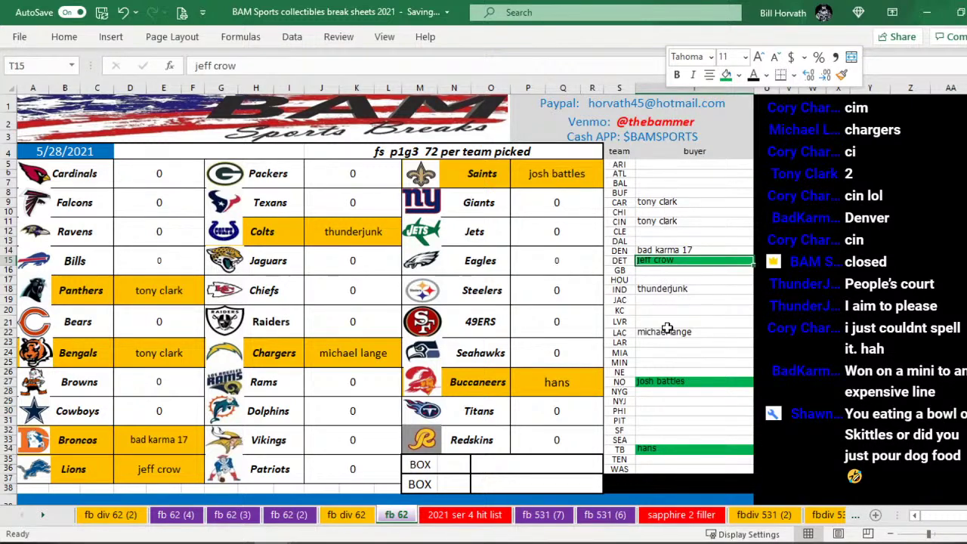
left_click(671, 250)
right_click(671, 250)
left_click(729, 75)
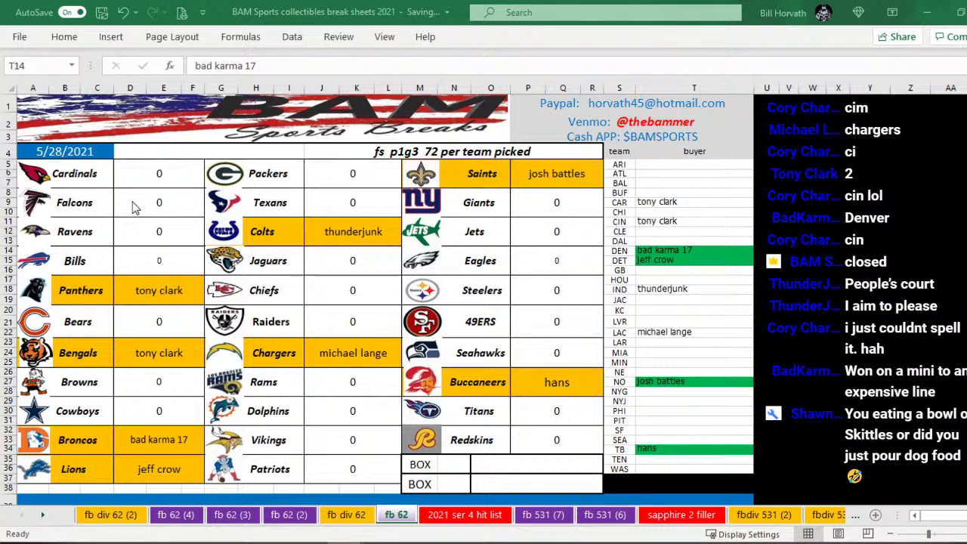
Fill the LAC and IND buyer cells green.
left_click(699, 259)
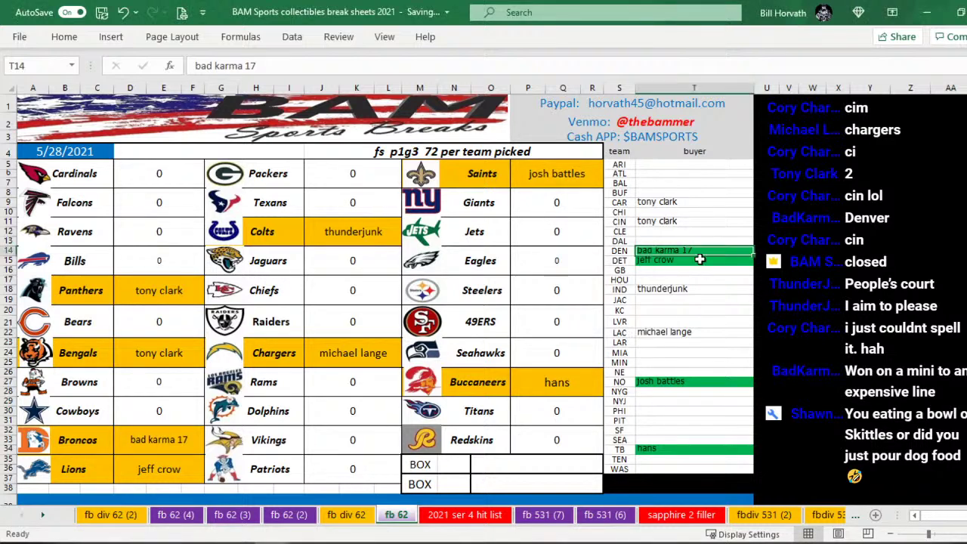
left_click(691, 330)
right_click(684, 332)
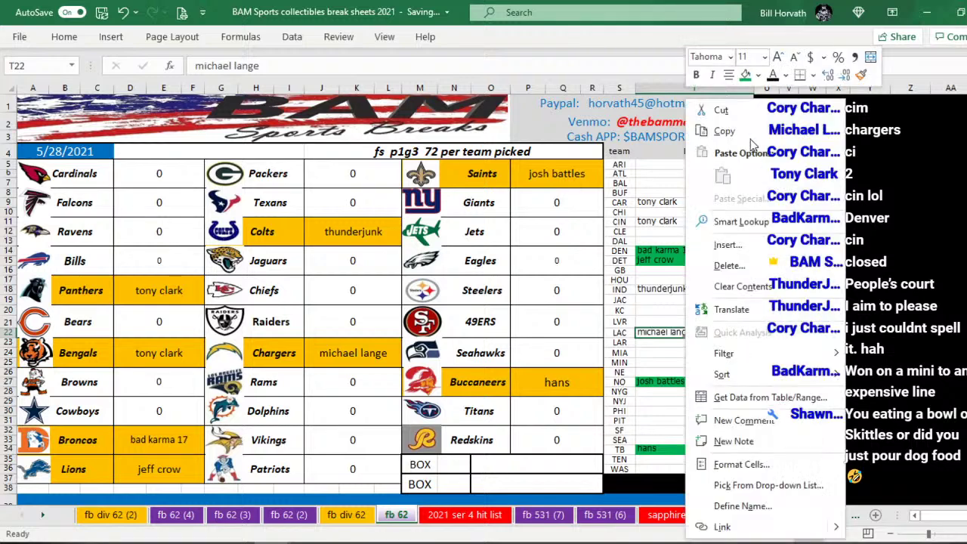
left_click(746, 76)
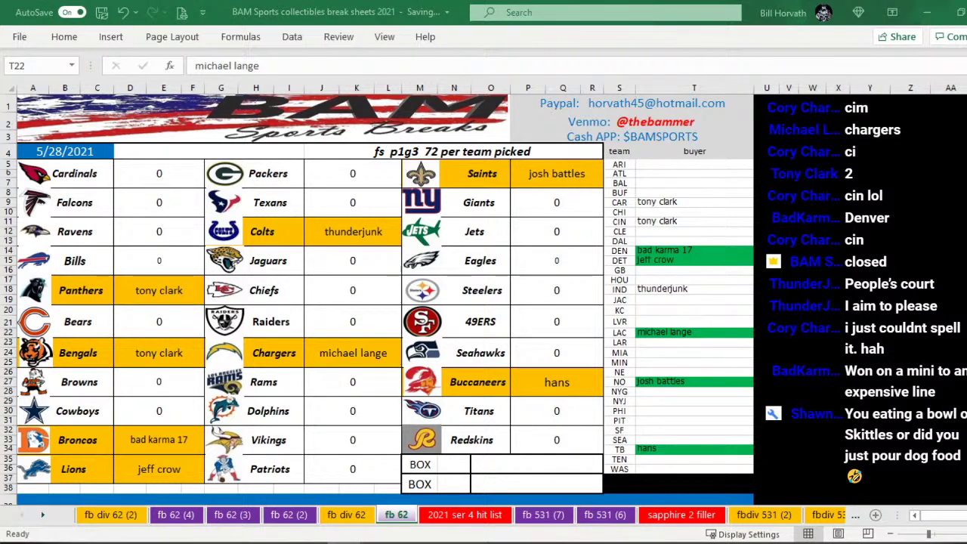
left_click(677, 289)
right_click(677, 289)
left_click(746, 75)
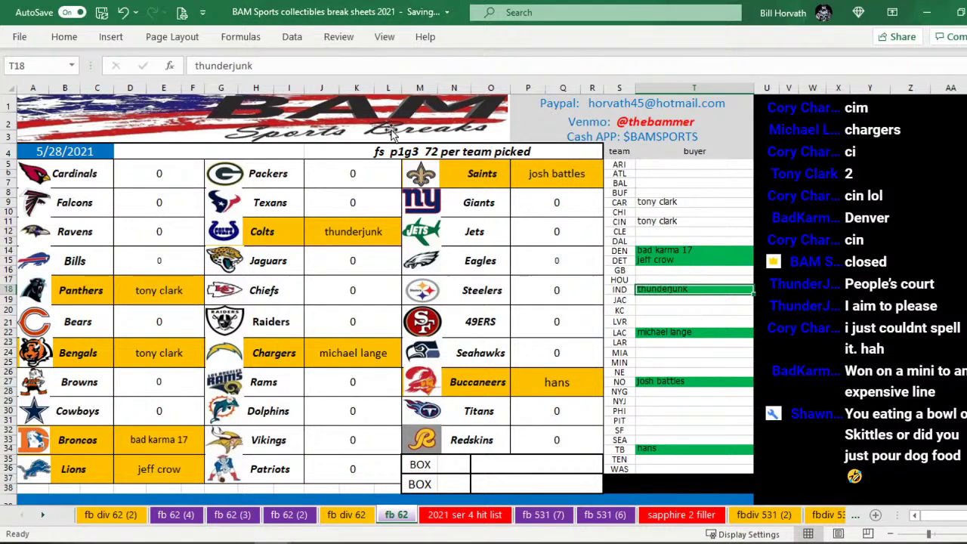
left_click(700, 227)
Fill the CAR and CIN buyer cells (T9, T11) yellow.
left_click(670, 203)
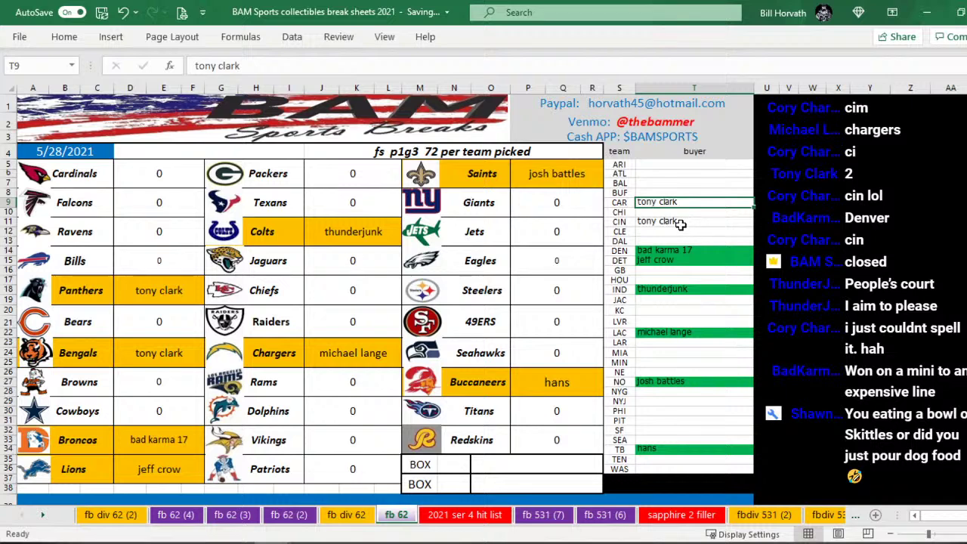
left_click(676, 221, "ctrl")
right_click(676, 221)
left_click(749, 77)
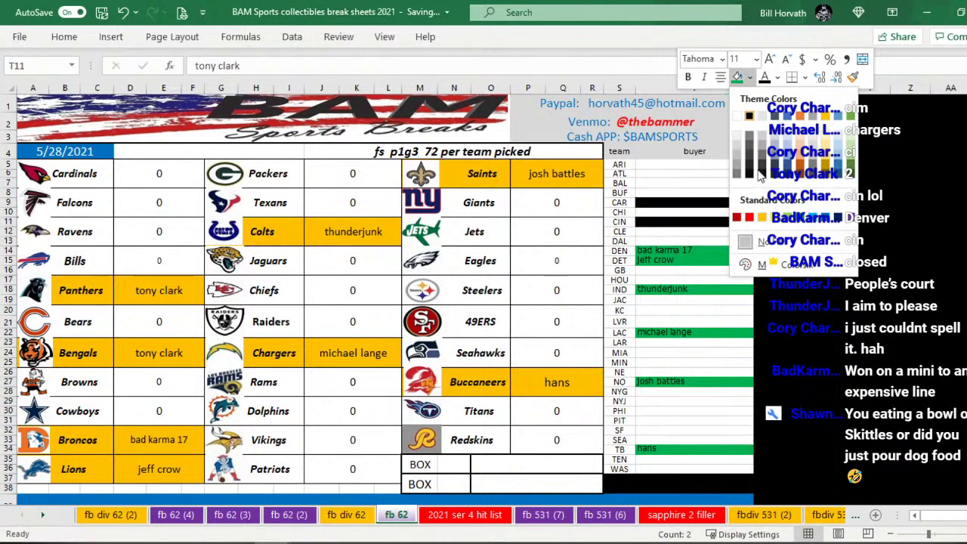
left_click(774, 218)
Copy the buyer column entries T8:T34 and switch to the RANDOM.ORG browser.
left_click_drag(695, 183, 710, 452)
right_click(699, 418)
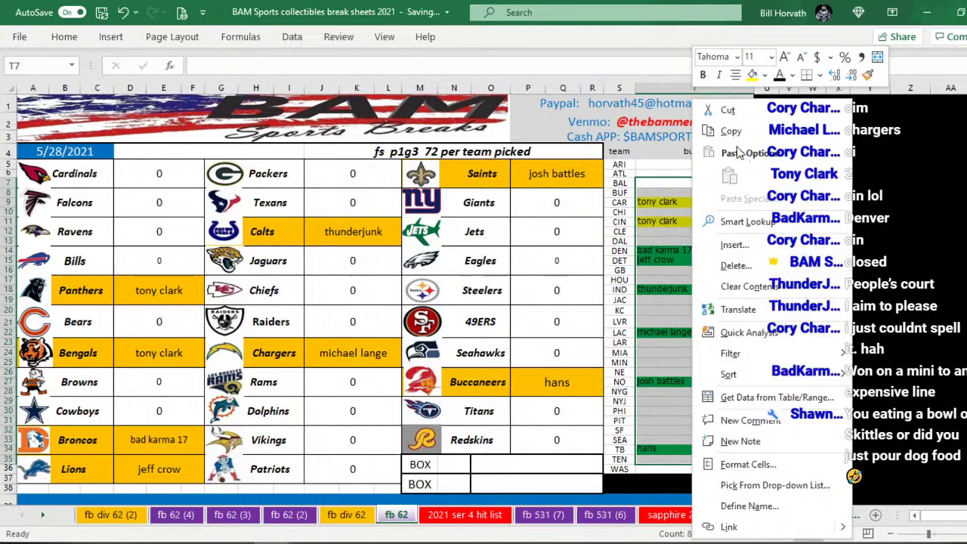
left_click(769, 132)
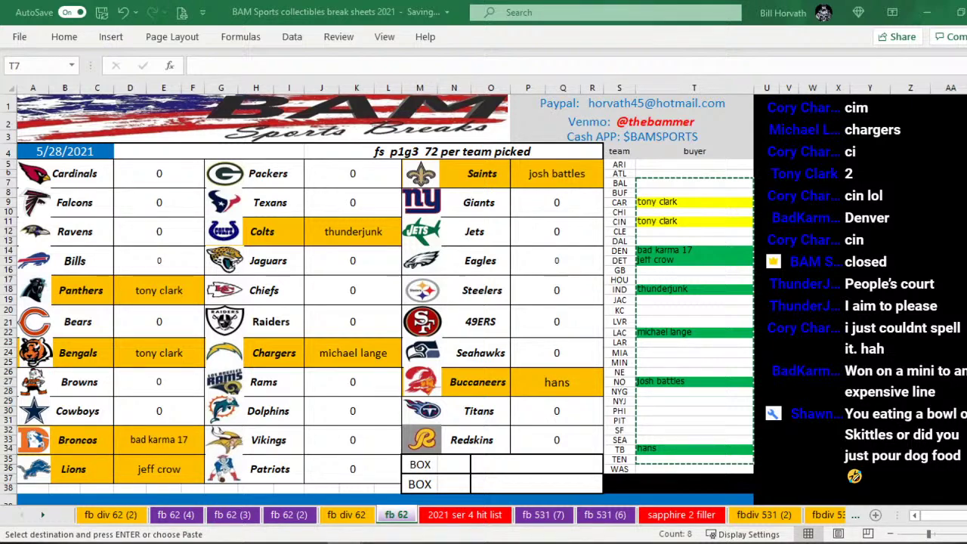
key("alt+Tab")
Resize the browser window narrower and position it on the right side of the screen.
left_click(803, 94)
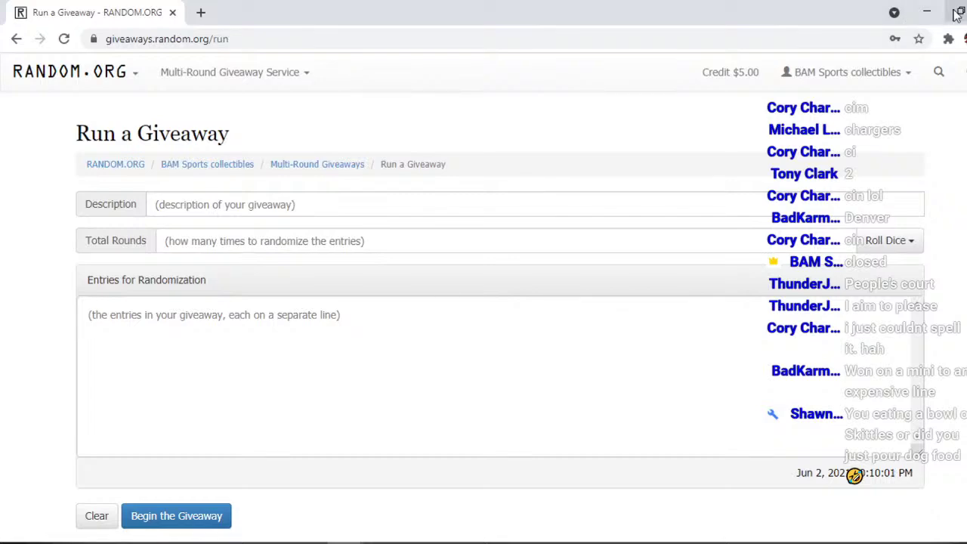
left_click(916, 10)
left_click_drag(855, 226, 727, 226)
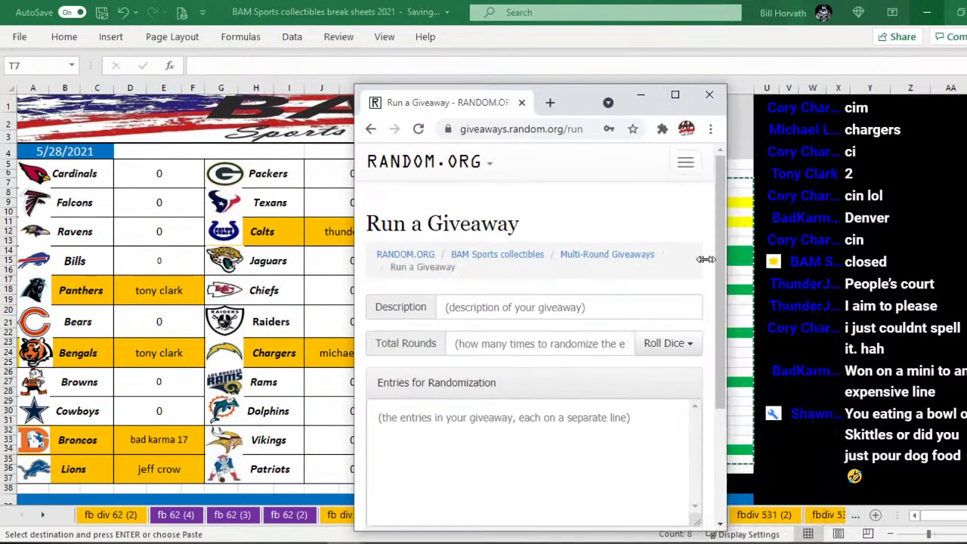
left_click_drag(581, 102, 812, 56)
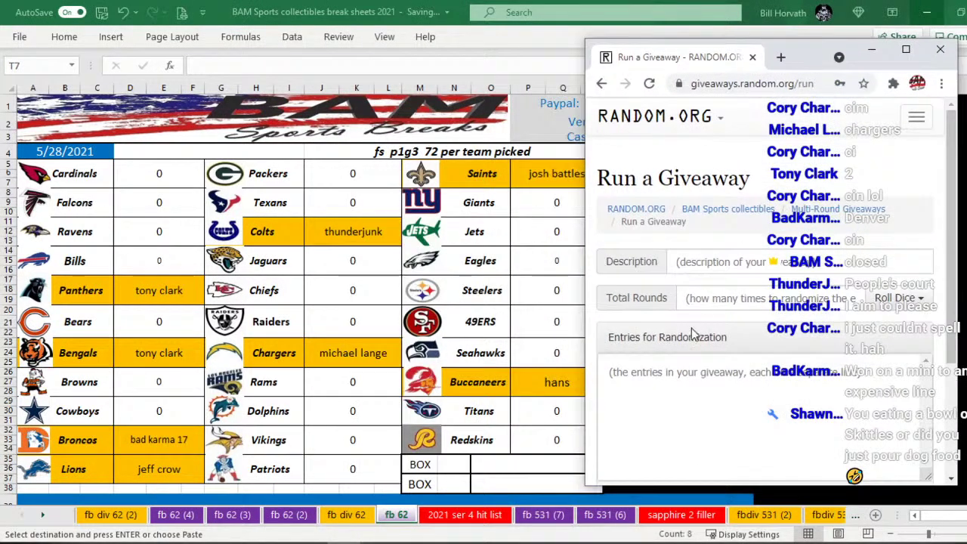
Paste the copied buyer names into Entries three times, giving 24 entries.
left_click(637, 376)
right_click(723, 372)
left_click(744, 257)
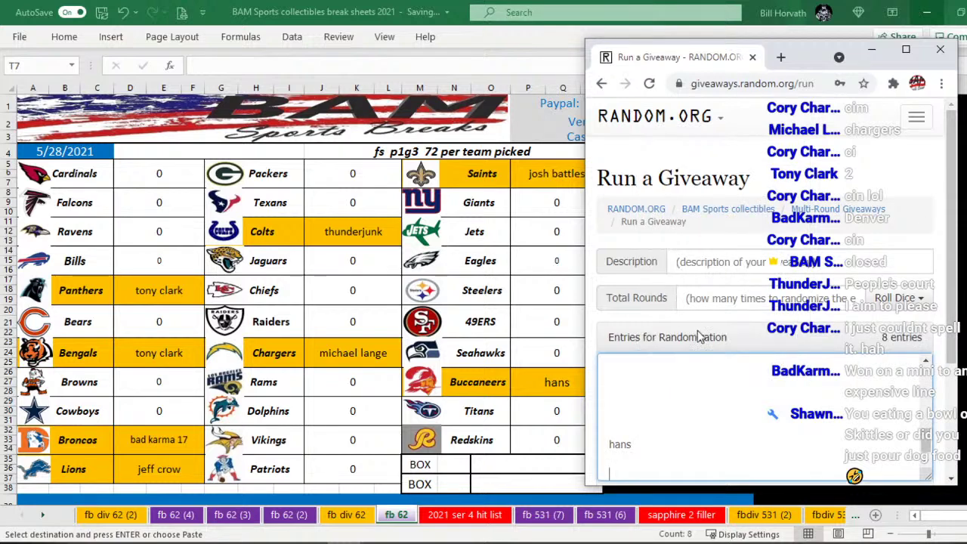
scroll(622, 337, "down", 2)
right_click(612, 298)
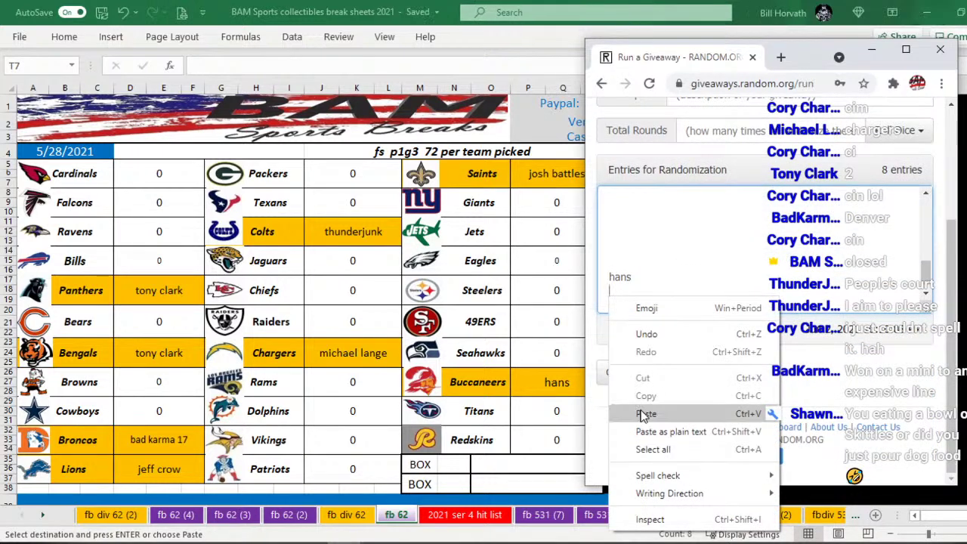
left_click(665, 410)
right_click(622, 276)
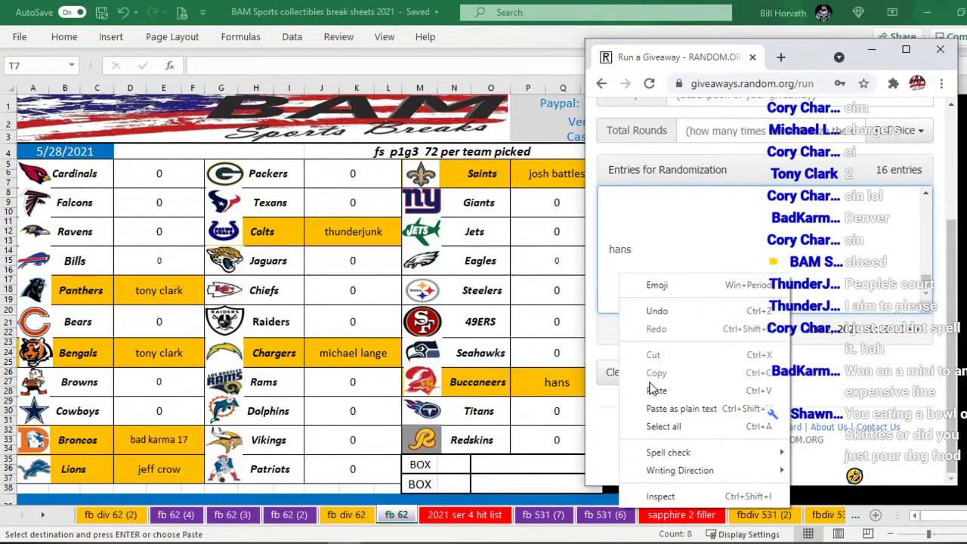
left_click(693, 387)
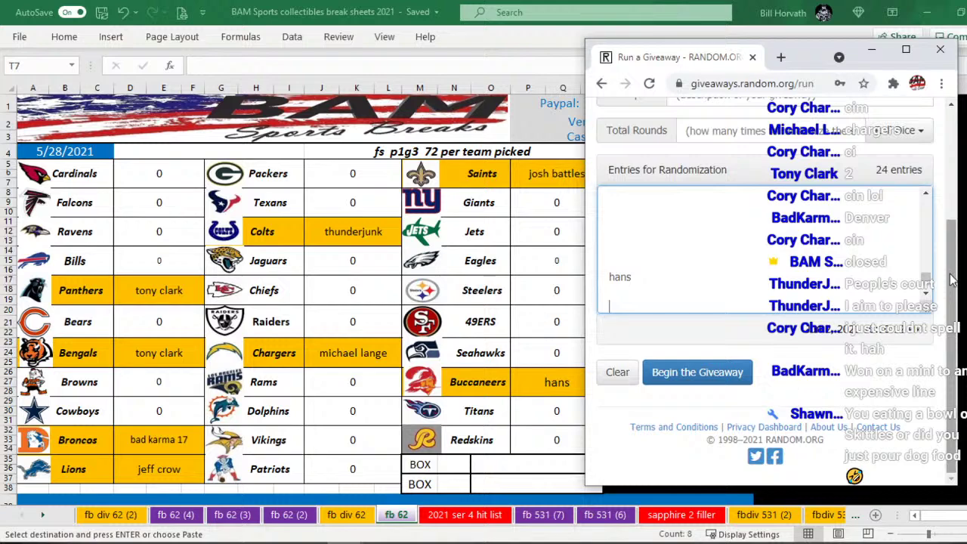
scroll(949, 269, "up", 1)
scroll(949, 266, "up", 2)
Set the giveaway description to 'lid 1' and Total Rounds to 5.
left_click(846, 191)
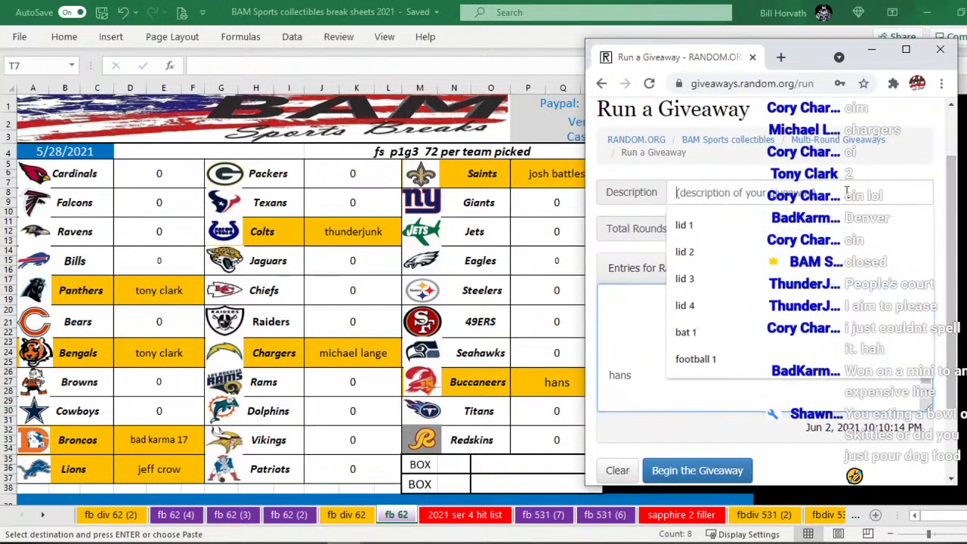
type("lid 1")
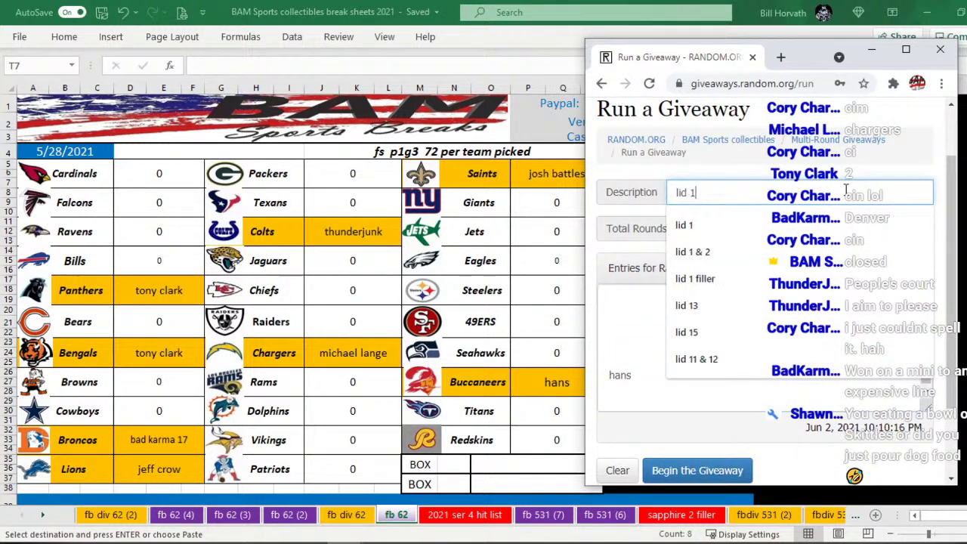
left_click(740, 232)
left_click(740, 229)
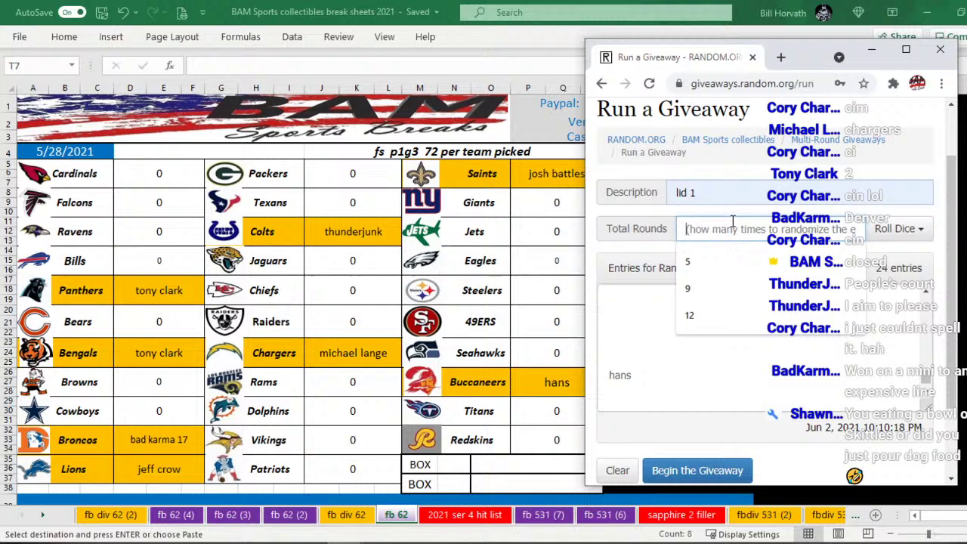
left_click(691, 255)
Begin and confirm the lid 1 giveaway, then roll its second round.
left_click(703, 476)
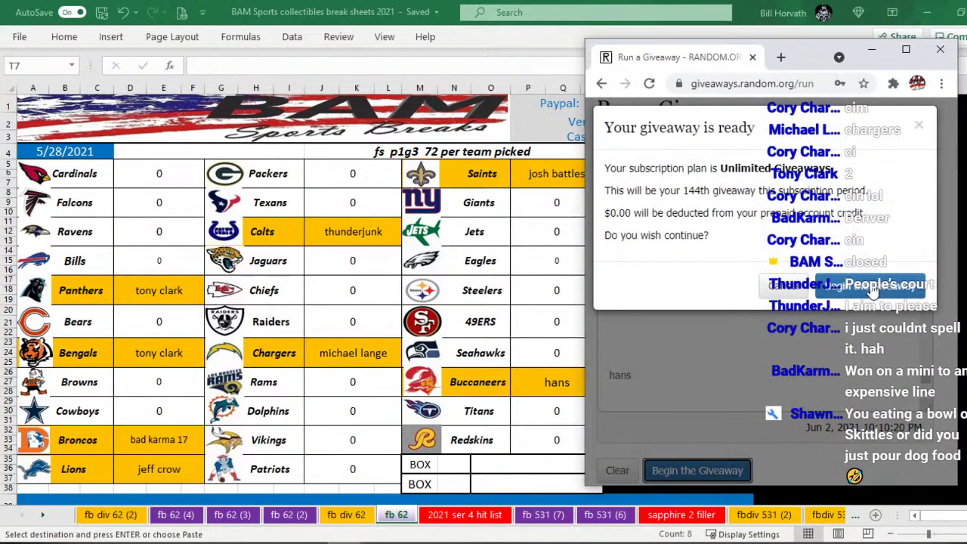
left_click(864, 279)
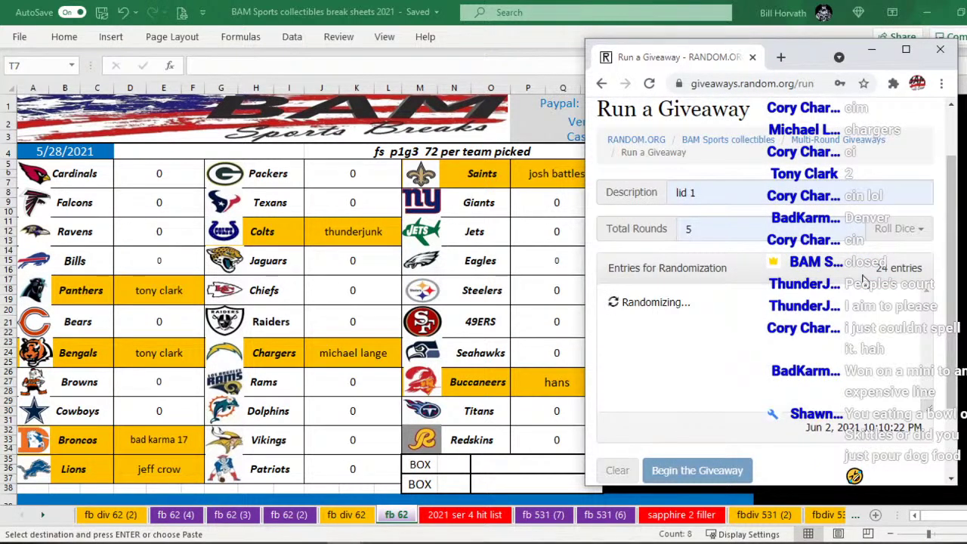
scroll(719, 348, "down", 5)
left_click(678, 471)
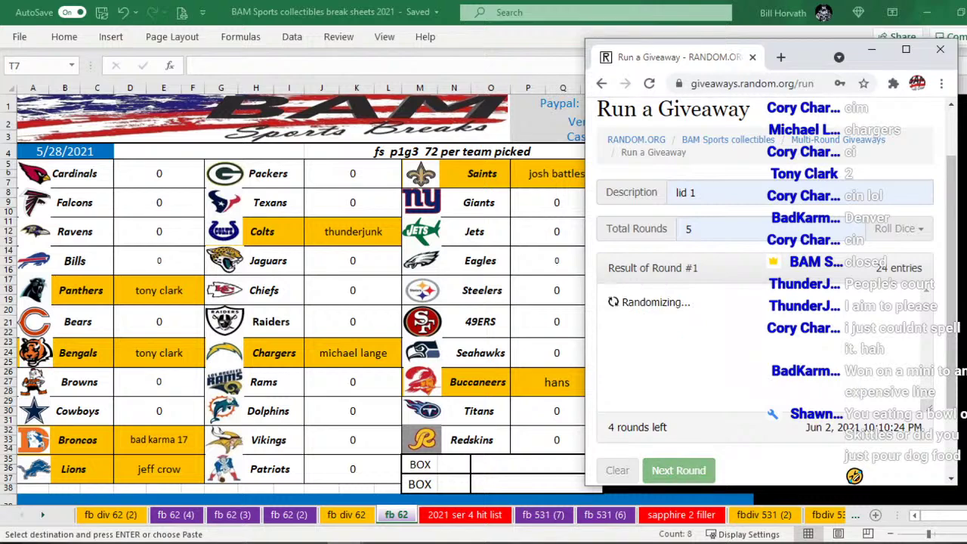
left_click_drag(823, 57, 762, 31)
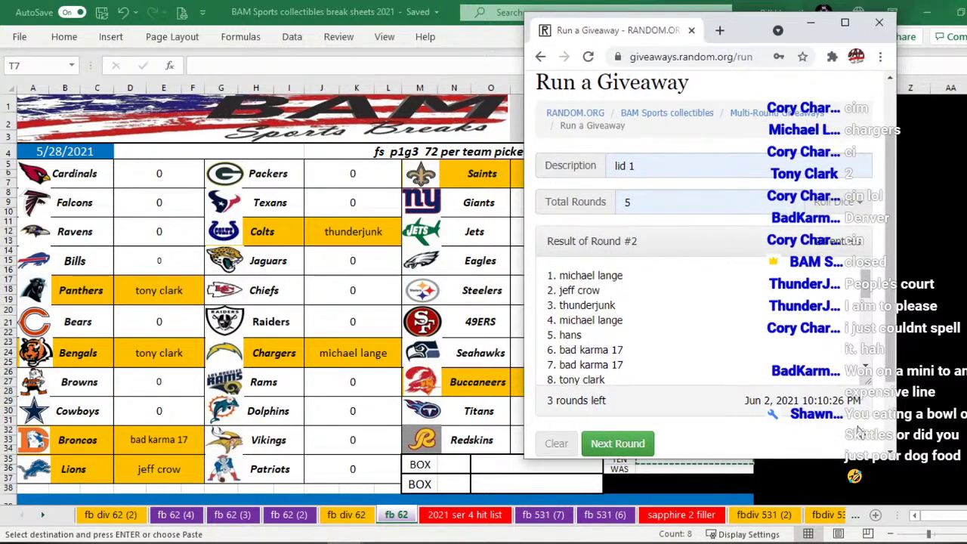
left_click_drag(765, 388, 765, 453)
scroll(765, 446, "down", 3)
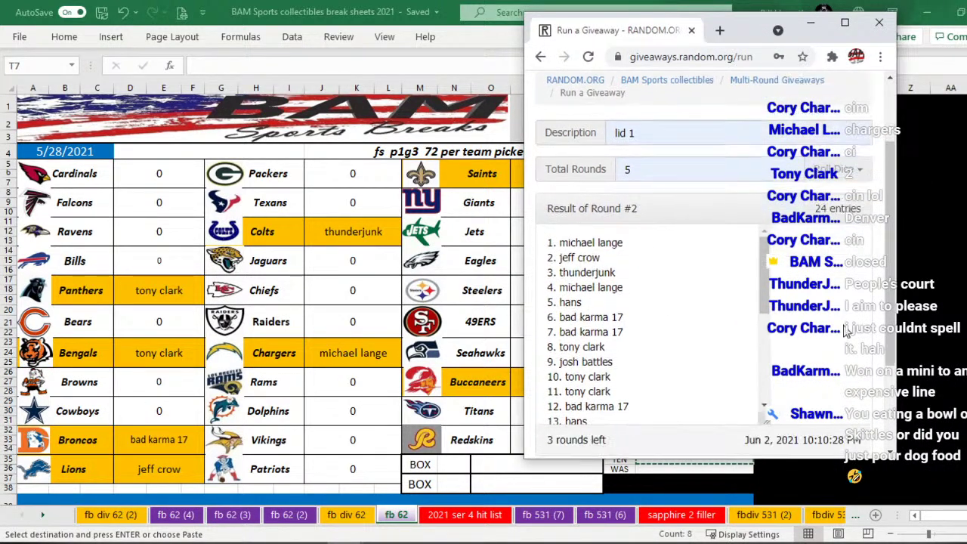
Roll the third, fourth and final fifth rounds until the giveaway shows Completed.
left_click(617, 345)
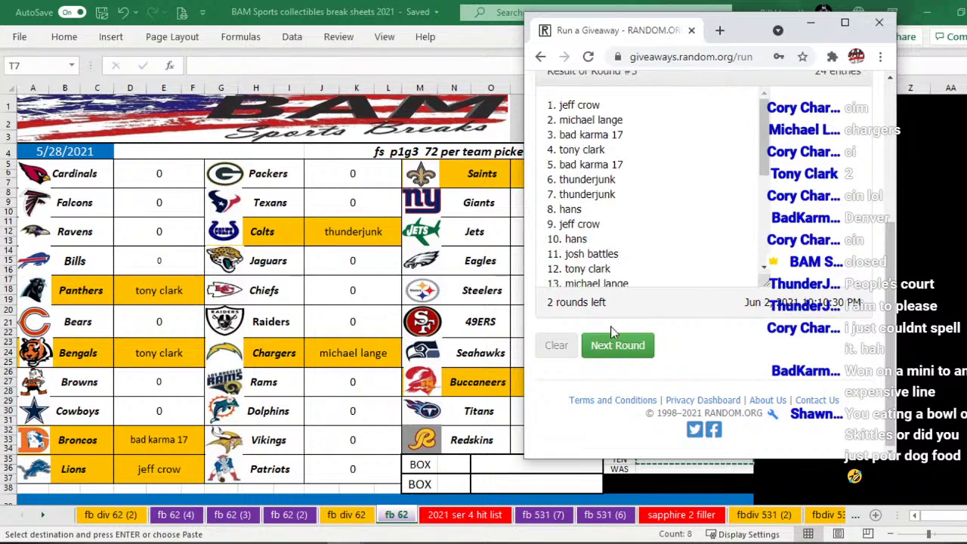
left_click(618, 344)
left_click(618, 344)
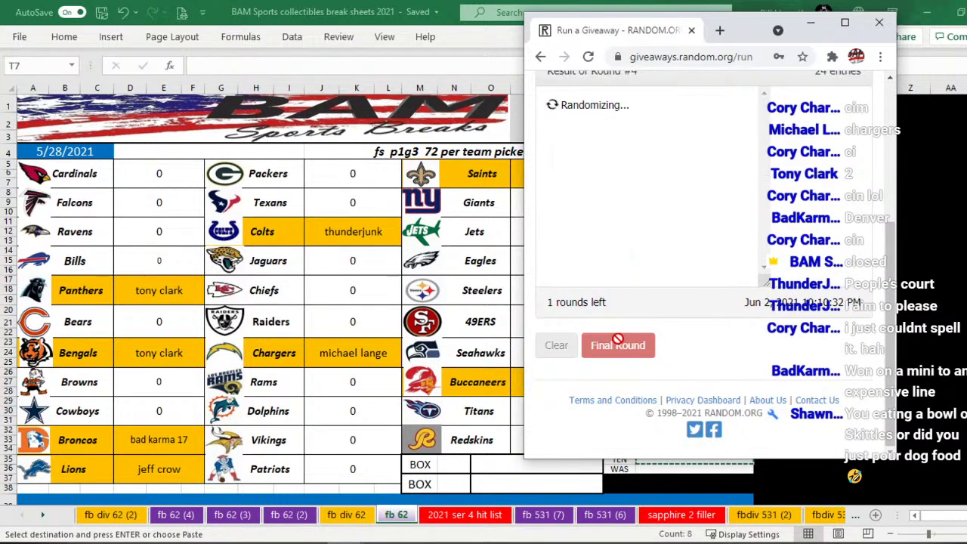
scroll(710, 273, "up", 2)
scroll(710, 274, "down", 3)
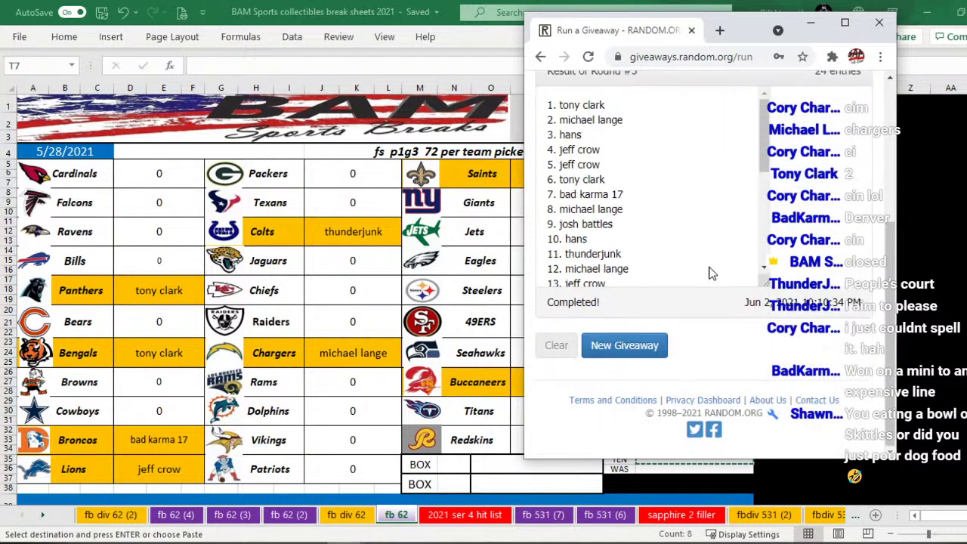
left_click_drag(741, 41, 865, 65)
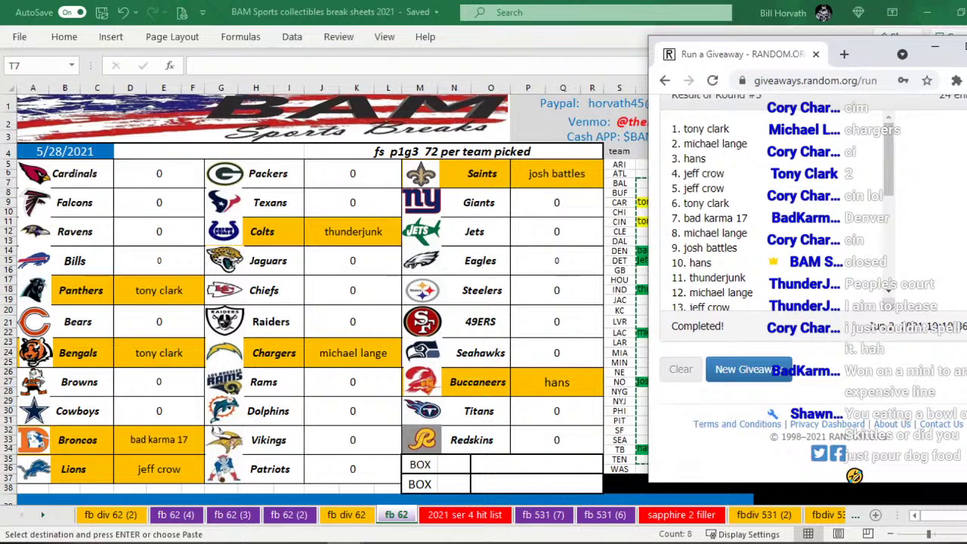
Enter the drawn buyers' names for ARI, ATL, BAL, BUF and CHI in the buyer column.
left_click_drag(755, 14, 335, 50)
double_click(501, 187)
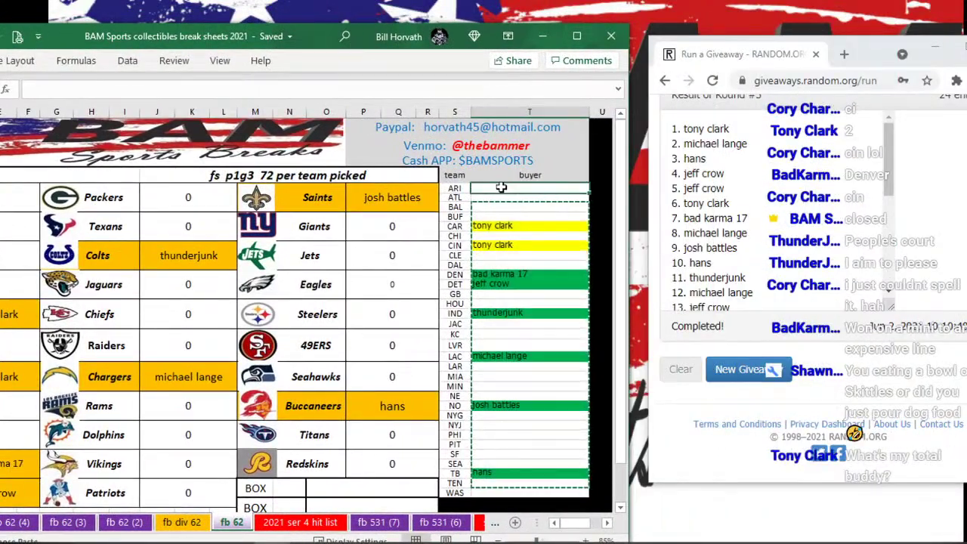
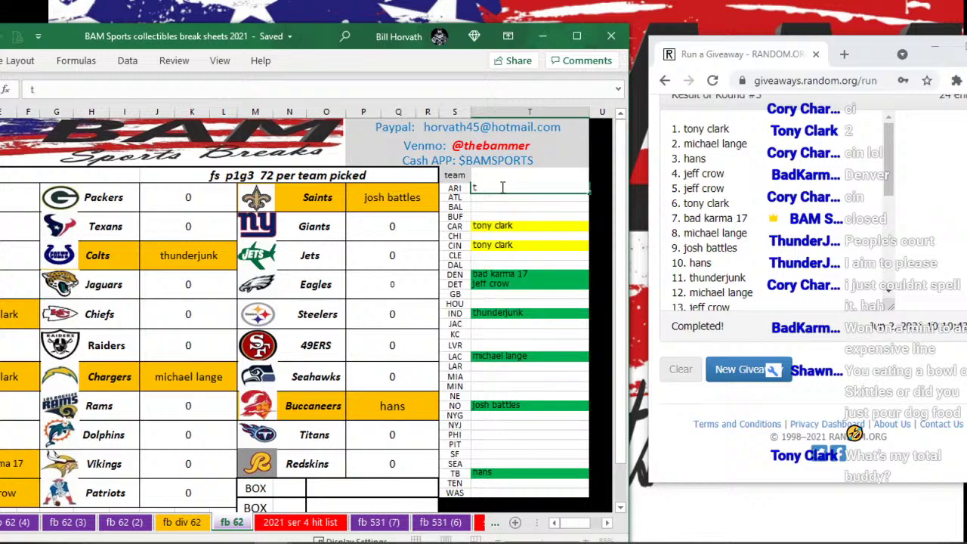
key("Return")
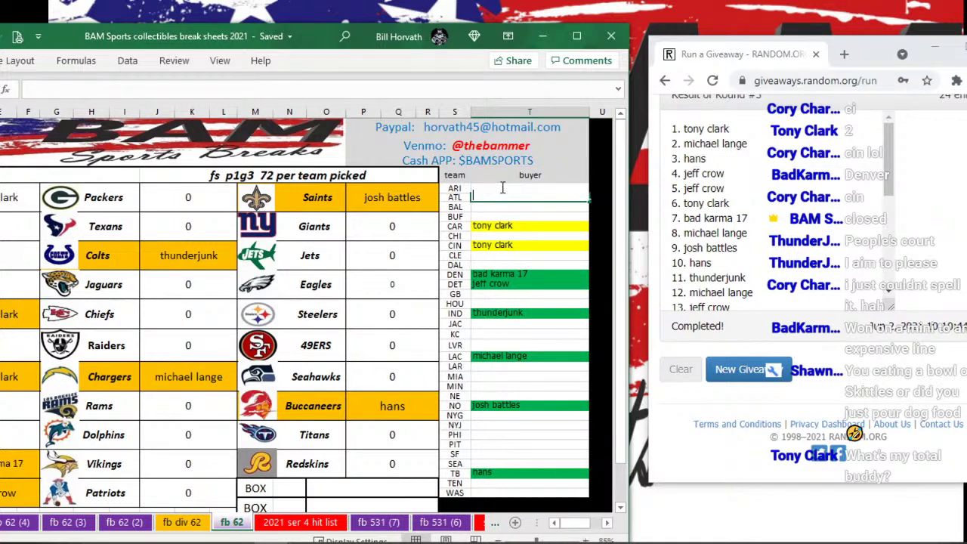
key("Return")
type("hans")
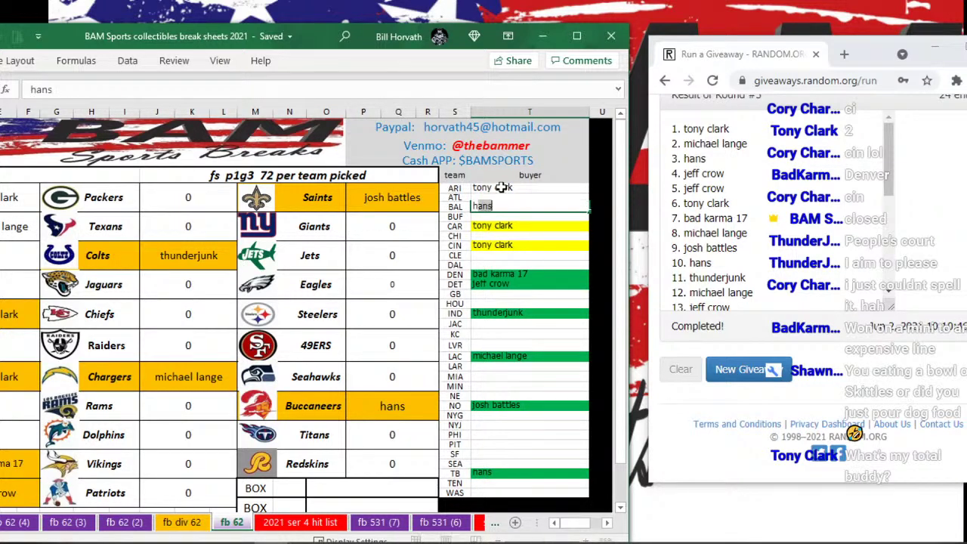
key("Return")
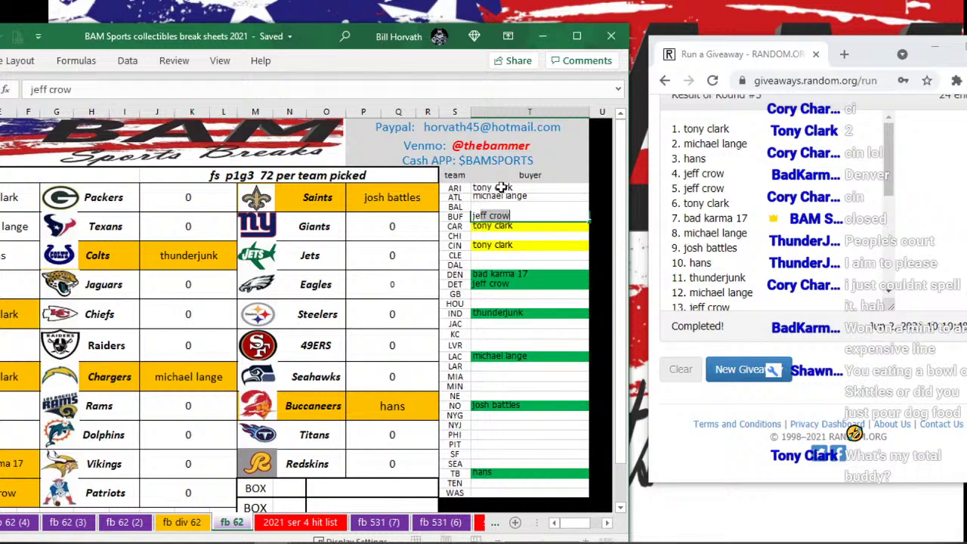
key("Return")
key("Return")
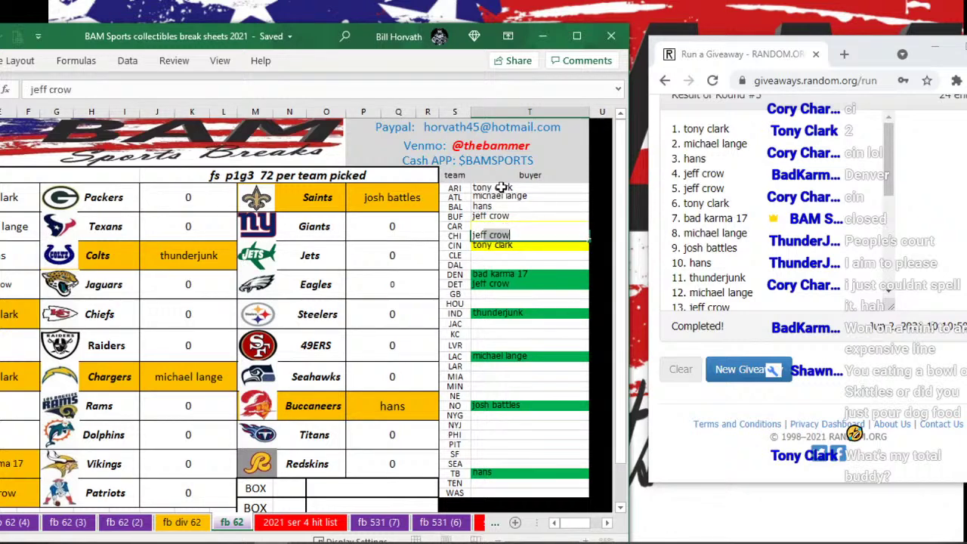
key("Return")
Enter the drawn buyers' names for CLE, DAL, HOU, JAC, KC, LVR and LAR.
key("Return")
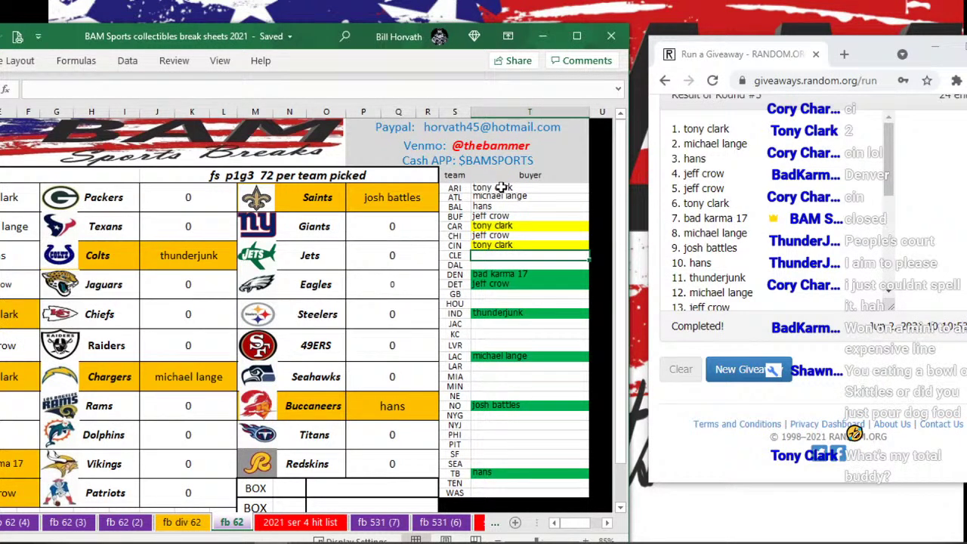
key("Return")
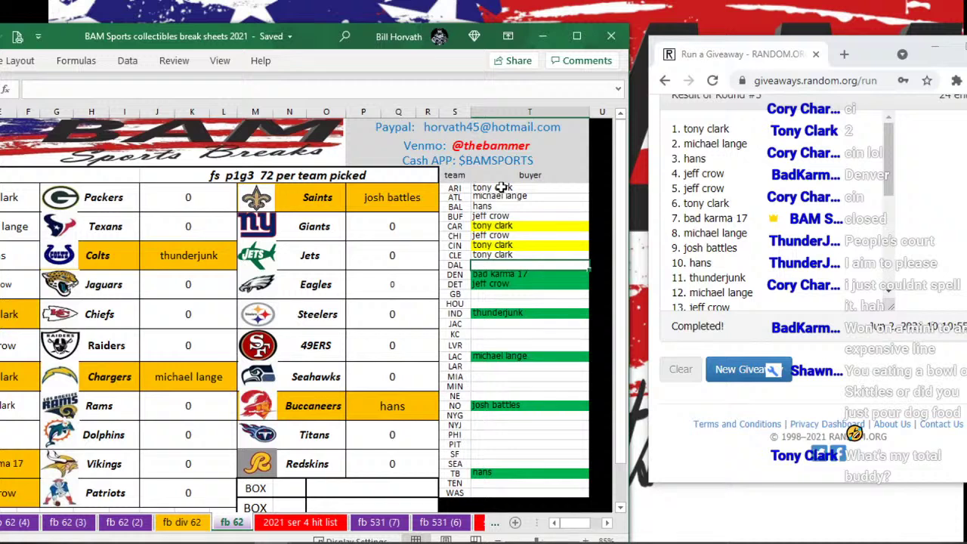
type("bad karma 17")
key("Return")
key("Return")
key("Return")
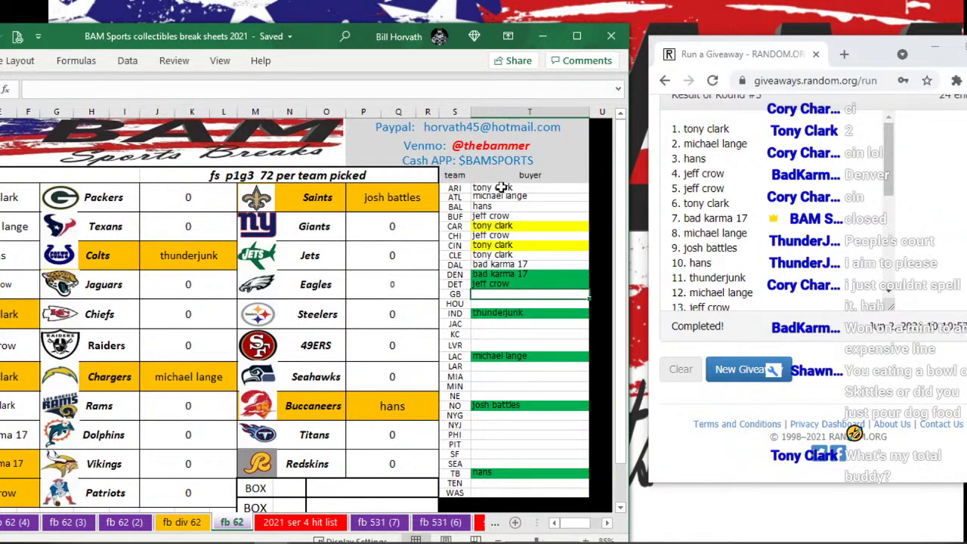
key("Return")
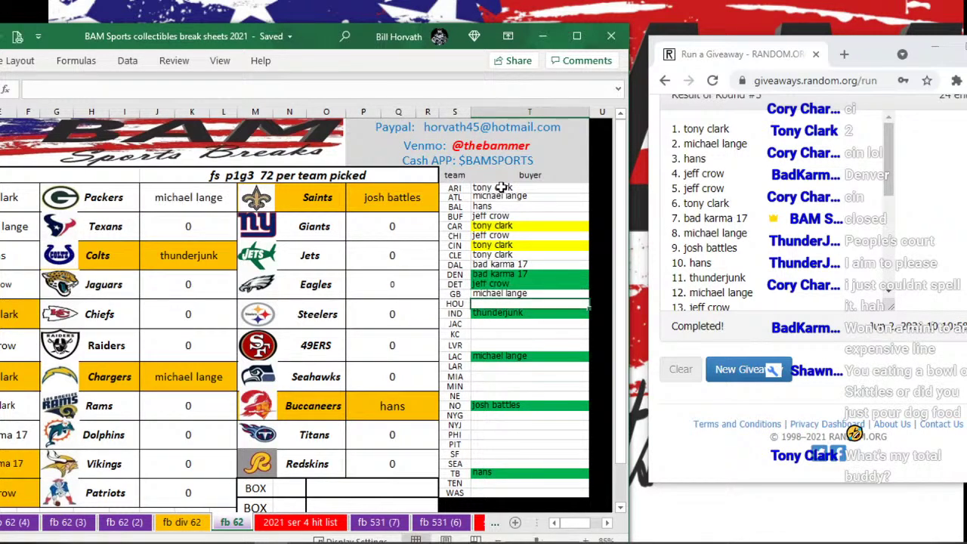
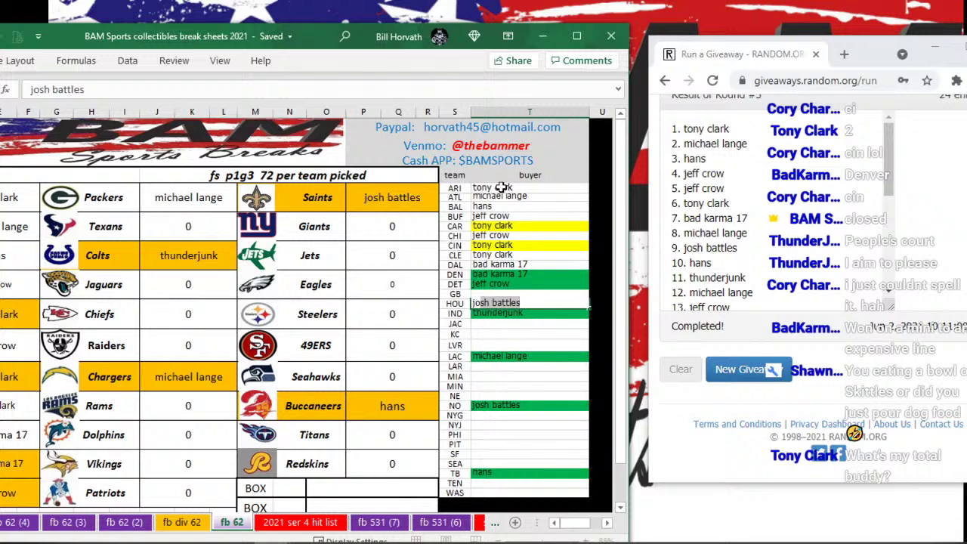
key("Return")
key("Return")
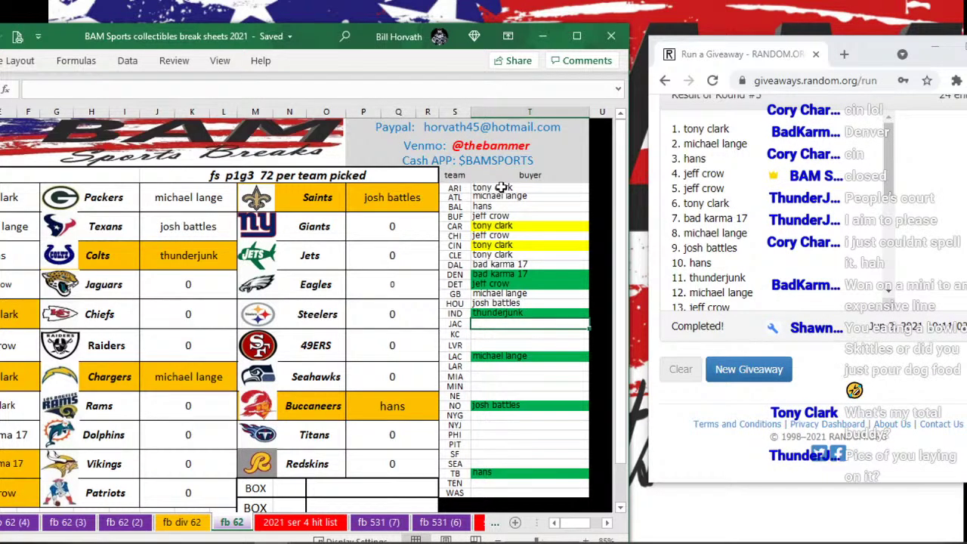
type("hans")
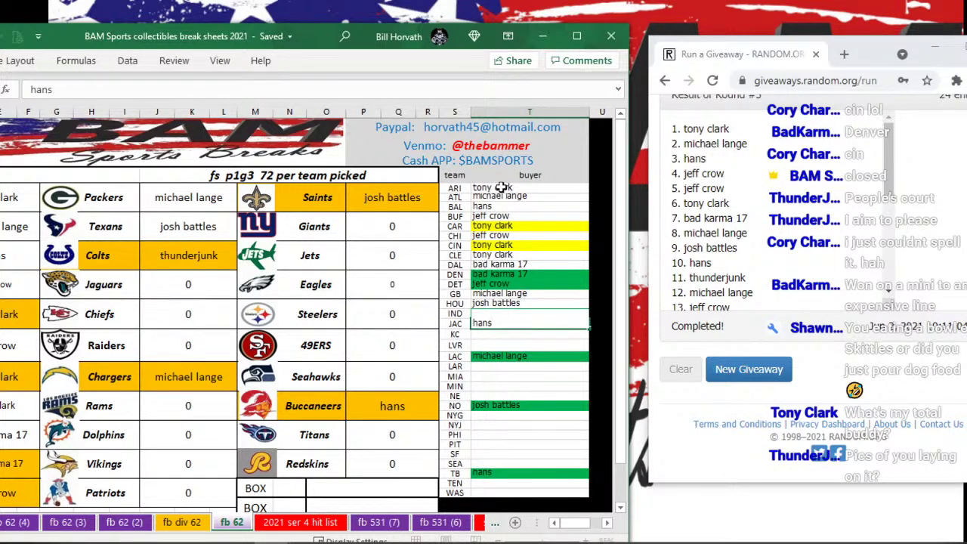
key("Return")
type("thunderjunk")
key("Return")
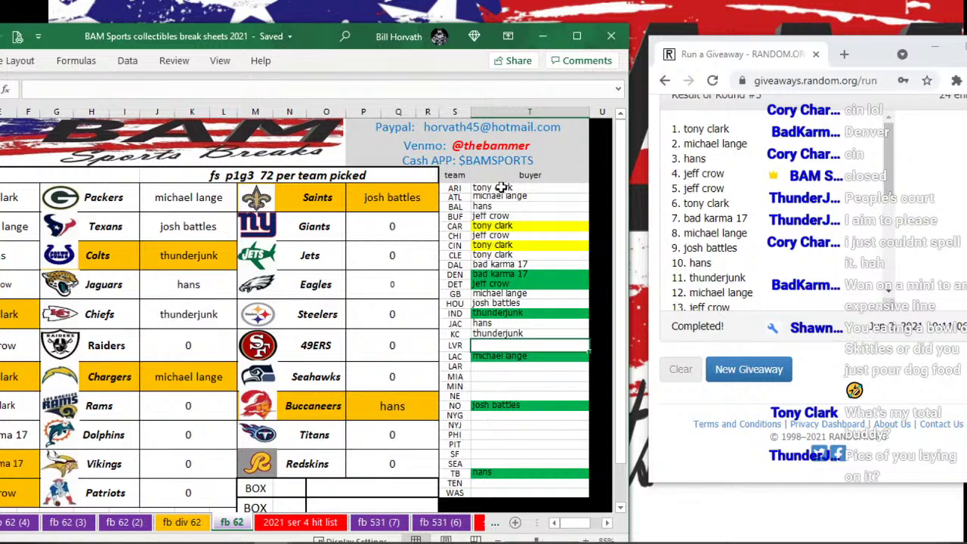
key("Return")
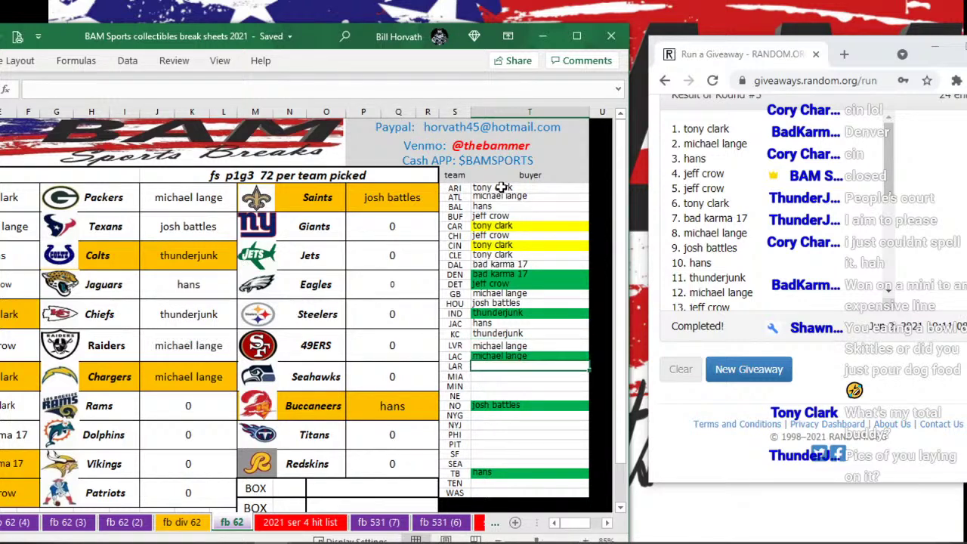
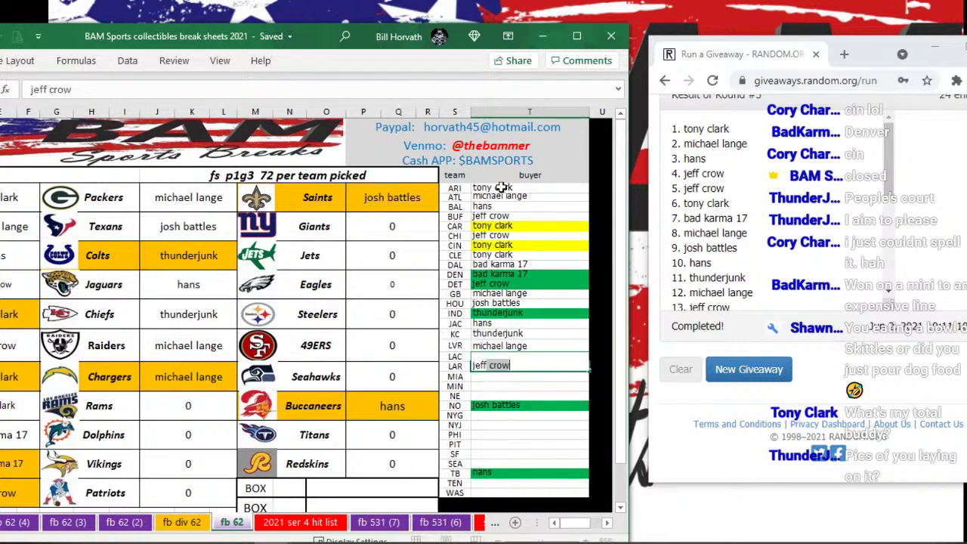
key("Return")
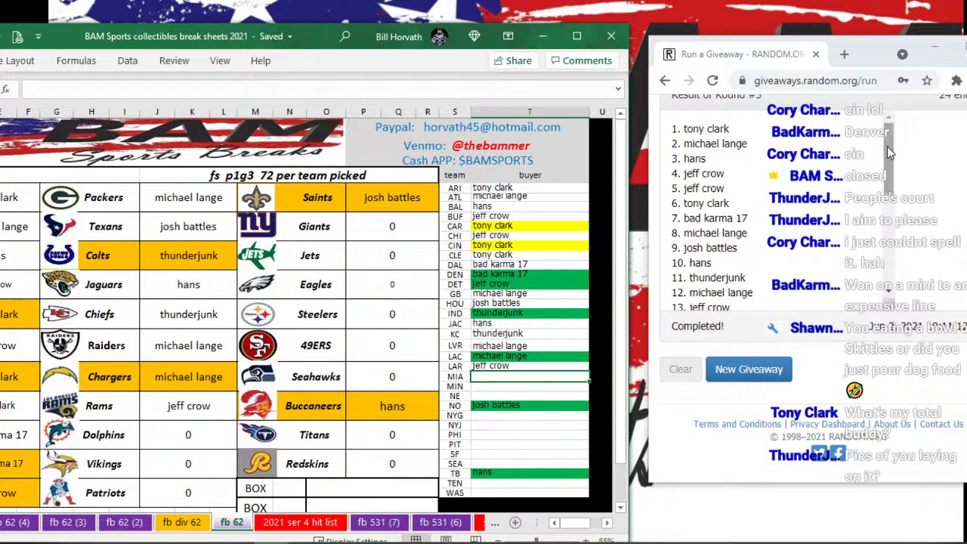
Enter the drawn buyers for MIA, MIN, NE, NYG and NYJ, accepting AutoComplete suggestions.
left_click_drag(890, 153, 891, 224)
scroll(510, 326, "down", 2)
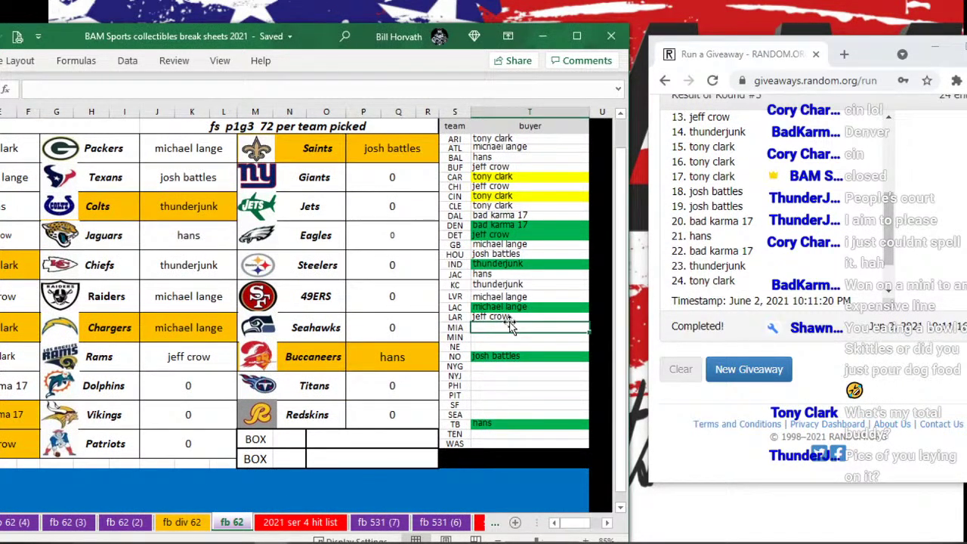
type("thunderjunk")
key("Return")
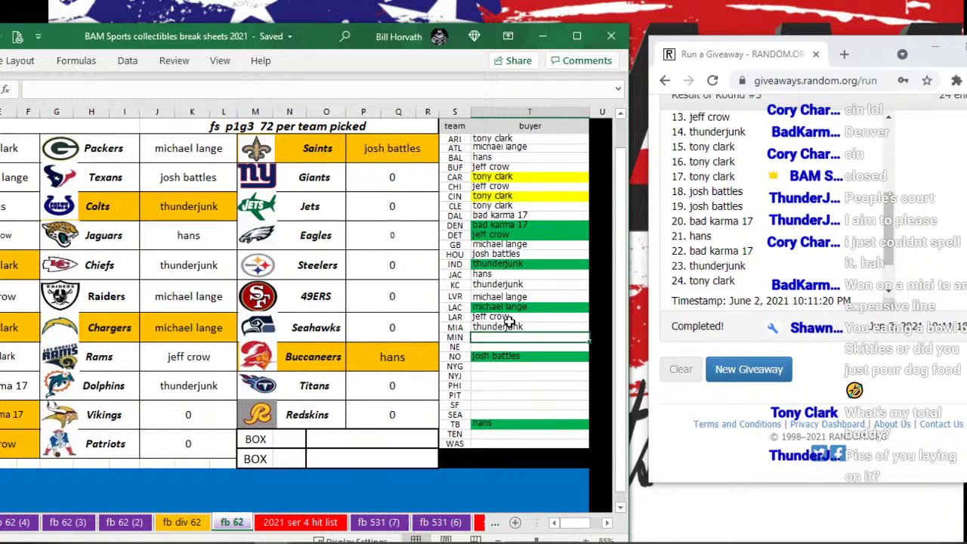
key("Return")
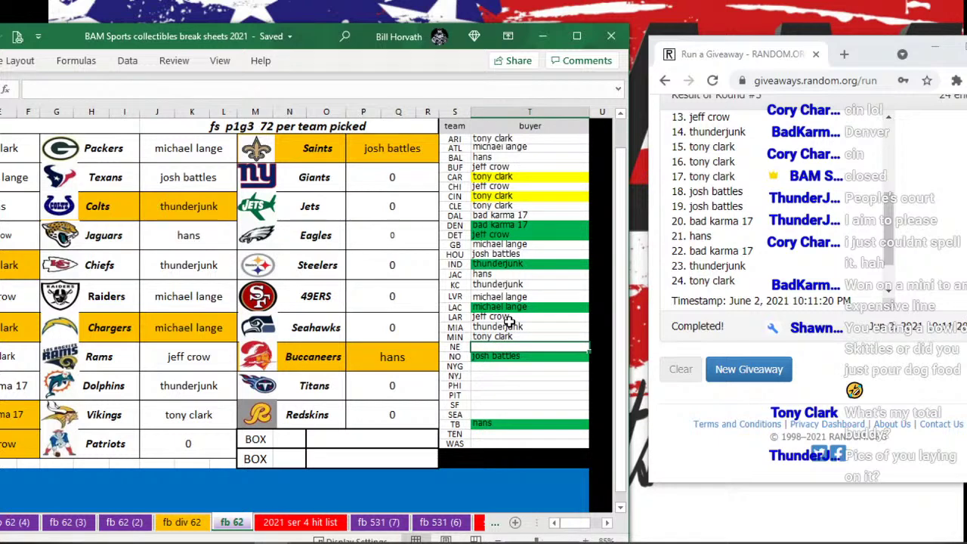
type("t")
key("Return")
type("t")
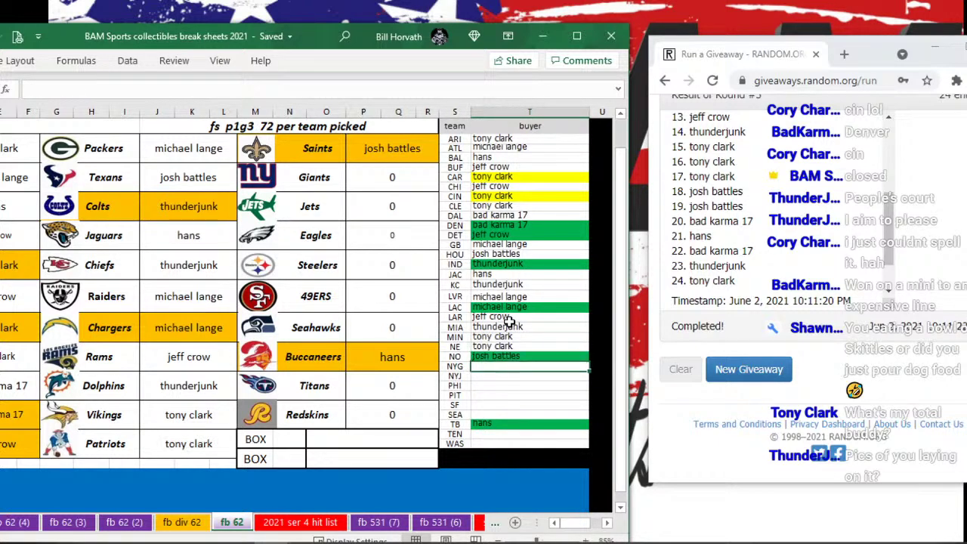
key("Return")
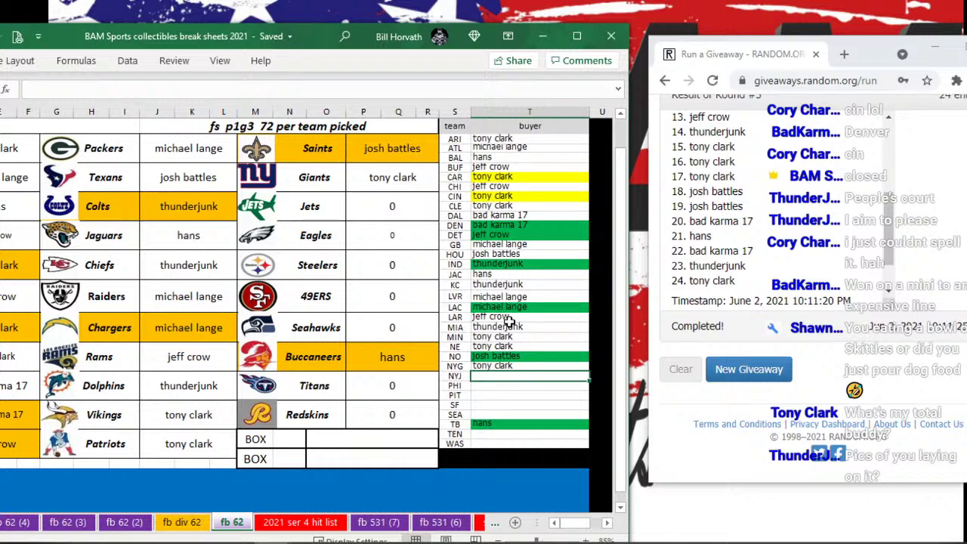
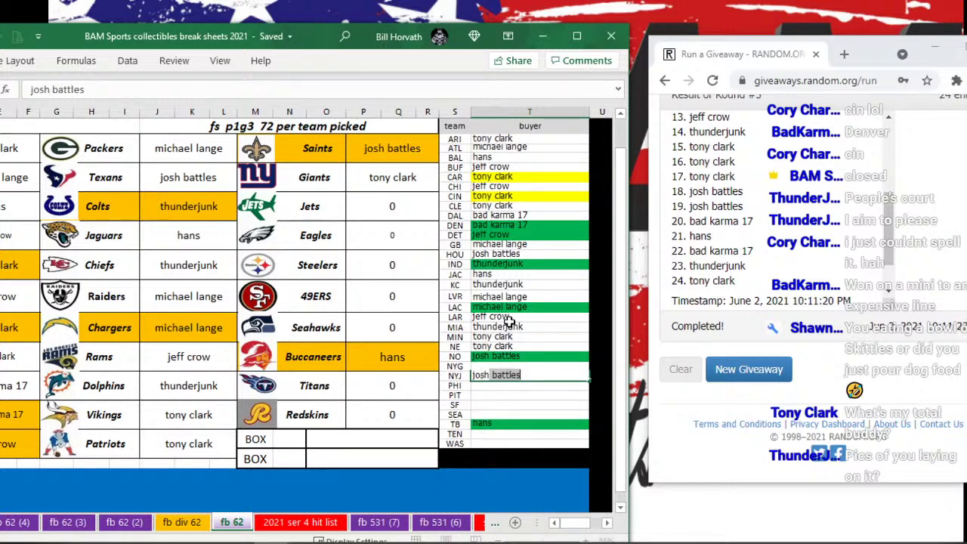
key("Return")
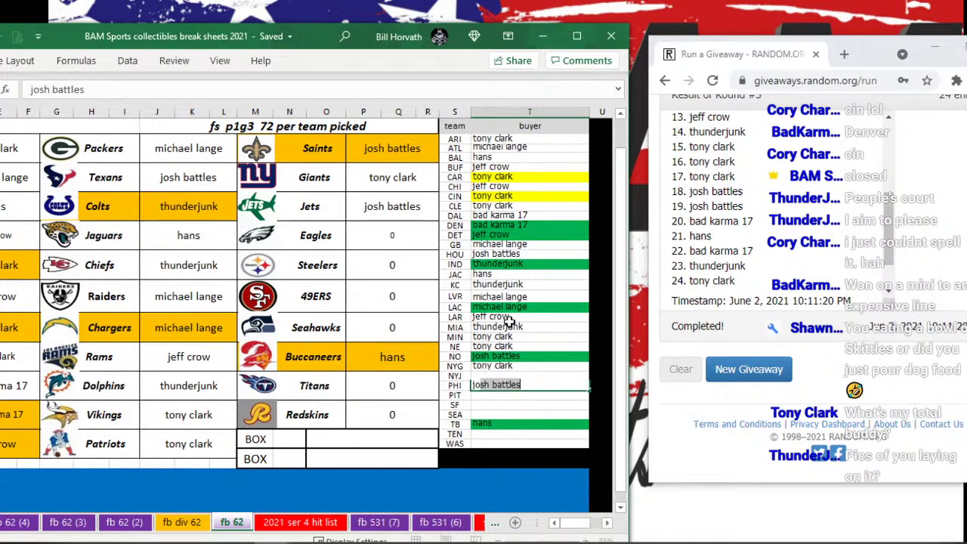
Enter the drawn buyers for PHI, PIT, SF, SEA and TEN, skipping the already-sold TB.
key("Return")
type("bad karma 17")
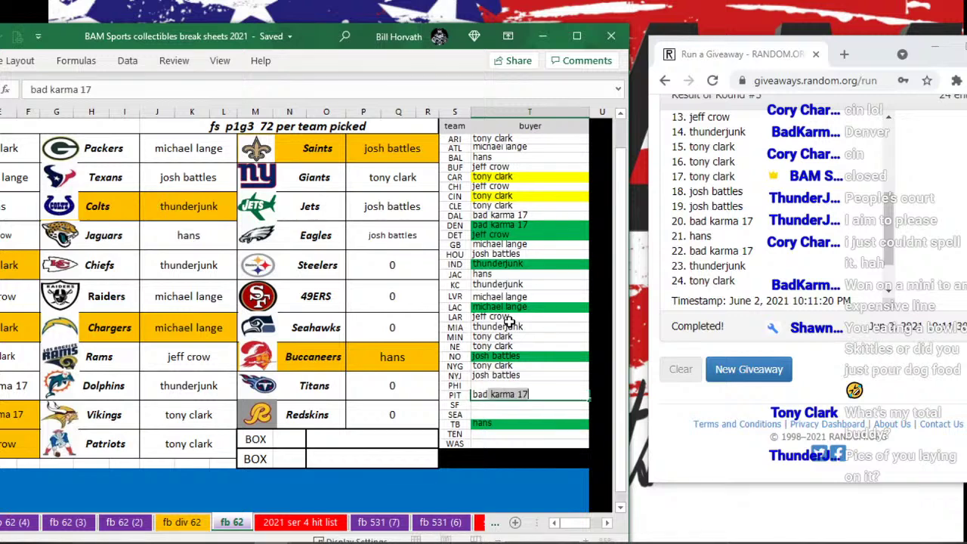
key("Return")
type("hans")
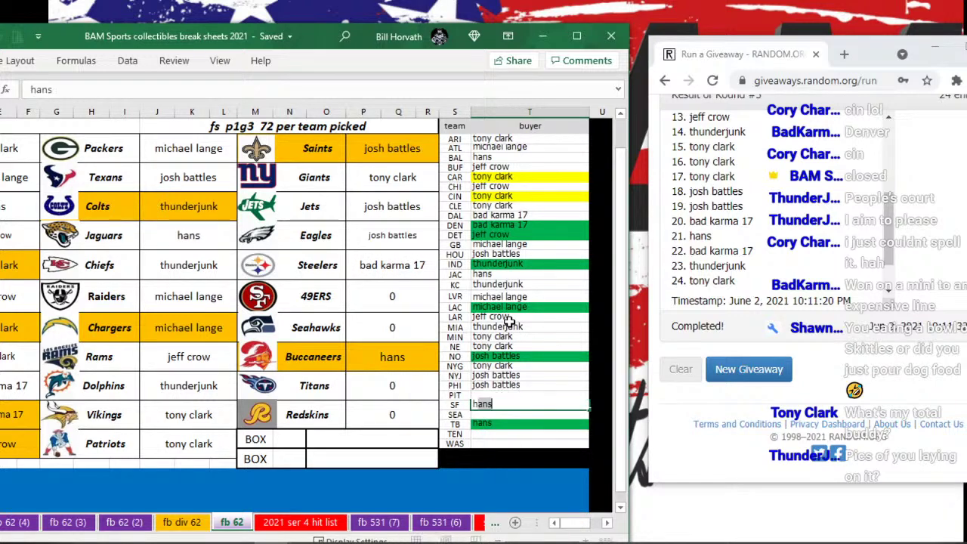
key("Return")
type("bad karma 17")
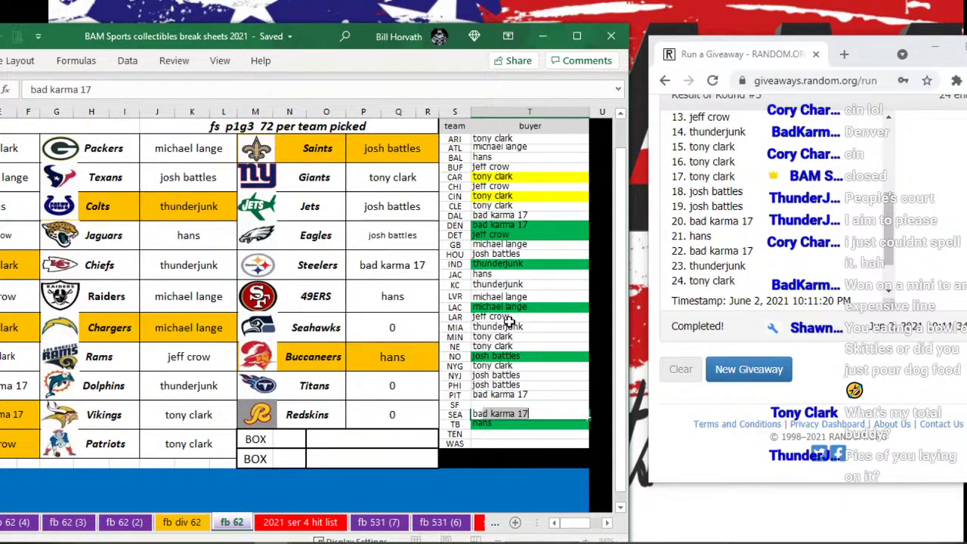
key("Return")
key("Return")
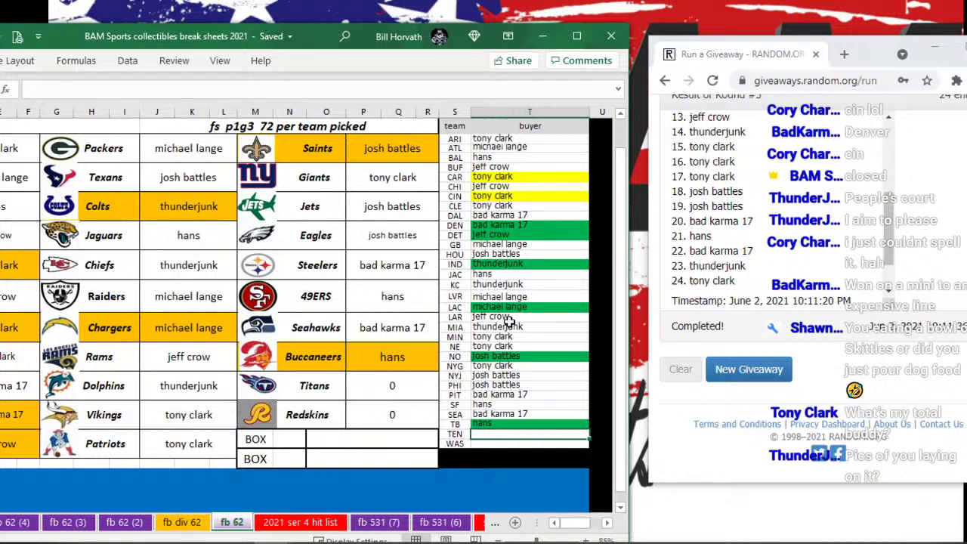
type("thunderjunk")
key("Return")
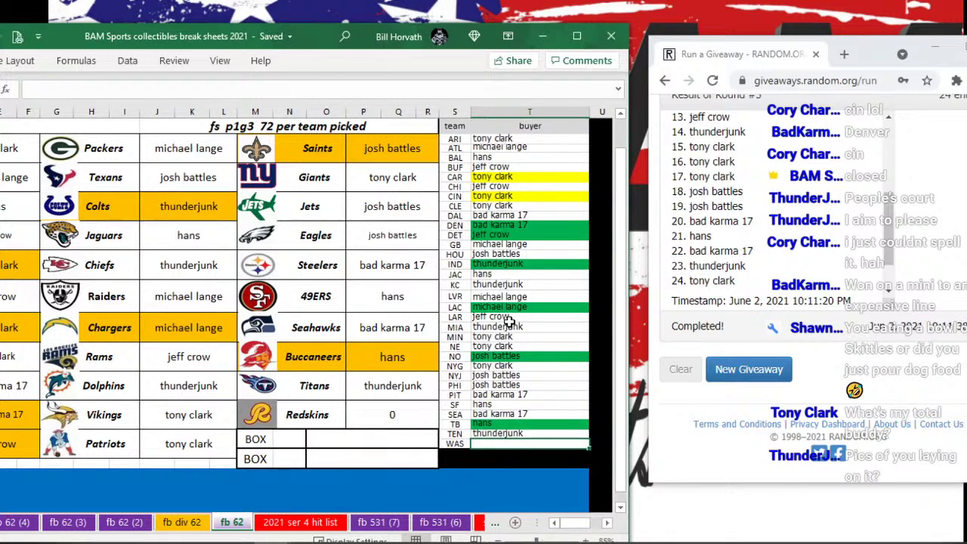
type("tony")
key("Return")
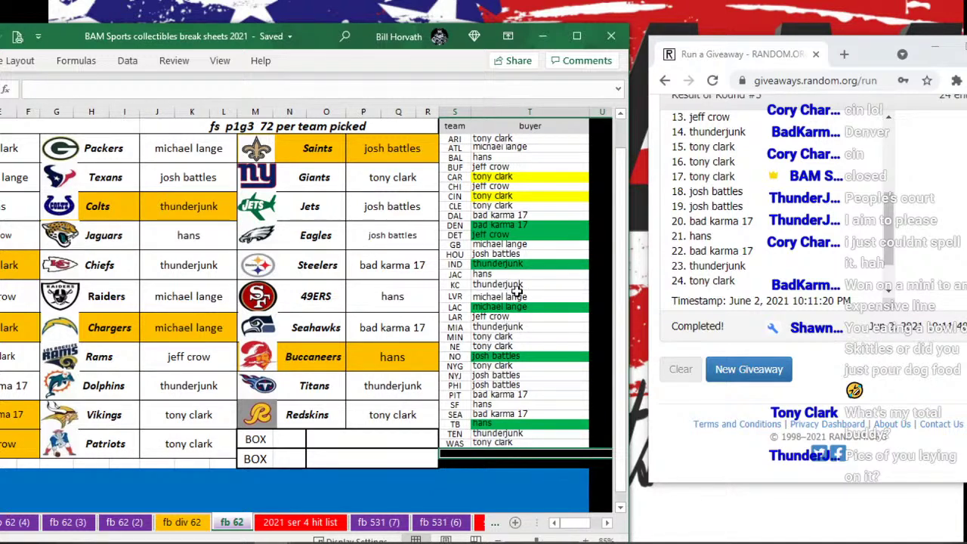
Minimize the RANDOM.ORG browser, maximize Excel and scroll to the sheet's top.
left_click(935, 45)
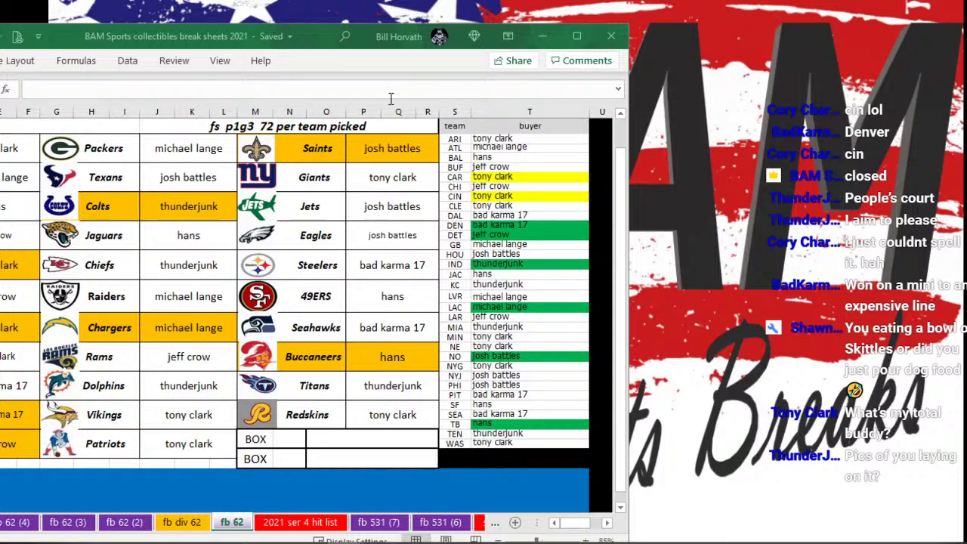
left_click(576, 35)
scroll(401, 299, "up", 1)
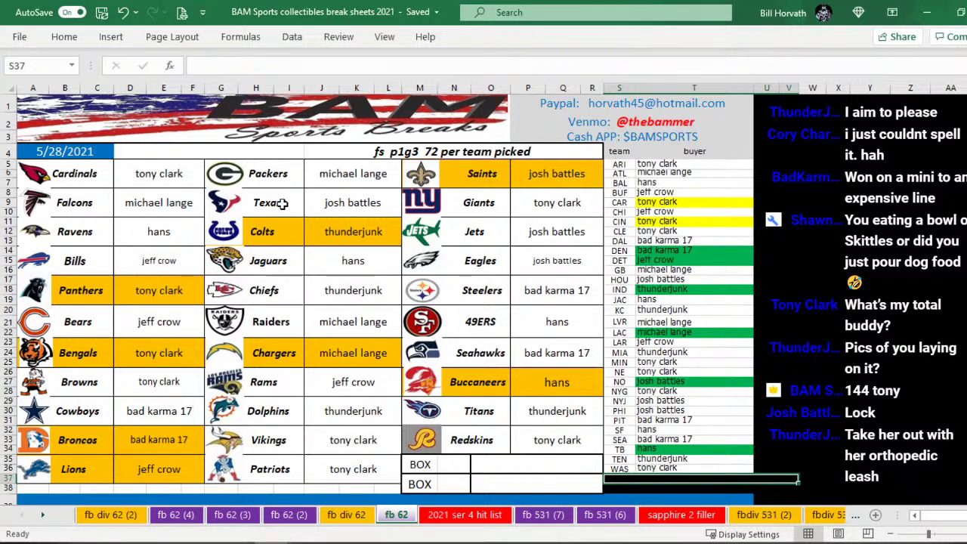
Apply orange fill to the Texans, Jets and Eagles team cells and their buyer cells.
left_click_drag(282, 204, 326, 204)
left_click_drag(482, 233, 531, 259, "ctrl")
left_click(488, 259, "ctrl")
right_click(531, 259)
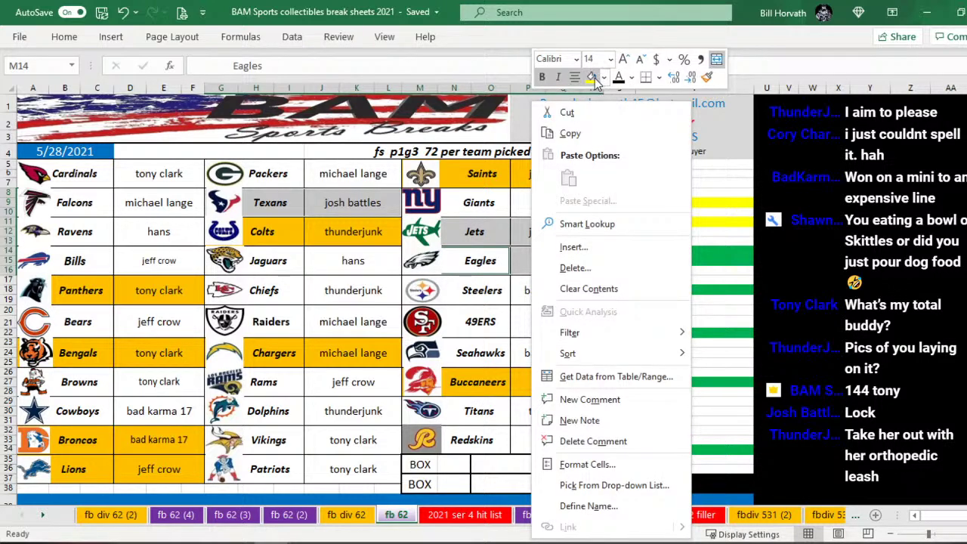
left_click(604, 78)
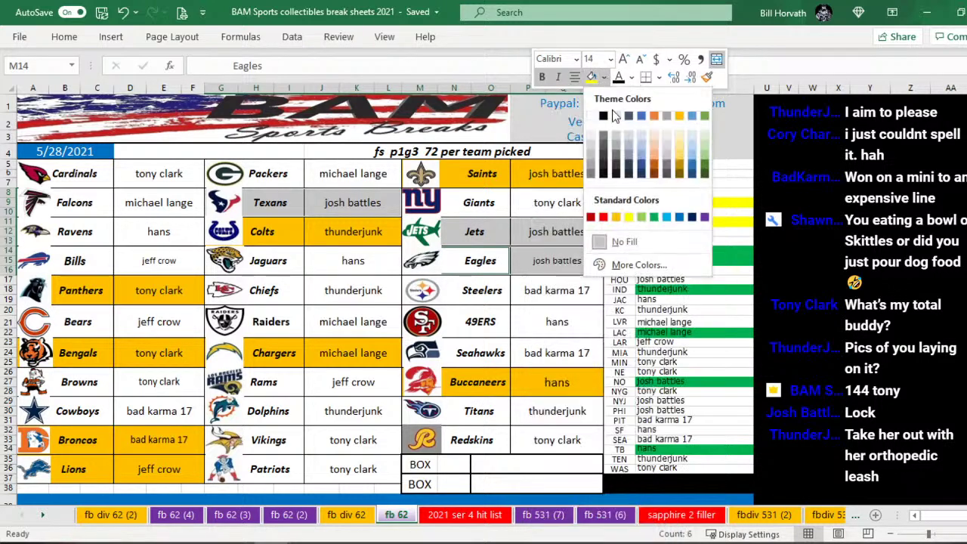
left_click(616, 222)
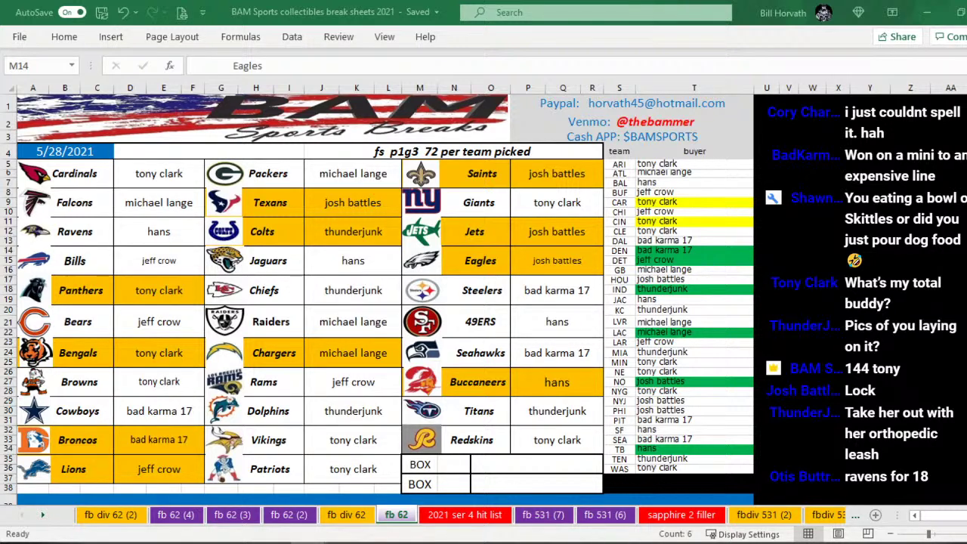
Recolor buyer-list cells T9 (CAR) and T11 (CIN) with a green fill.
left_click(678, 202)
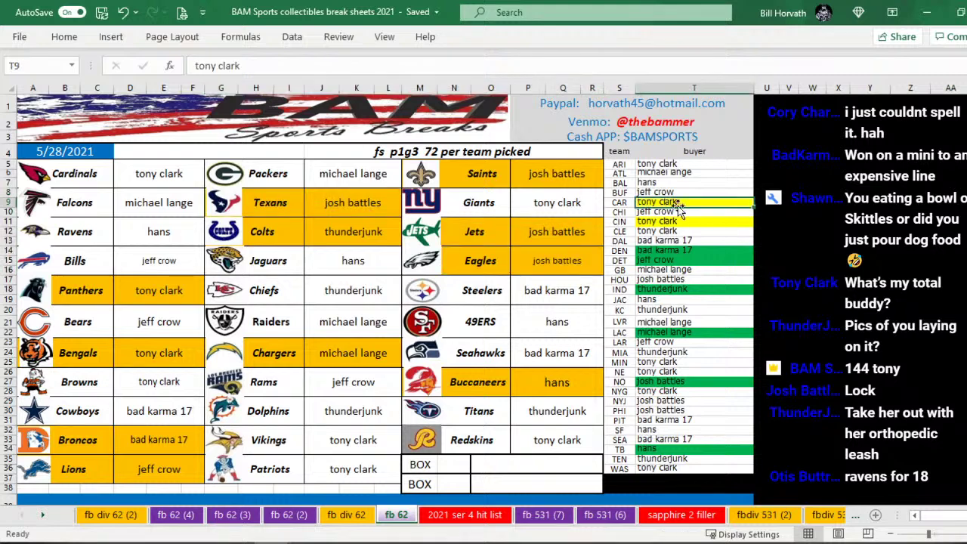
right_click(678, 219)
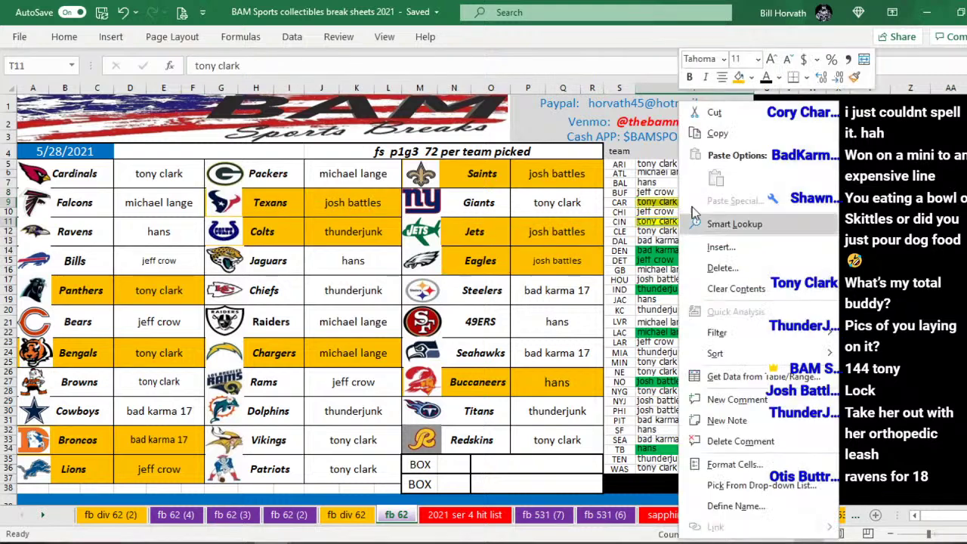
left_click(751, 83)
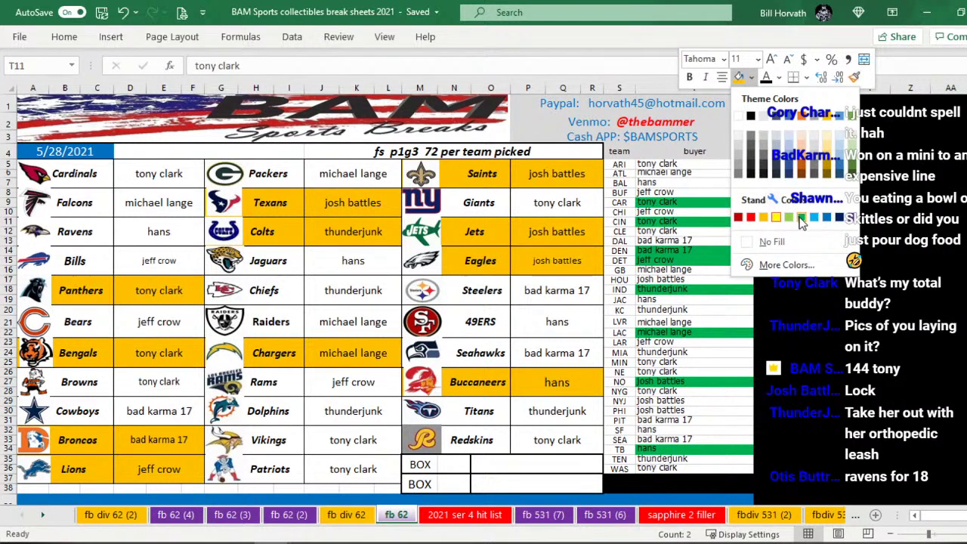
left_click(799, 218)
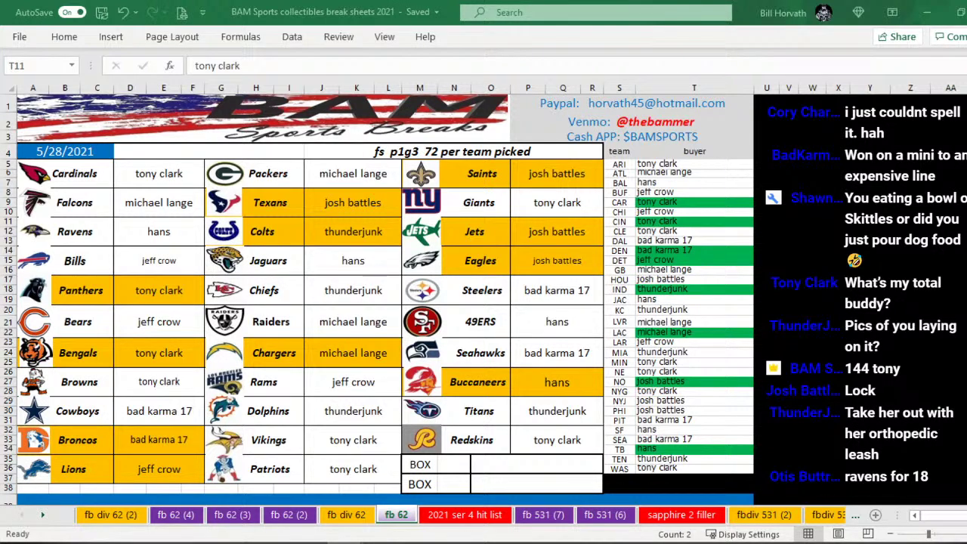
Start a new giveaway and paste the remaining box numbers from Notepad as its entries.
key("alt+Tab")
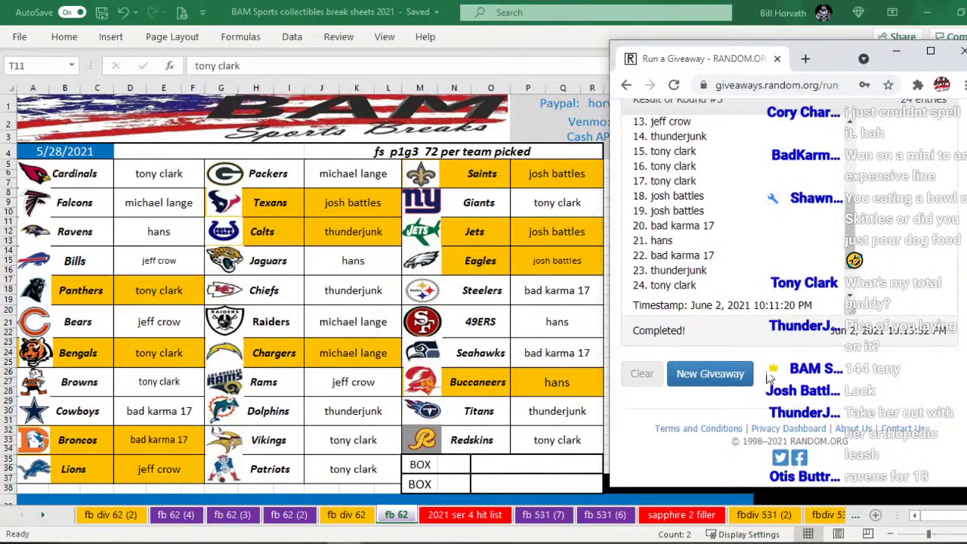
left_click(724, 374)
left_click(906, 243)
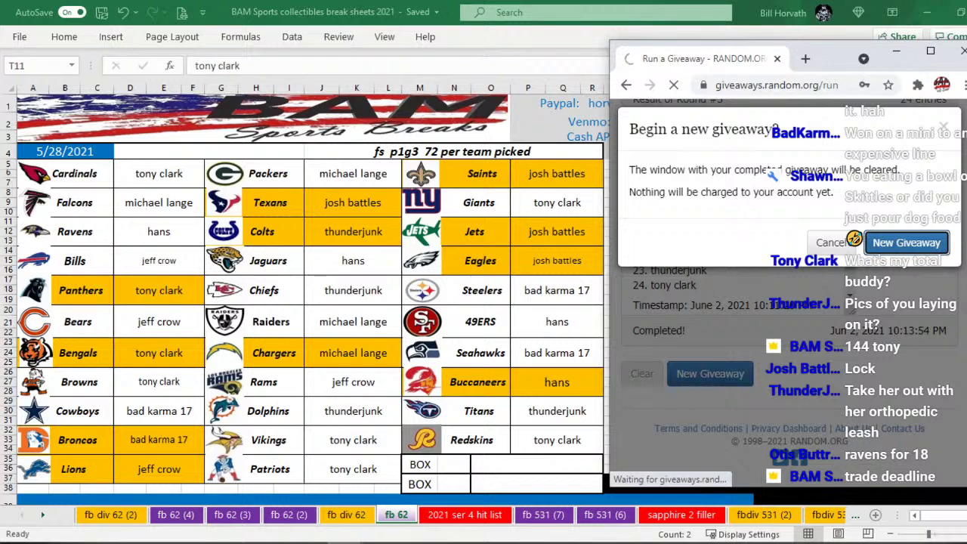
key("alt+Tab")
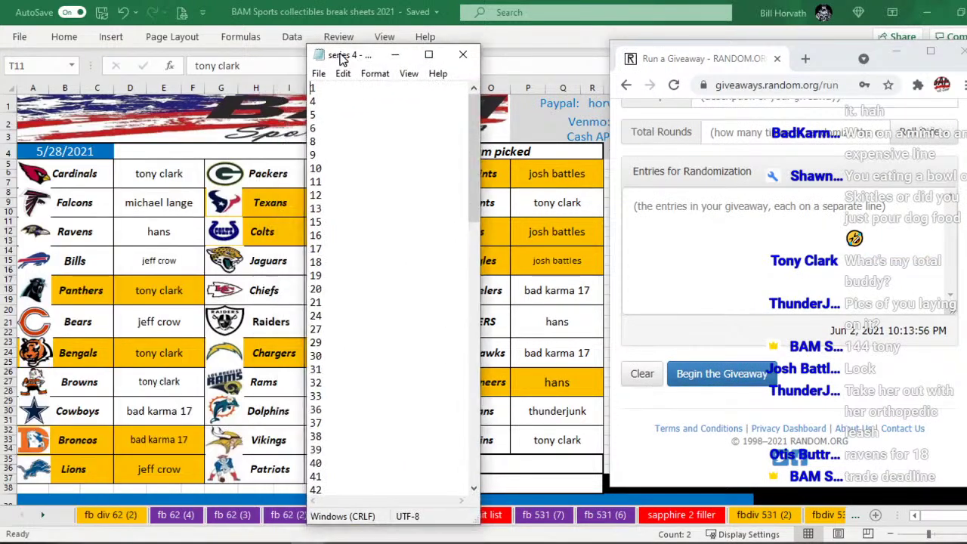
left_click_drag(343, 59, 386, 451)
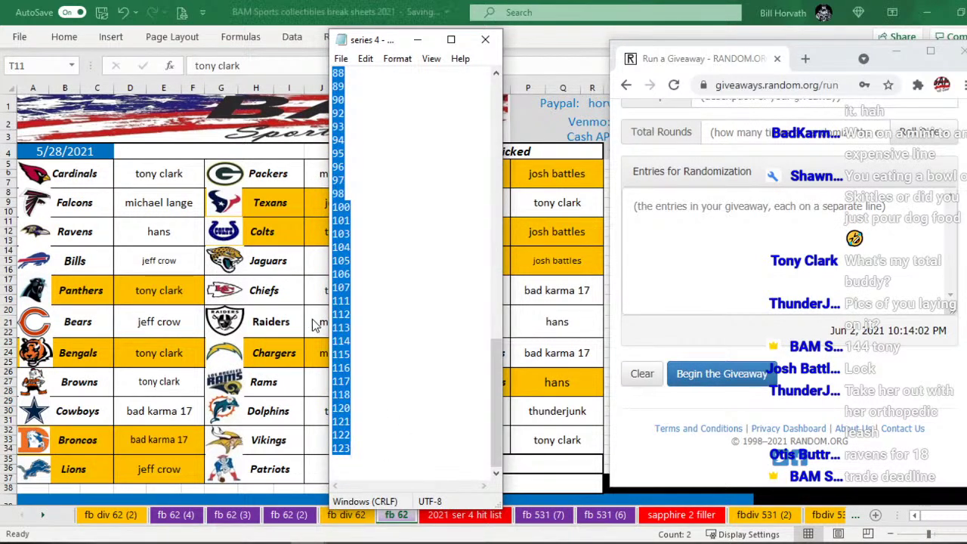
right_click(337, 296)
left_click(387, 344)
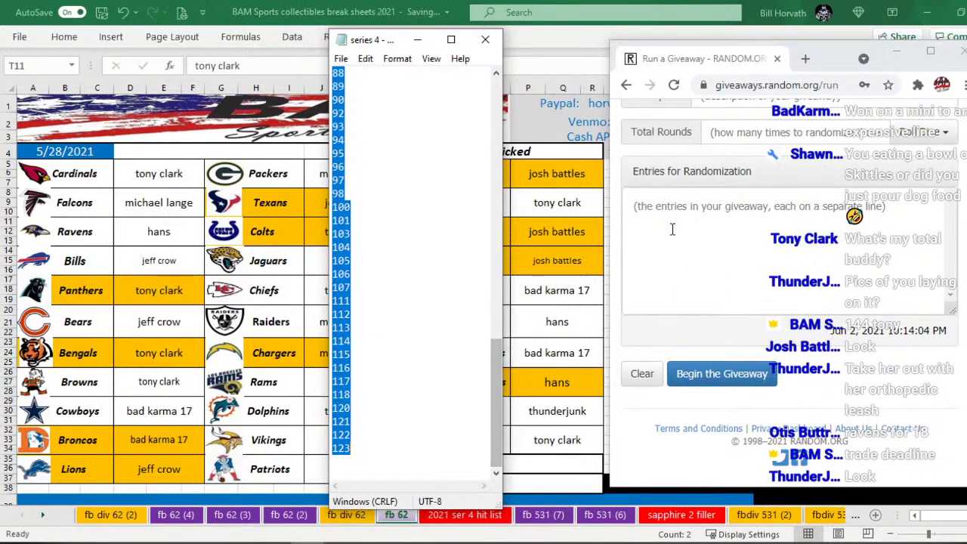
right_click(671, 230)
left_click(710, 341)
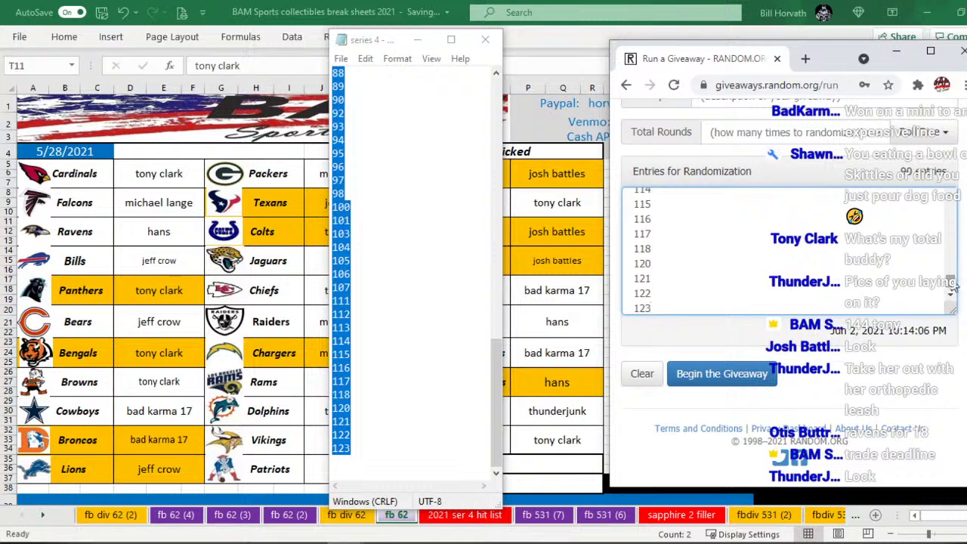
Set the giveaway description to 'lid 1' and Total Rounds to 5.
mouse_move(951, 283)
left_mouse_down()
mouse_move(934, 176)
mouse_move(949, 287)
left_mouse_up()
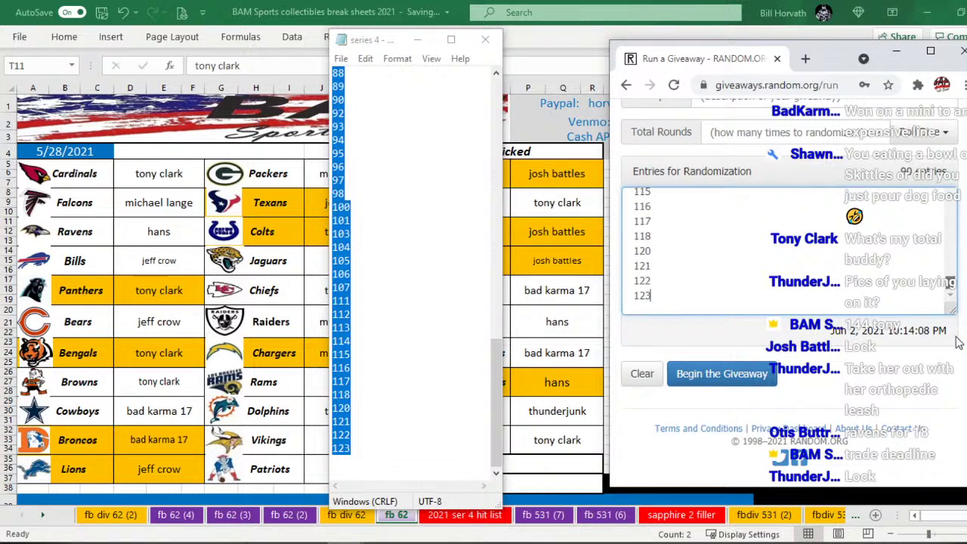
scroll(792, 180, "up", 1)
left_click(787, 172)
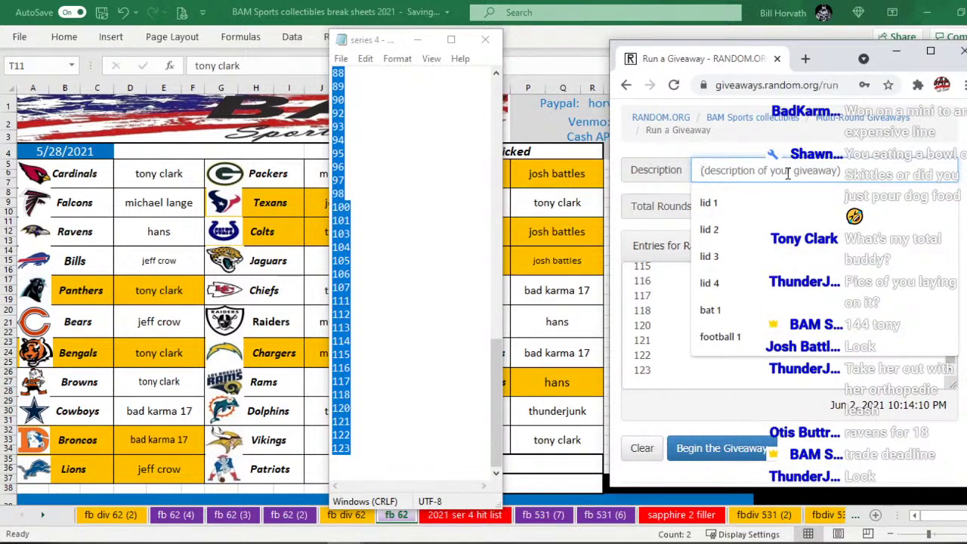
type("lid 1")
key("Escape")
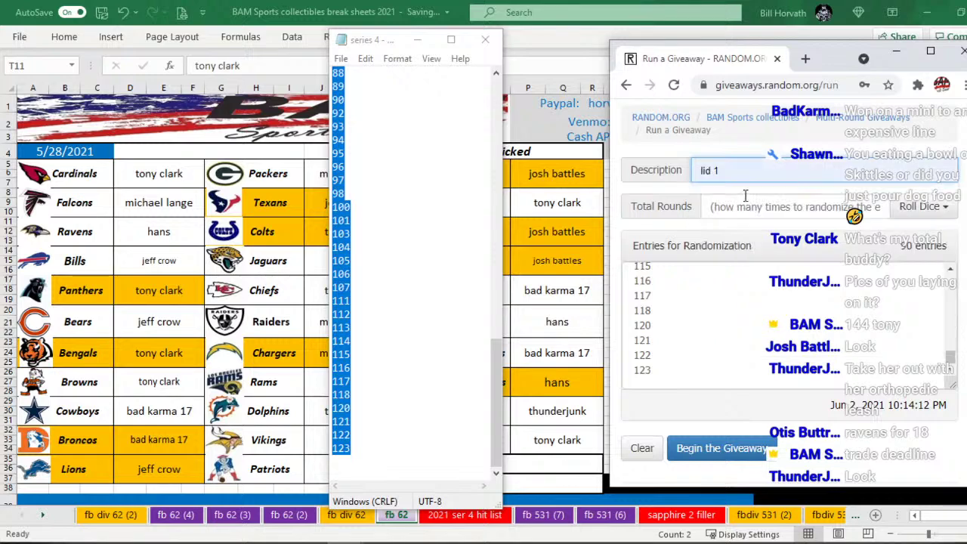
left_click(745, 204)
type("5")
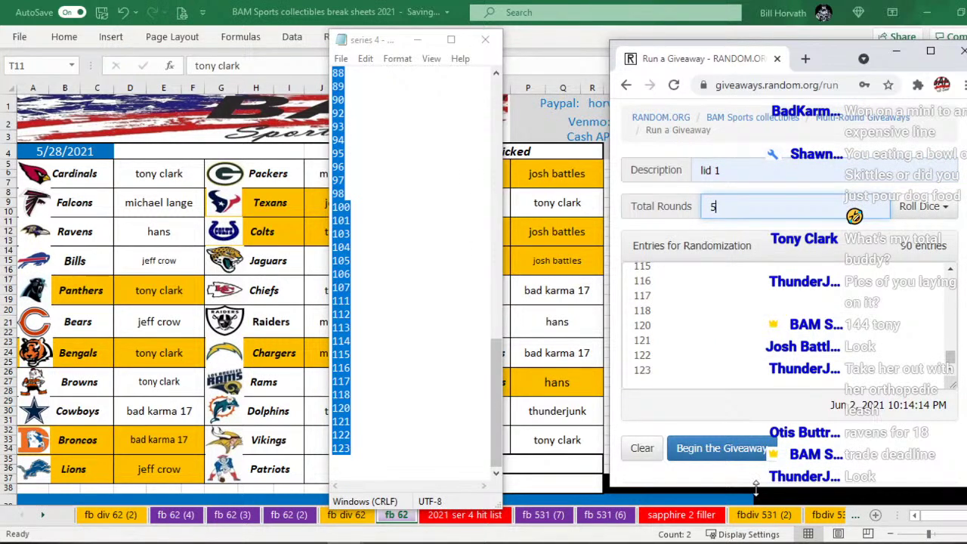
Run all five rounds of the lid 1 giveaway to completion.
left_click(706, 448)
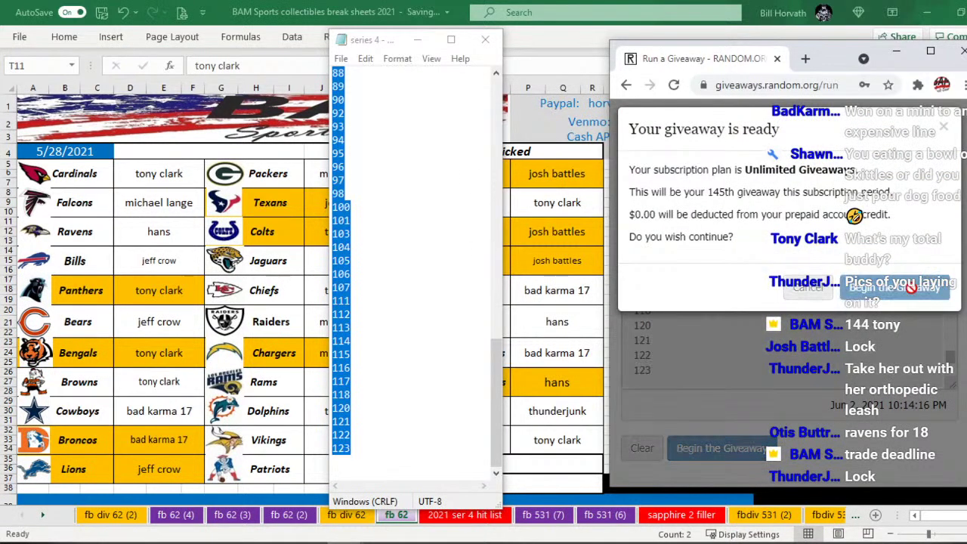
left_click(899, 287)
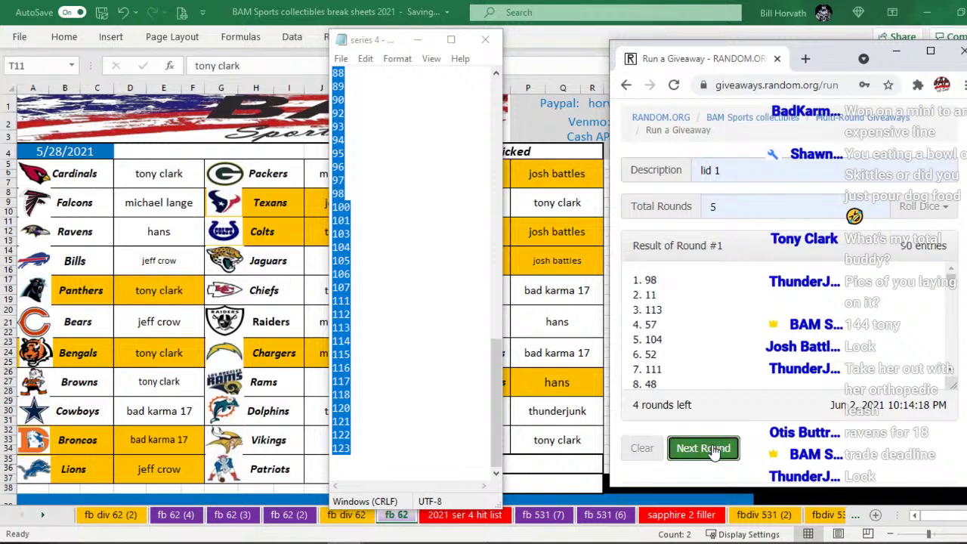
left_click(713, 450)
left_click(713, 449)
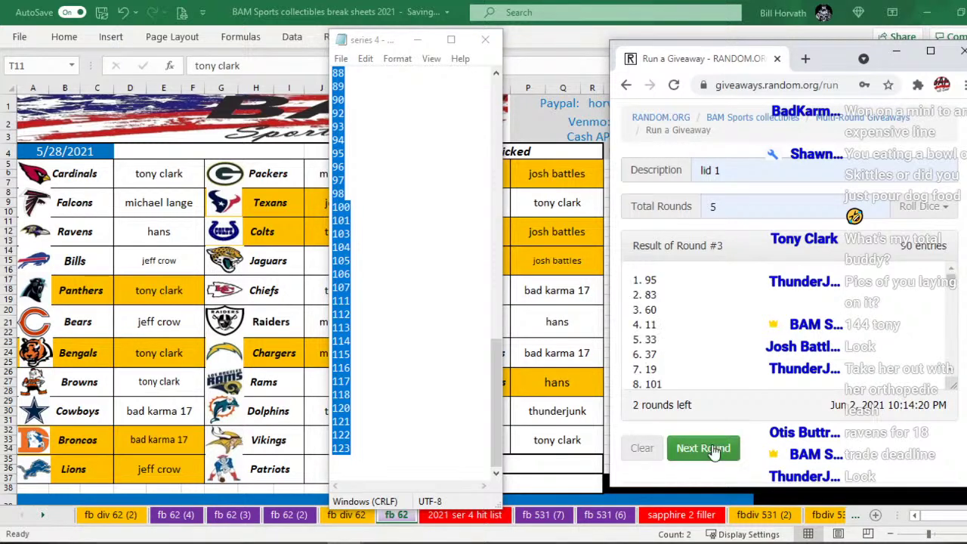
left_click(713, 449)
left_click(713, 449)
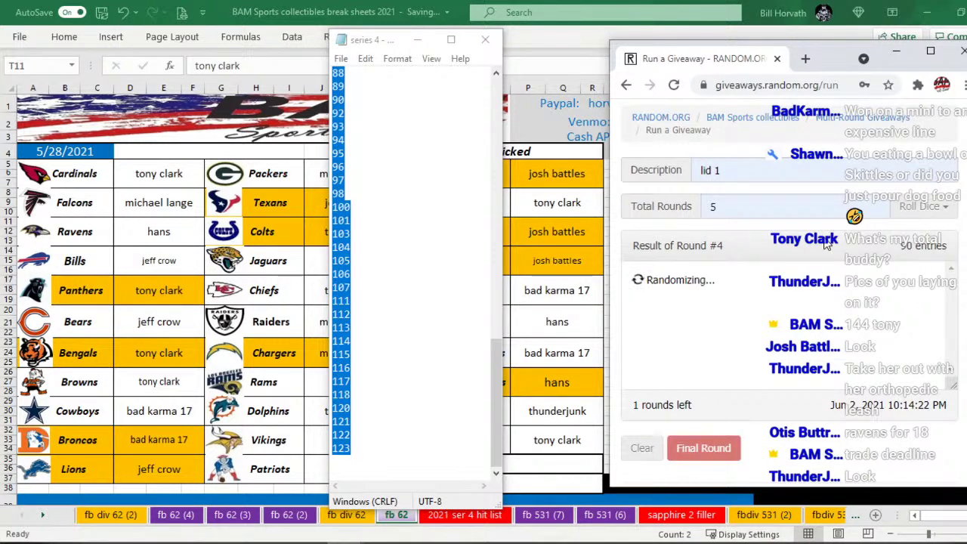
Delete the winning number 92 from the Notepad remaining-numbers list.
left_click_drag(669, 281, 606, 292)
left_click(397, 347)
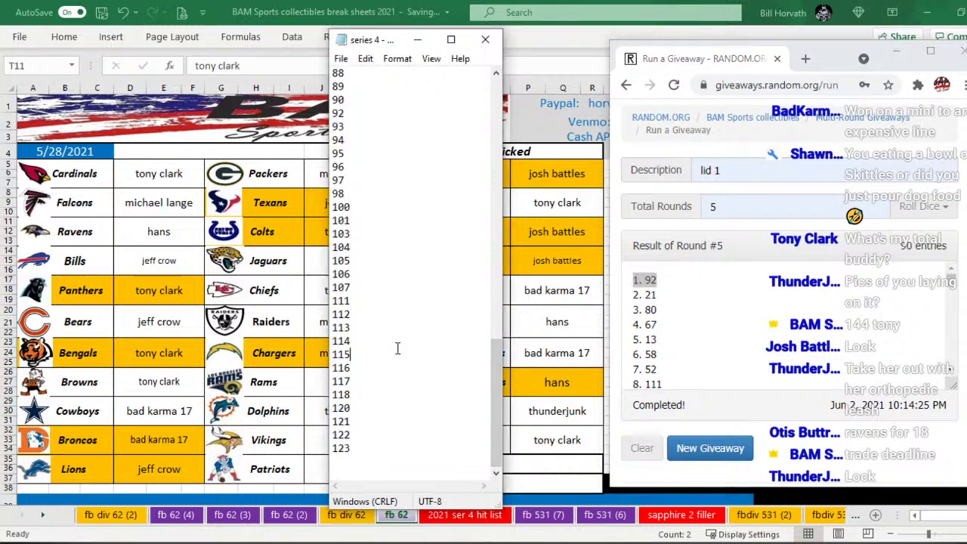
left_click_drag(349, 113, 299, 120)
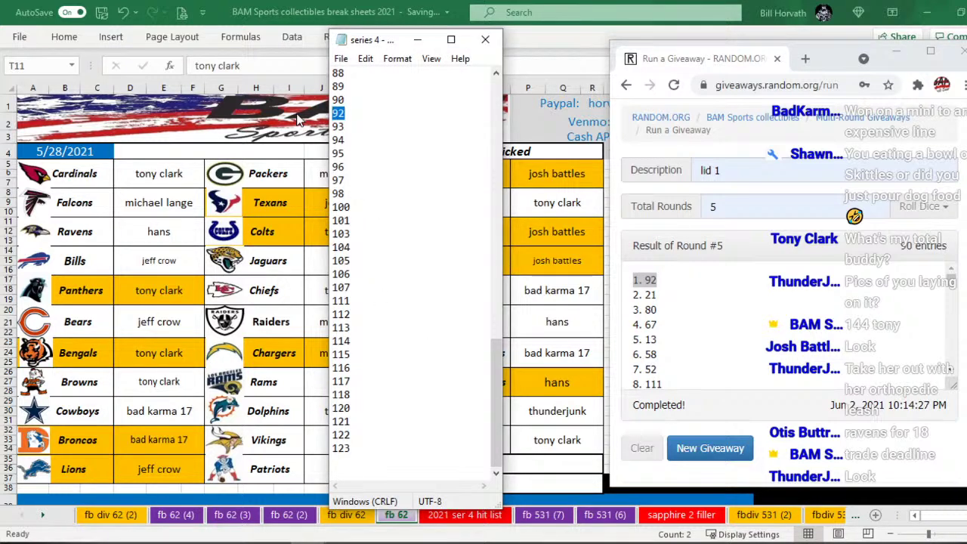
key("Delete")
left_click(417, 39)
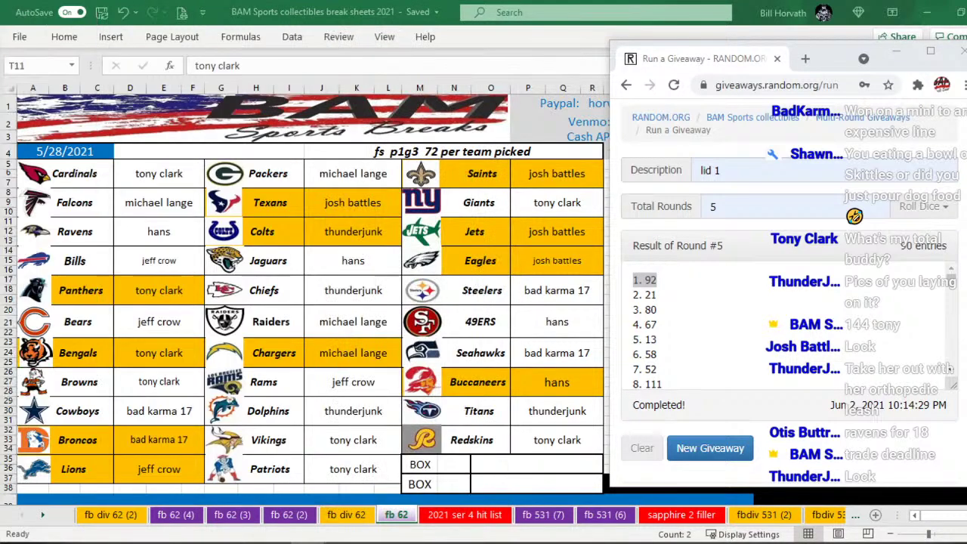
Minimize the giveaway browser and enter 92 in cell N35 beside the first BOX label.
left_click(806, 46)
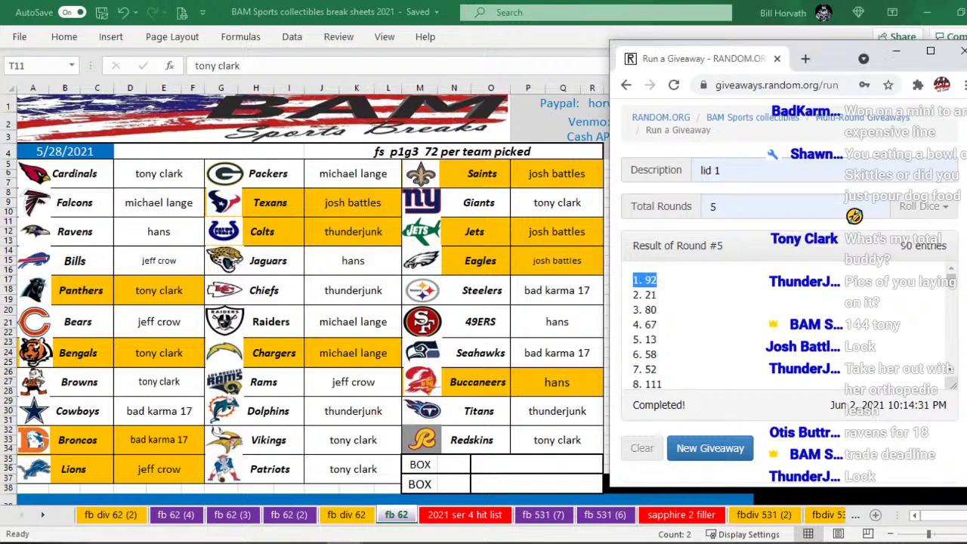
left_click(896, 50)
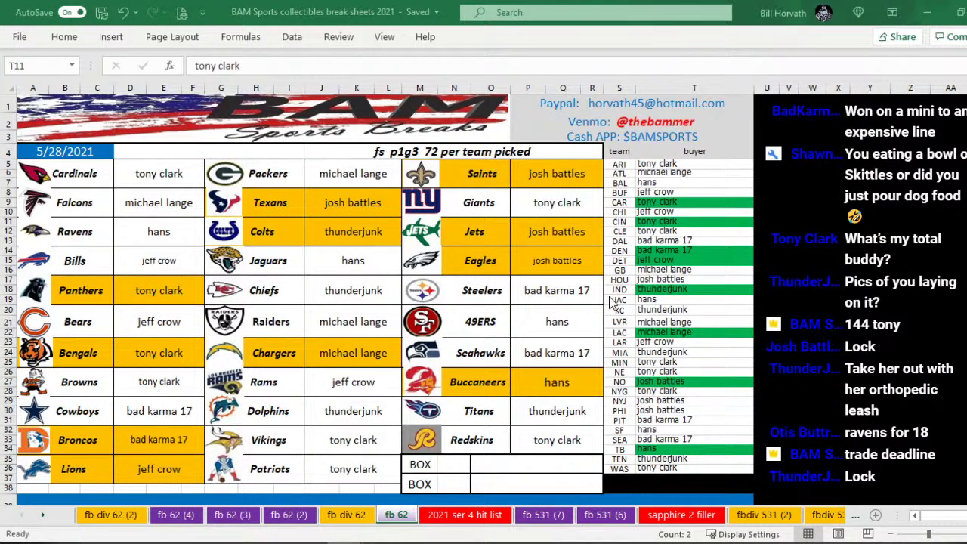
left_click(451, 466)
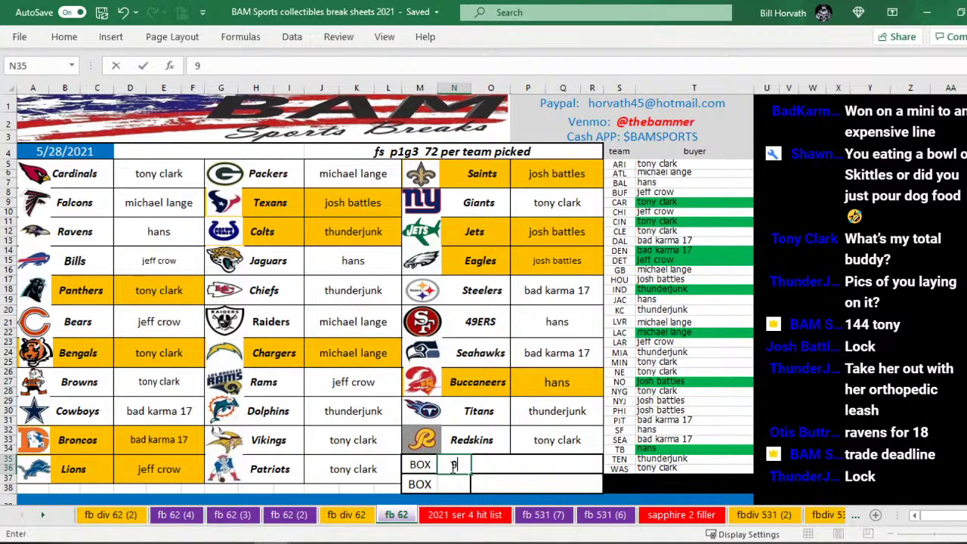
key("Right")
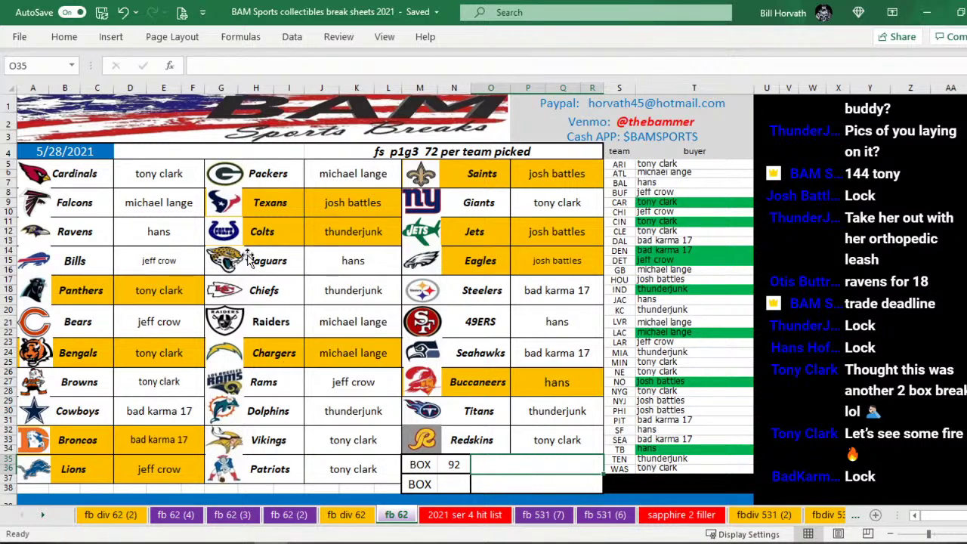
Fill the unfilled Ravens, Cowboys, Jaguars, Chiefs, Dolphins, 49ers, Steelers, Seahawks and Titans cells orange.
left_click(172, 205)
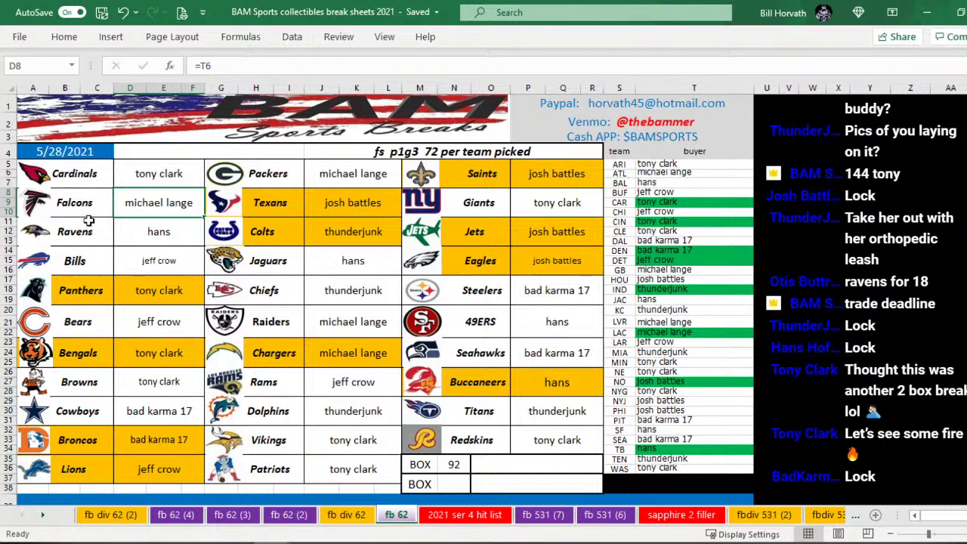
left_click_drag(88, 236, 134, 242)
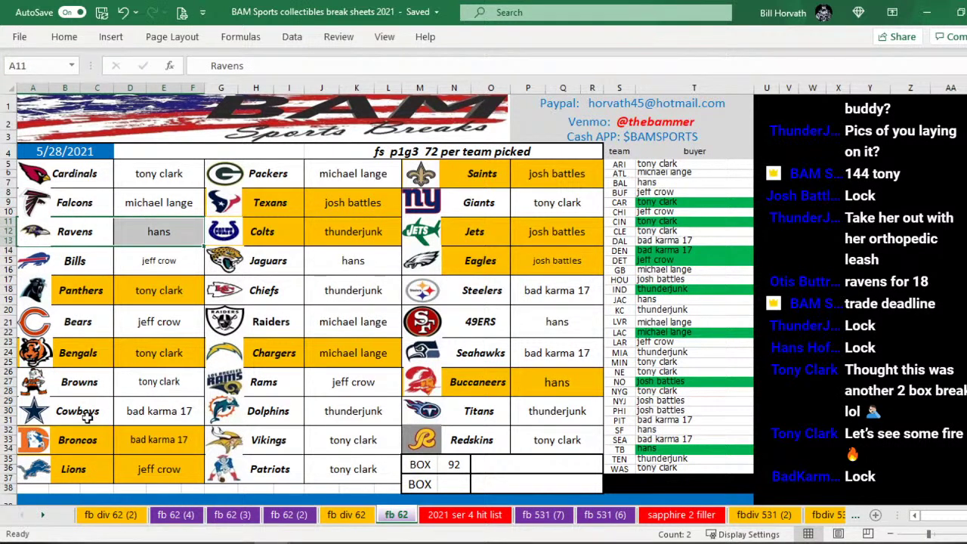
left_click_drag(87, 414, 125, 414, "ctrl")
left_click_drag(281, 263, 340, 263, "ctrl")
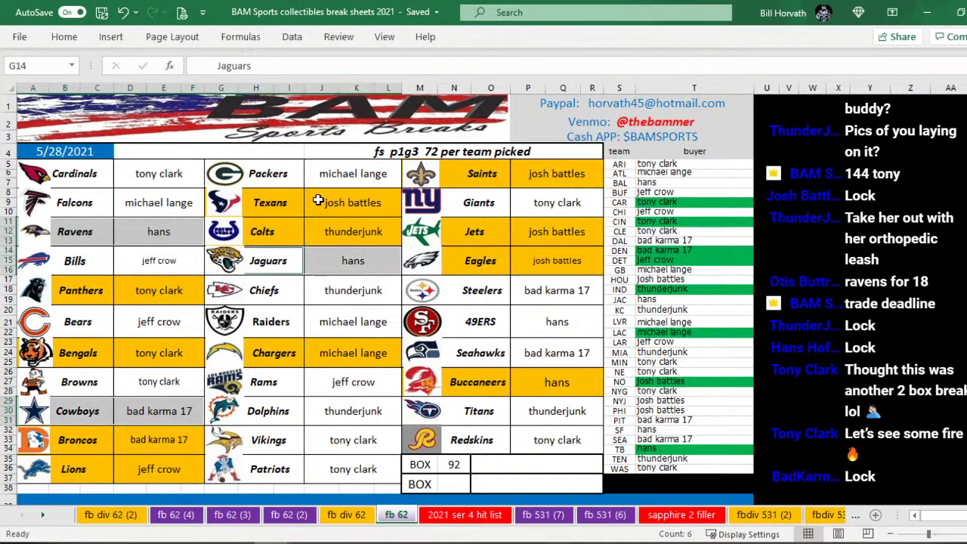
left_click_drag(274, 298, 345, 301, "ctrl")
left_click_drag(278, 412, 336, 416, "ctrl")
left_click_drag(473, 319, 540, 321, "ctrl")
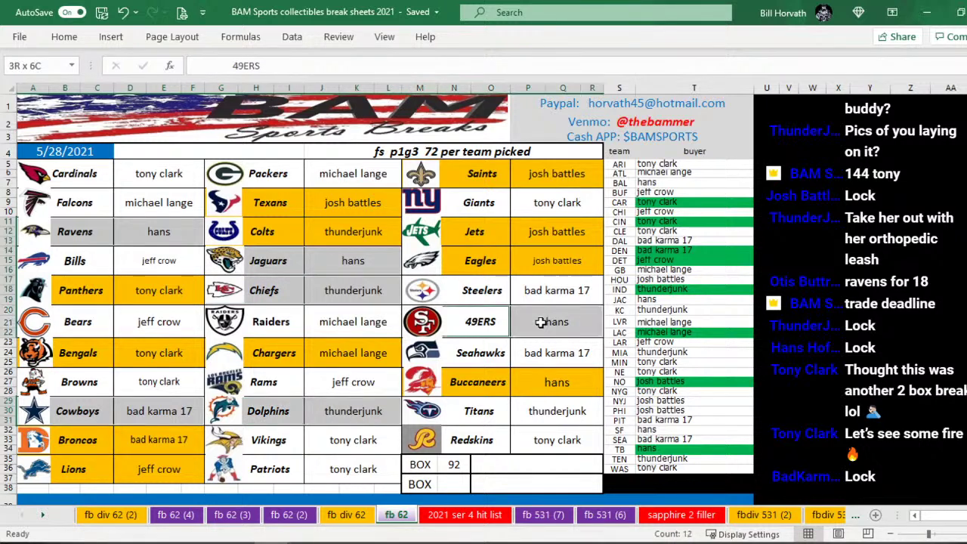
left_click_drag(491, 294, 544, 293, "ctrl")
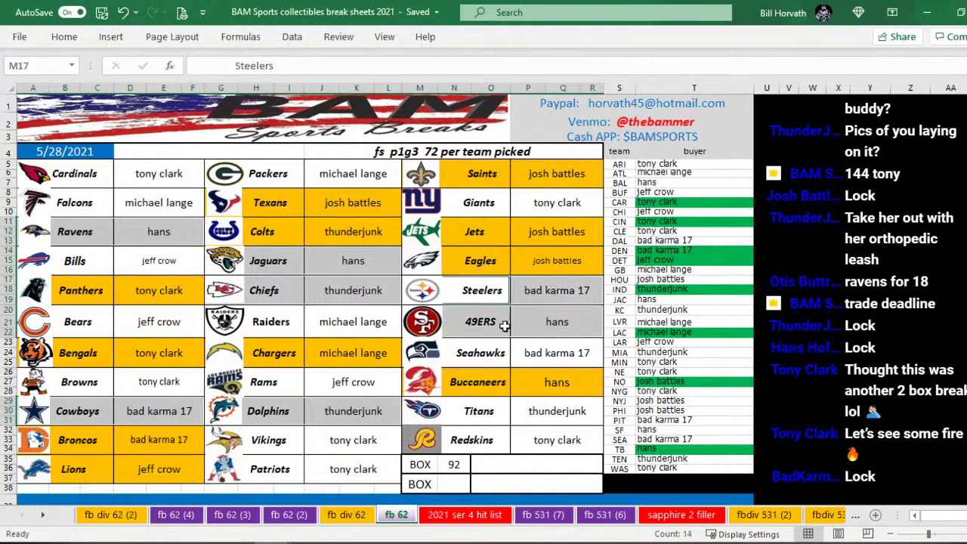
left_click_drag(482, 348, 533, 346, "ctrl")
left_click_drag(470, 406, 527, 407, "ctrl")
right_click(527, 406)
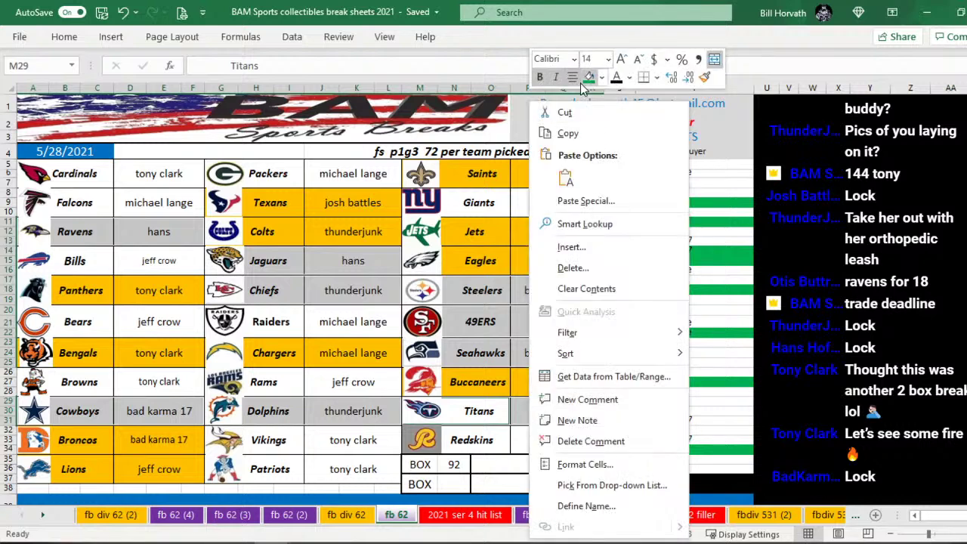
left_click(602, 77)
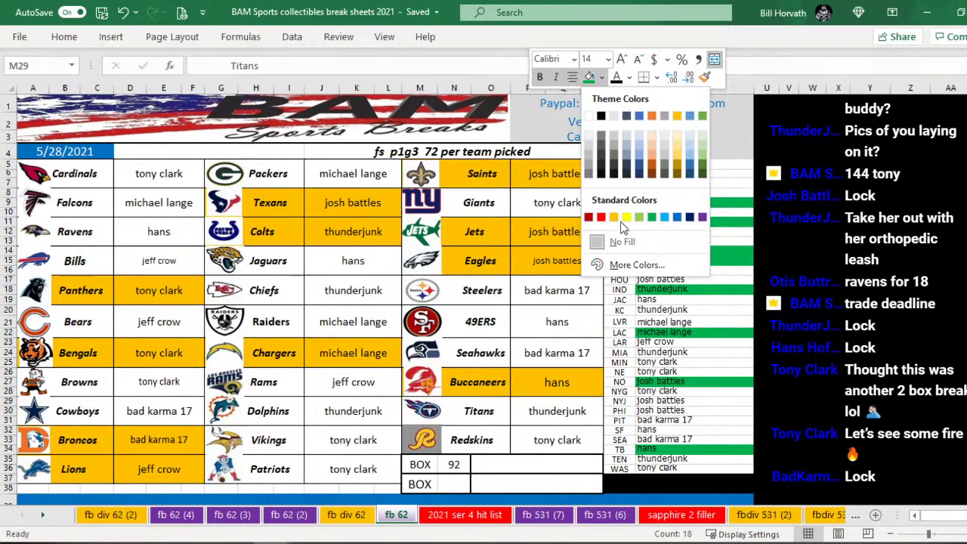
left_click(614, 218)
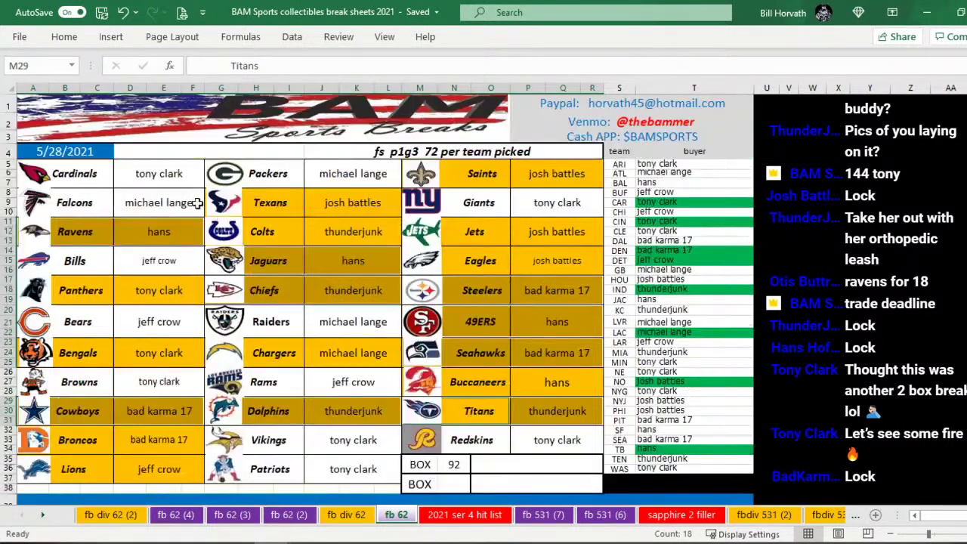
Apply orange fill to the whole A6:R35 team grid, Cardinals through Redskins.
left_click_drag(92, 175, 525, 434)
left_click_drag(264, 464, 342, 468, "ctrl")
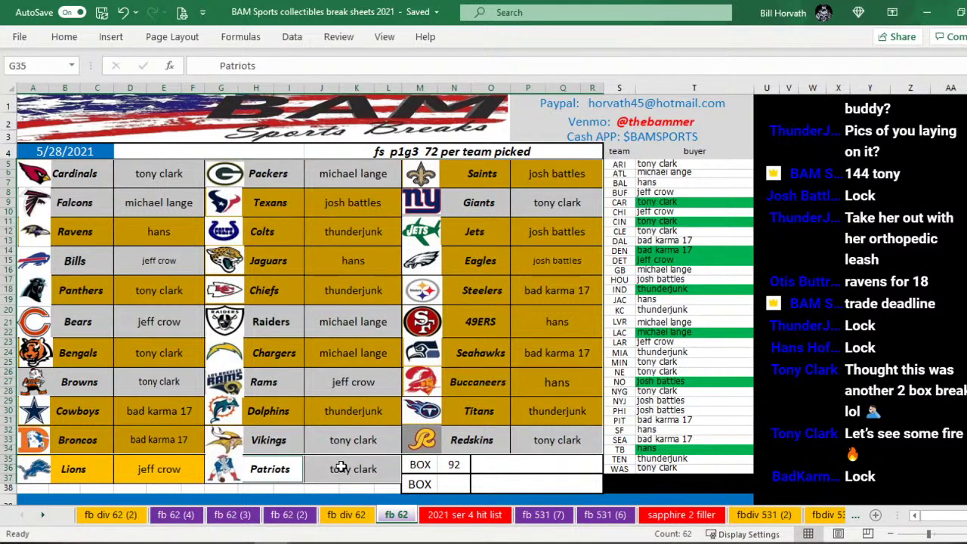
right_click(341, 467)
left_click(403, 507)
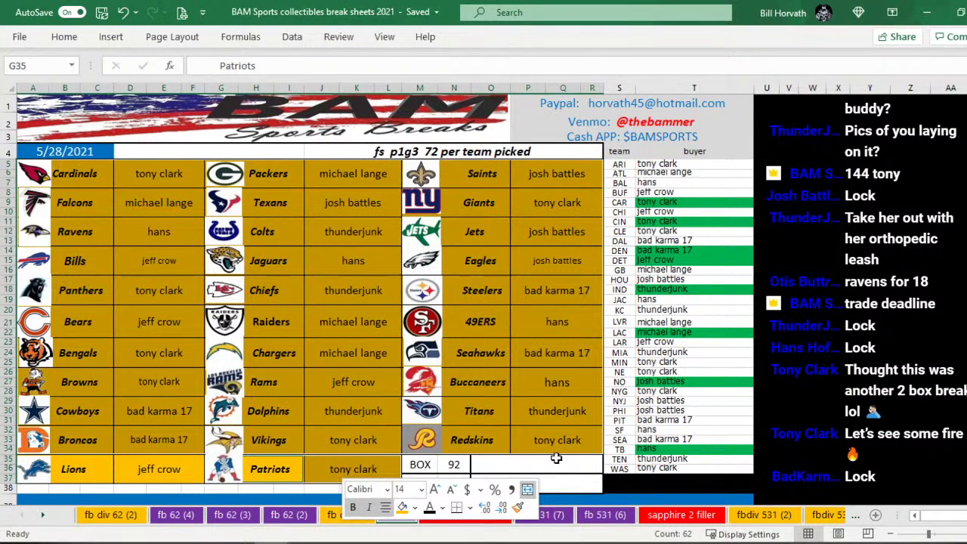
left_click(556, 458)
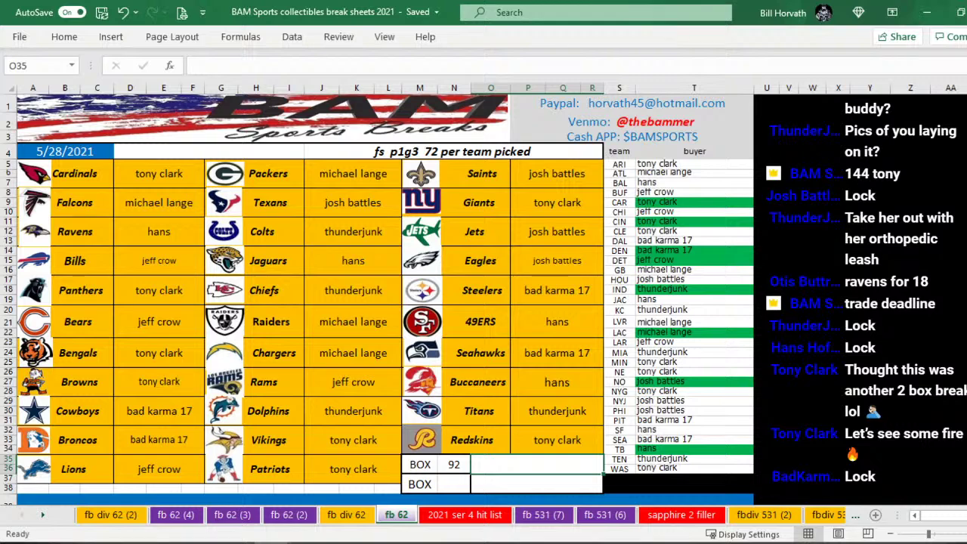
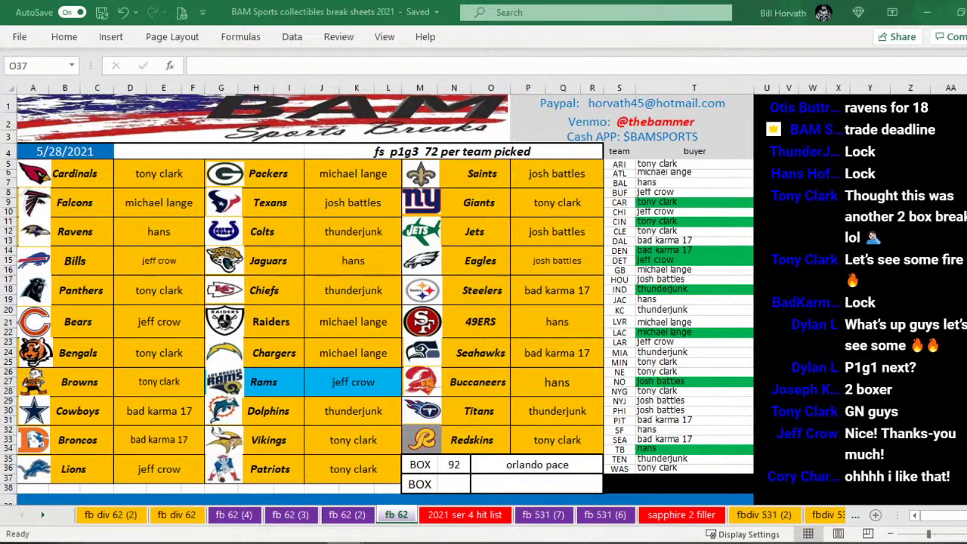
On the '2021 ser 4 hit list' sheet, log hit 92 as 'orlando pace eclipse auth'.
left_click(463, 515)
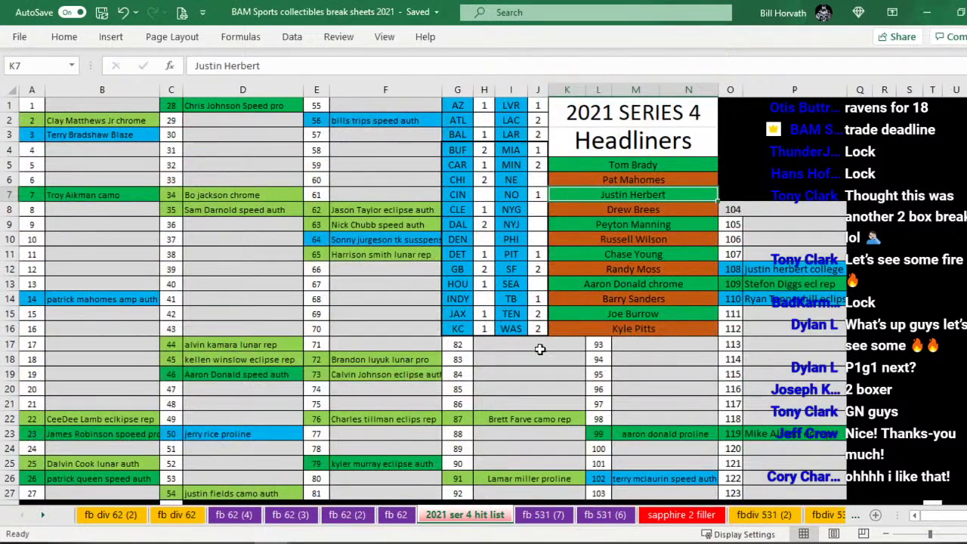
left_click(505, 489)
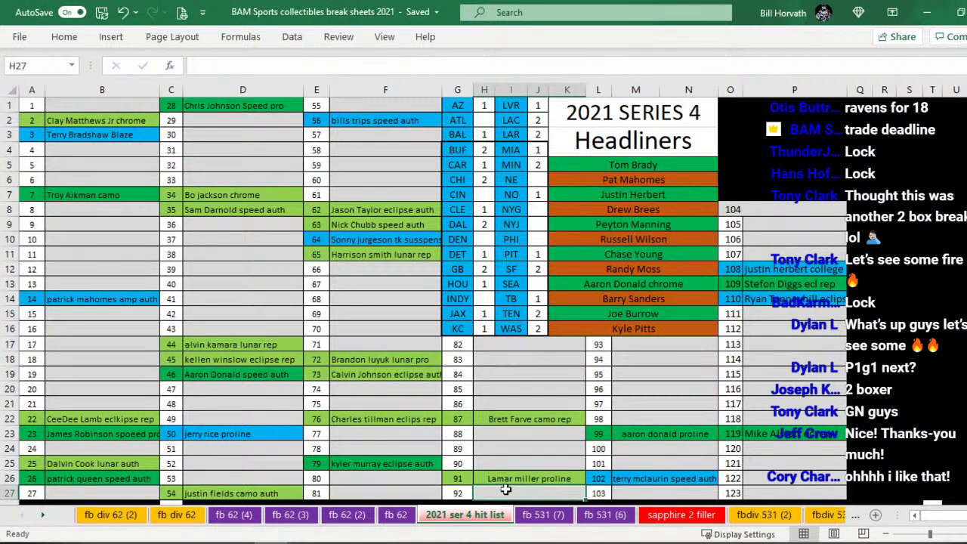
type("orlando")
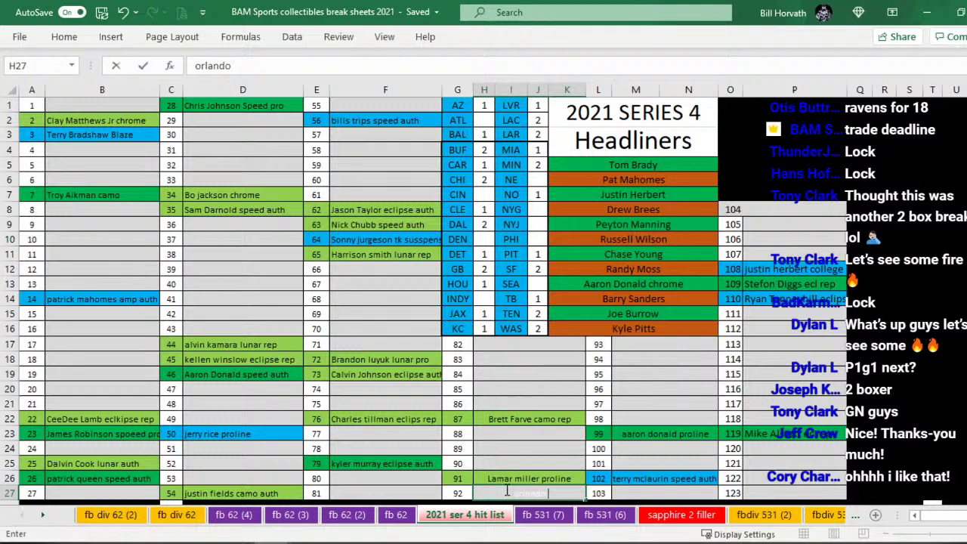
type(" pace eclipse")
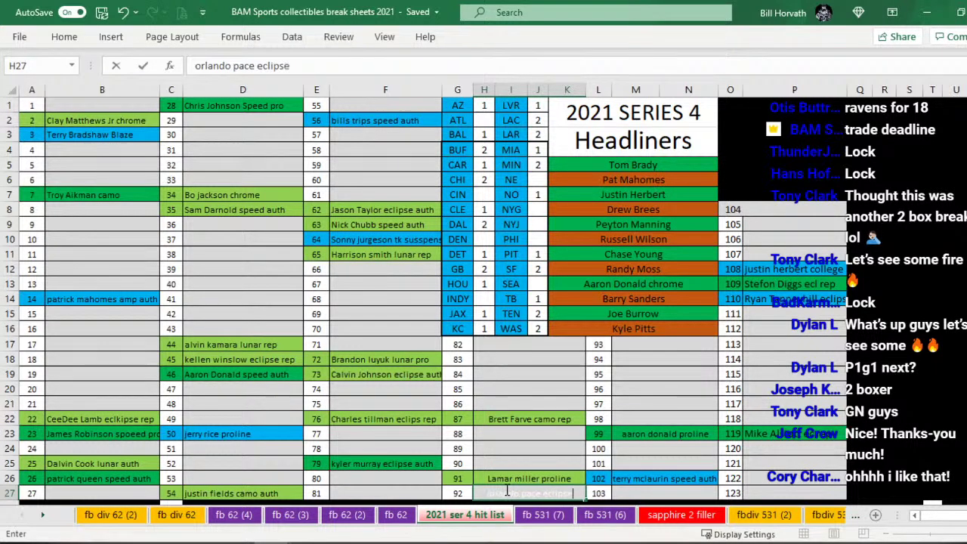
type(" auth")
key("Return")
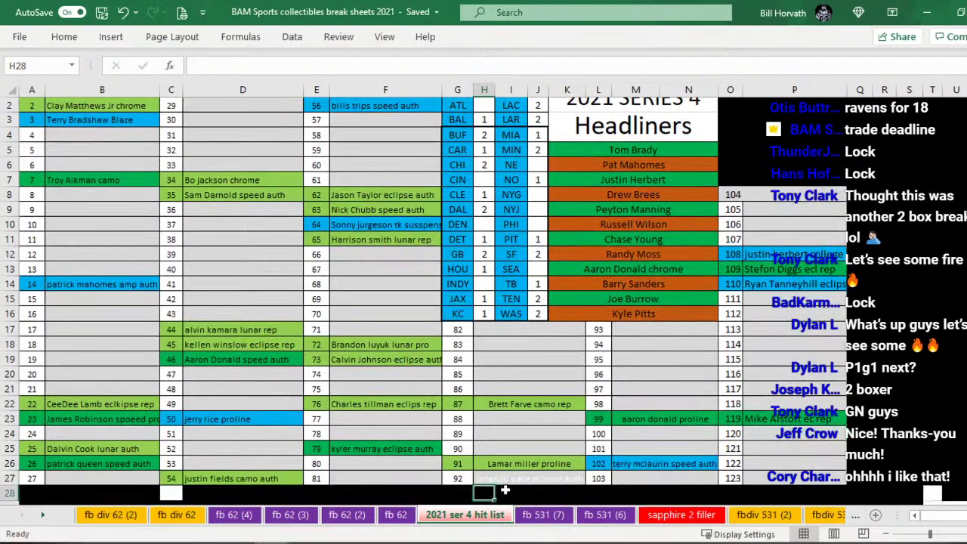
left_click(489, 476)
right_click(489, 476)
key("Escape")
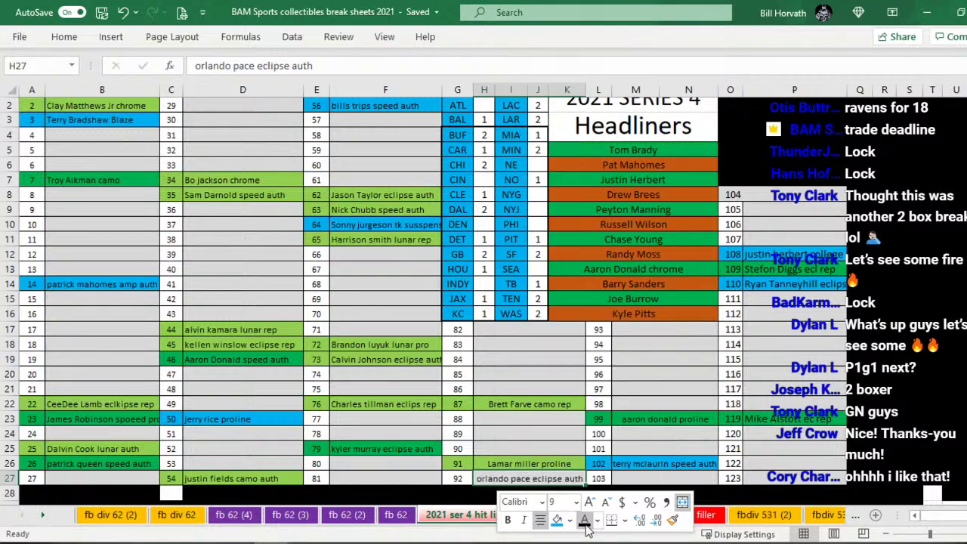
scroll(657, 397, "up", 1)
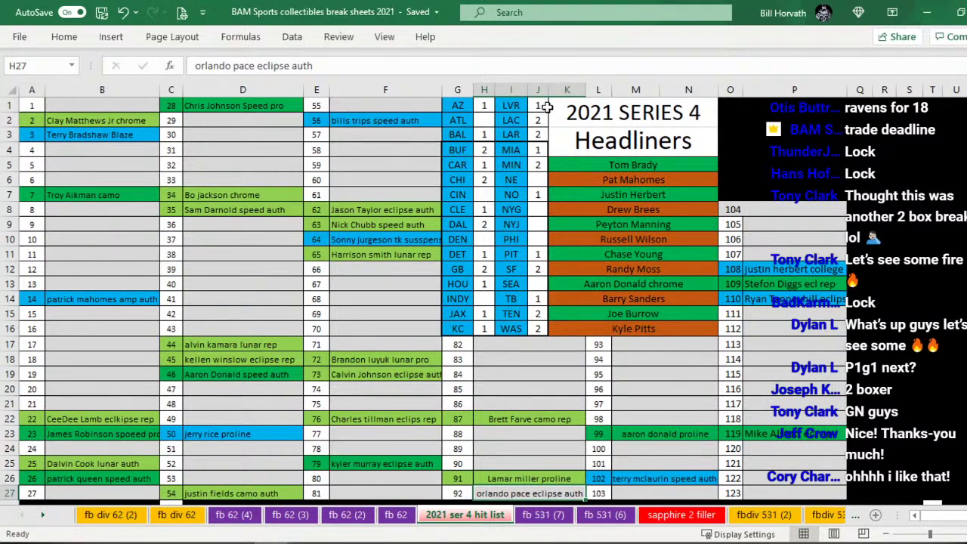
Raise the LAR count in J3 to 3.
left_click(541, 133)
type("3")
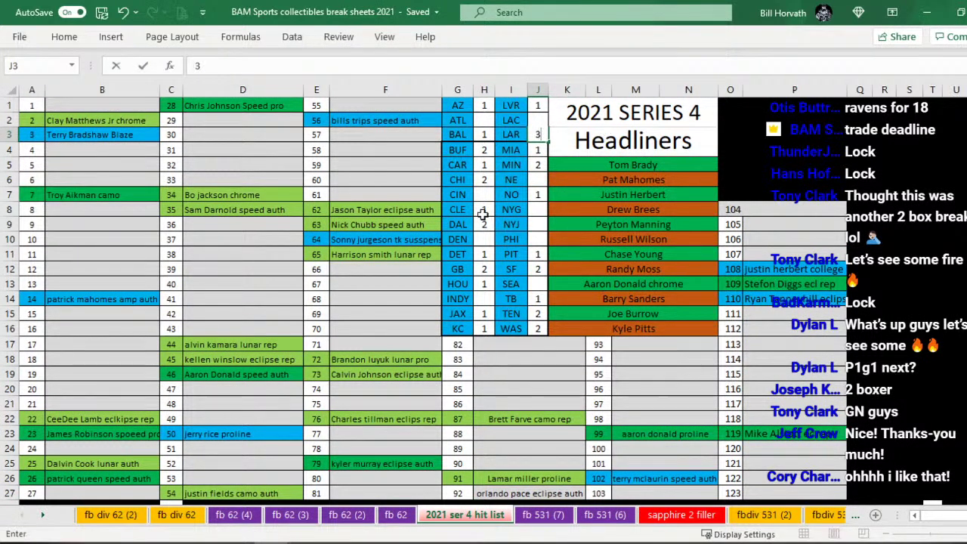
left_click(483, 215)
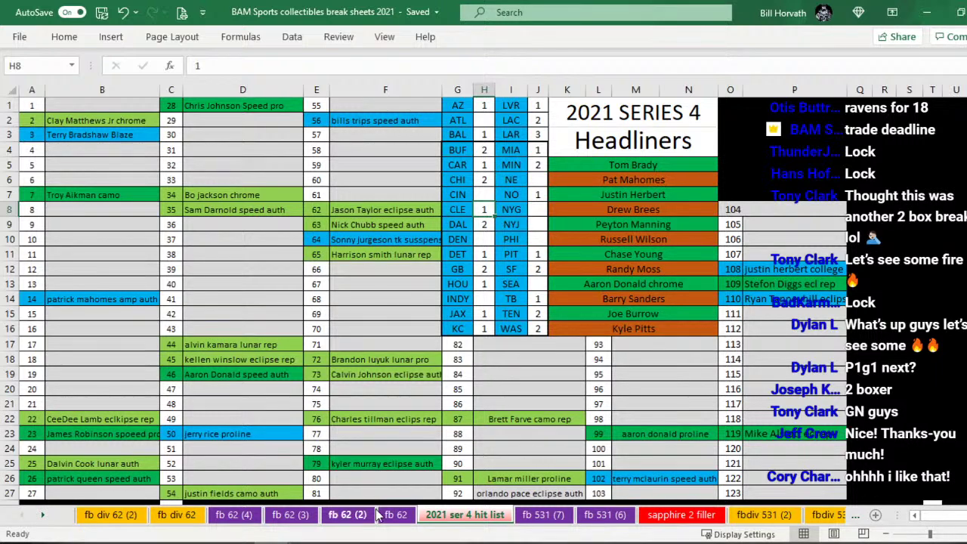
On the fb 62 (2) sheet, enter the heading 'p1g1 36 per team picked' in merged cell J4.
left_click(387, 515)
left_click(363, 514)
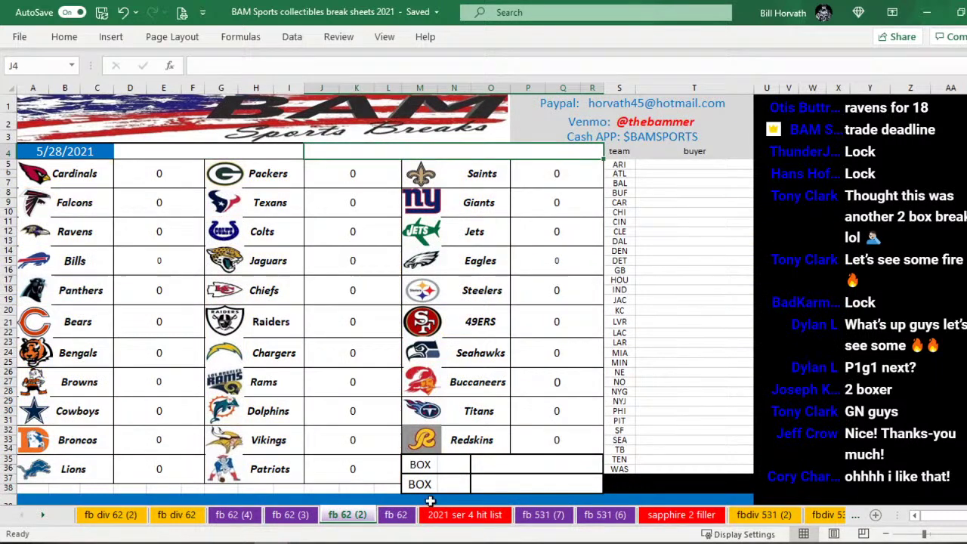
left_click(450, 147)
left_click(454, 152)
type("p1g1")
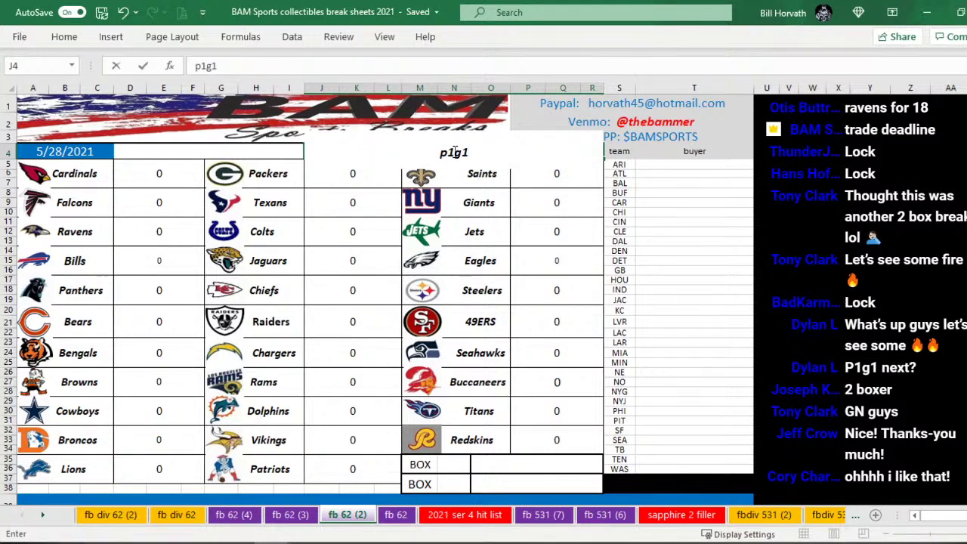
type(" 36 per team picked")
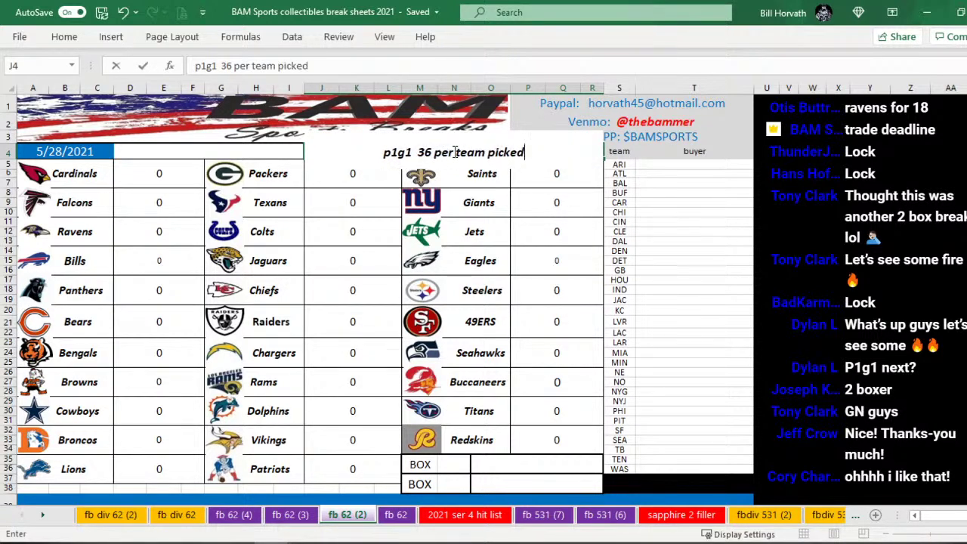
key("Return")
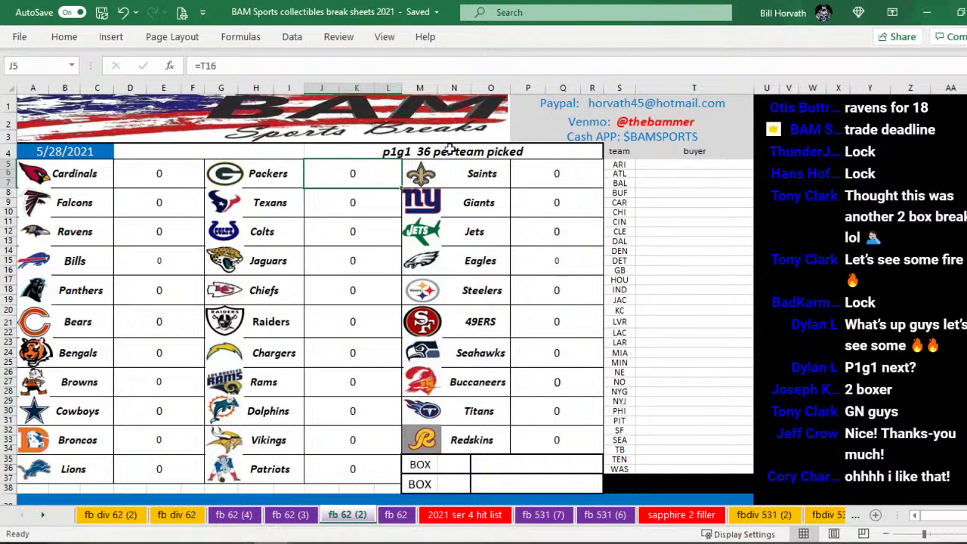
Copy the J4 heading to the clipboard.
left_click(450, 151)
right_click(452, 151)
left_click(492, 77)
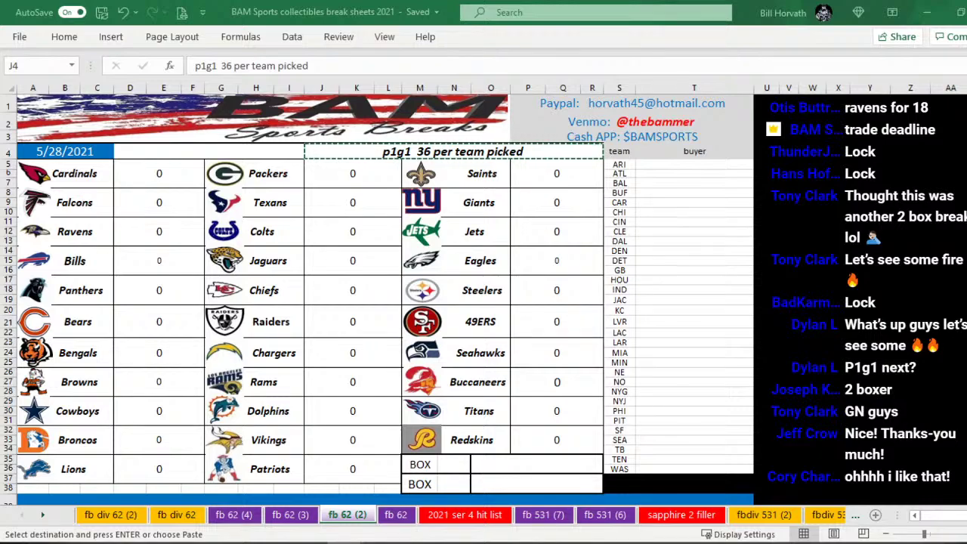
Place the workbook beside the live chat and enter buyers for the Buccaneers, Seahawks and Chiefs.
left_click_drag(0, 91, 823, 37)
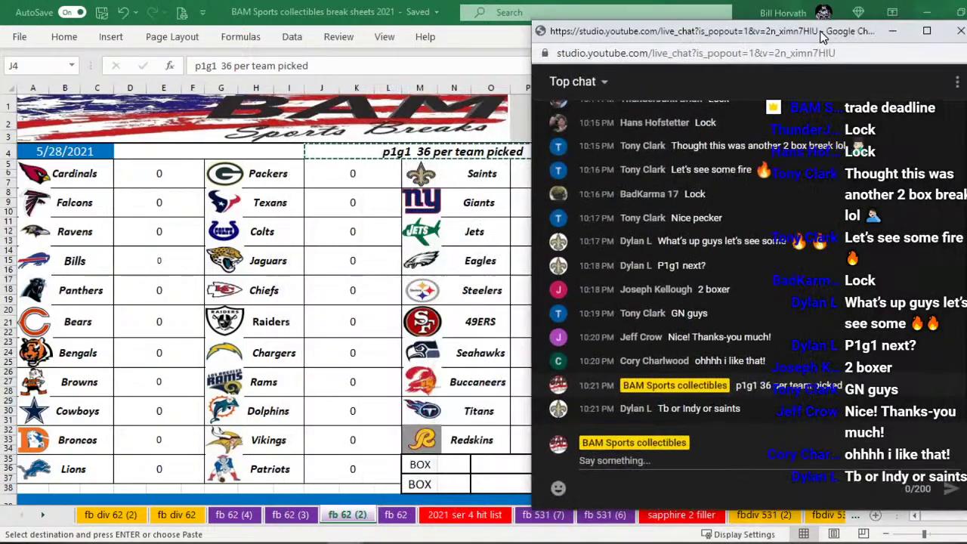
left_click_drag(755, 10, 246, 30)
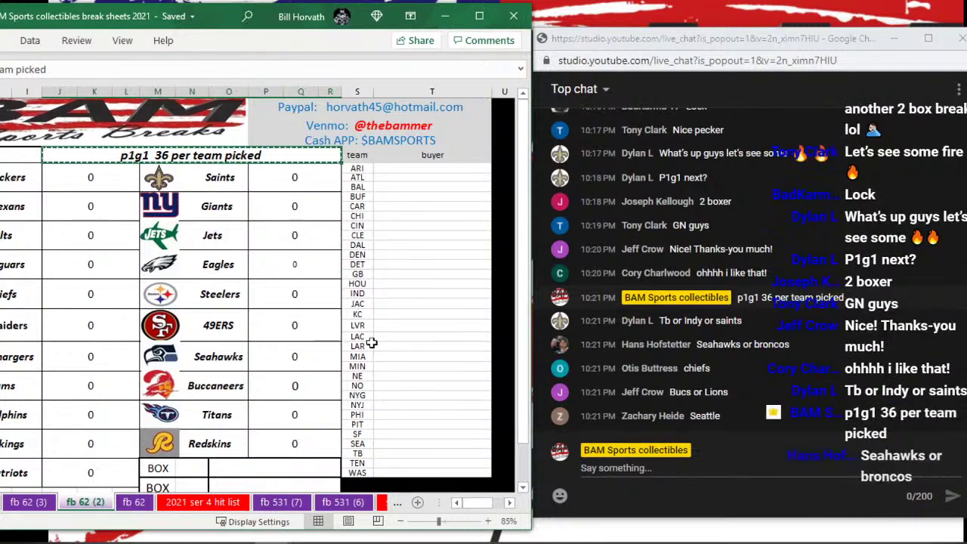
left_click(395, 452)
type("d")
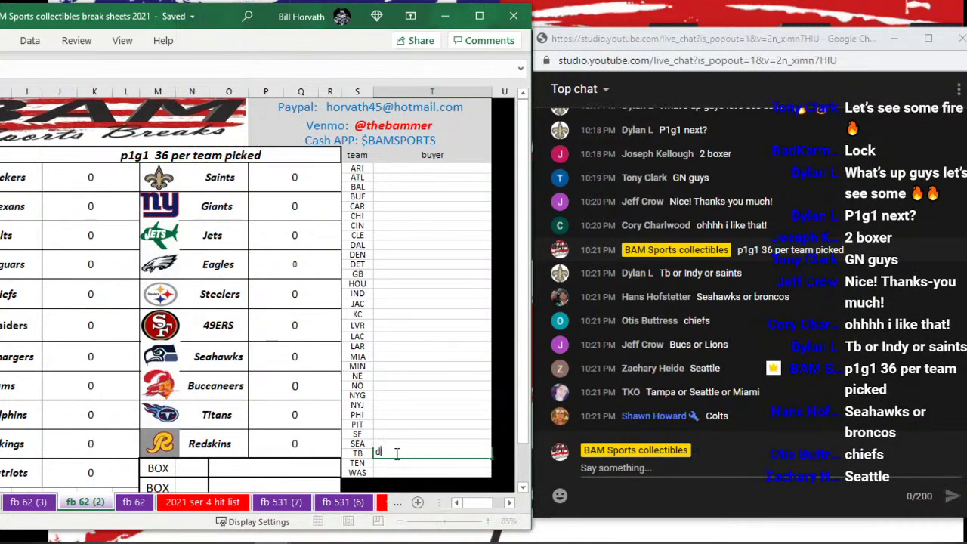
type("ylan")
key("Up")
key("Up")
key("Up")
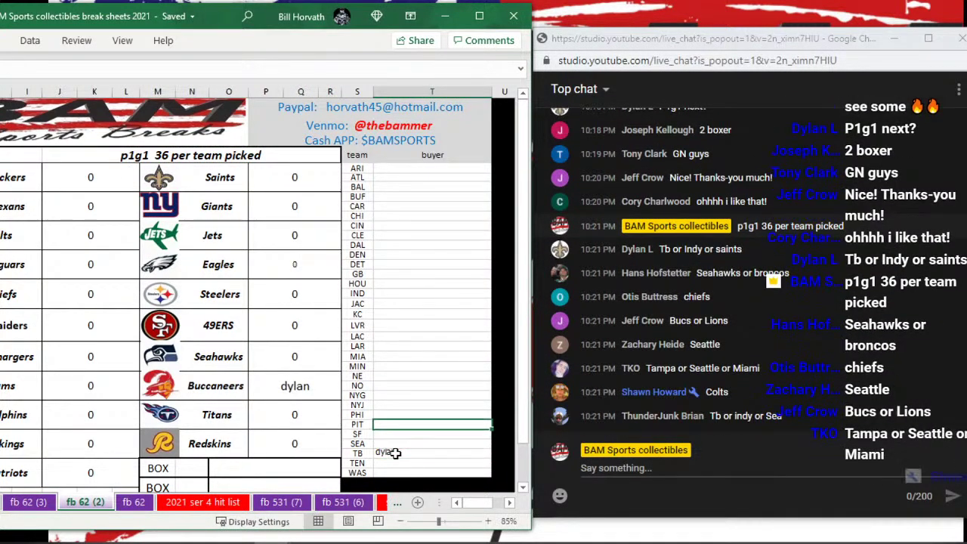
key("Up")
key("Up")
key("Up")
key("Down")
key("Down")
key("Down")
key("Down")
key("Down")
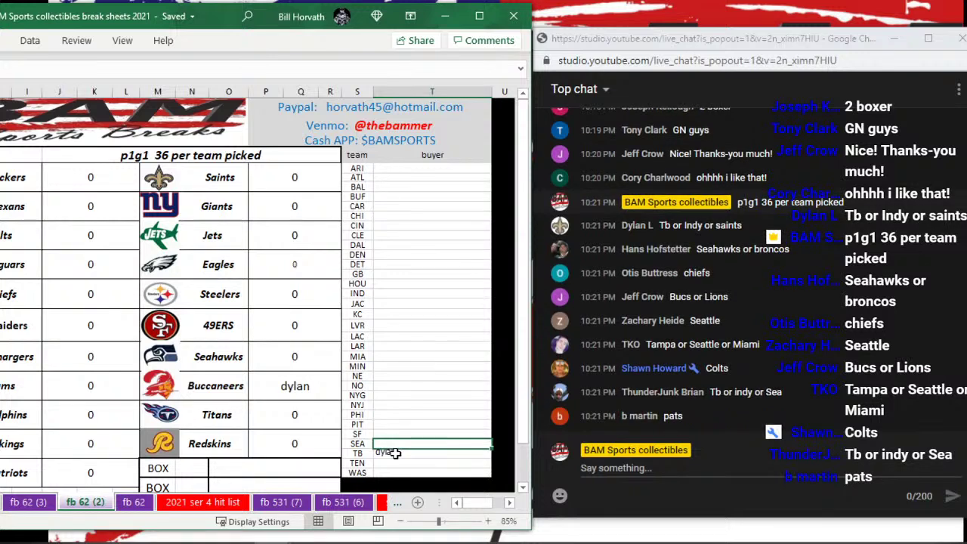
type("hans")
key("Up")
key("Up")
key("Up")
key("Up")
key("Up")
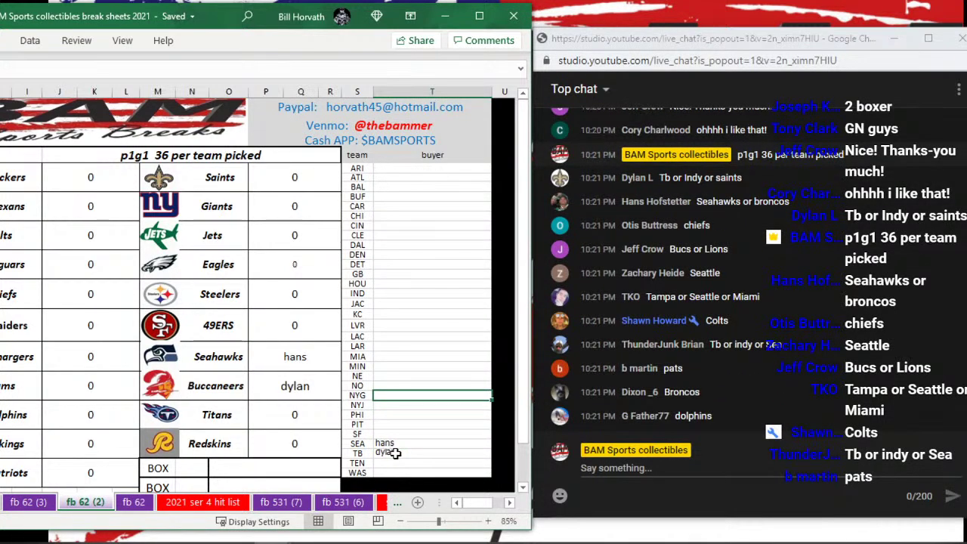
key("Up")
key("Up")
key("Up")
key("Up")
key("Up")
key("Up")
key("Up")
key("Up")
key("Up")
key("Up")
key("Up")
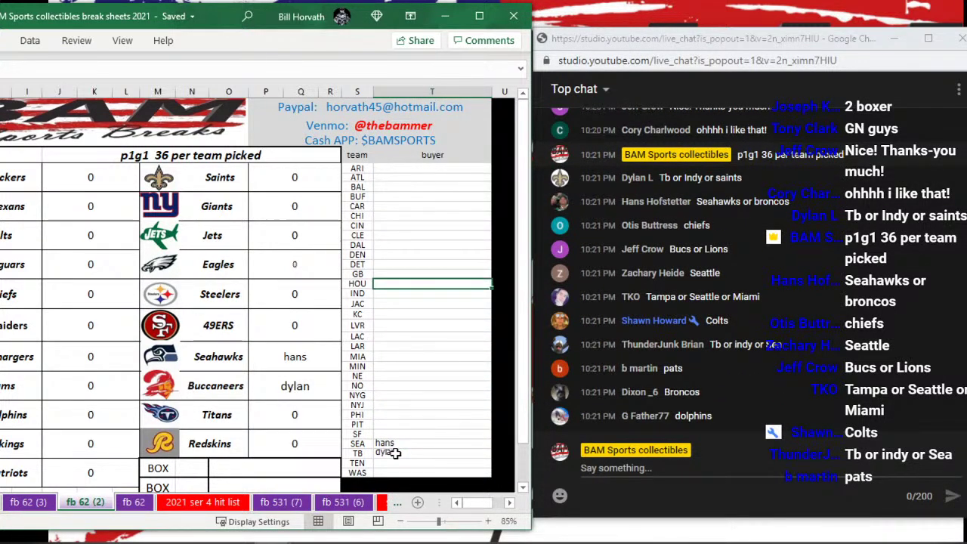
key("Down")
key("Down")
key("Down")
type("otis")
key("Return")
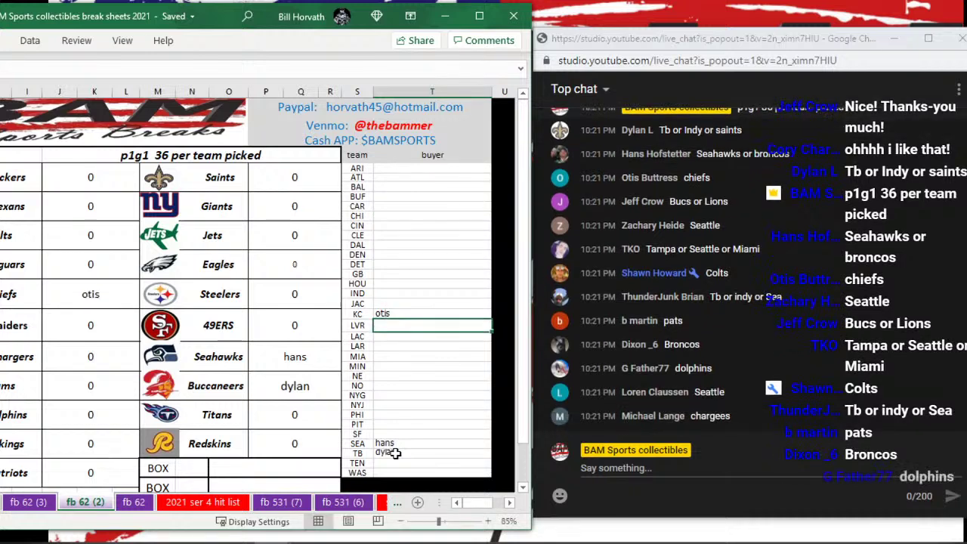
Enter the buyer names for the Lions, Dolphins and Colts in column T.
key("Up")
key("Up")
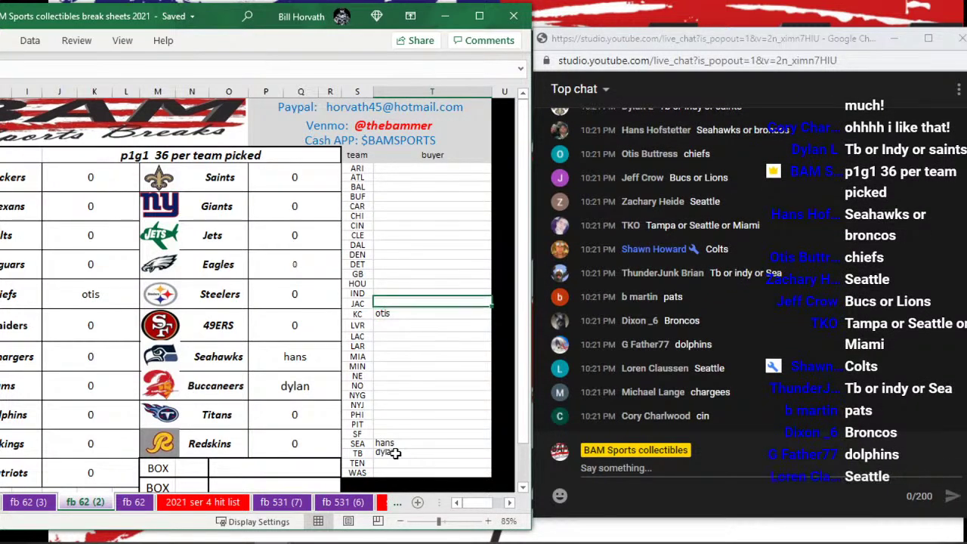
key("Up")
key("Up")
key("Up")
key("Up")
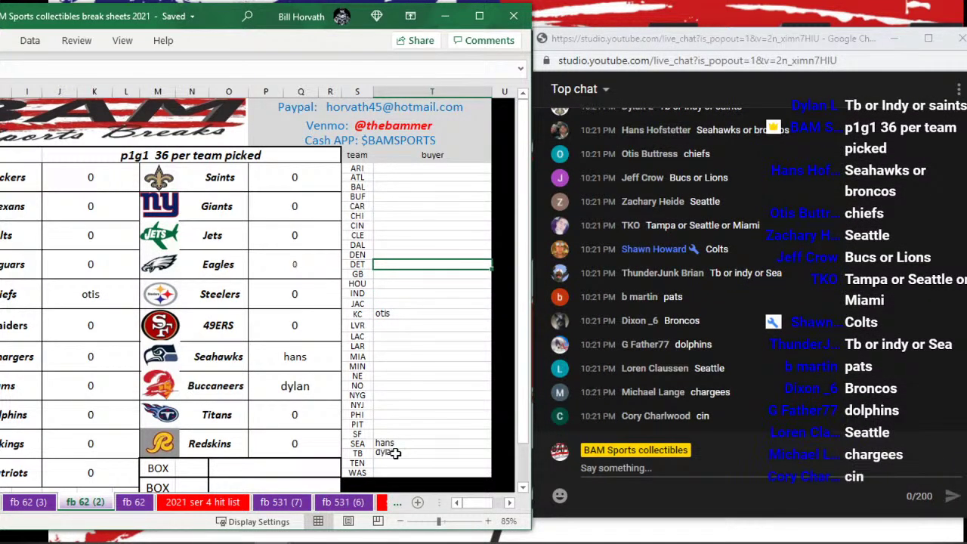
key("Return")
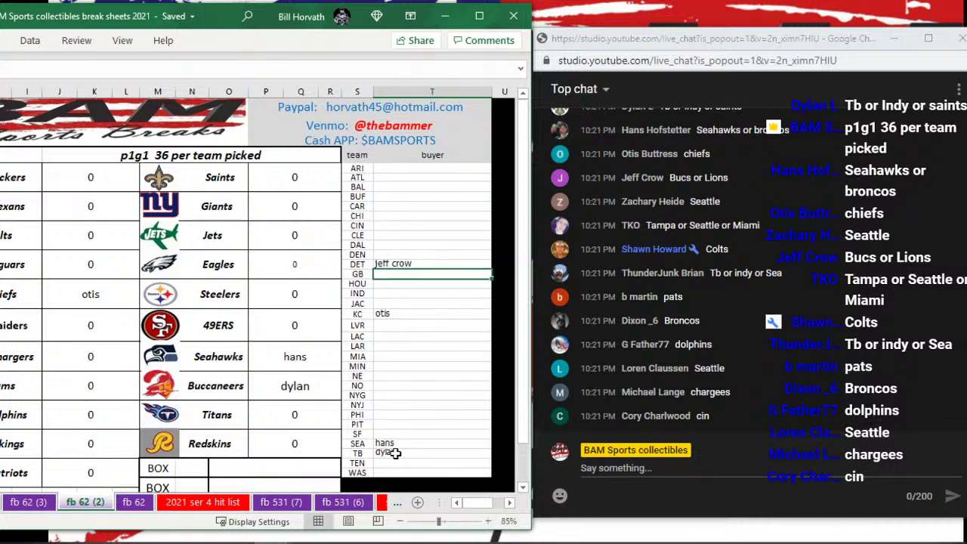
key("Down")
key("Down")
key("Down")
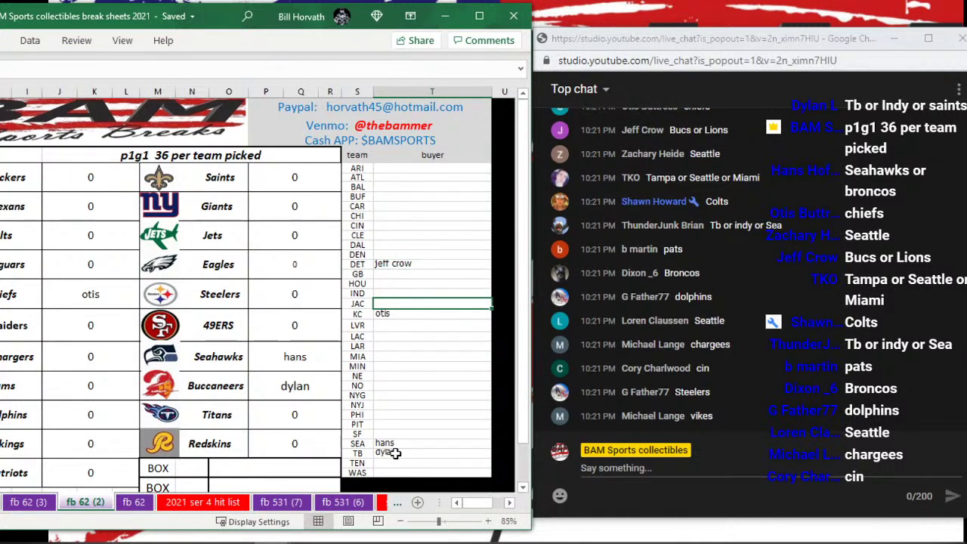
key("Up")
key("Up")
key("Up")
key("Up")
key("Down")
key("Down")
key("Down")
key("Down")
key("Down")
key("Down")
key("Down")
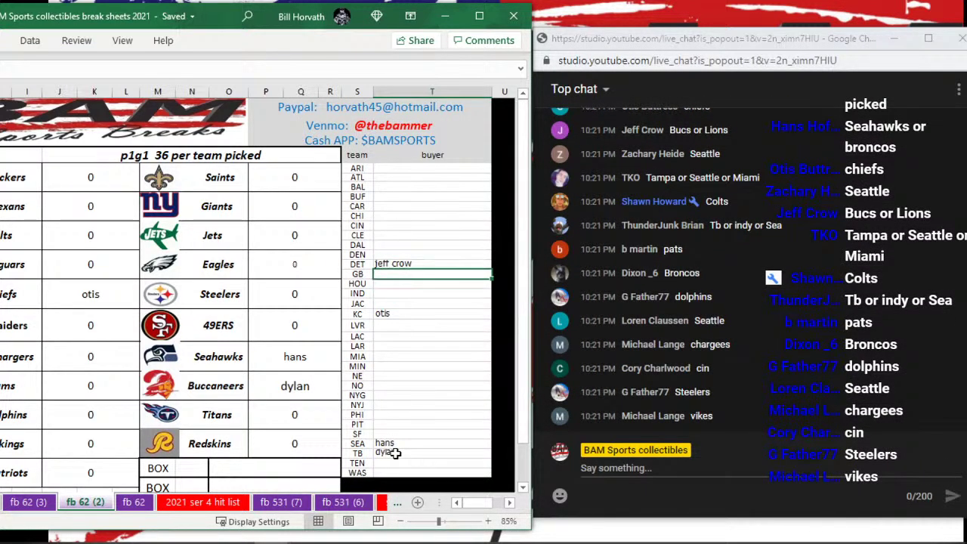
key("Down")
key("Down")
type("TKO")
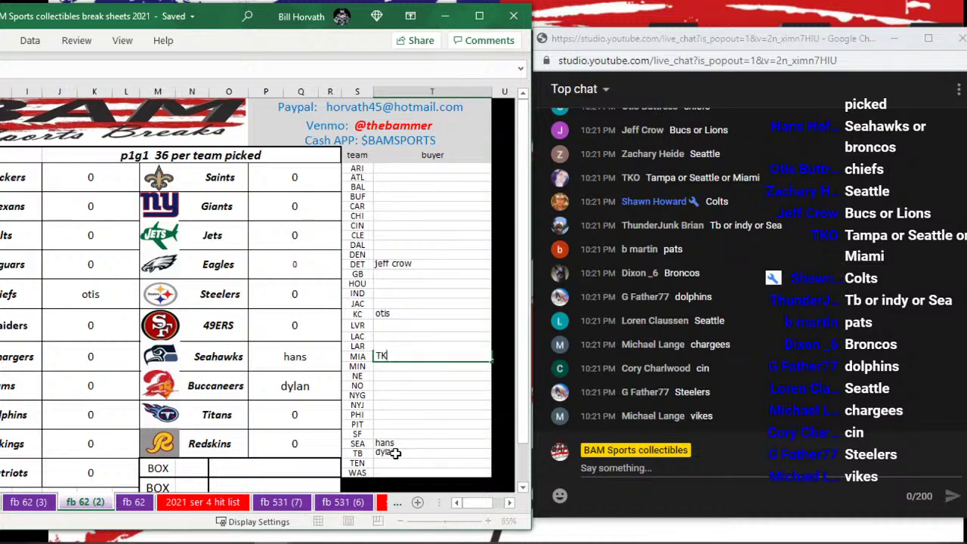
key("Return")
key("Up")
key("Up")
key("Up")
key("Up")
key("Up")
key("Up")
key("Up")
key("Up")
key("Up")
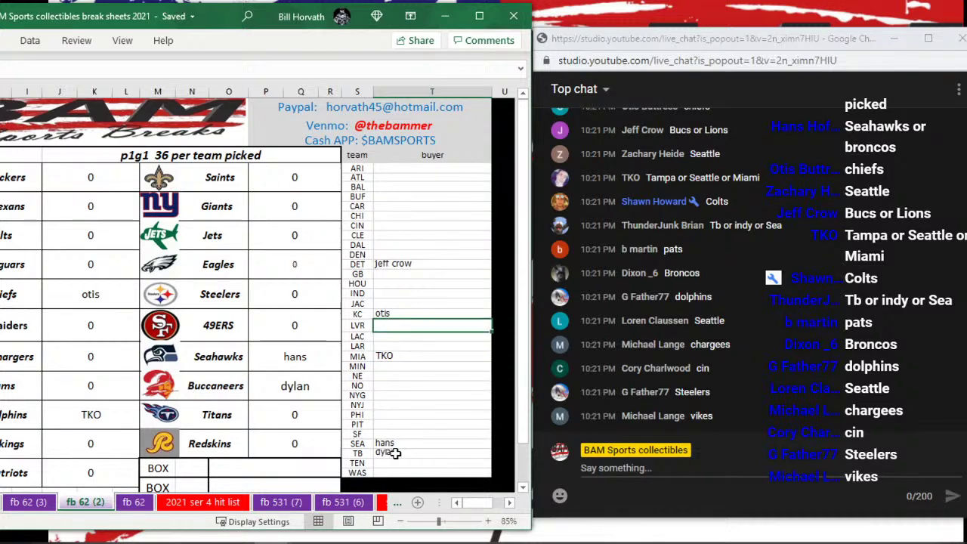
key("Down")
key("Down")
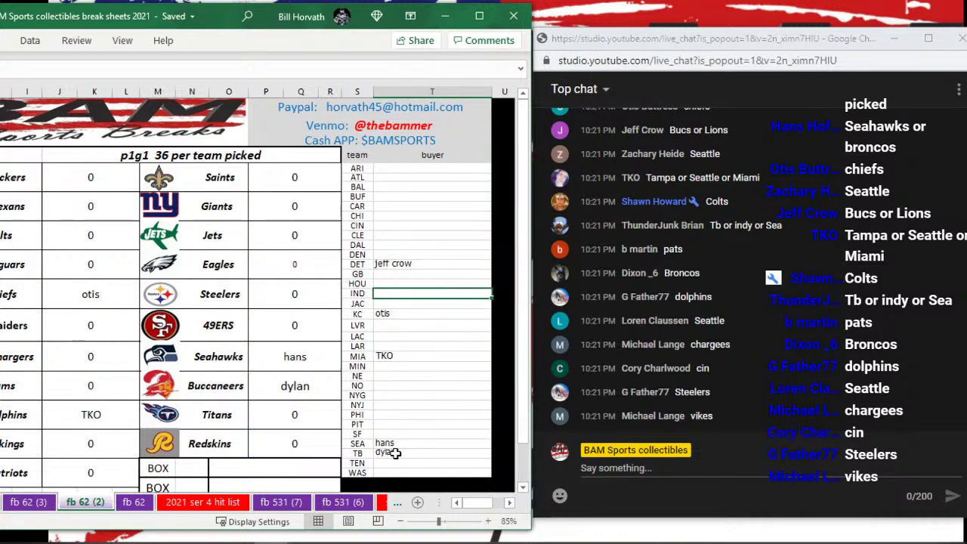
key("Return")
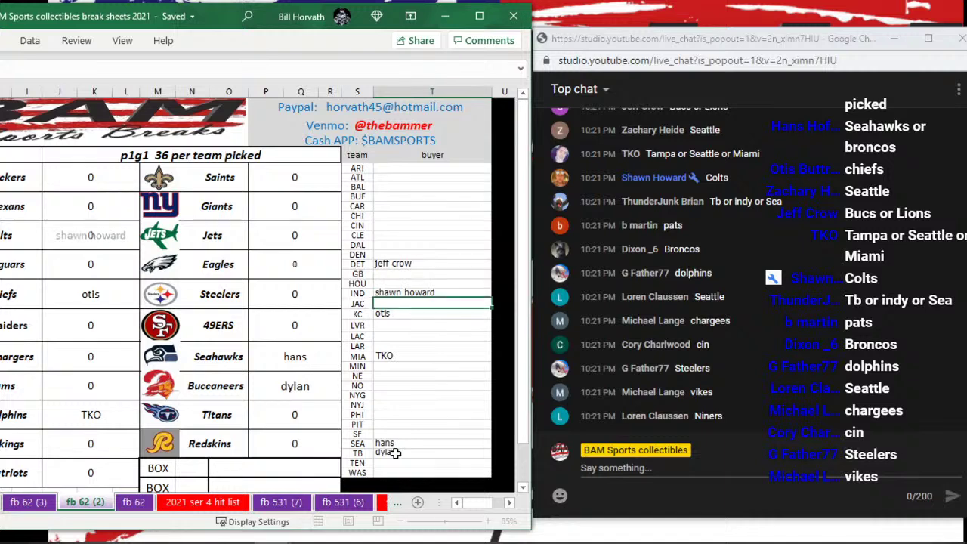
Enter the buyer names for the Patriots, Broncos and Chargers.
key("Up")
key("Up")
key("Up")
key("Up")
key("Up")
key("Up")
key("Up")
key("Up")
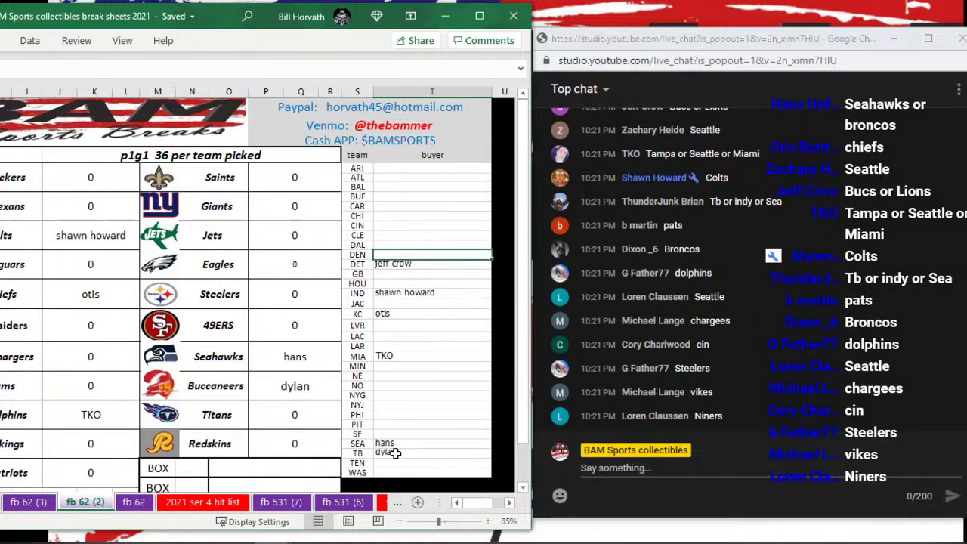
key("Up")
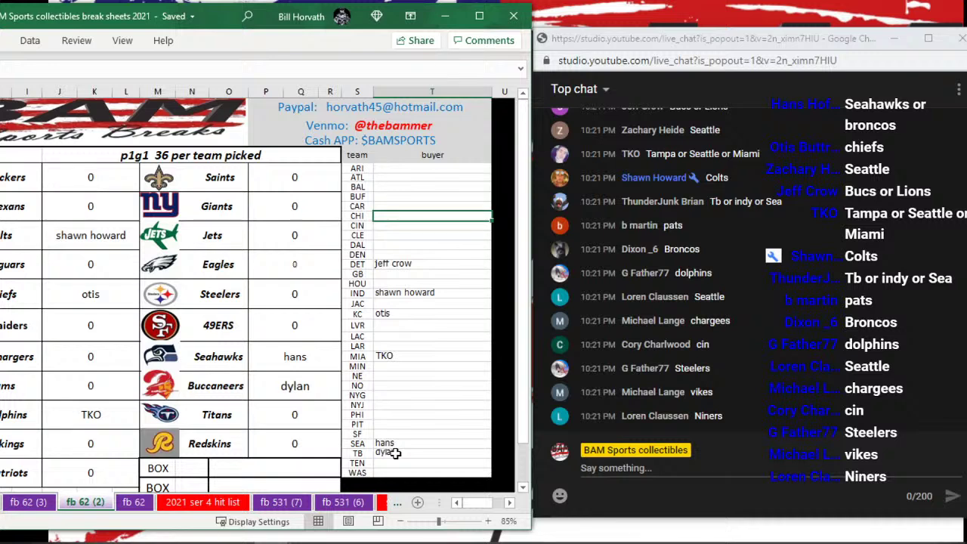
key("Down")
key("Down")
key("Down")
key("Down")
key("Down")
key("Down")
key("Down")
key("Down")
key("Down")
key("Down")
key("Down")
key("Down")
key("Down")
key("Down")
key("Down")
key("Down")
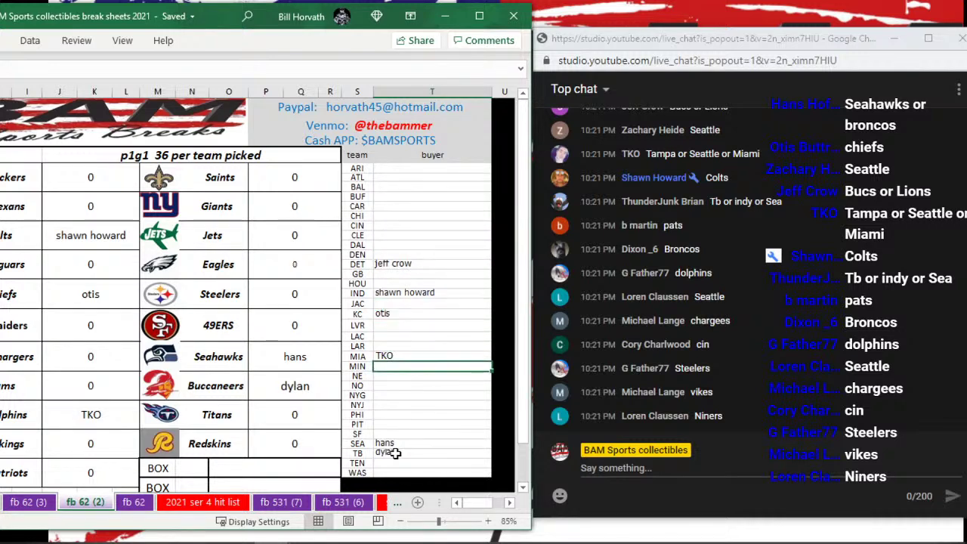
type("b marti")
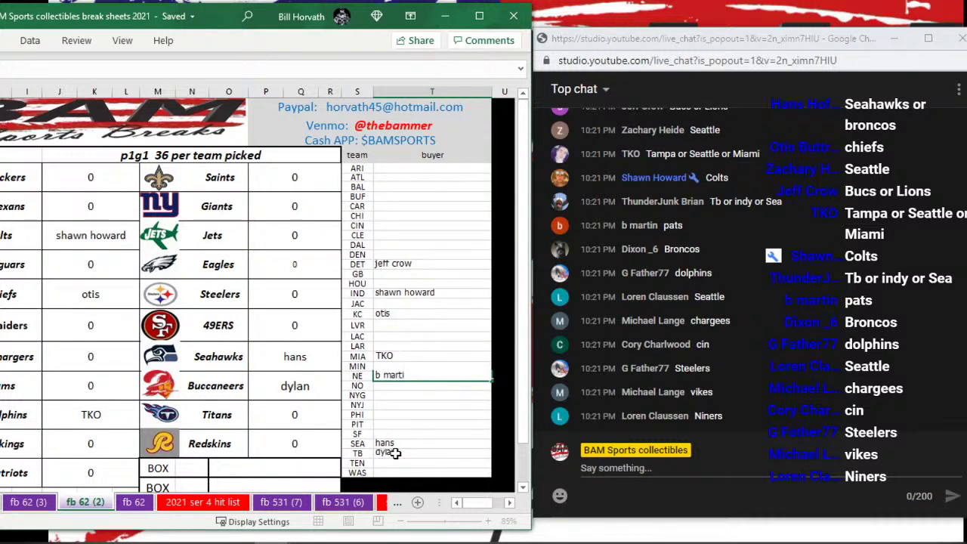
type("n")
key("Return")
key("Up")
key("Up")
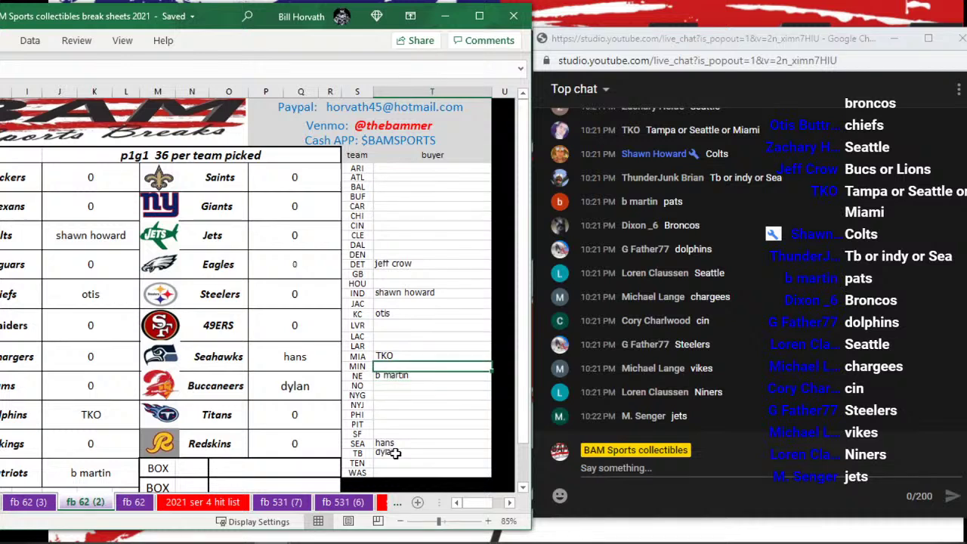
key("Up")
key("Up")
key("Up")
key("Up")
key("Up")
key("Up")
key("Up")
key("Up")
key("Up")
key("Up")
key("Up")
type("dix")
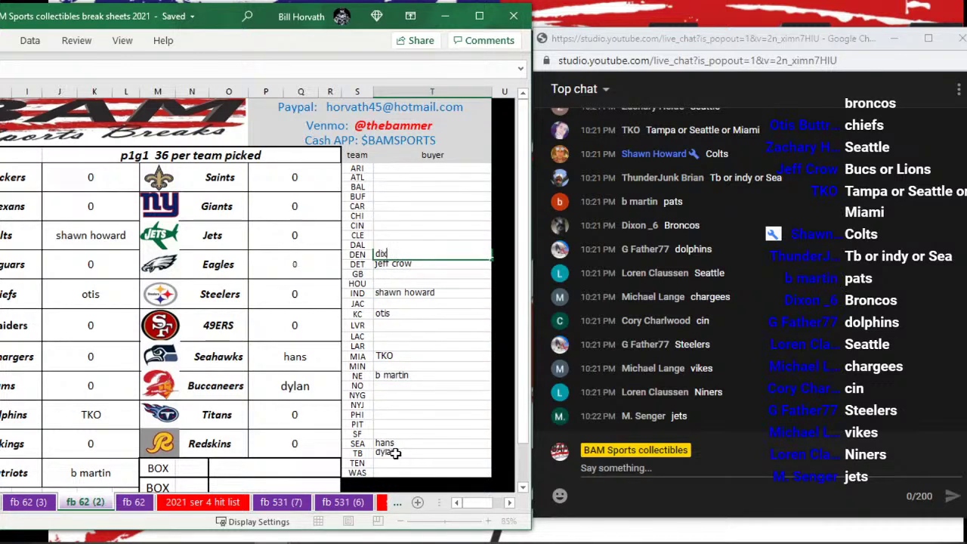
type("on 6")
key("Return")
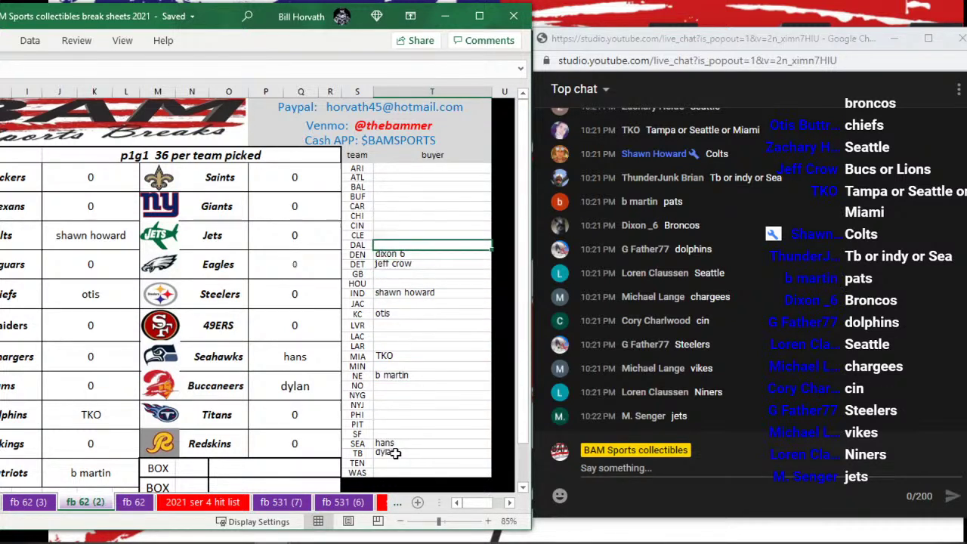
key("Return")
key("Down")
key("Down")
key("Down")
key("Down")
key("Down")
key("Down")
key("Down")
key("Down")
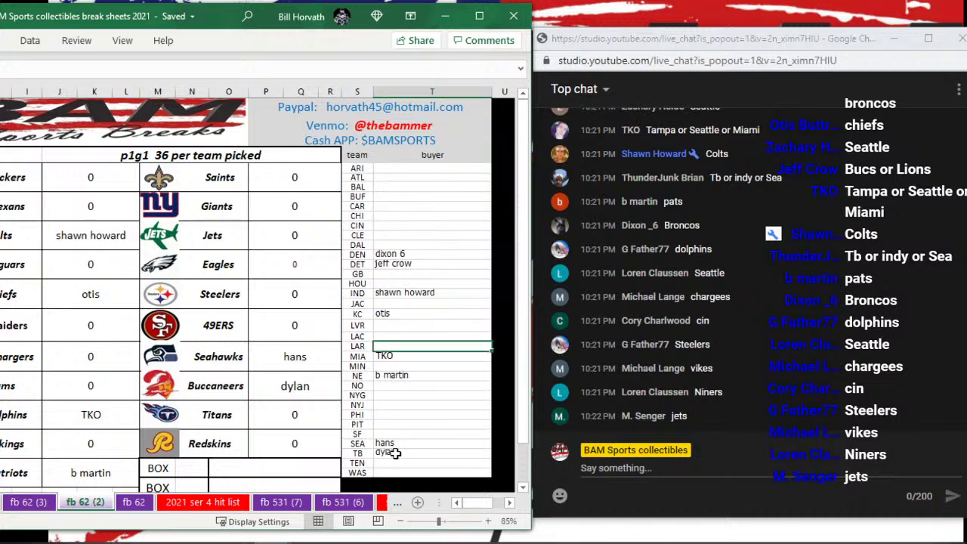
key("Up")
key("Up")
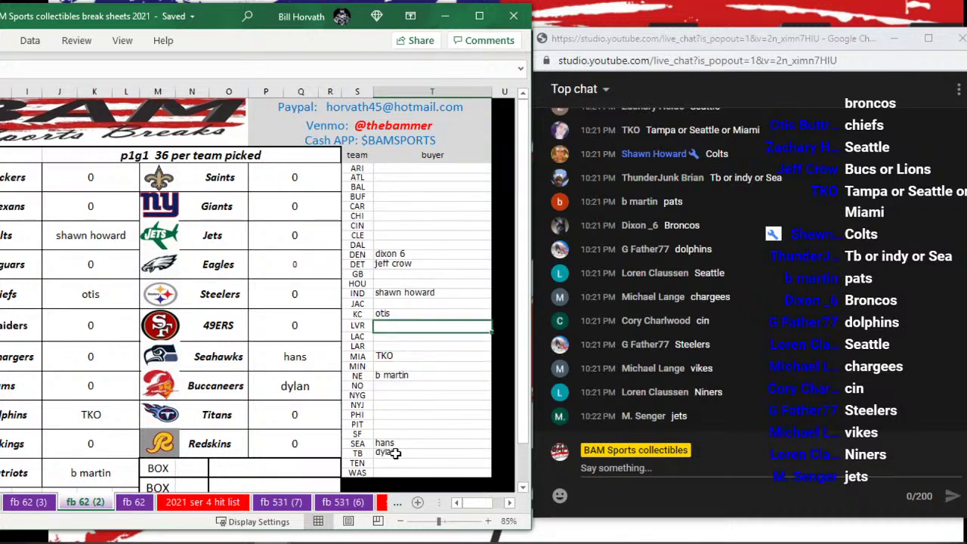
key("F2")
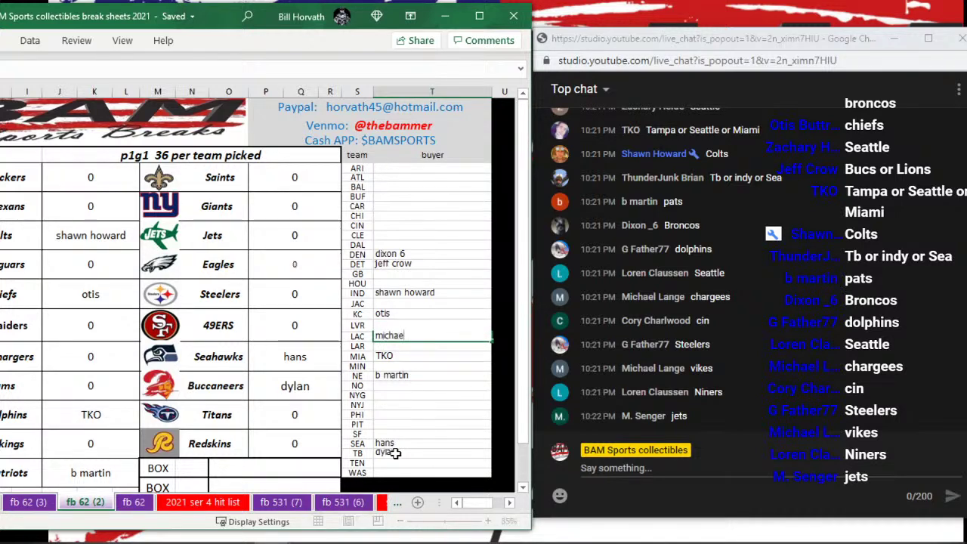
key("Return")
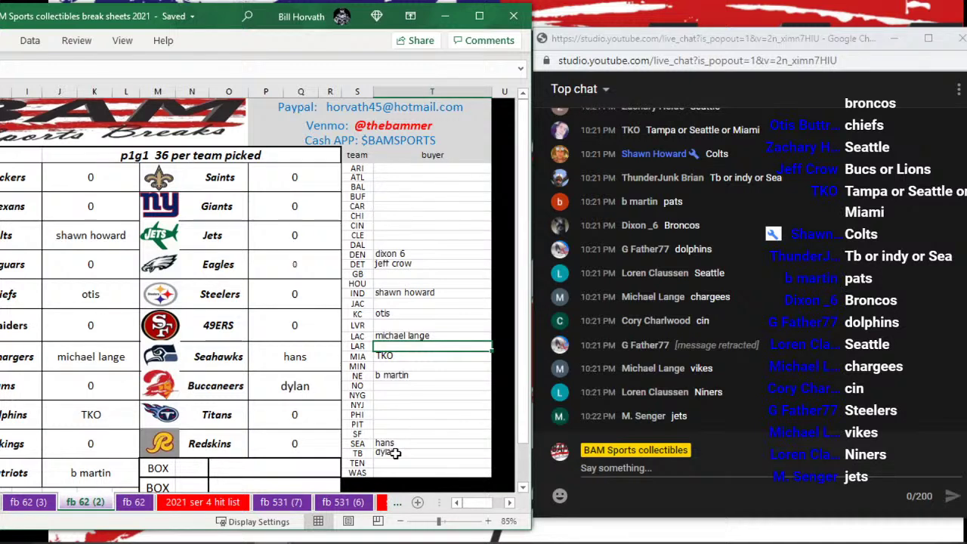
Enter the buyer names for the Bengals, Vikings and 49ERS.
key("Up")
key("Up")
key("Up")
key("Up")
key("Up")
key("Up")
key("Up")
key("Up")
key("Up")
key("Up")
key("Up")
key("Up")
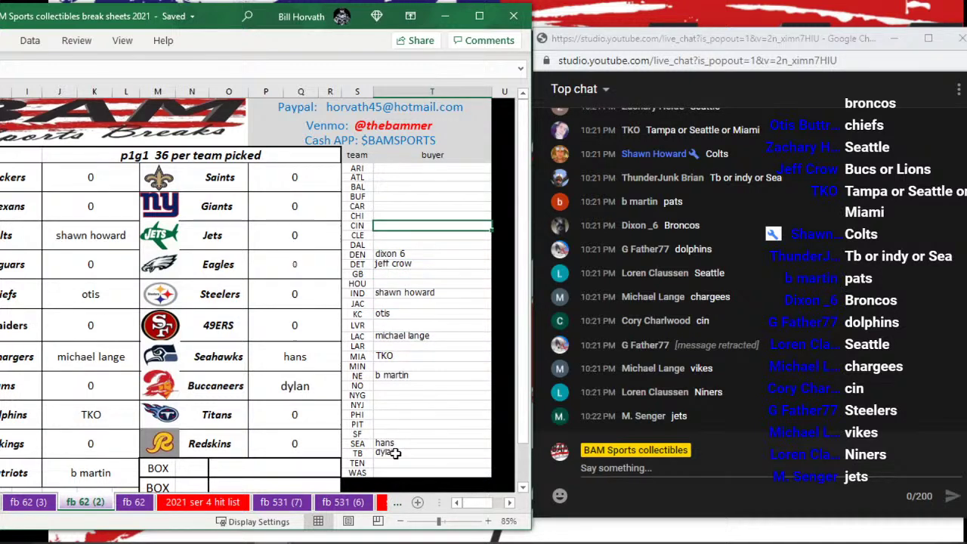
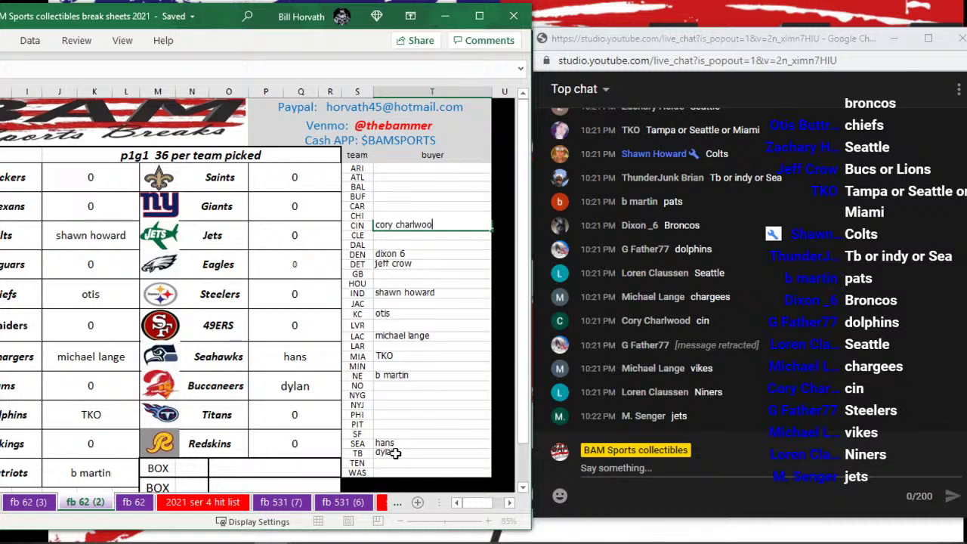
key("Return")
key("Down")
key("Down")
key("Down")
key("Down")
key("Down")
key("Down")
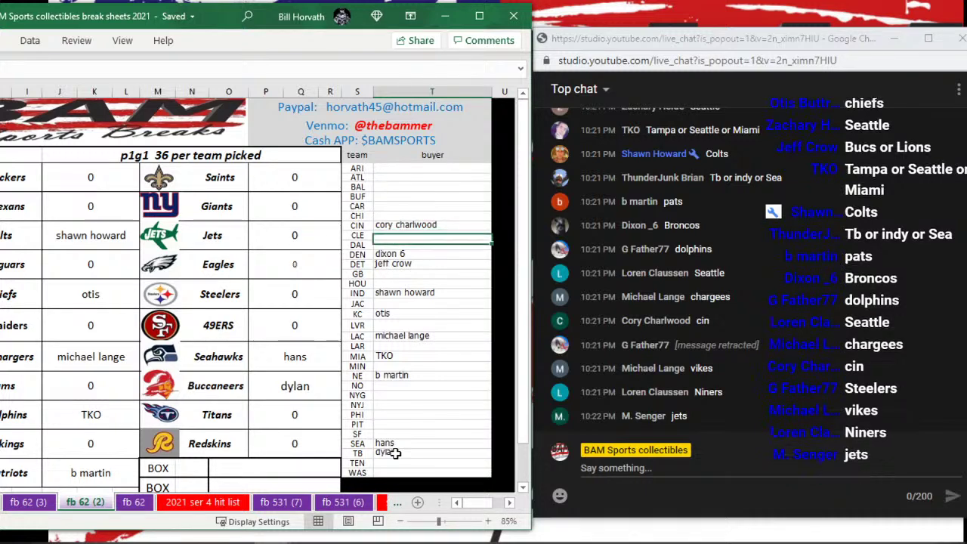
key("Down")
key("Down")
key("Down")
key("Down")
key("Down")
key("Down")
key("Down")
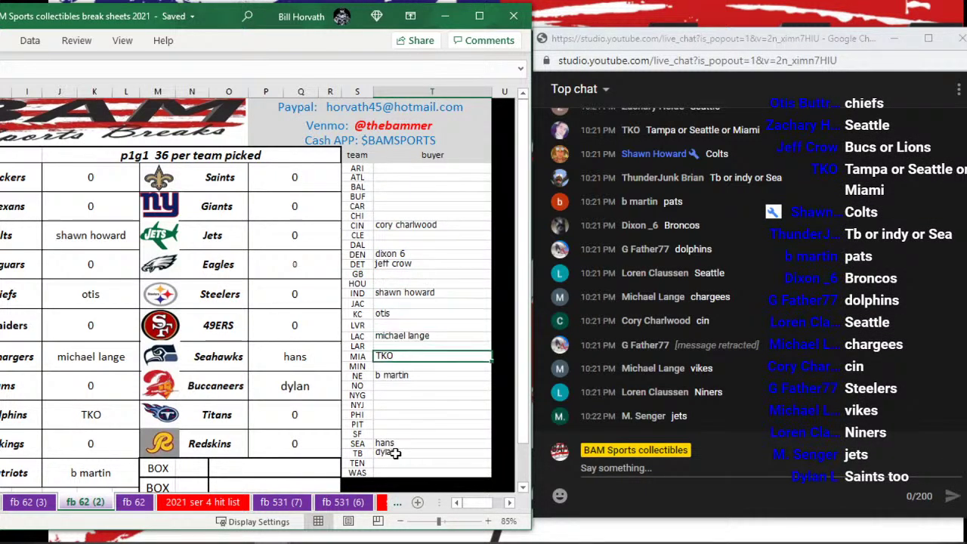
key("Return")
key("Return")
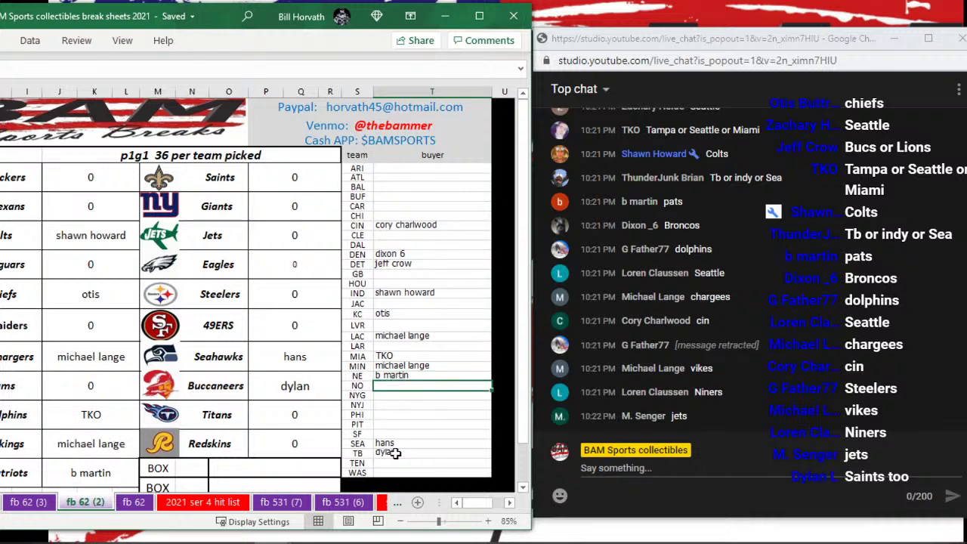
key("Down")
key("Down")
key("Down")
key("Down")
key("Down")
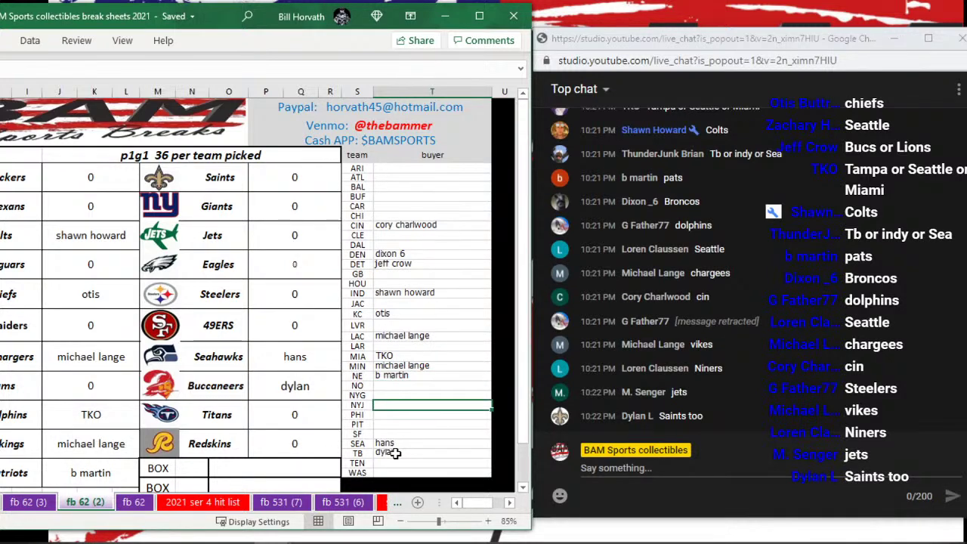
key("F2")
type("loren")
key("Return")
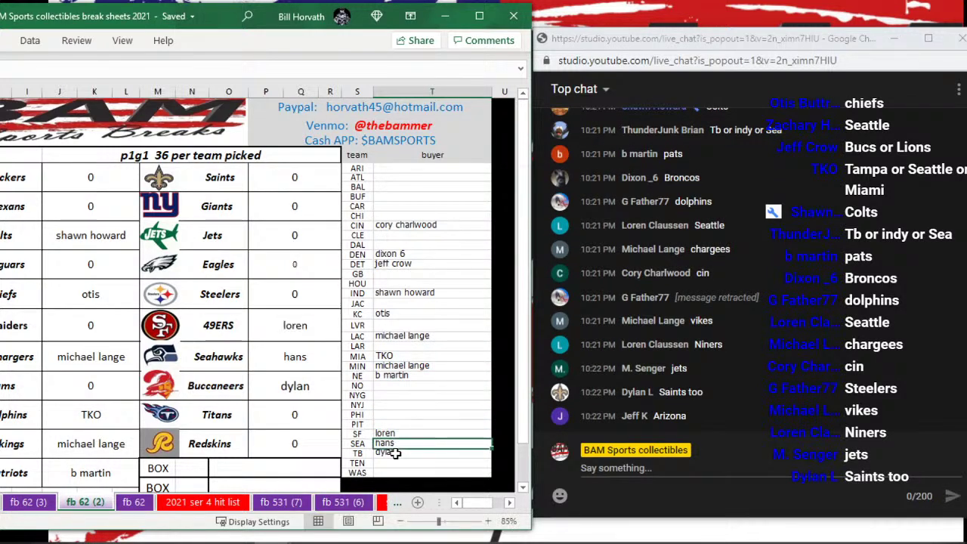
Enter the buyer names for the Jets, Saints and Cardinals.
key("Up")
key("Up")
key("Up")
key("Up")
key("Up")
key("Up")
key("Up")
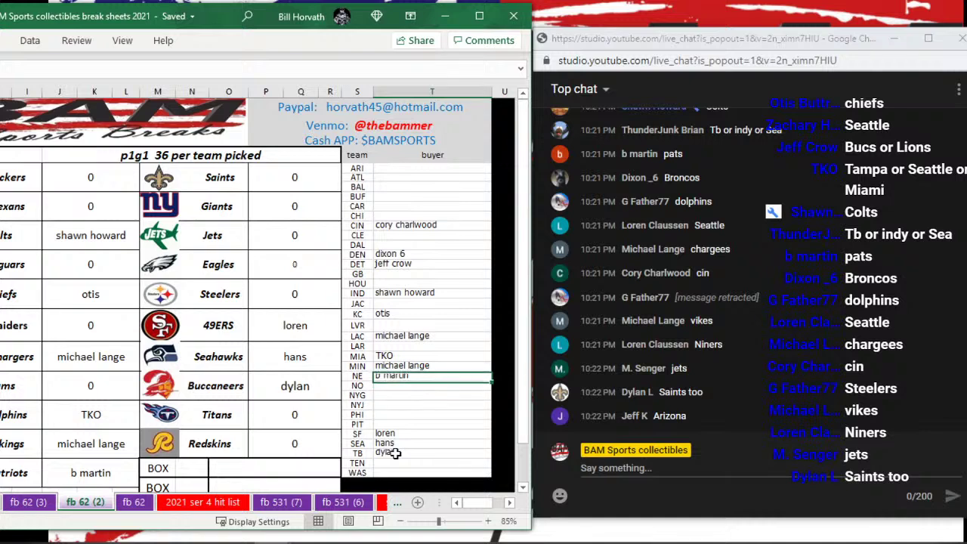
key("Down")
key("Down")
key("Down")
type("m seng")
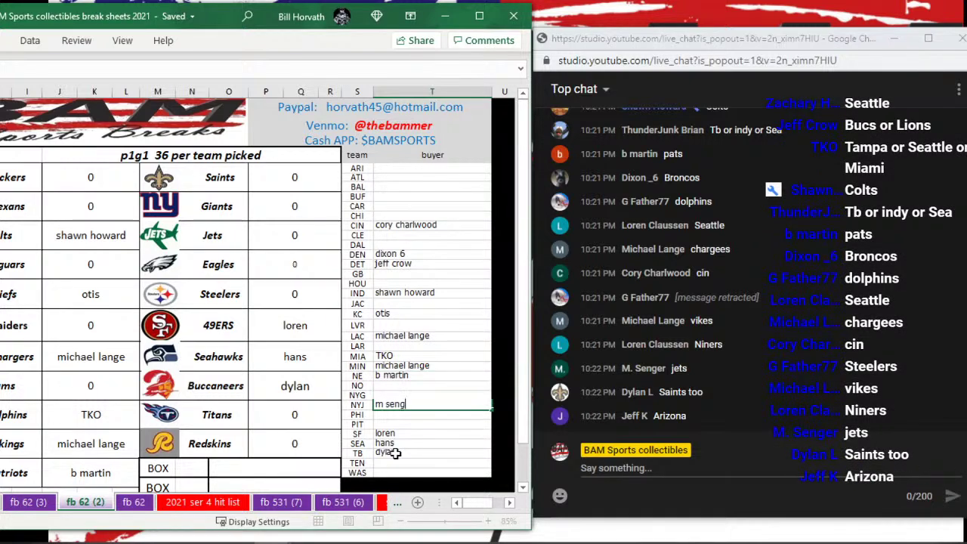
type("er")
key("Return")
key("Up")
key("Up")
key("Up")
key("Up")
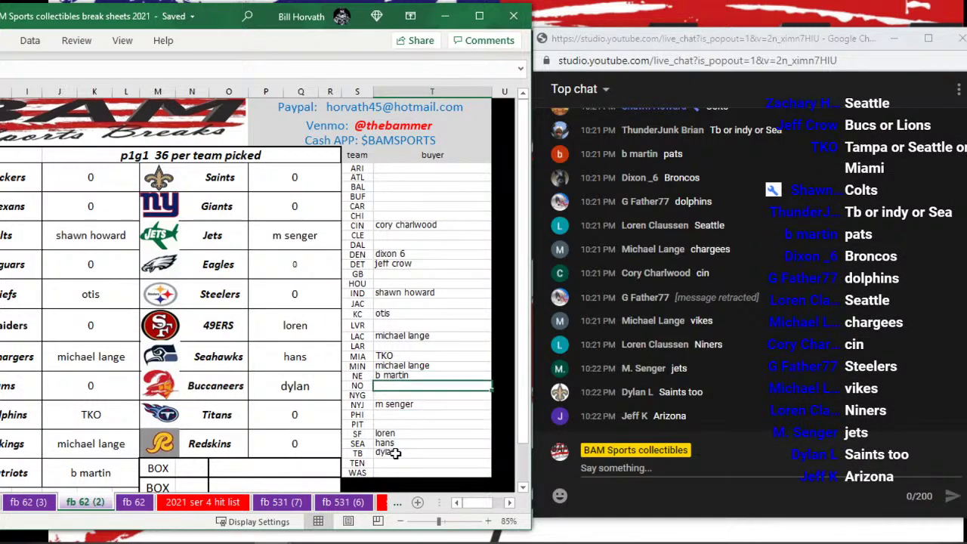
key("Down")
key("Down")
key("Down")
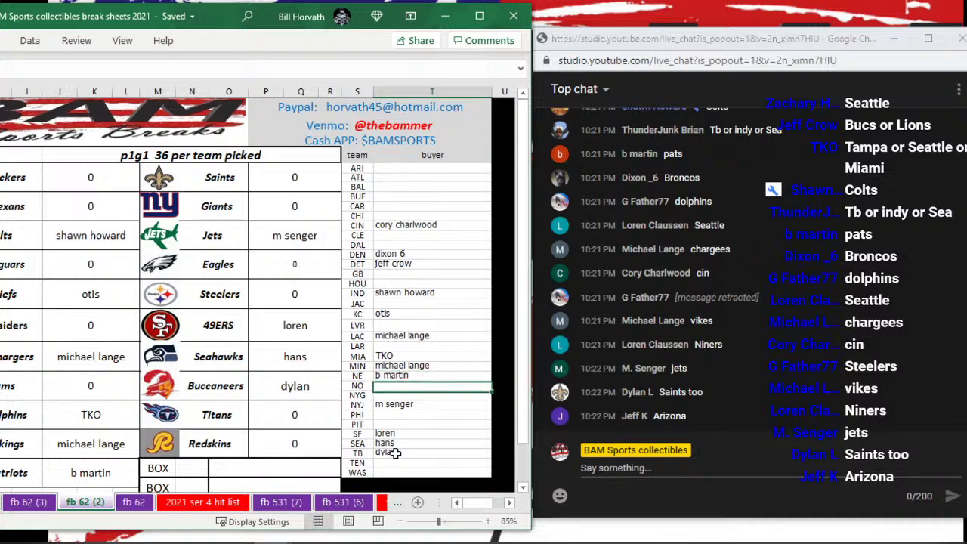
key("Up")
key("Up")
type("dy")
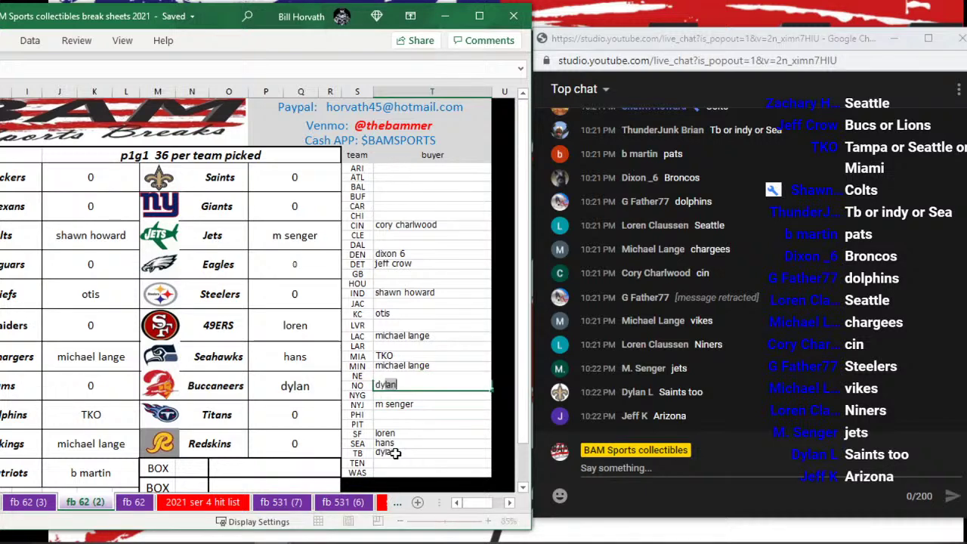
type("lan l")
key("Return")
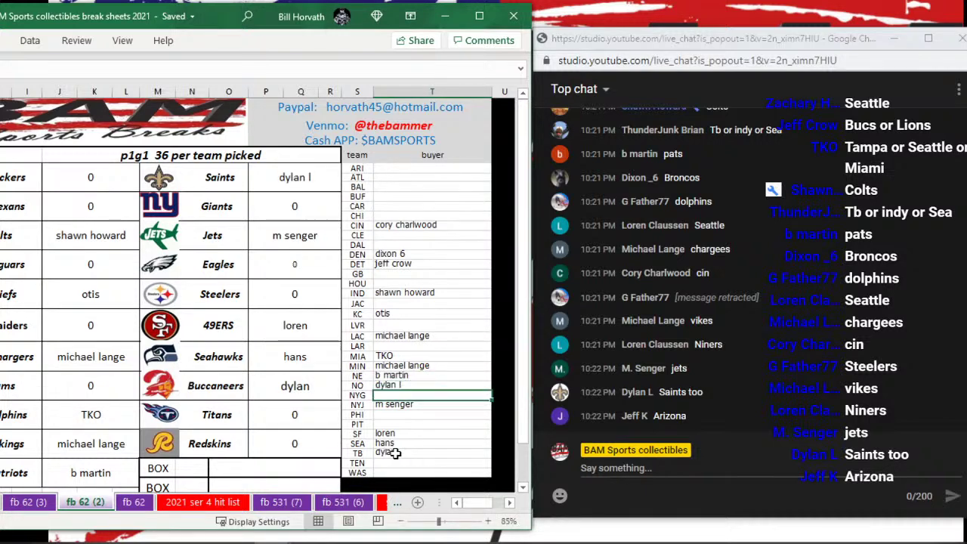
key("Up")
key("Up")
key("Up")
key("Up")
key("Up")
key("Up")
key("Up")
key("Up")
key("Up")
key("Up")
key("Up")
key("Up")
key("Up")
key("Up")
key("Up")
key("Up")
key("Up")
key("Up")
key("Up")
key("Up")
key("Up")
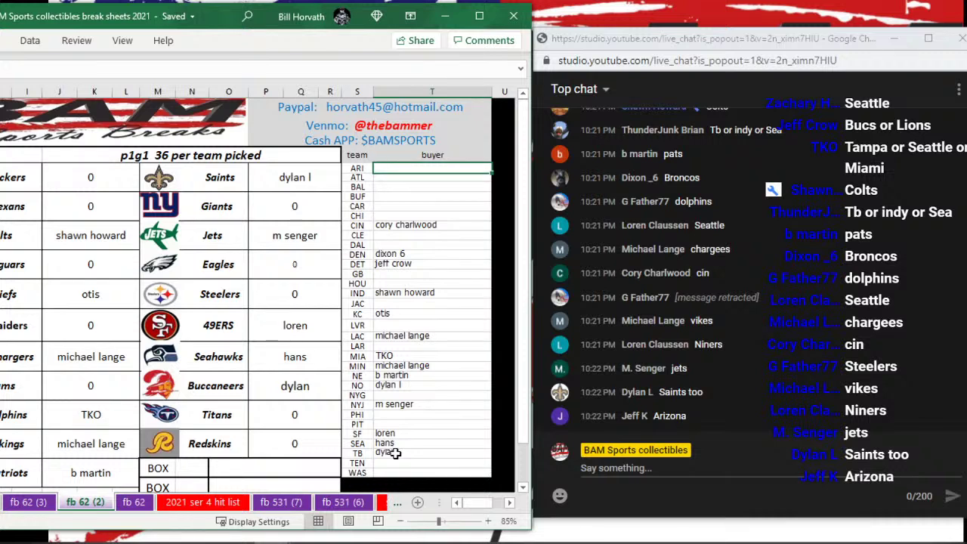
key("Return")
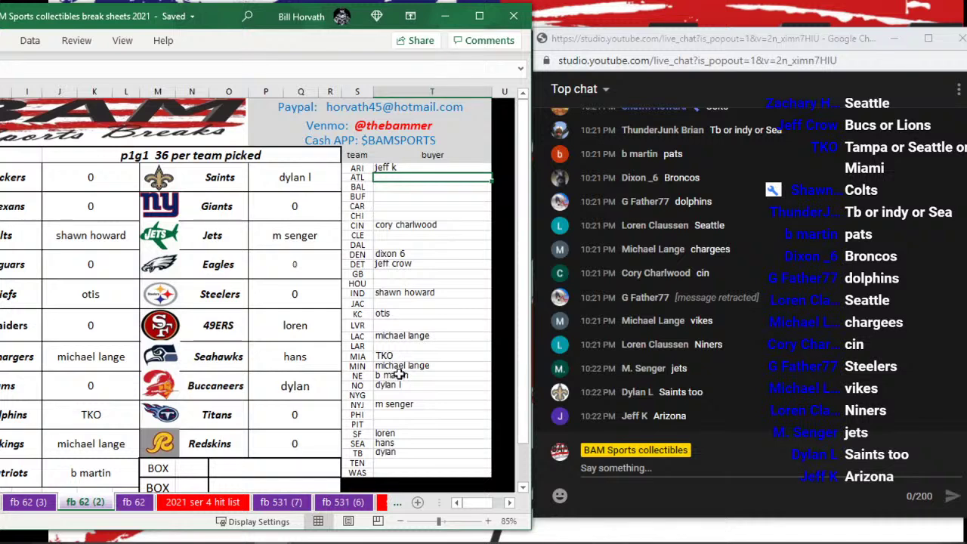
Post '1 to close' in the live chat and close the chat popout.
left_click(727, 470)
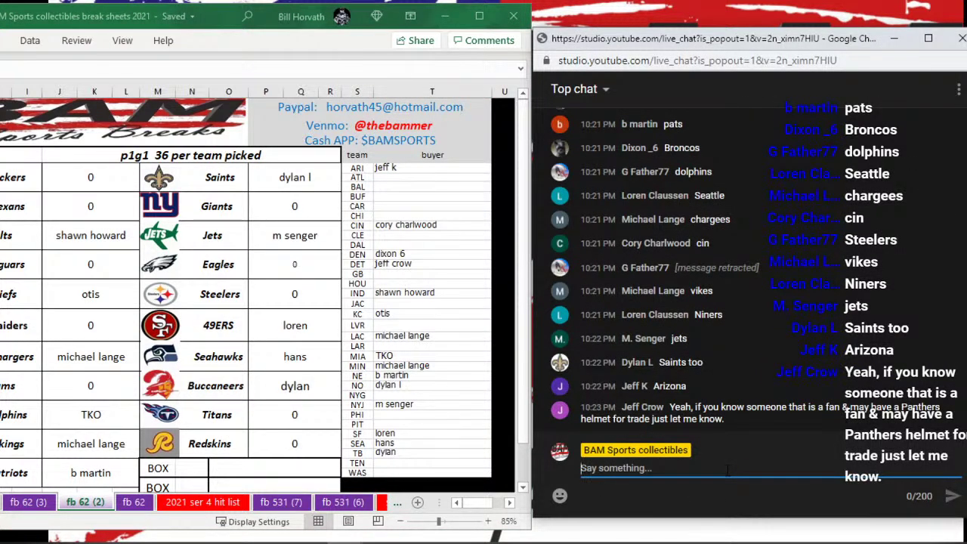
type("1 to clo")
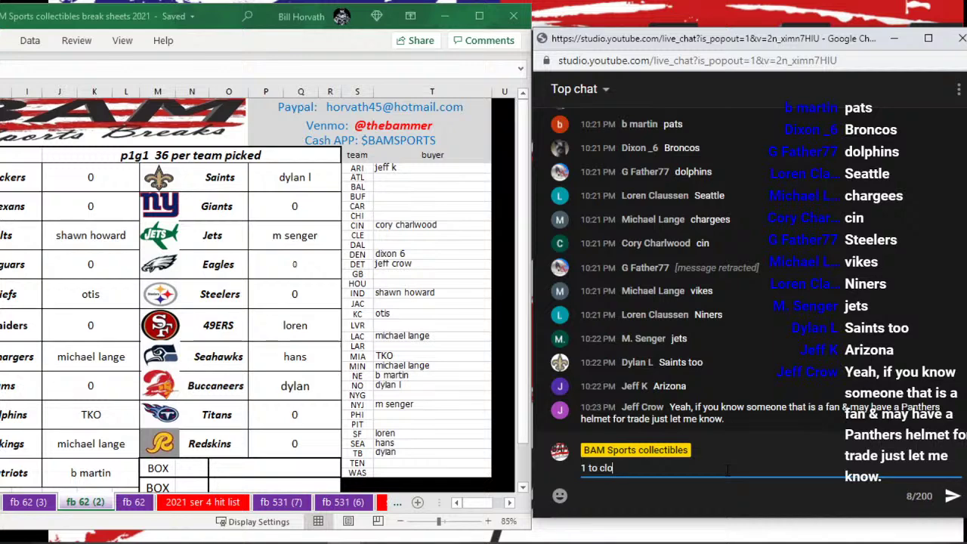
type("se")
key("Return")
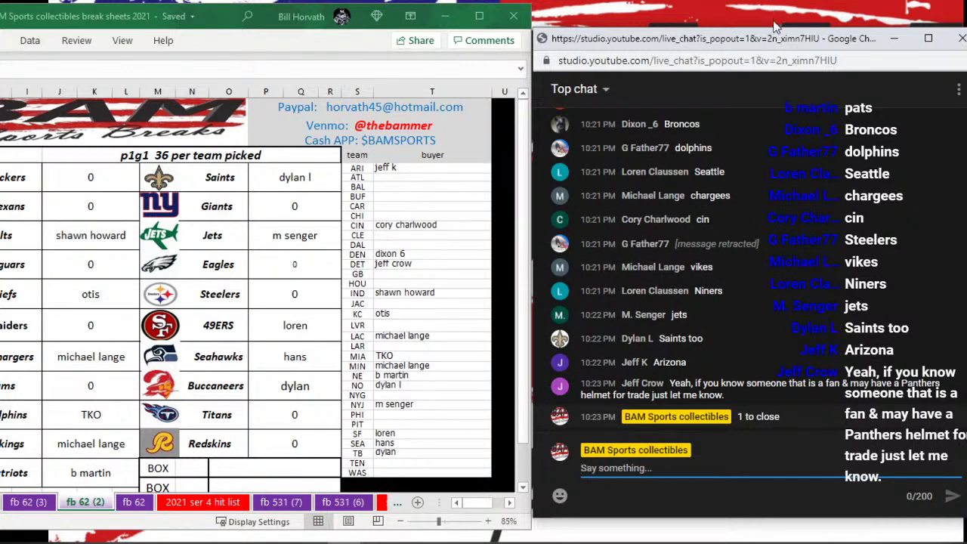
left_click(893, 38)
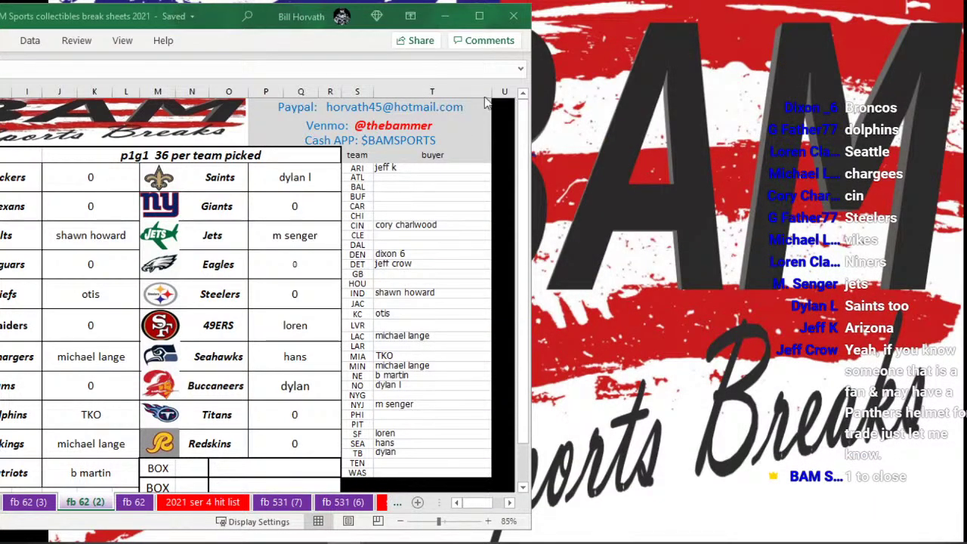
Maximize the workbook and multi-select the claimed teams' name and buyer cells on the left of the grid.
left_click(479, 15)
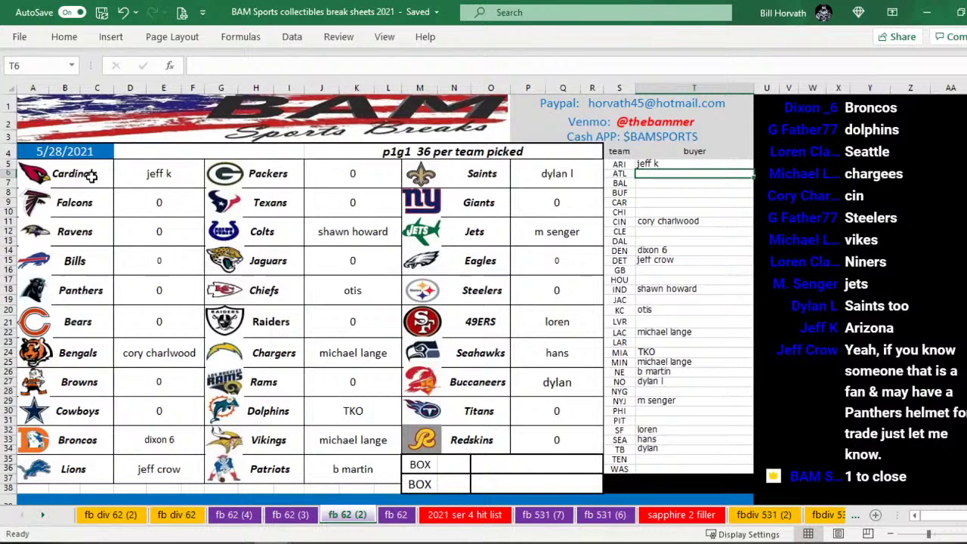
left_click_drag(91, 174, 155, 175)
left_click_drag(75, 353, 151, 353, "ctrl")
left_click_drag(75, 440, 129, 442, "ctrl")
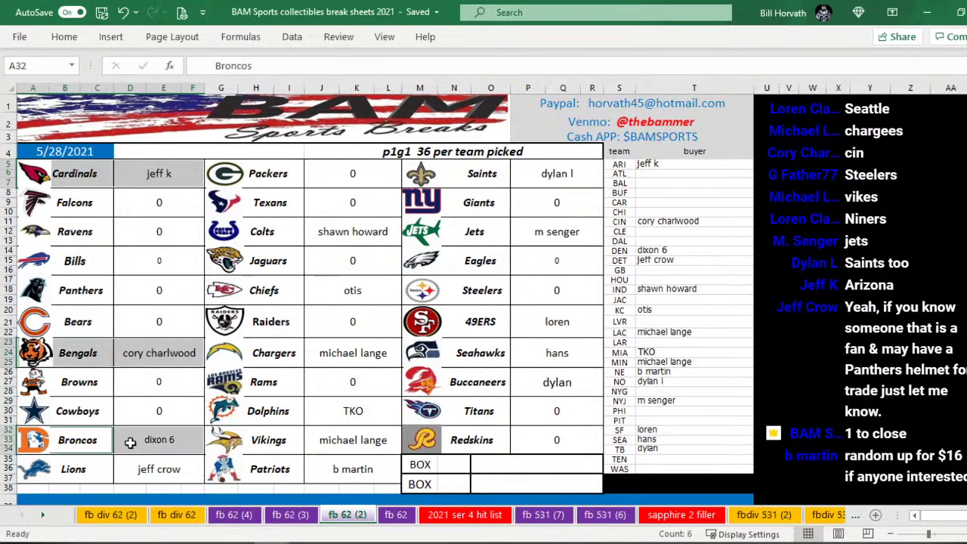
left_click_drag(96, 472, 134, 472, "ctrl")
left_click_drag(296, 232, 340, 234, "ctrl")
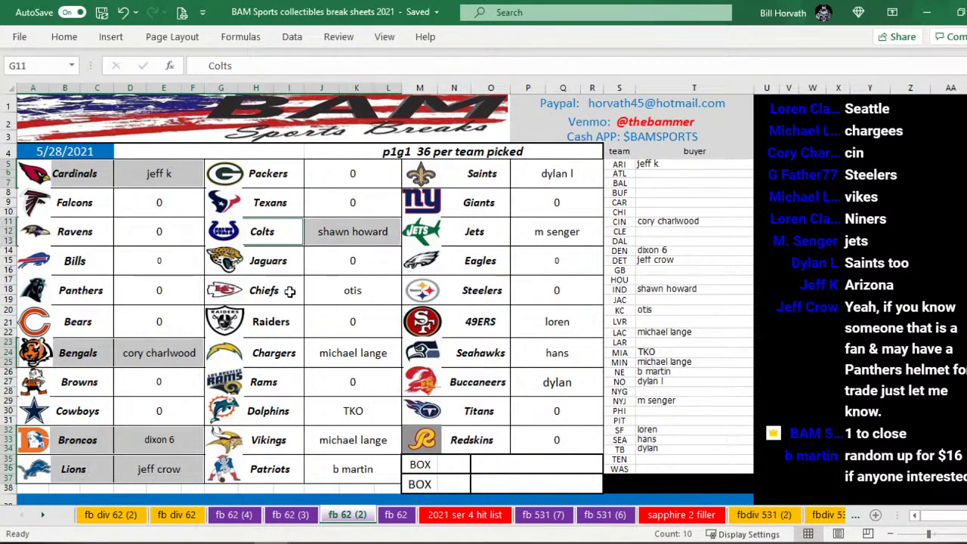
left_click_drag(289, 292, 313, 294, "ctrl")
left_click_drag(281, 352, 312, 356, "ctrl")
left_click_drag(289, 410, 311, 412, "ctrl")
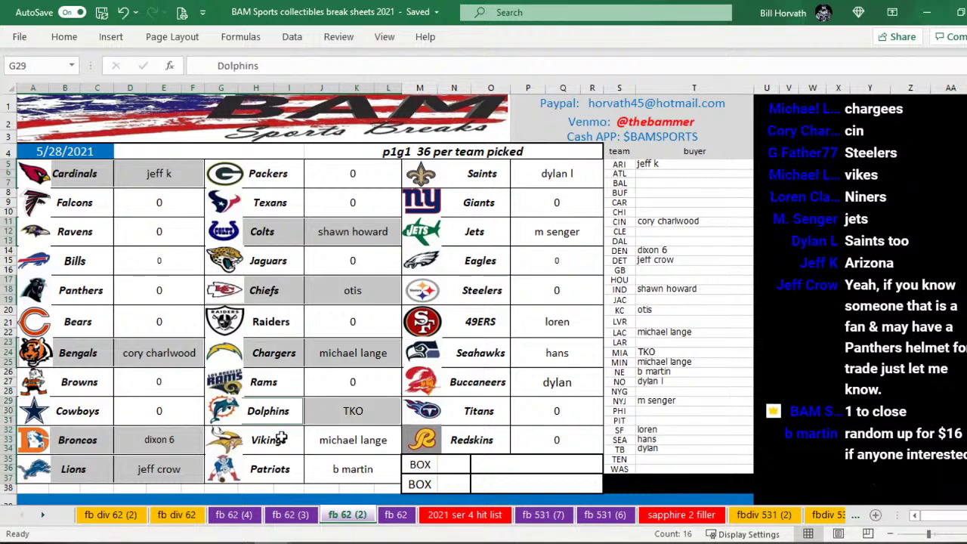
left_click_drag(280, 439, 340, 441, "ctrl")
left_click_drag(268, 469, 355, 470, "ctrl")
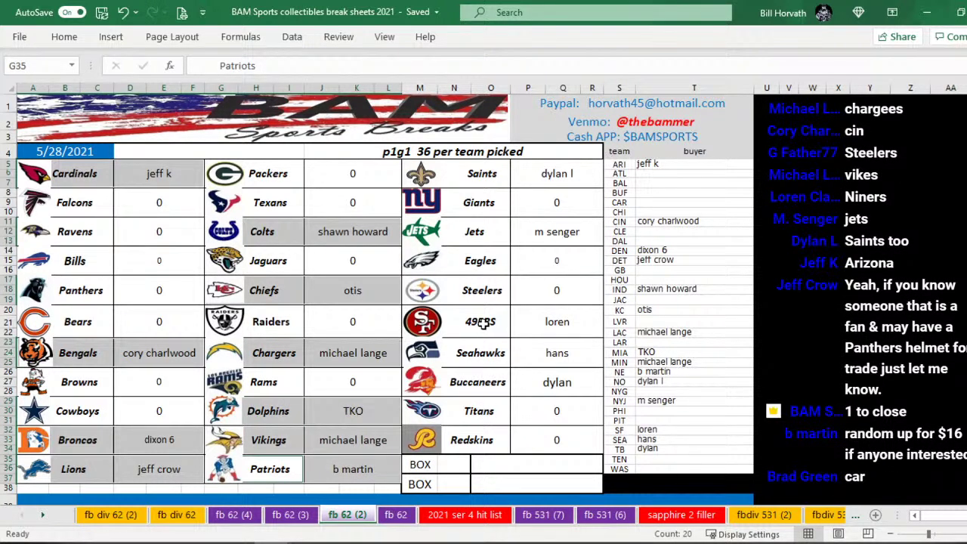
Add the 49ERS, Seahawks, Buccaneers, Jets and Saints cells and fill the whole selection gold.
left_click_drag(484, 322, 550, 377)
left_click_drag(483, 234, 534, 233, "ctrl")
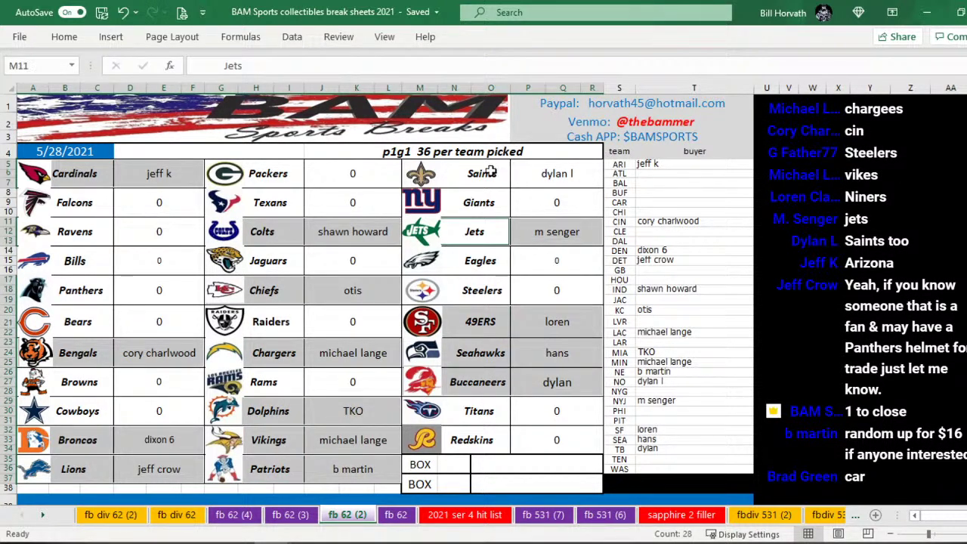
left_click_drag(491, 172, 553, 176, "ctrl")
right_click(552, 176)
left_click(625, 77)
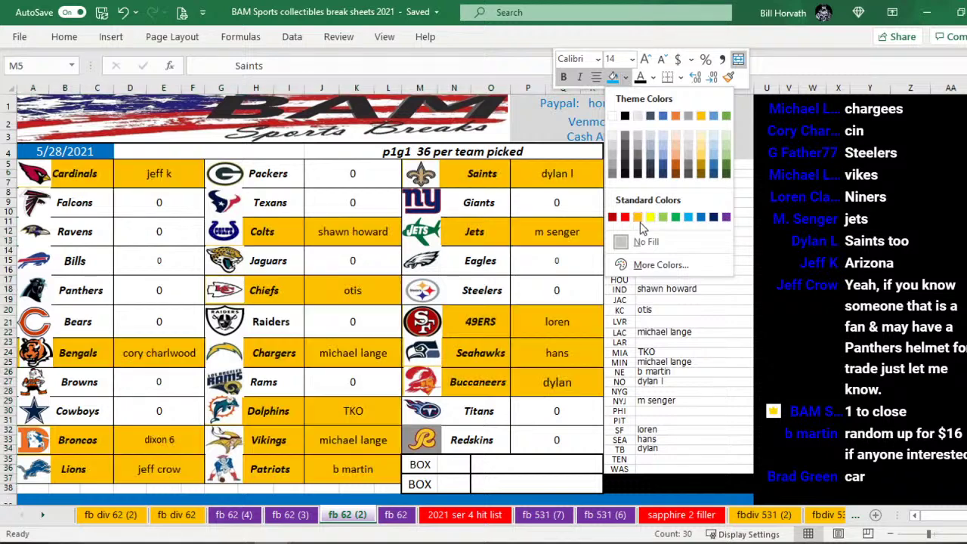
left_click(638, 218)
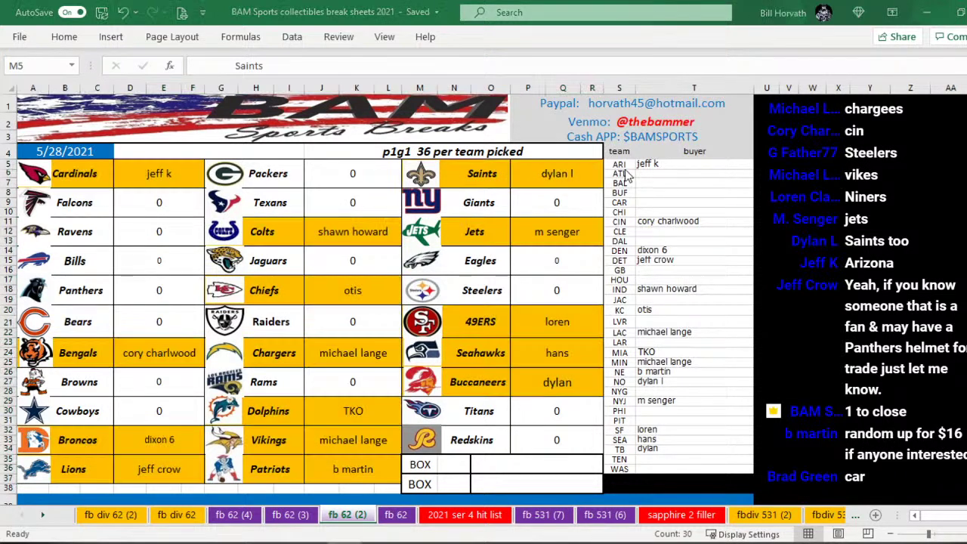
Enter the buyer's name for the CAR entry in T9.
left_click(658, 201)
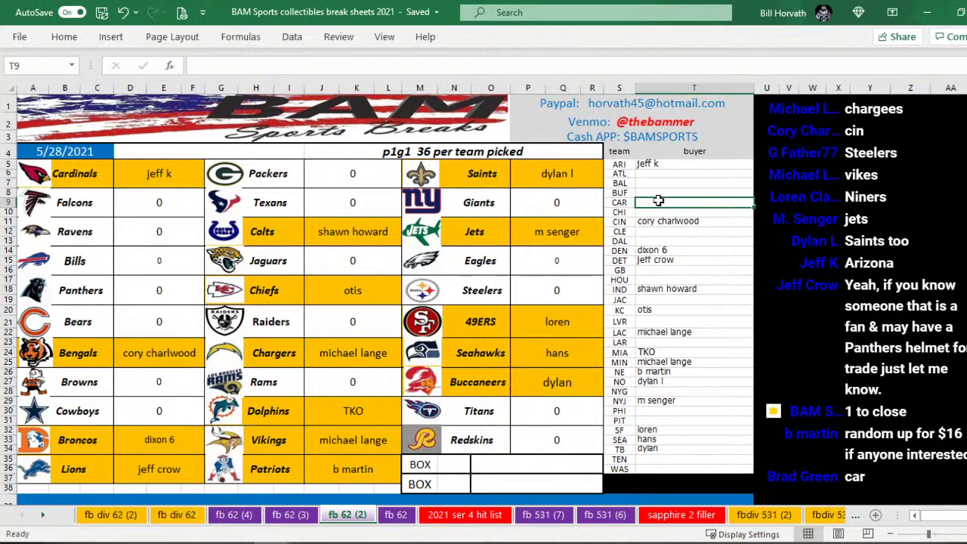
key("Return")
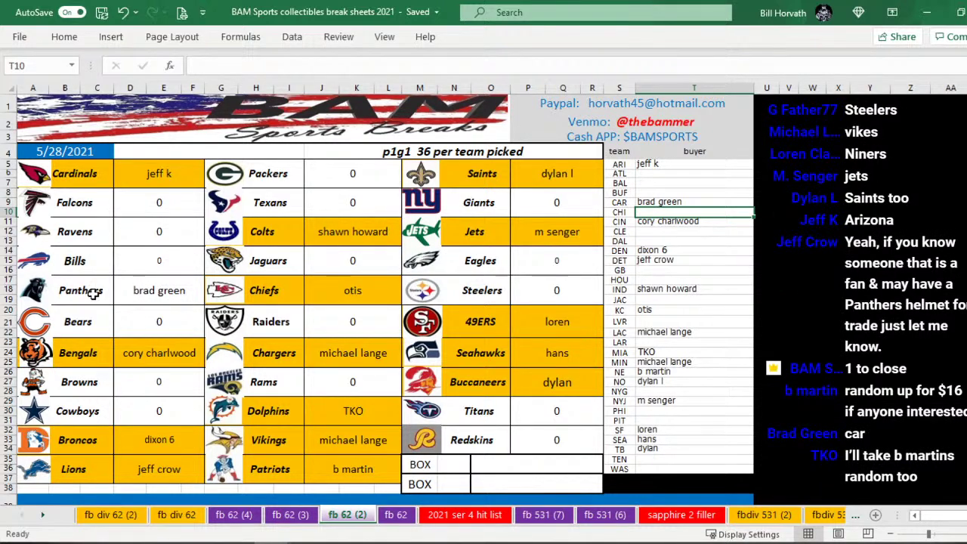
Fill the Panthers name and buyer cells gold.
left_click_drag(94, 294, 158, 290)
right_click(159, 290)
left_click(219, 74)
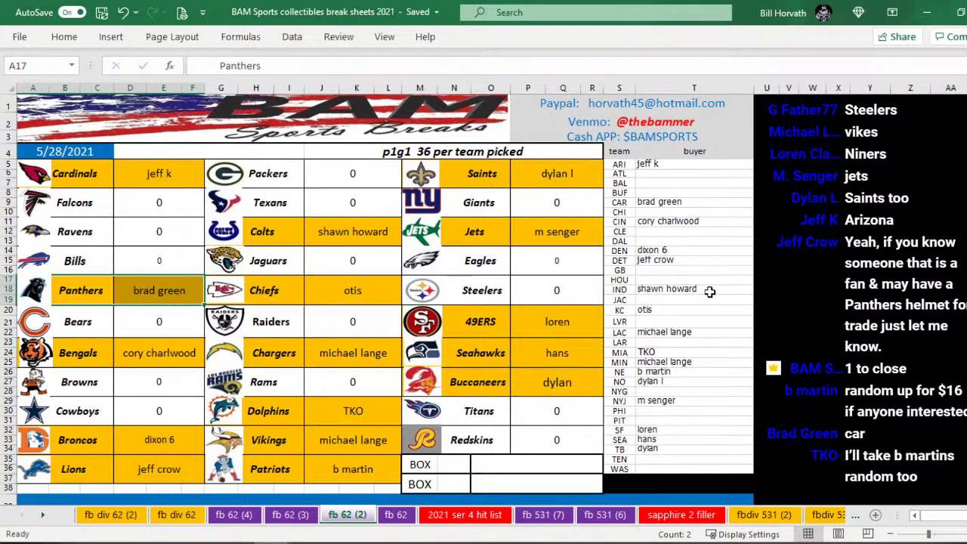
Append a second buyer to the NE buyer entry in T26.
double_click(700, 371)
type("tko")
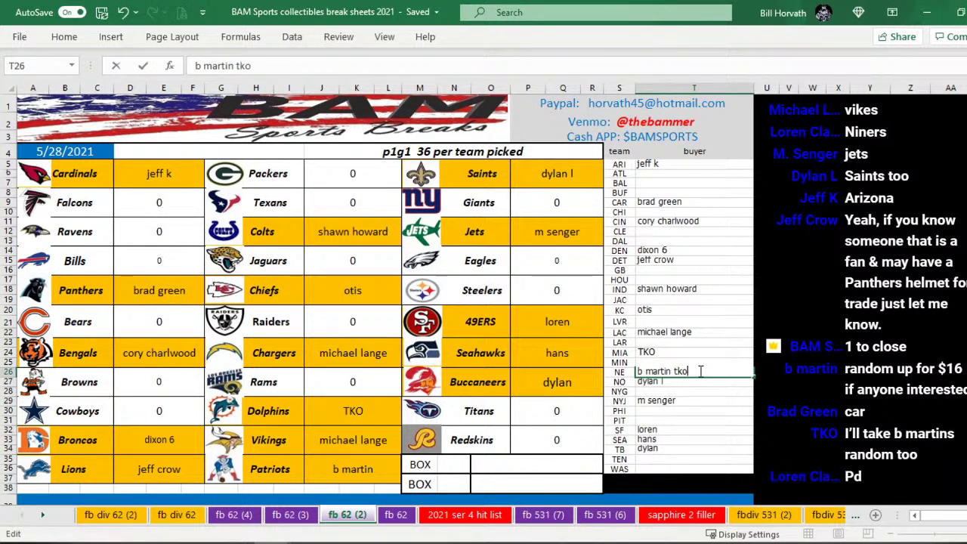
key("Return")
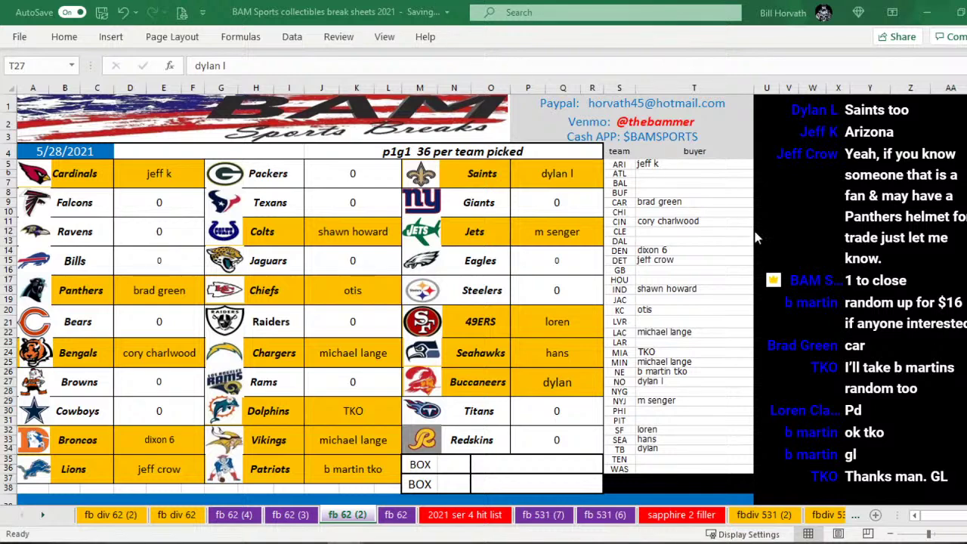
left_click(658, 164)
Shade the ARI buyer entry green and copy the MIA buyer entry.
right_click(659, 164)
left_click(722, 75)
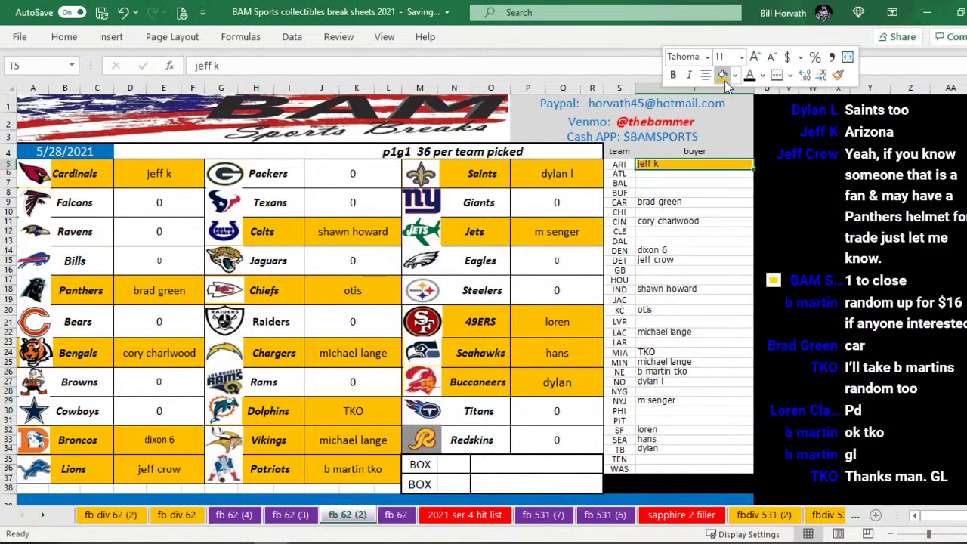
left_click(734, 75)
left_click(787, 219)
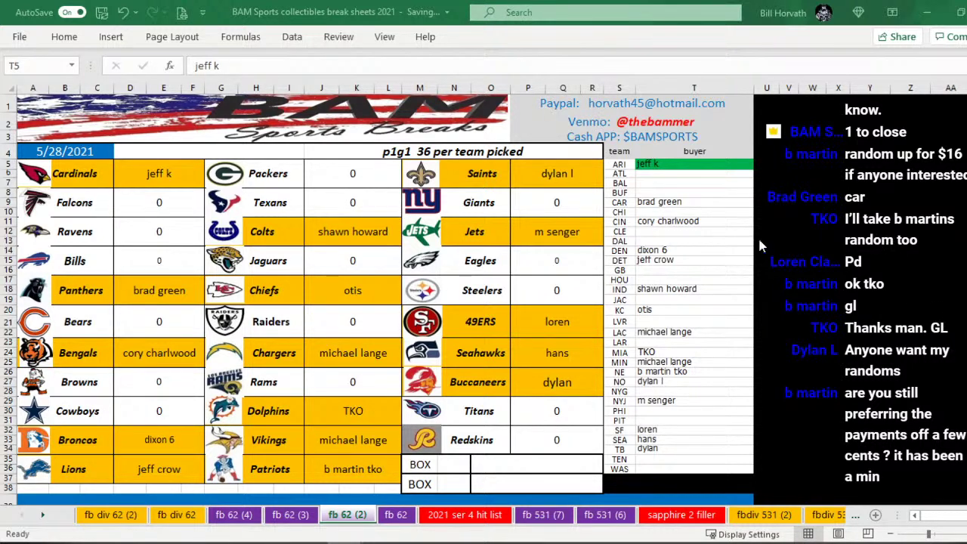
right_click(669, 352)
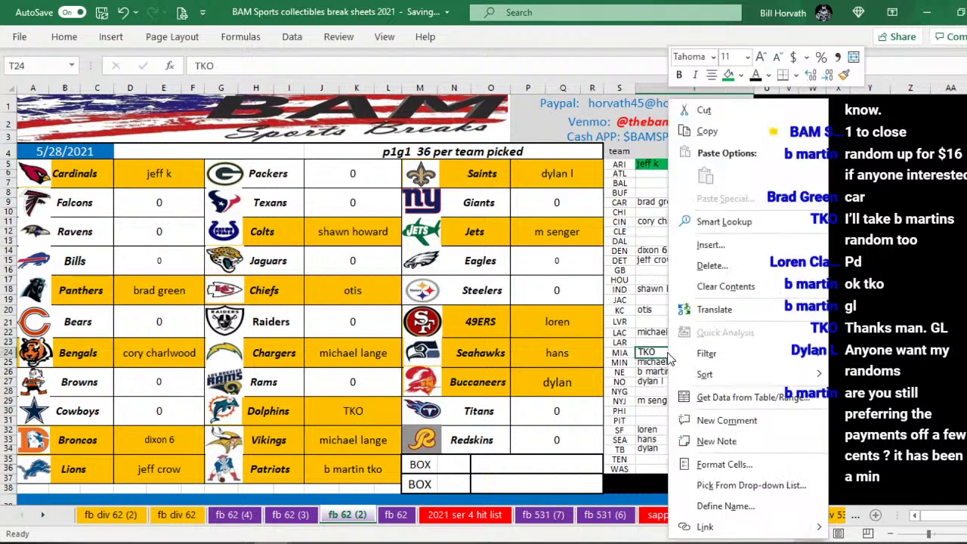
left_click(762, 133)
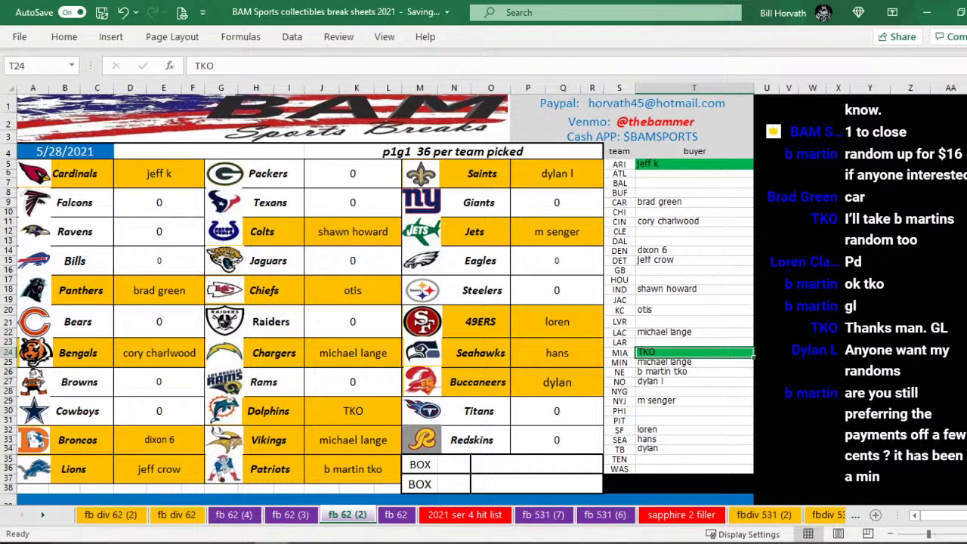
Shade the NE, IND and SF buyer entries green.
left_click(679, 372)
right_click(699, 372)
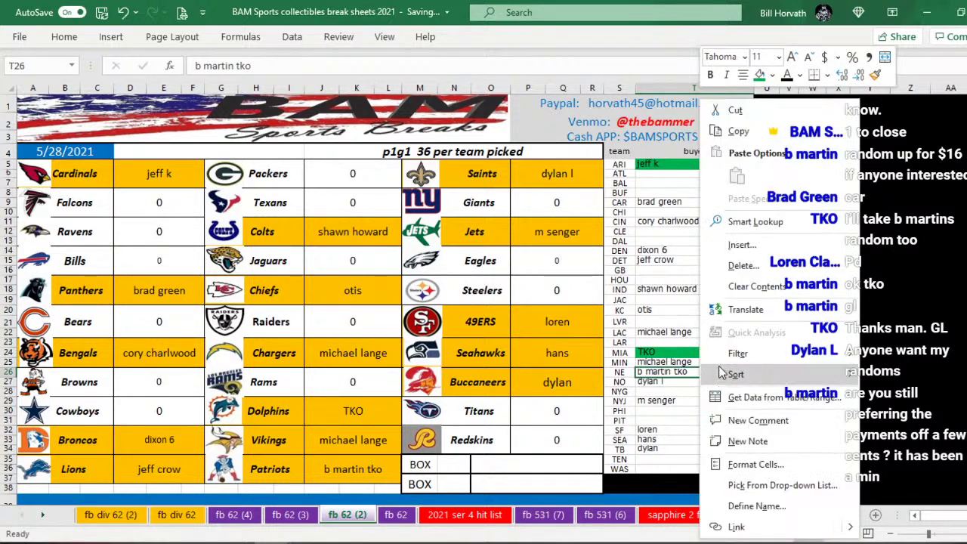
left_click(759, 75)
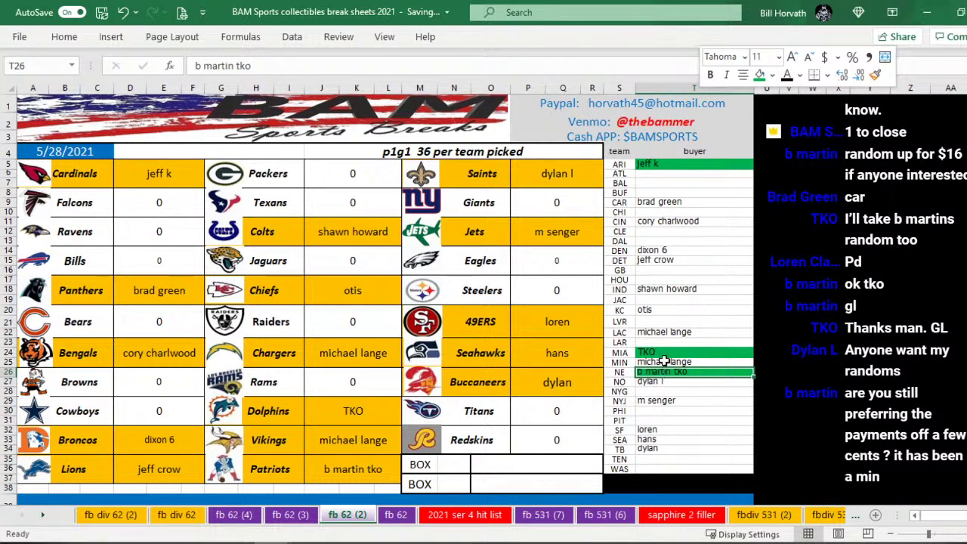
left_click(663, 289)
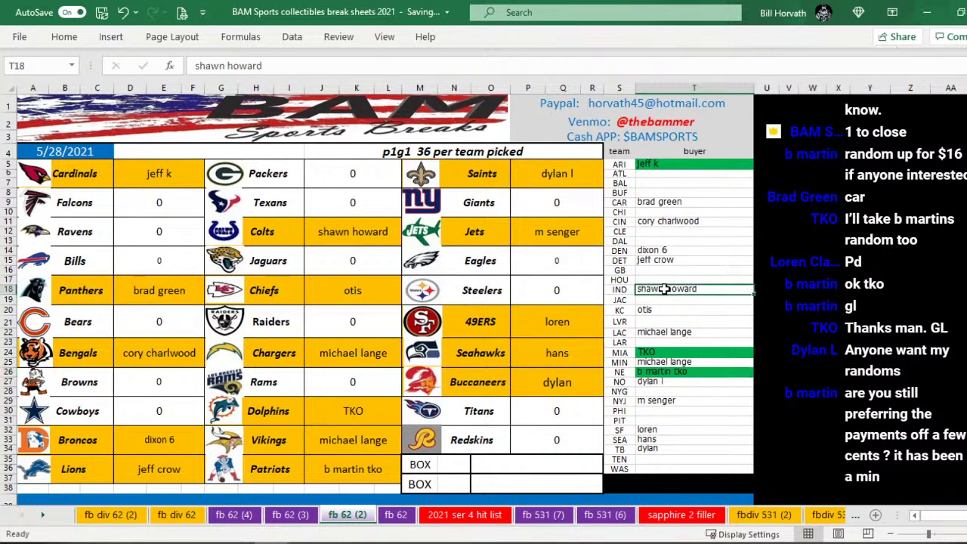
right_click(663, 288)
left_click(725, 75)
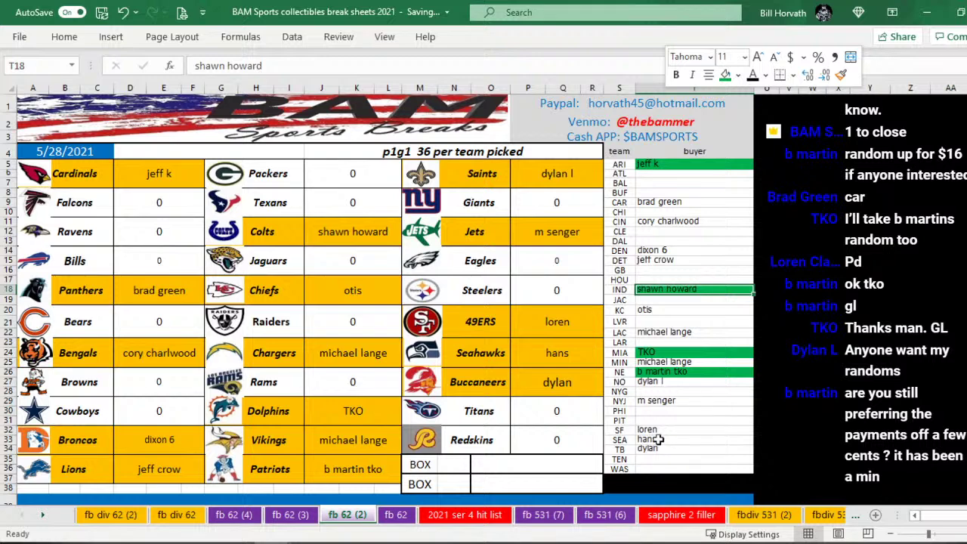
left_click(657, 429)
right_click(657, 429)
left_click(716, 74)
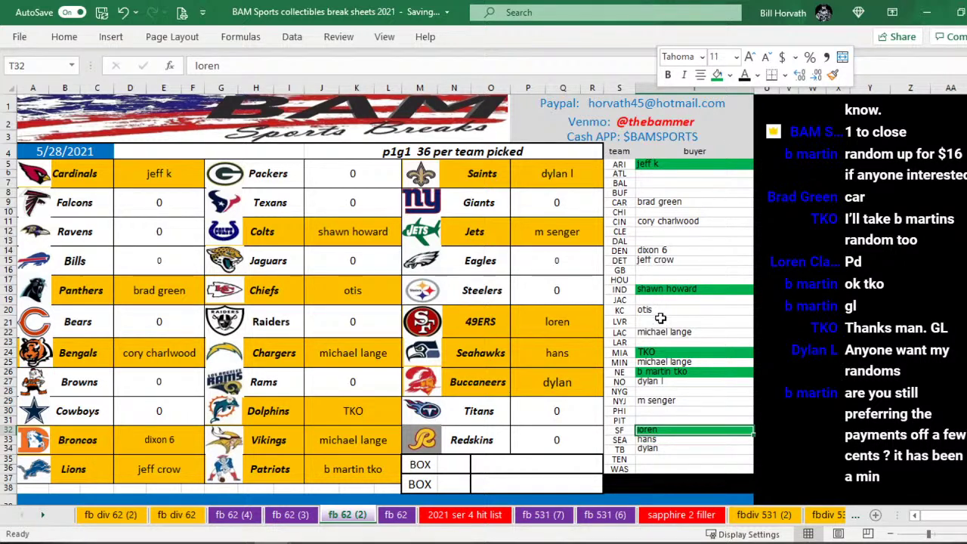
Shade the CAR, NYJ and SEA buyer entries green together.
left_click(663, 362)
left_click(662, 401)
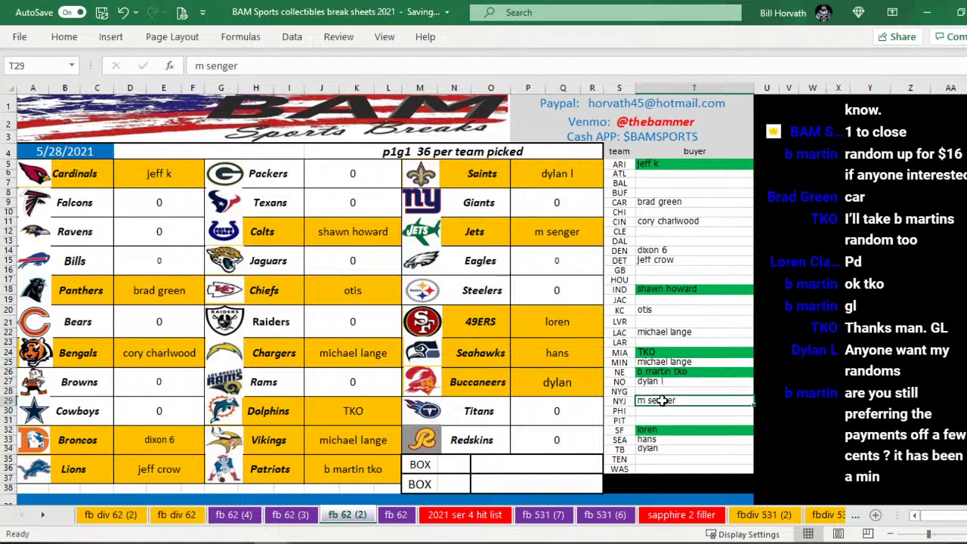
left_click(654, 438, "ctrl")
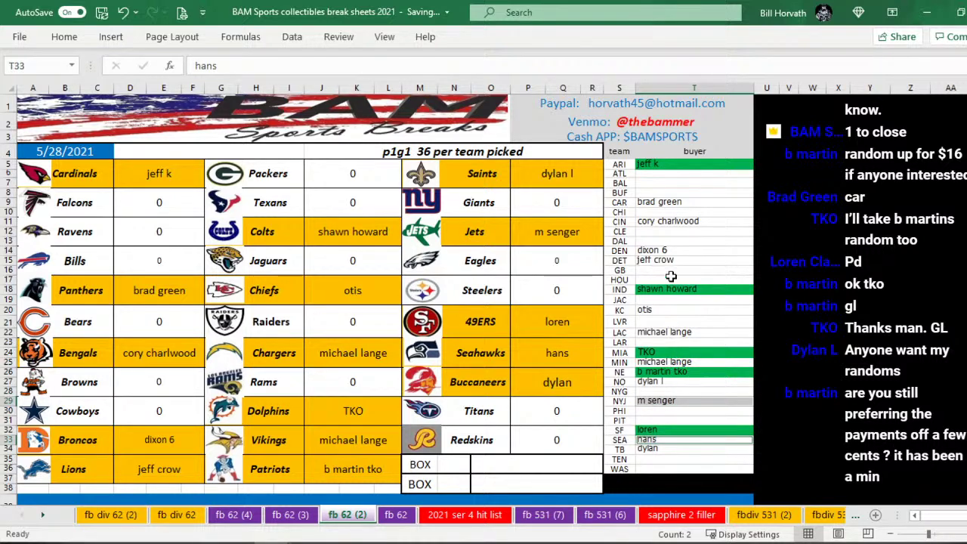
left_click(659, 201, "ctrl")
right_click(660, 201)
left_click(726, 77)
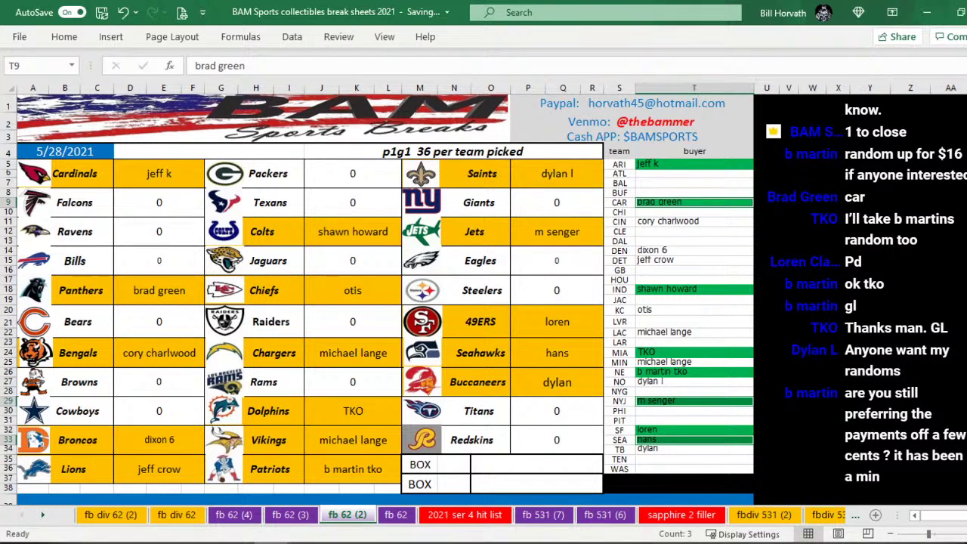
Shade the DET buyer entry green, leaving LAC and MIN unchanged.
left_click(663, 332)
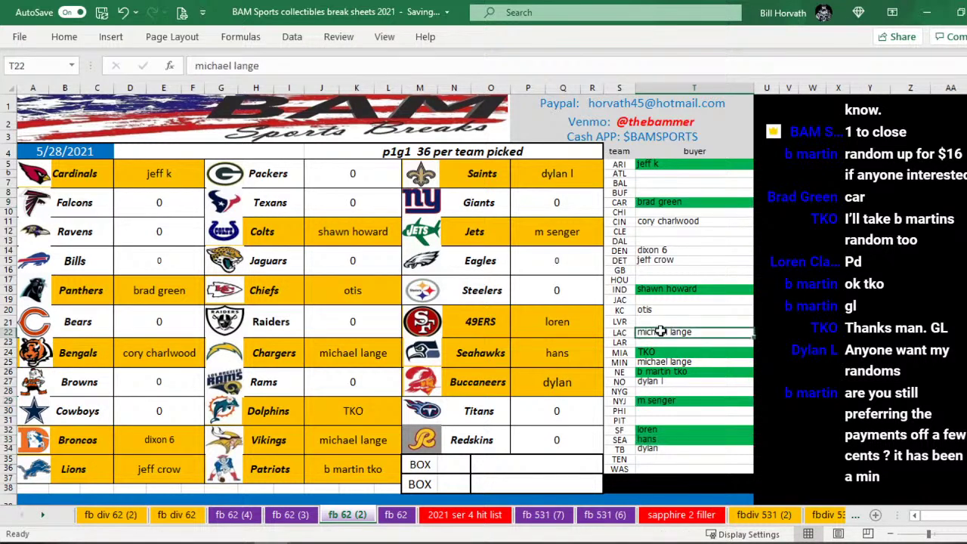
right_click(661, 332)
key("Escape")
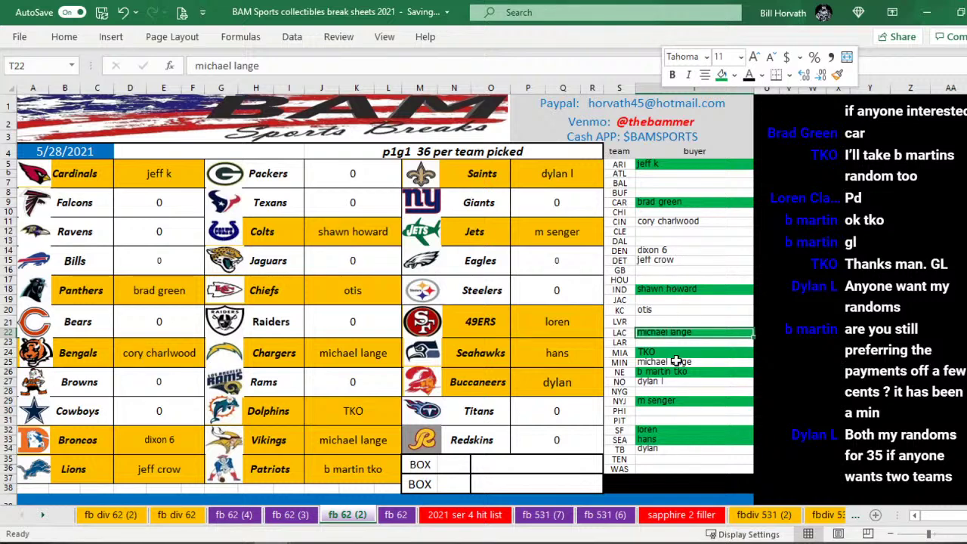
left_click(676, 362)
right_click(676, 363)
key("Escape")
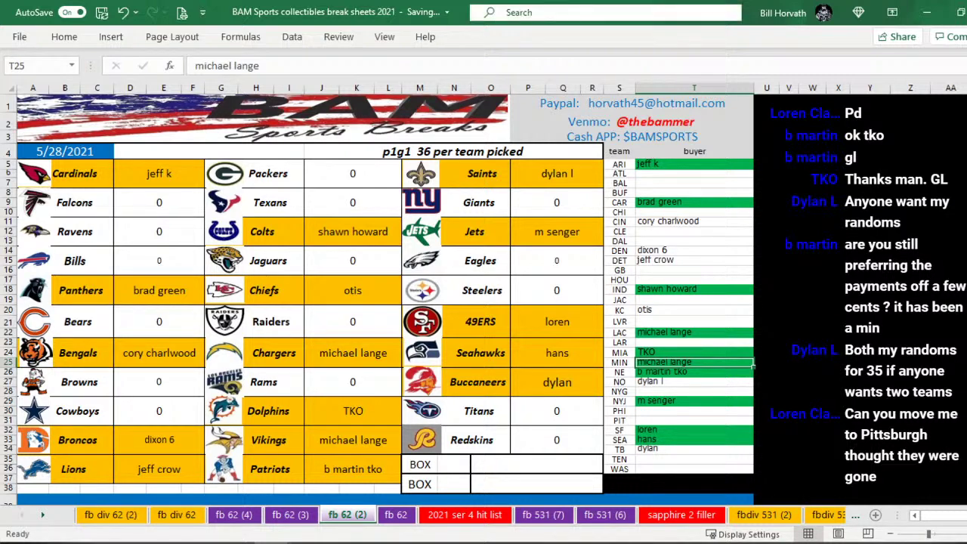
left_click(662, 261)
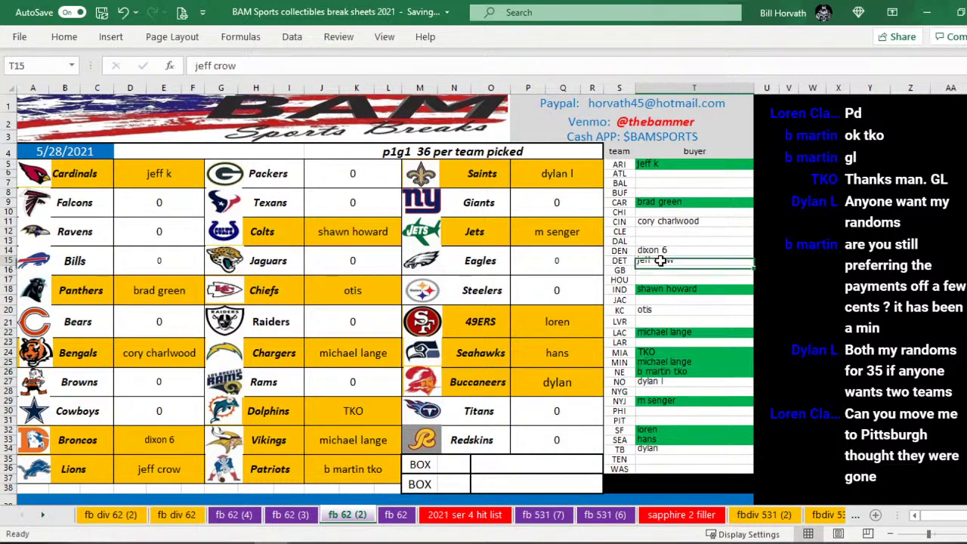
right_click(661, 260)
left_click(721, 77)
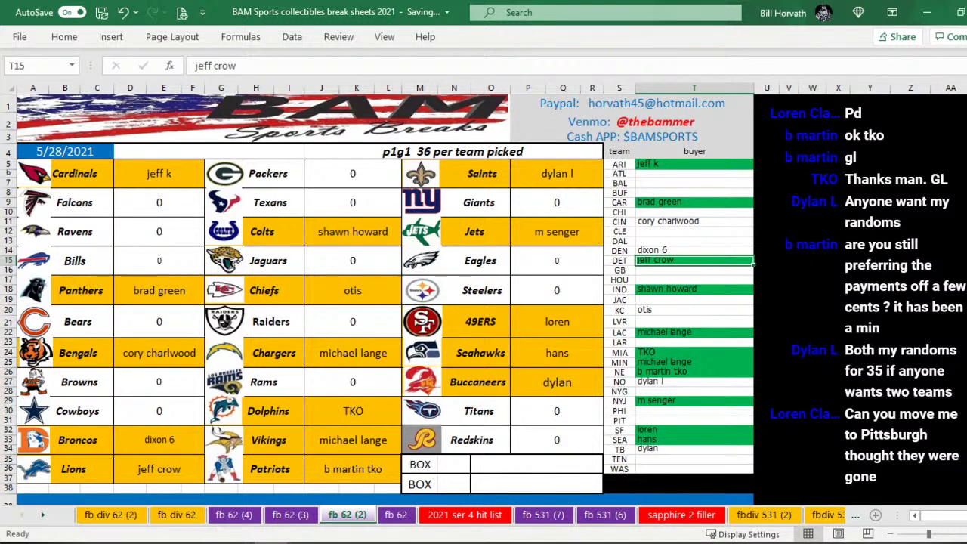
Clear the SF buyer entry in T32.
key("Down")
key("Down")
key("Down")
key("Down")
key("Down")
key("Down")
key("Down")
key("Down")
key("Down")
key("Down")
key("Down")
key("Down")
key("Down")
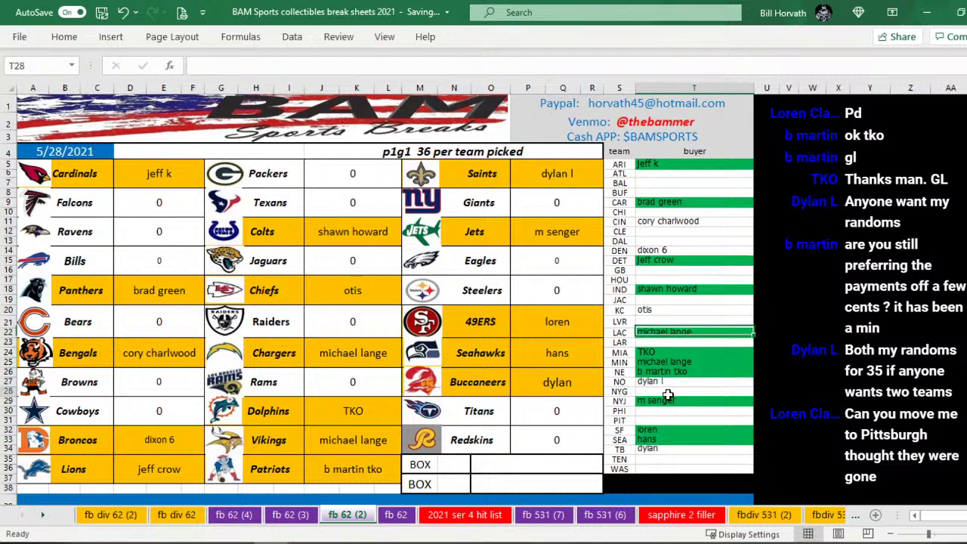
left_click(666, 428)
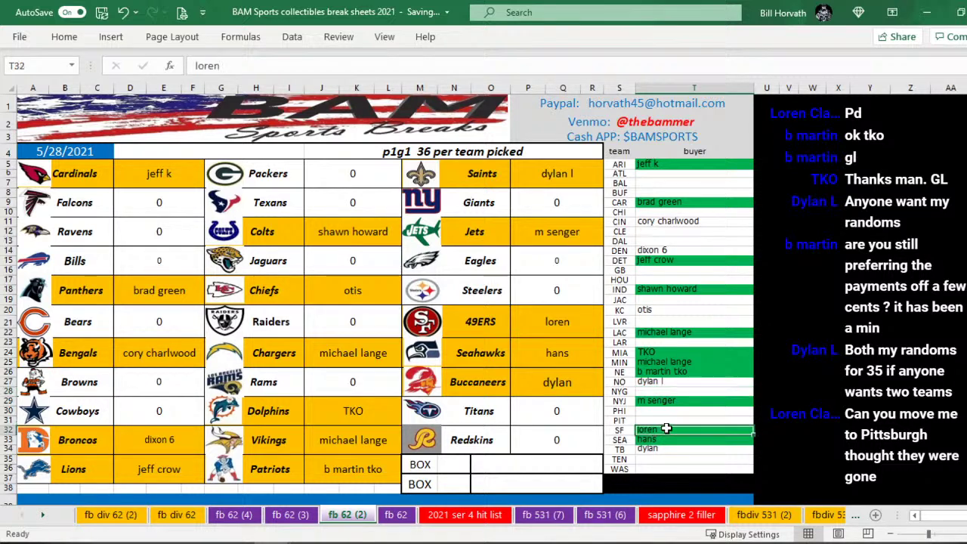
key("Delete")
Enter the buyer's name in the empty PIT buyer cell.
left_click(652, 419)
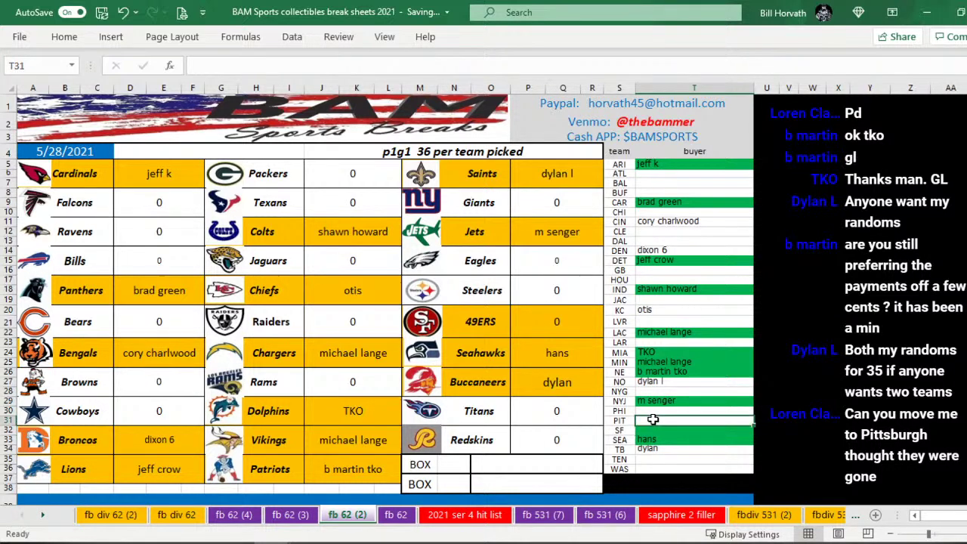
type("loren")
key("Return")
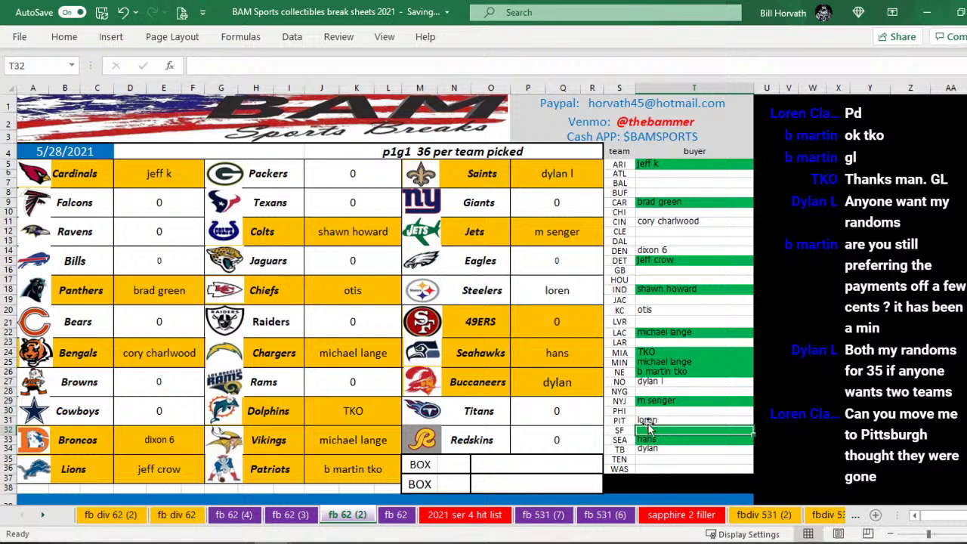
right_click(647, 420)
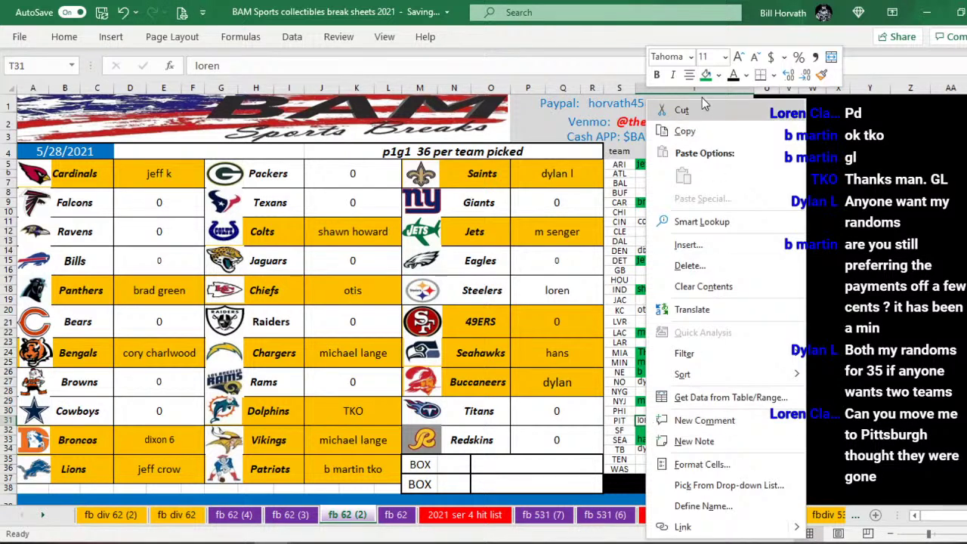
key("Escape")
Set the empty SF buyer cell's fill to No Fill.
left_click(659, 432)
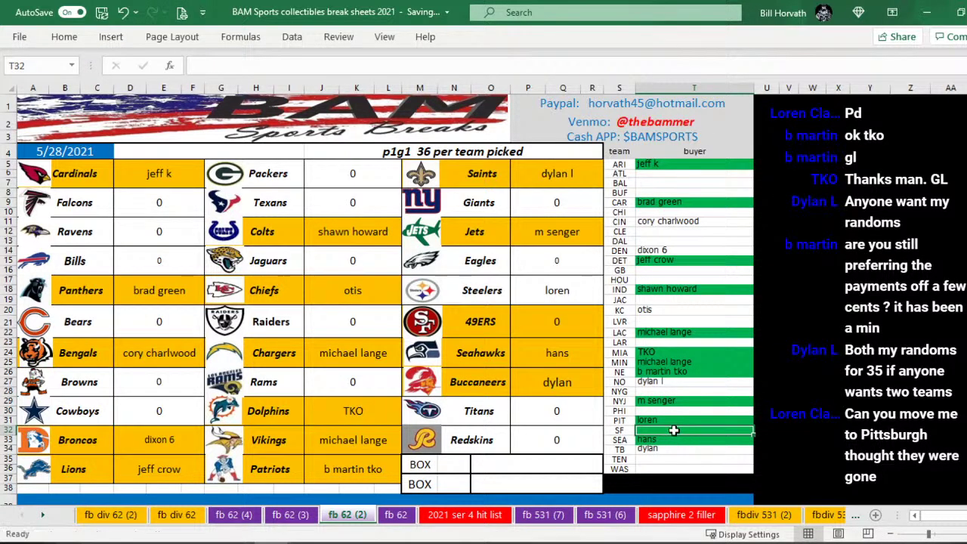
right_click(677, 432)
left_click(744, 472)
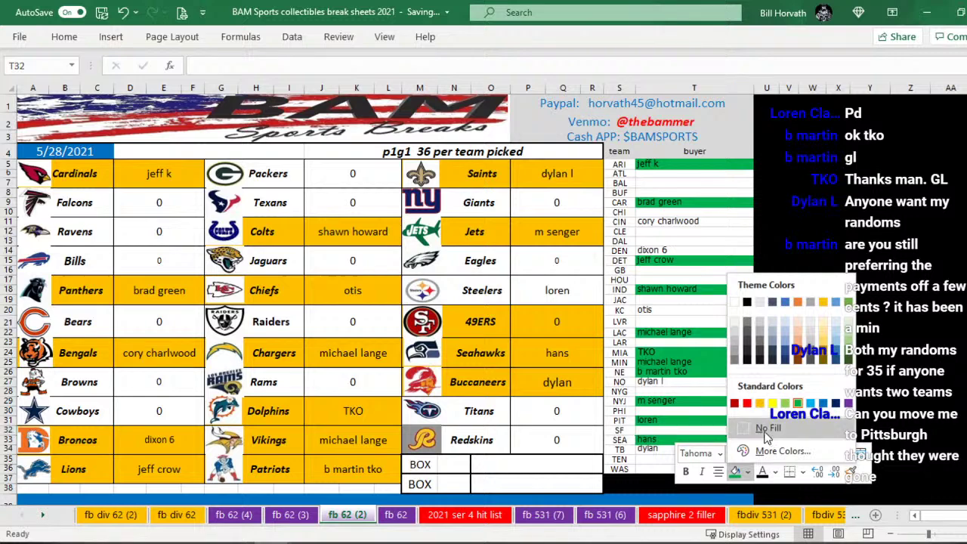
left_click(770, 439)
Fill the Steelers team and buyer cells gold.
left_click_drag(483, 290, 557, 290)
right_click(563, 290)
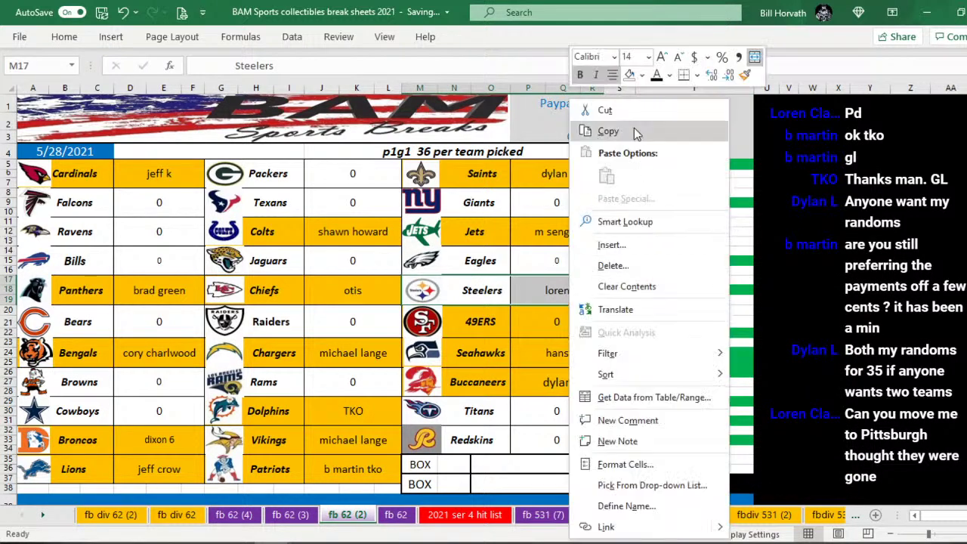
left_click(641, 75)
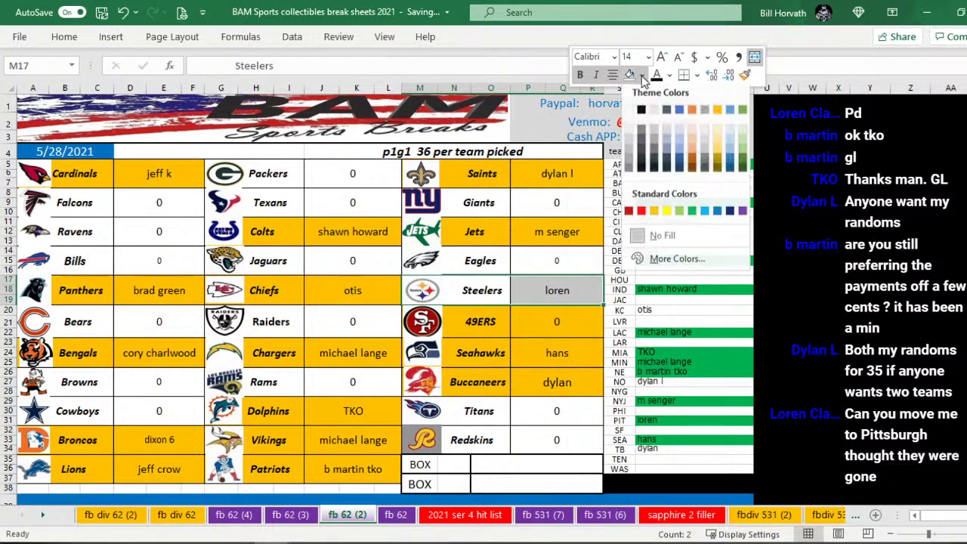
left_click(654, 218)
Remove the gold fill from the 49ERS team and buyer cells.
left_click_drag(501, 320, 556, 321)
right_click(557, 321)
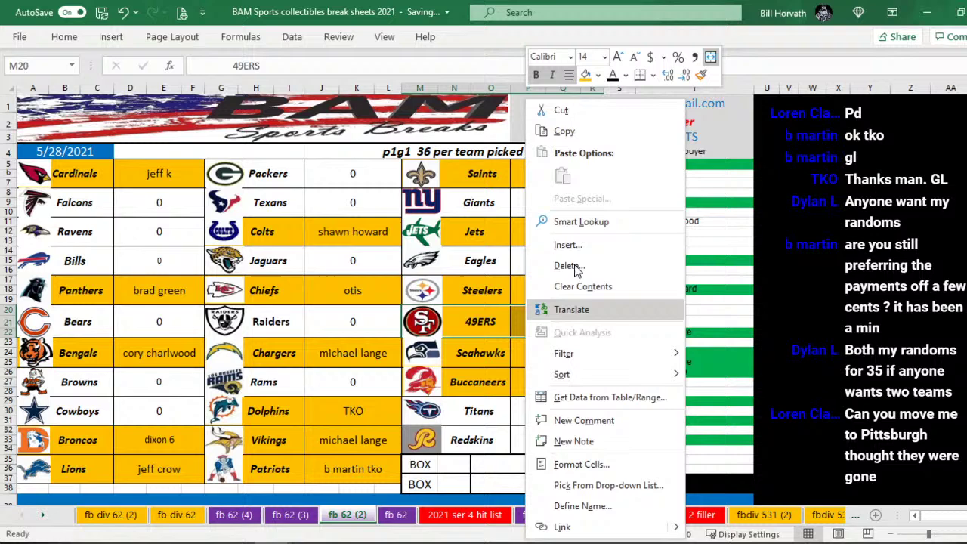
left_click(599, 75)
left_click(617, 237)
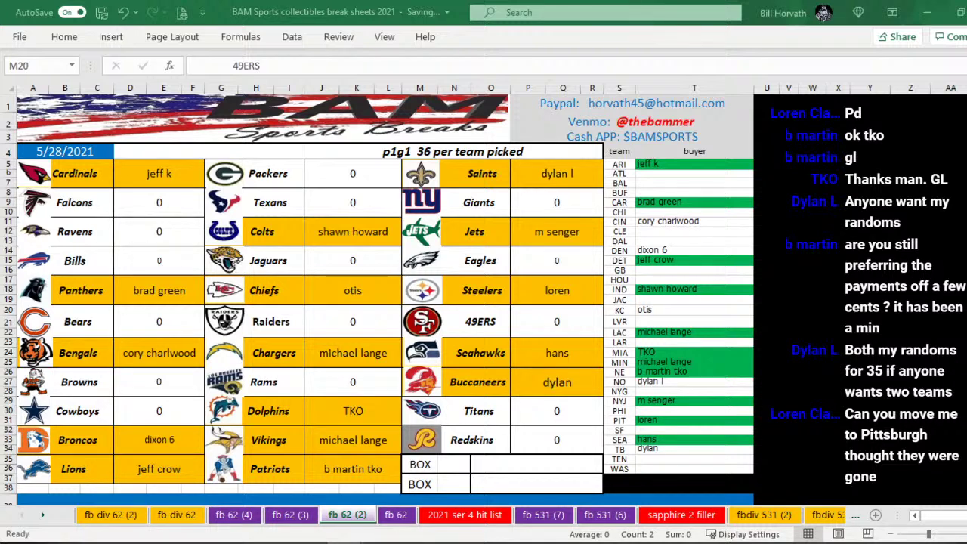
Fill the KC buyer cell T20 green.
left_click(648, 309)
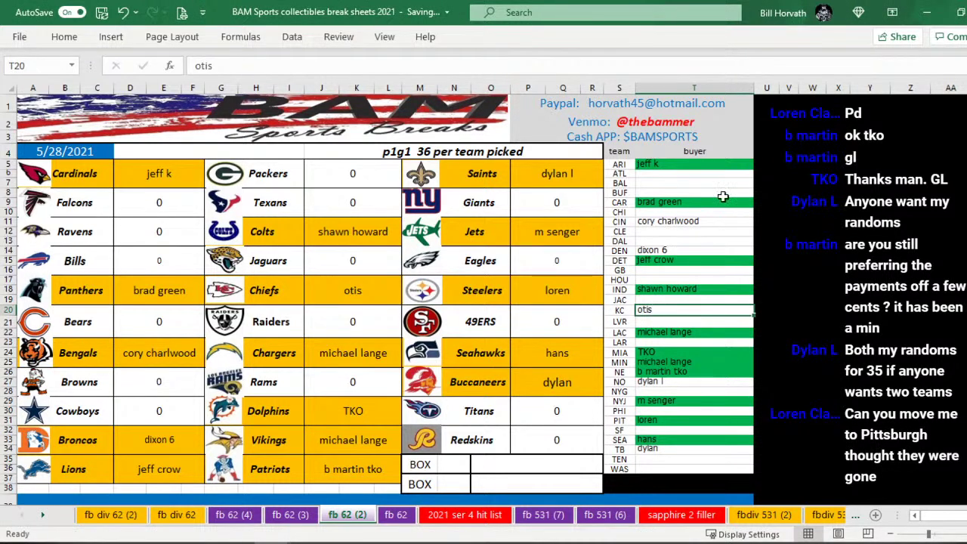
right_click(665, 309)
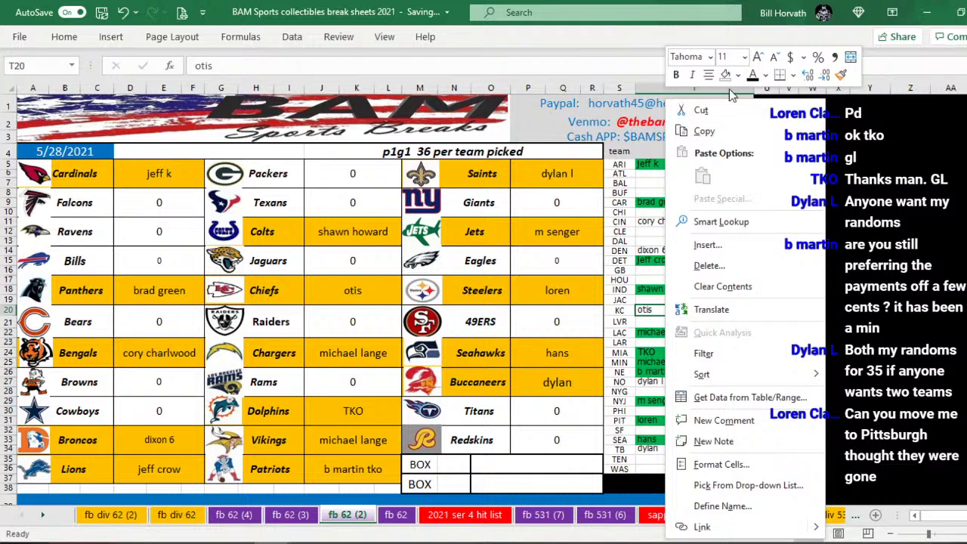
left_click(739, 75)
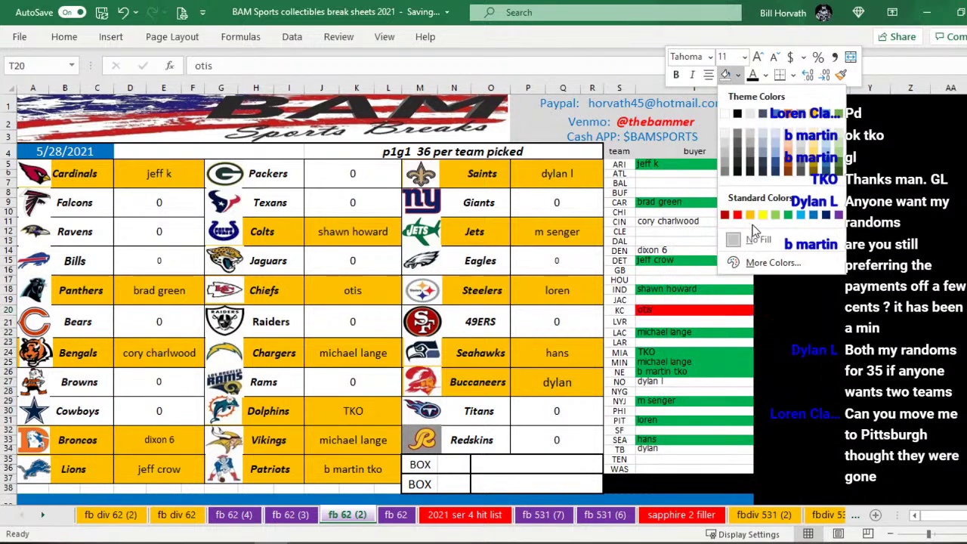
left_click(798, 217)
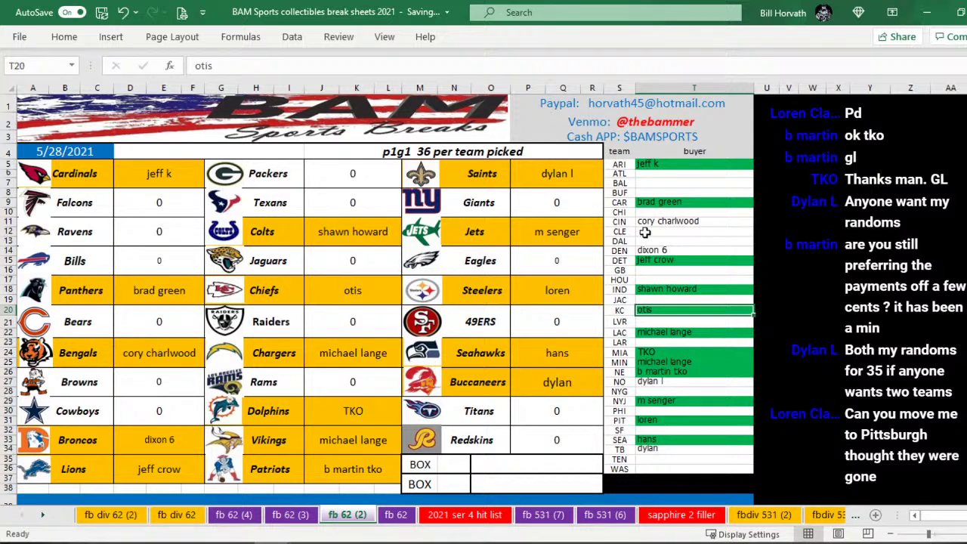
Fill the CIN, DEN, NO and TB buyer cells yellow.
left_click(679, 221)
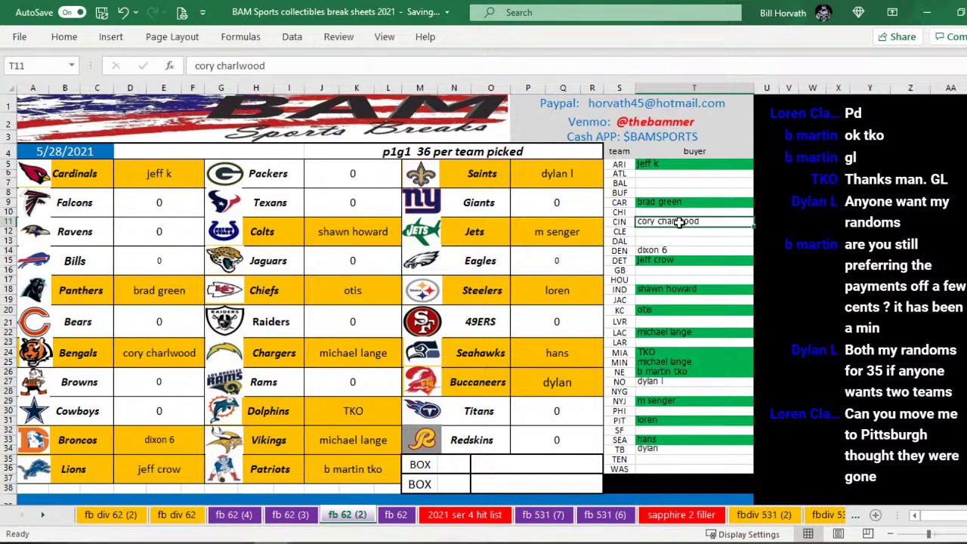
left_click(651, 250, "ctrl")
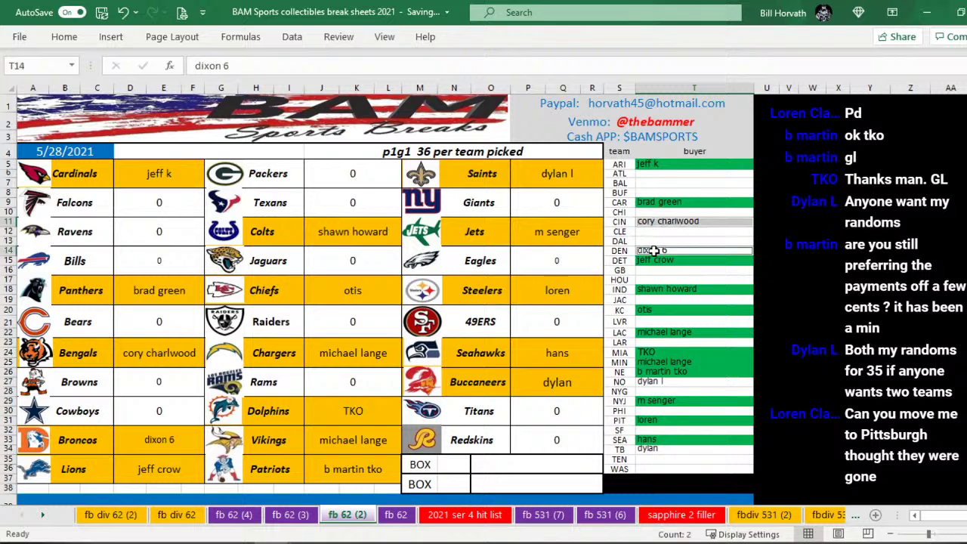
left_click(659, 448)
right_click(667, 382)
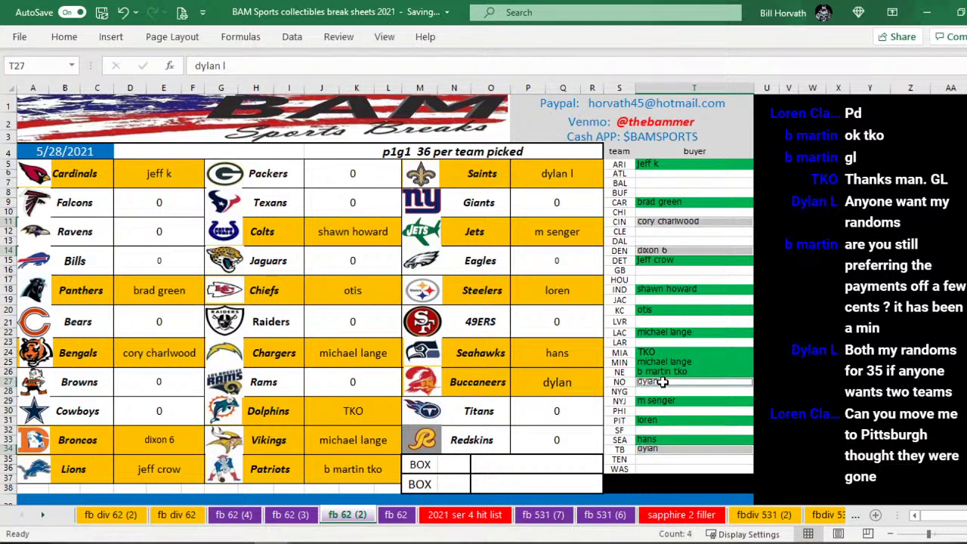
left_click(737, 77)
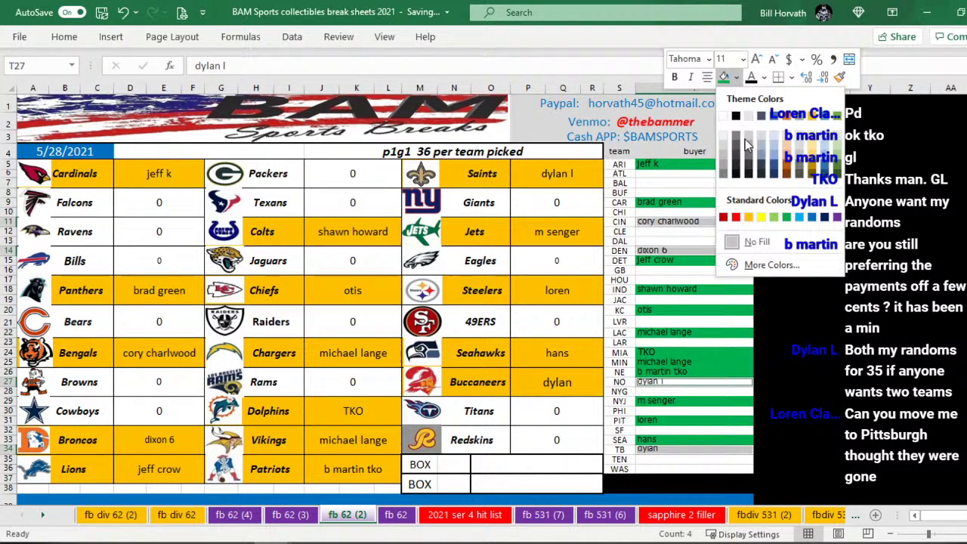
left_click(766, 198)
Copy the whole buyer column T5:T36, ARI through WAS.
left_click_drag(669, 166, 683, 470)
right_click(663, 301)
left_click(703, 125)
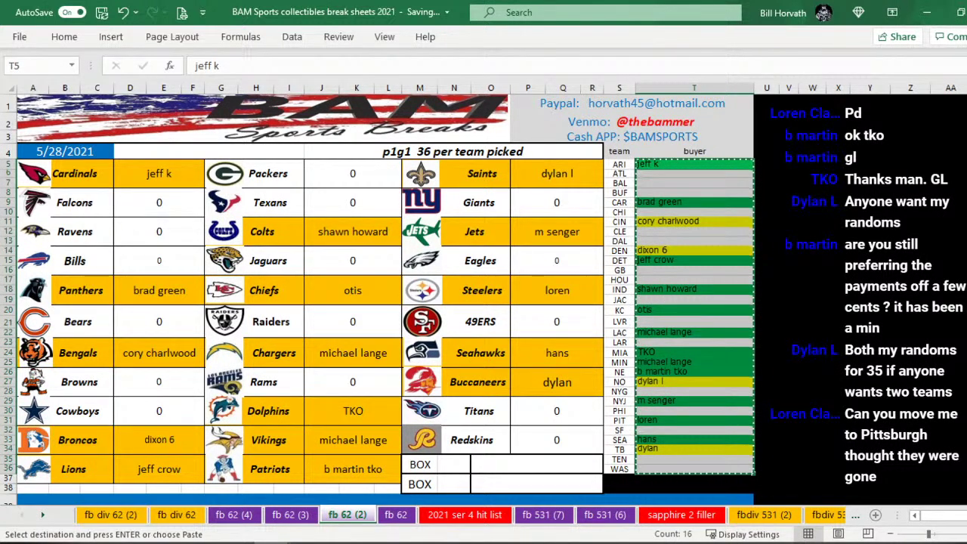
Start a new giveaway in RANDOM.ORG and paste the 16 buyer names as entries.
key("alt+Tab")
left_click_drag(280, 71, 459, 71)
left_click(317, 463)
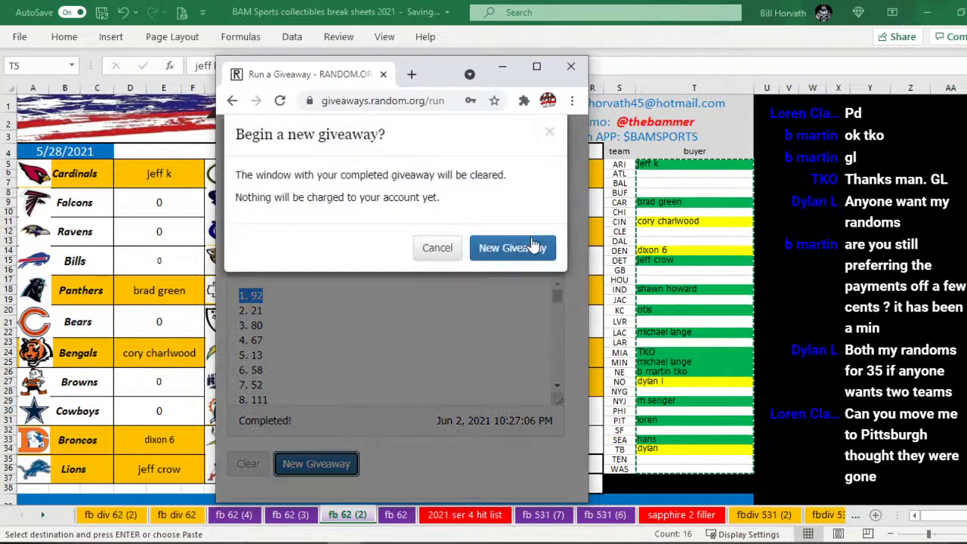
left_click(530, 254)
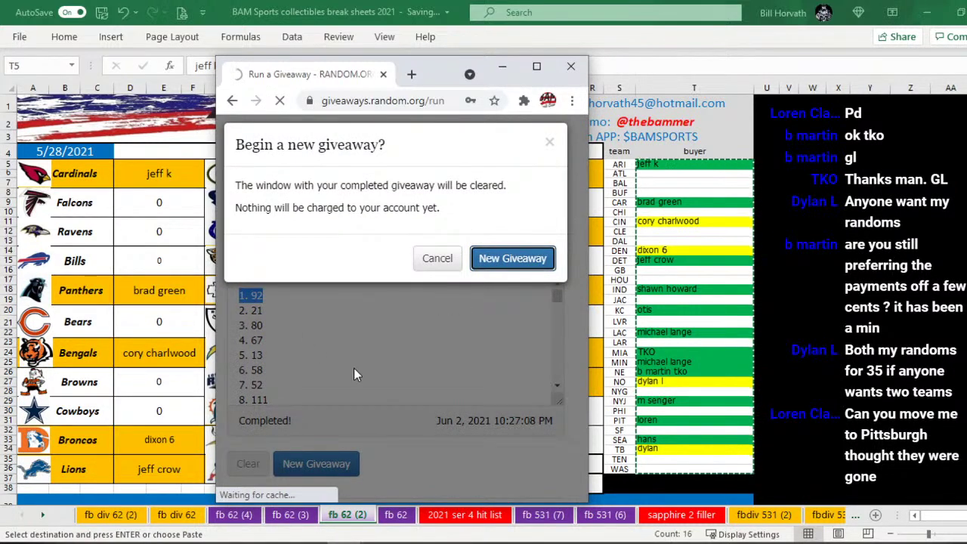
left_click(378, 315)
right_click(377, 315)
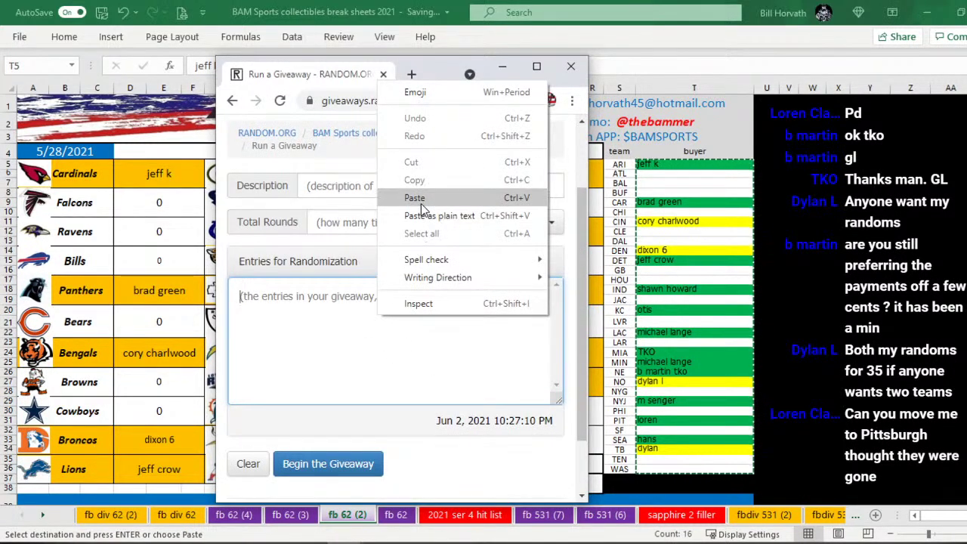
left_click(420, 202)
Name the giveaway 'lid 2', set 5 total rounds, and begin it.
scroll(360, 338, "up", 10)
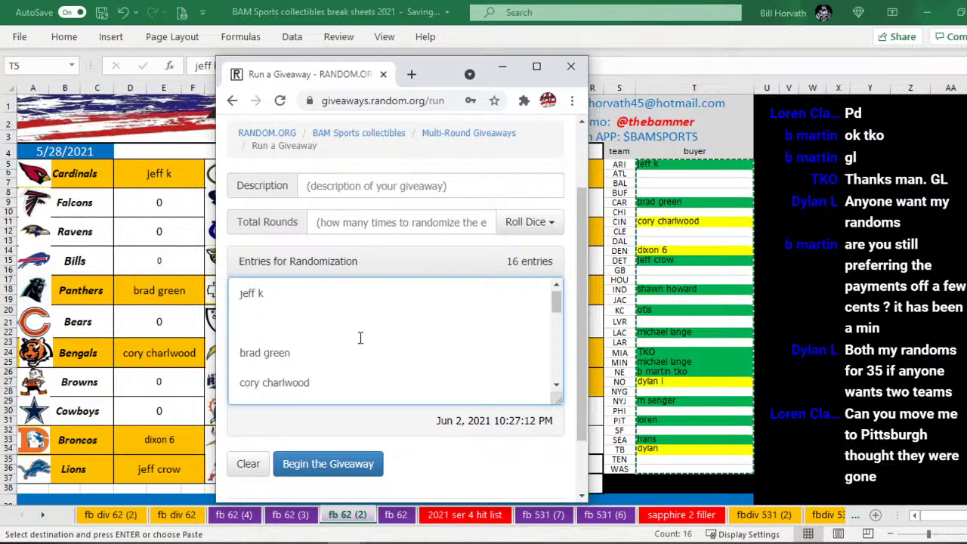
left_click(364, 186)
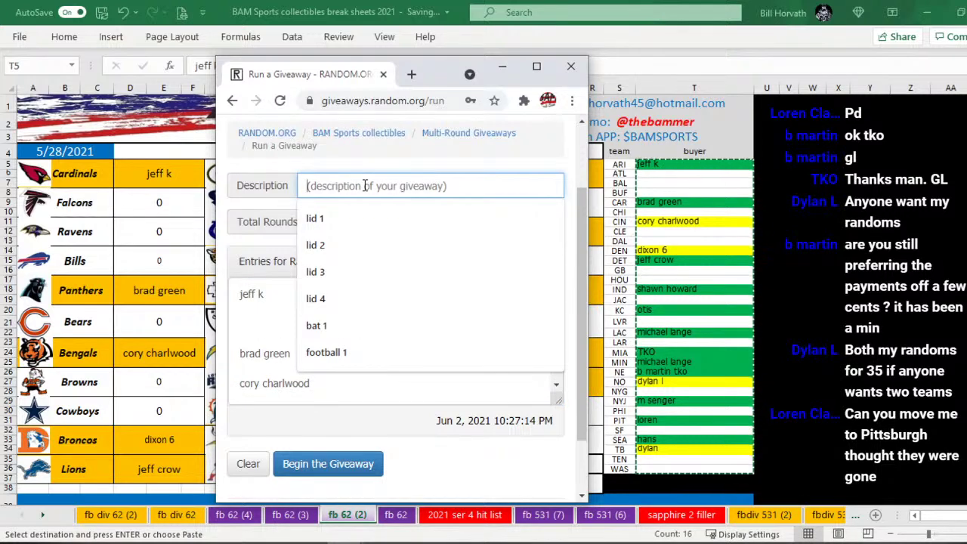
type("lid 2")
left_click(342, 218)
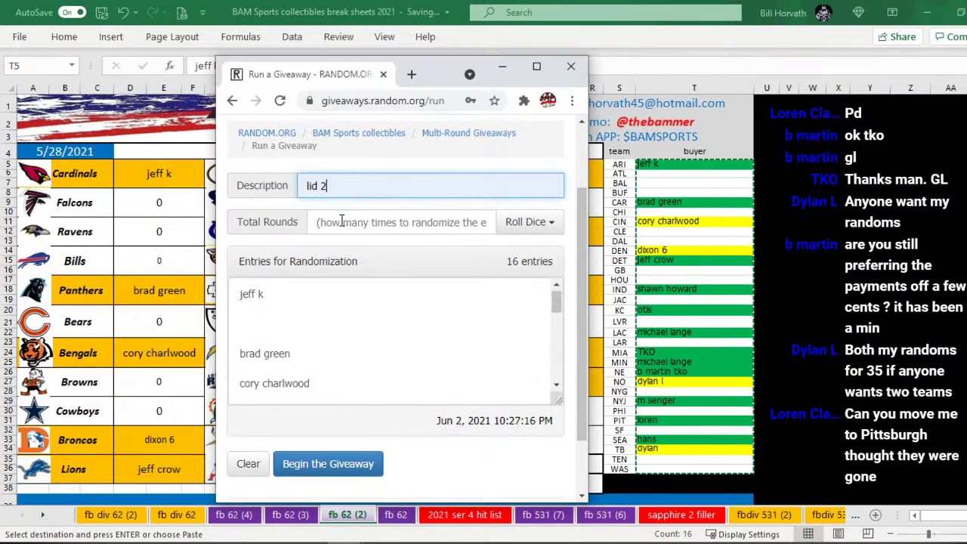
left_click(341, 221)
left_click(327, 255)
left_click(328, 464)
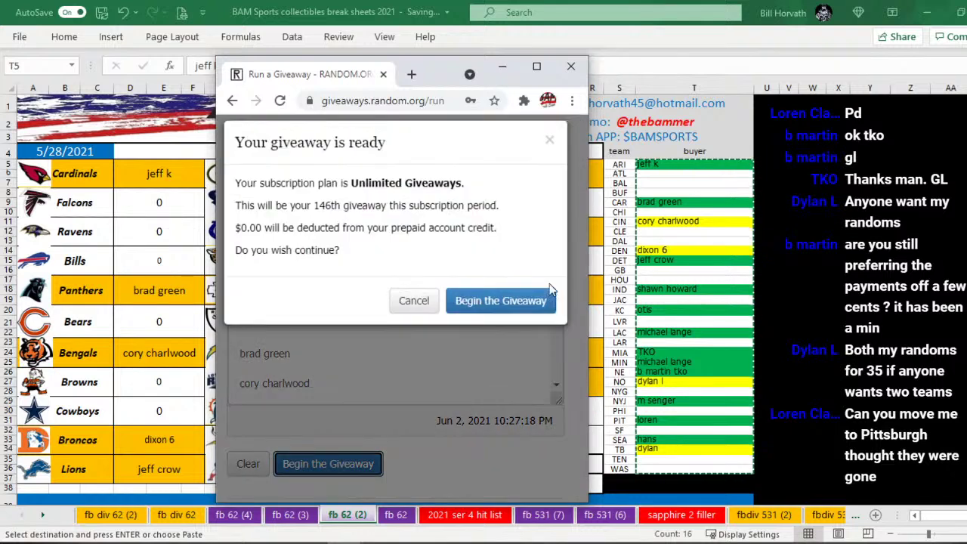
left_click(529, 300)
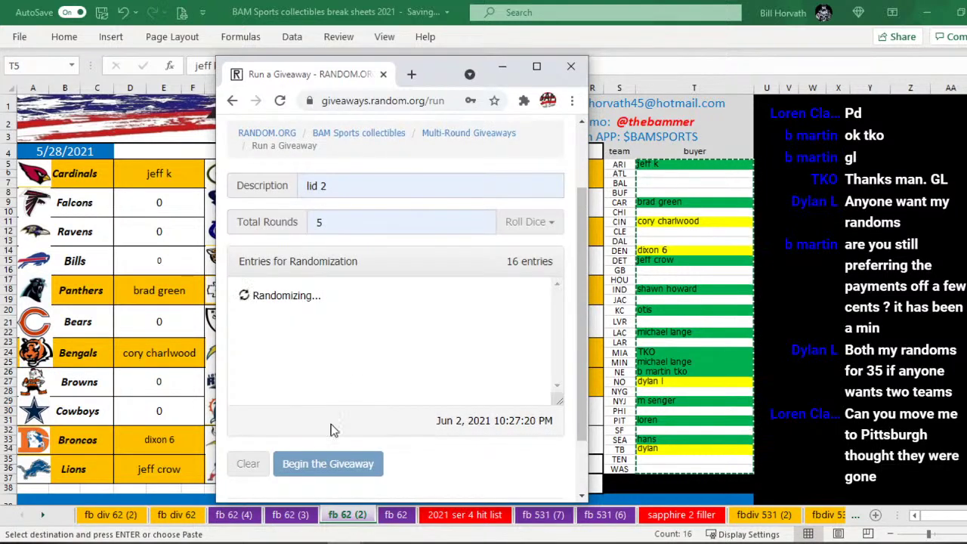
Run the remaining rounds through round 5 and enlarge the results list.
left_click(309, 463)
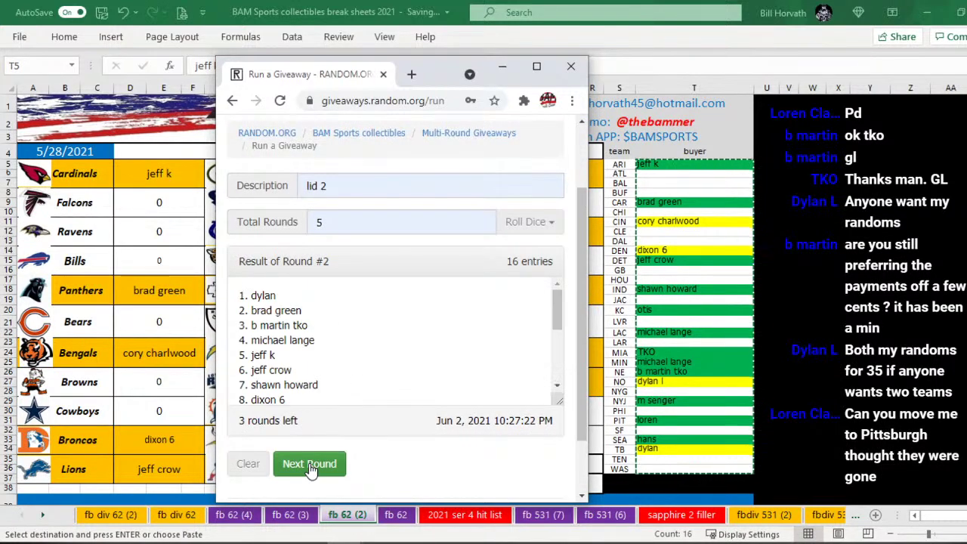
left_click(309, 466)
left_click(309, 465)
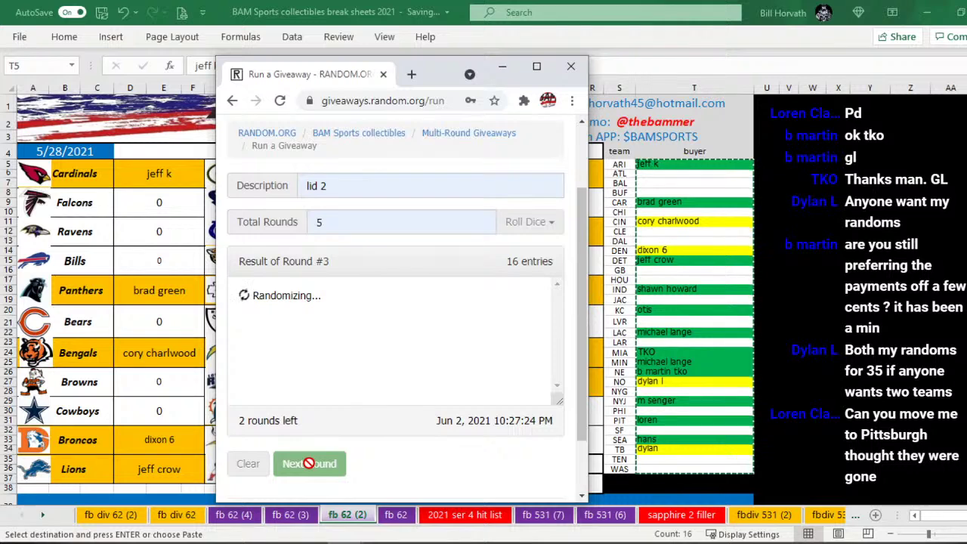
left_click(310, 463)
left_click_drag(557, 400, 436, 491)
Place the browser and spreadsheet side by side, leaving the top buyer cell unchanged.
left_click_drag(453, 74, 837, 55)
double_click(332, 12)
left_click_drag(332, 11, 286, 25)
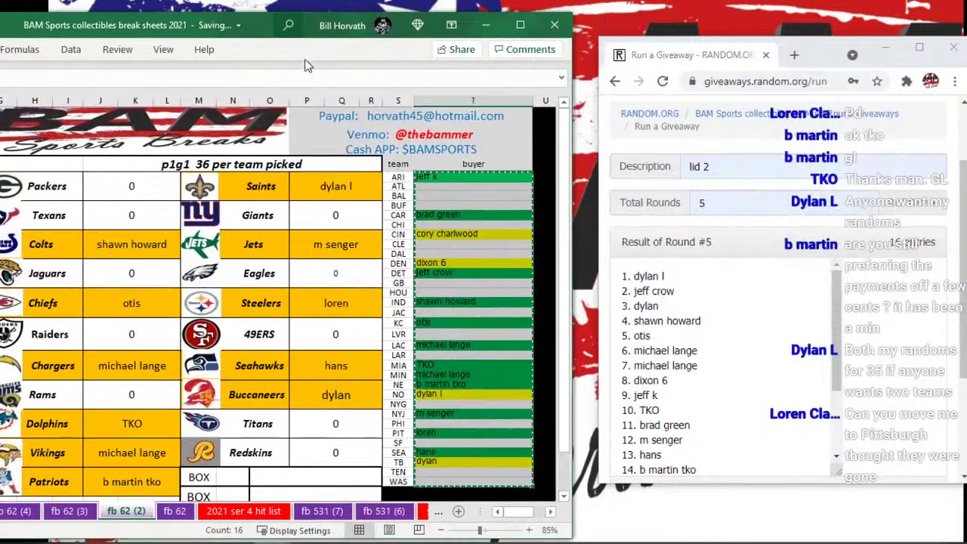
left_click(441, 184)
key("BackSpace")
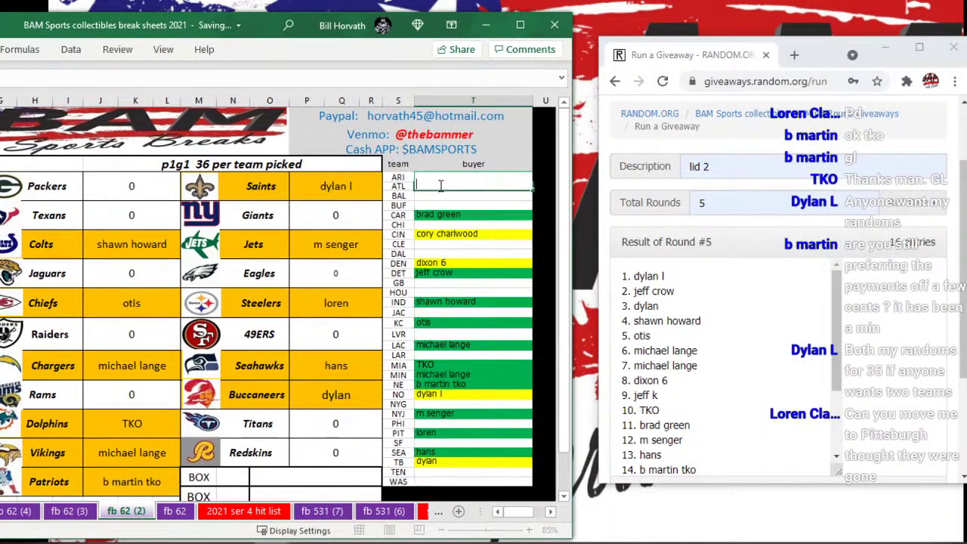
type("dylan l")
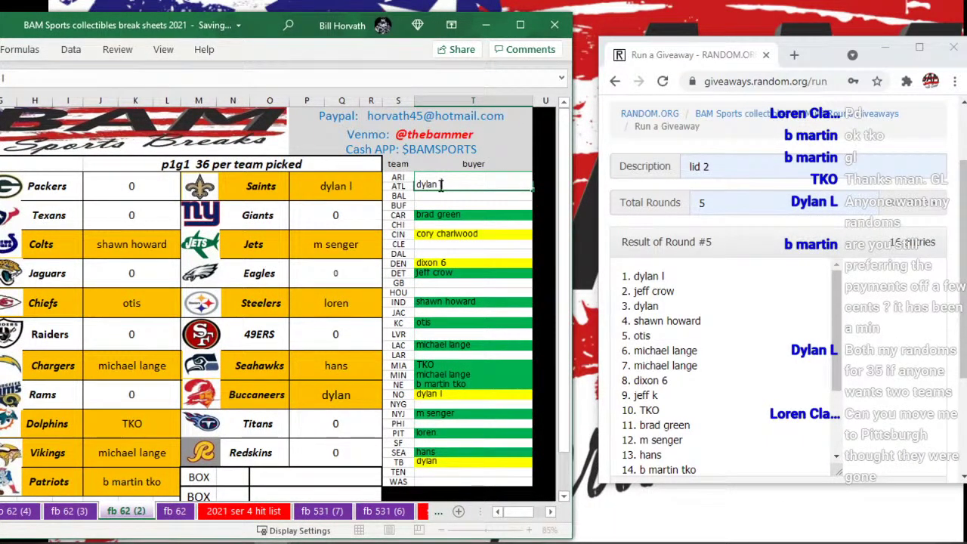
key("Escape")
Enter buyer names for BAL, BUF and CHI, clearing the CAR buyer cell.
double_click(440, 187)
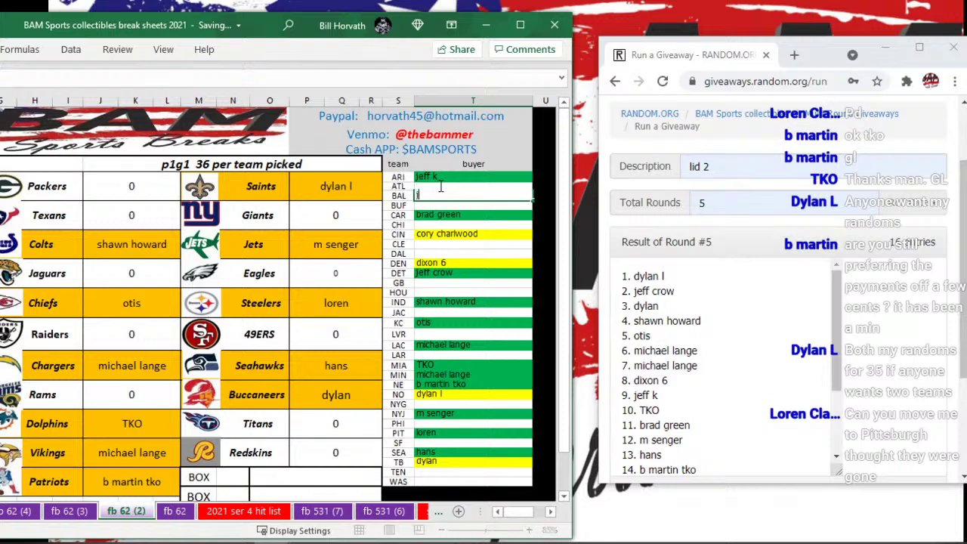
key("BackSpace")
key("BackSpace")
key("BackSpace")
type("crow")
key("Return")
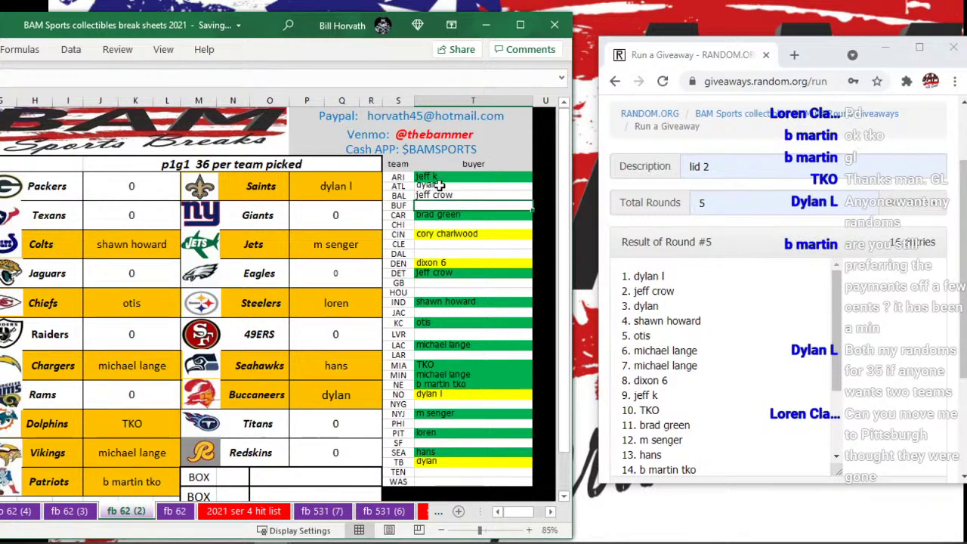
type("dy")
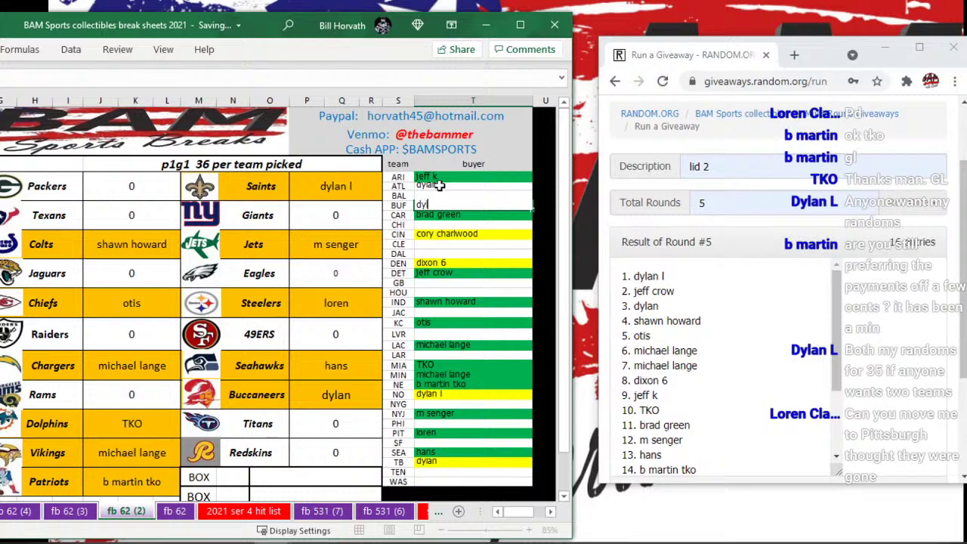
type("lan")
key("Return")
key("Delete")
key("Down")
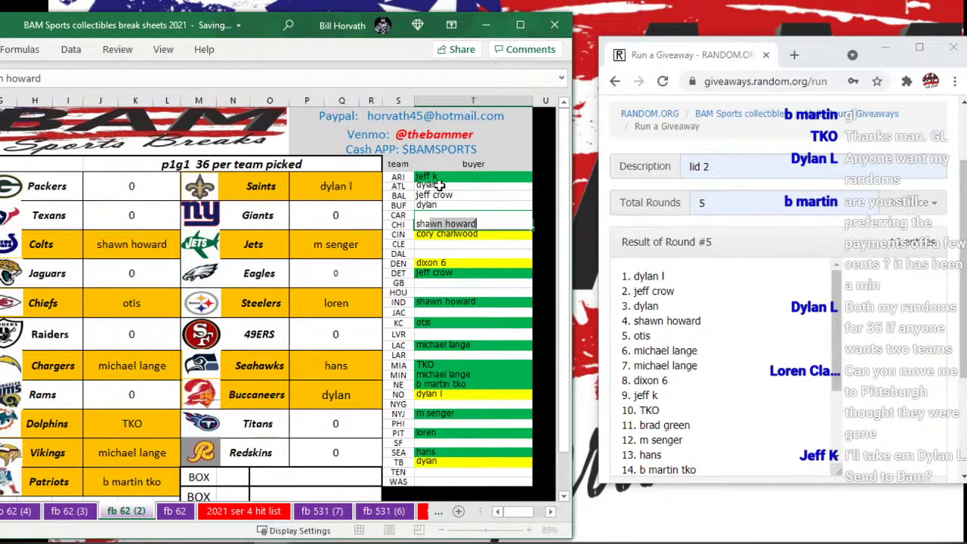
key("Return")
key("Down")
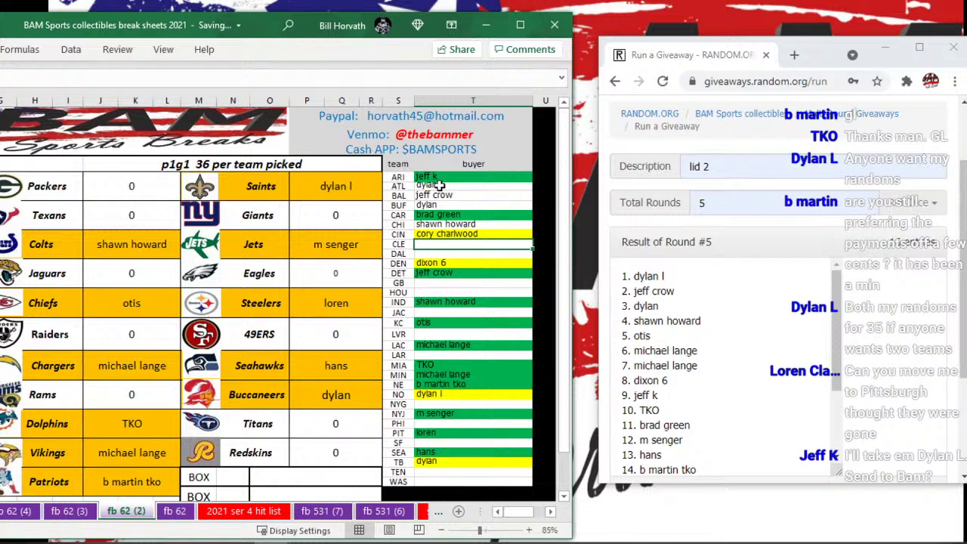
Enter buyer names for CLE, DAL, GB, HOU and JAC.
type("otis")
key("Return")
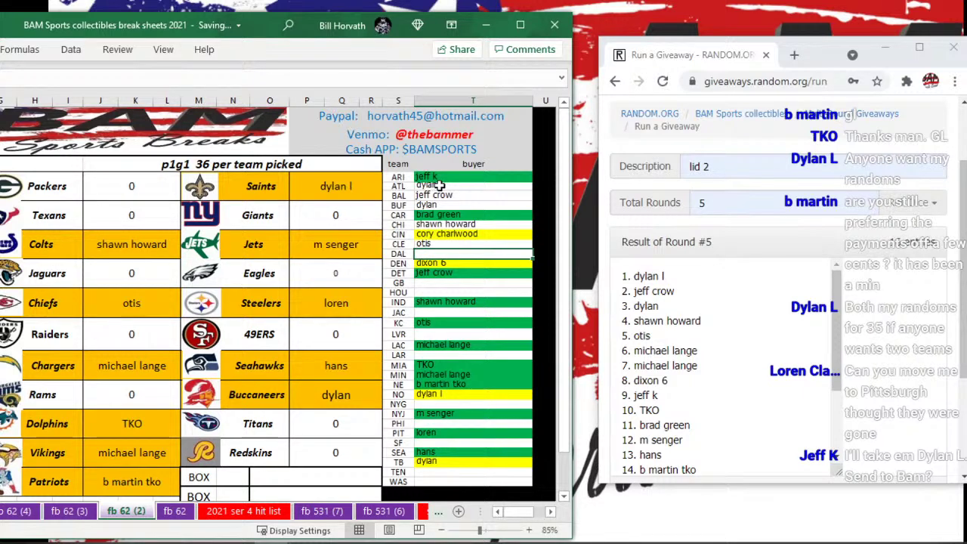
type("mi")
key("Return")
key("Down")
key("Down")
type("mi")
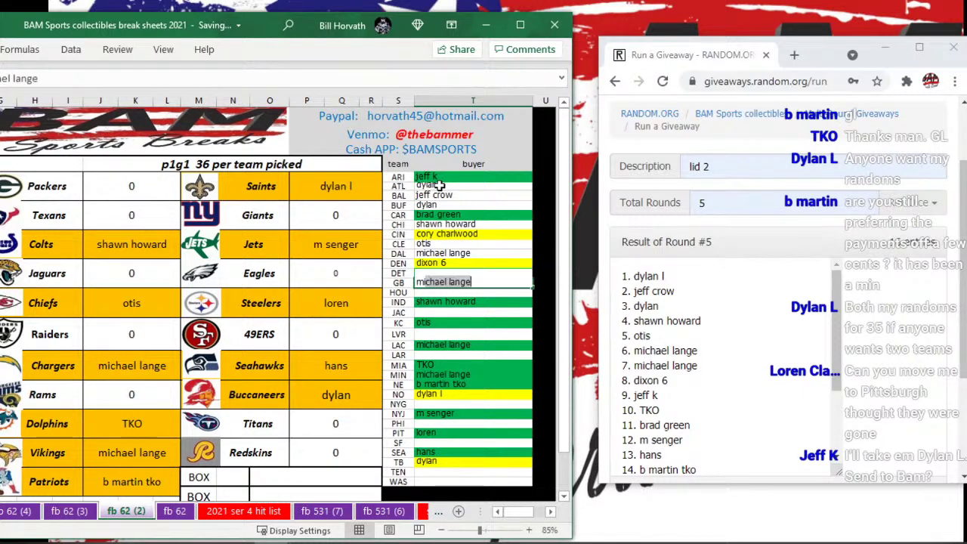
key("Return")
type("dixon 6")
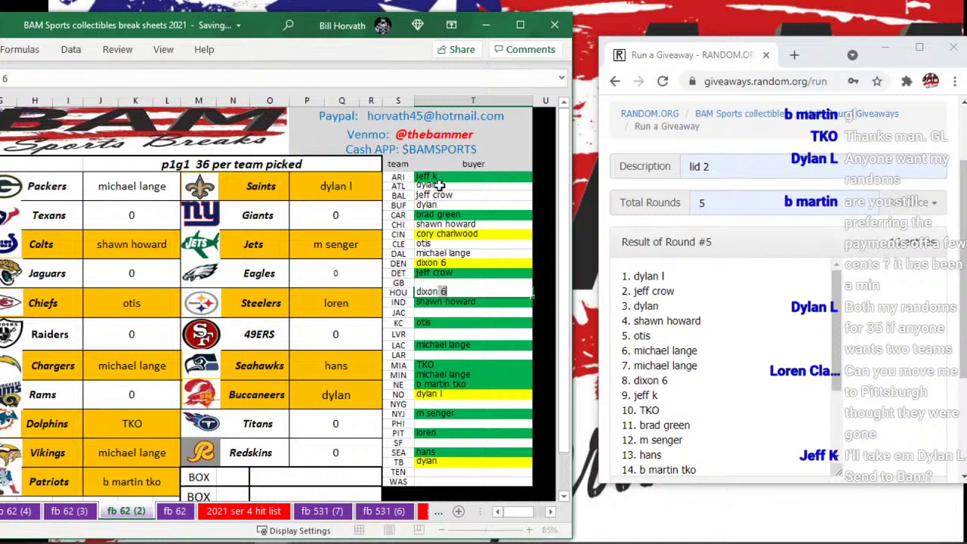
key("Return")
key("Return")
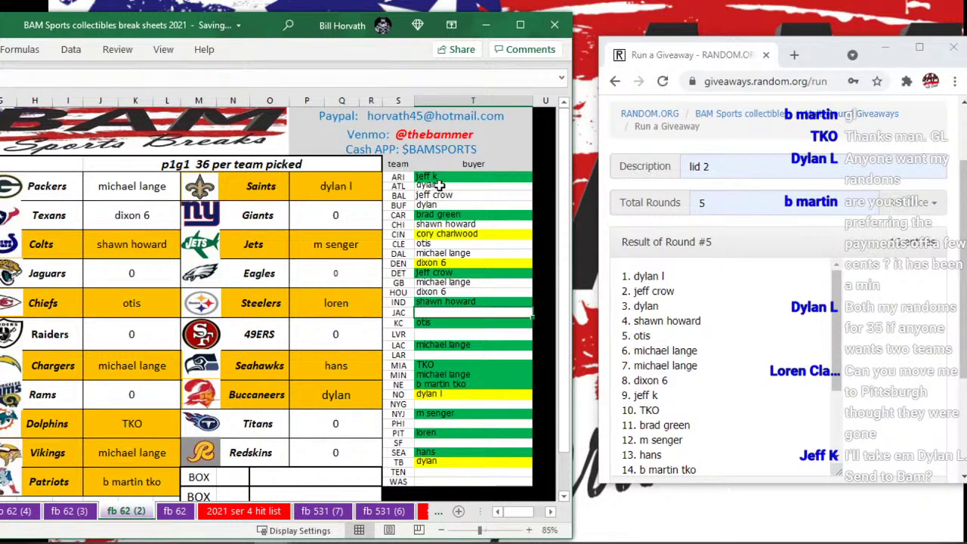
type("jeff")
key("Return")
type("k")
key("Return")
key("Return")
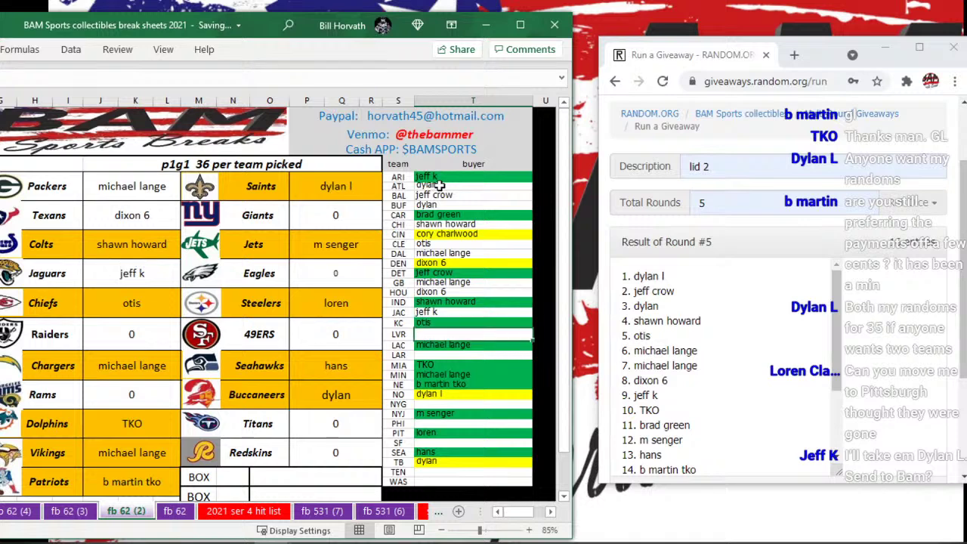
Enter buyer names for LVR, LAR, NYG and PHI, plus a shared SF buyer.
type("tko")
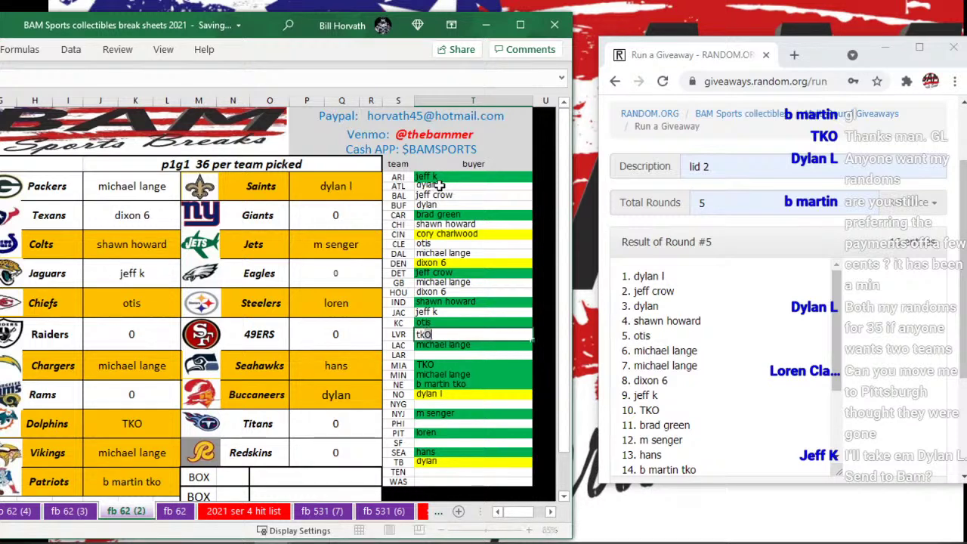
key("Return")
key("Return")
key("Return")
key("Return")
key("Return")
key("Return")
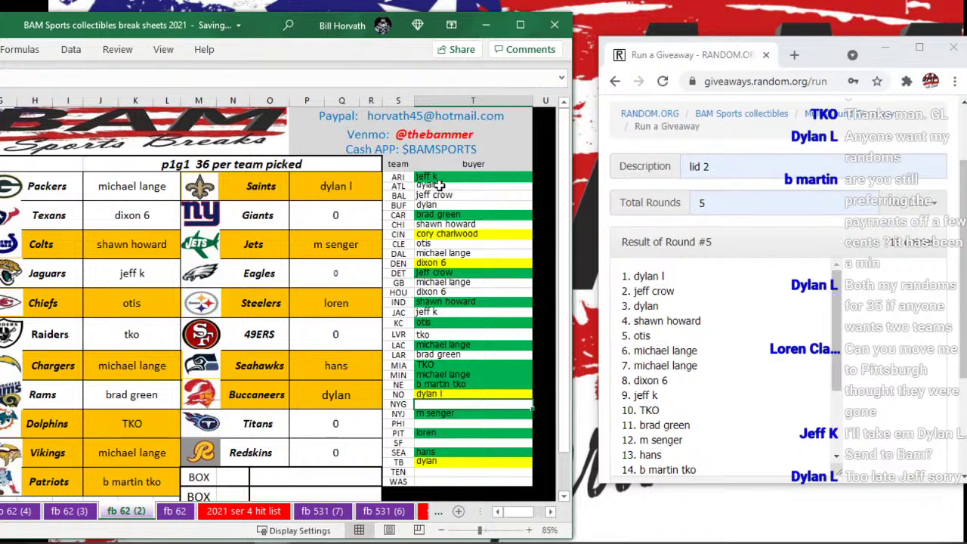
type("m senger")
key("Return")
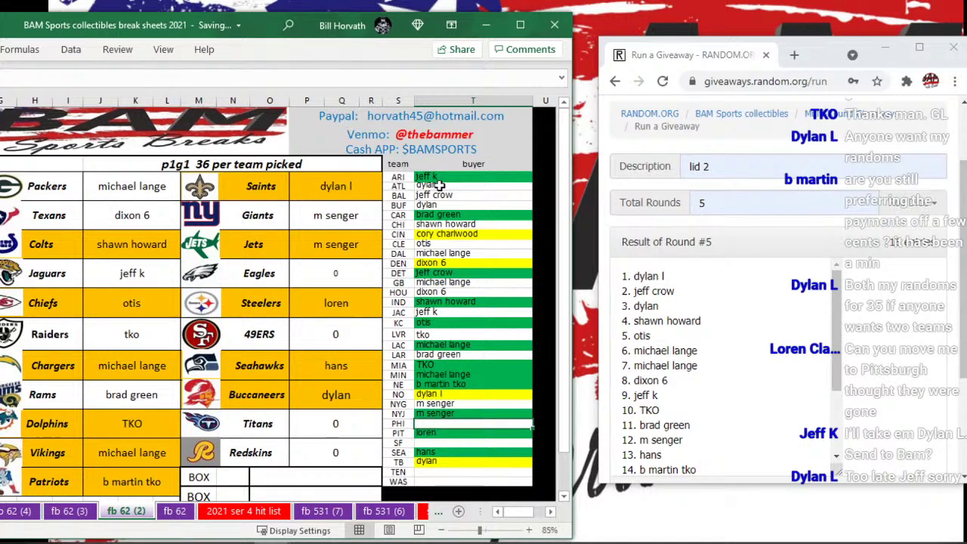
type("hans")
key("Return")
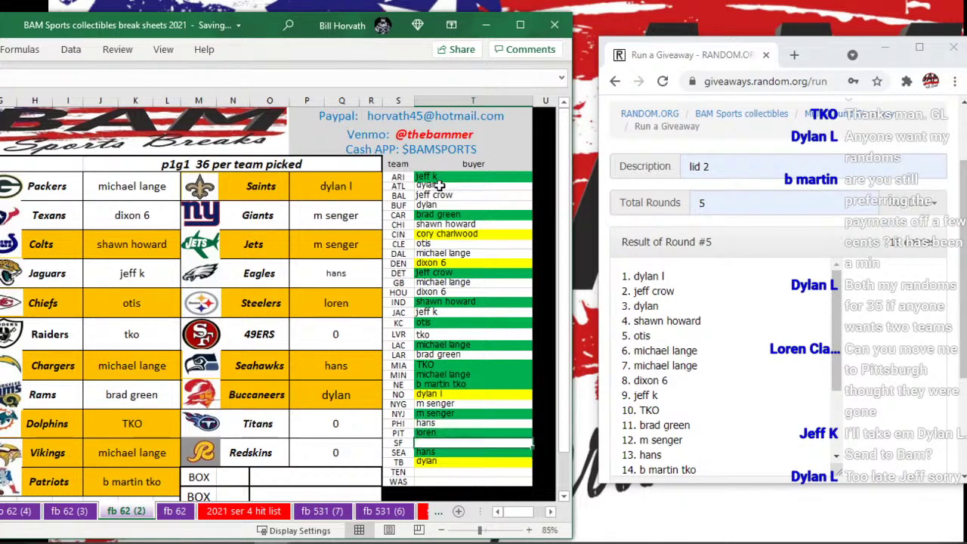
type("tko")
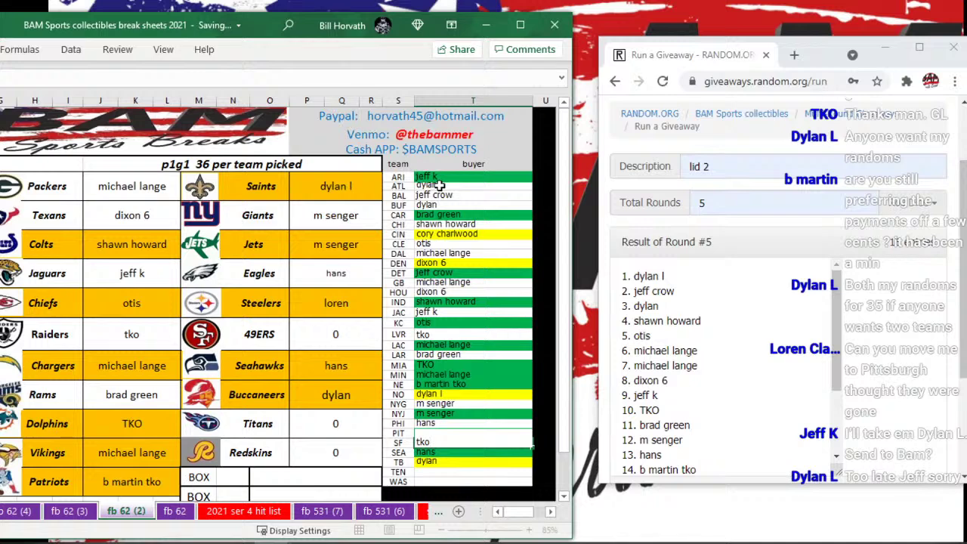
type(" / bm")
key("BackSpace")
type("bm")
key("Return")
key("Return")
key("Return")
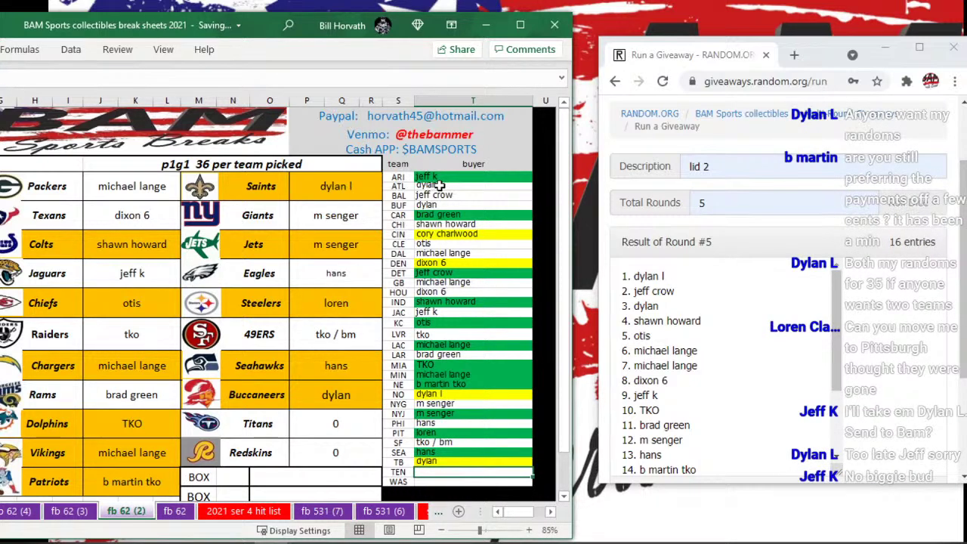
Enter buyer names for the TEN and WAS teams.
left_click_drag(836, 332, 837, 389)
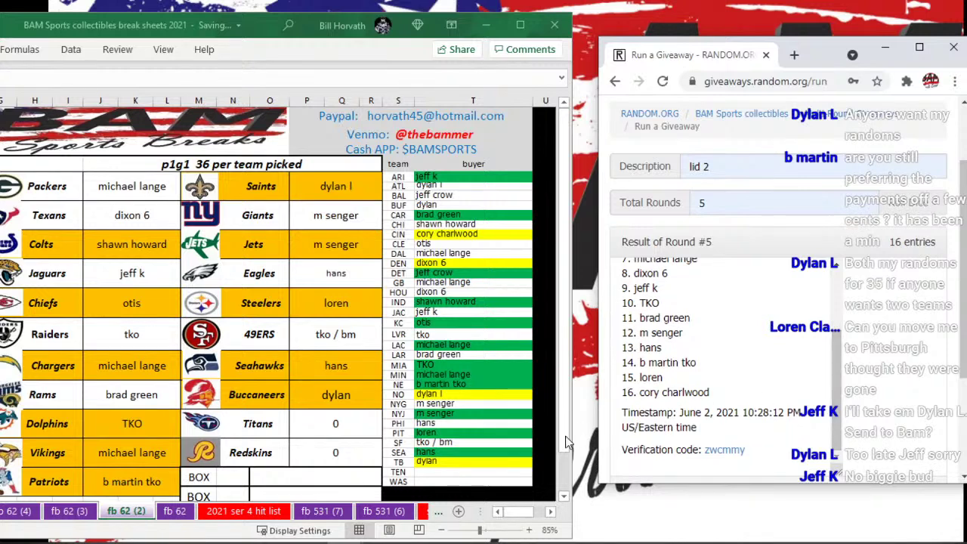
left_click(456, 476)
type("loren")
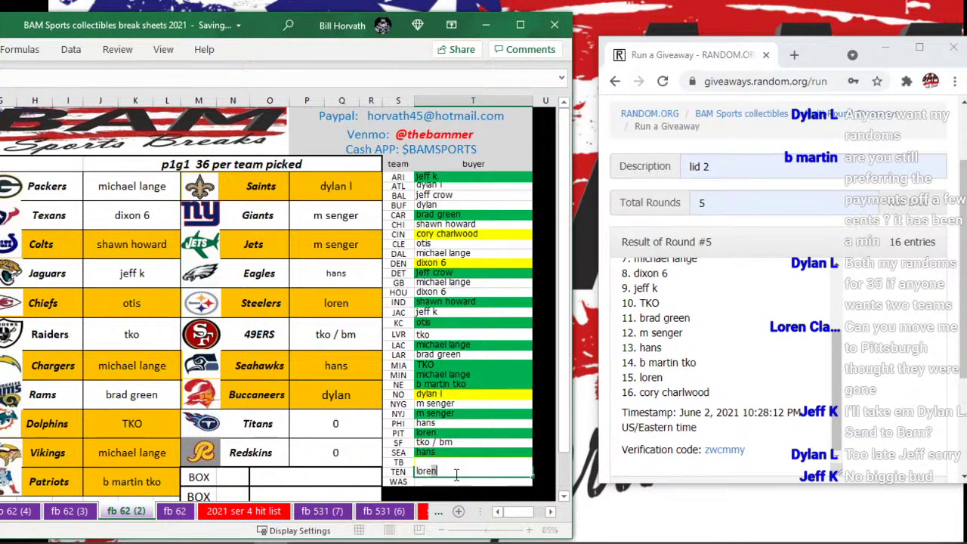
key("Return")
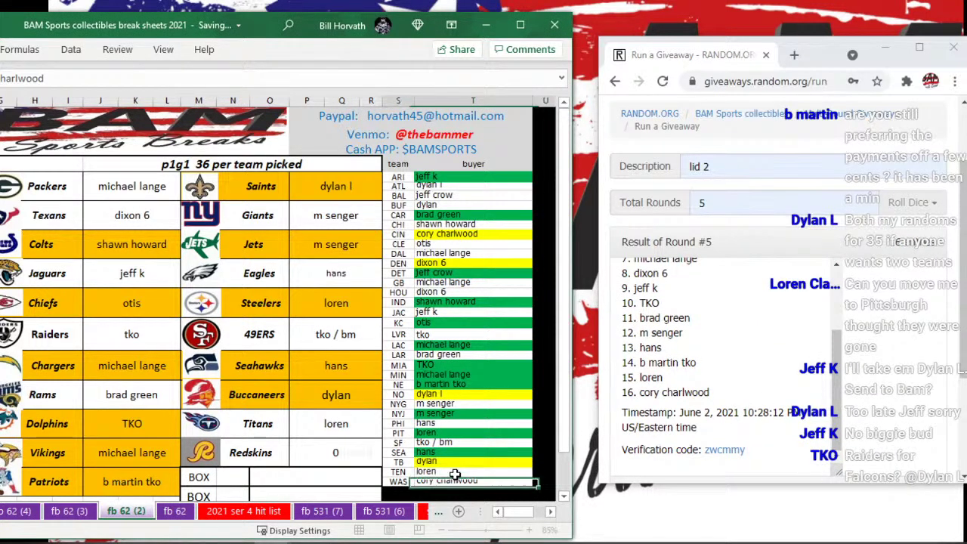
key("Return")
Minimize the giveaway browser window and maximize the Excel break sheet.
left_click_drag(801, 46, 779, 15)
left_click(863, 16)
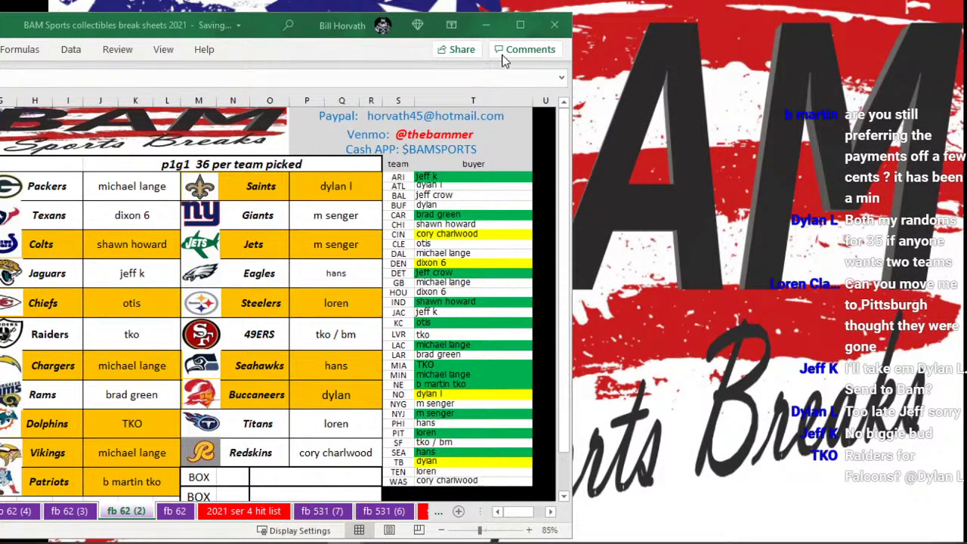
left_click(520, 25)
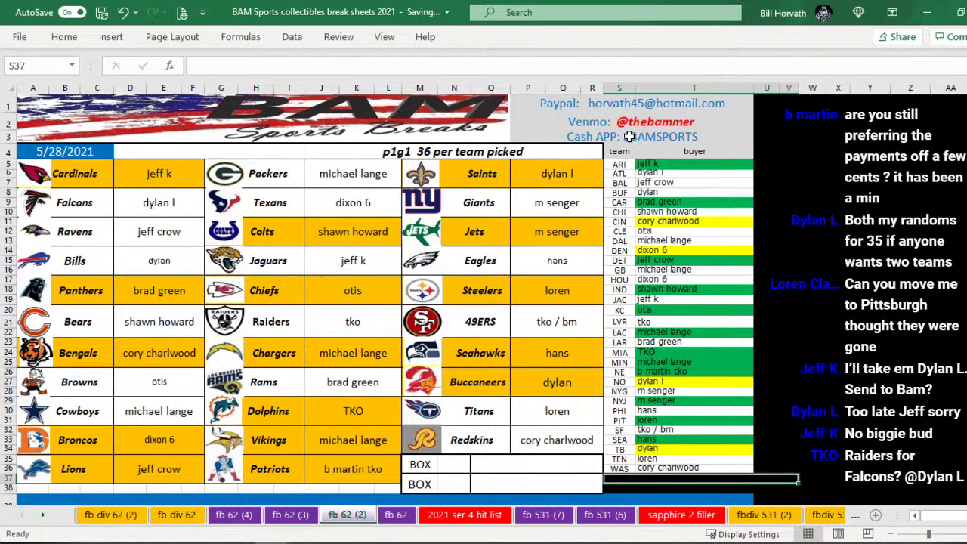
Change the HOU and CIN buyer cells (T14, T11) from yellow to green fill.
left_click_drag(674, 259, 674, 250)
right_click(674, 250)
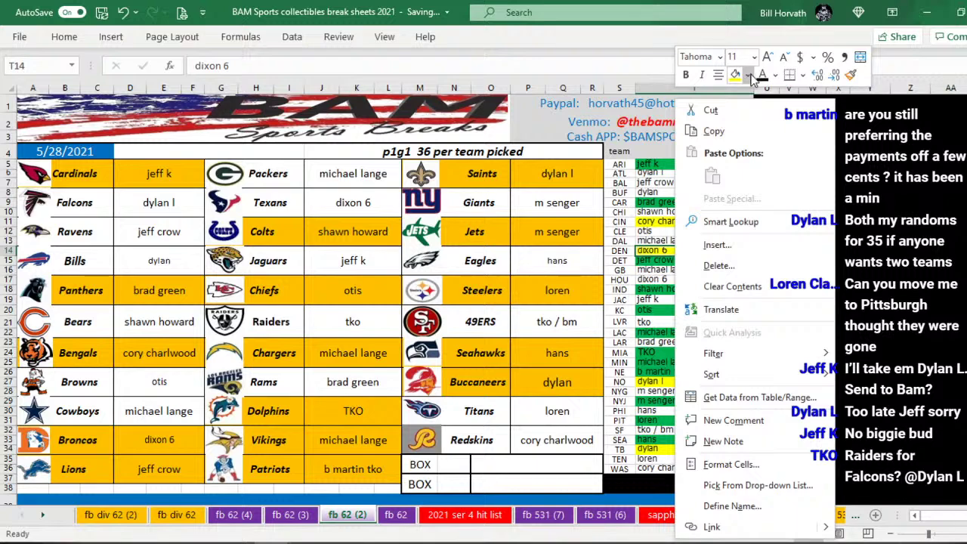
left_click(747, 75)
left_click(796, 215)
right_click(662, 220)
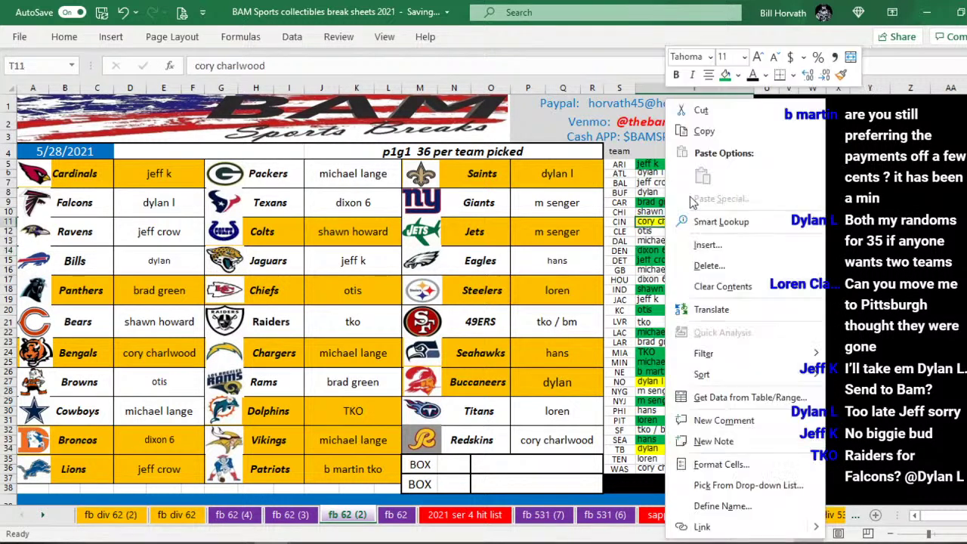
left_click(727, 80)
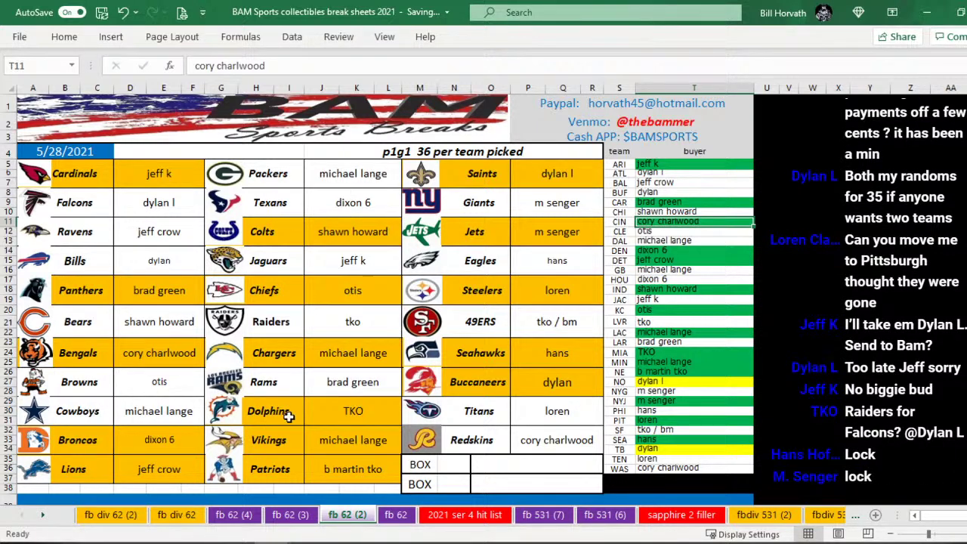
Fill the Giants and Eagles buyer cells gold.
left_click(502, 256)
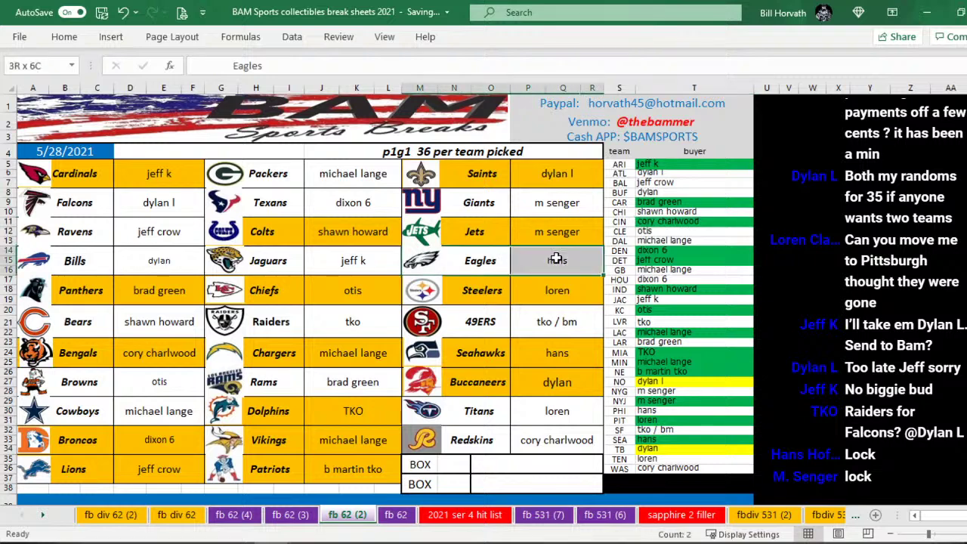
left_click(491, 204, "ctrl")
right_click(534, 201)
left_click(607, 77)
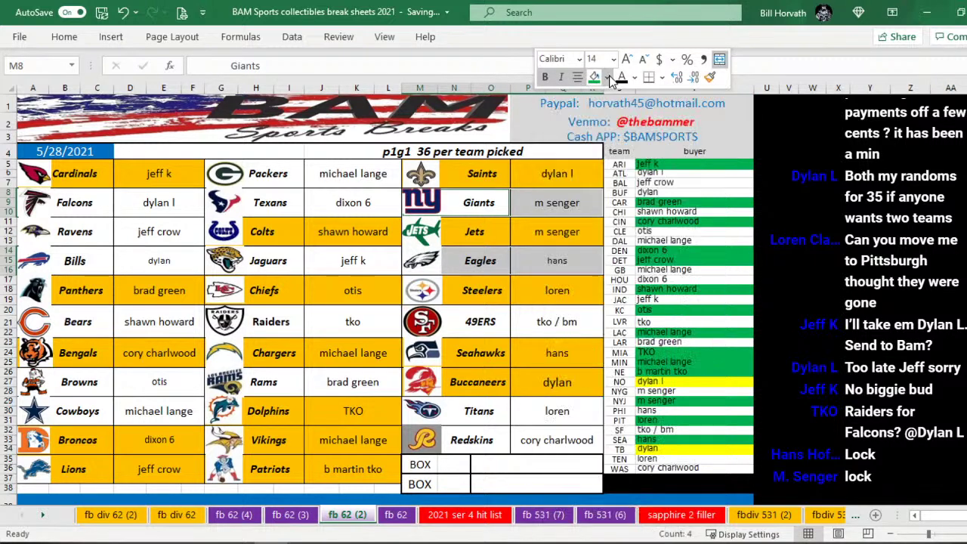
left_click(621, 216)
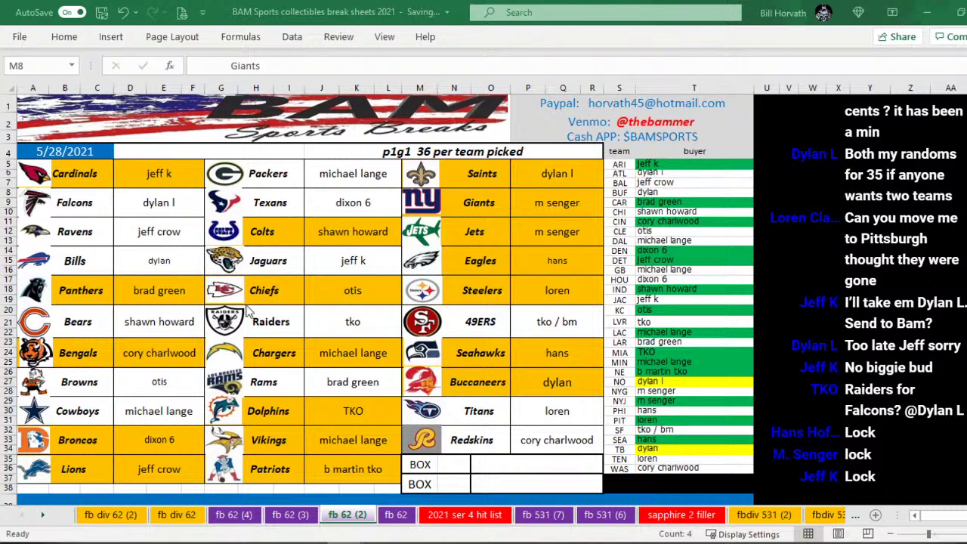
Paste the gold formatting onto the Jaguars buyer cell J14, then select the NO buyer cell.
left_click_drag(278, 261, 363, 262)
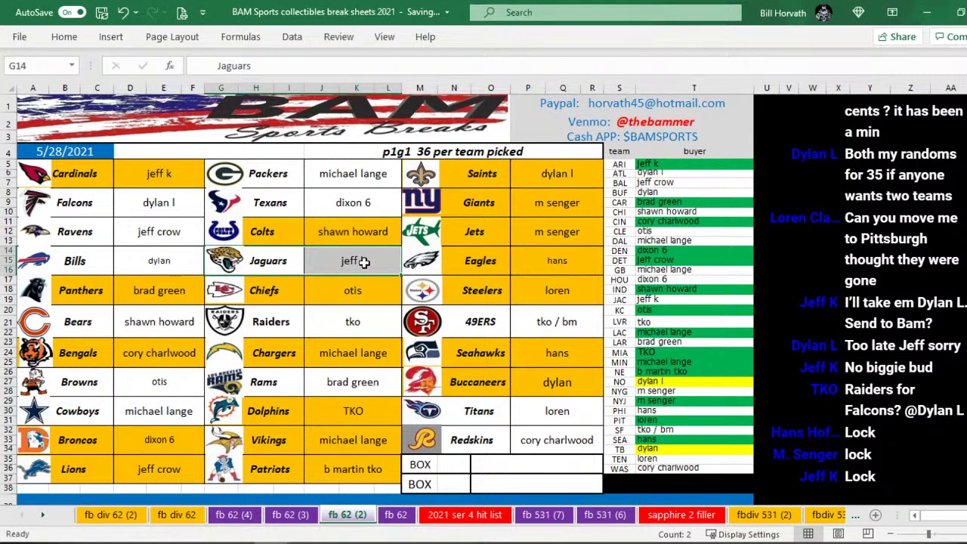
right_click(363, 261)
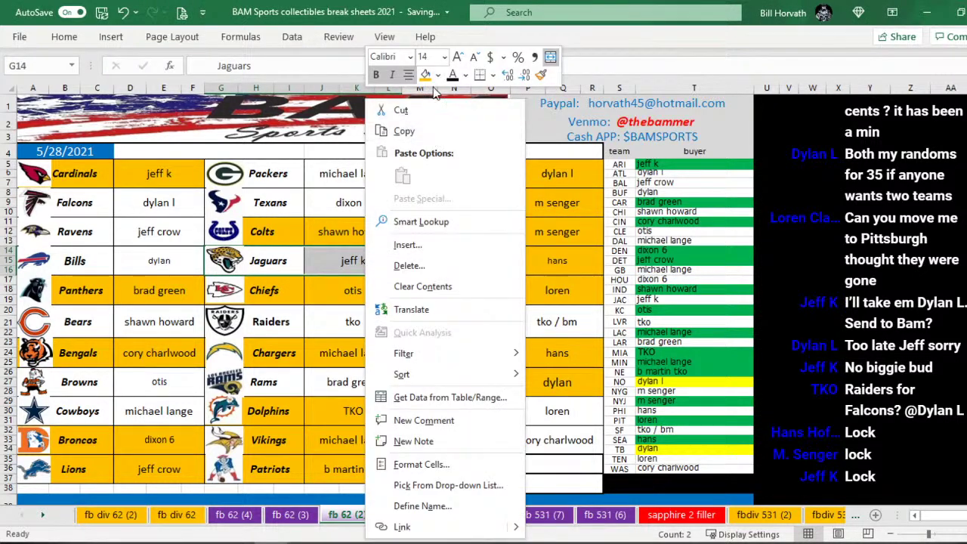
left_click(432, 154)
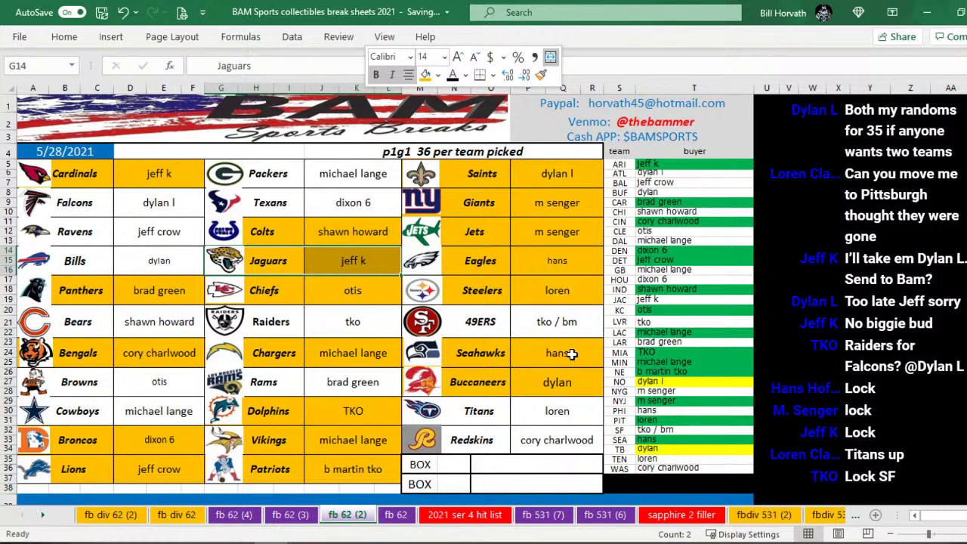
left_click(680, 381)
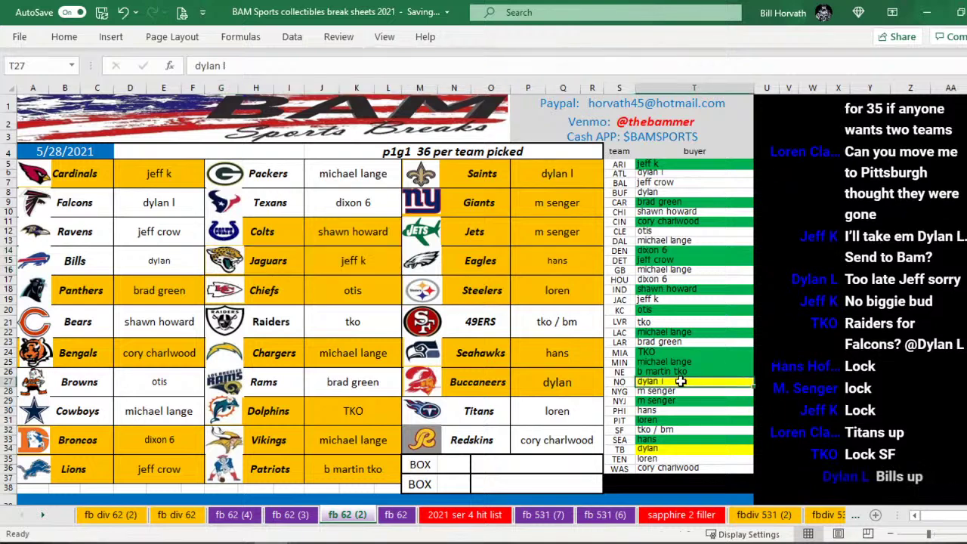
Give the NO and TB buyer cells (T27, T34) a green fill.
left_click(678, 450, "ctrl")
right_click(678, 450)
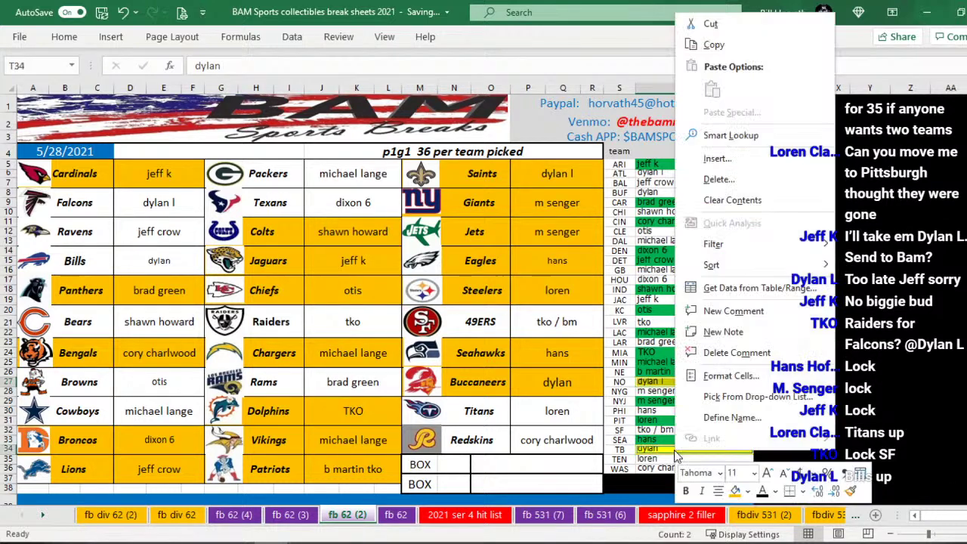
left_click(745, 492)
left_click(801, 420)
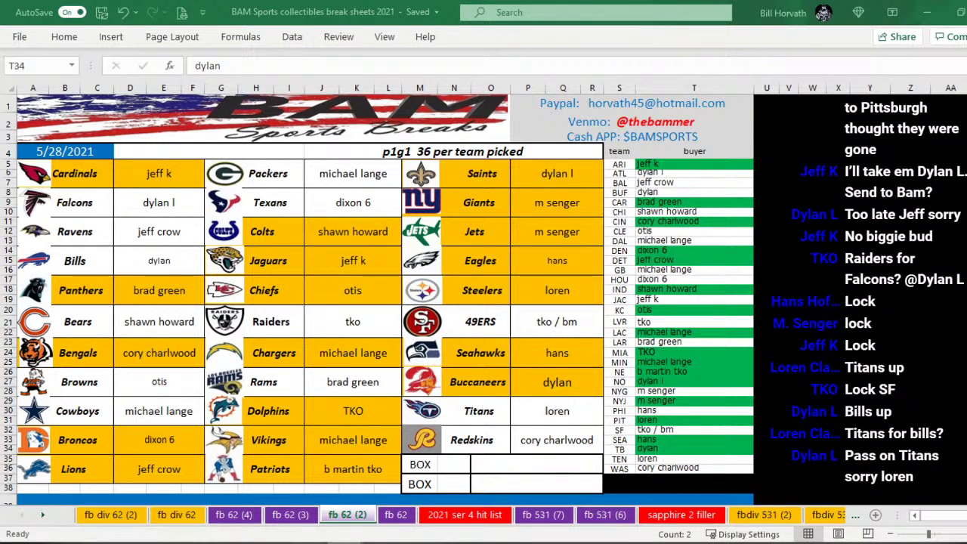
Check the TEN hit count in J15 on the '2021 ser 4 hit list' sheet, then return to 'fb 62 (2)'.
left_click(468, 518)
left_click(468, 516)
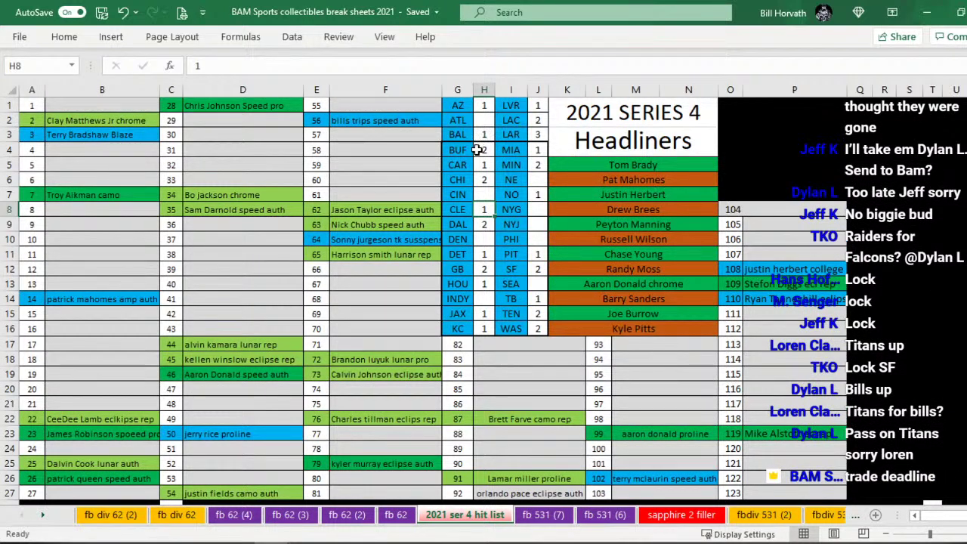
left_click(541, 314)
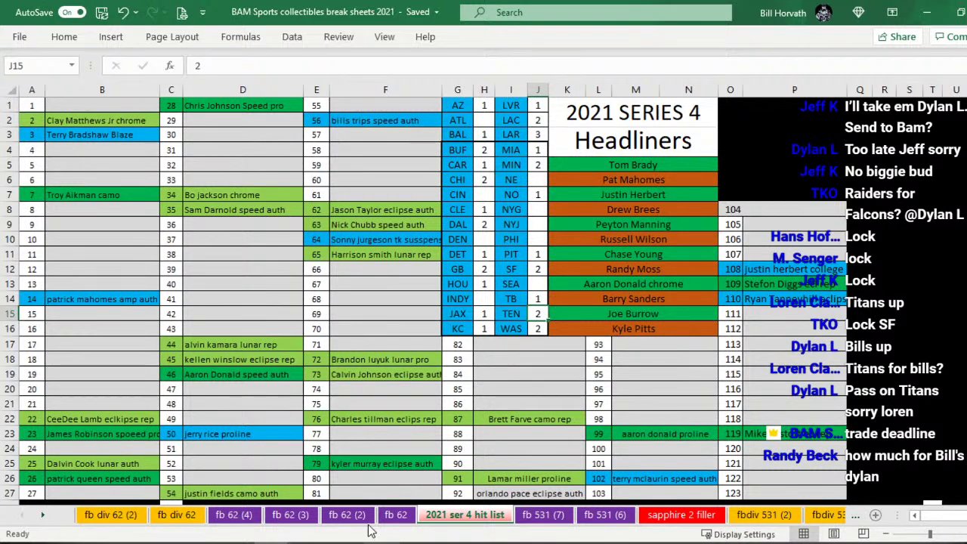
left_click(347, 516)
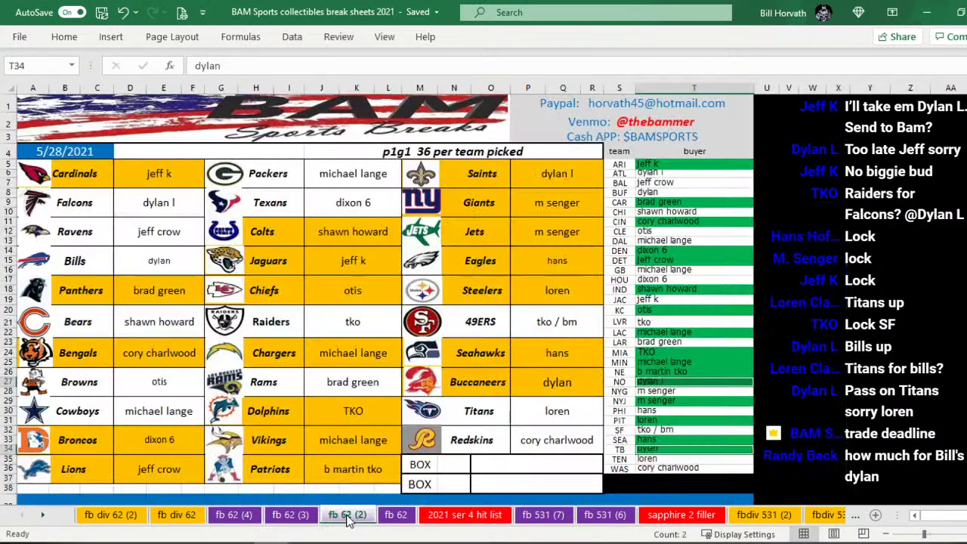
Select the Bills buyer cell D14 and bring the RANDOM.ORG giveaway window over the sheet.
left_click(183, 259)
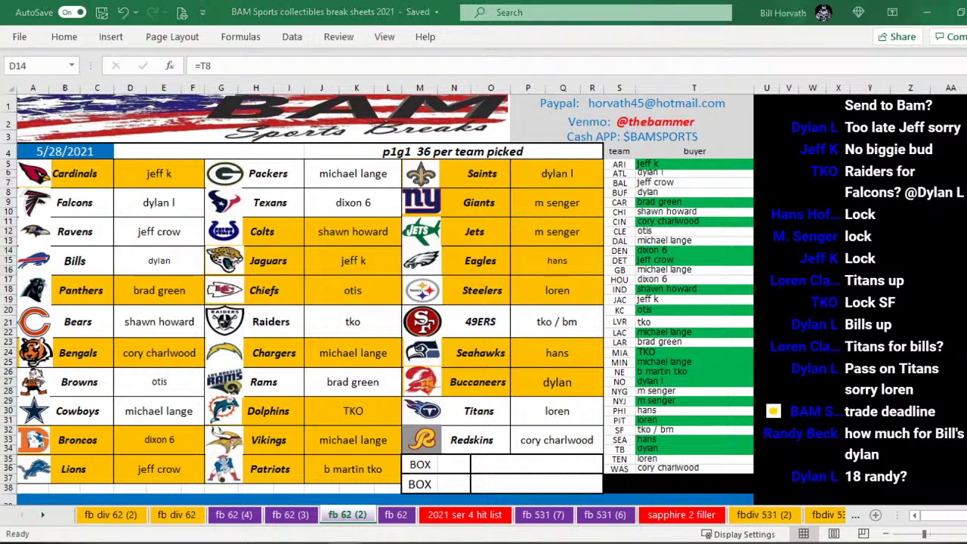
key("alt+Tab")
left_click_drag(635, 78, 300, 67)
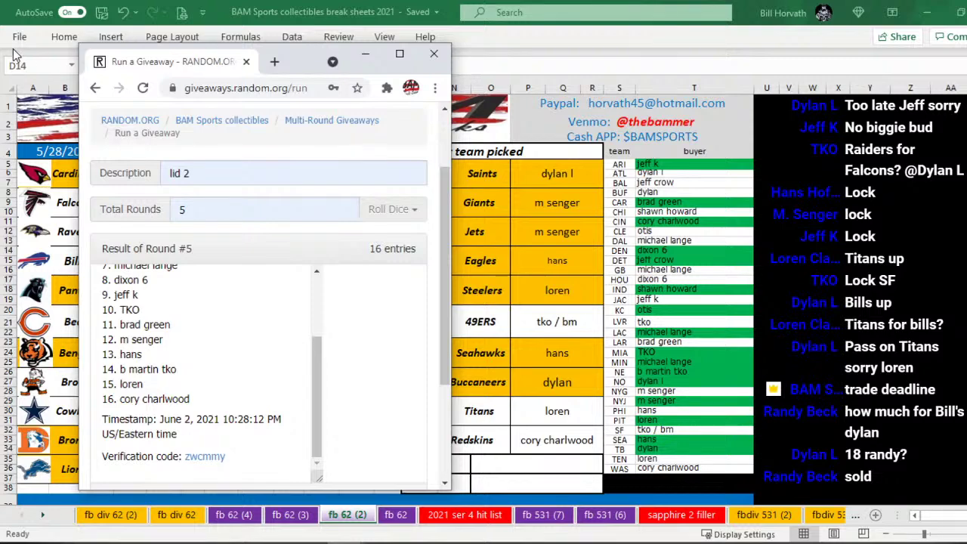
Bring the remaining number list into view and start a fresh RANDOM.ORG giveaway.
key("alt+Tab")
left_click_drag(528, 119, 737, 53)
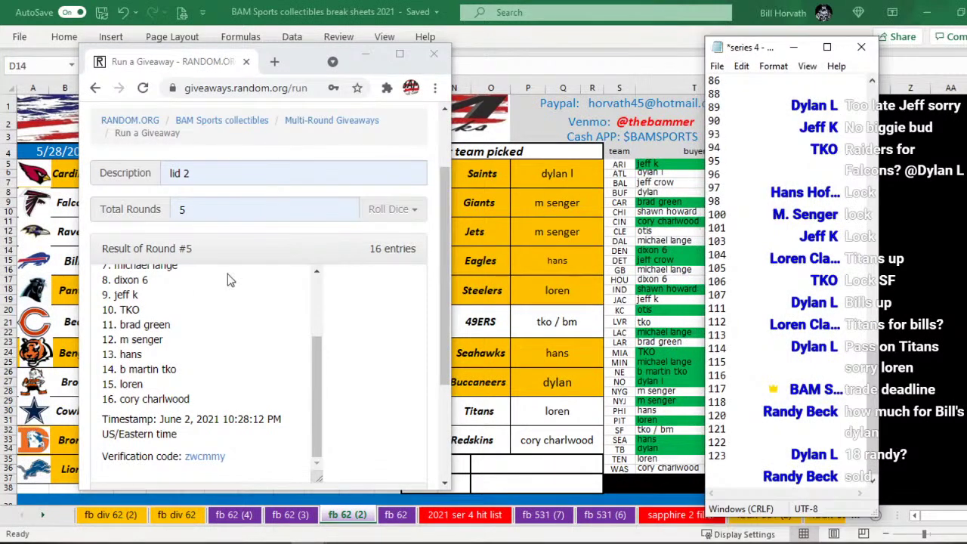
scroll(226, 278, "down", 3)
left_click(168, 383)
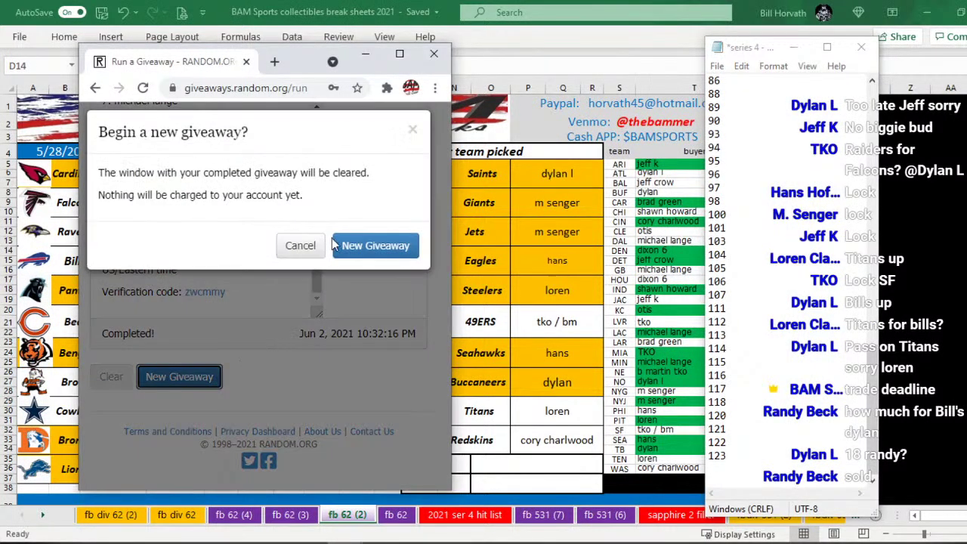
left_click(377, 245)
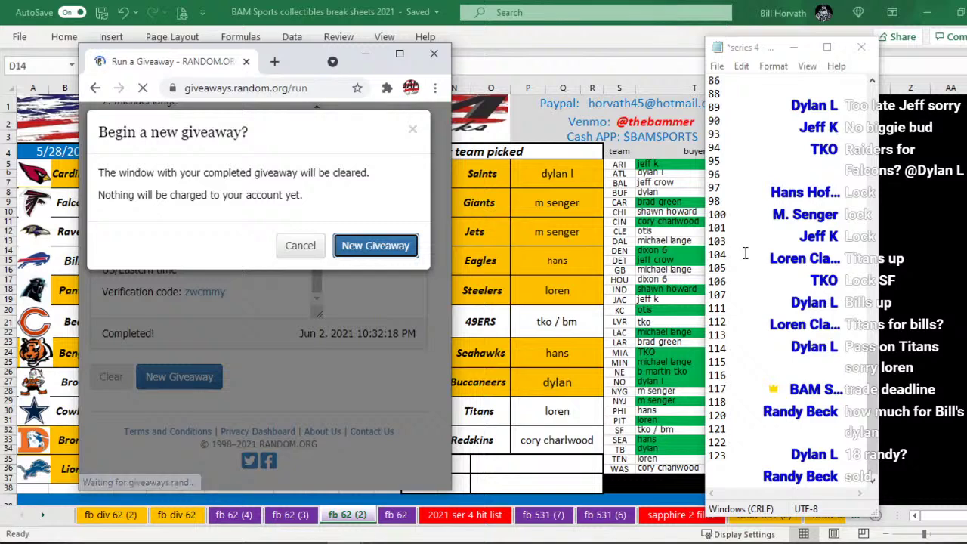
Copy the 89 numbers from the Notepad list into the giveaway's Entries box.
scroll(713, 90, "up", 20)
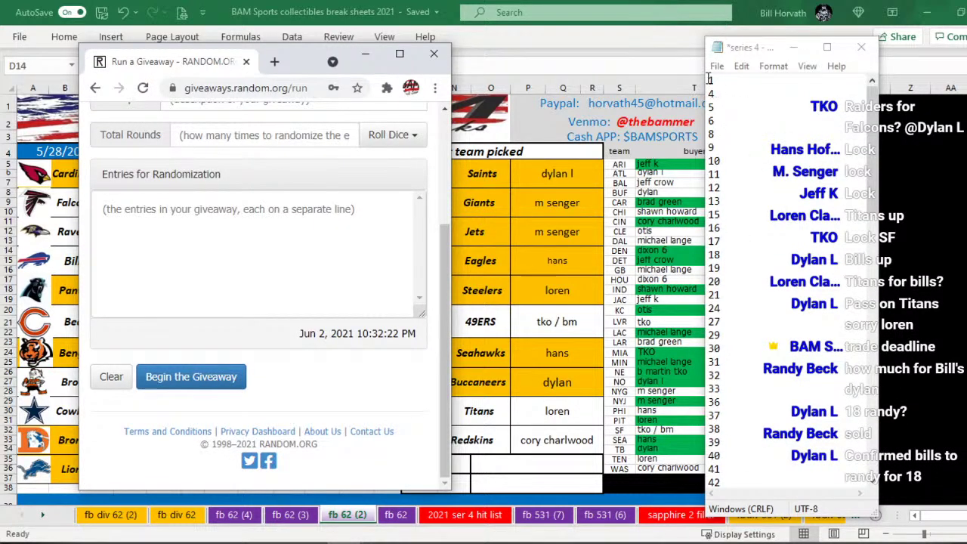
left_click_drag(710, 80, 762, 457)
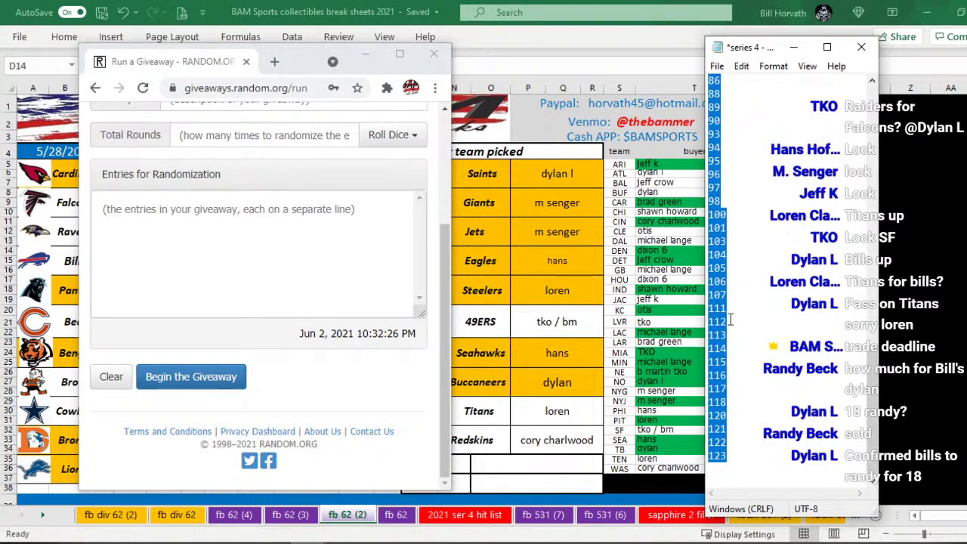
right_click(712, 294)
left_click(744, 346)
right_click(178, 218)
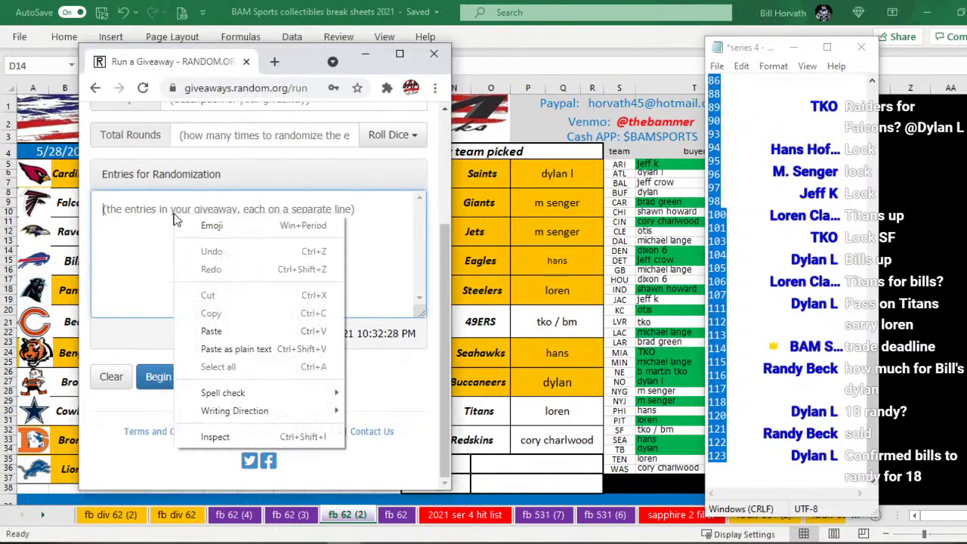
left_click(219, 330)
left_click_drag(420, 284, 312, 133)
scroll(302, 147, "up", 2)
Set the description to 'lid 2' with 5 total rounds and begin the giveaway.
left_click(283, 180)
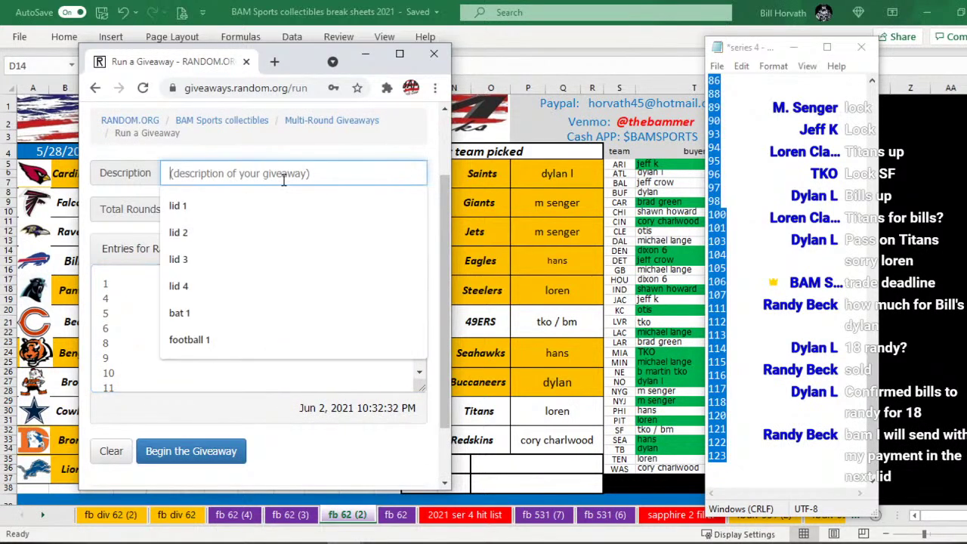
type("lid 2")
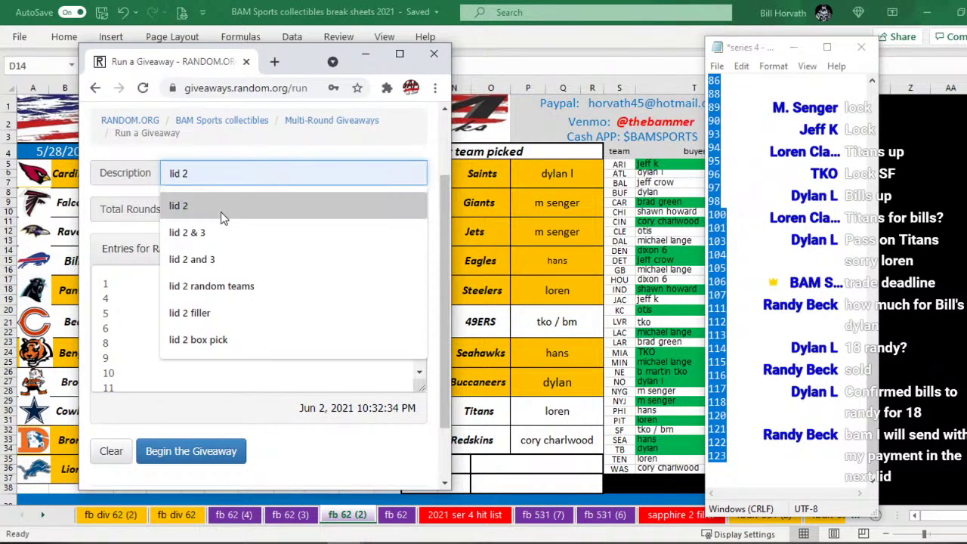
left_click(218, 207)
left_click(219, 209)
left_click(212, 239)
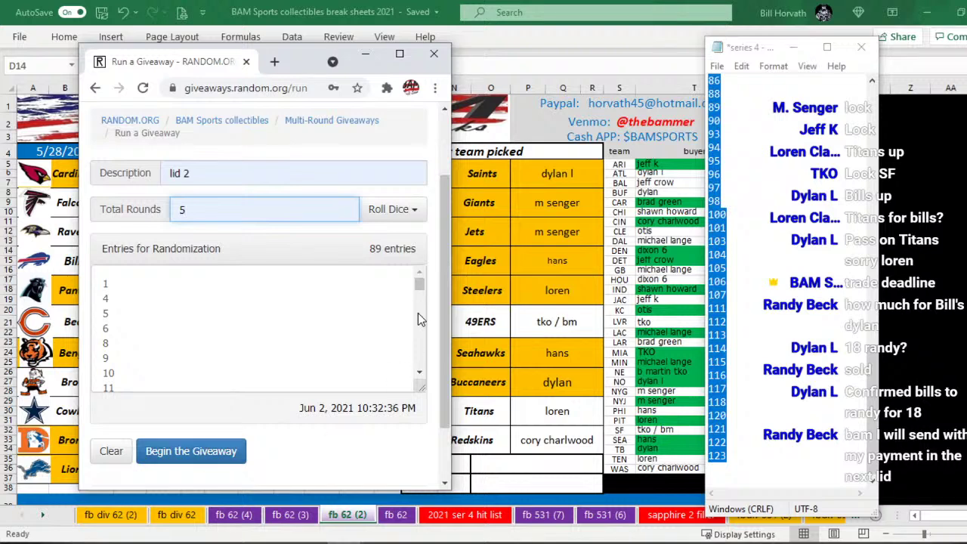
left_click(201, 451)
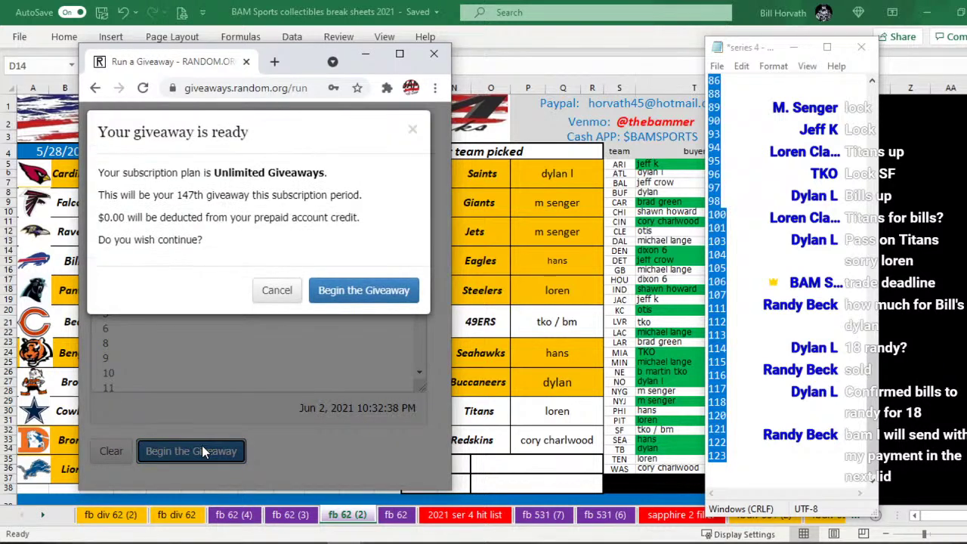
left_click(375, 286)
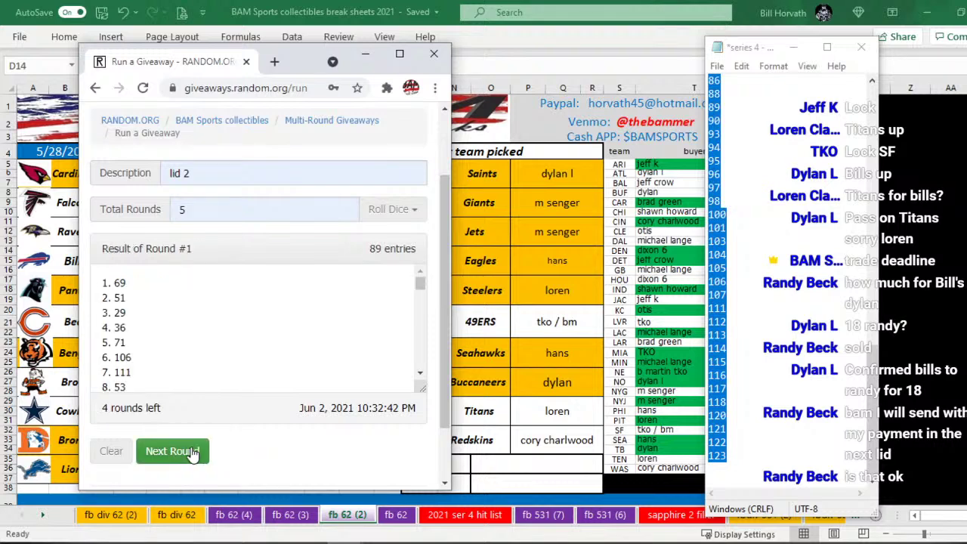
Run the remaining randomizing rounds through the fifth and final round.
left_click(191, 450)
left_click(188, 449)
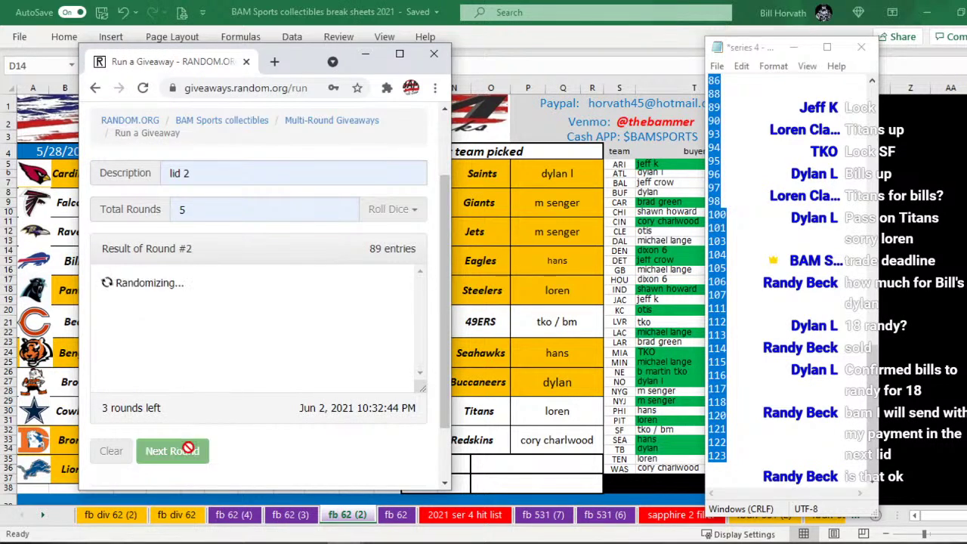
left_click(188, 449)
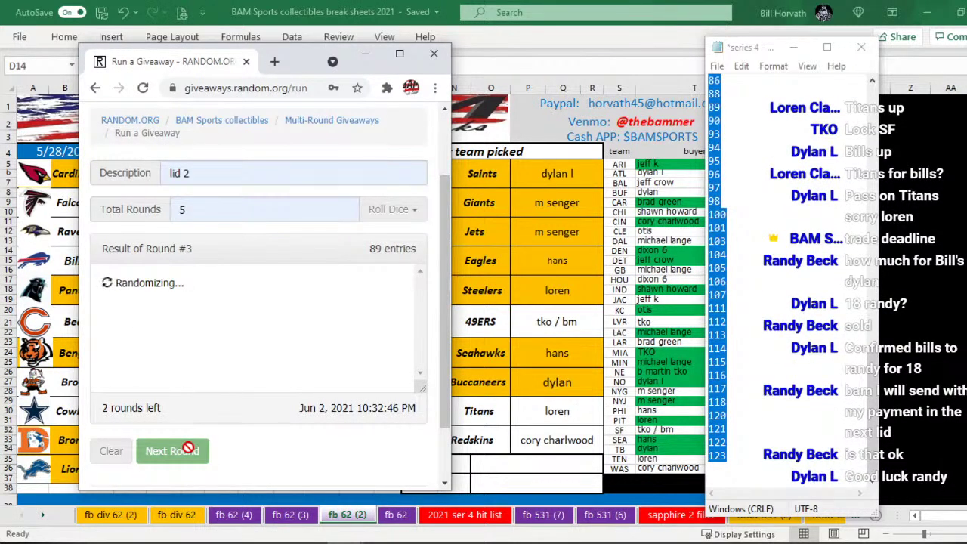
left_click(188, 449)
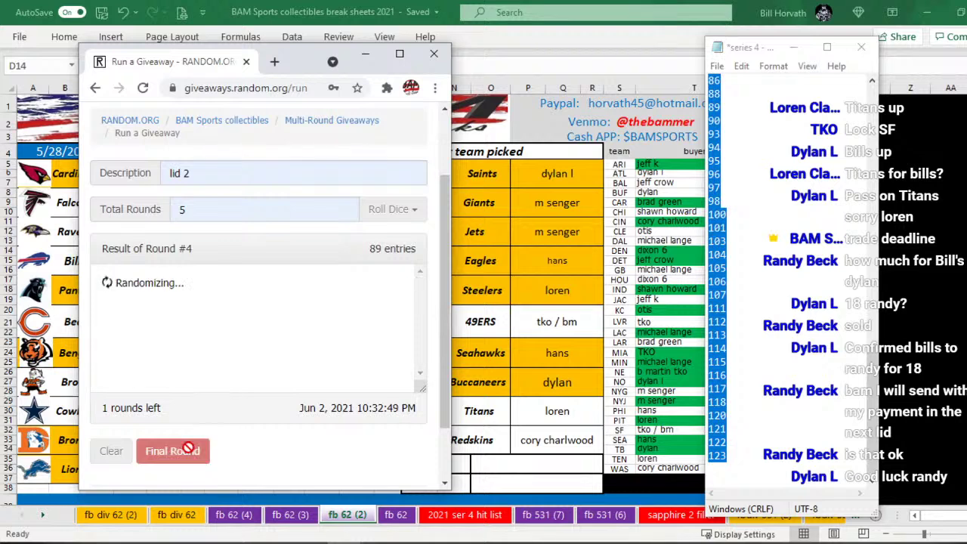
left_click_drag(143, 284, 92, 291)
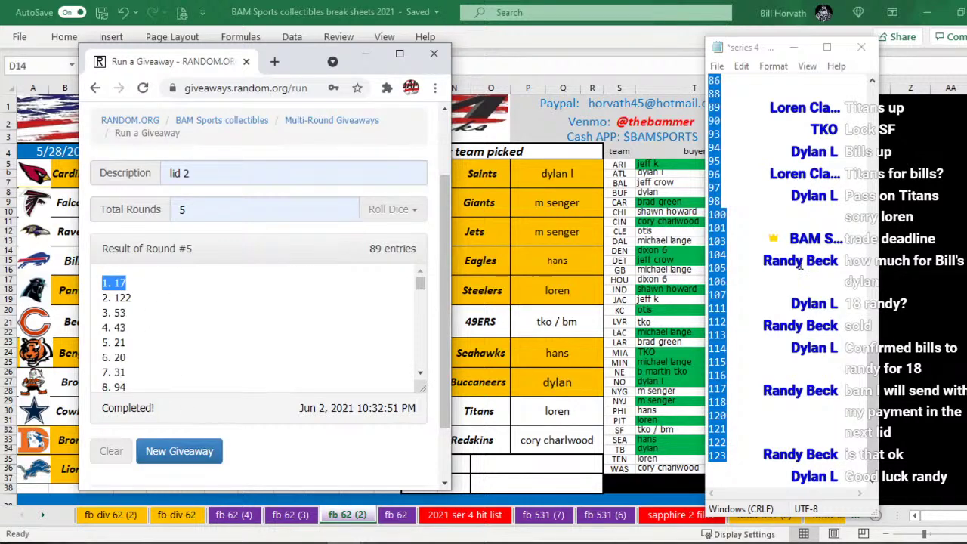
scroll(799, 265, "up", 4)
scroll(799, 263, "up", 20)
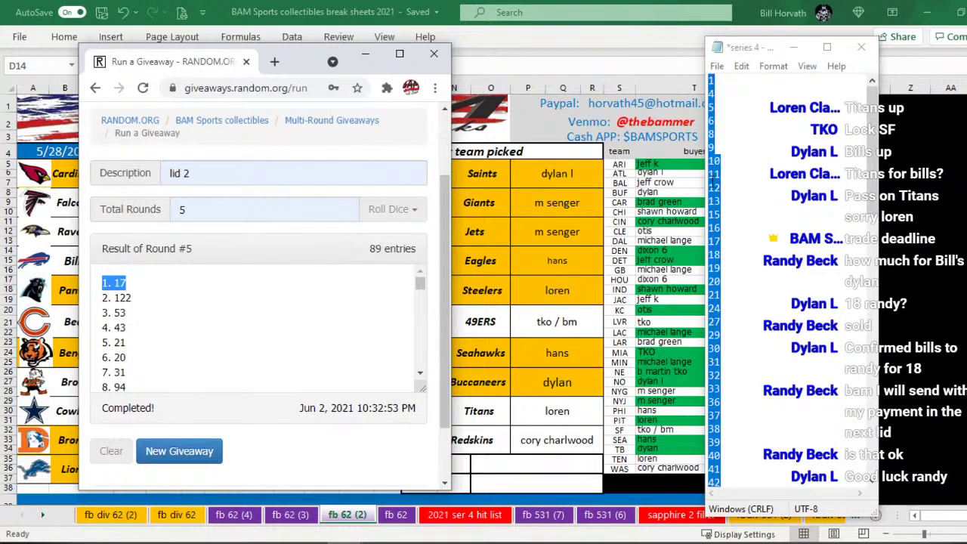
Delete the drawn number 17 from the Notepad number list and move it aside.
left_click(746, 242)
double_click(744, 242)
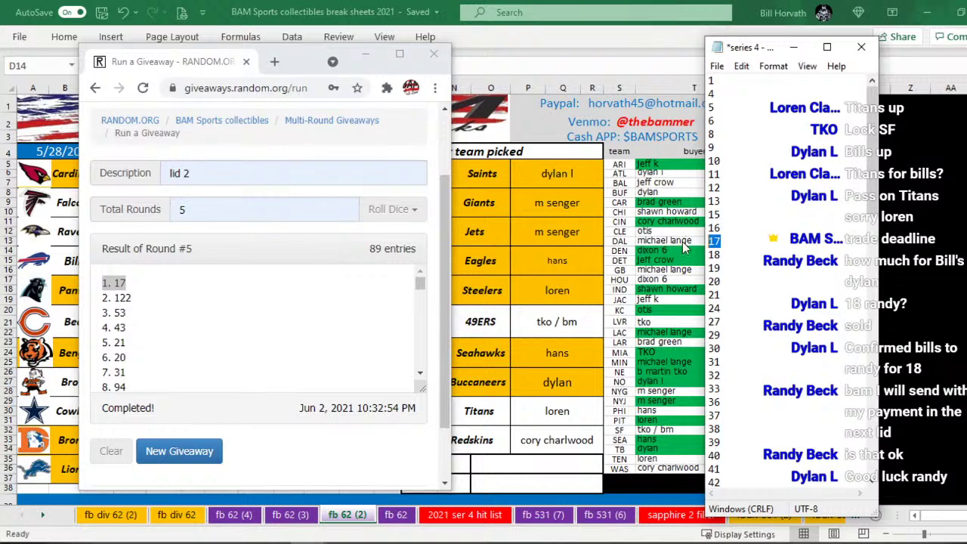
key("BackSpace")
left_click_drag(756, 48, 0, 4)
Enter box number 17 in N35 and type the new Bills buyer's name into D14.
left_click(366, 54)
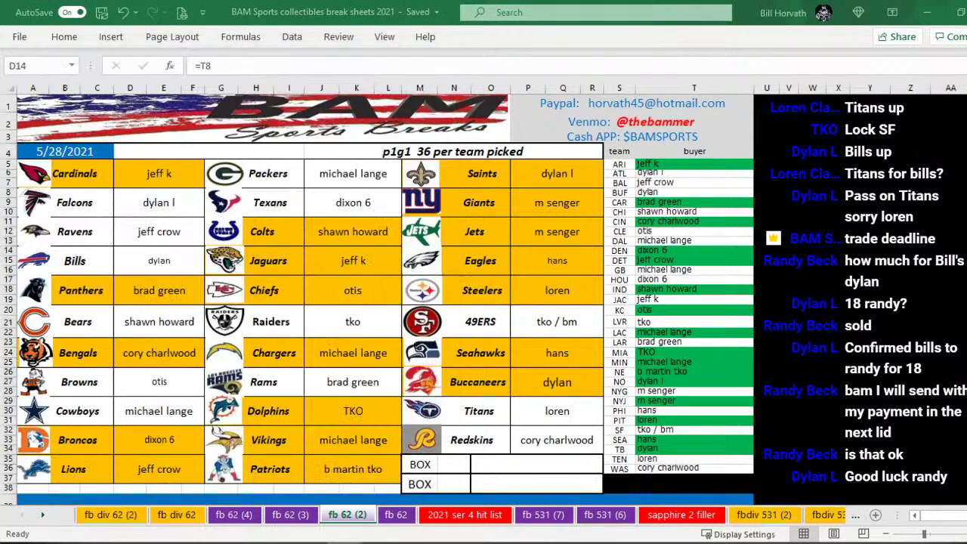
left_click(455, 461)
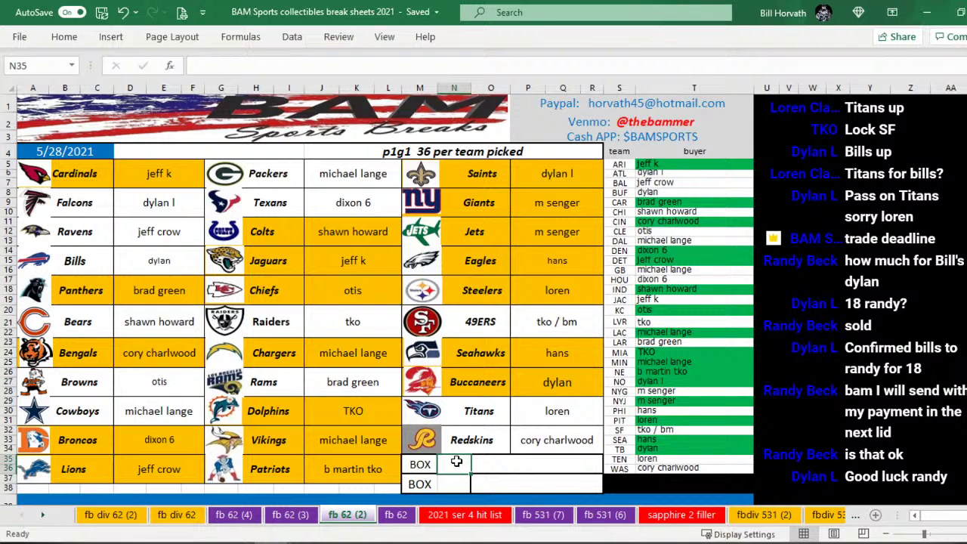
type("17")
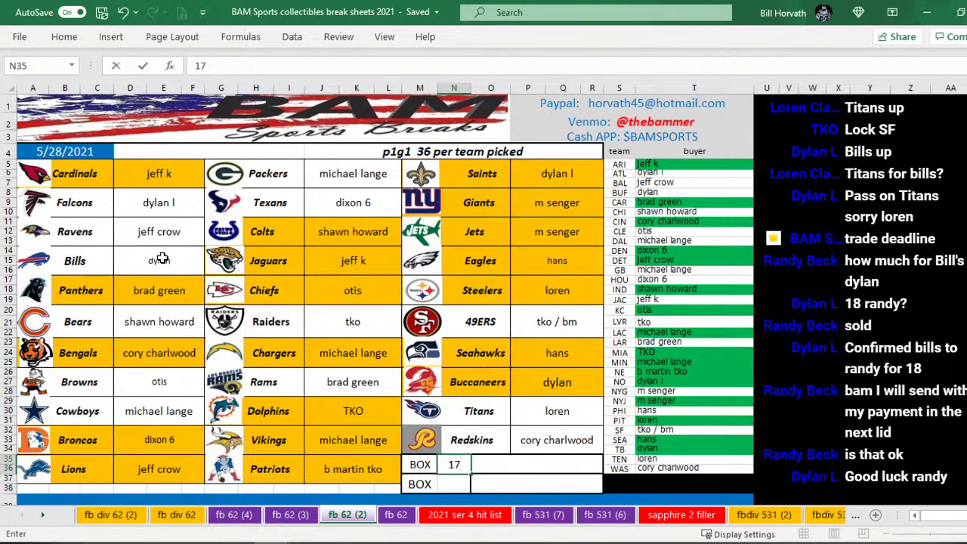
left_click(163, 257)
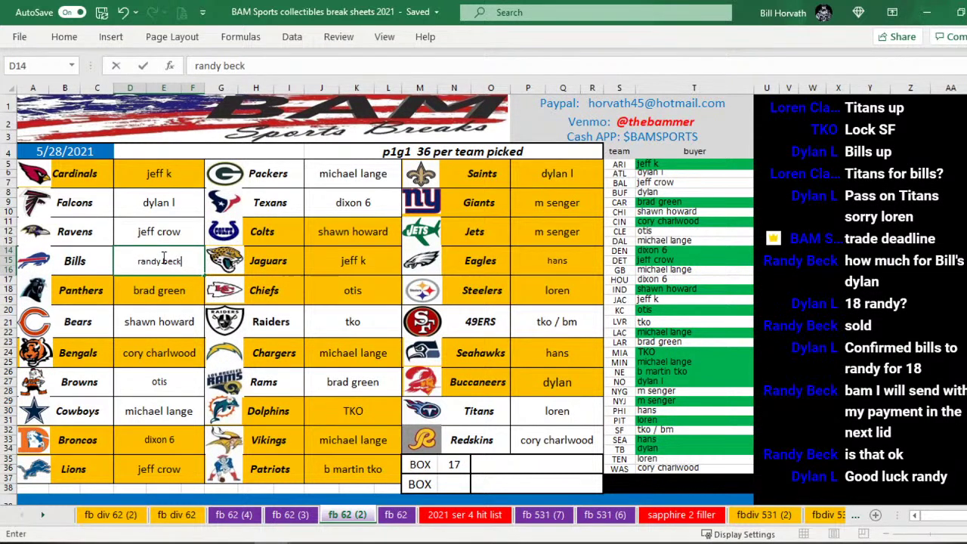
key("Return")
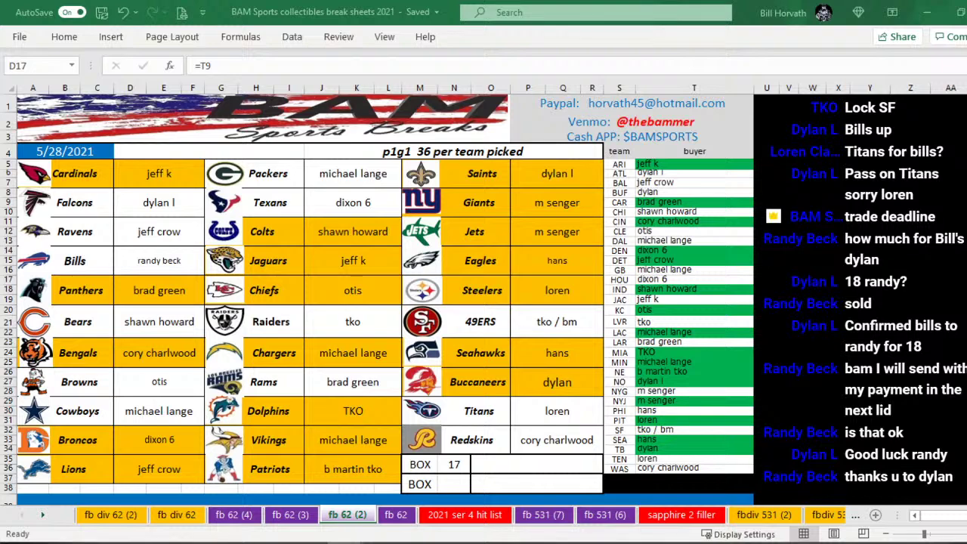
Fill the entire team and buyer grid with gold.
left_click_drag(82, 181, 537, 434)
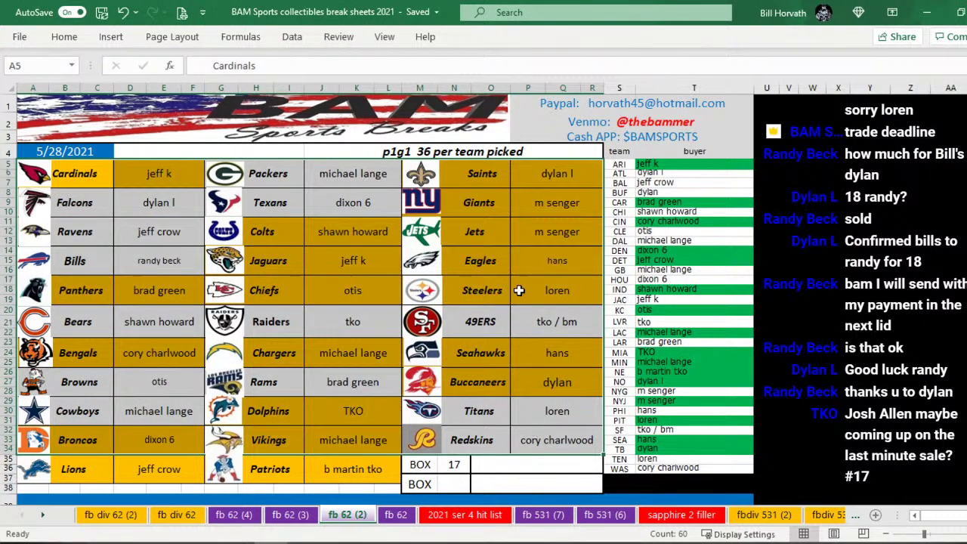
right_click(519, 290)
left_click(593, 75)
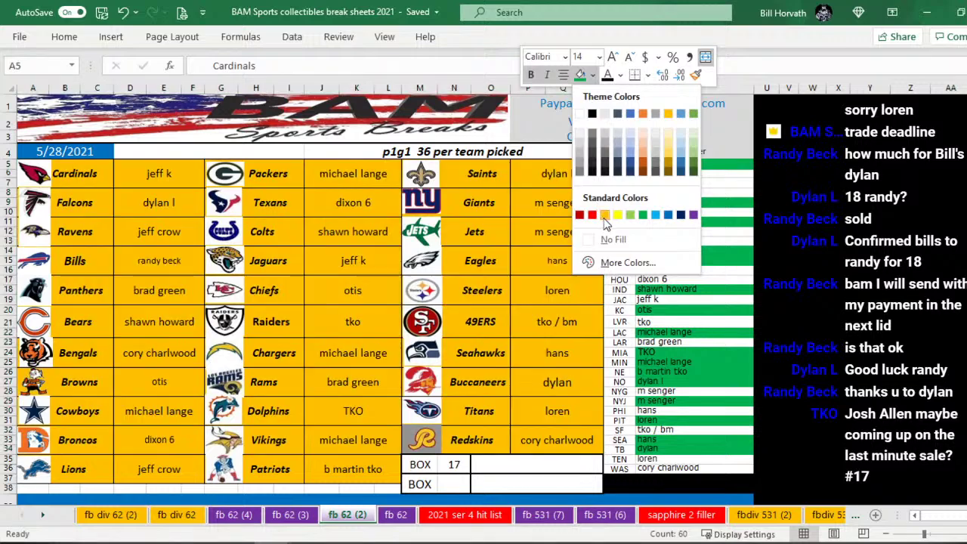
left_click(604, 216)
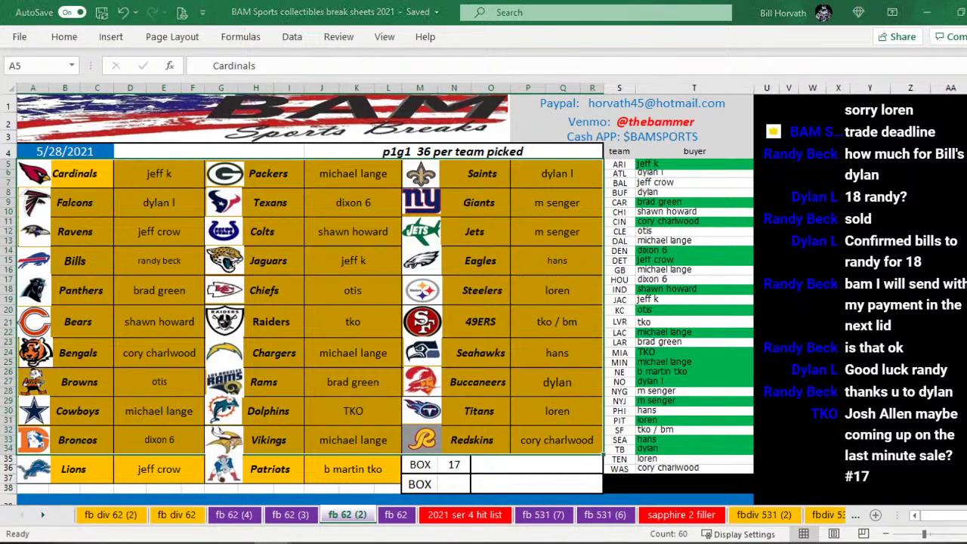
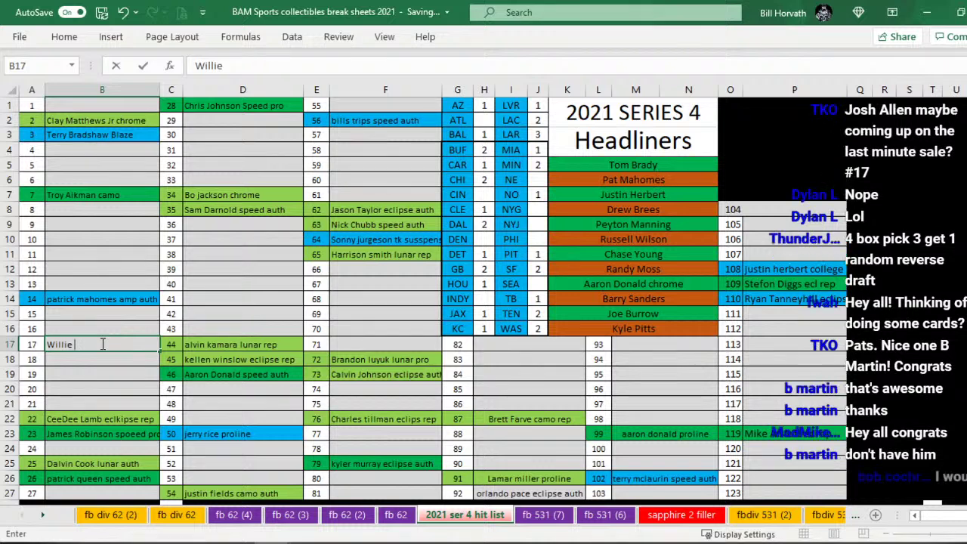
Record 'Mcginist speed auth' as hit 17, tally 1 for NE, then go to the fb 62 (2) sheet.
type("Mcginist")
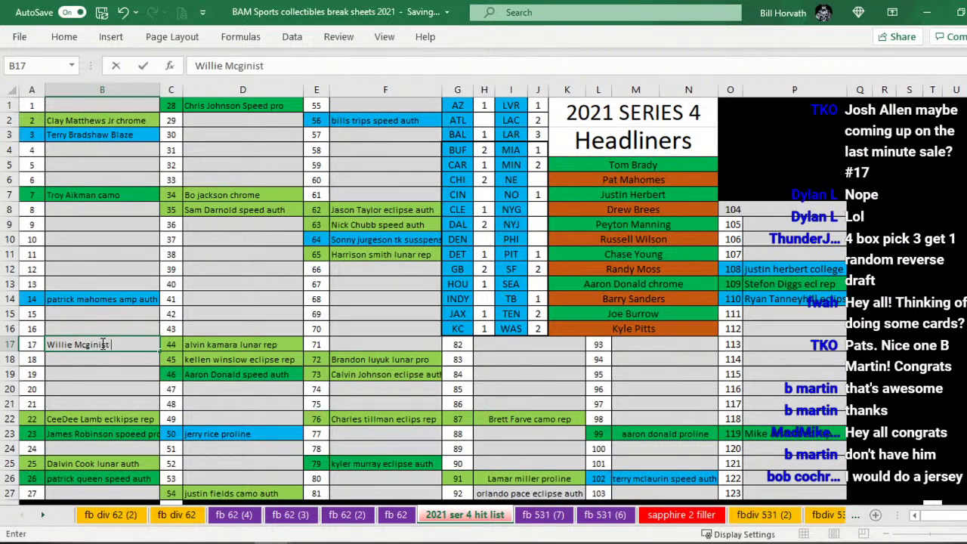
type(" speed auth")
key("Return")
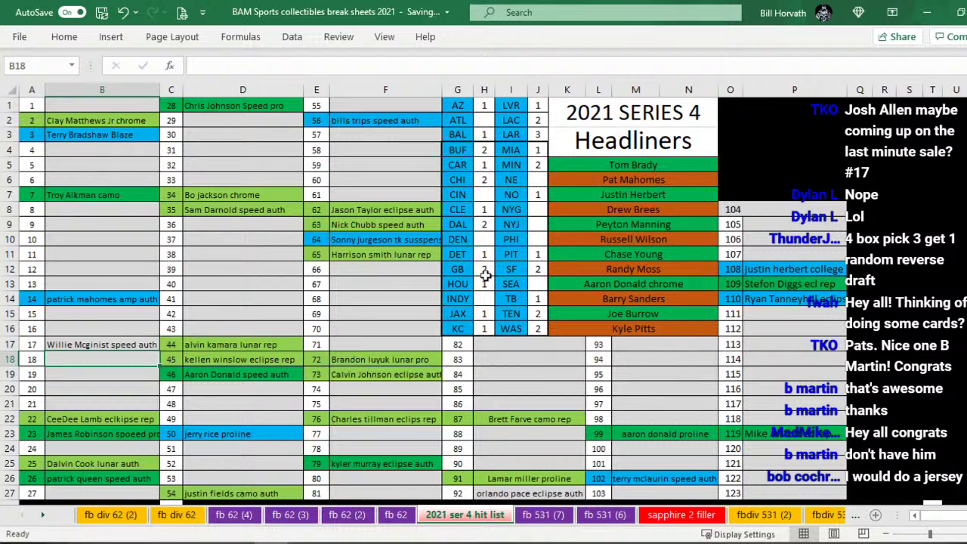
left_click(538, 179)
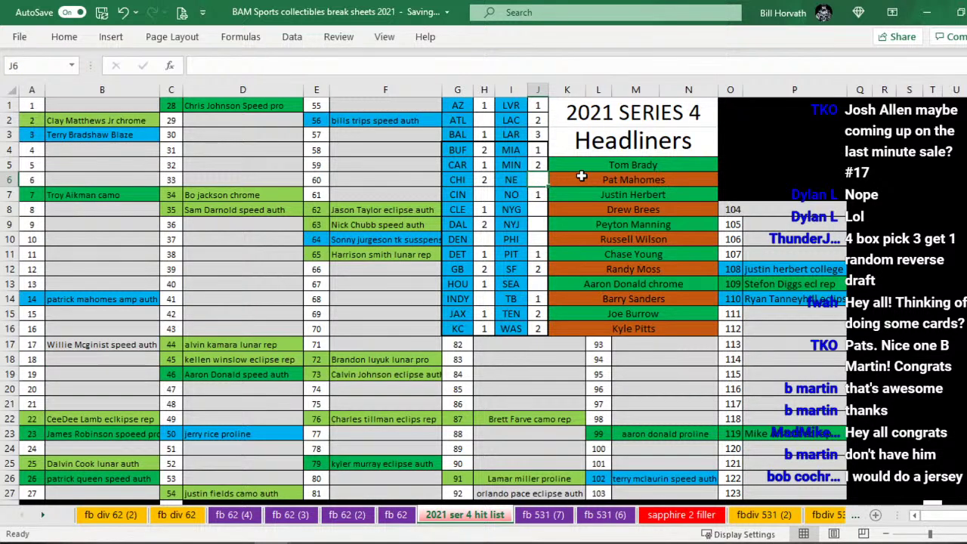
type("1")
left_click(503, 310)
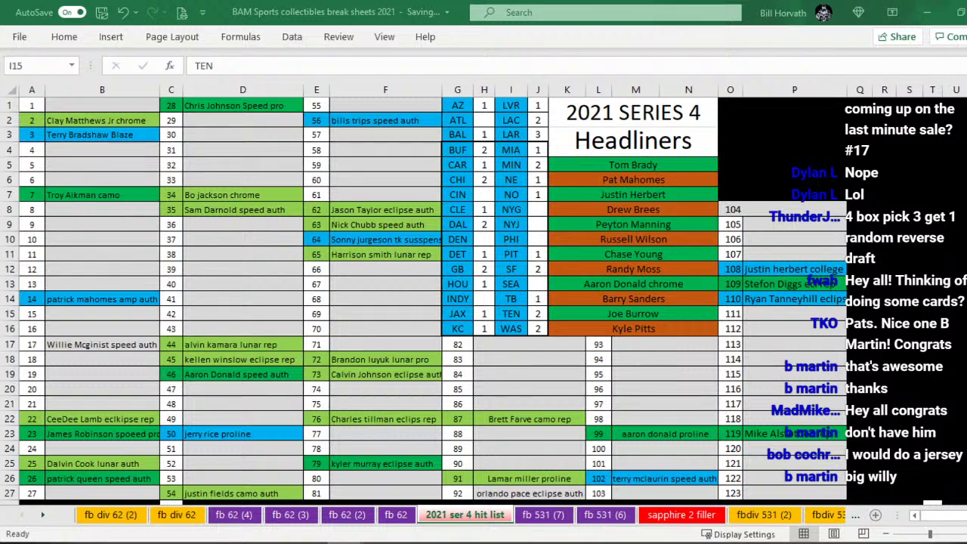
left_click(349, 516)
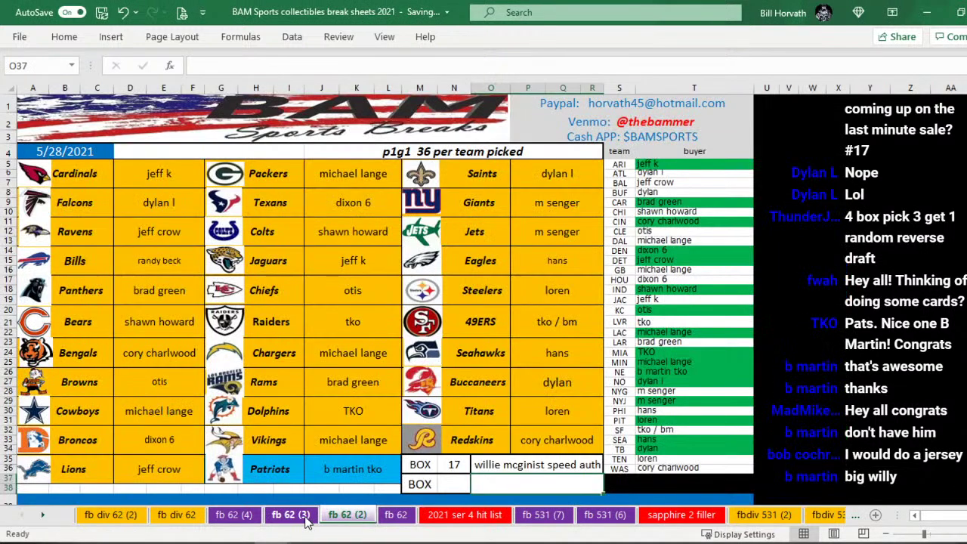
Switch to the blank fb 62 (3) break sheet.
left_click(306, 520)
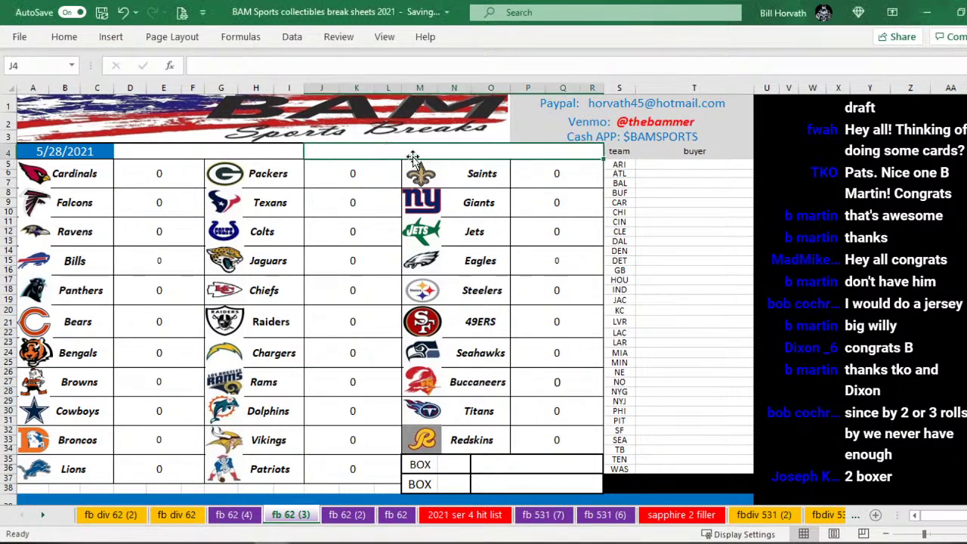
Enter '2 box random teams 36 per spot' as the J4 title and copy that cell.
type("2 bo")
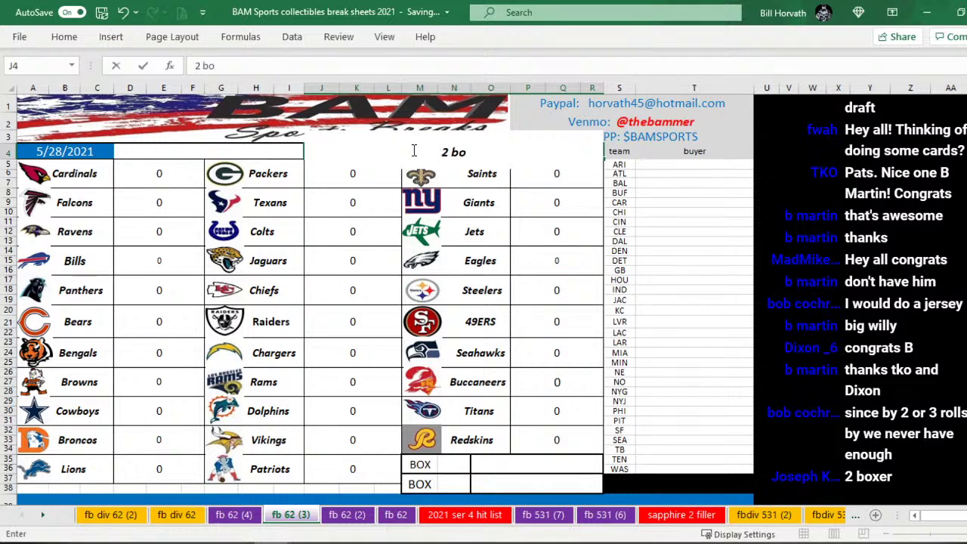
type("x random team")
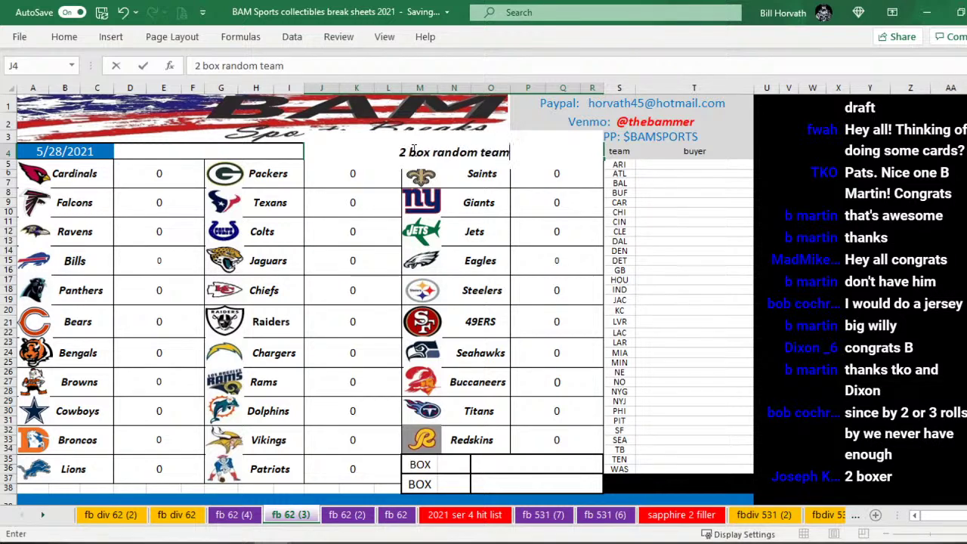
type("s 36 per te")
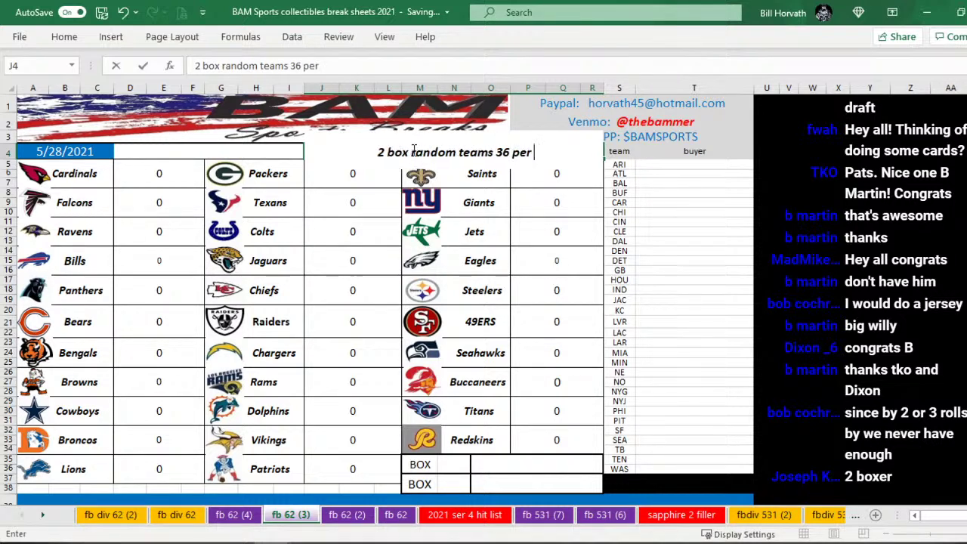
key("BackSpace")
key("BackSpace")
type("spot")
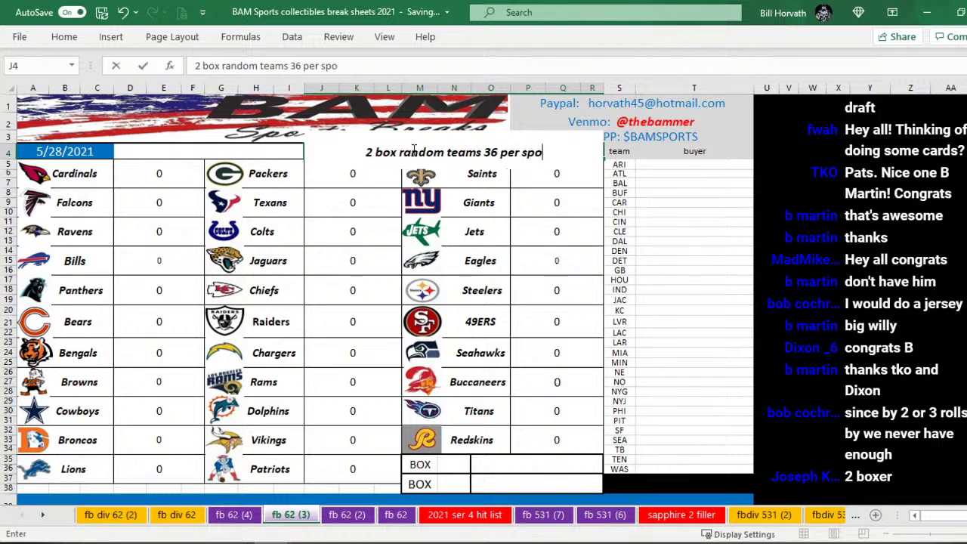
key("Return")
left_click(412, 149)
right_click(412, 148)
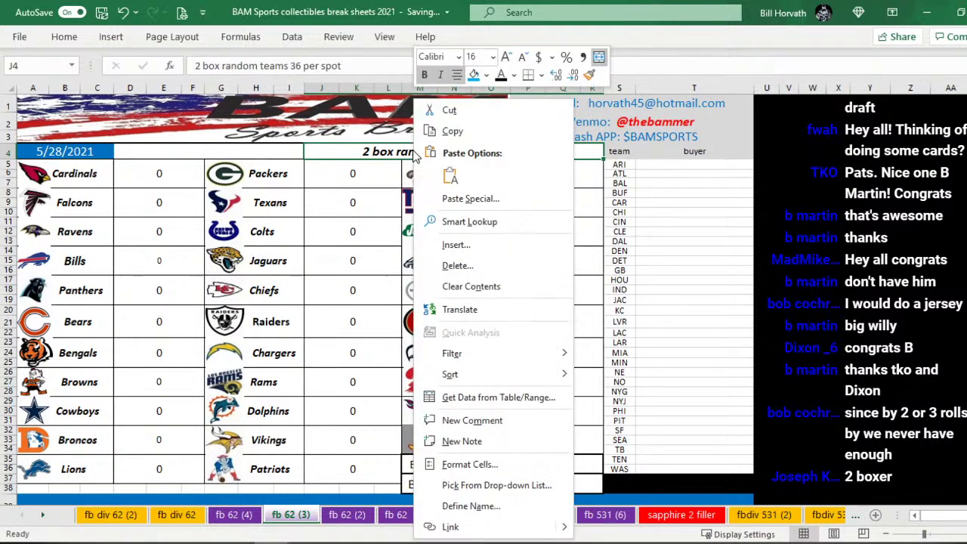
left_click(432, 125)
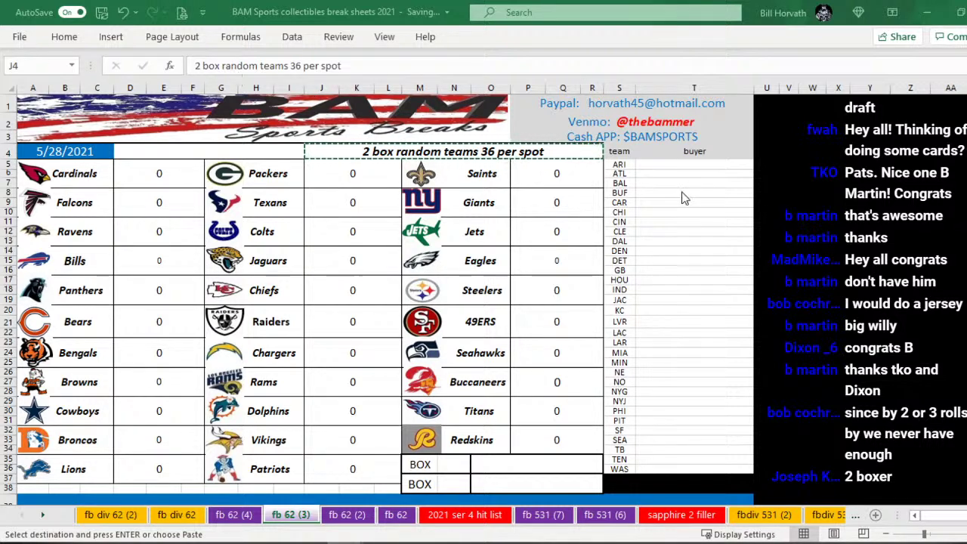
left_click(688, 170)
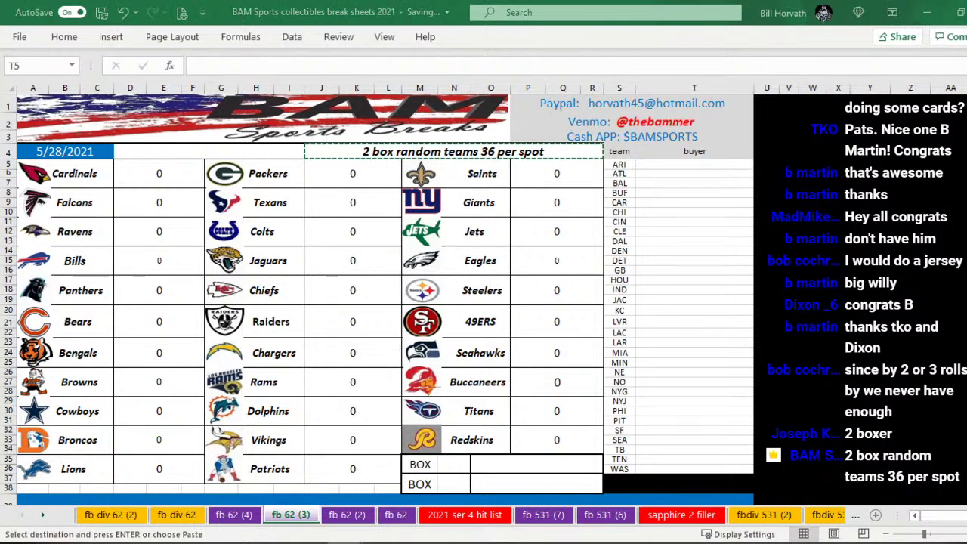
Enter each buyer's name for teams ARI through CLE in the buyer column.
left_click(680, 161)
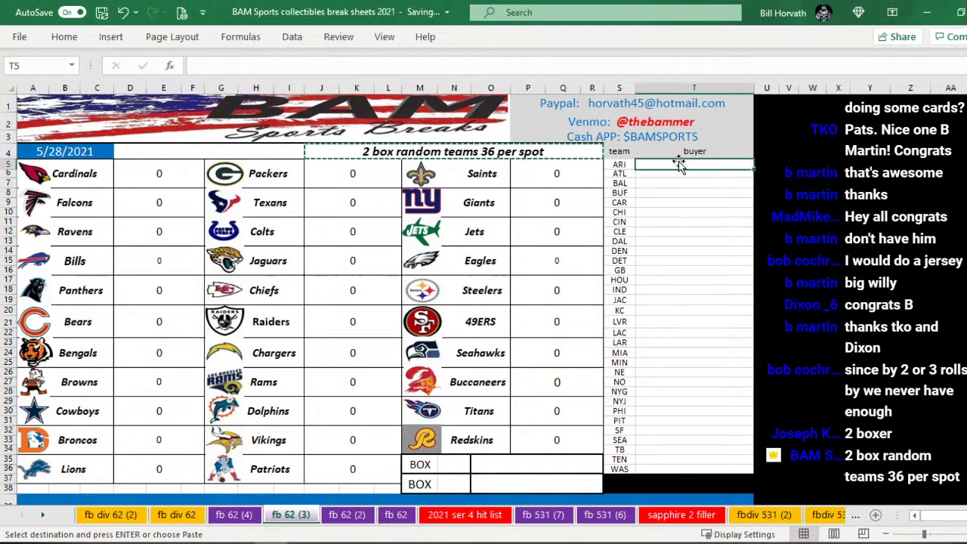
double_click(679, 161)
type("tko")
key("Return")
type("tko")
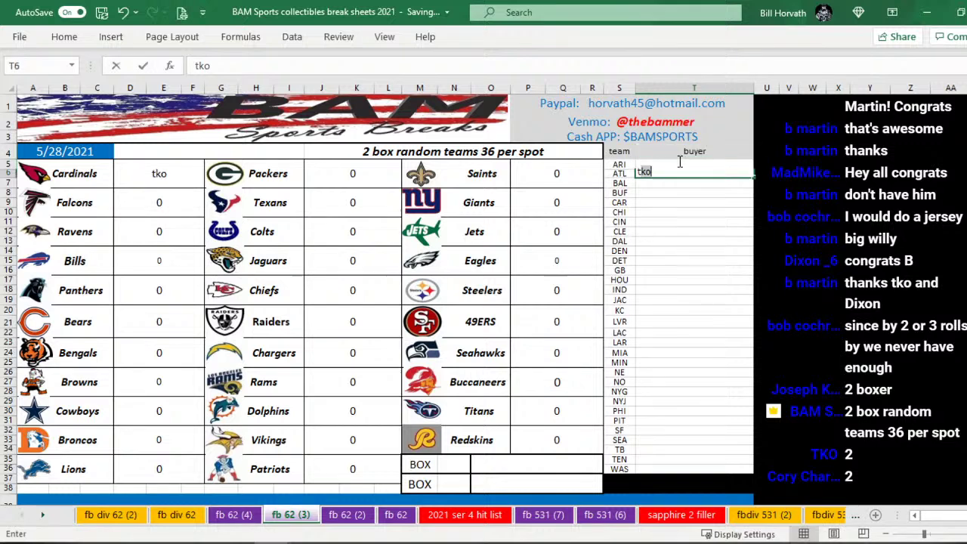
key("Return")
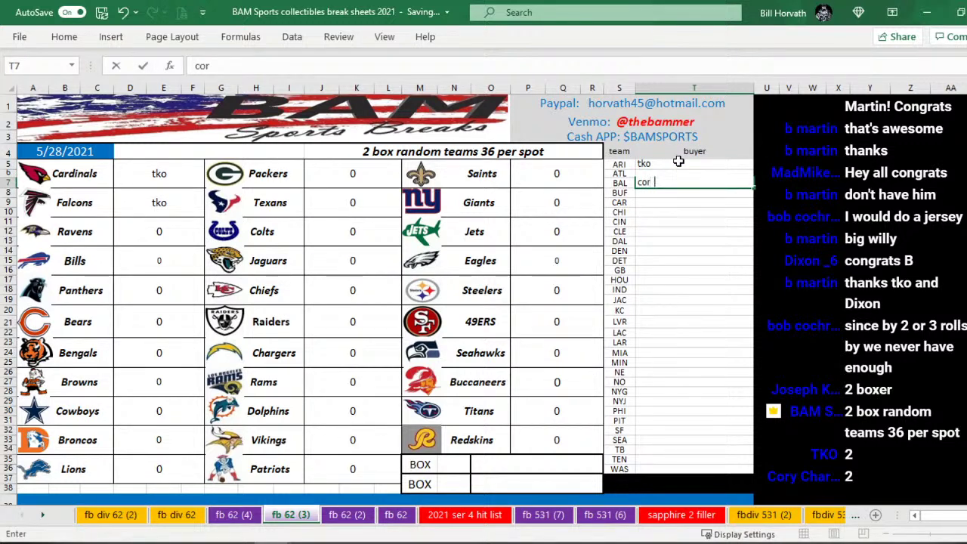
key("Return")
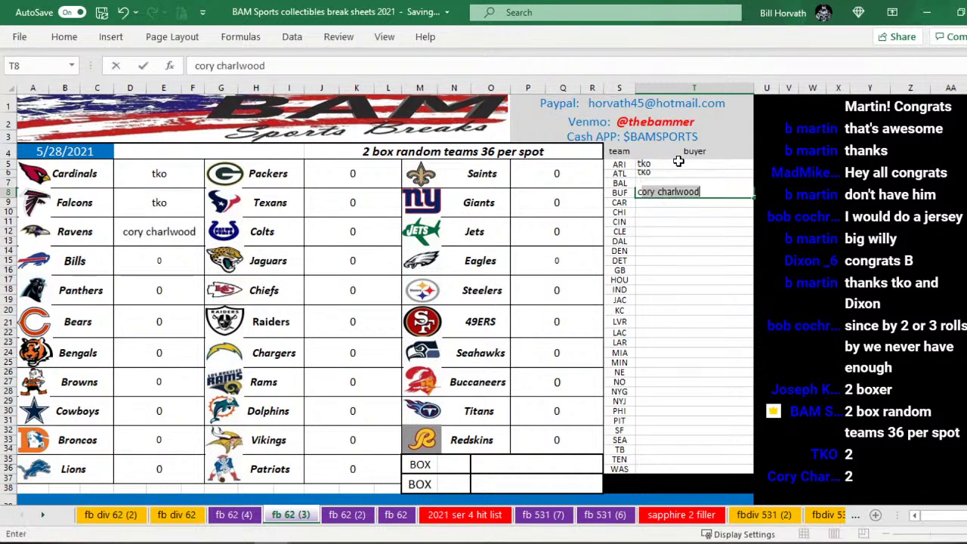
key("Return")
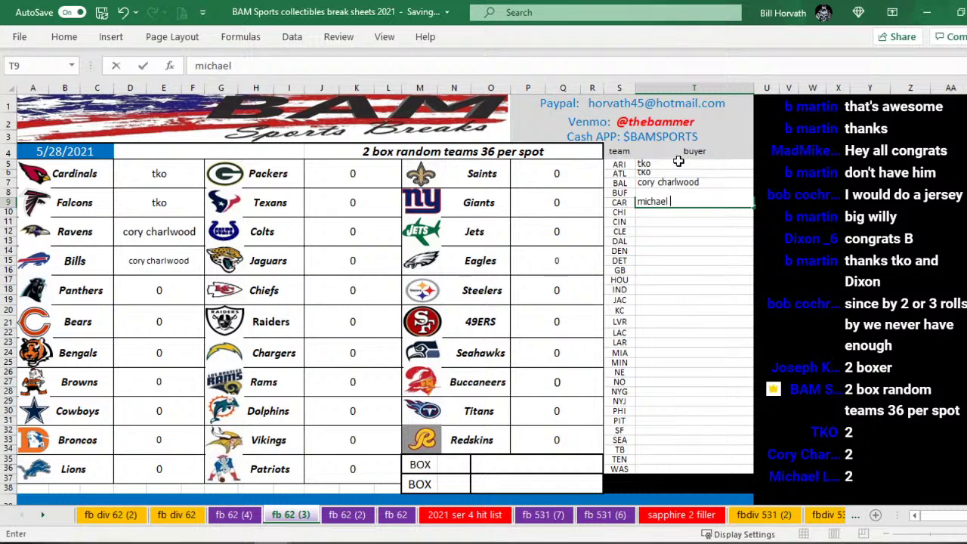
key("Return")
key("Return")
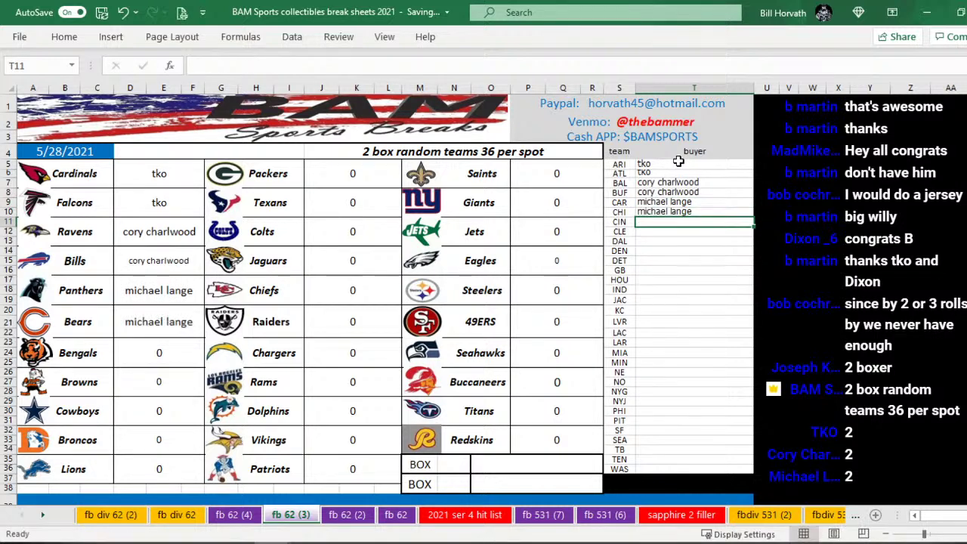
type("dyl")
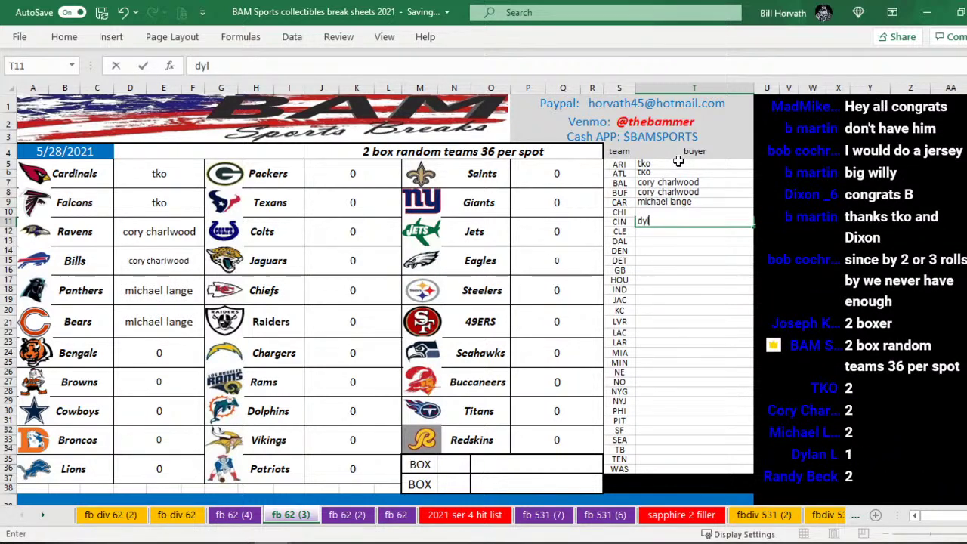
type("an l")
key("Return")
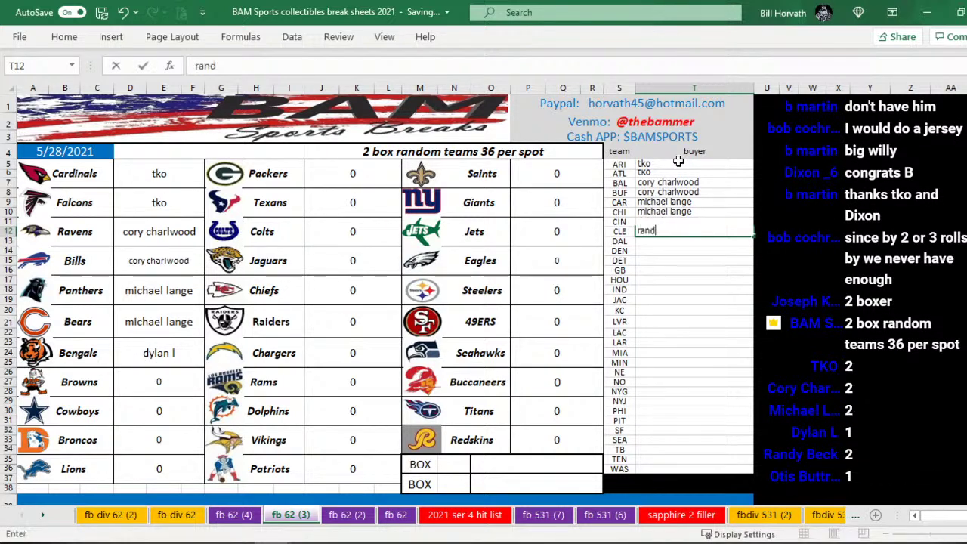
key("Return")
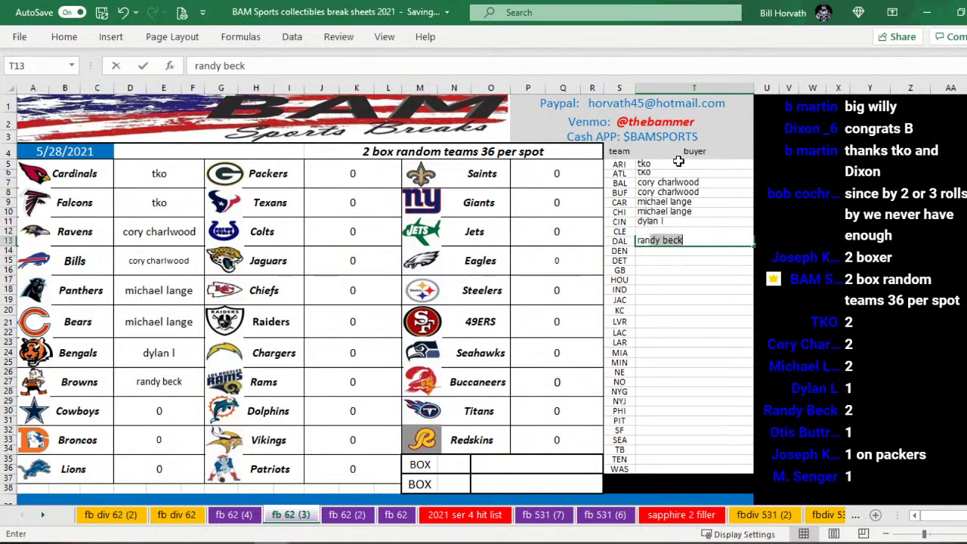
Enter buyers for DAL through IND, including GB and DET, and correct the Colts buyer.
key("Return")
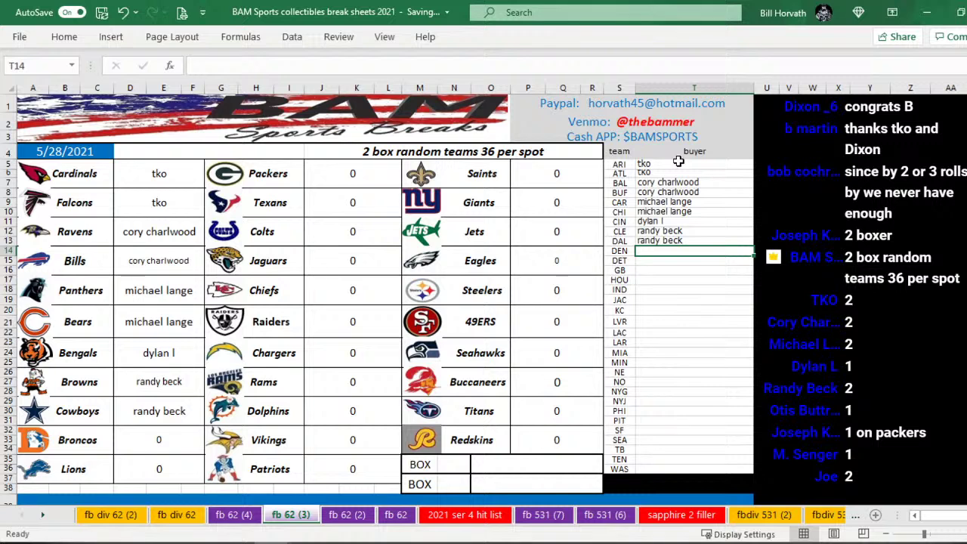
type("otis")
key("Return")
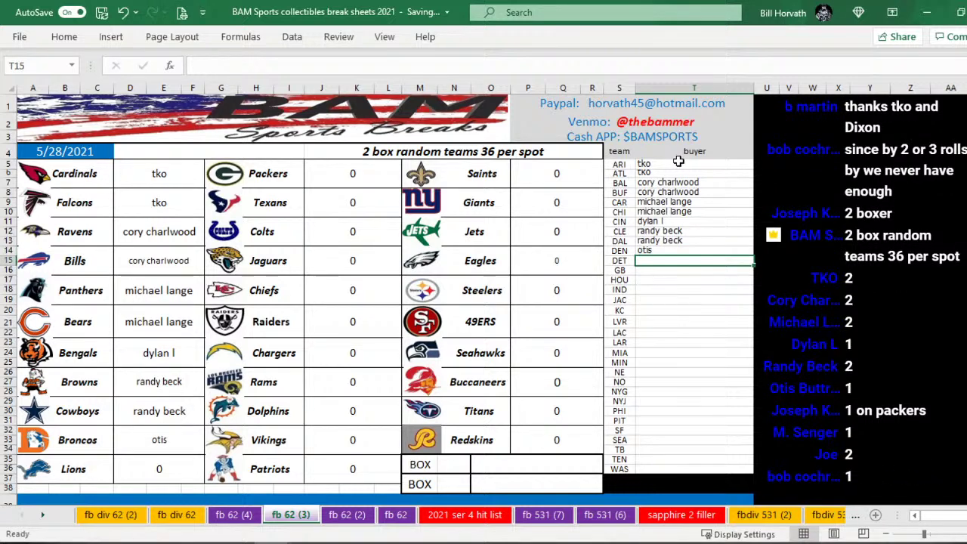
key("Return")
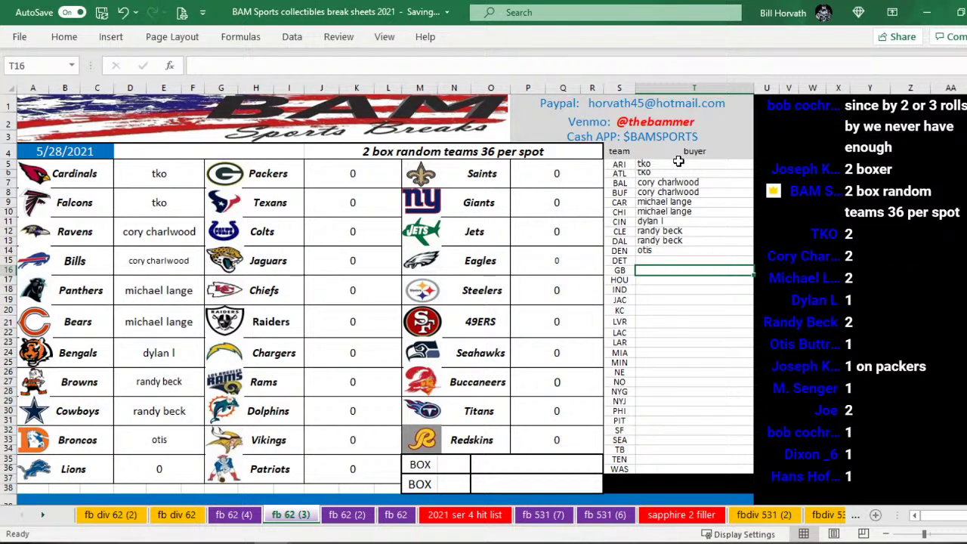
type("joseph k")
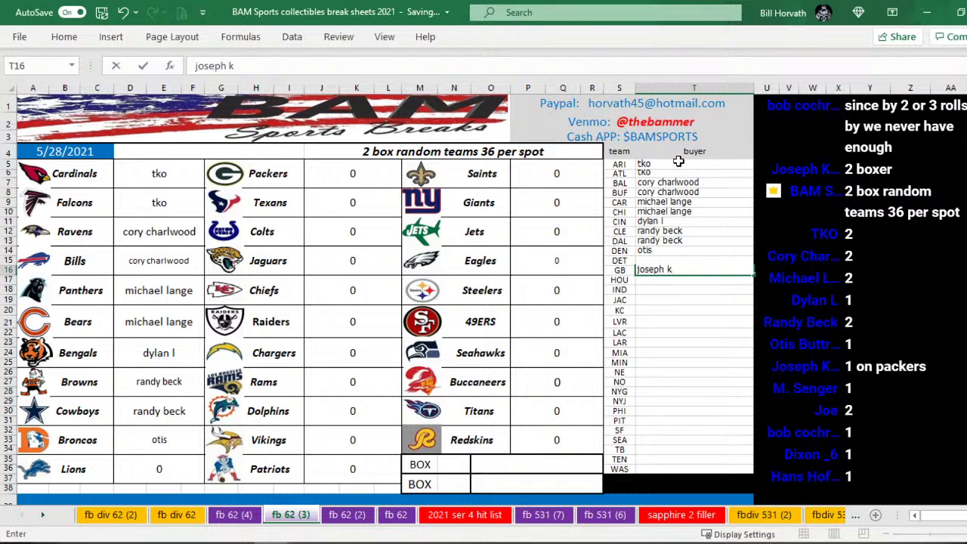
key("Up")
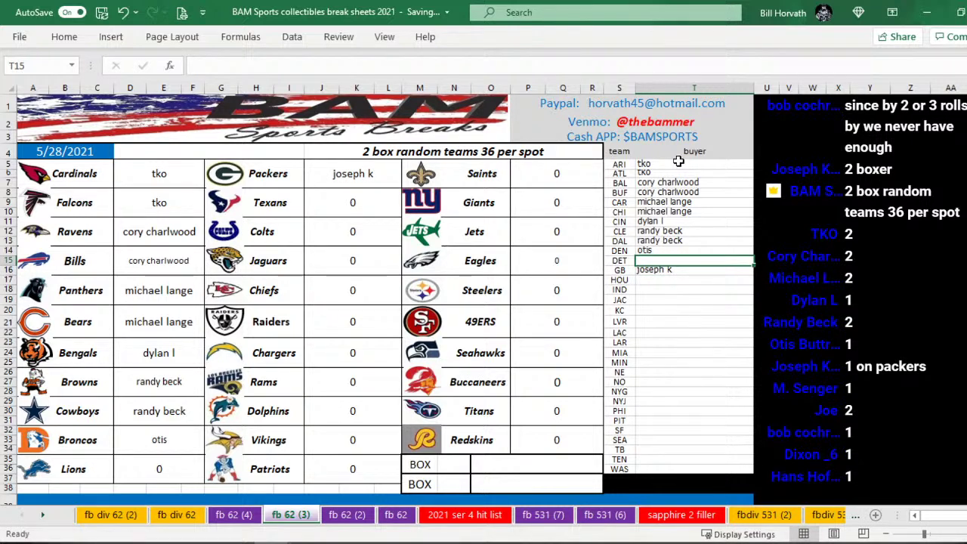
type("m, senger")
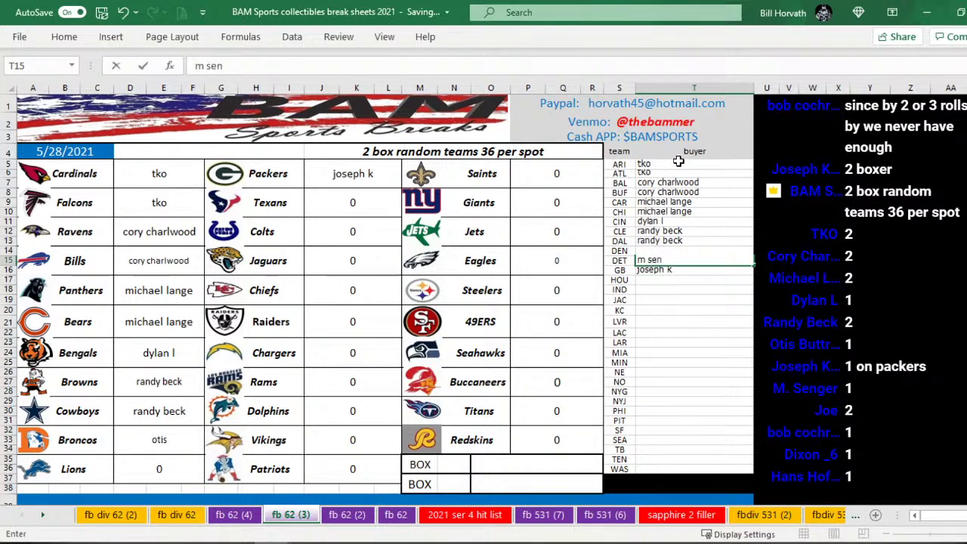
key("Return")
key("Return")
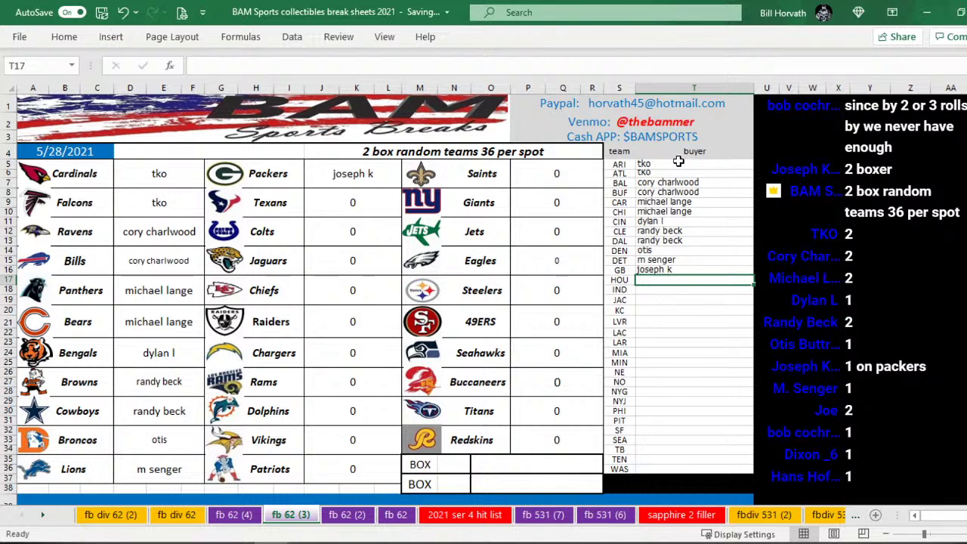
type("joe")
key("Return")
type("jo")
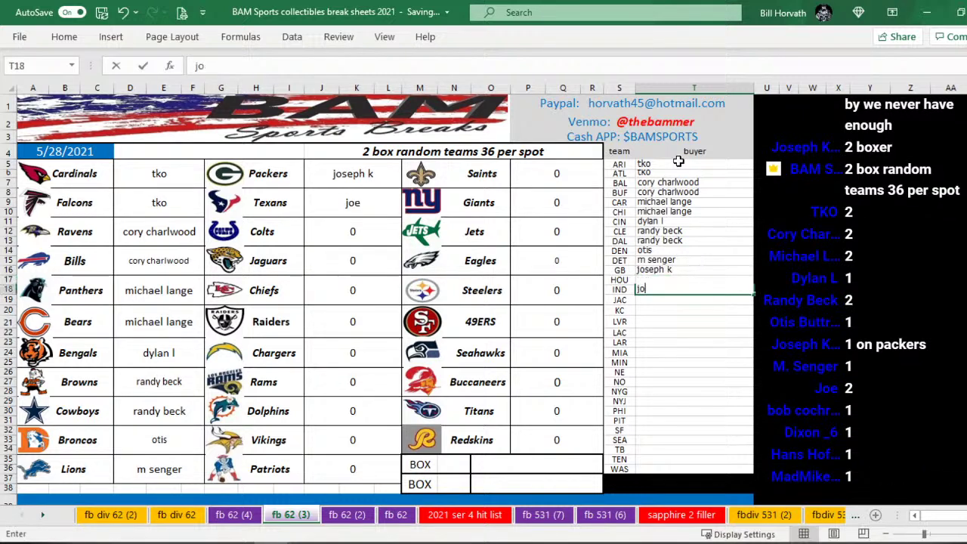
key("Return")
key("Up")
type("joe")
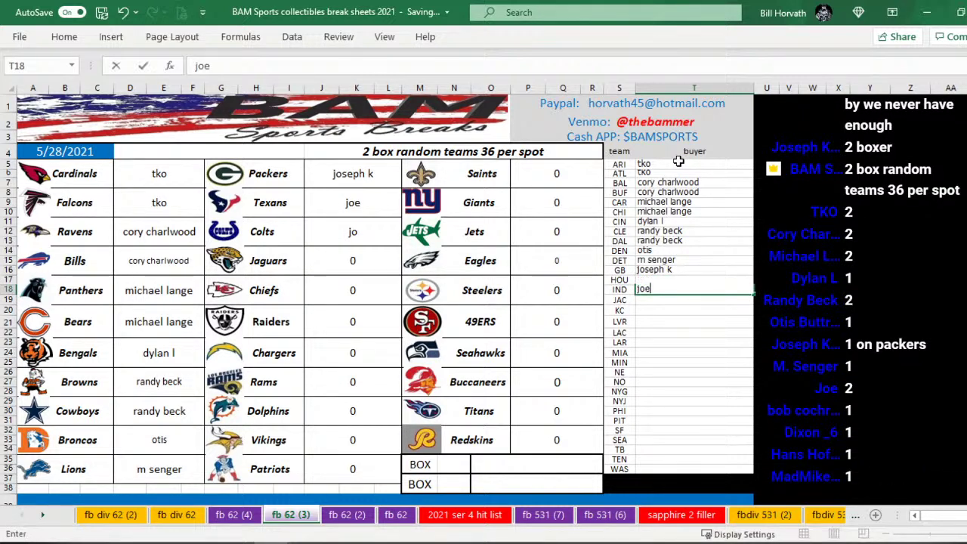
key("Return")
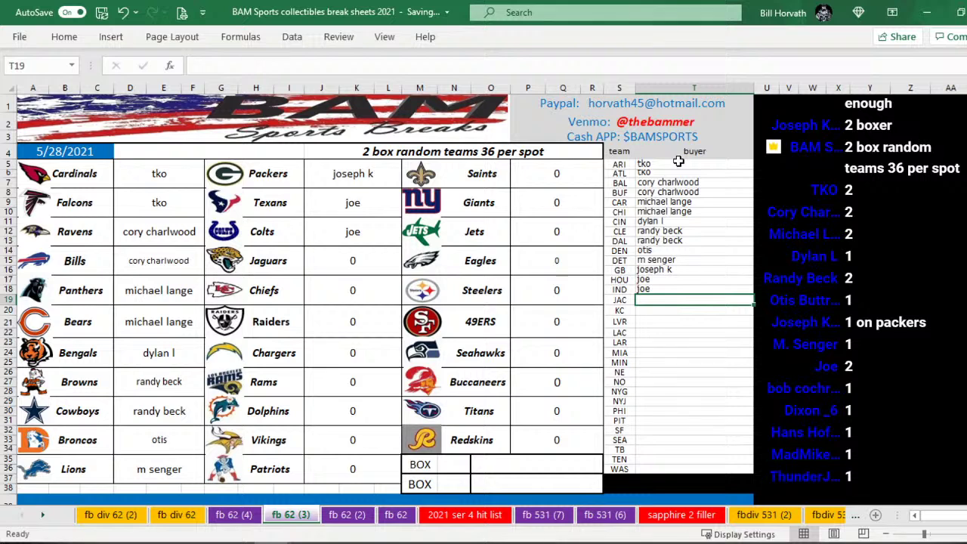
Enter buyers for the Jaguars through the Jets, one per row.
type("dixon")
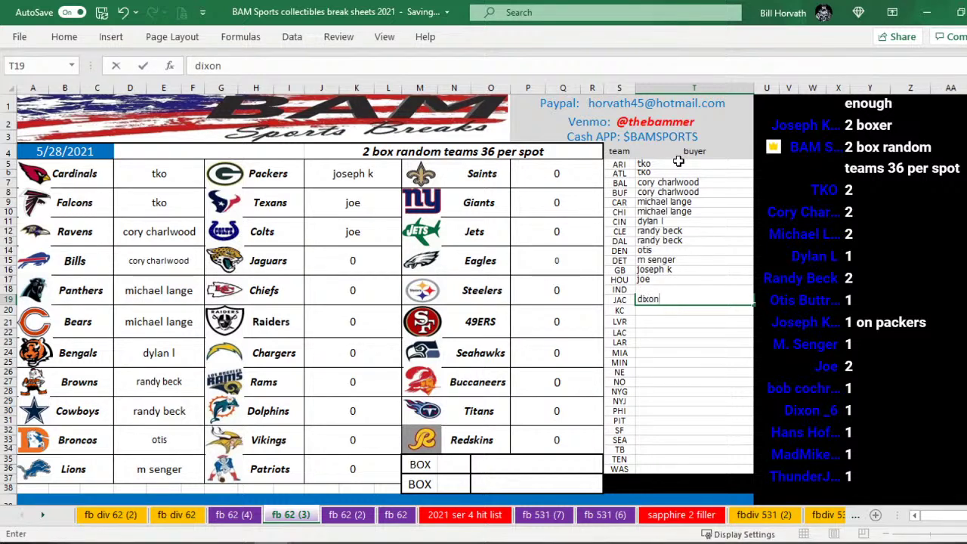
type(" 6")
key("Return")
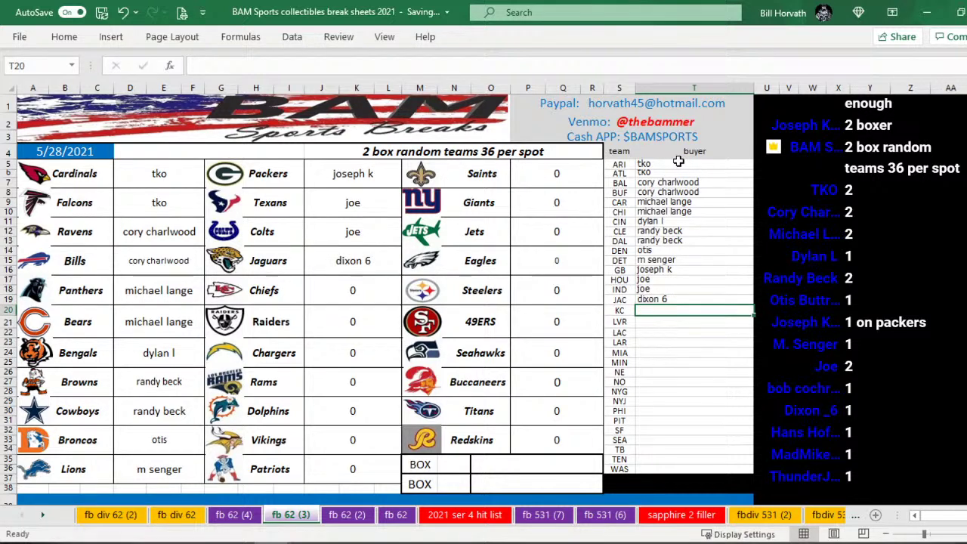
type("hans")
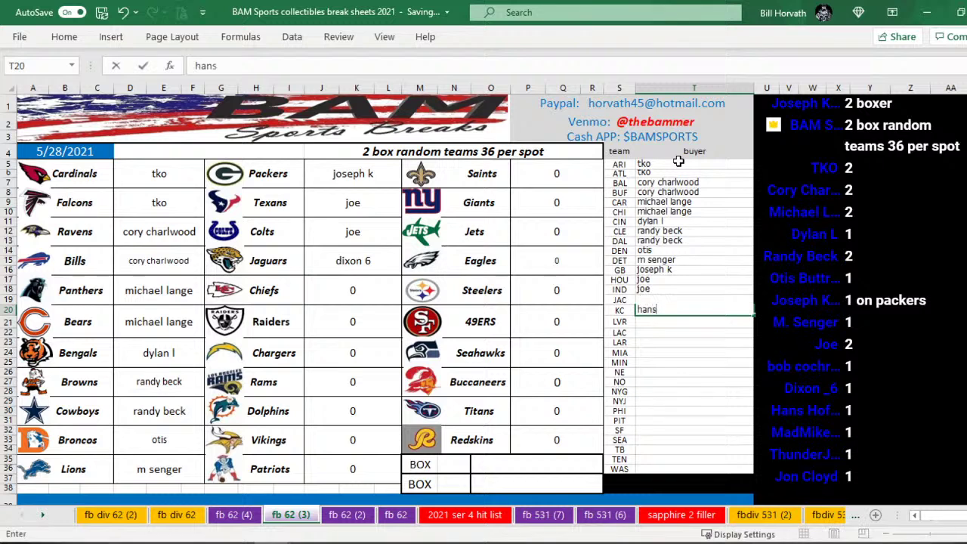
key("Return")
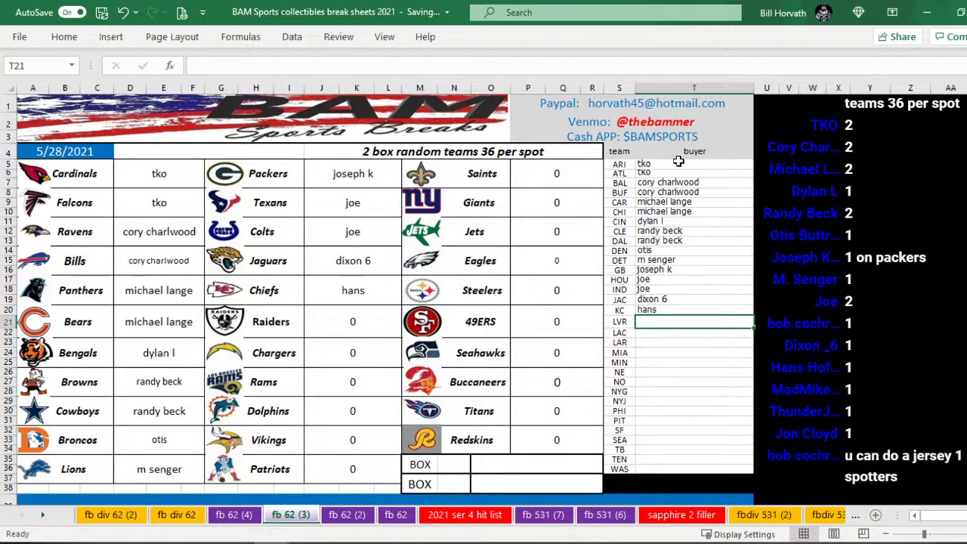
type("madmike")
key("Return")
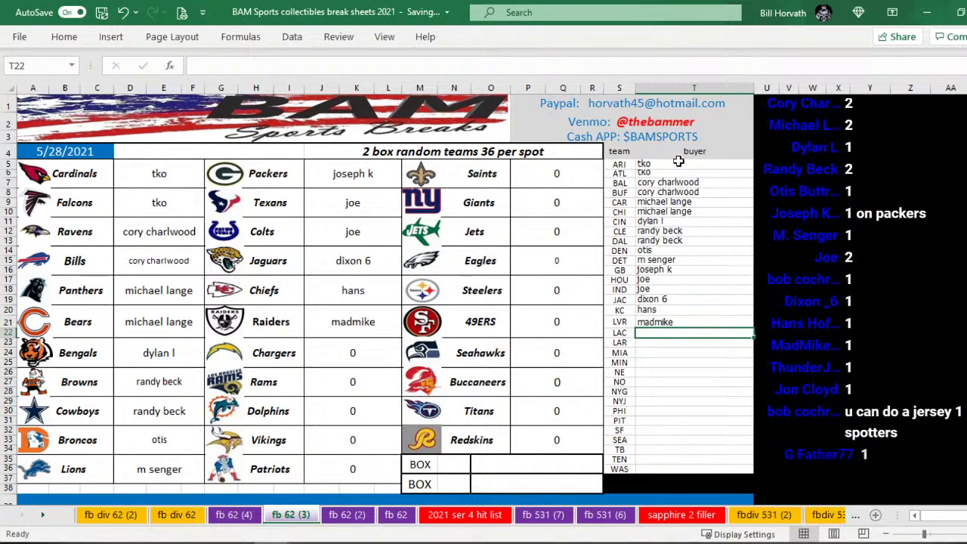
type("thunderjunk")
key("Return")
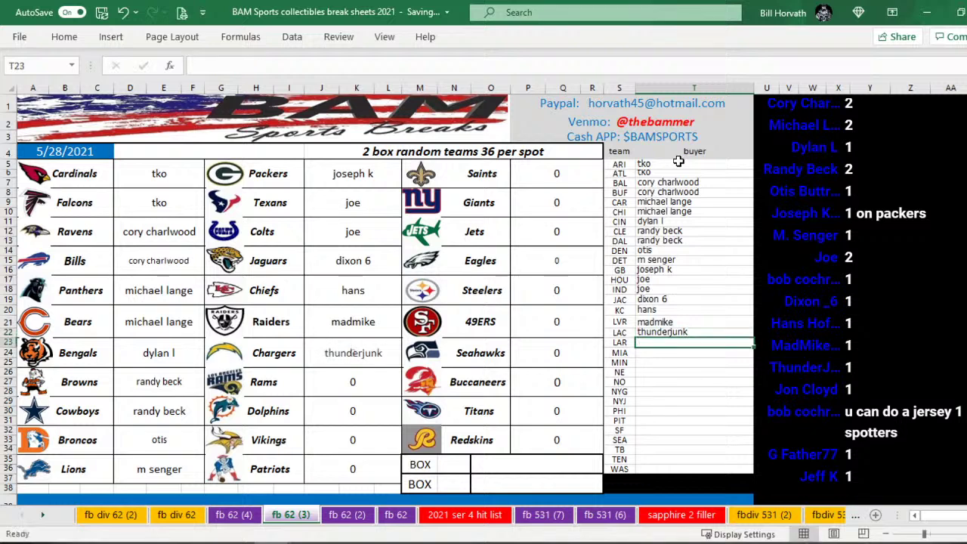
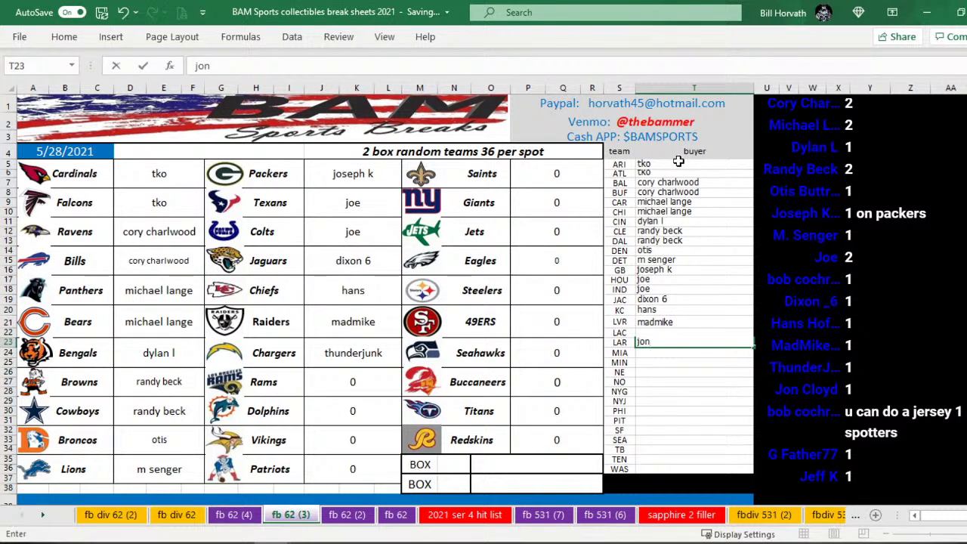
key("Return")
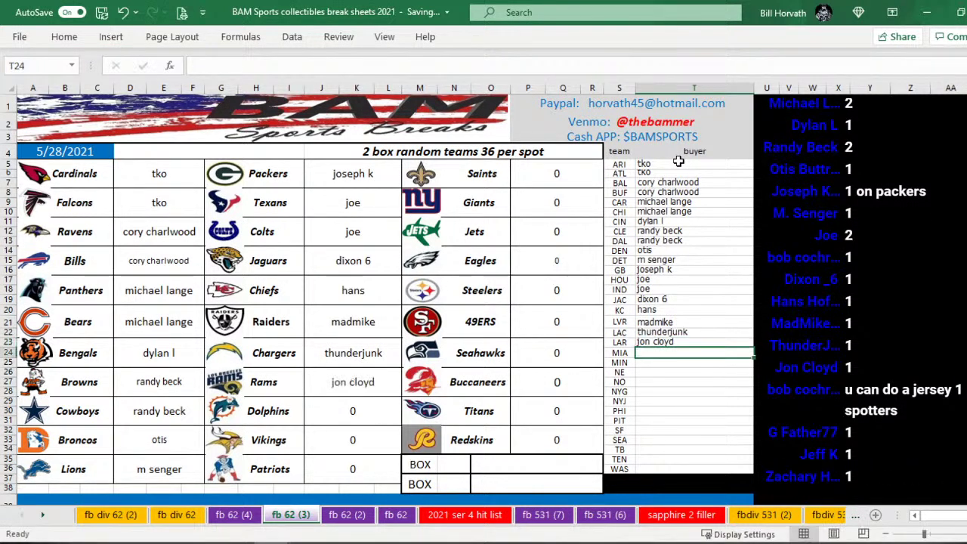
type("g")
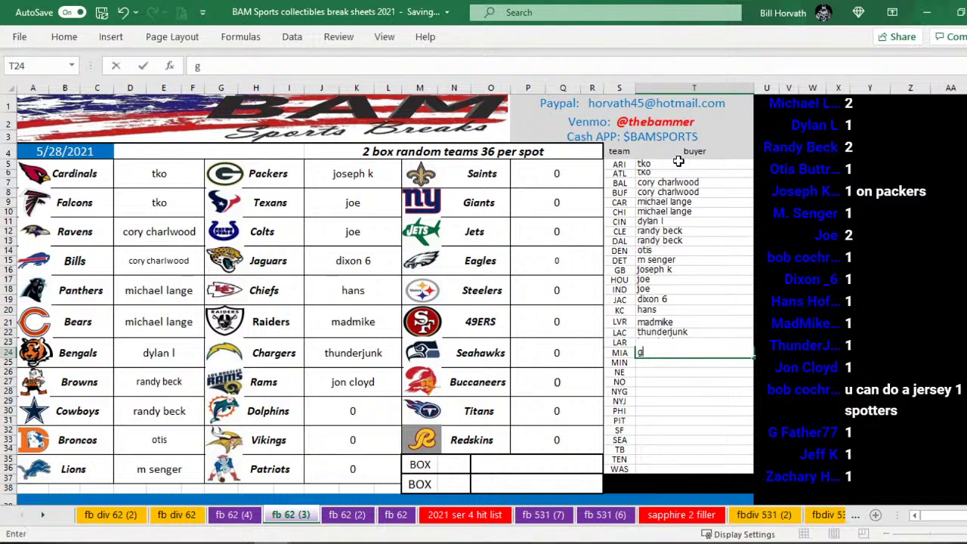
type(" father")
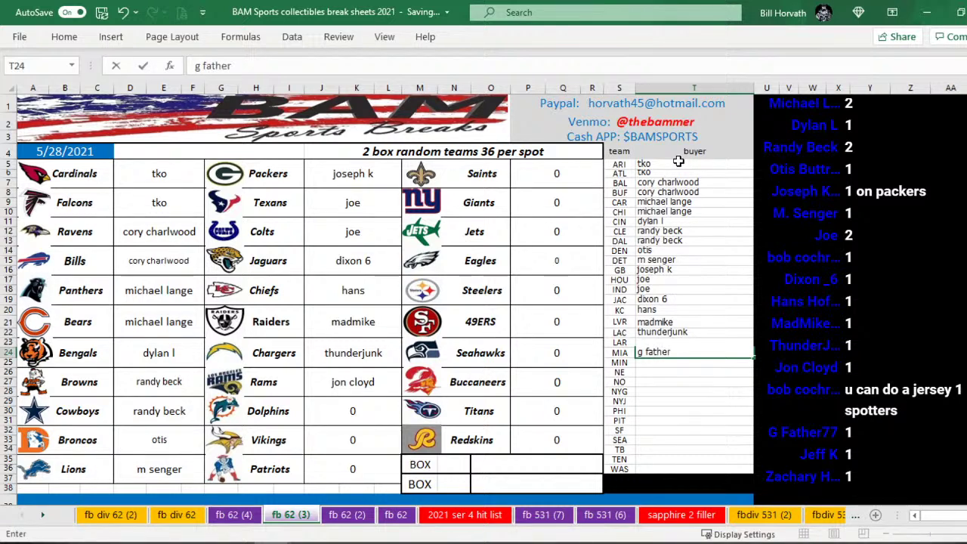
type("77")
key("Return")
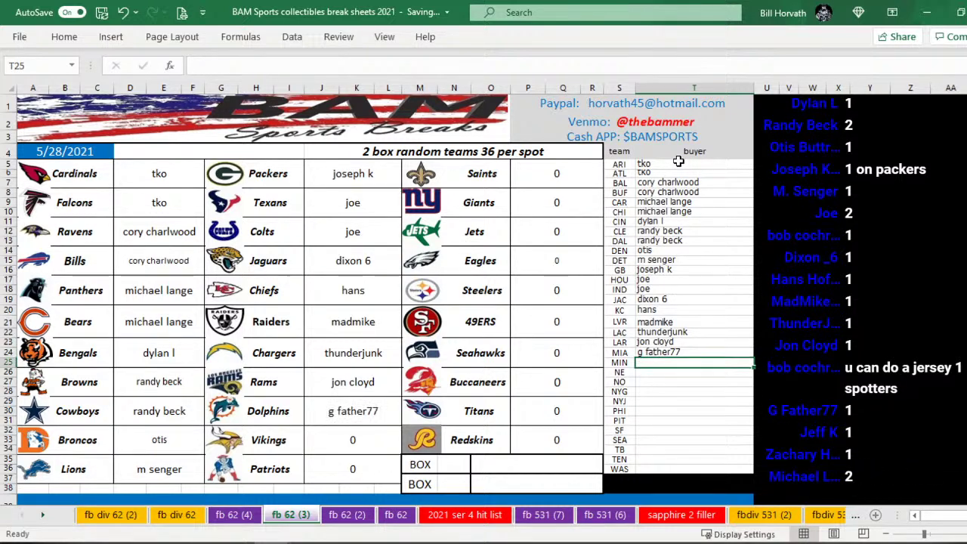
type("jeff k")
key("Return")
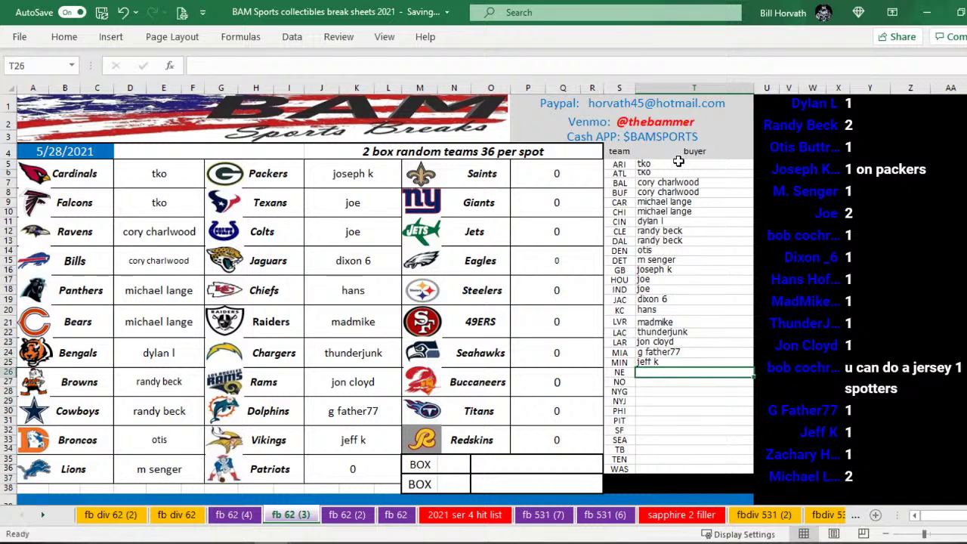
type("zachary")
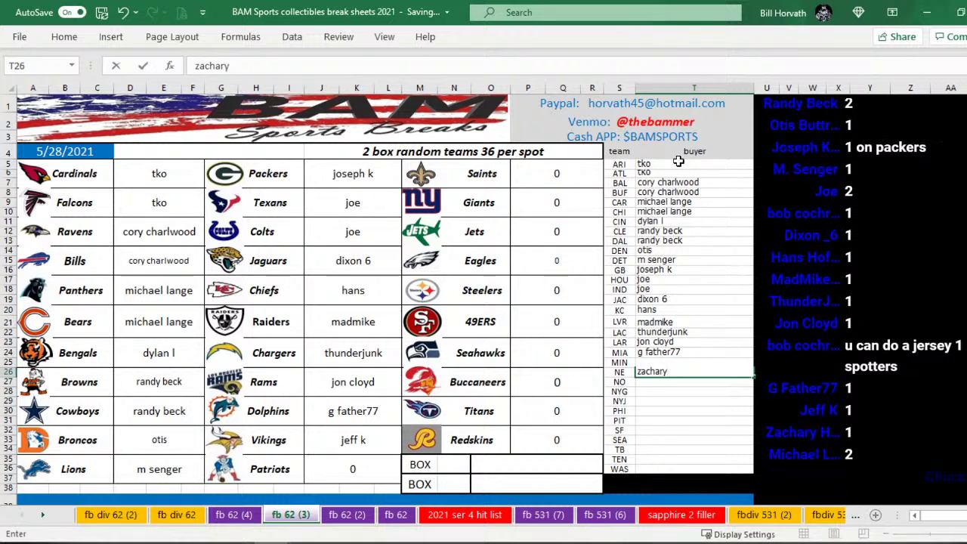
key("Return")
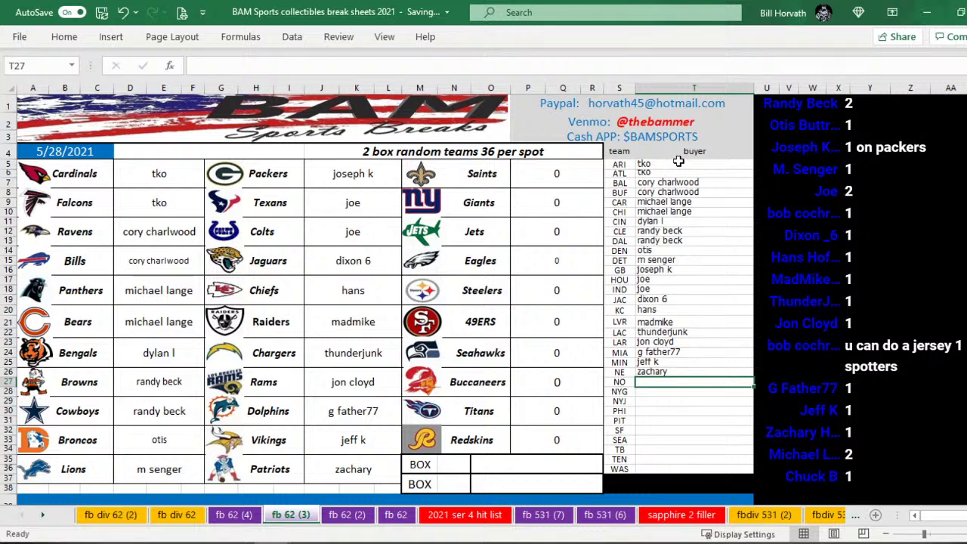
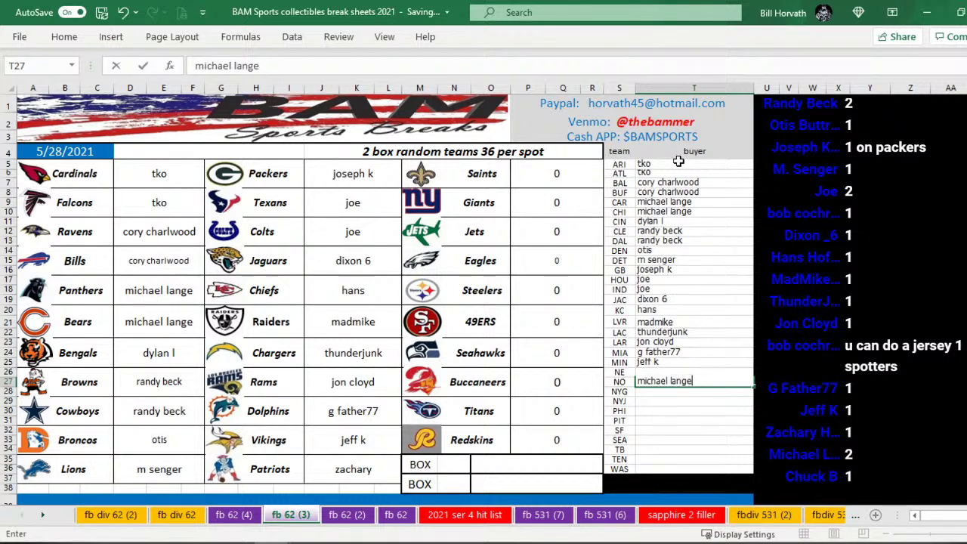
key("Return")
key("Return")
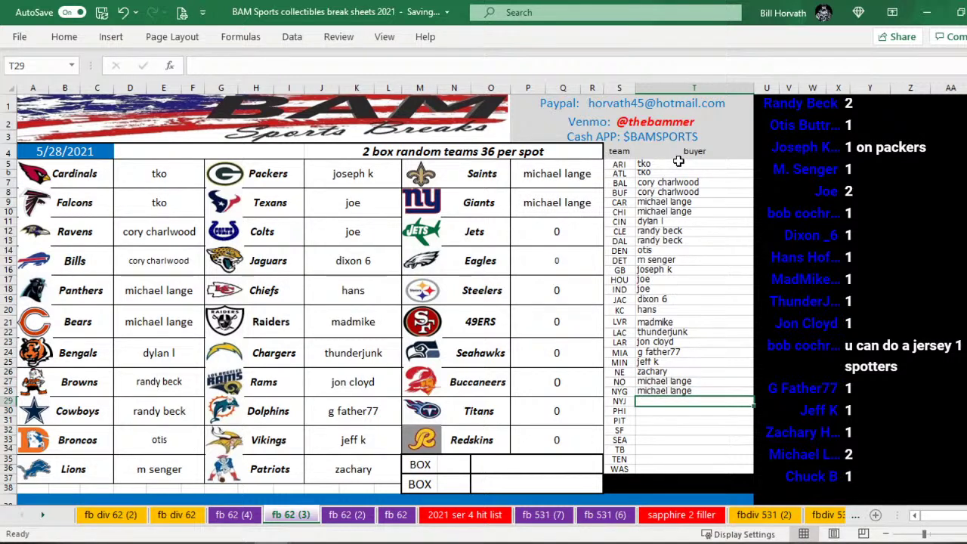
type("chuck b")
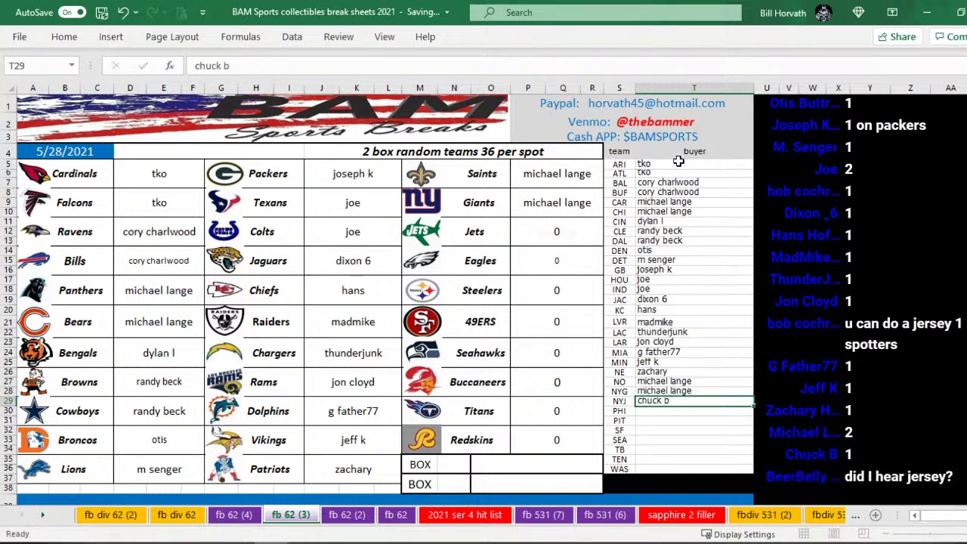
key("Return")
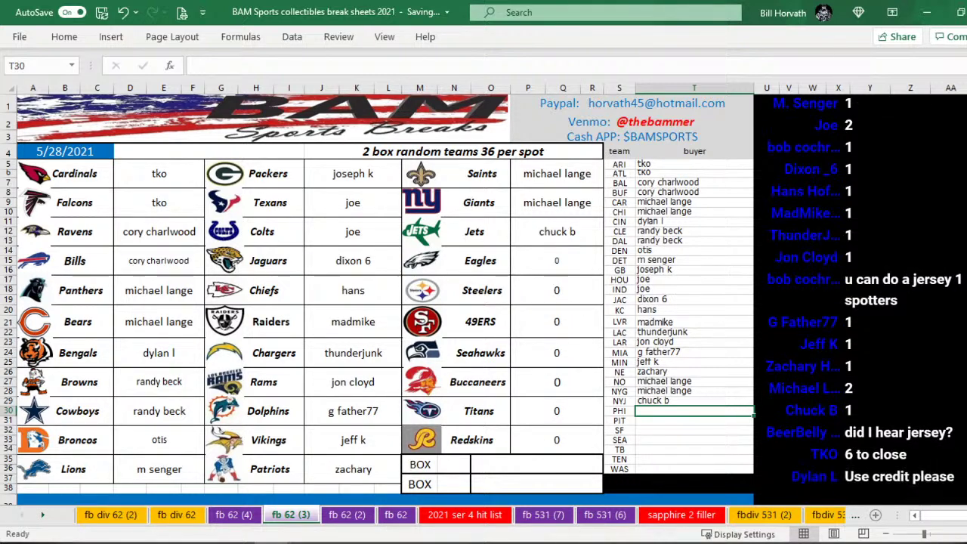
Move the live chat window aside and enter the Eagles (PHI) buyer.
key("alt+Tab")
left_click_drag(192, 132, 816, 95)
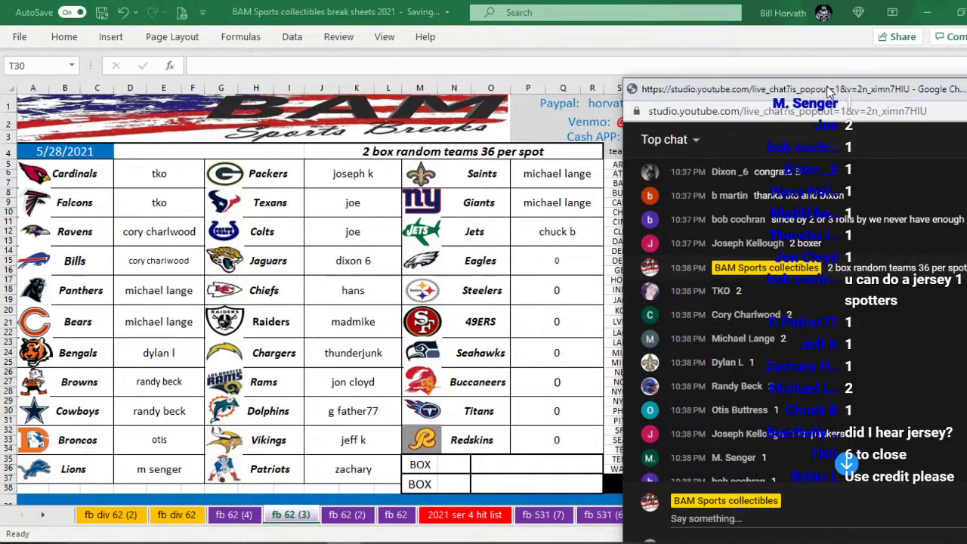
left_click_drag(831, 97, 927, 61)
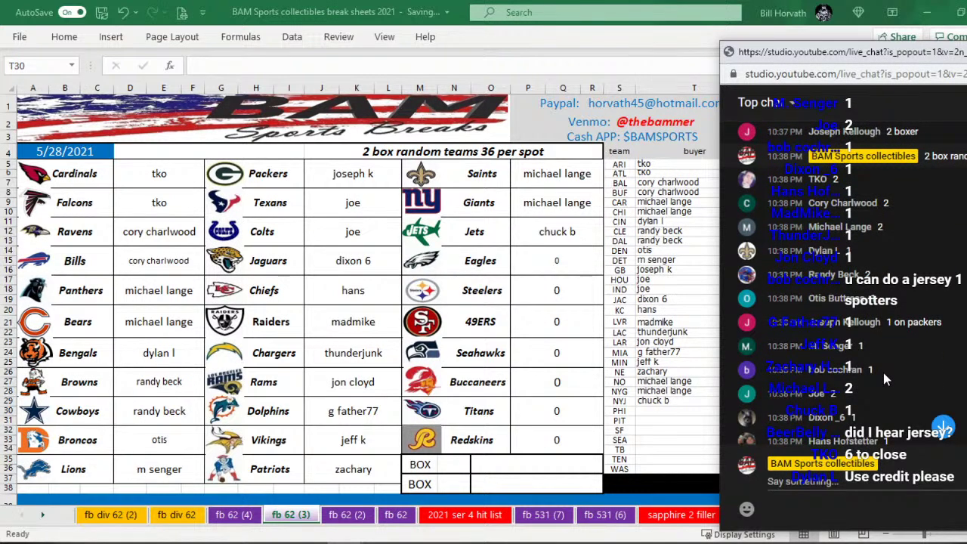
left_click(661, 410)
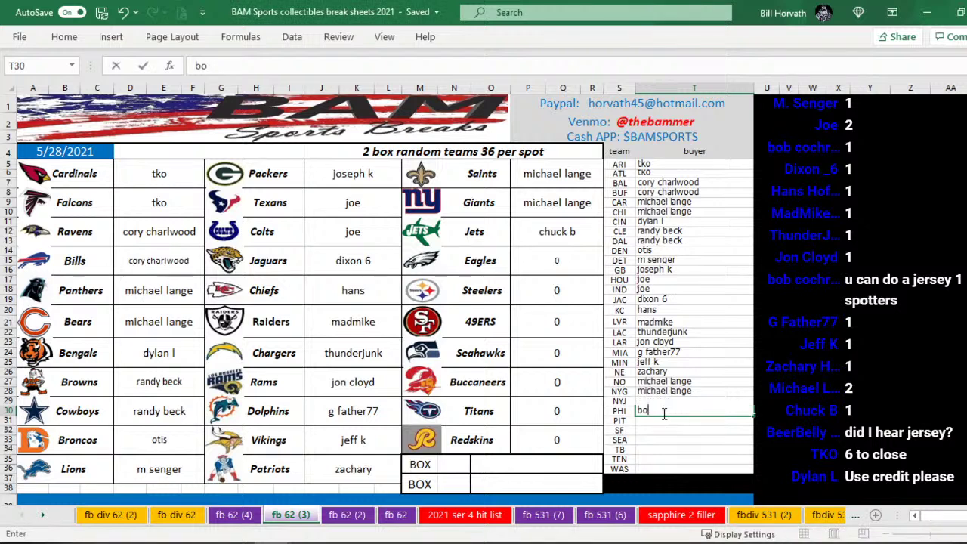
key("Return")
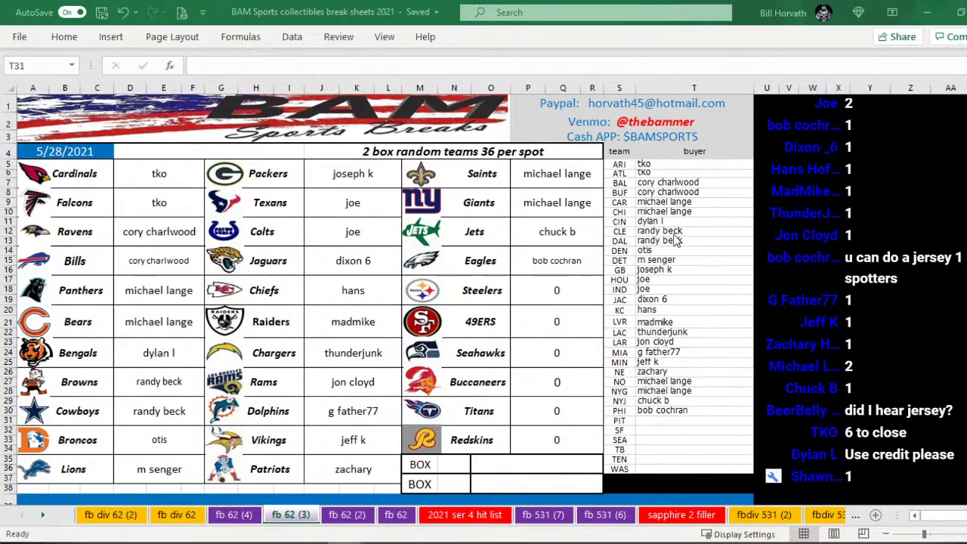
key("alt+Tab")
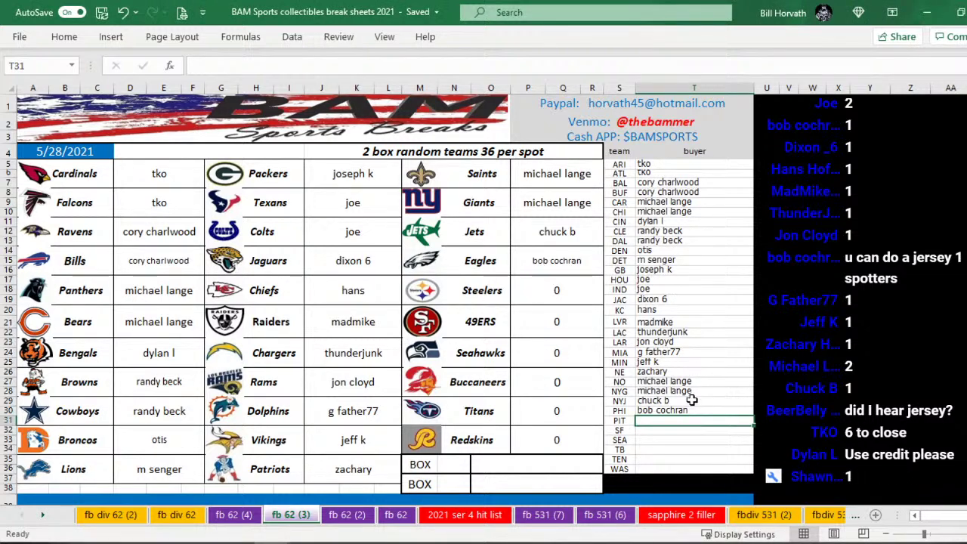
Fill the CIN buyer cell T11 green.
left_click(659, 220)
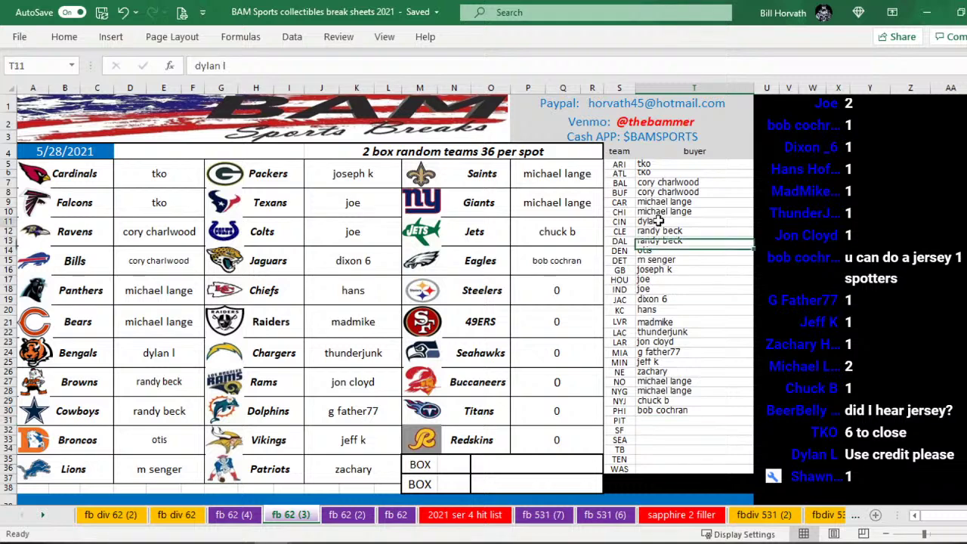
right_click(659, 220)
left_click(730, 76)
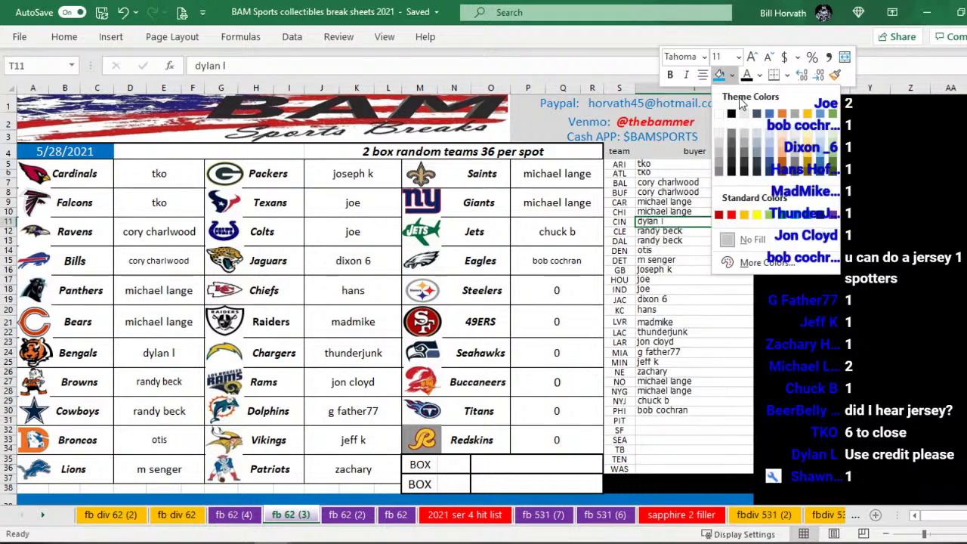
left_click(782, 212)
key("alt+Tab")
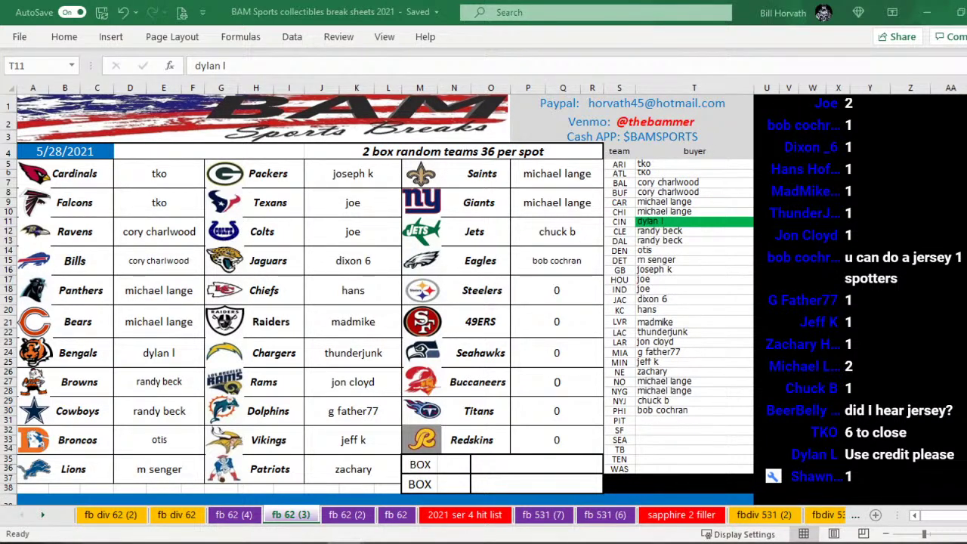
Clear T31 and enter the Steelers and 49ERS buyers.
left_click(690, 410)
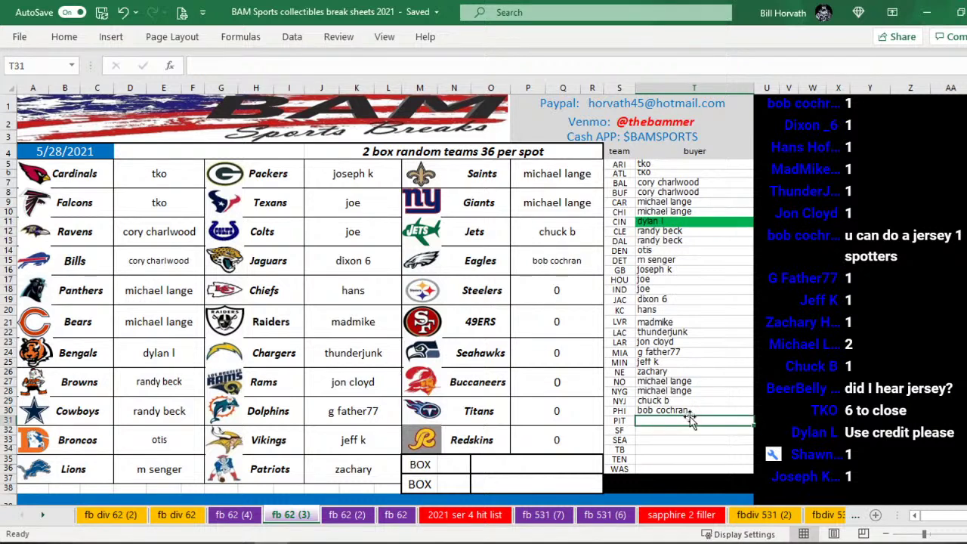
key("Delete")
key("Down")
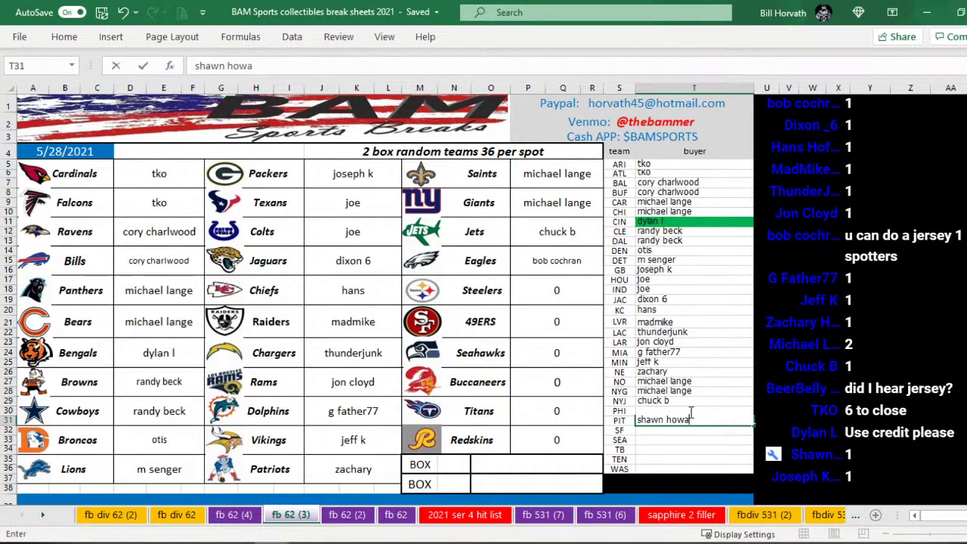
key("Return")
type("joseph k")
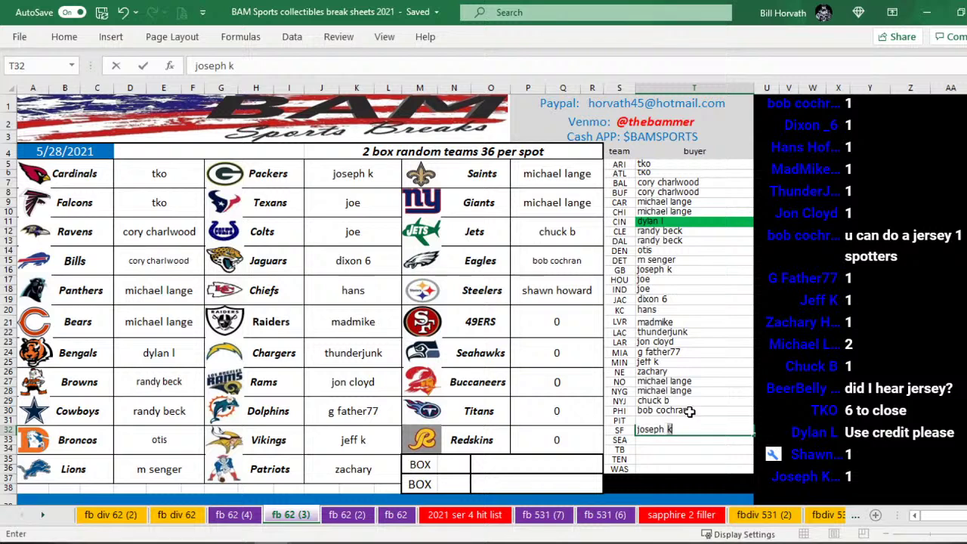
type("*")
key("Return")
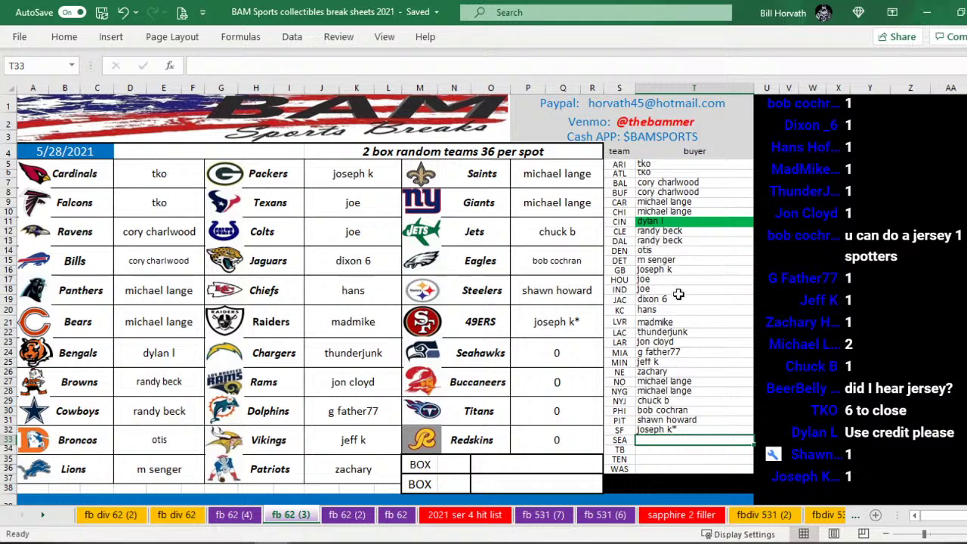
Shade the MIA buyer cell green.
left_click(679, 353)
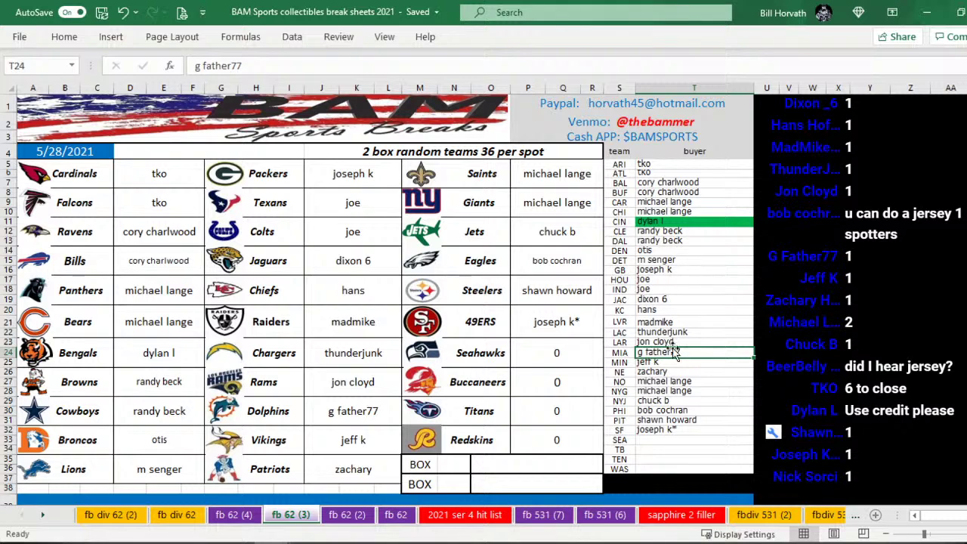
right_click(672, 352)
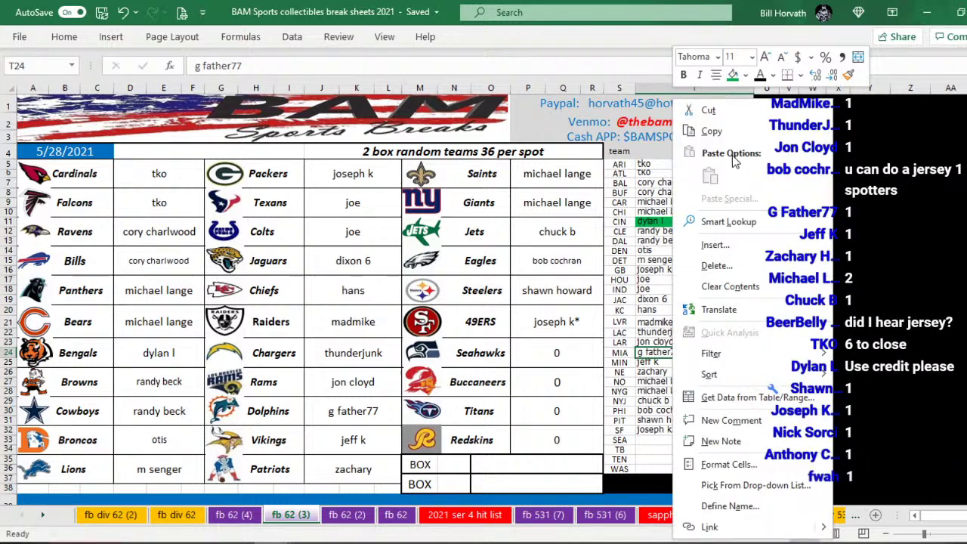
left_click(735, 76)
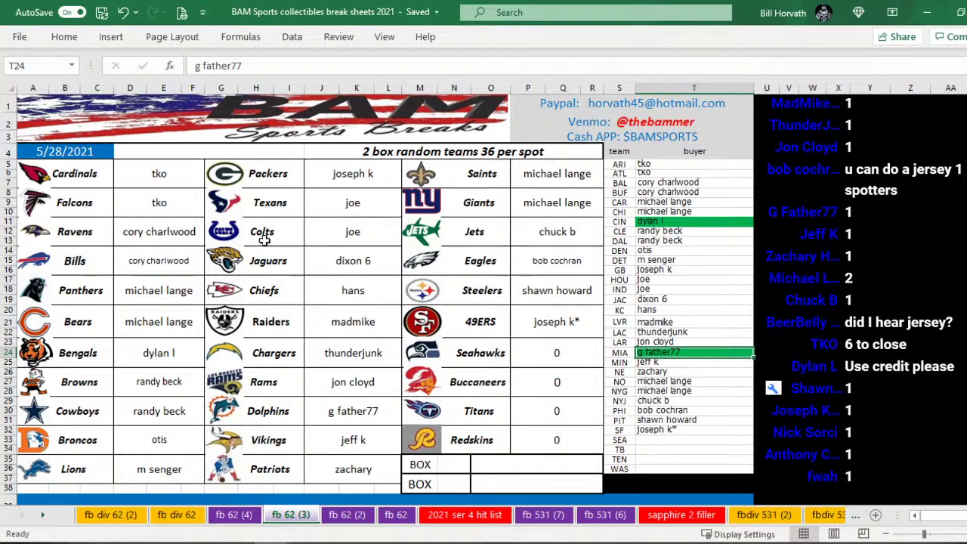
Enter the buyers for SEA, TB, TEN and WAS.
left_click(658, 440)
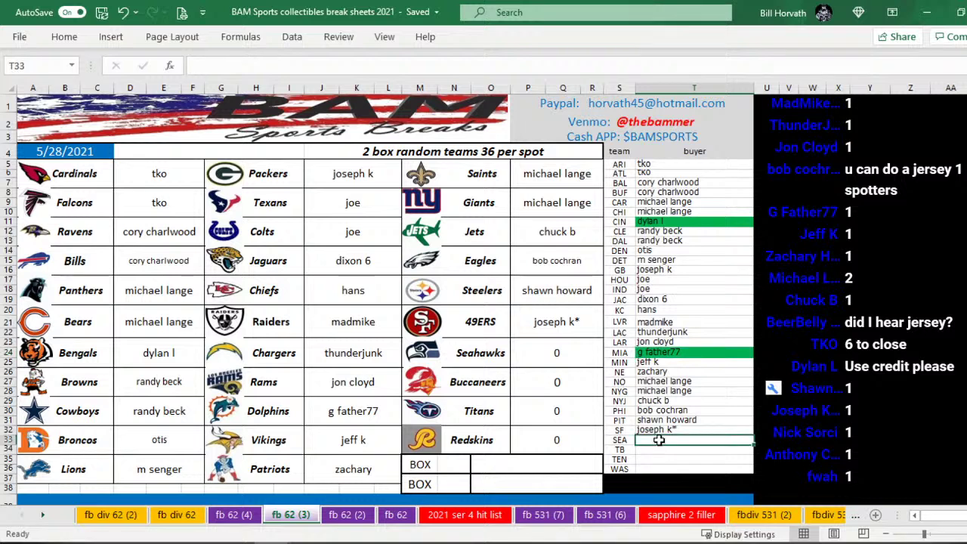
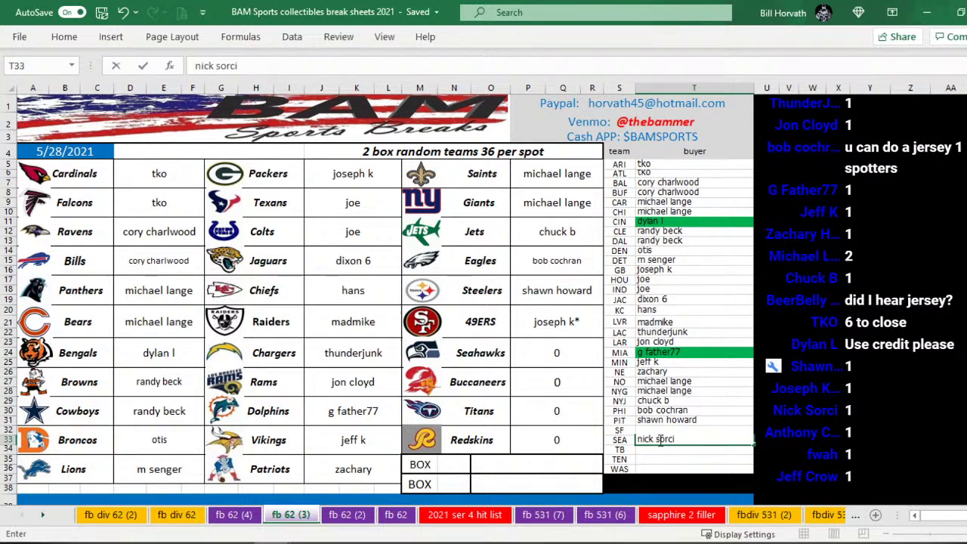
key("Return")
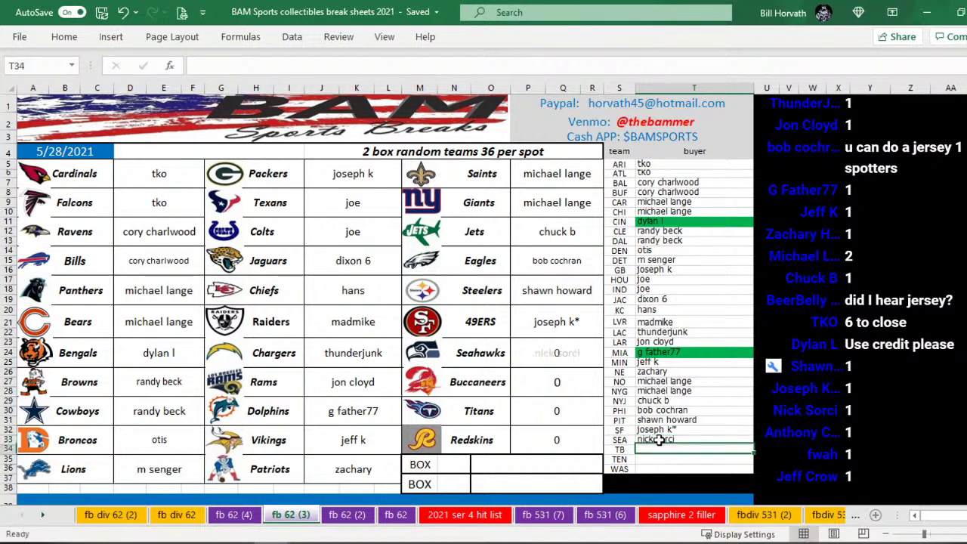
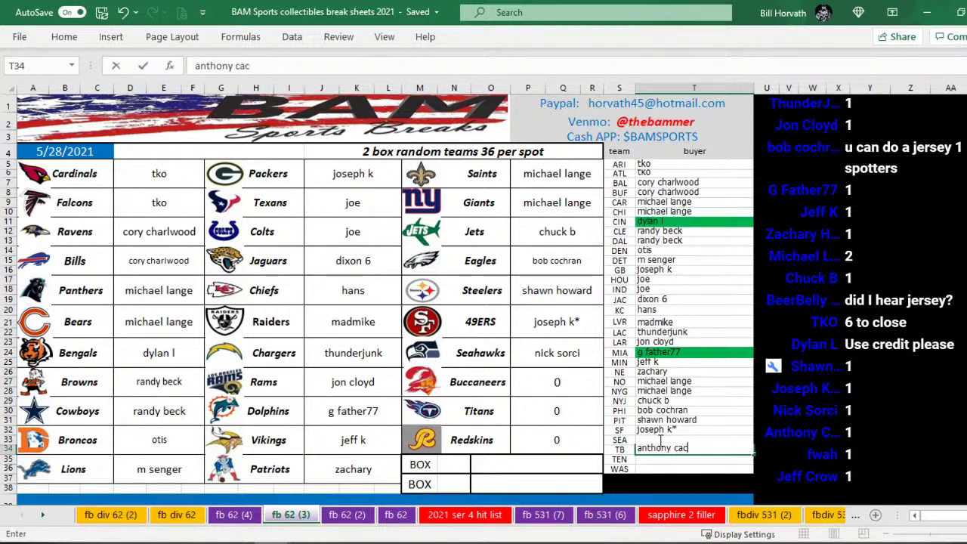
key("Return")
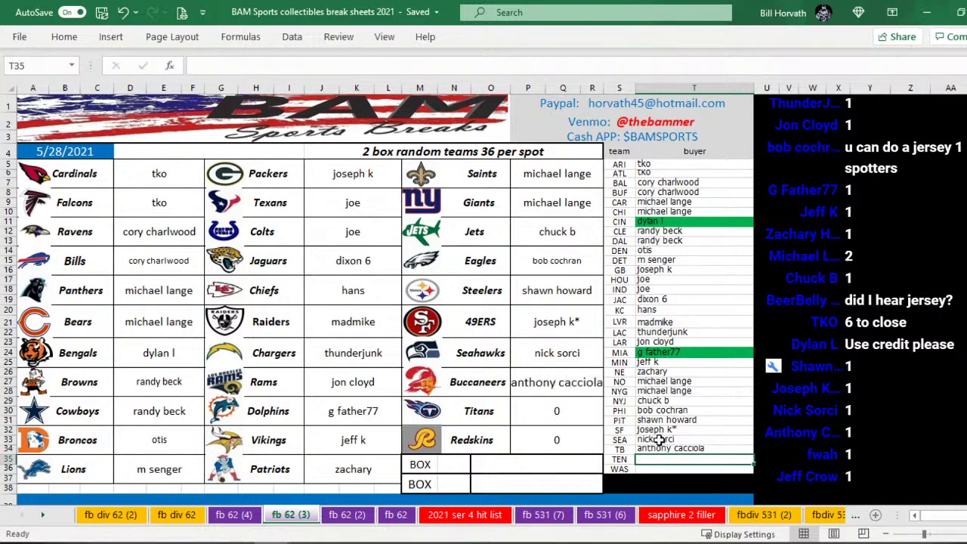
type("fwa")
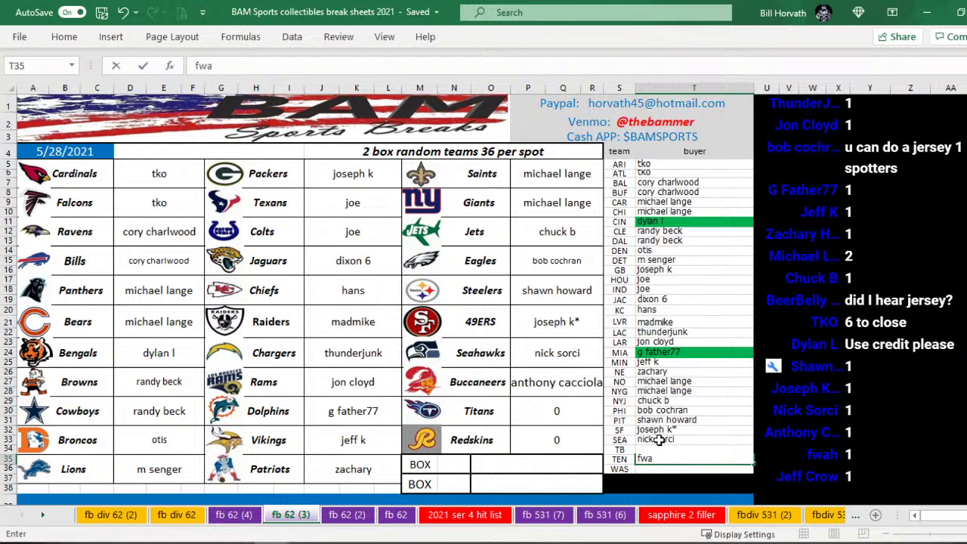
type("h")
key("Return")
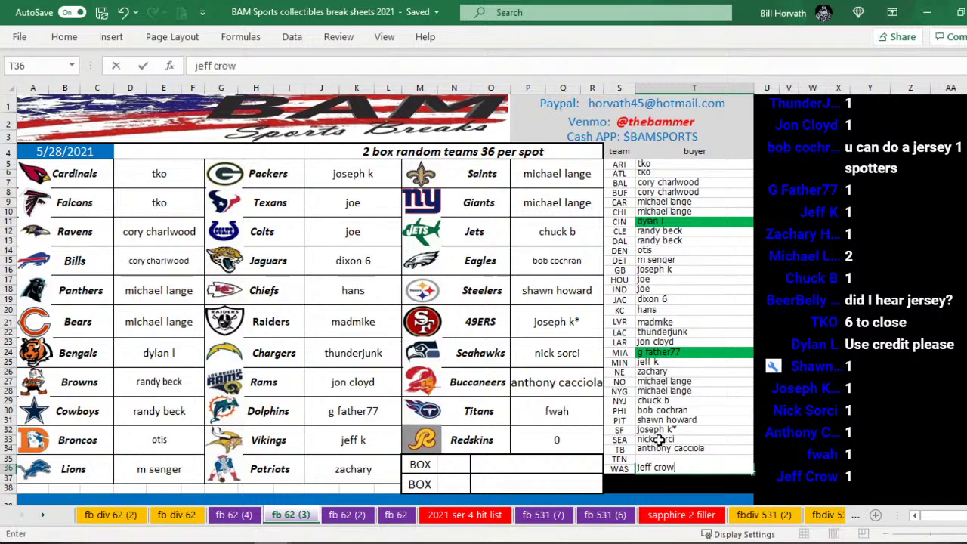
key("Return")
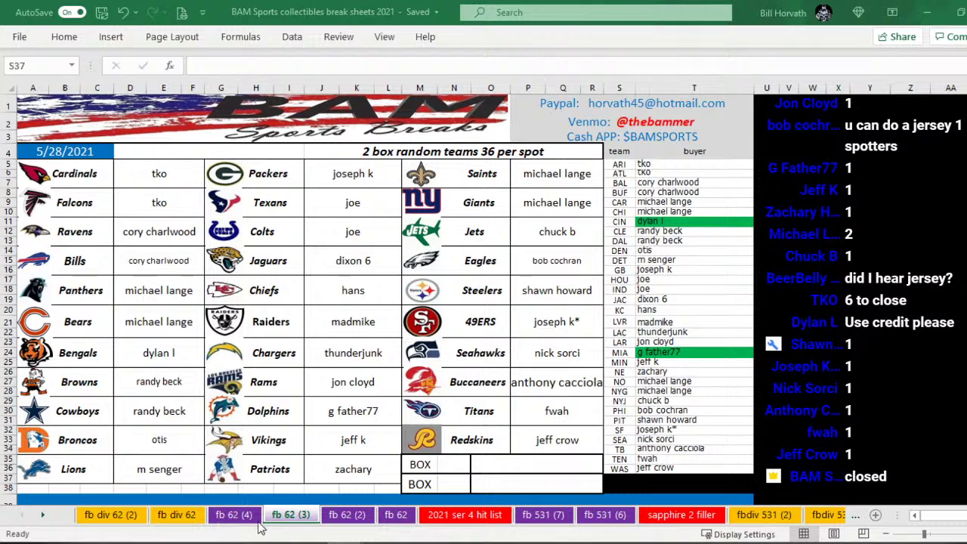
Make a copy of the blank fb 62 (4) sheet using Move or Copy.
right_click(232, 515)
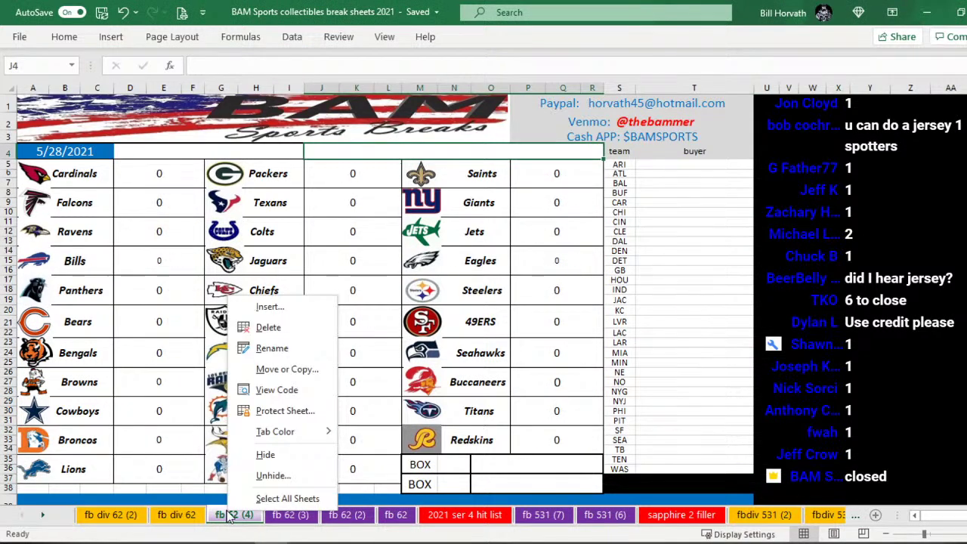
left_click(276, 370)
left_click(180, 420)
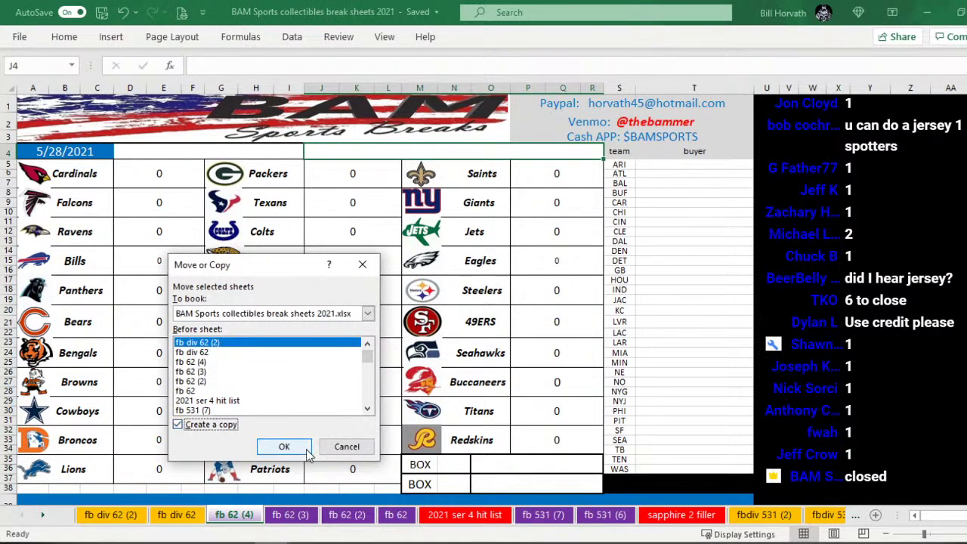
left_click(302, 445)
Rename the sheet to 'jersey rando teams 62'.
right_click(295, 515)
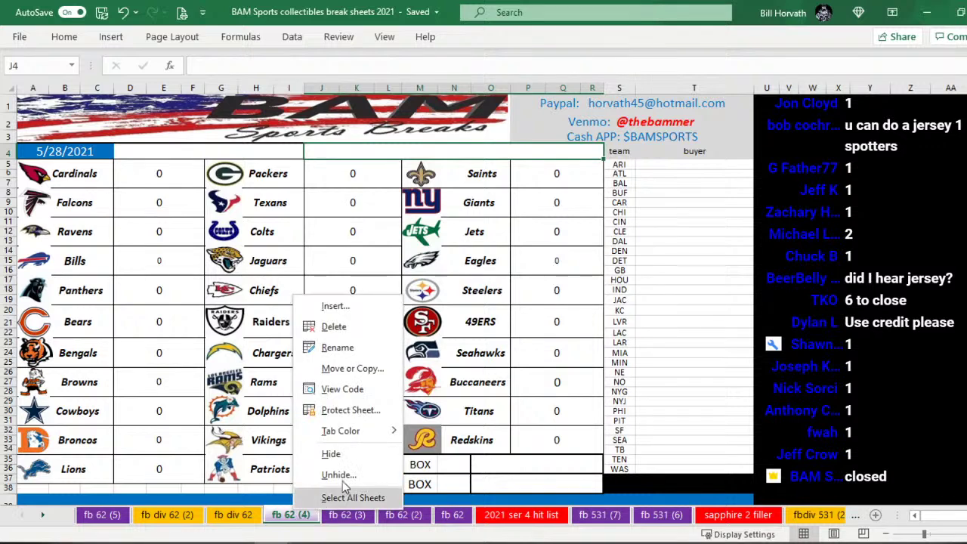
left_click(337, 348)
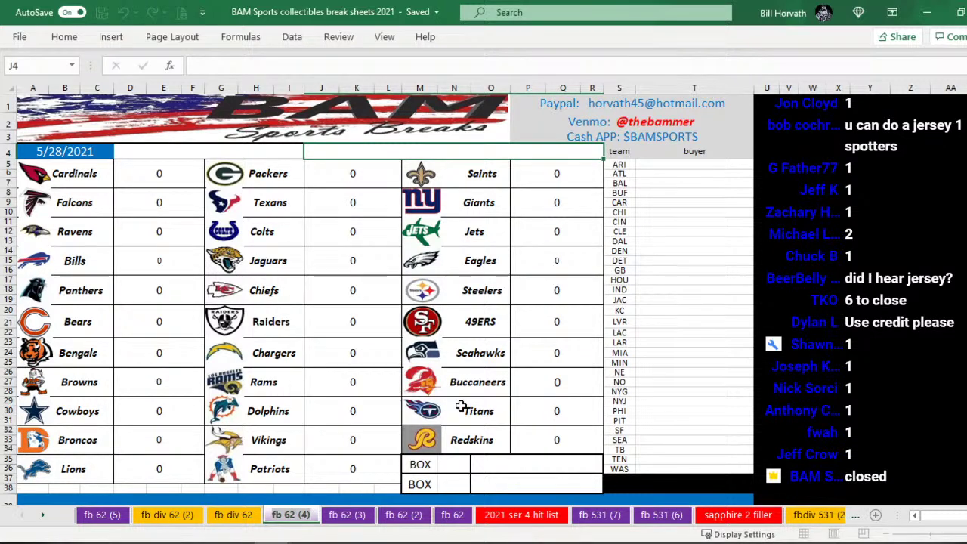
type("jersey rando")
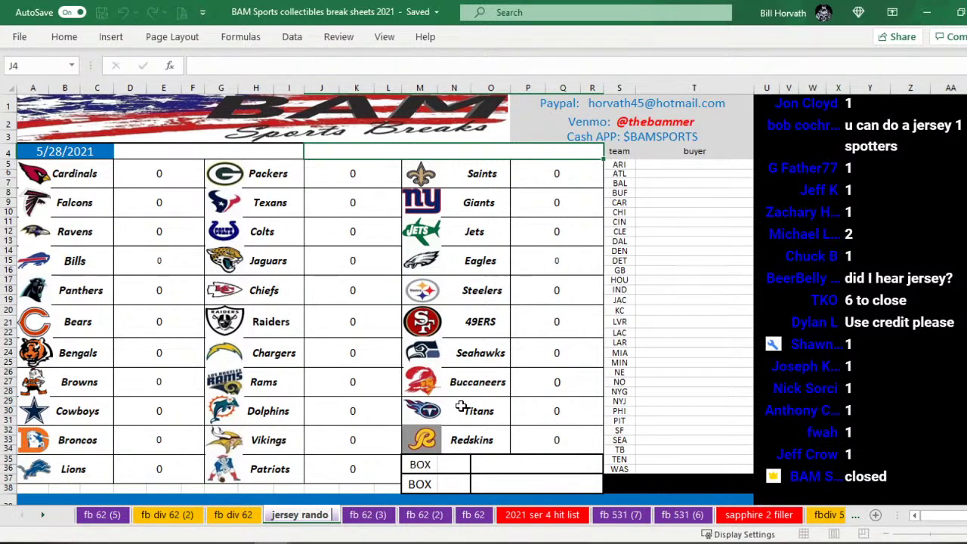
type(" teams 62")
key("Return")
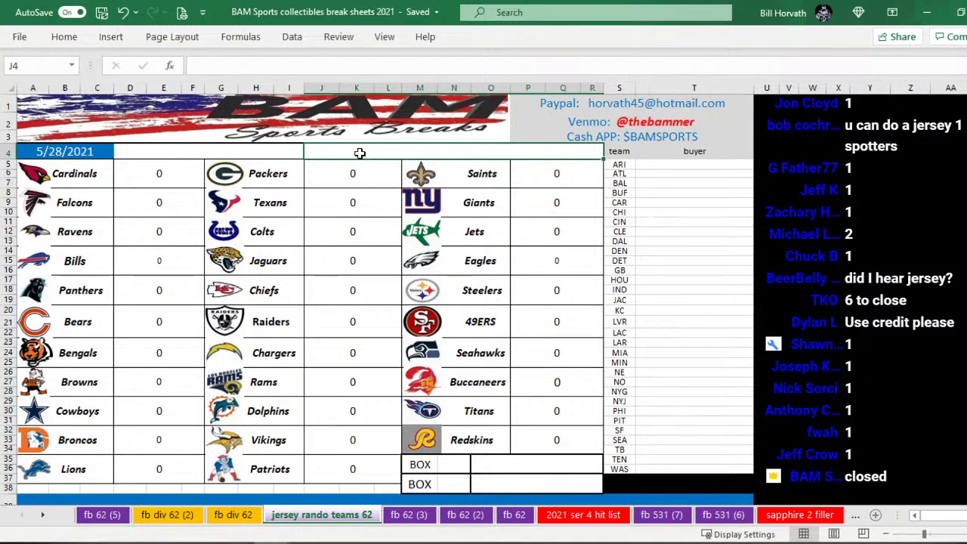
Title the sheet 'license football jersey random teams 11 per spot' in J4.
type("license football;l")
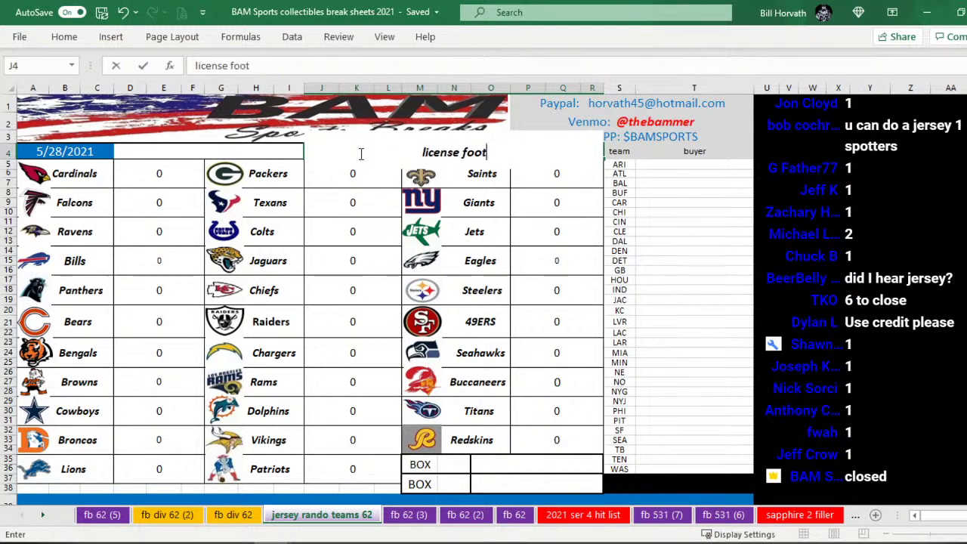
key("BackSpace")
key("BackSpace")
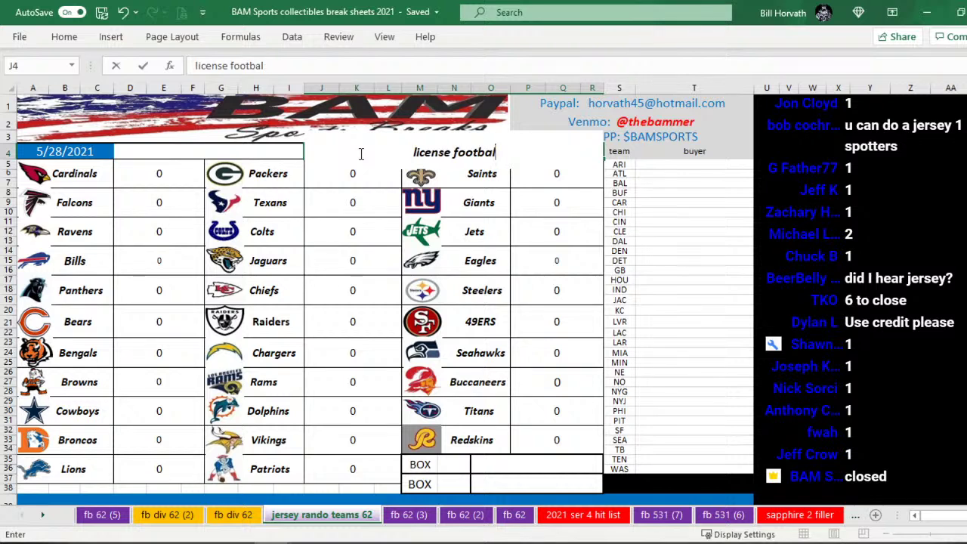
type("jersey ran")
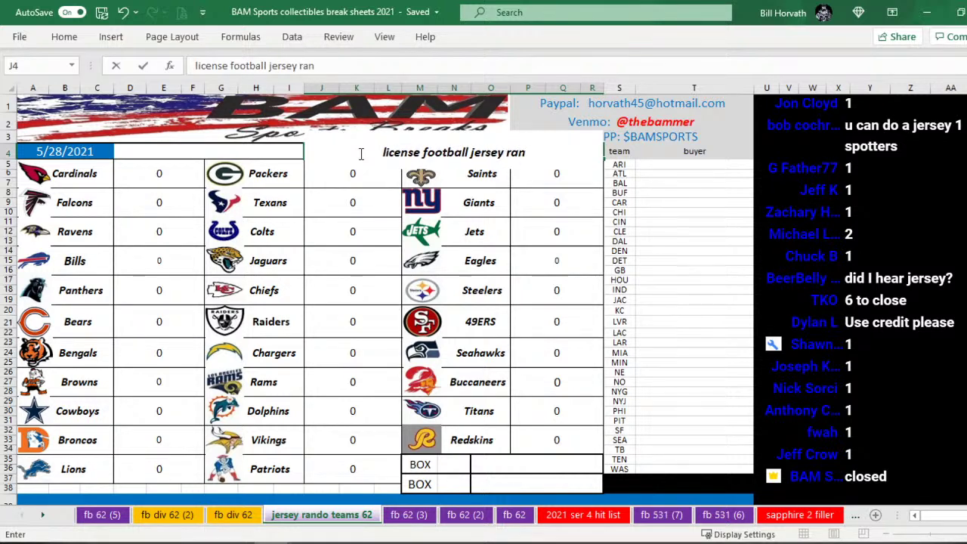
type("dom teams 11 per spot")
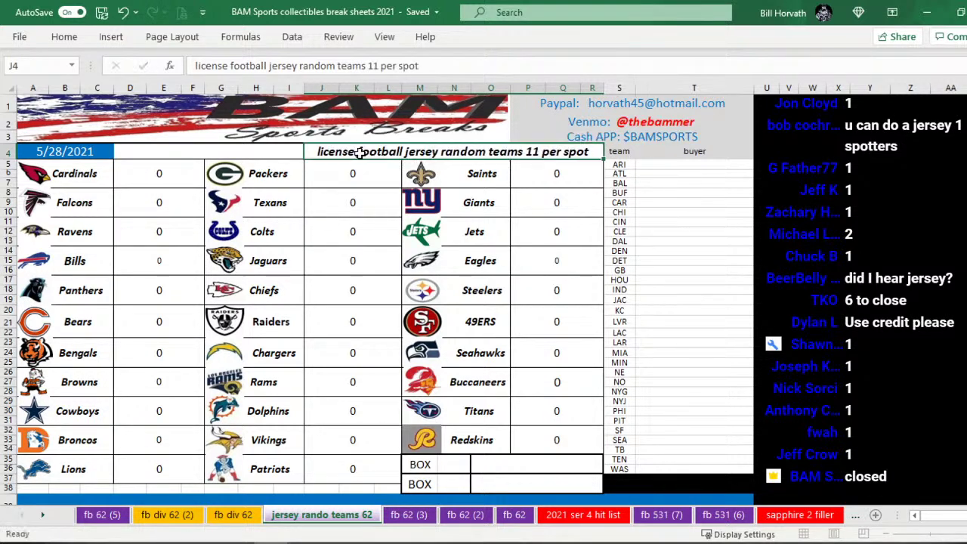
key("Return")
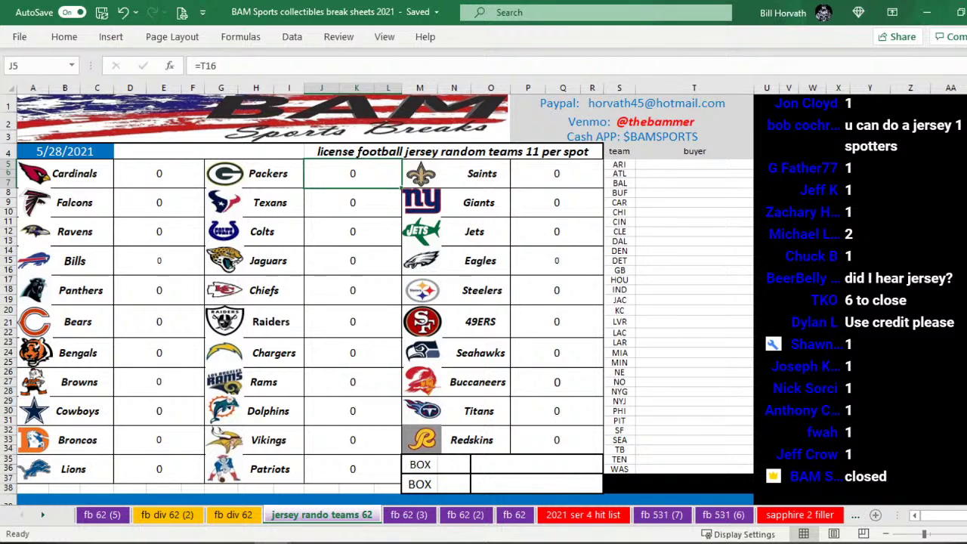
key("alt+Tab")
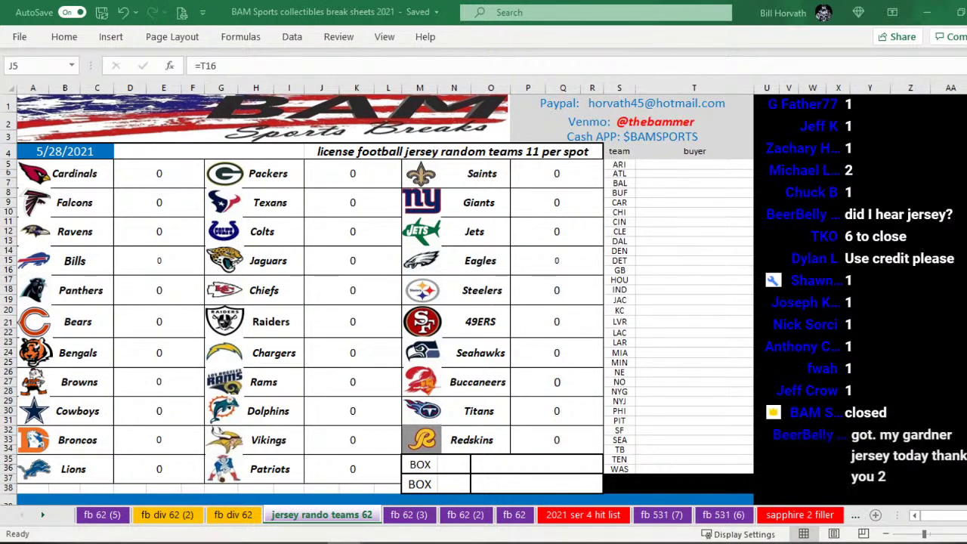
Back on the fb 62 (3) sheet, shade the BAL and BUF buyer cells green.
left_click(414, 515)
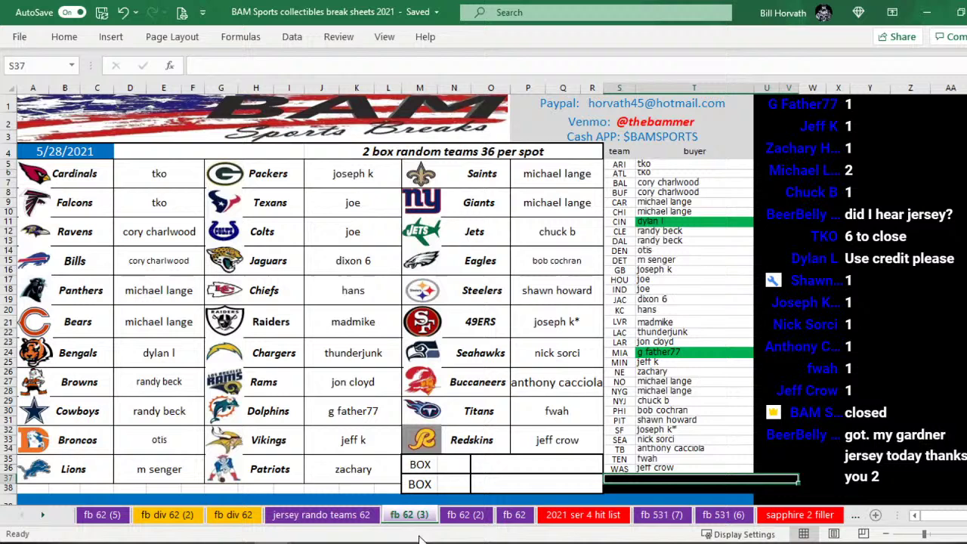
left_click(503, 461)
left_click(451, 464)
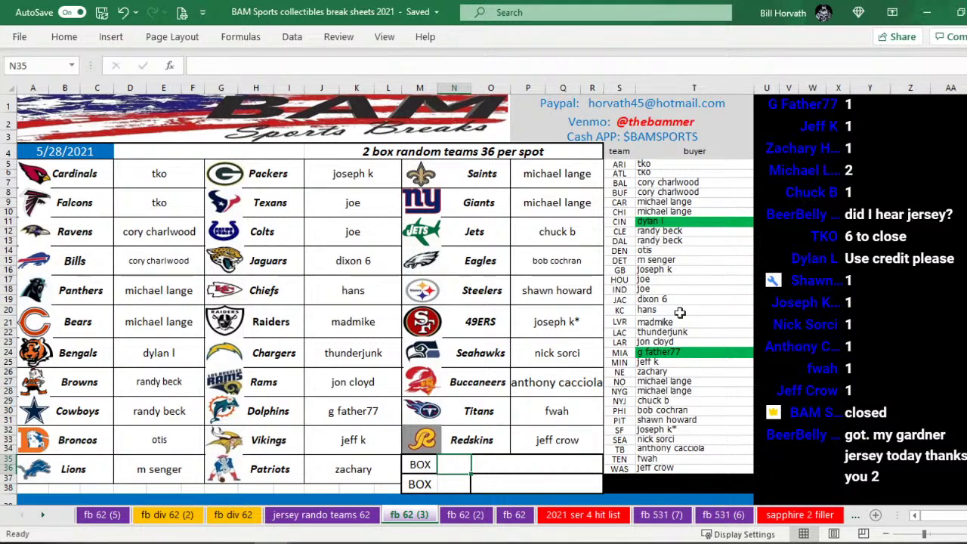
left_click(670, 192)
left_click_drag(671, 189, 670, 182)
right_click(670, 182)
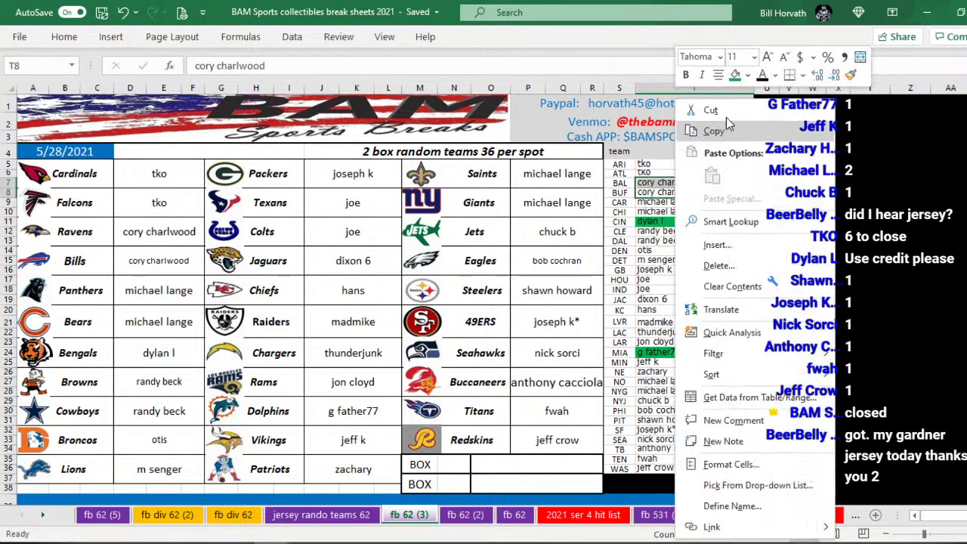
left_click(734, 74)
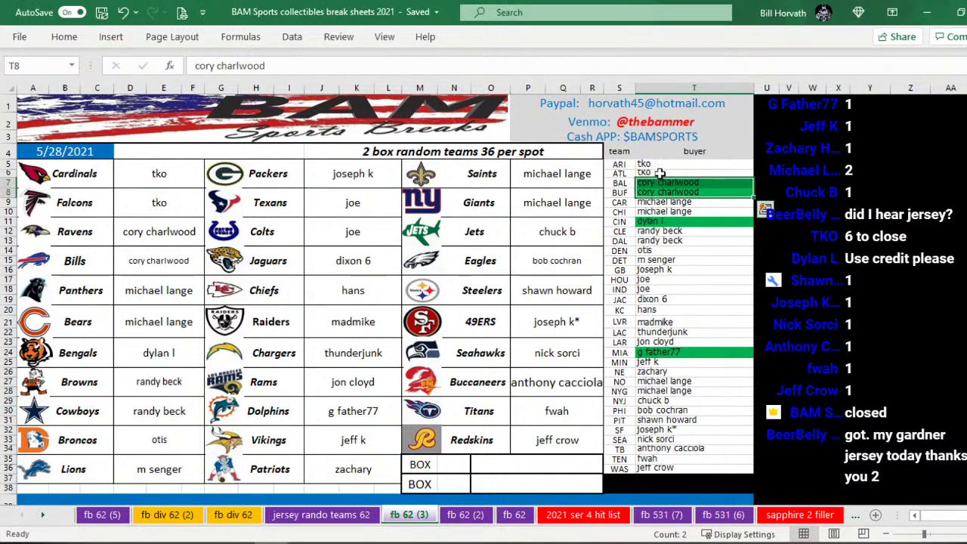
Shade the HOU, IND, JAC, LVR, PIT and NE buyer cells green.
left_click_drag(655, 280, 657, 290)
right_click(658, 289)
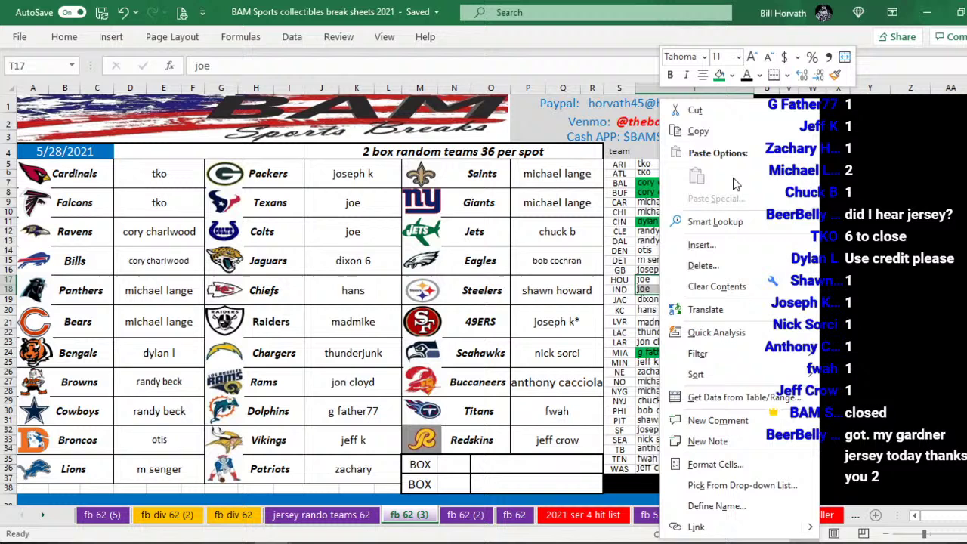
left_click(719, 75)
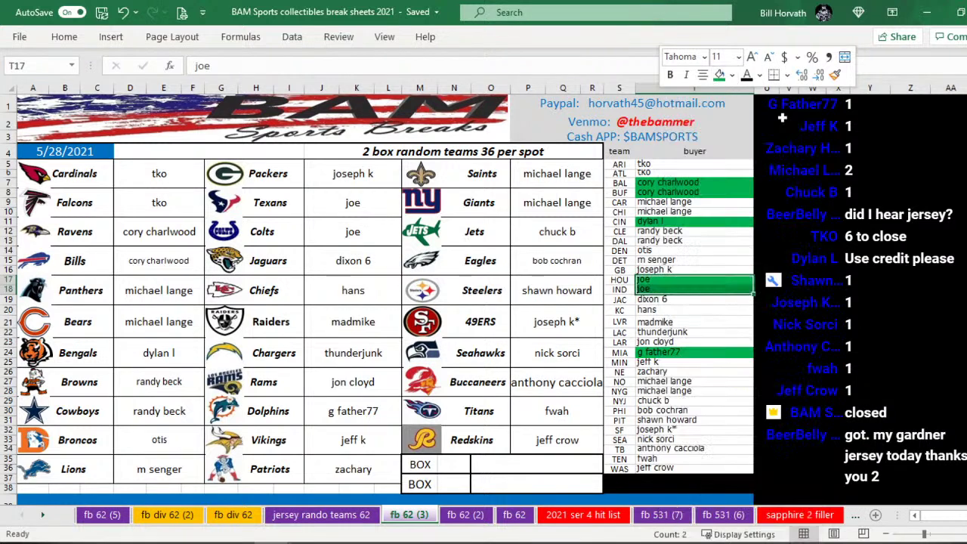
left_click(657, 301)
left_click(657, 322, "ctrl")
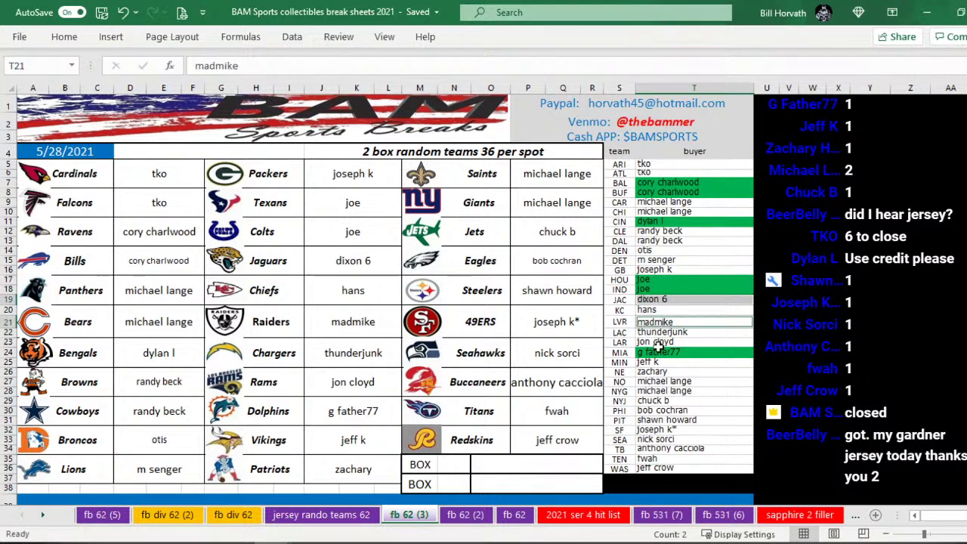
left_click(657, 419, "ctrl")
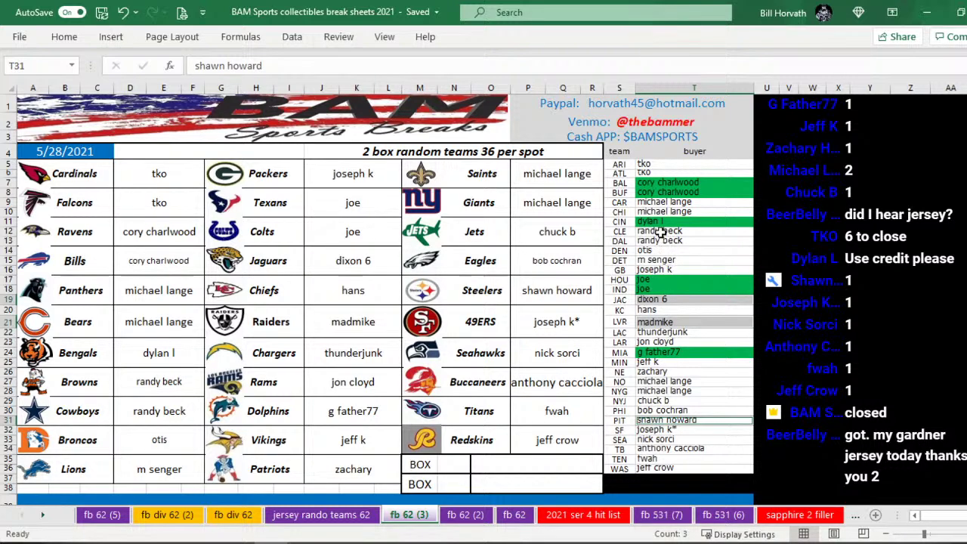
left_click(657, 371, "ctrl")
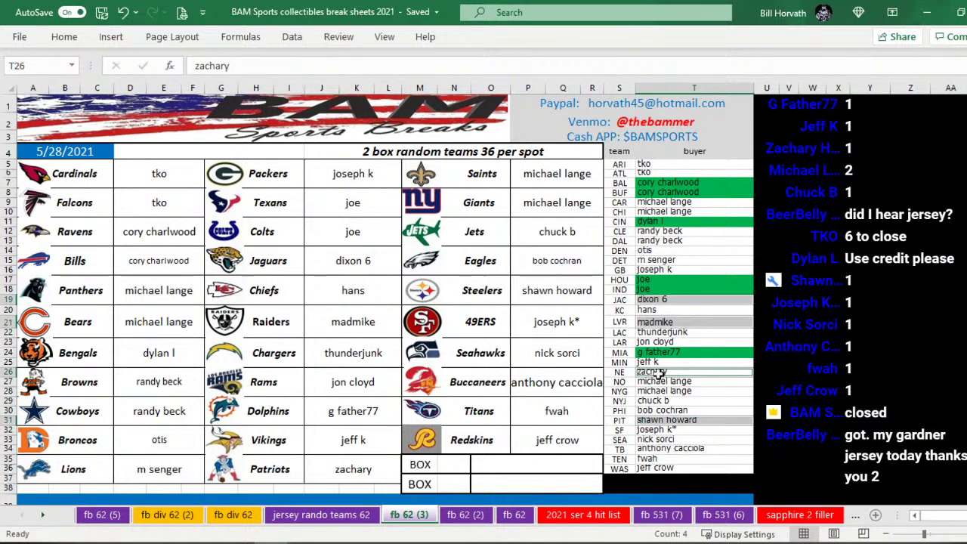
right_click(657, 371)
left_click(719, 78)
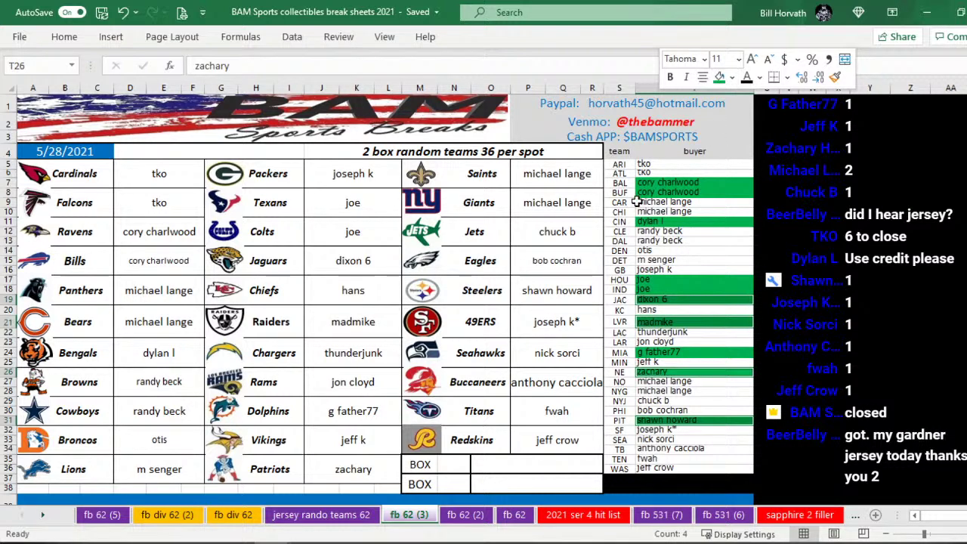
Shade the ARI, ATL, CAR, CHI, DEN, NO and NYG buyer cells green.
left_click_drag(673, 165, 674, 174)
right_click(675, 173)
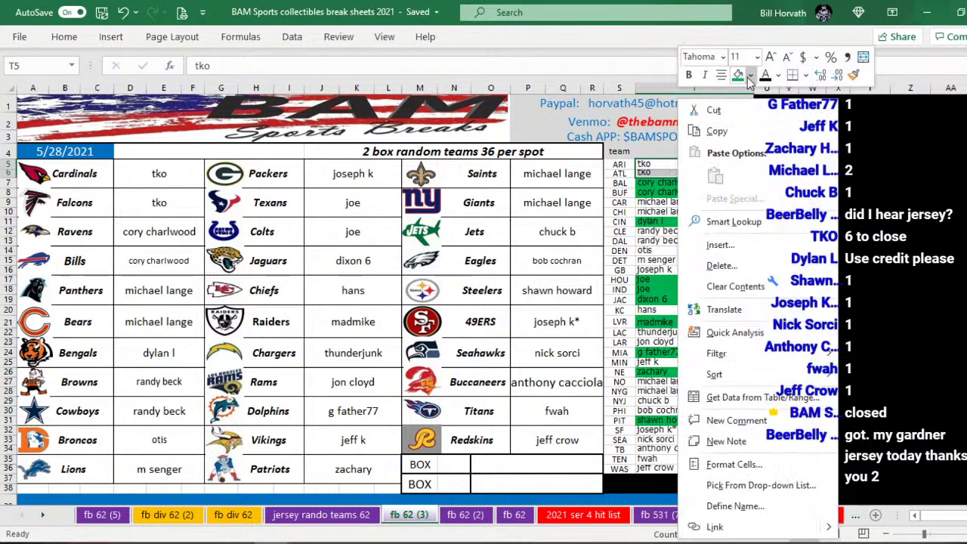
left_click(738, 75)
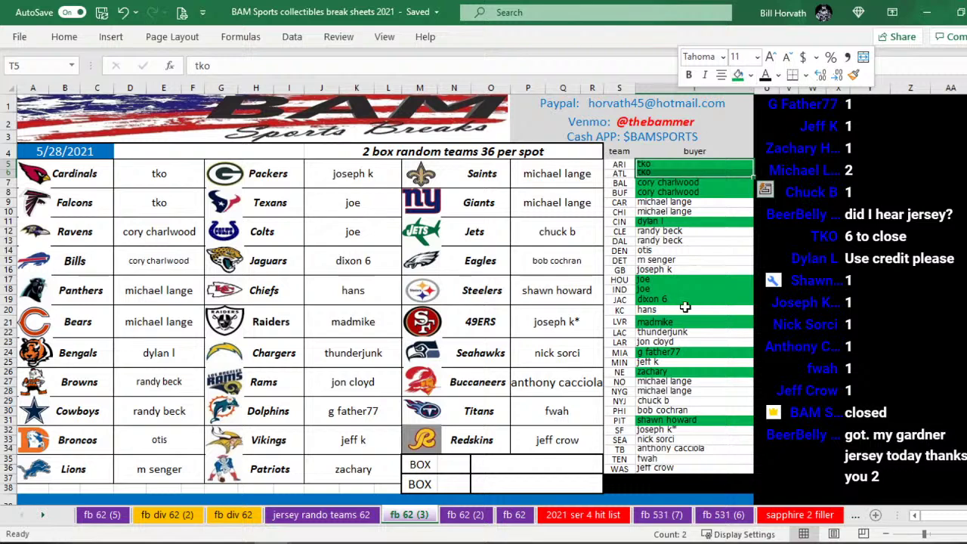
left_click_drag(675, 202, 680, 211)
right_click(680, 210)
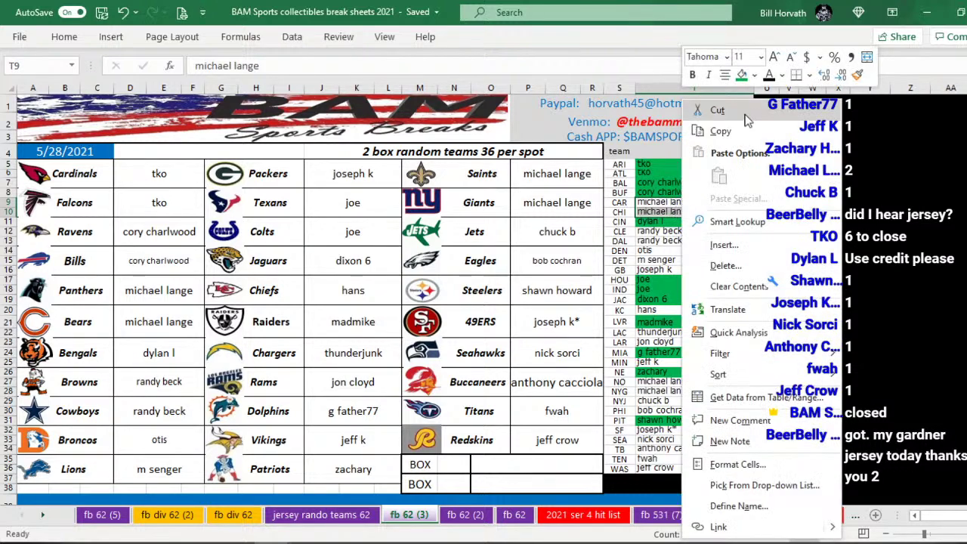
left_click(738, 76)
right_click(669, 251)
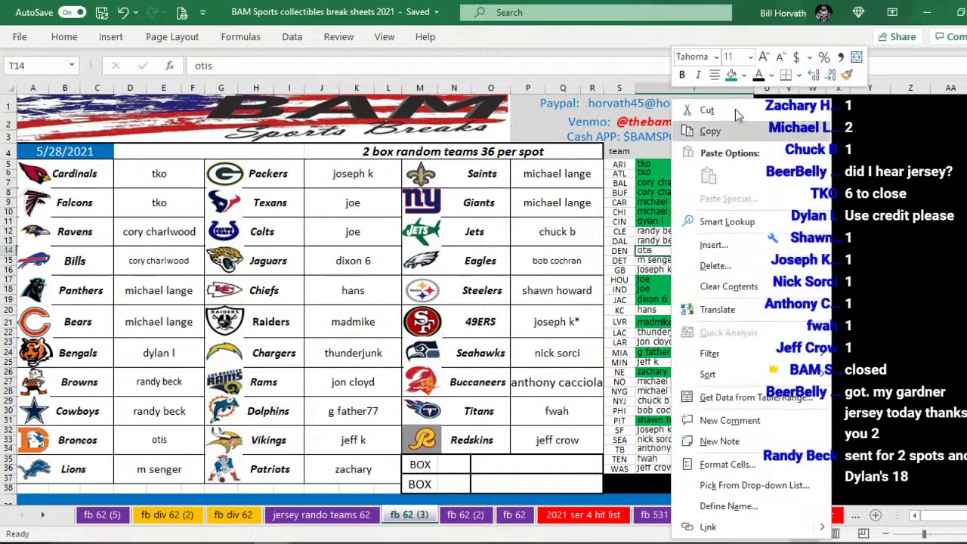
left_click(734, 75)
left_click_drag(678, 382, 683, 391)
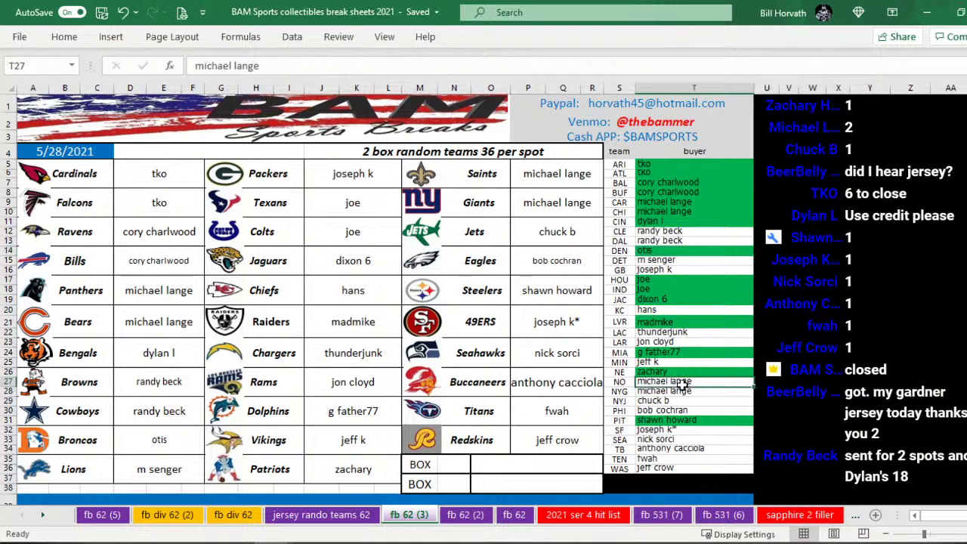
right_click(684, 391)
left_click(744, 75)
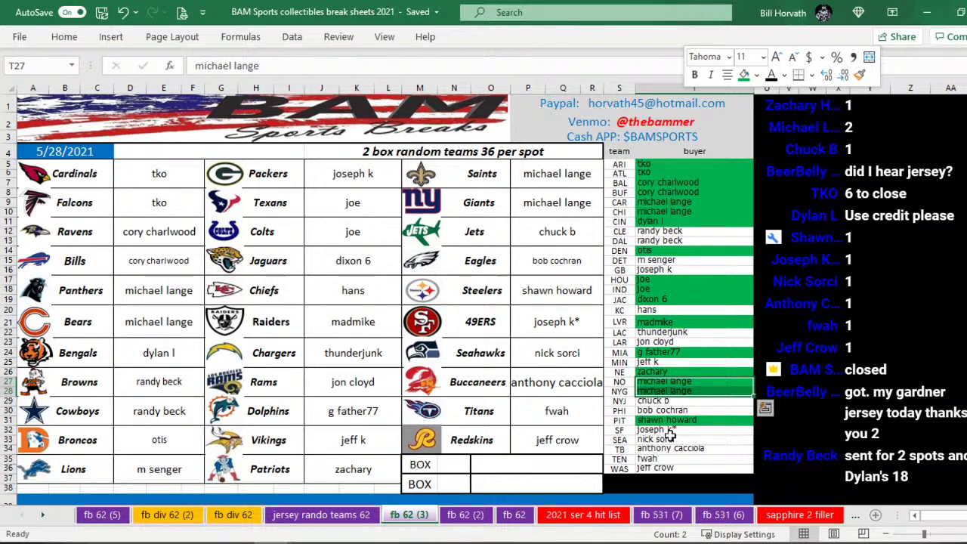
Leave TB unchanged and shade the SEA and PHI buyer cells green.
left_click(690, 448)
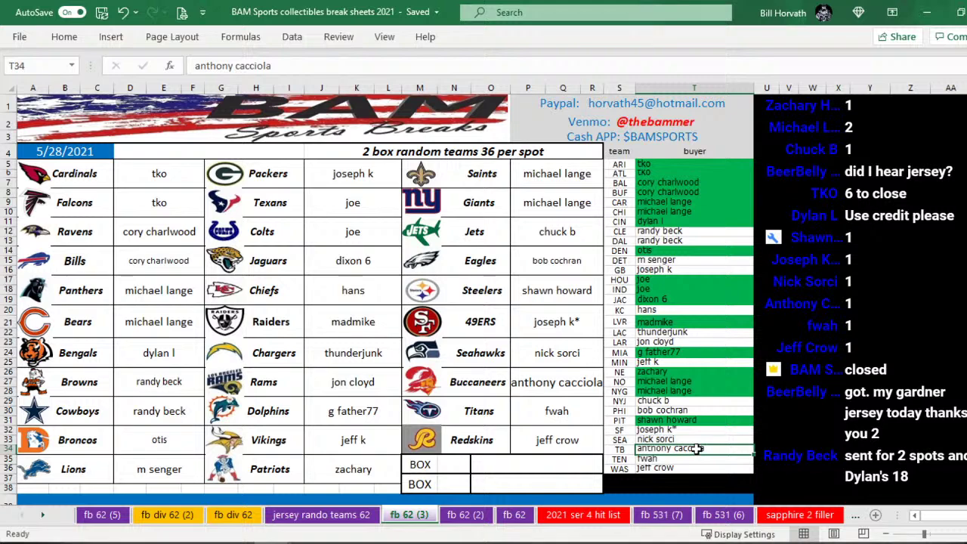
right_click(697, 449)
key("Escape")
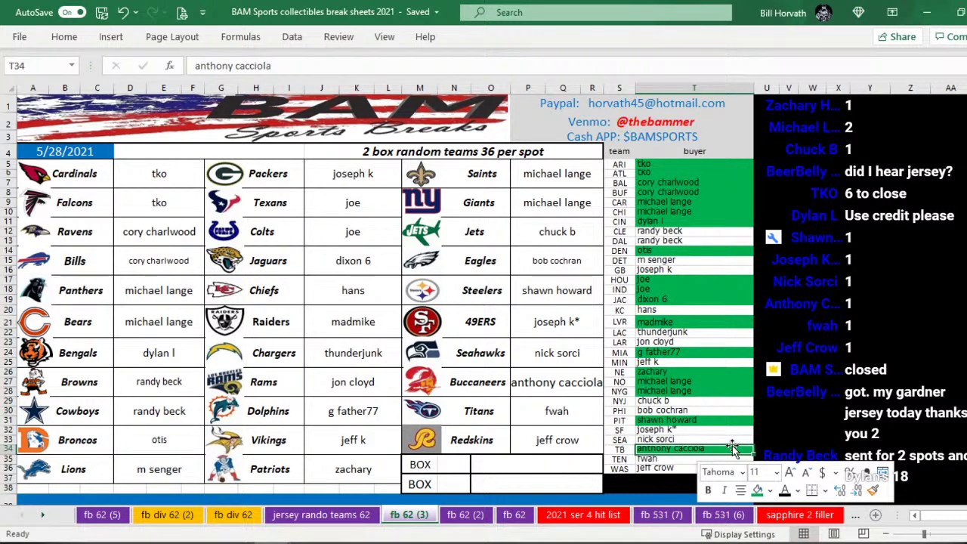
left_click(657, 440)
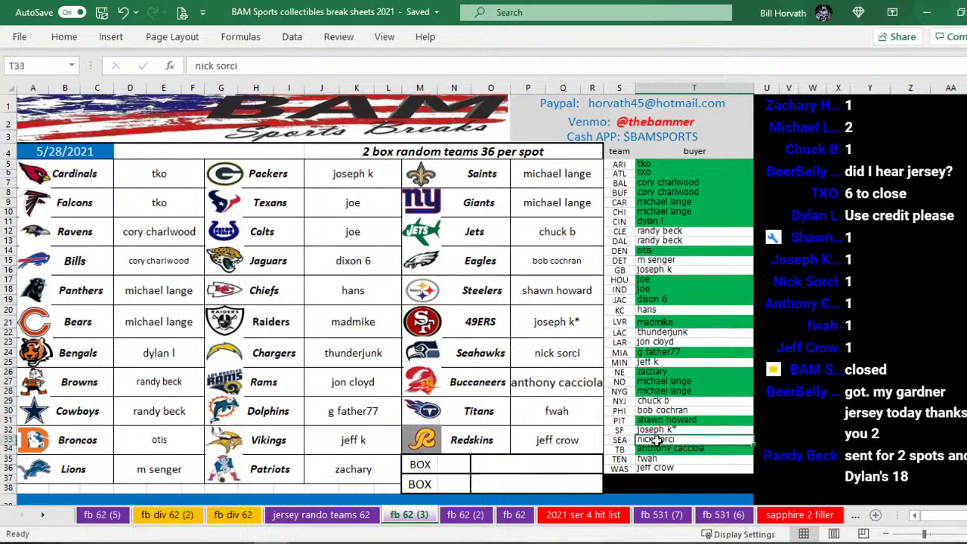
right_click(657, 440)
left_click(757, 489)
left_click(688, 412)
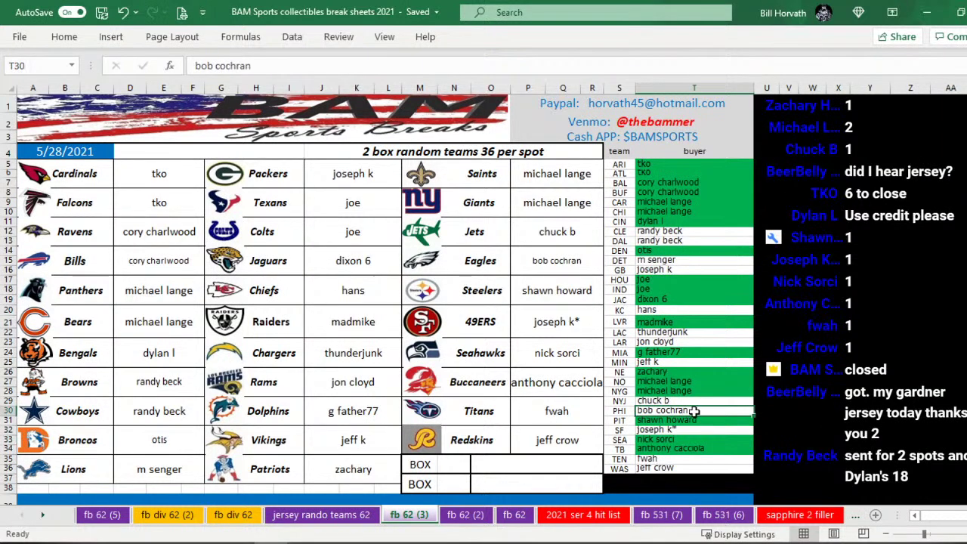
right_click(687, 412)
left_click(755, 74)
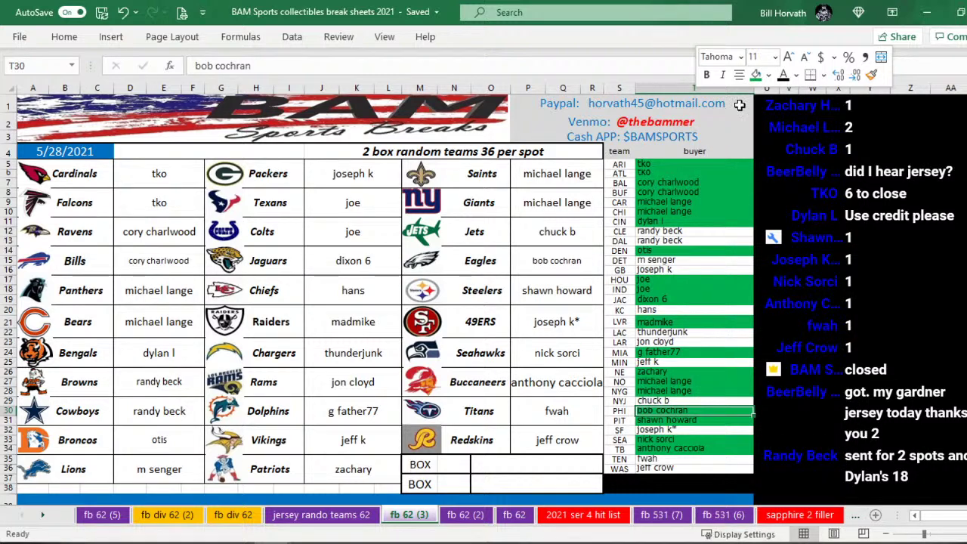
Shade the LAC, CLE and DAL buyer cells green and select MIN for formatting.
left_click(669, 332)
right_click(668, 332)
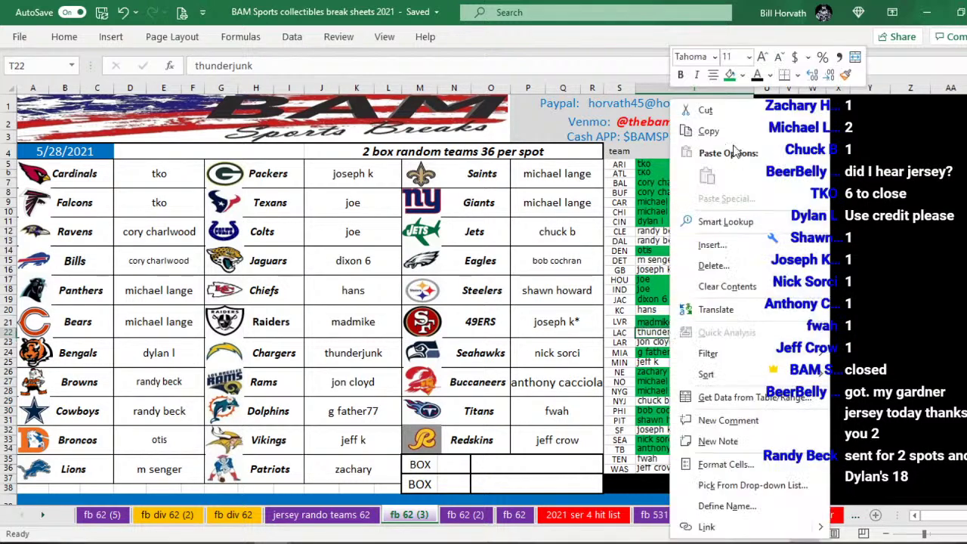
left_click(731, 75)
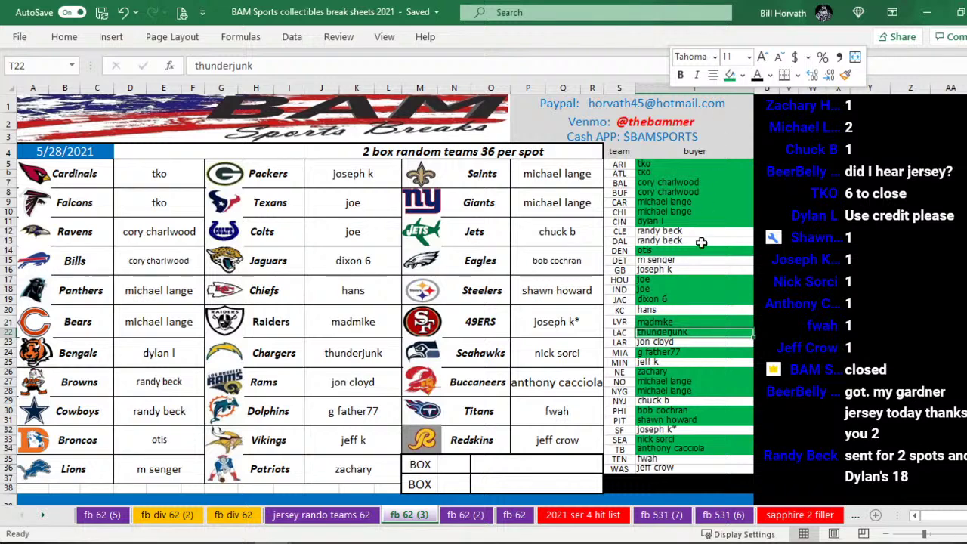
left_click(668, 232)
left_click_drag(667, 231, 667, 240)
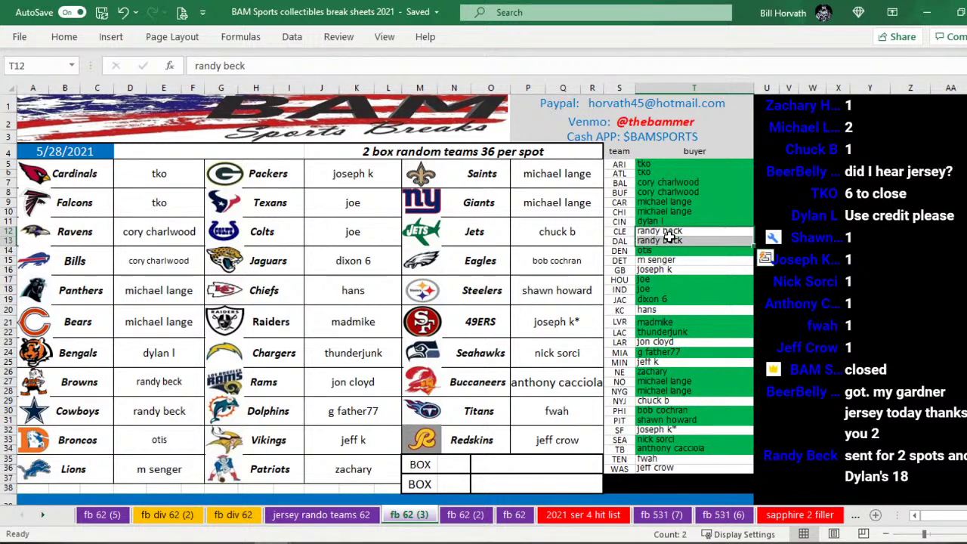
right_click(666, 240)
left_click(730, 75)
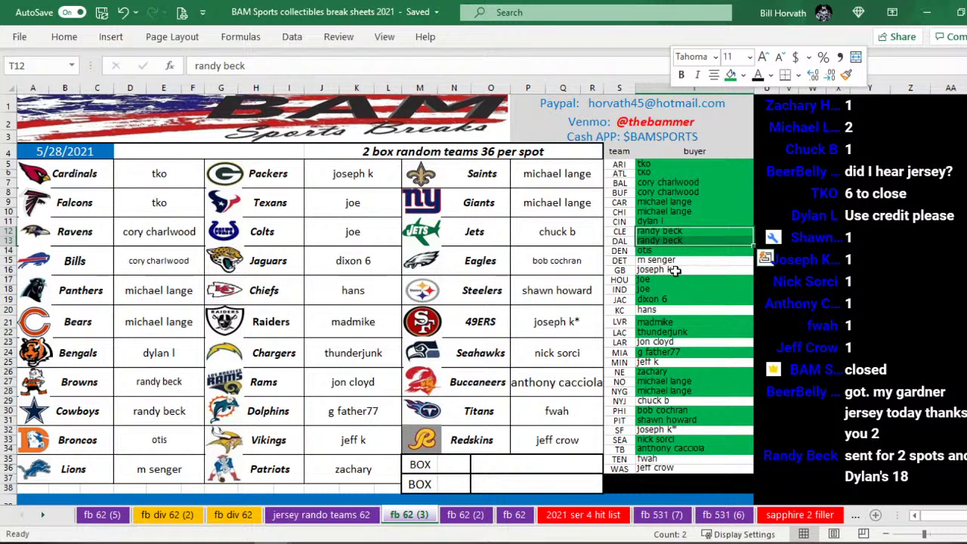
left_click(664, 362)
right_click(663, 361)
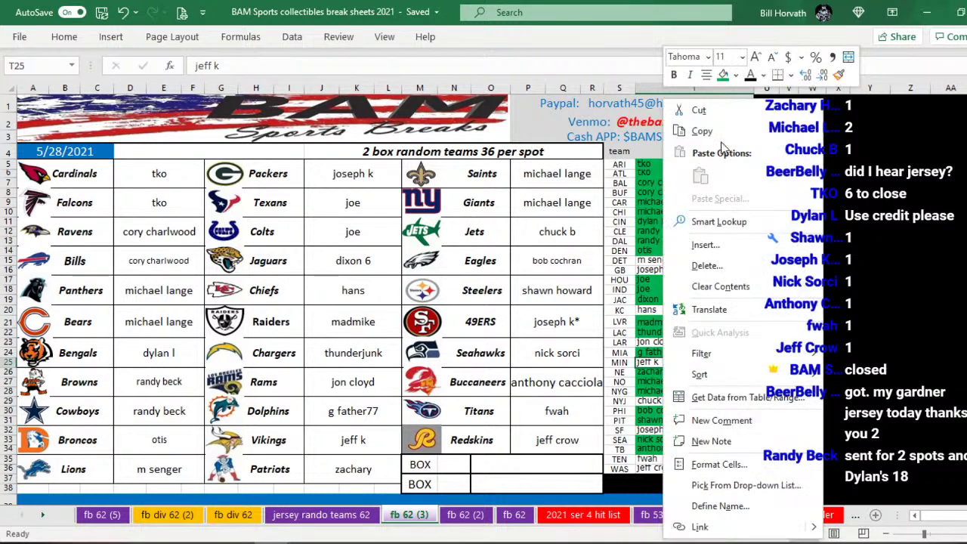
Shade the MIN, WAS, TEN and NYJ buyer cells green.
left_click(729, 76)
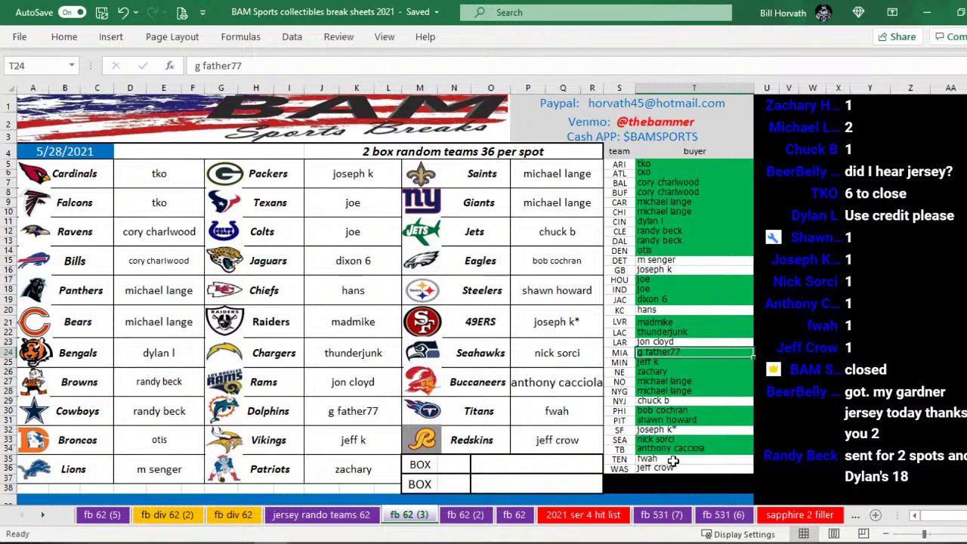
right_click(698, 467)
left_click(730, 510)
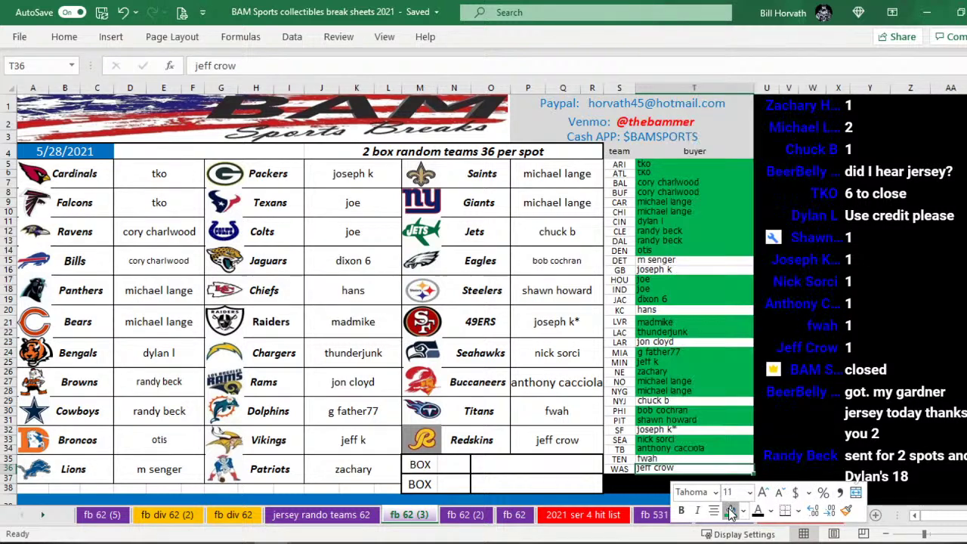
left_click(668, 459)
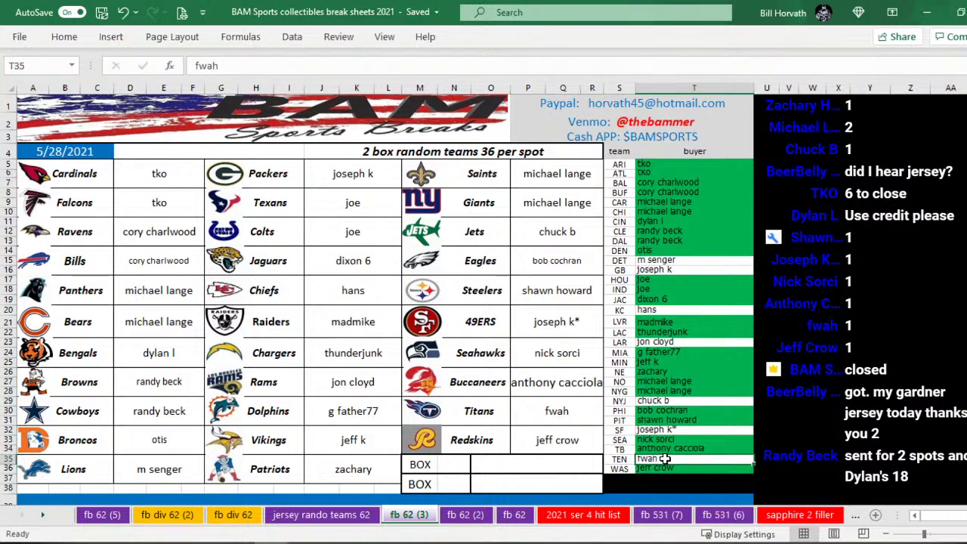
right_click(669, 459)
left_click(727, 502)
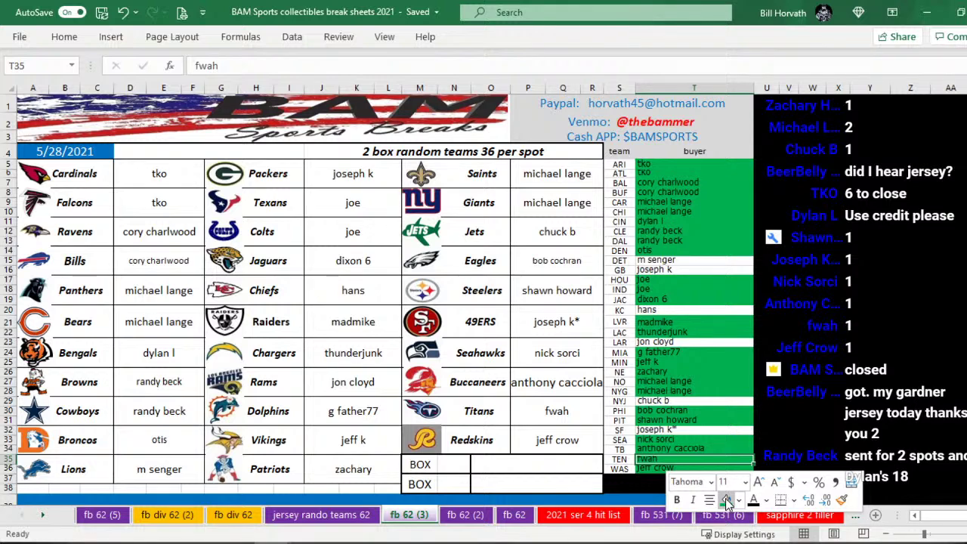
left_click(664, 401)
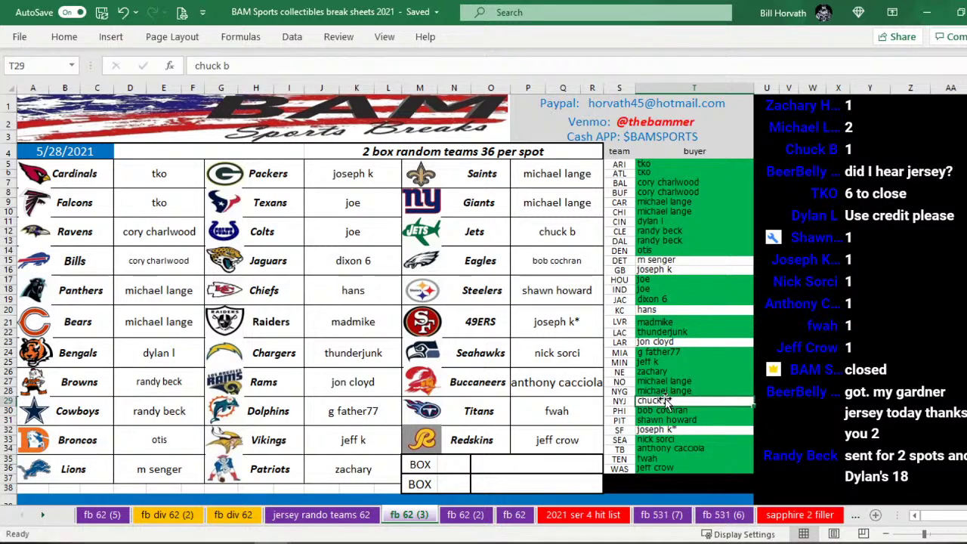
right_click(664, 400)
left_click(725, 75)
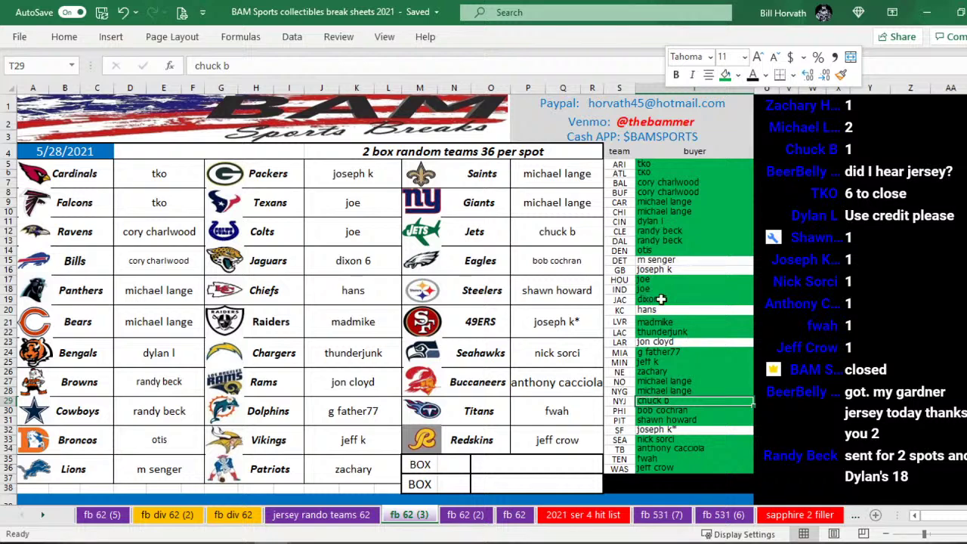
Shade the GB and SF buyer cells and the DET through MIN range green.
right_click(664, 270)
left_click(725, 75)
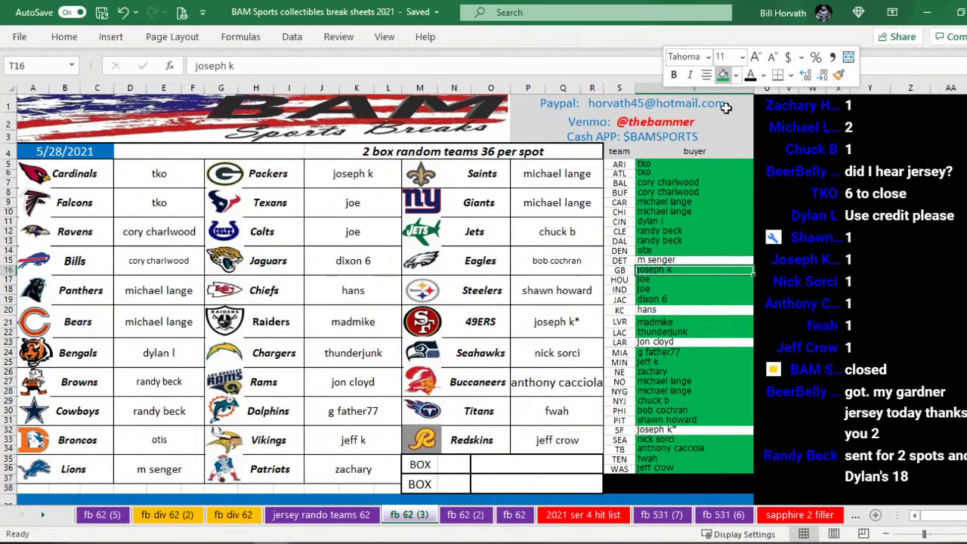
left_click(658, 429)
right_click(658, 429)
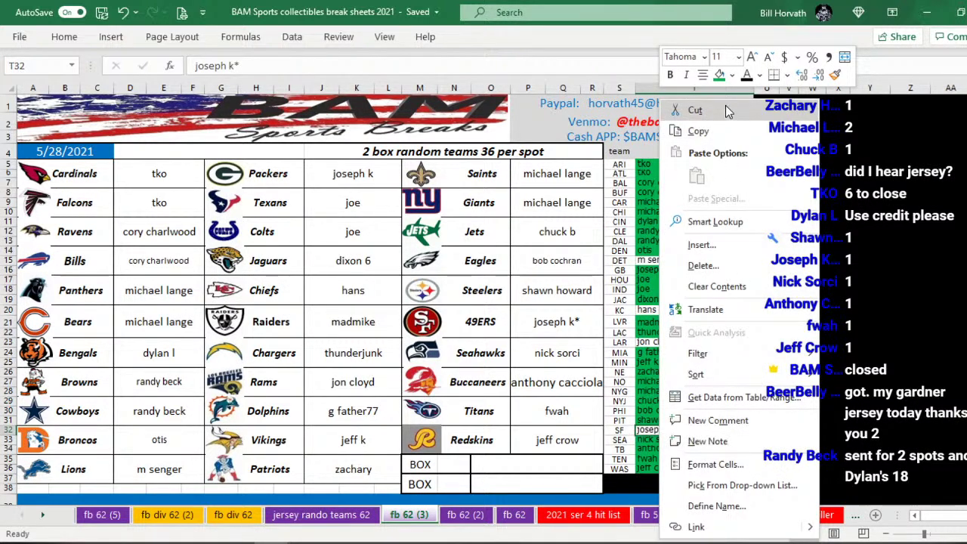
left_click(720, 74)
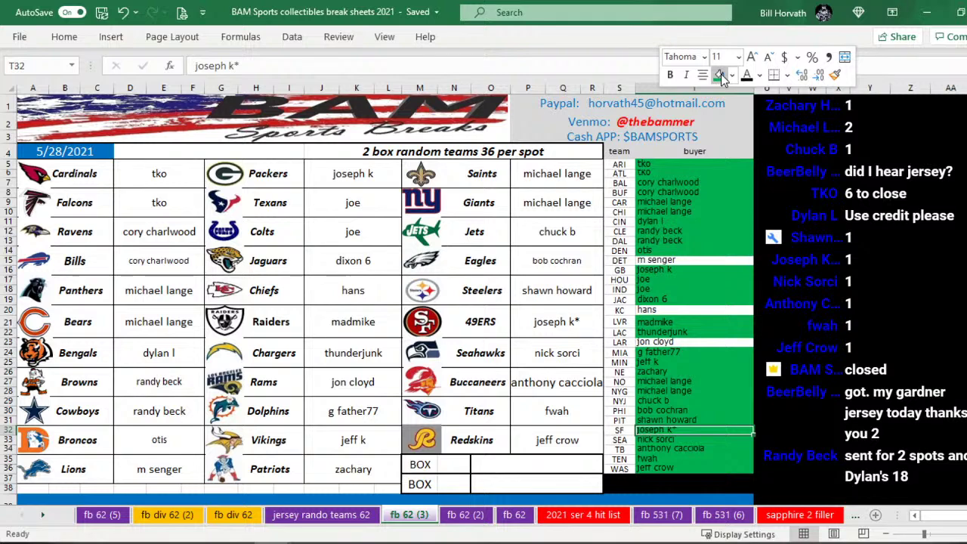
left_click(676, 258)
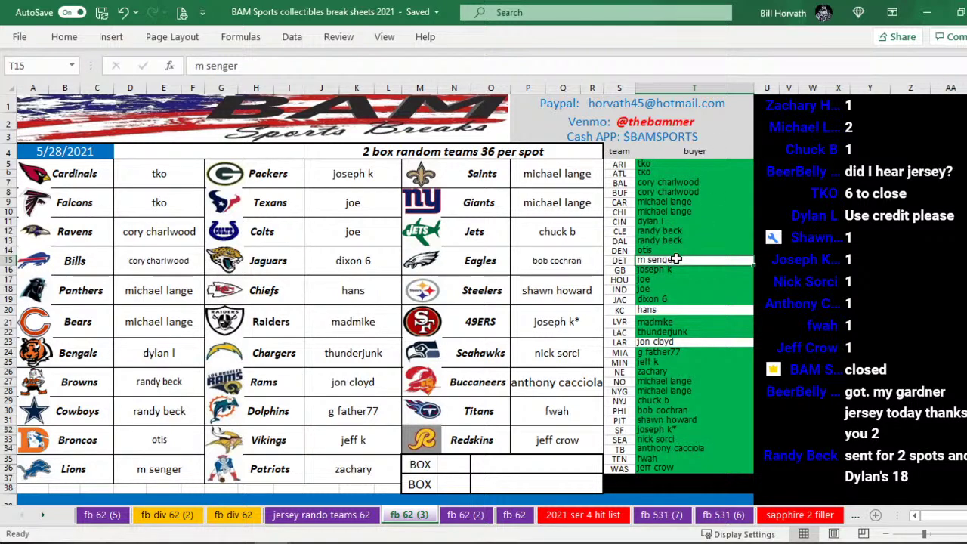
left_click_drag(676, 259, 674, 381)
right_click(674, 382)
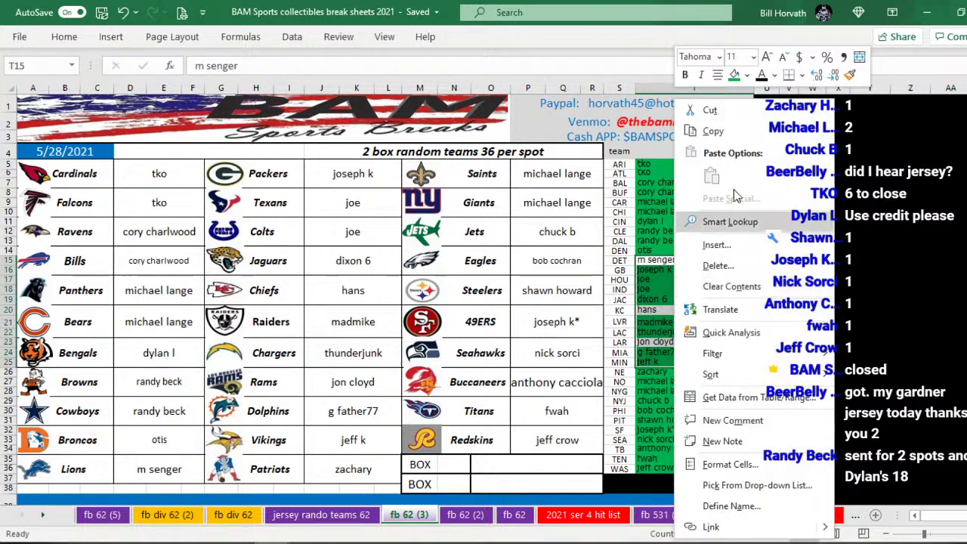
left_click(735, 75)
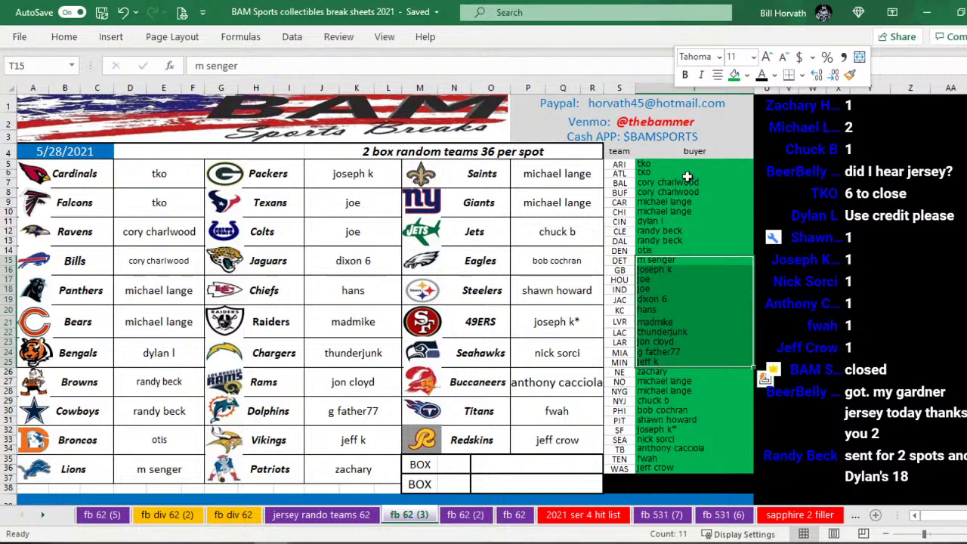
Copy the 32 buyer names in T5:T36 and bring up the RANDOM.ORG browser window.
left_click_drag(676, 164, 695, 471)
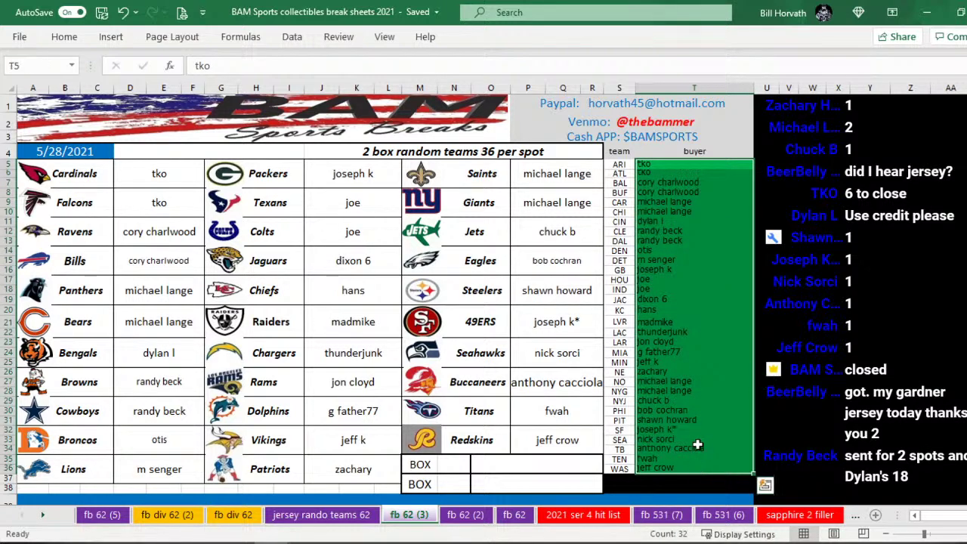
right_click(686, 314)
left_click(725, 131)
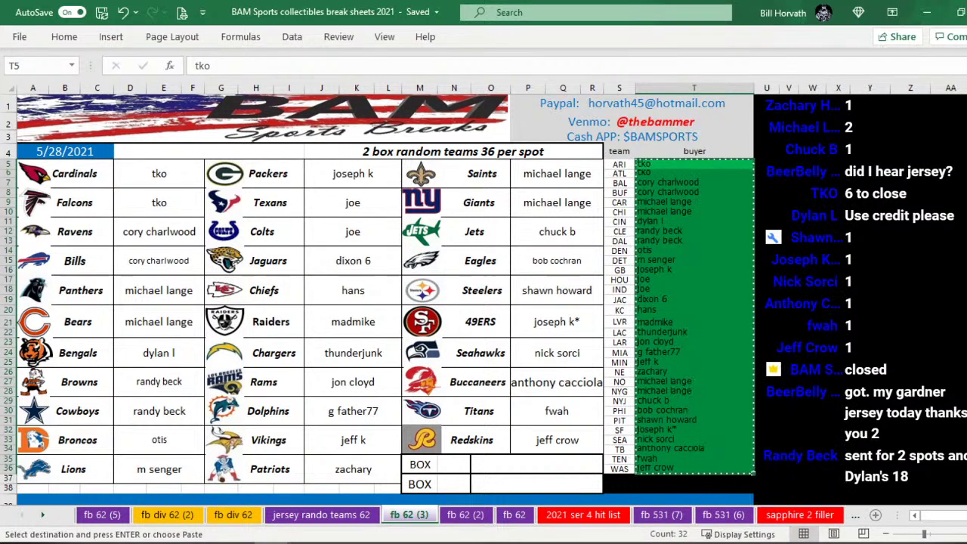
key("alt+Tab")
left_click_drag(189, 158, 650, 53)
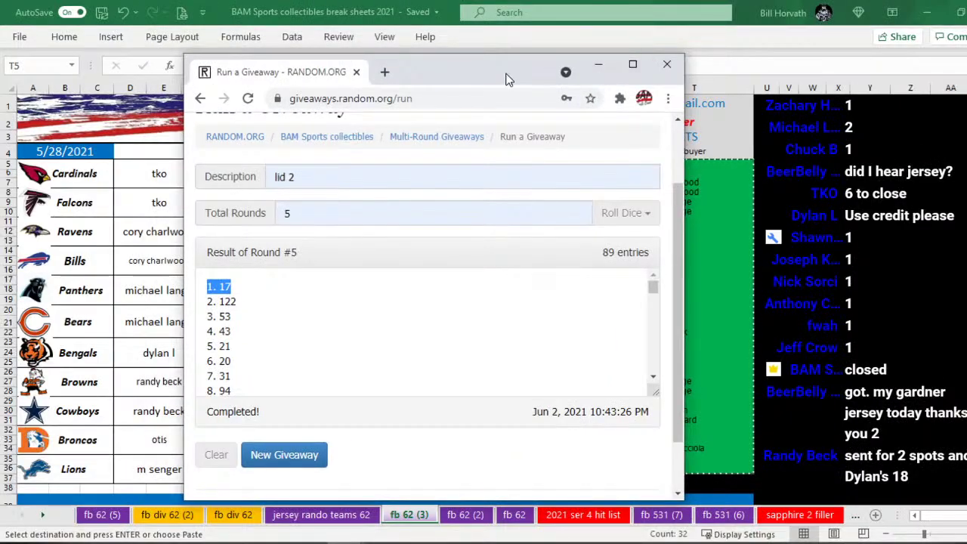
Start a new RANDOM.ORG giveaway and paste the 32 buyer names as plain-text entries.
left_click_drag(517, 74, 467, 70)
left_click_drag(634, 135, 506, 136)
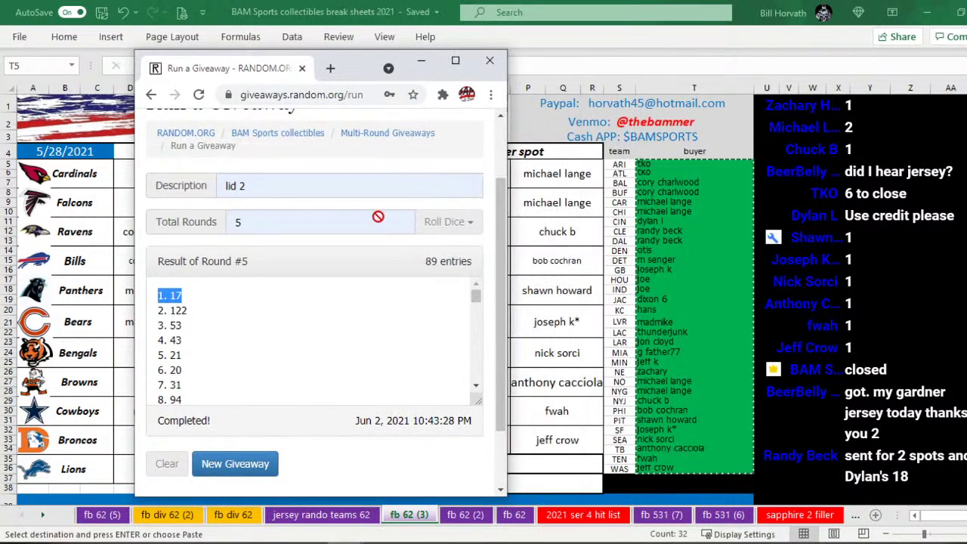
scroll(317, 339, "down", 2)
left_click(249, 464)
left_click(436, 253)
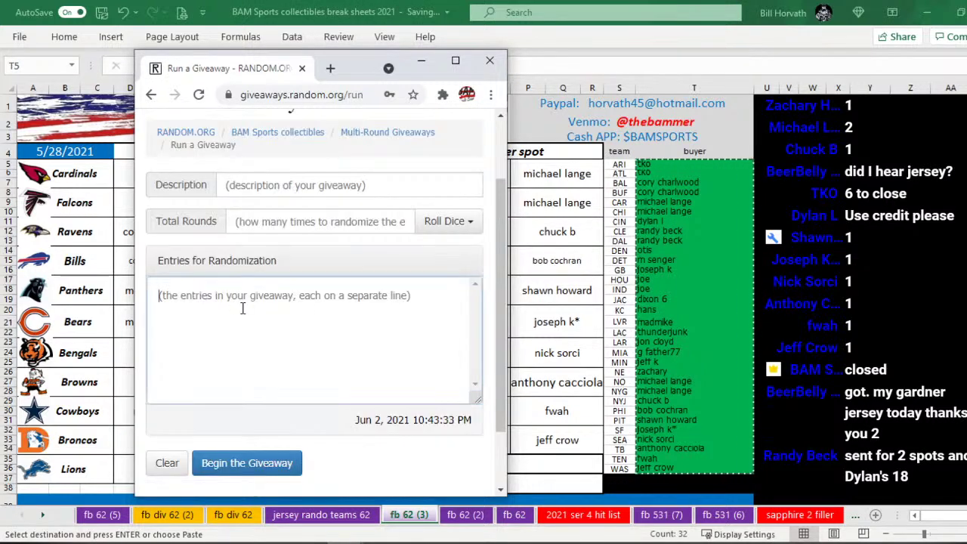
right_click(242, 306)
left_click(285, 209)
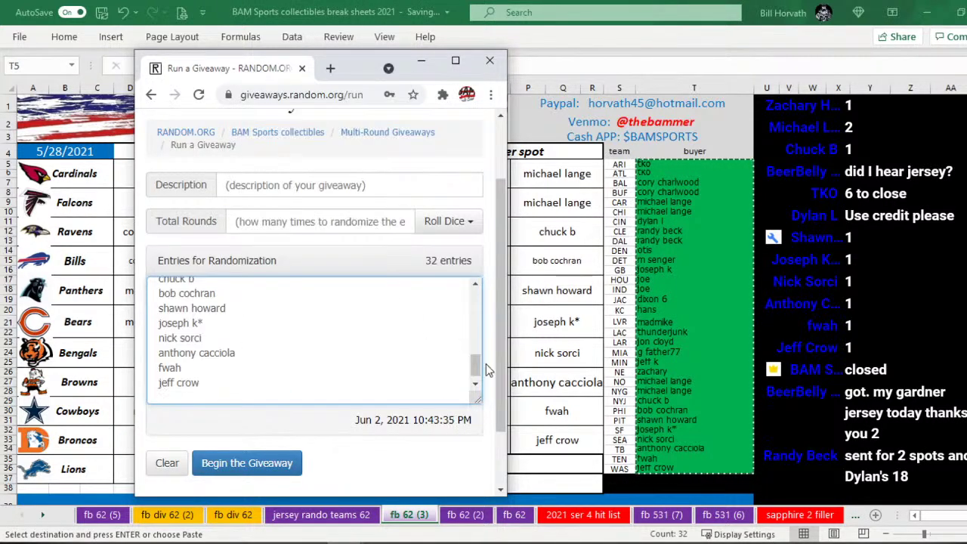
Set the description to 'lid 3 and 4' with 5 rounds and begin the giveaway.
mouse_move(474, 374)
left_mouse_down()
mouse_move(466, 275)
mouse_move(474, 378)
left_mouse_up()
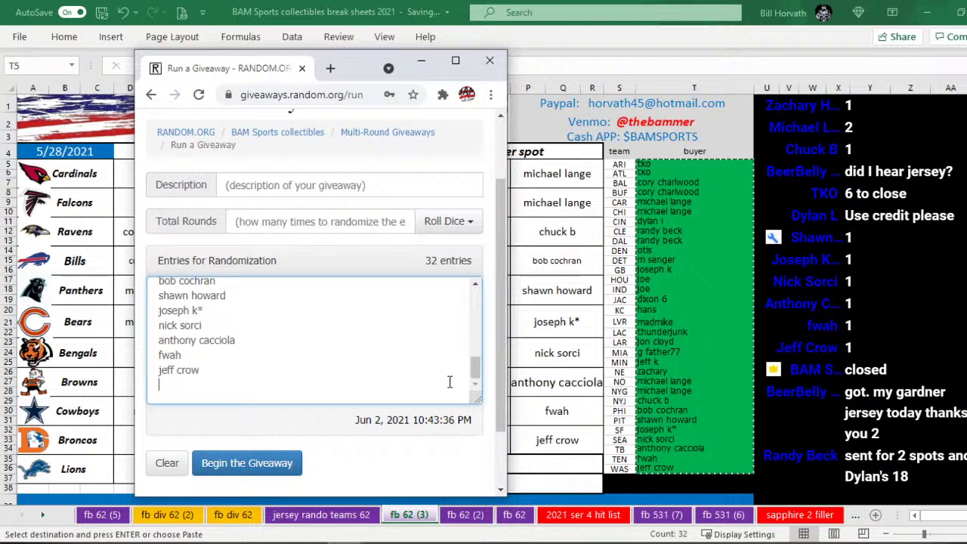
left_click(344, 186)
type("lid")
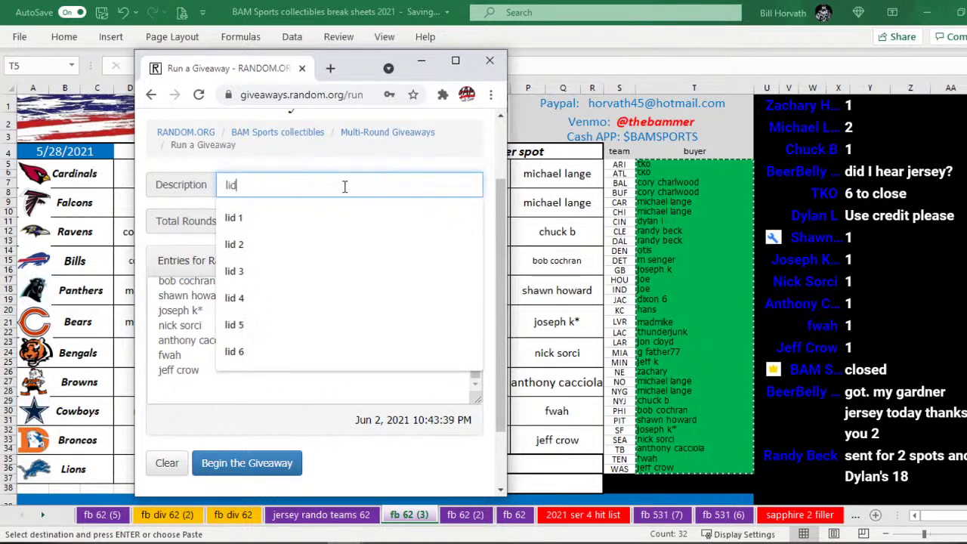
type(" 3 and 4")
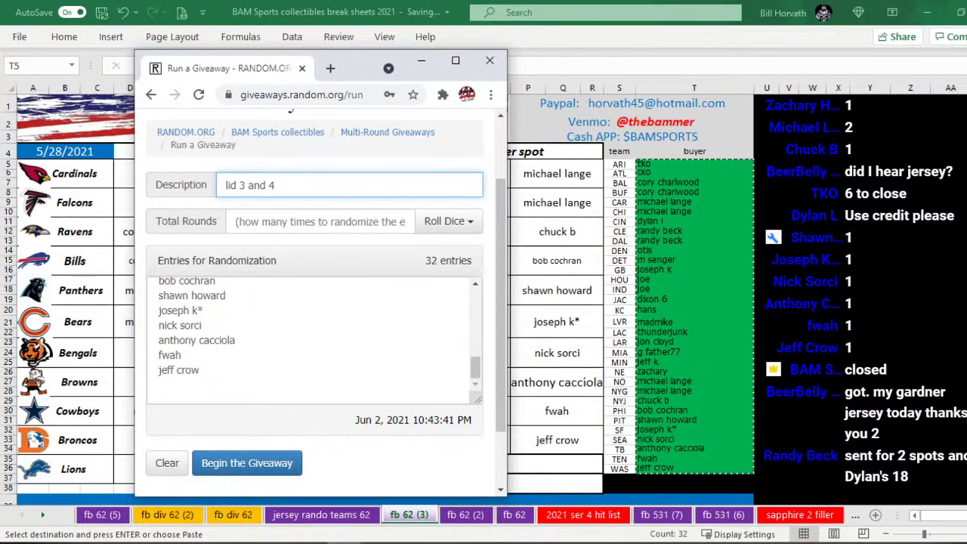
left_click(302, 222)
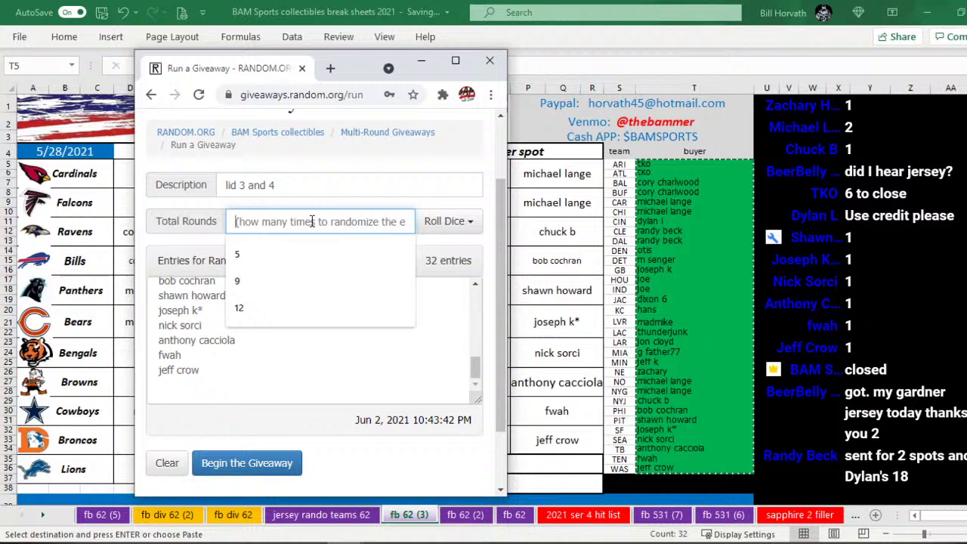
left_click(240, 249)
left_click(287, 459)
left_click(410, 296)
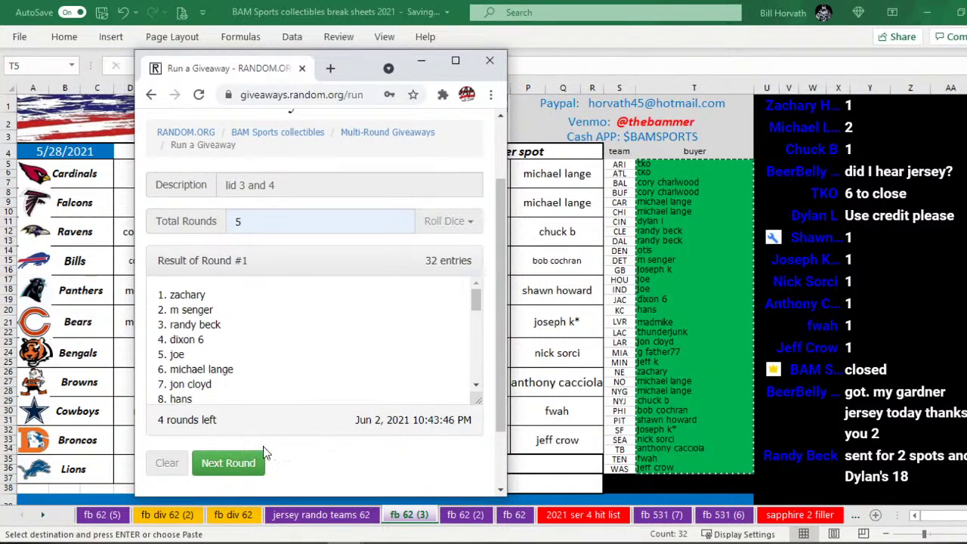
Run rounds two through five and copy the final randomized order.
left_click(225, 461)
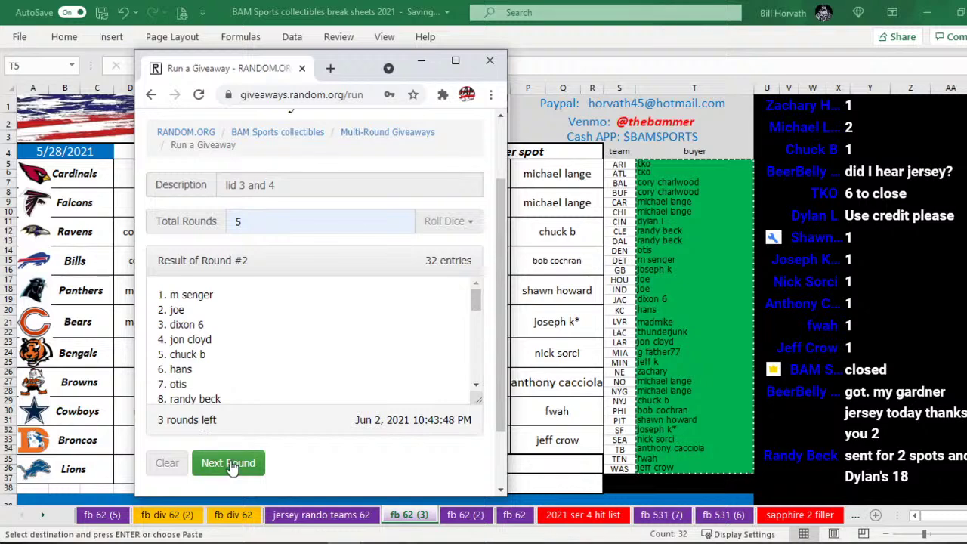
left_click(229, 461)
left_click(229, 462)
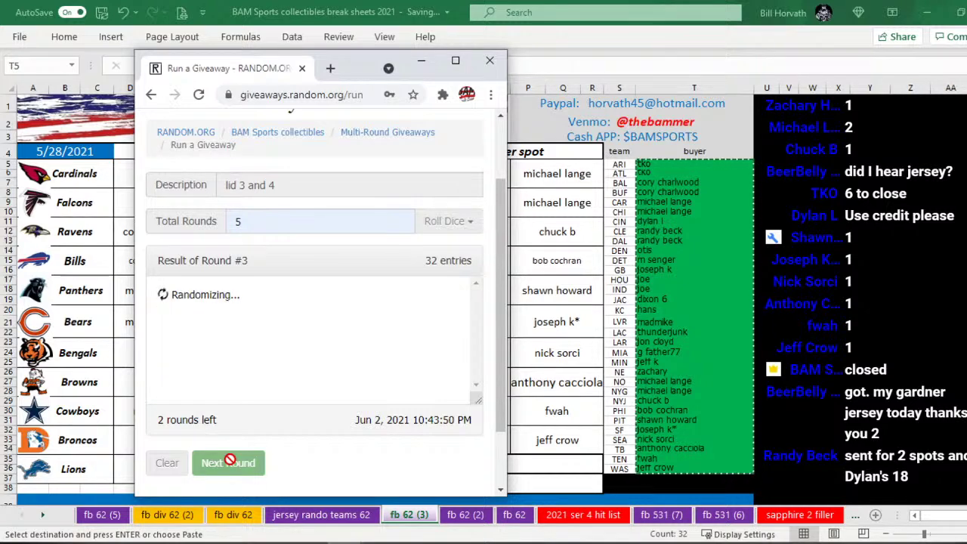
left_click(227, 462)
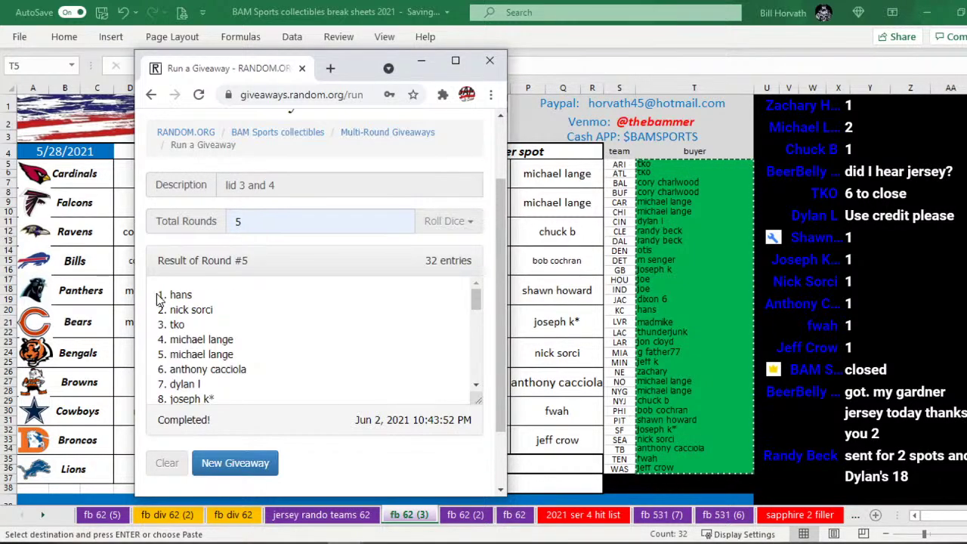
left_click_drag(155, 295, 253, 334)
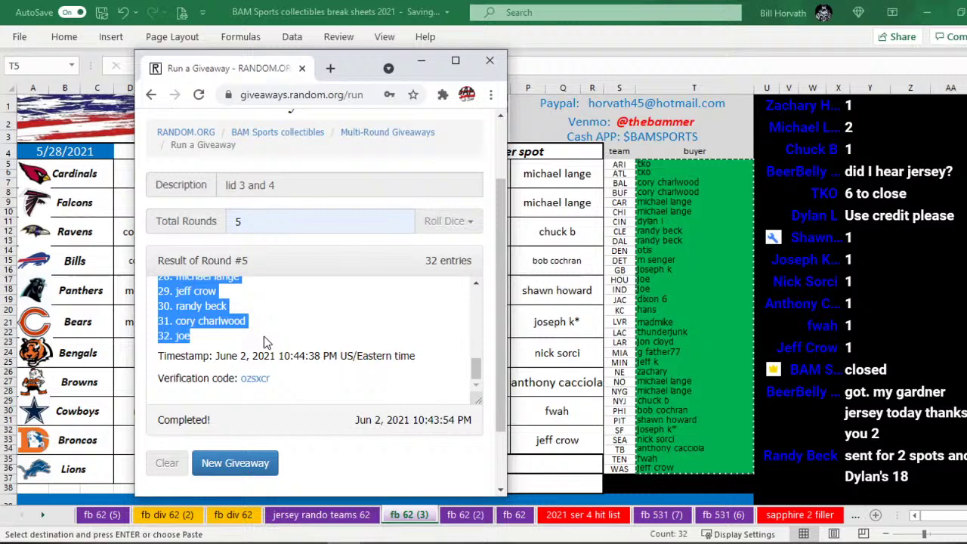
right_click(195, 305)
left_click(221, 316)
Paste the randomized buyer order into the sheet's buyer column starting at T5.
left_click(645, 164)
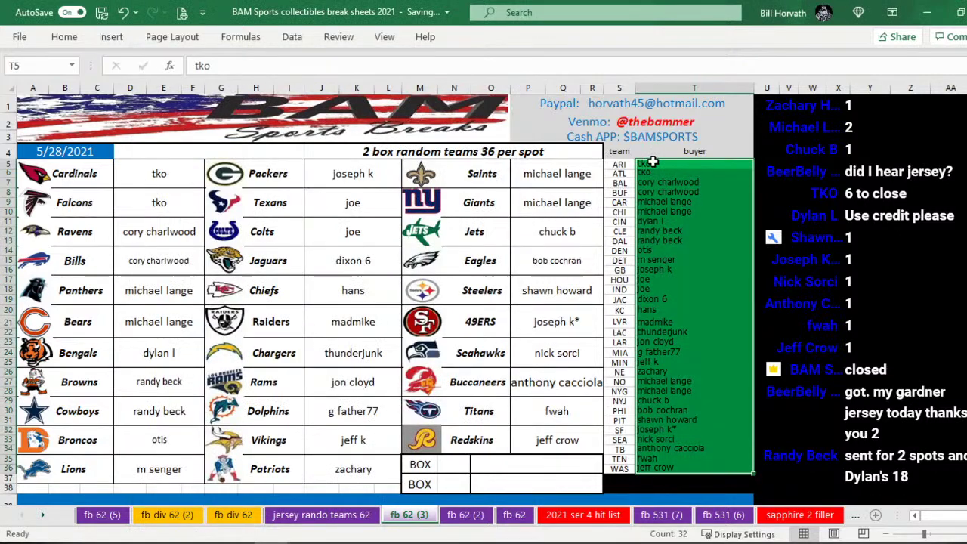
right_click(647, 164)
left_click(695, 160)
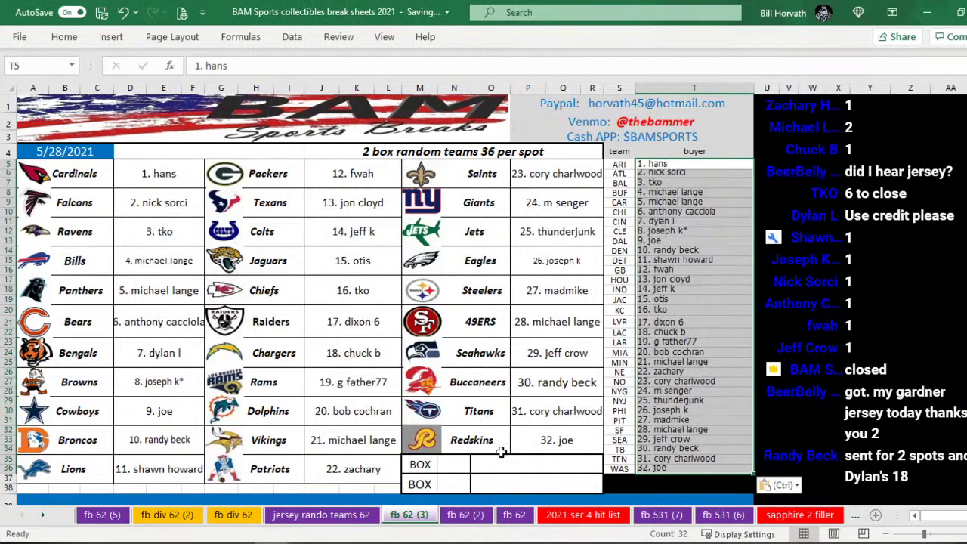
left_click(450, 462)
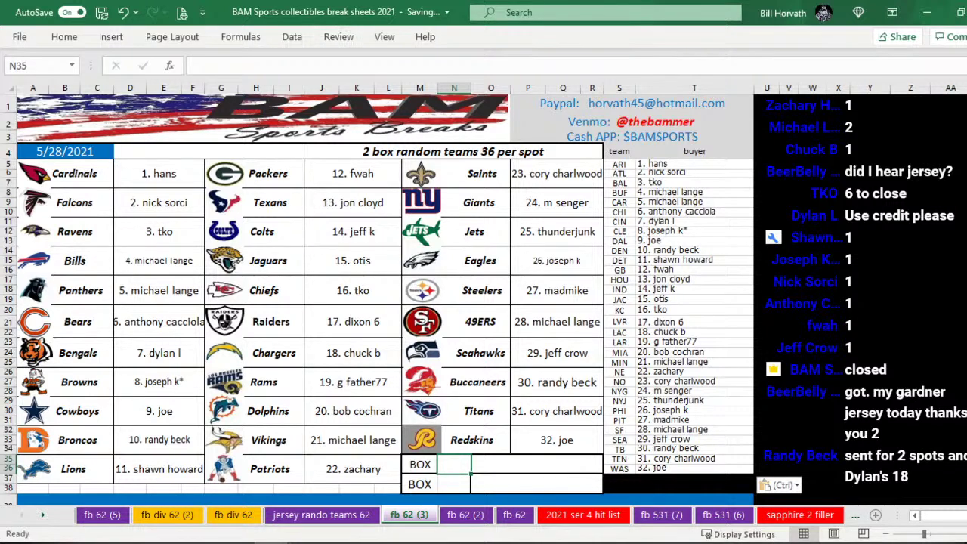
key("alt+Tab")
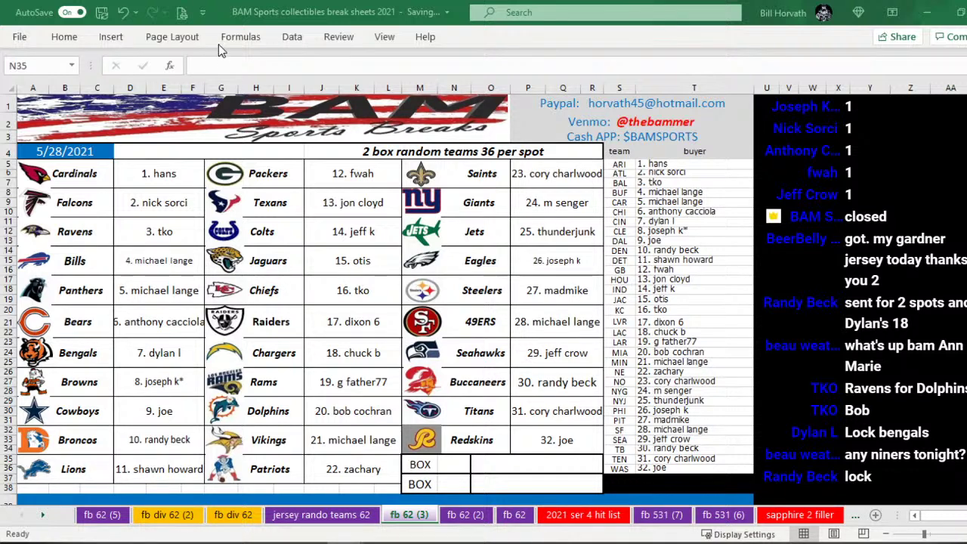
key("ctrl+v")
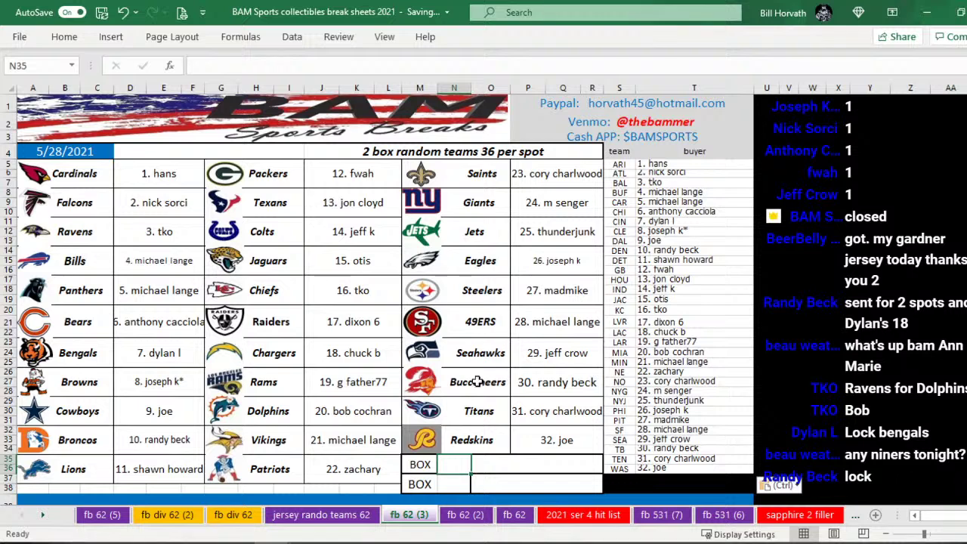
Fill the Buccaneers, Chiefs and Bengals team cells and their buyer cells orange.
left_click_drag(481, 380, 522, 383)
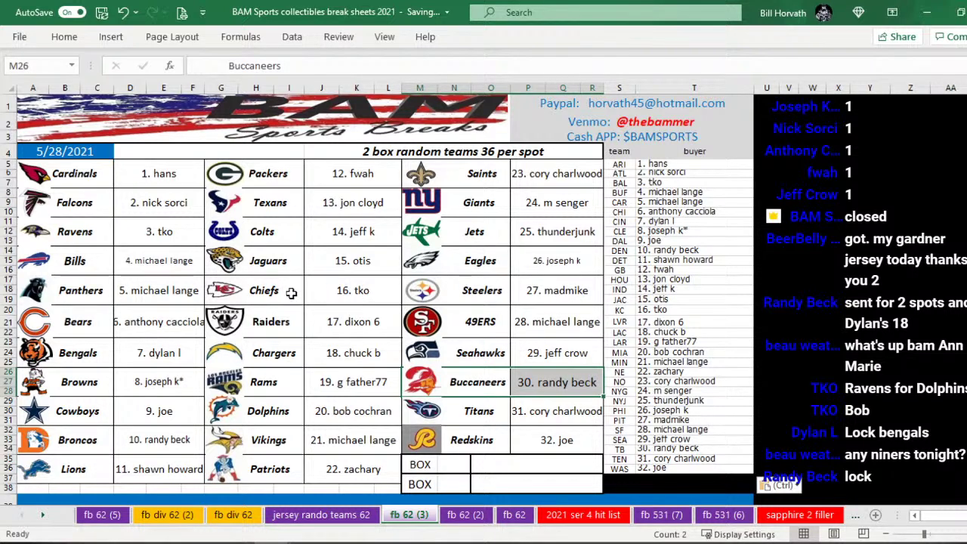
left_click_drag(293, 293, 355, 293)
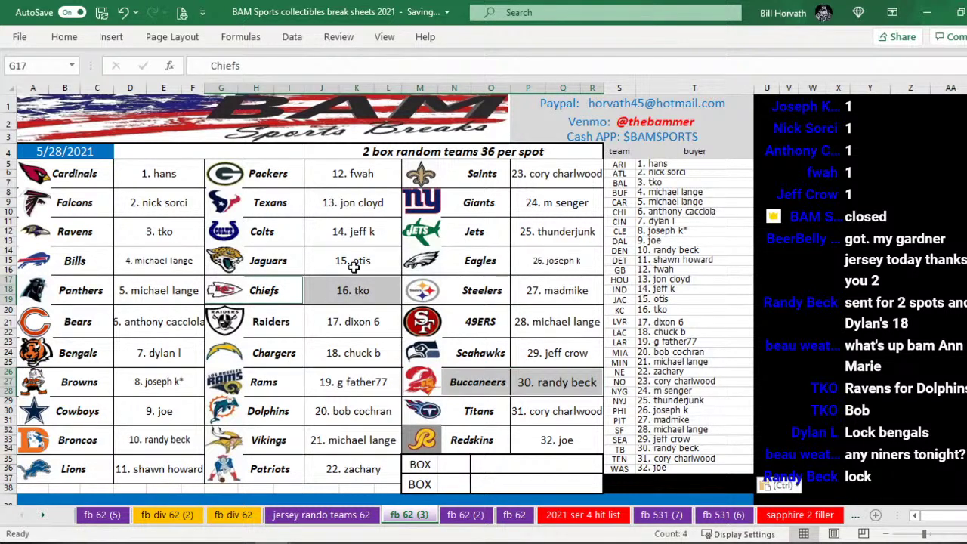
left_click_drag(83, 352, 173, 353)
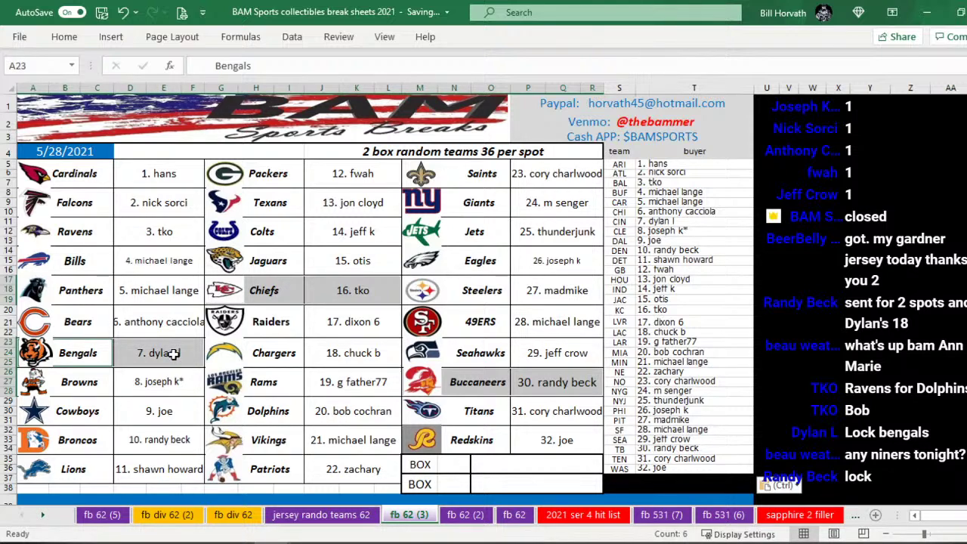
right_click(174, 353)
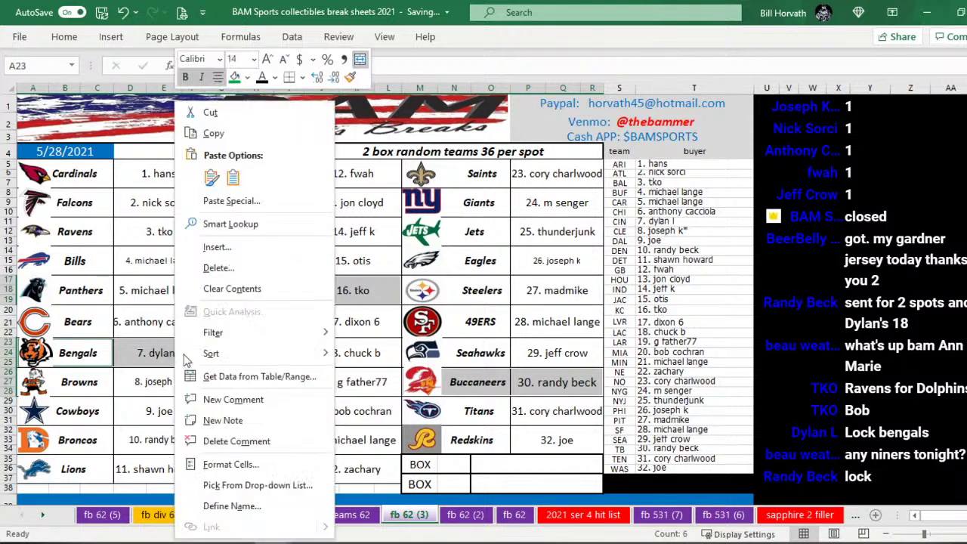
left_click(247, 77)
left_click(259, 218)
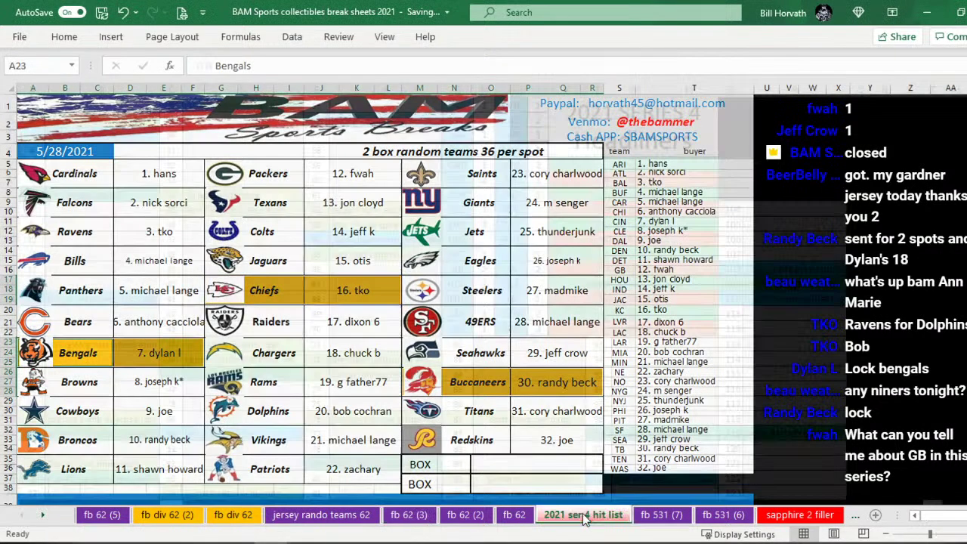
left_click(585, 520)
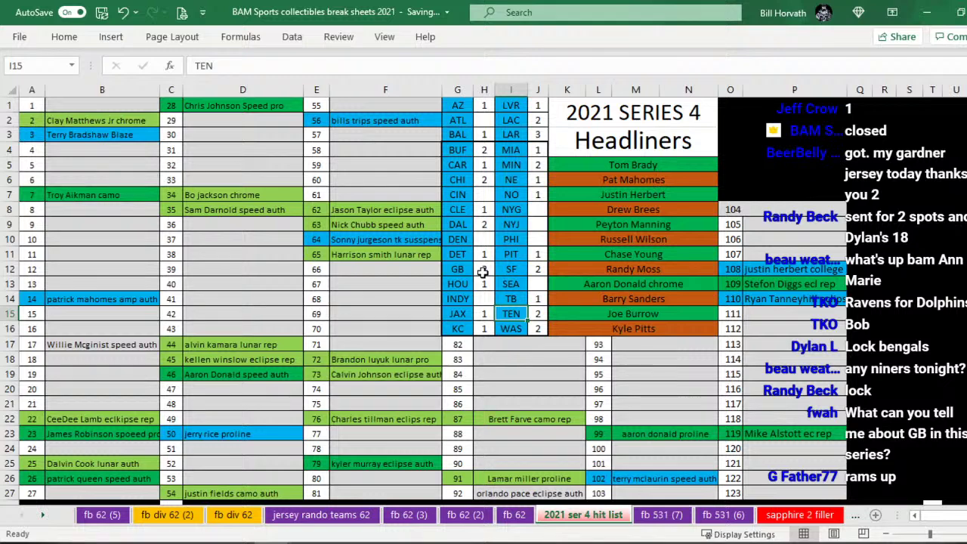
left_click(425, 518)
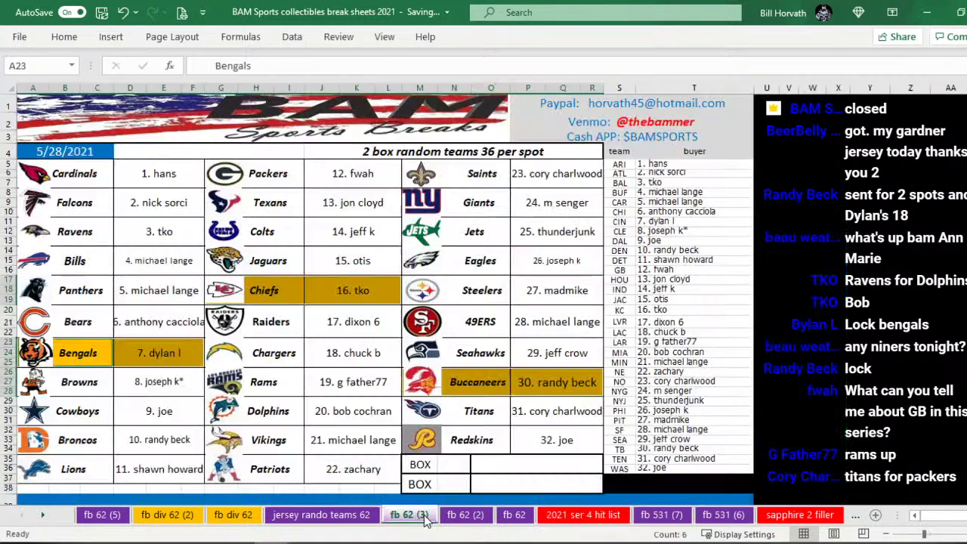
left_click(447, 464)
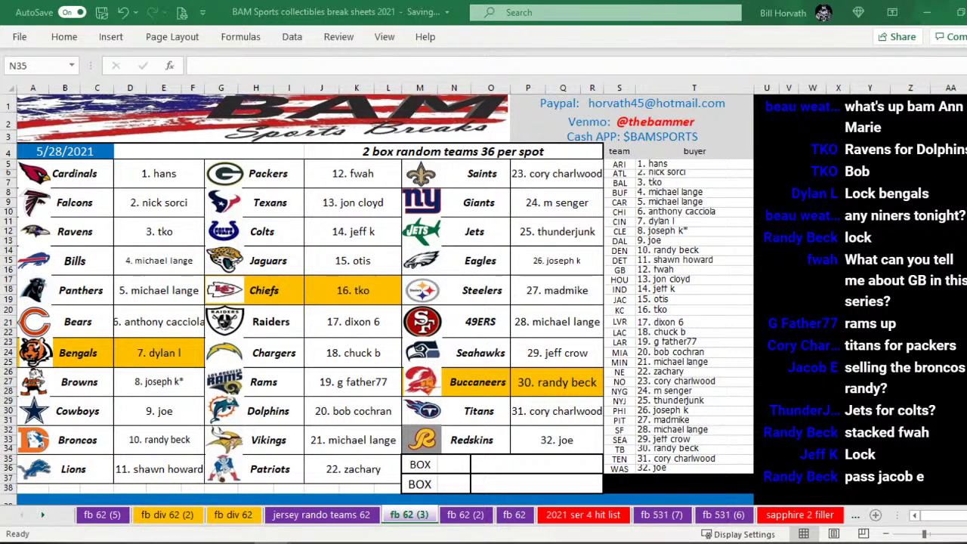
left_click(454, 464)
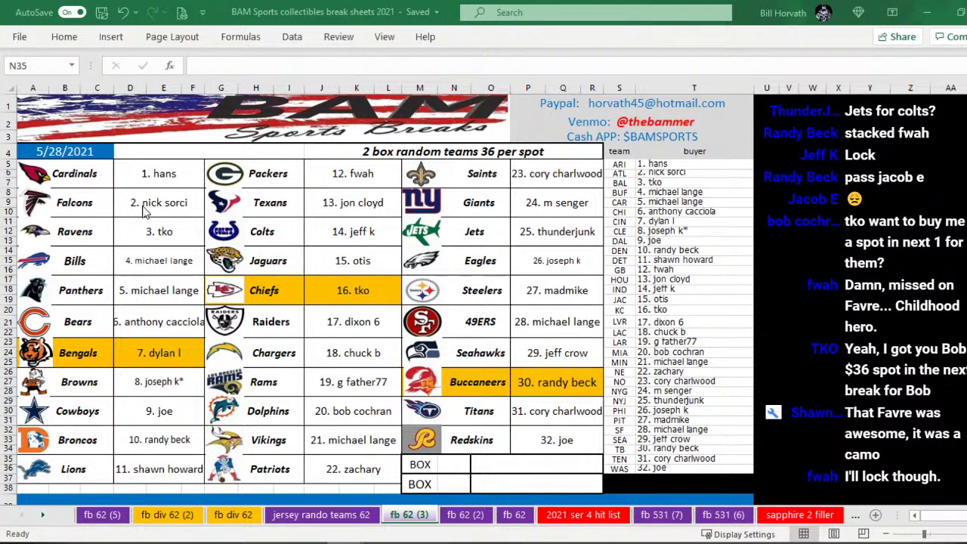
Fill the Packers team cell and its buyer cell orange.
left_click(278, 165)
left_click_drag(278, 165, 325, 174)
right_click(325, 173)
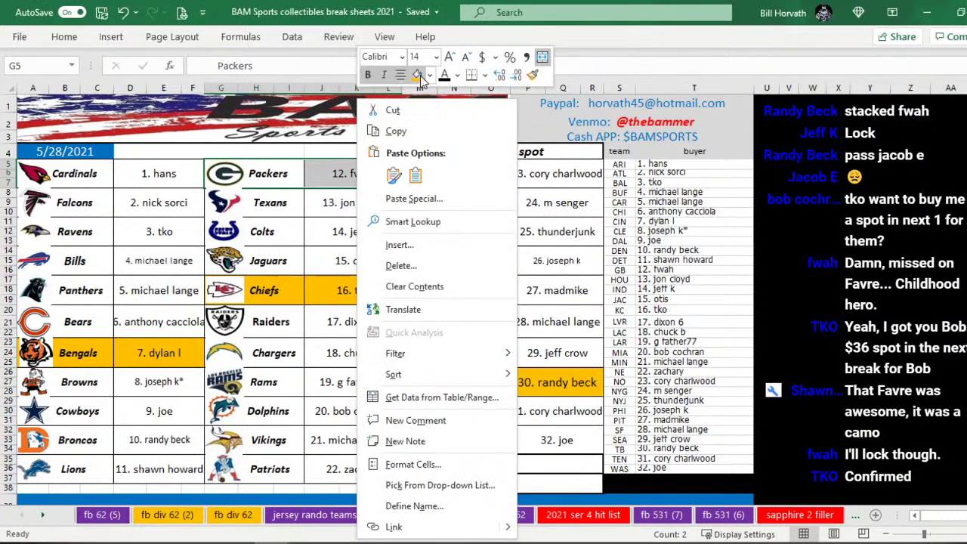
left_click(416, 74)
Replace the =T24 formula in Dolphins buyer cell J29 with a new buyer's name.
left_click(337, 410)
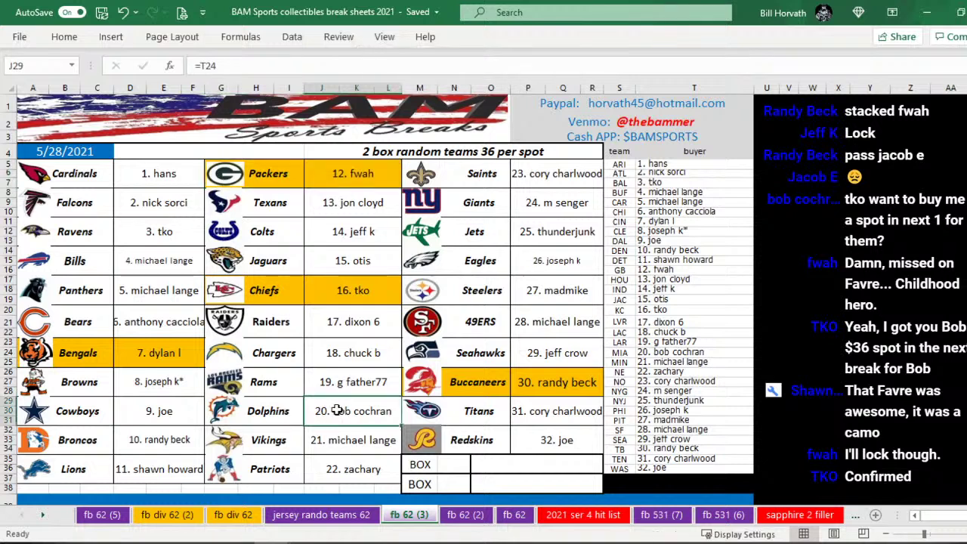
double_click(336, 409)
key("BackSpace")
key("BackSpace")
key("BackSpace")
key("BackSpace")
type("tko")
key("Return")
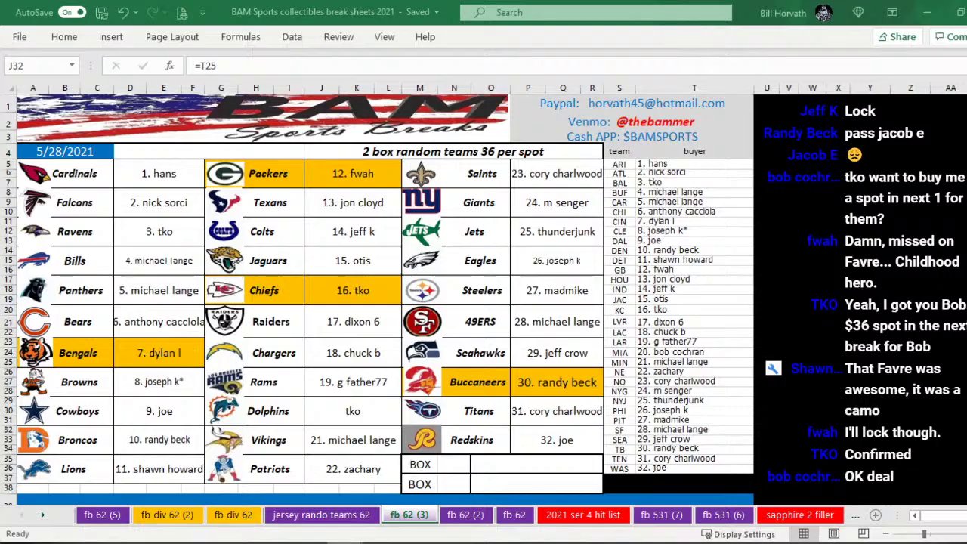
mouse_move(308, 543)
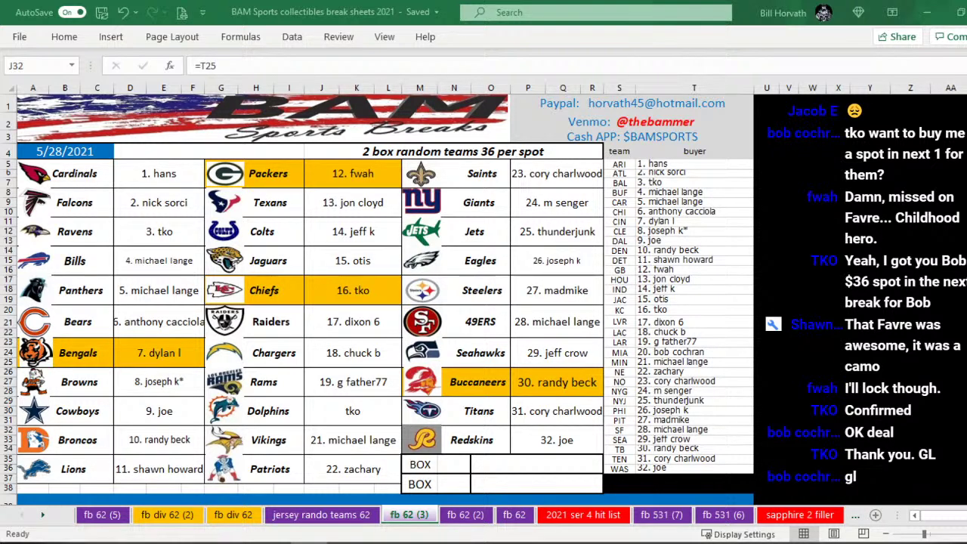
Move the RANDOM.ORG giveaway window to the right and start a new, empty giveaway.
key("alt+Tab")
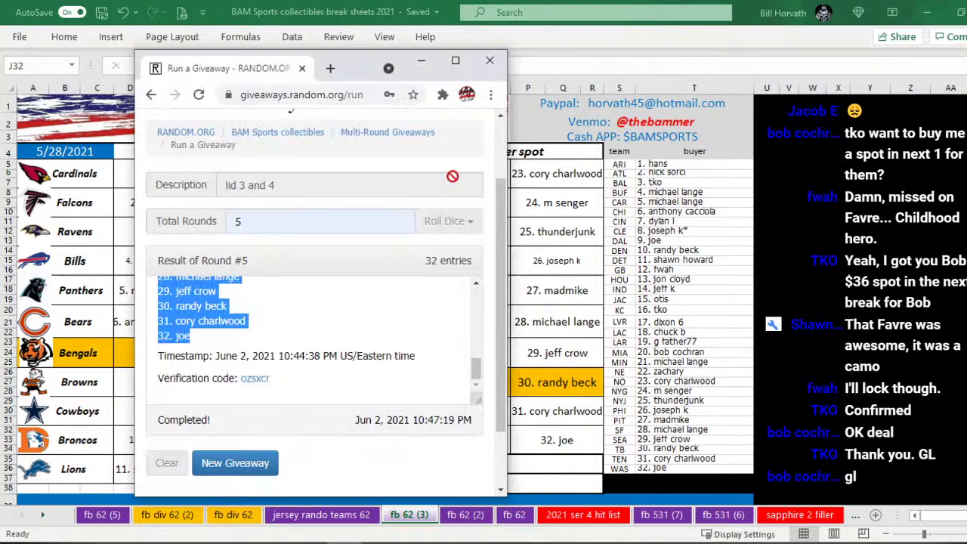
left_click_drag(354, 68, 797, 66)
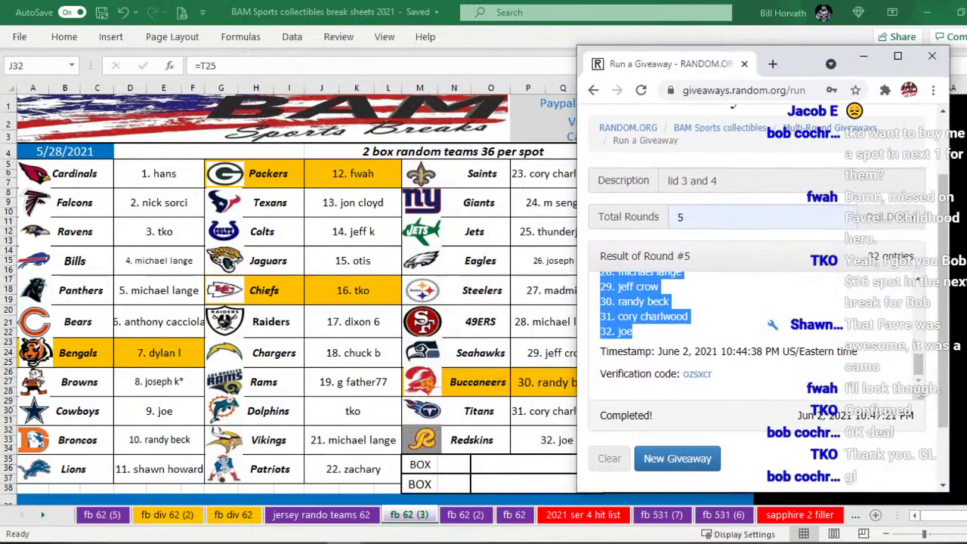
key("alt+Tab")
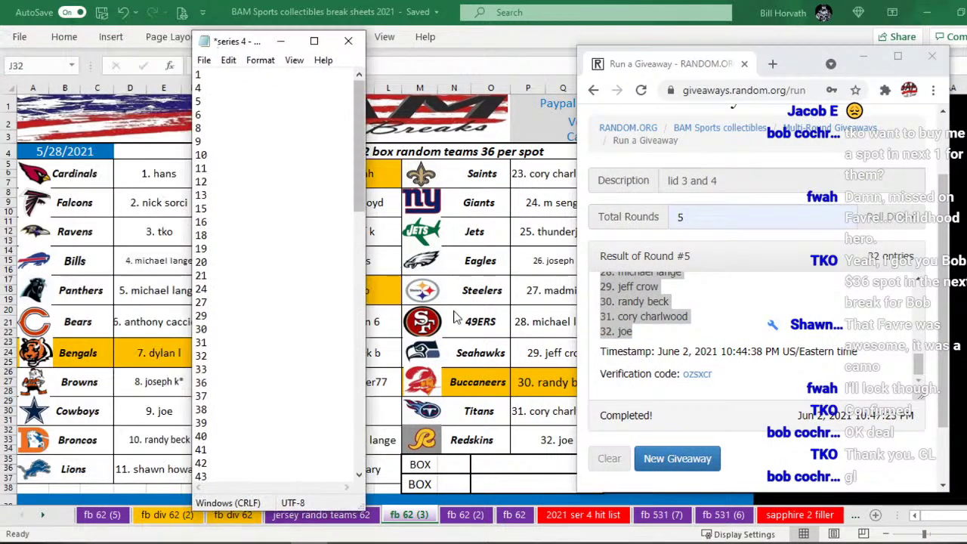
left_click(670, 462)
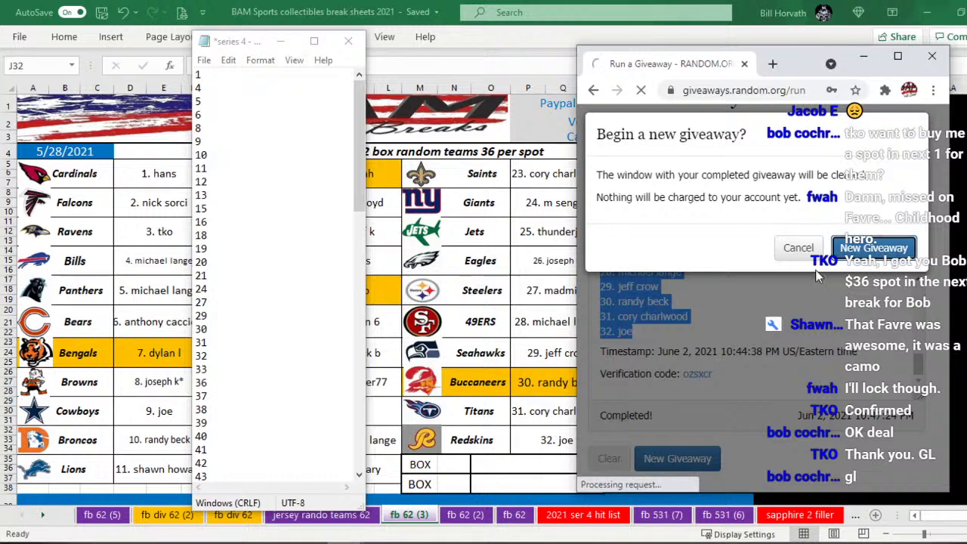
left_click(875, 240)
Copy all remaining box numbers from Notepad into the giveaway's entries field.
left_click(647, 296)
right_click(645, 296)
left_click(254, 101)
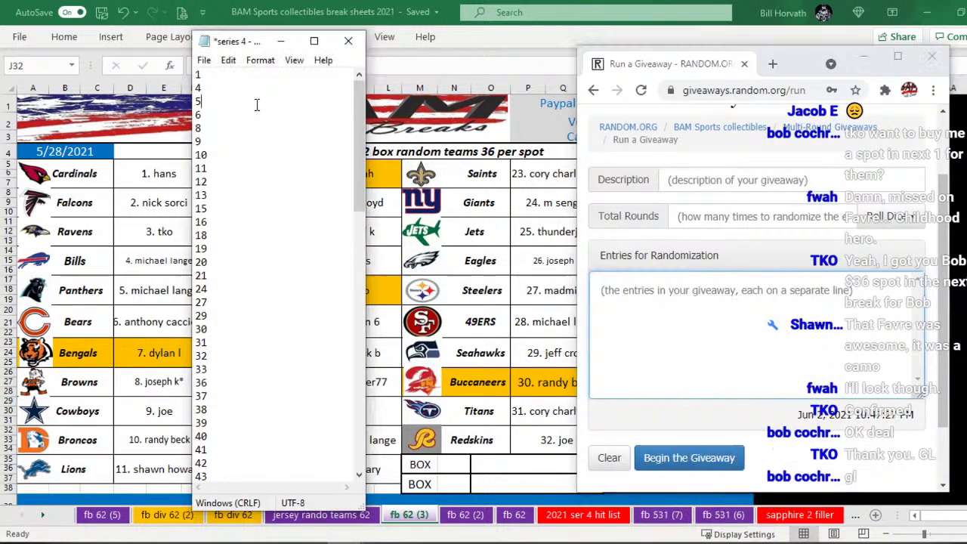
left_click_drag(196, 74, 277, 526)
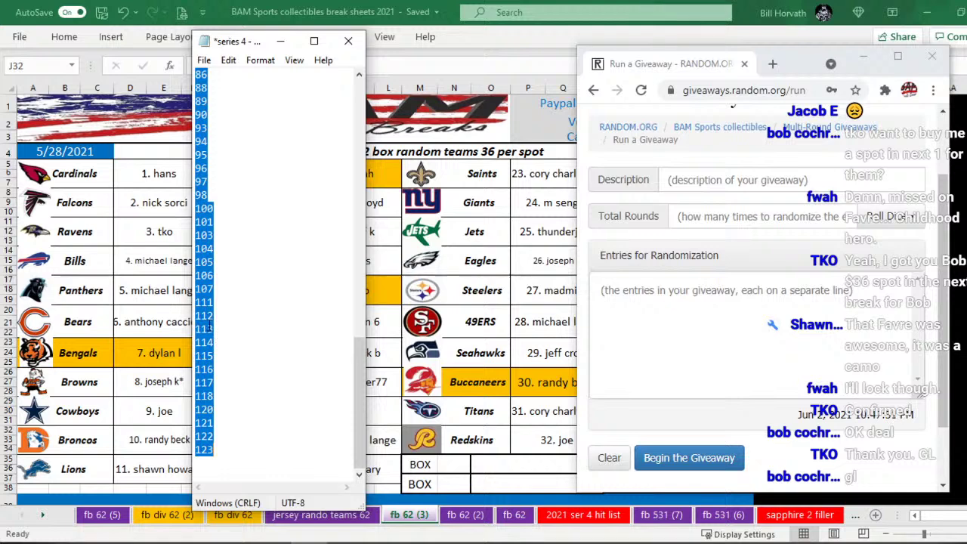
right_click(211, 327)
left_click(249, 146)
left_click(606, 299)
right_click(606, 301)
left_click(651, 416)
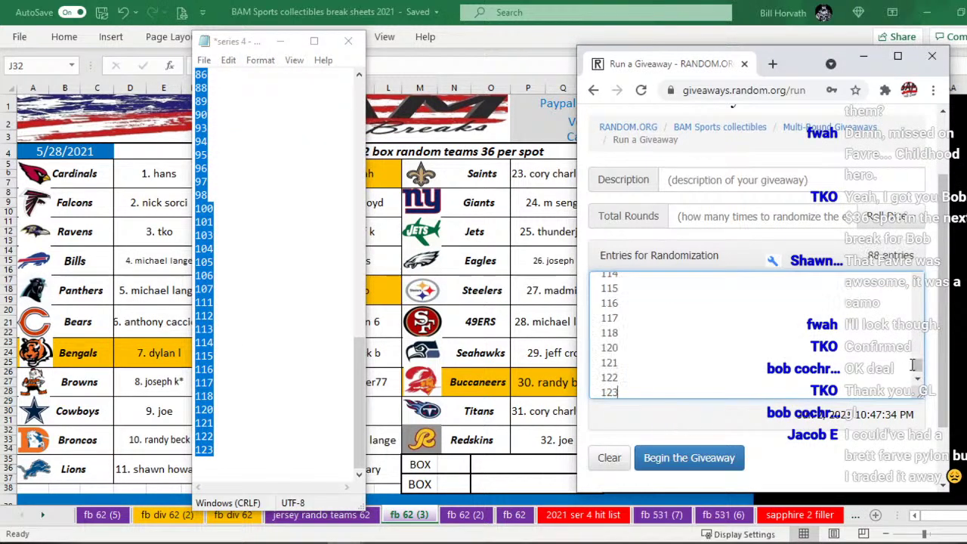
Set the giveaway description to 'lid 3 and 4' and total rounds to 5.
left_click(786, 179)
type(";id 3 and")
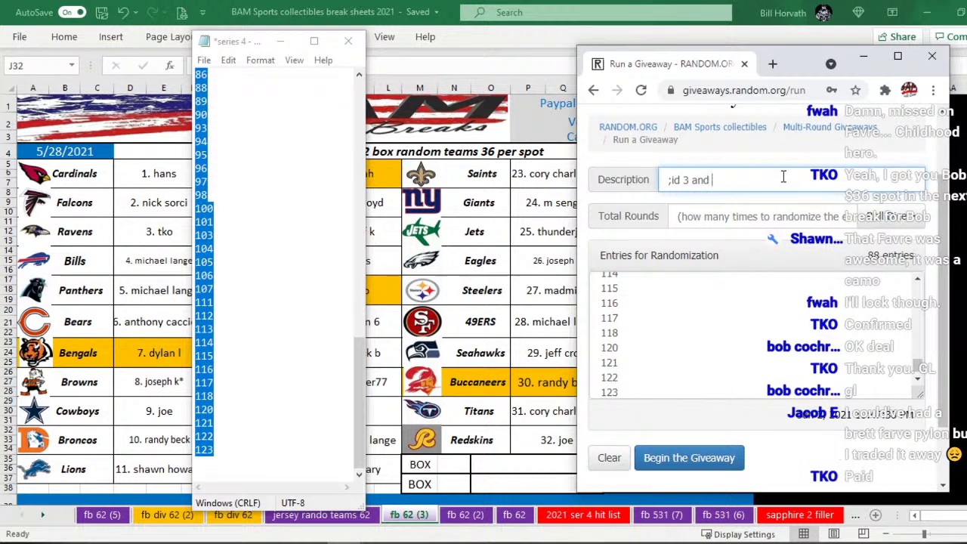
type(" 4")
left_click(670, 179)
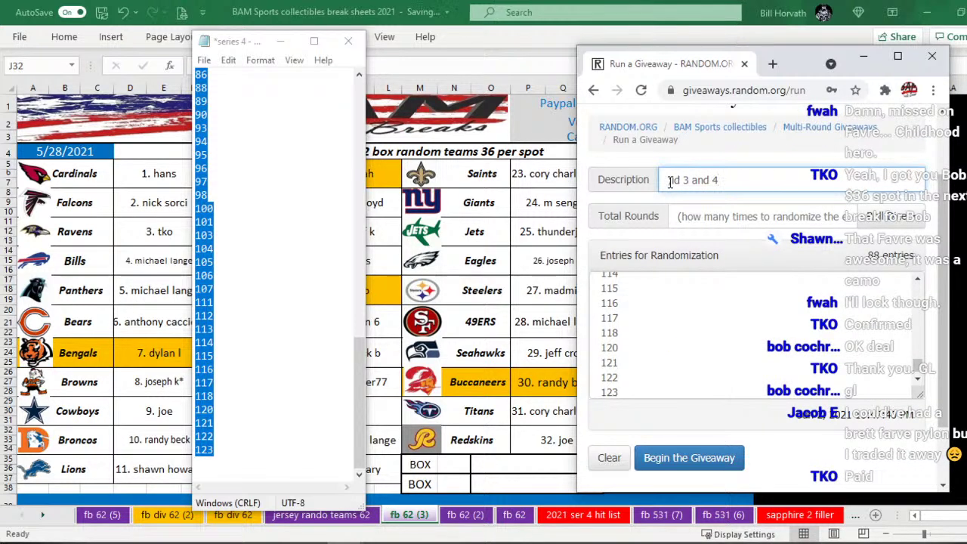
key("Delete")
type("l")
left_click(717, 217)
left_click(713, 246)
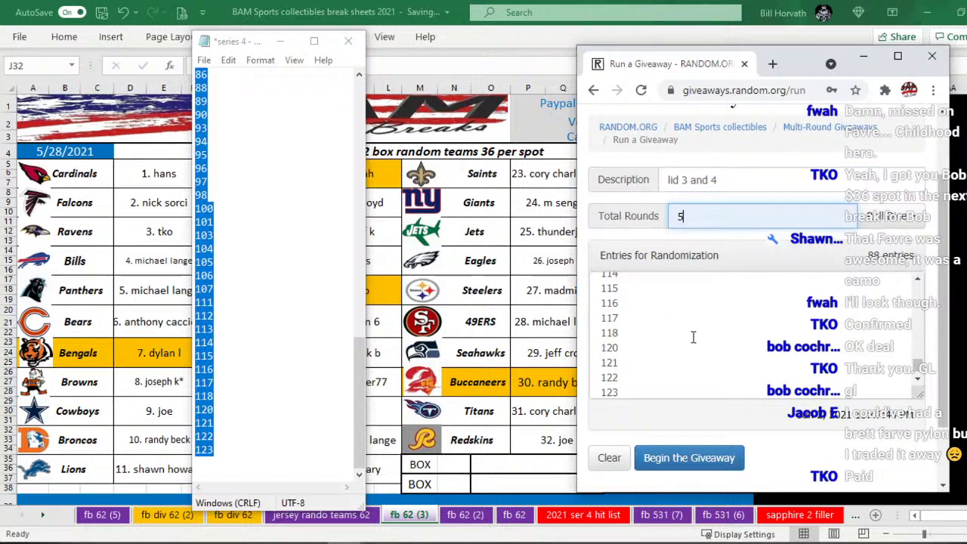
Run the giveaway rounds and highlight the two winning numbers, 68 and 85.
left_click(687, 462)
left_click(852, 287)
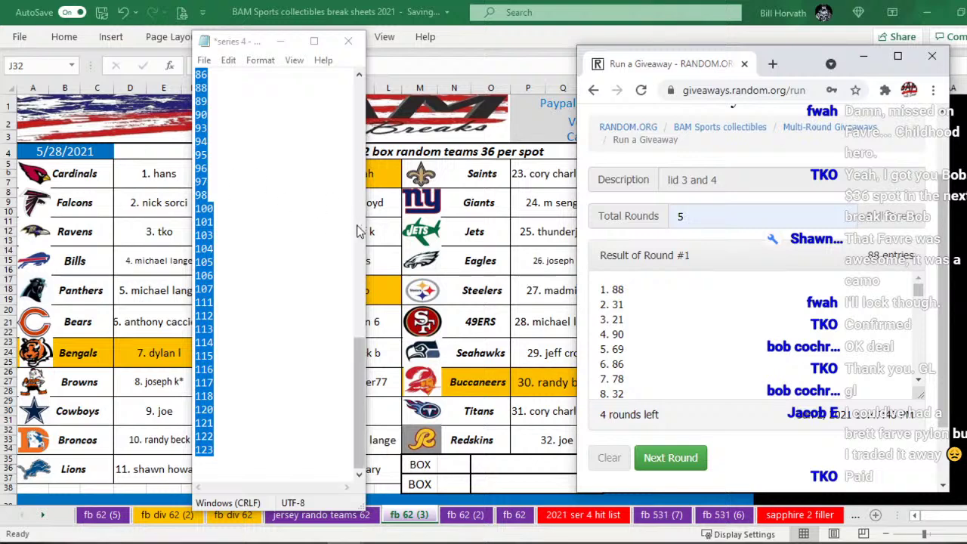
left_click(668, 456)
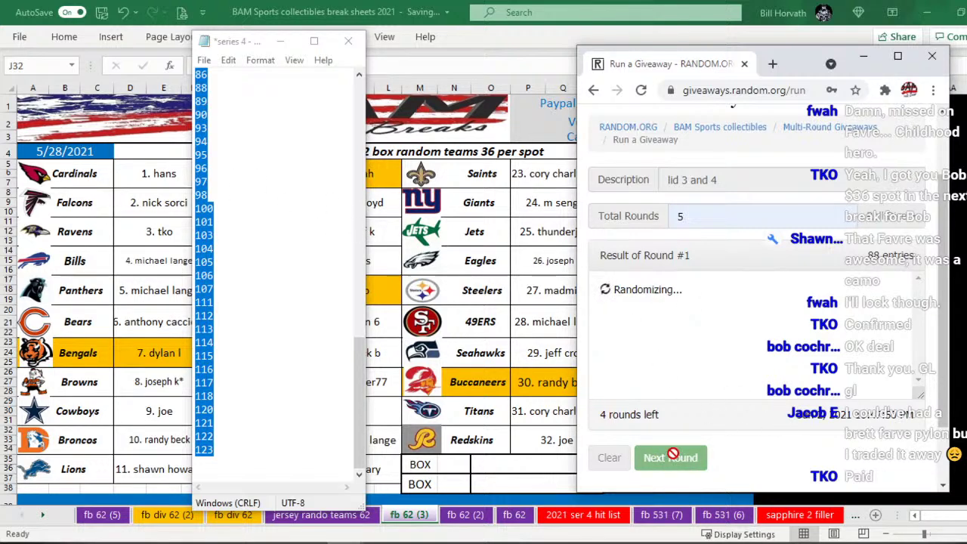
left_click(668, 457)
left_click(669, 457)
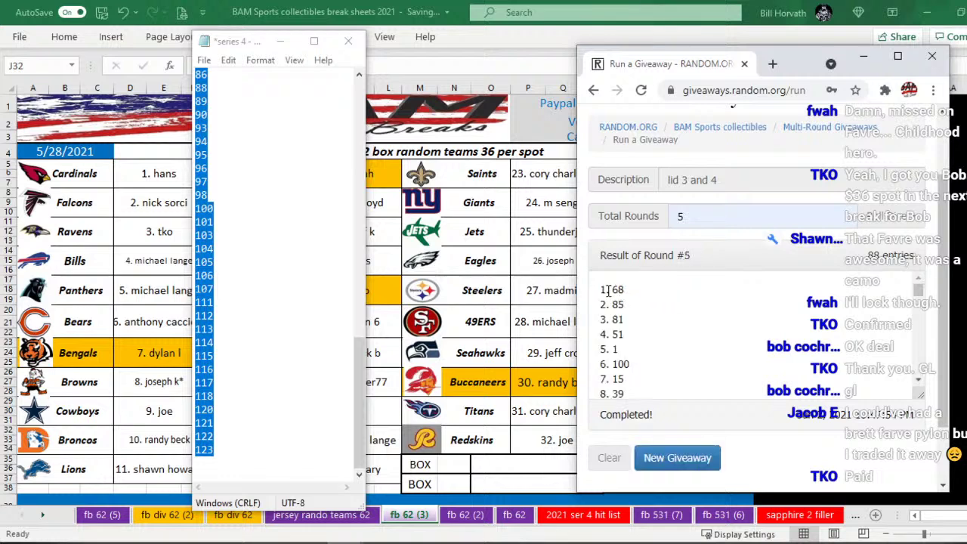
left_click_drag(600, 288, 662, 323)
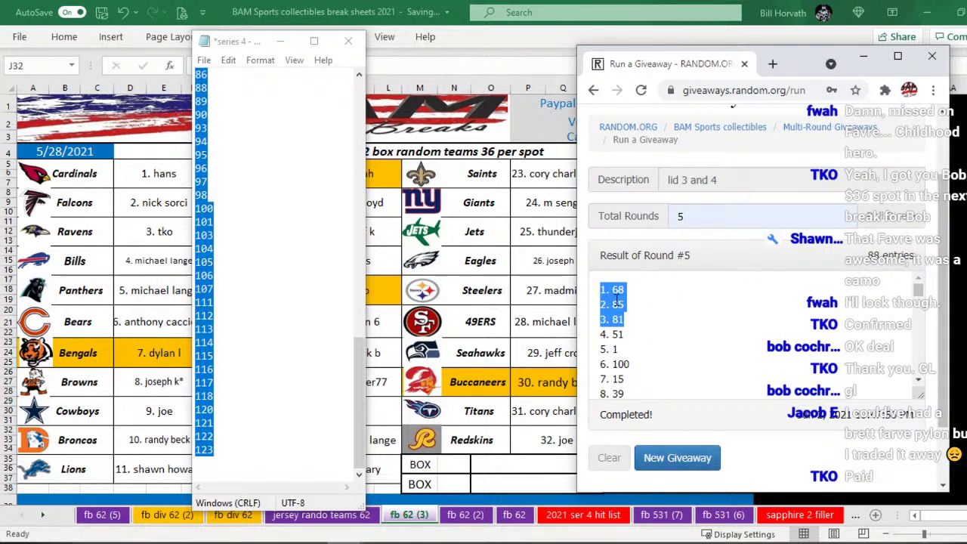
left_click(638, 299)
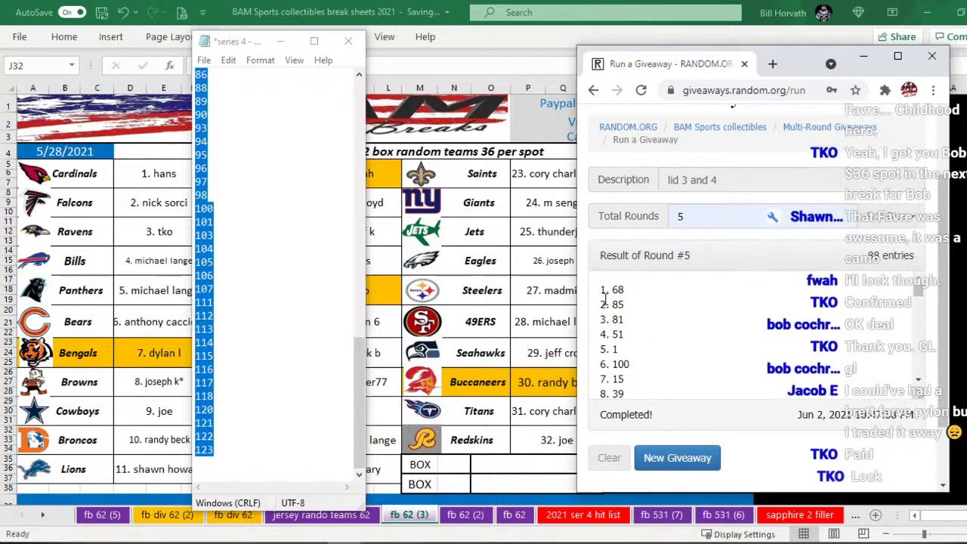
left_click_drag(600, 289, 641, 308)
Delete 85 and 68 from the Notepad box-number list.
left_click(259, 264)
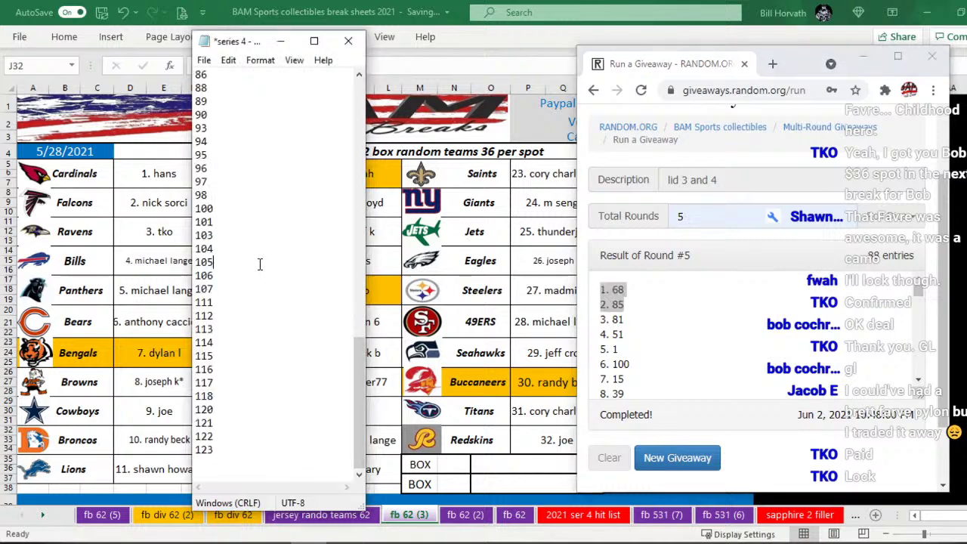
scroll(219, 134, "up", 2)
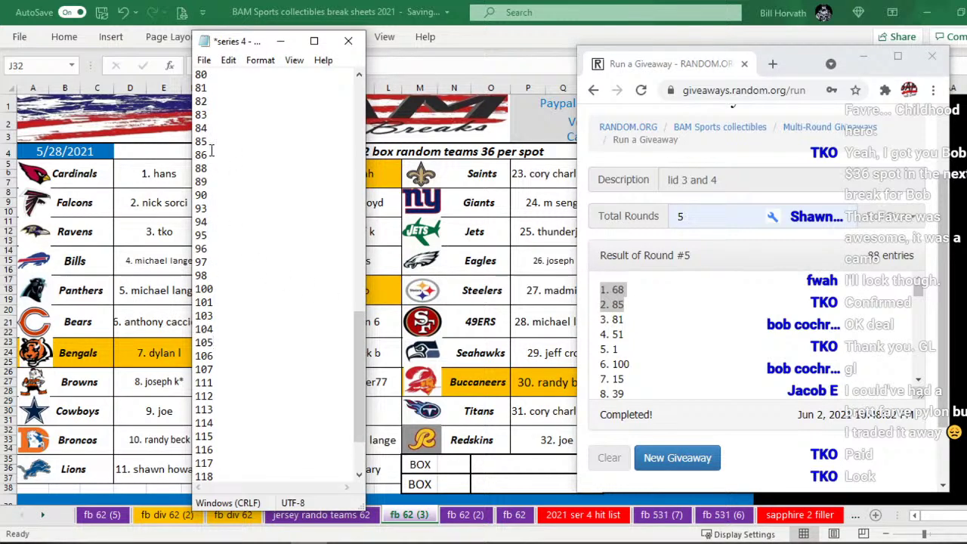
double_click(210, 142)
key("BackSpace")
key("BackSpace")
scroll(222, 166, "up", 14)
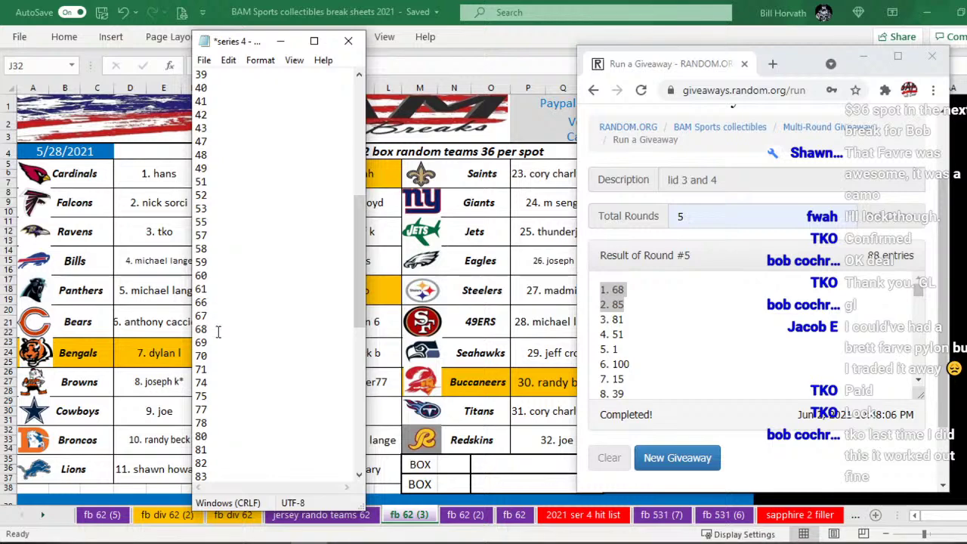
double_click(216, 329)
key("BackSpace")
key("Delete")
left_click(864, 56)
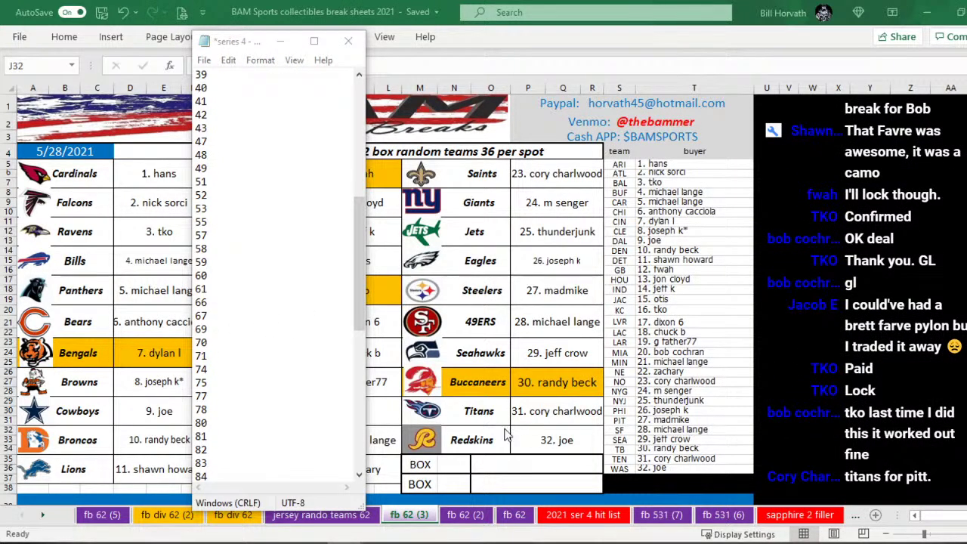
Enter box number 68 in N35 and 85 in N36 beside the BOX labels.
left_click(461, 462)
type("68")
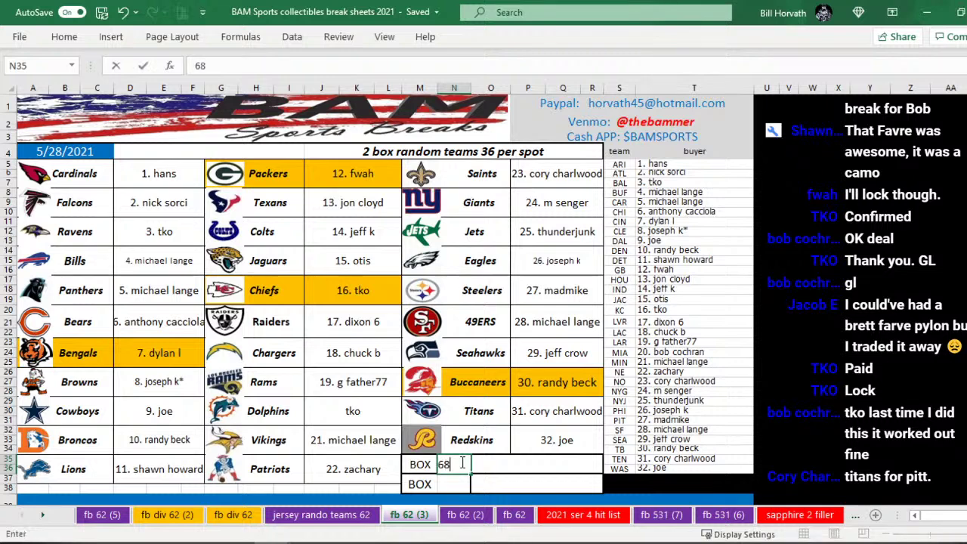
key("Return")
type("85")
key("Return")
key("Right")
key("Up")
key("Up")
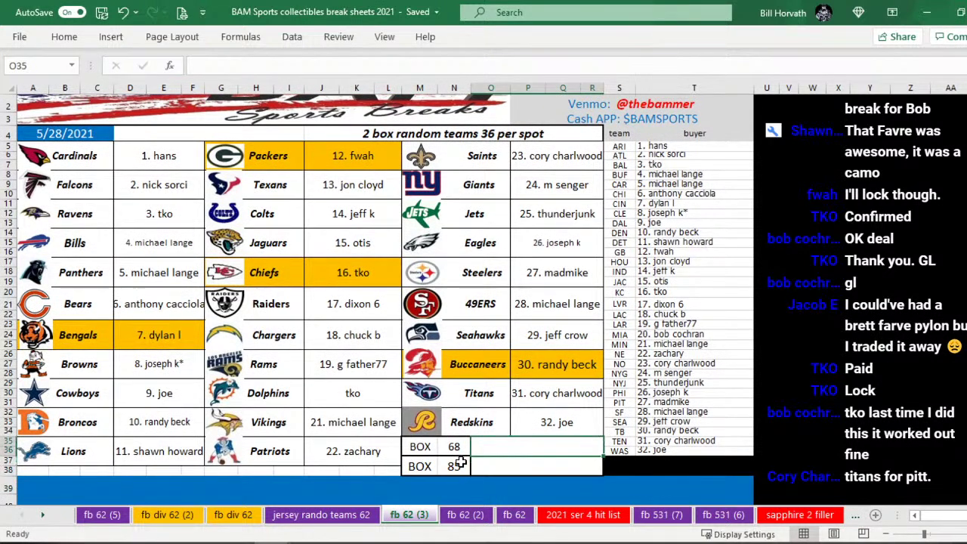
scroll(461, 463, "up", 1)
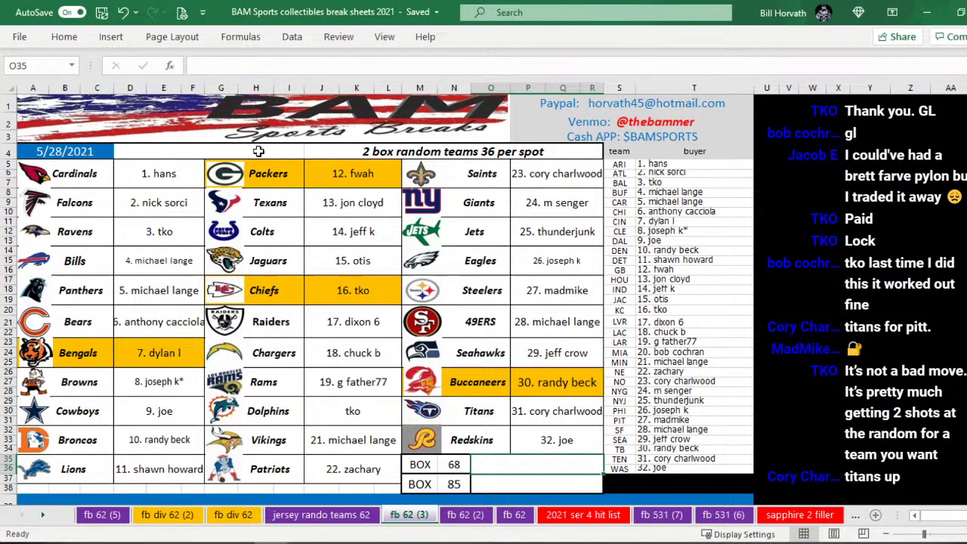
Fill the Steelers team and buyer cells with orange.
left_click(300, 211)
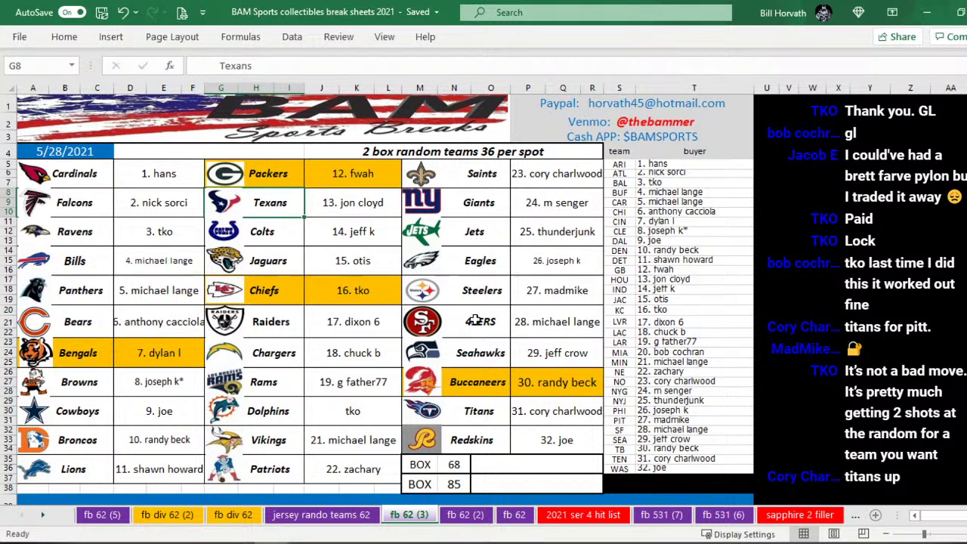
left_click_drag(483, 294, 563, 298)
right_click(563, 300)
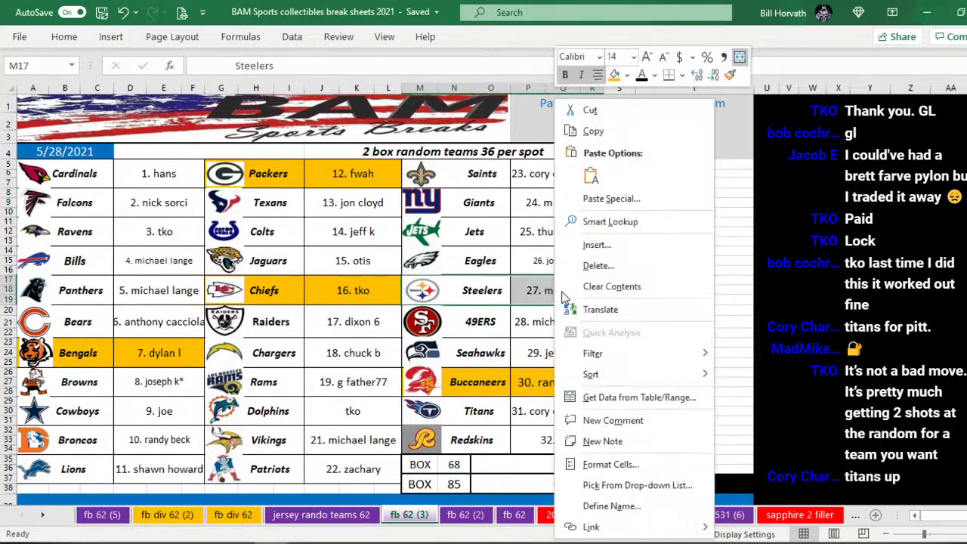
left_click(614, 75)
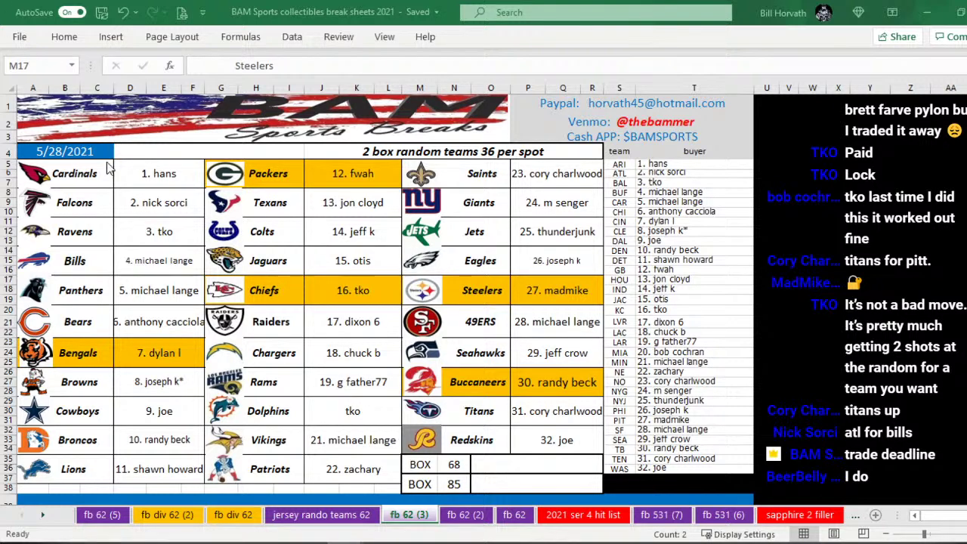
Fill the rest of the team grid from Cardinals onward, plus the Lions row, with orange.
left_click_drag(79, 172, 527, 431)
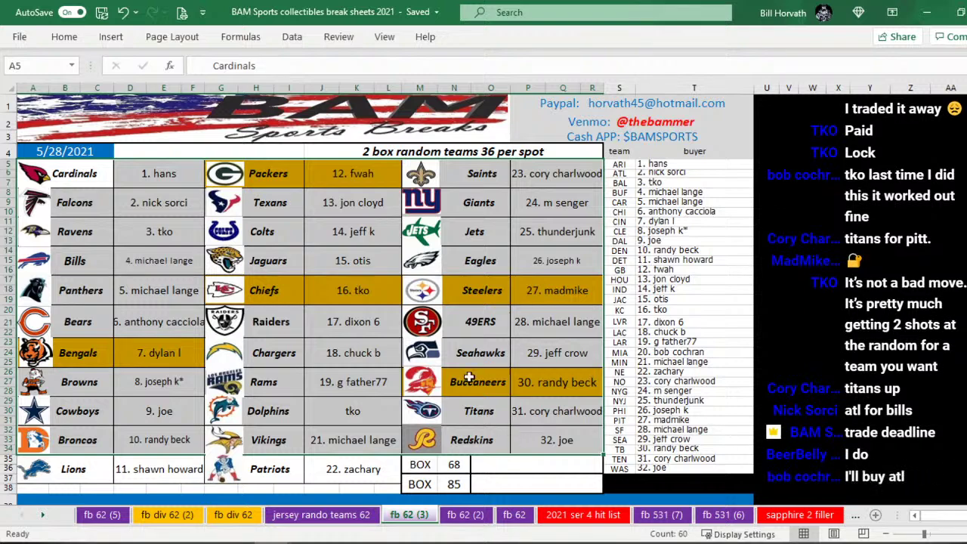
left_click_drag(110, 469, 324, 472)
right_click(327, 478)
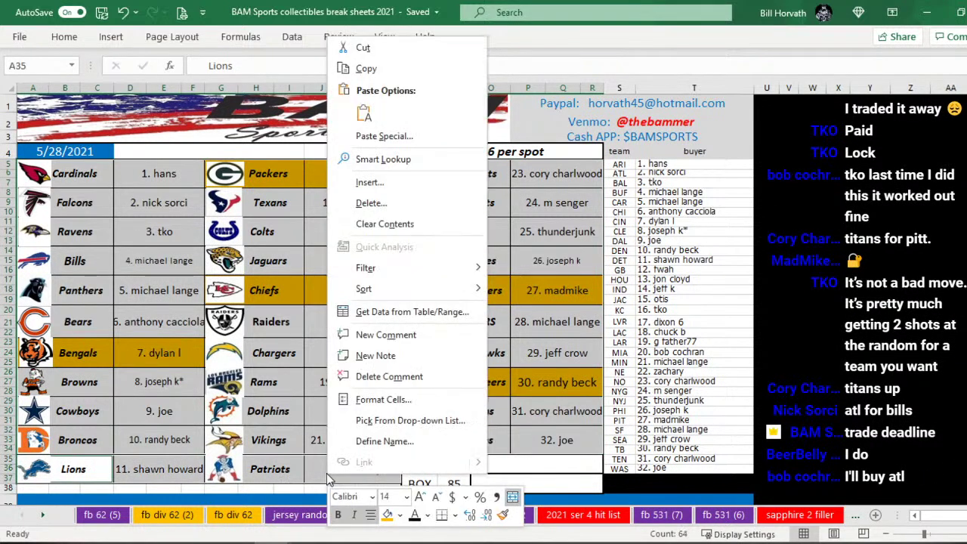
left_click(387, 515)
left_click(516, 461)
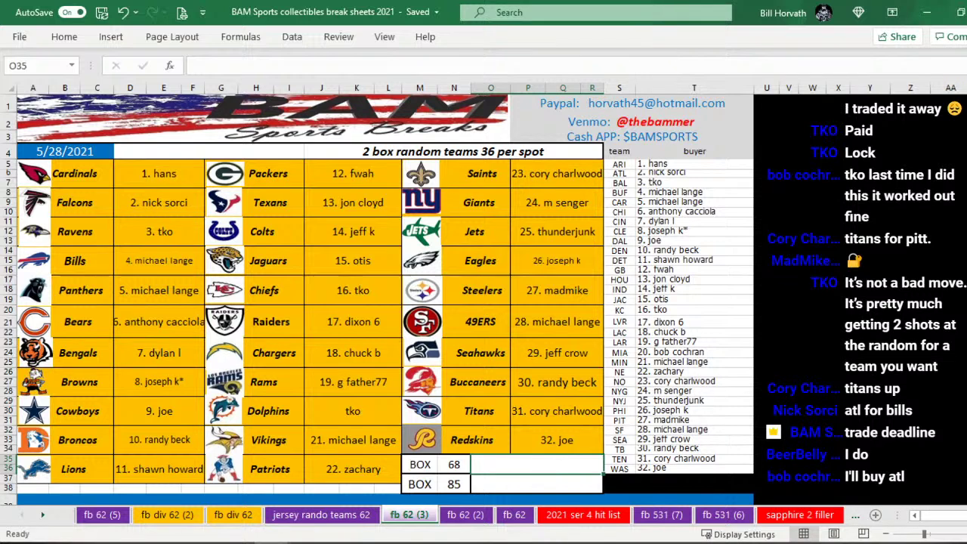
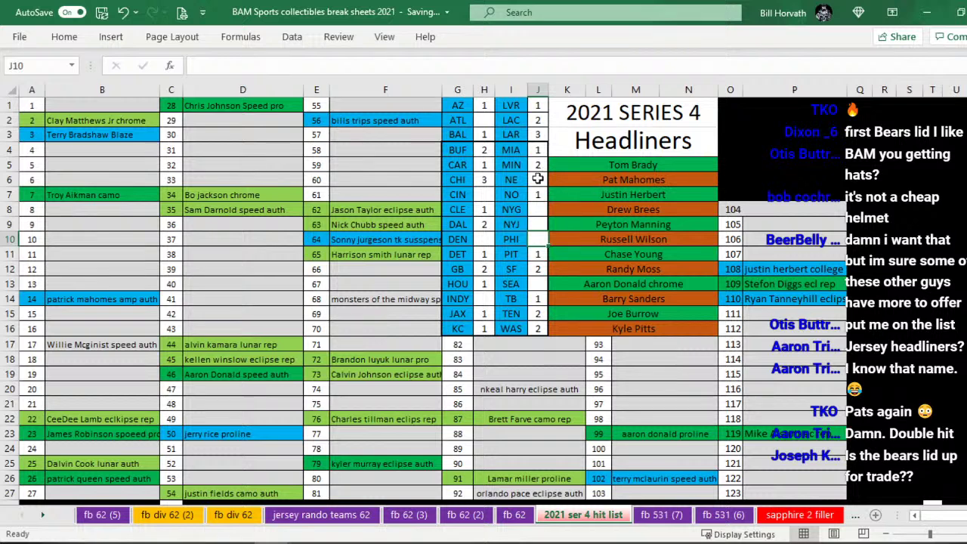
Set NE's hit count in J6 to 2, then move to the fb 62 (3) team sheet.
left_click(537, 179)
type("2")
left_click_drag(457, 209, 457, 224)
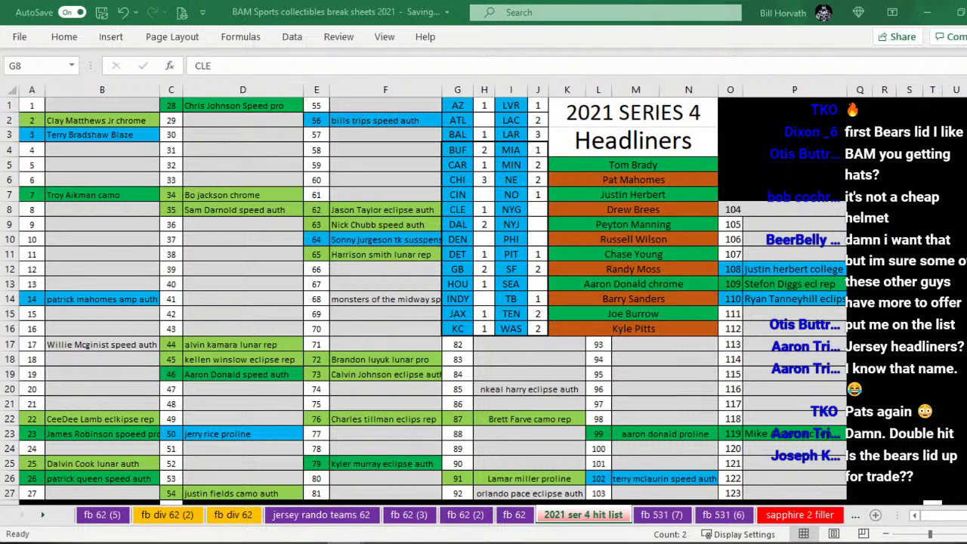
left_click(412, 515)
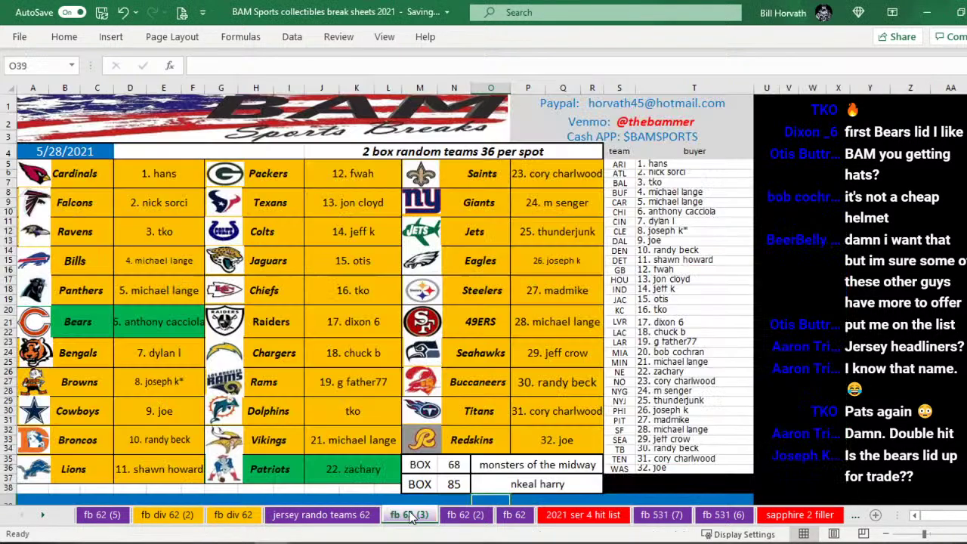
Show the 'jersey rando teams 62' sheet, where every team count is still 0.
left_click(324, 514)
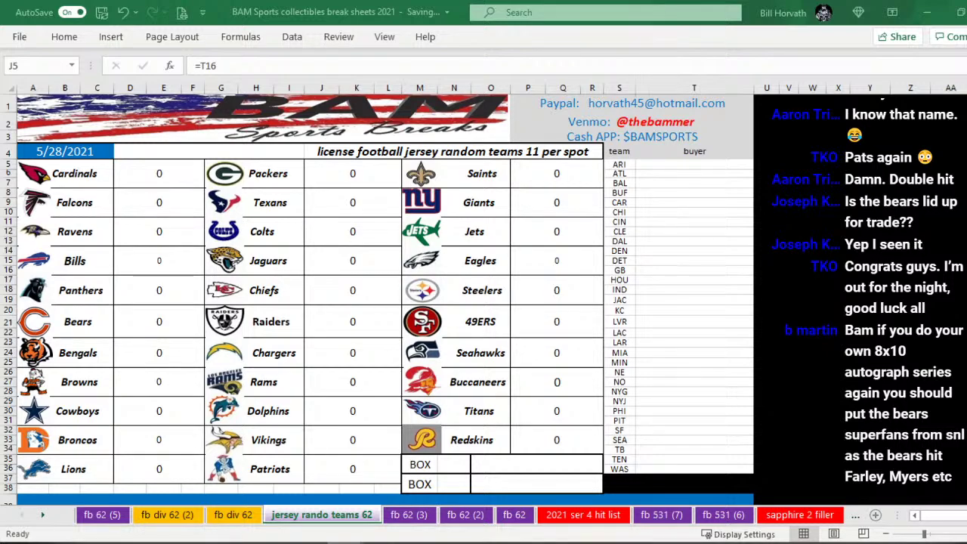
Look through the jersey case product images in the browser's image gallery, then close it.
key("alt+Tab")
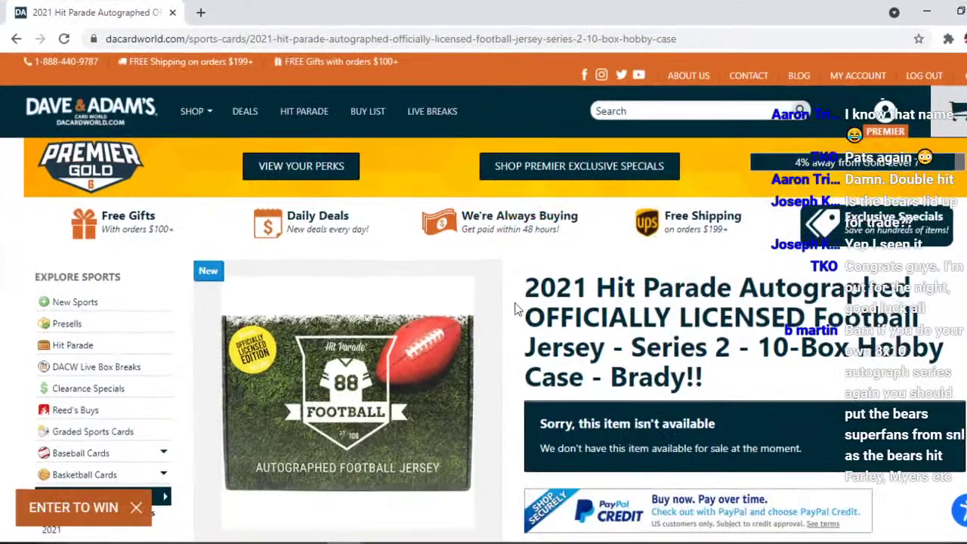
scroll(362, 371, "down", 3)
left_click(255, 289)
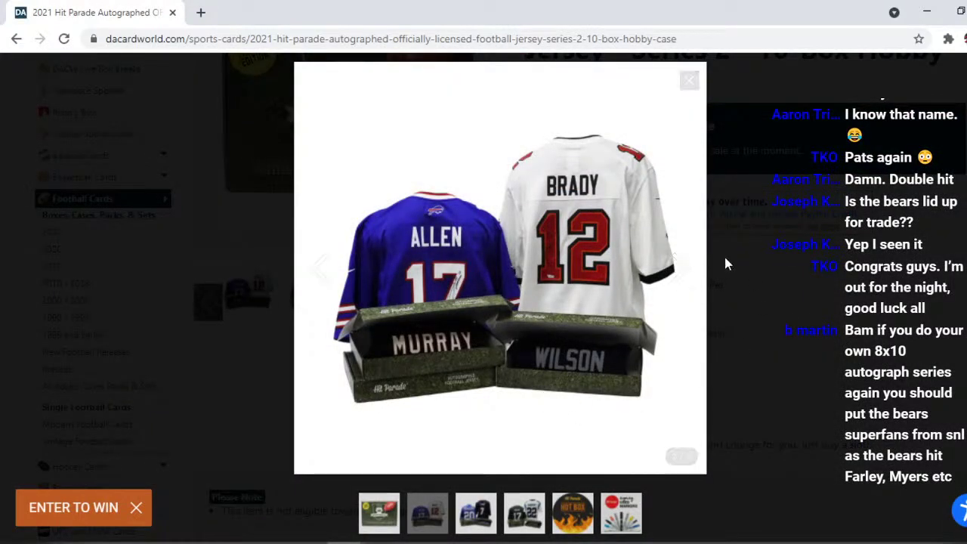
left_click(681, 268)
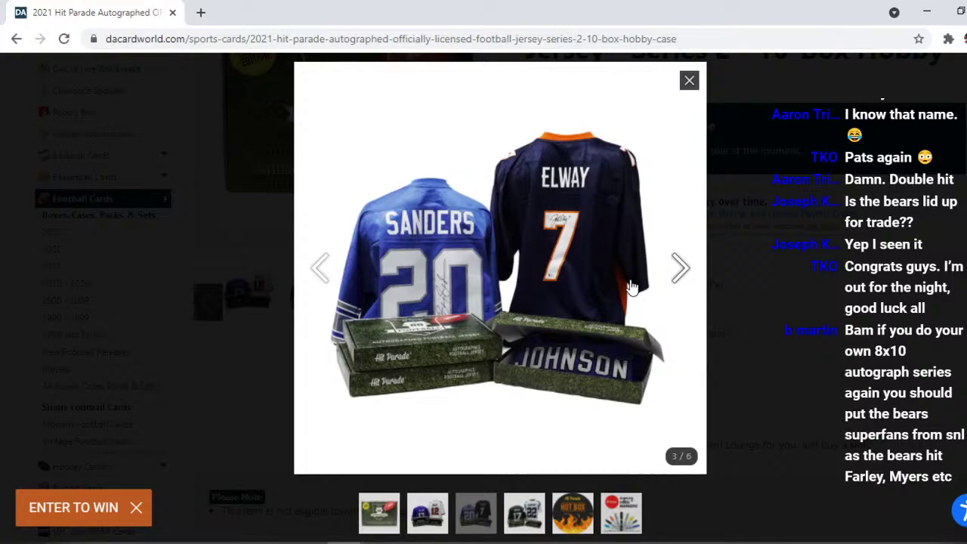
left_click(691, 286)
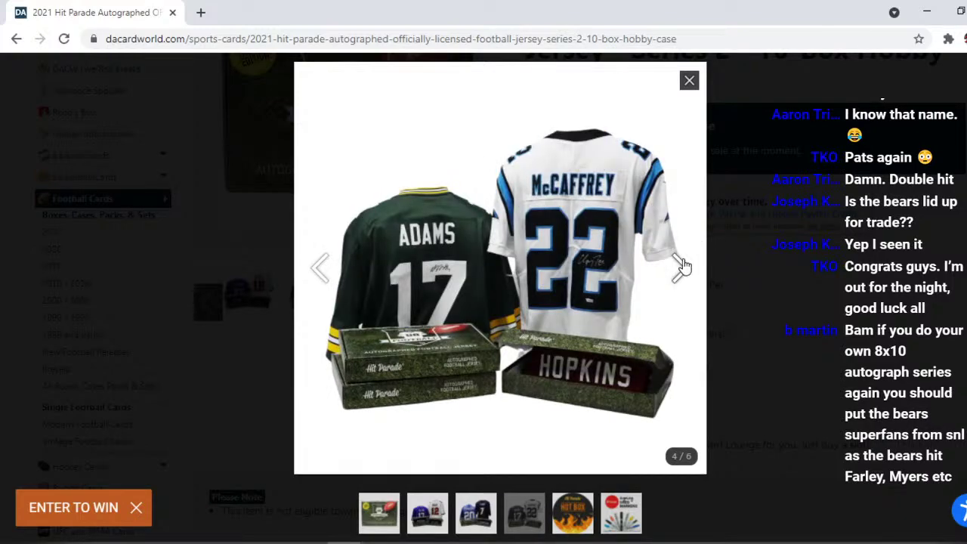
left_click(683, 266)
left_click(769, 274)
Scroll to the full Hit Parade description listing Series 2 stars and Hall of Famers.
scroll(786, 275, "down", 5)
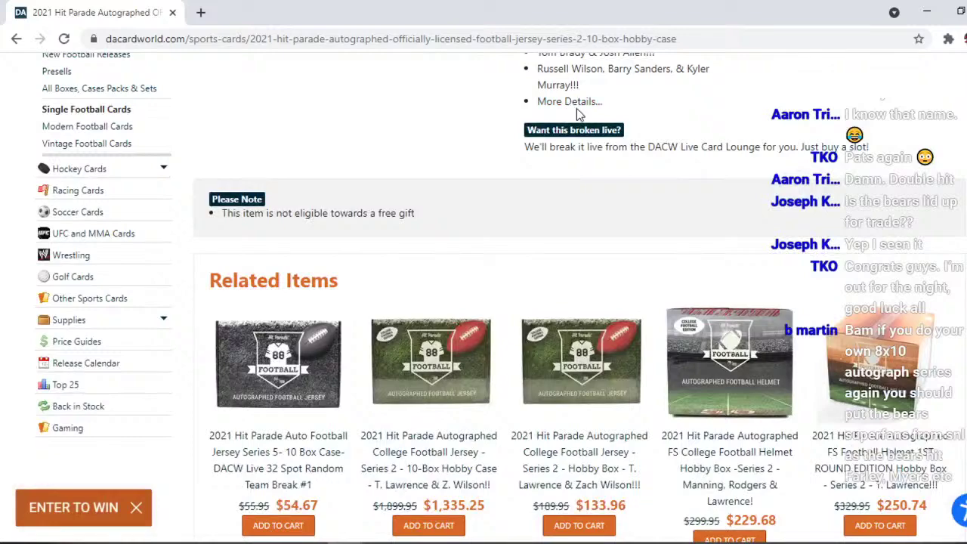
left_click(574, 104)
scroll(604, 188, "down", 6)
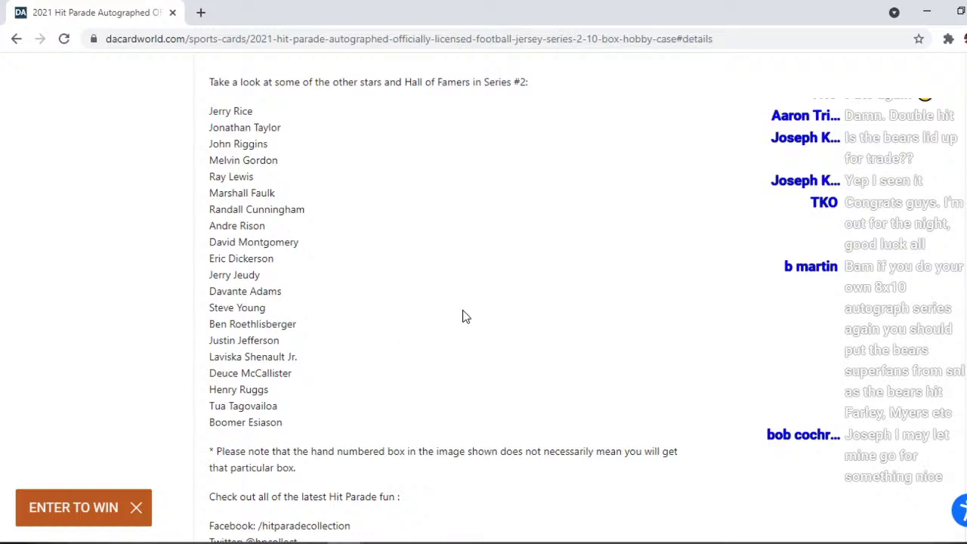
left_click_drag(656, 10, 610, 31)
Copy the 'license football jersey random teams 11 per spot' heading from merged cell J4.
left_click(773, 12)
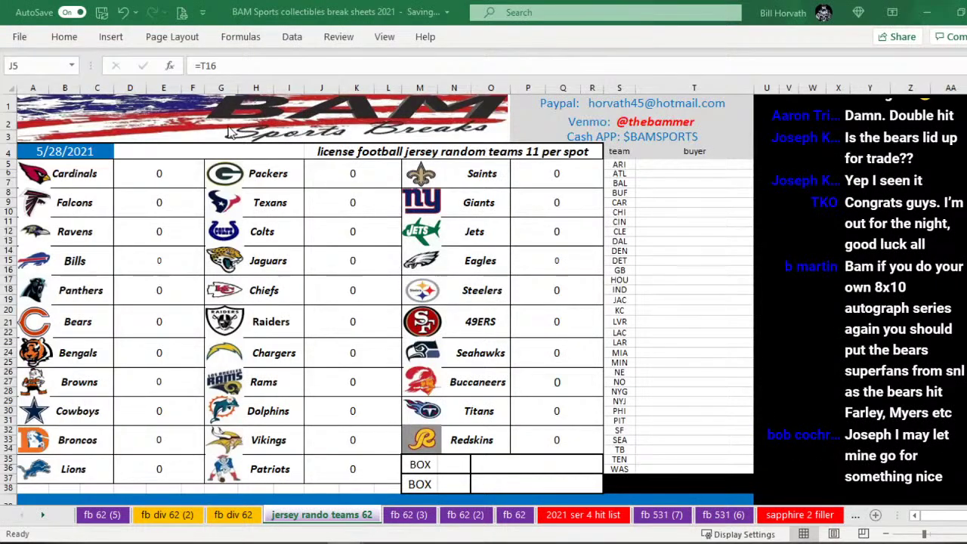
left_click(483, 155)
right_click(483, 155)
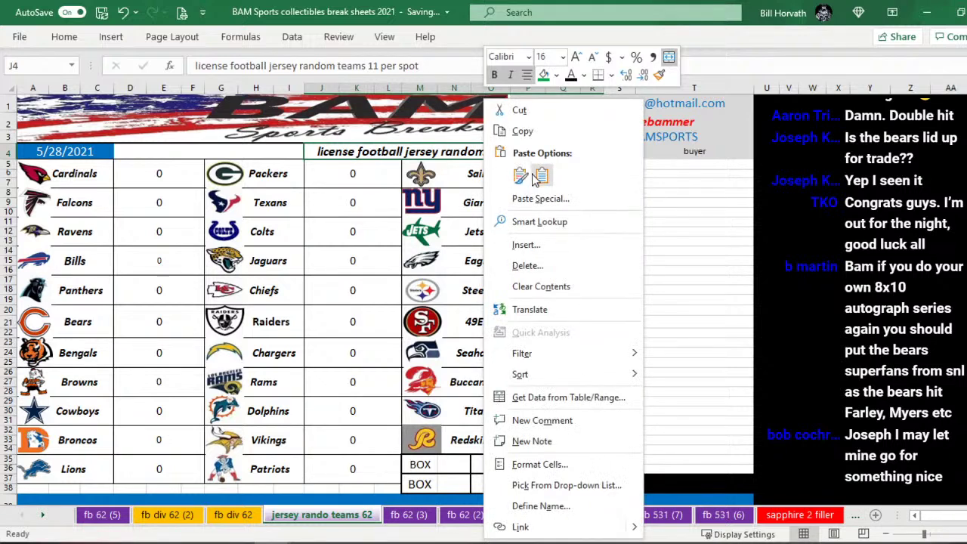
left_click(517, 129)
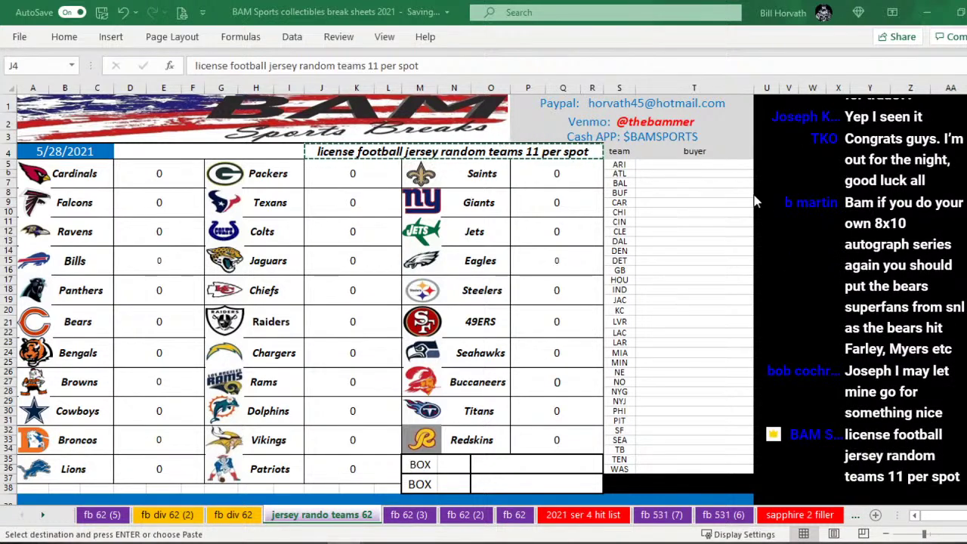
left_click(692, 164)
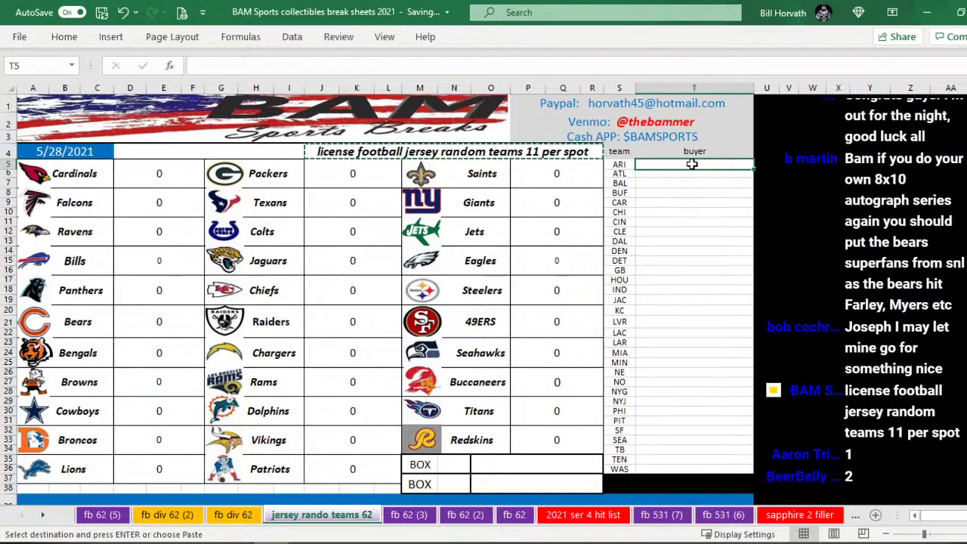
Enter the buyer names for ARI, ATL, BAL and BUF in the buyer column.
key("Return")
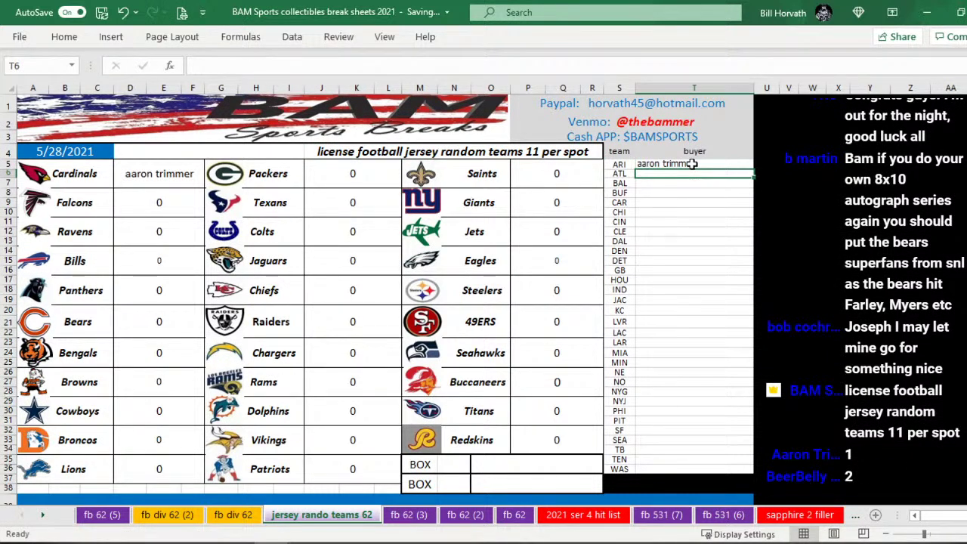
type("be")
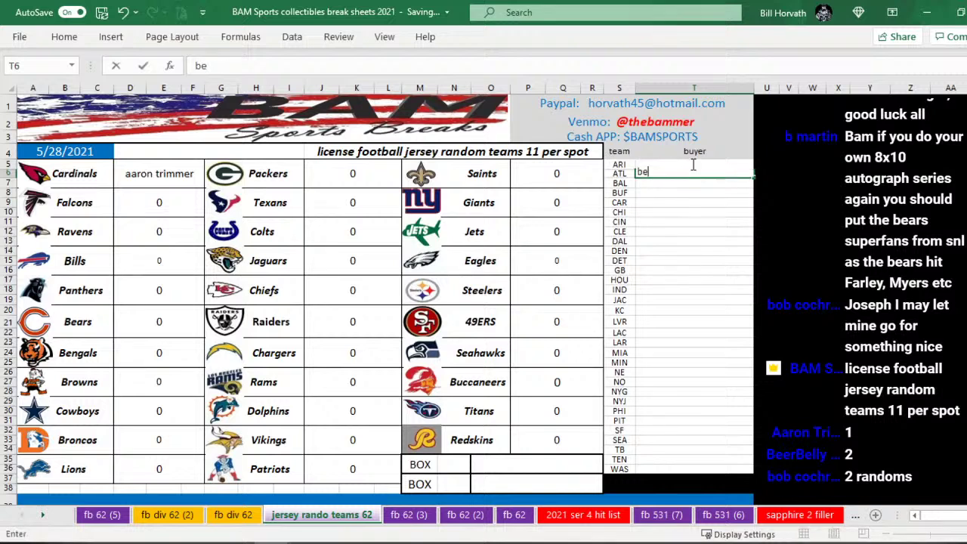
type("er")
type(" bel")
type("belly")
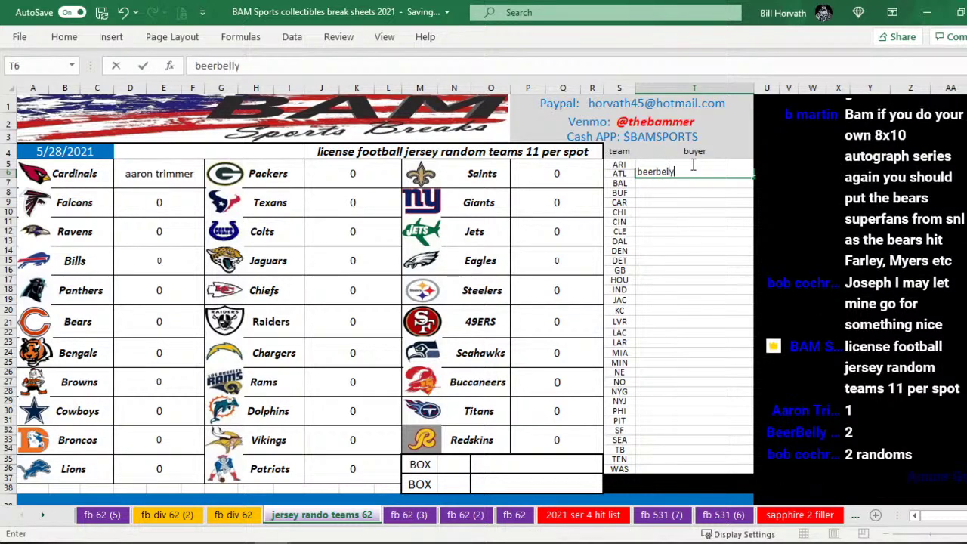
key("Return")
type("beerbelly")
key("Return")
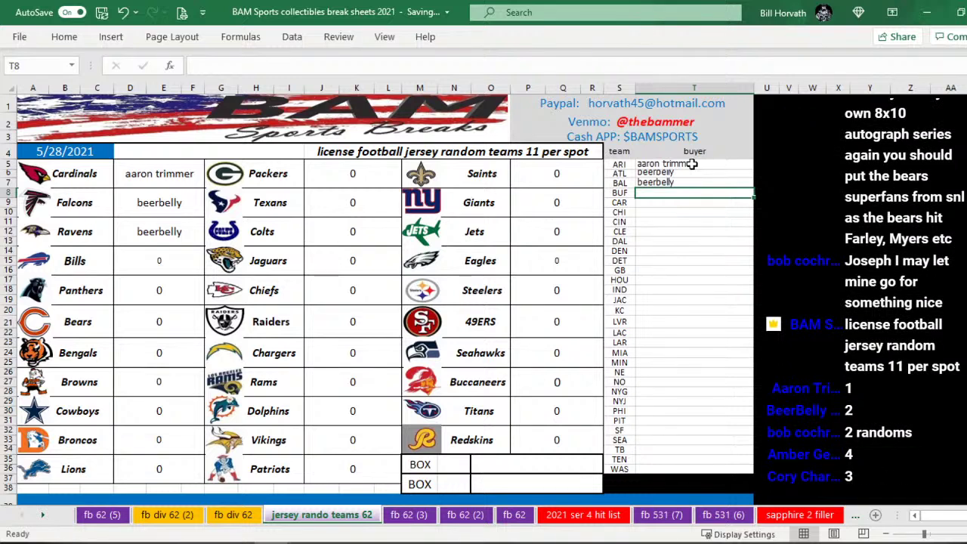
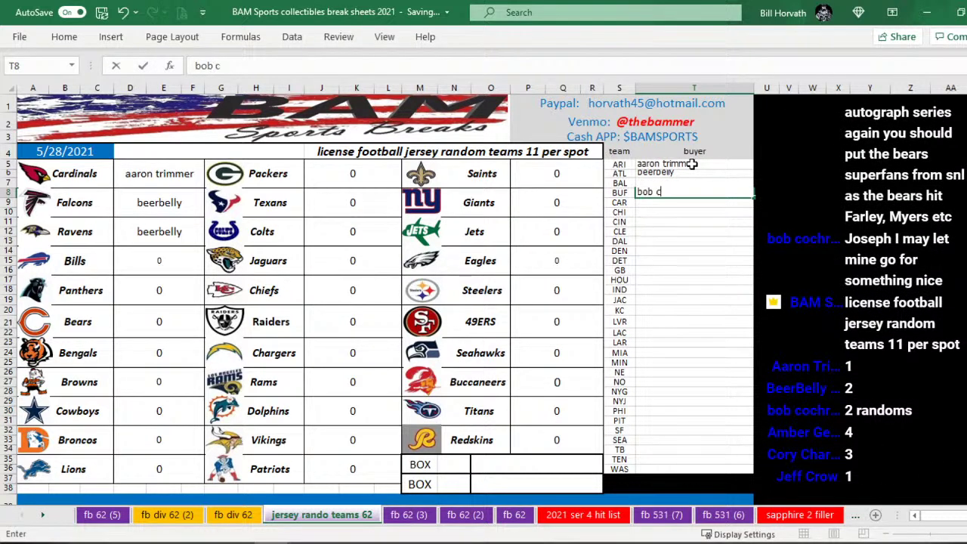
key("Return")
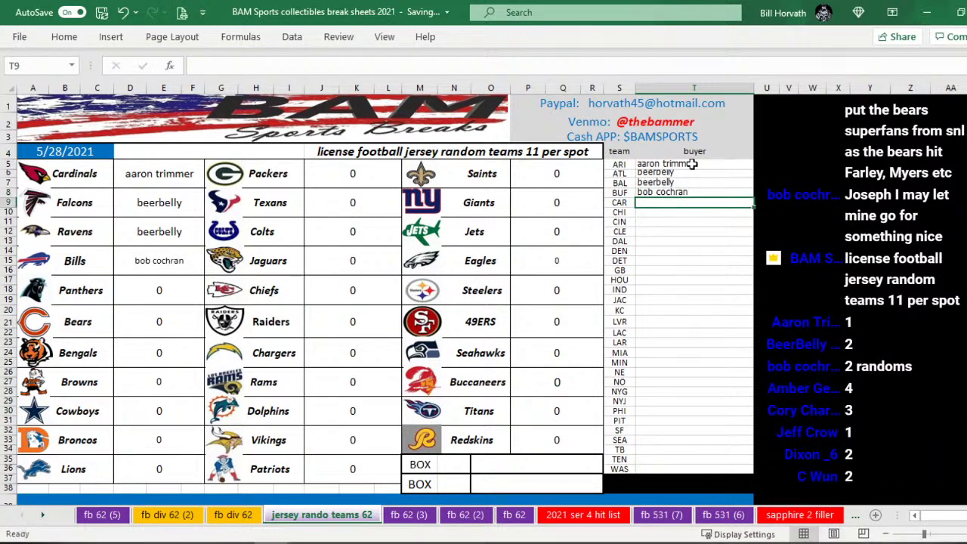
Clear a stray entry and assign one buyer to CAR, CHI, CIN and CLE.
key("Down")
key("Down")
key("Down")
key("Down")
key("Down")
key("Down")
key("Down")
key("Down")
key("Down")
key("Down")
key("Down")
key("Down")
key("Down")
key("Down")
key("Down")
key("Down")
key("Down")
key("Up")
key("Up")
key("Up")
key("Up")
key("Up")
key("Up")
key("Up")
key("Up")
key("Up")
key("Up")
key("Up")
key("Up")
key("Up")
key("Up")
key("Up")
key("Up")
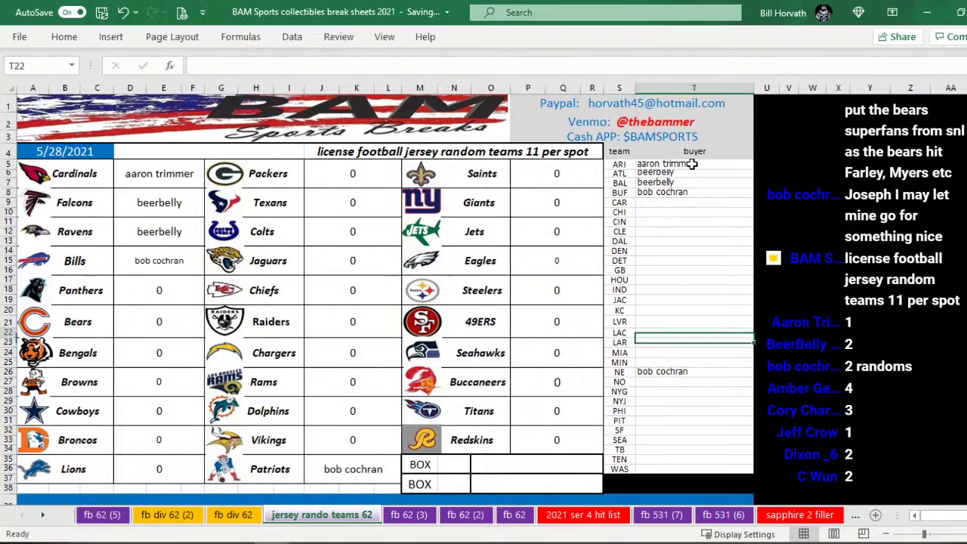
key("Up")
key("Up")
key("Delete")
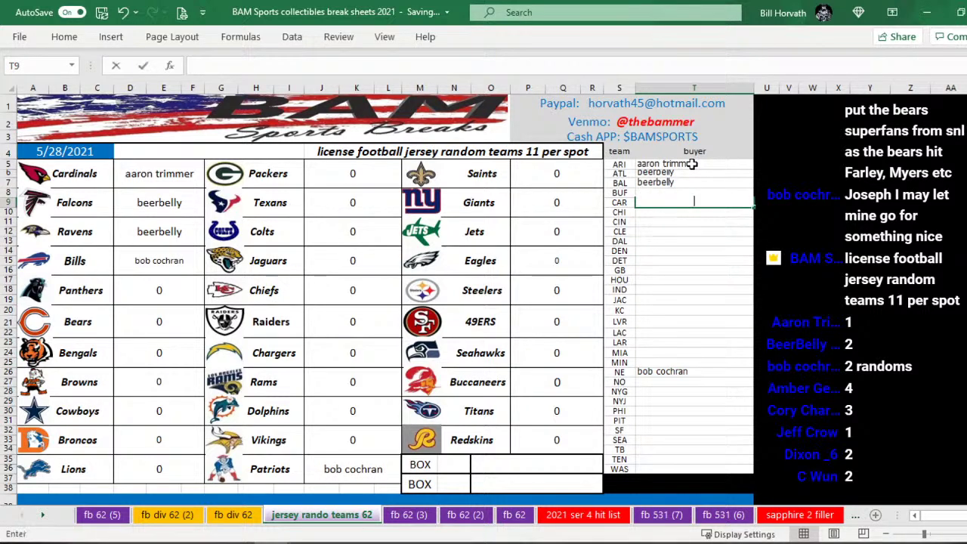
key("Down")
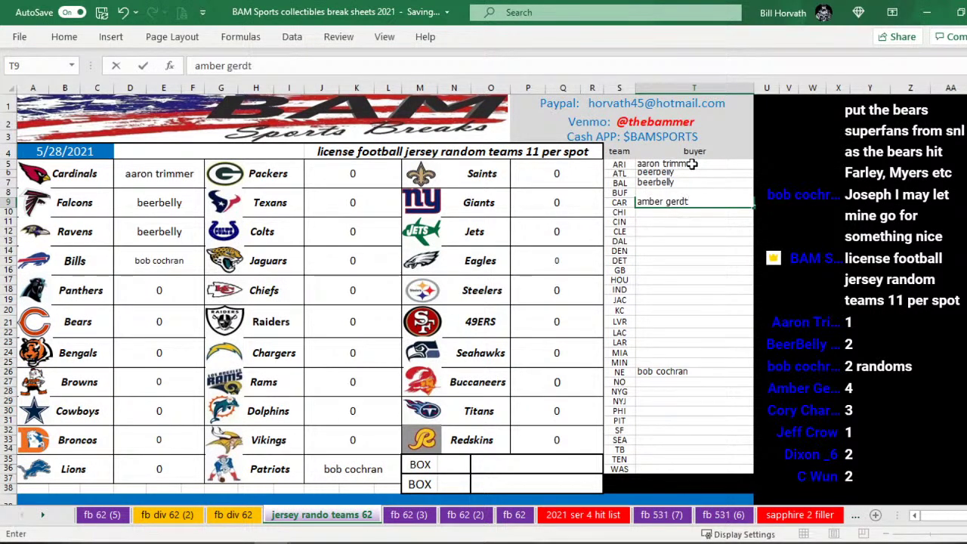
key("Return")
key("Return")
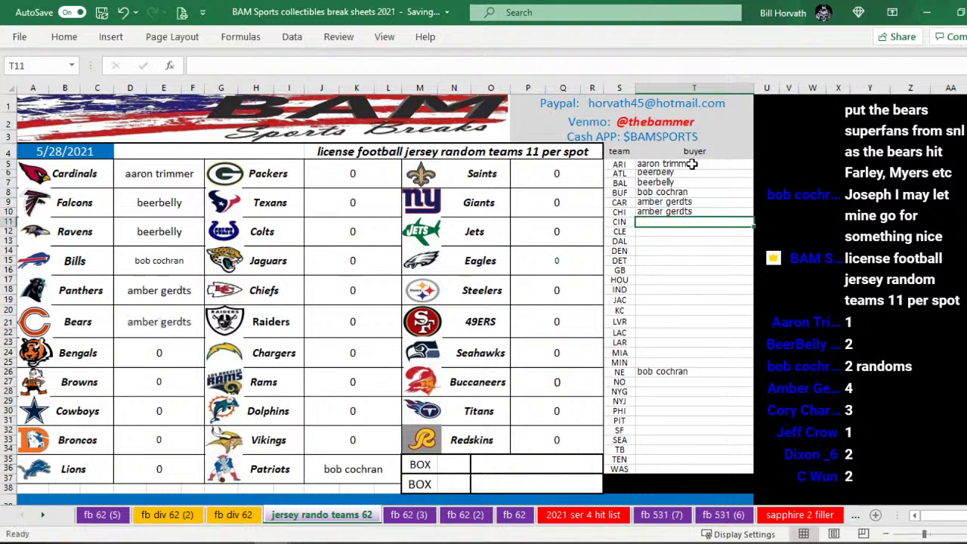
key("Return")
key("Return")
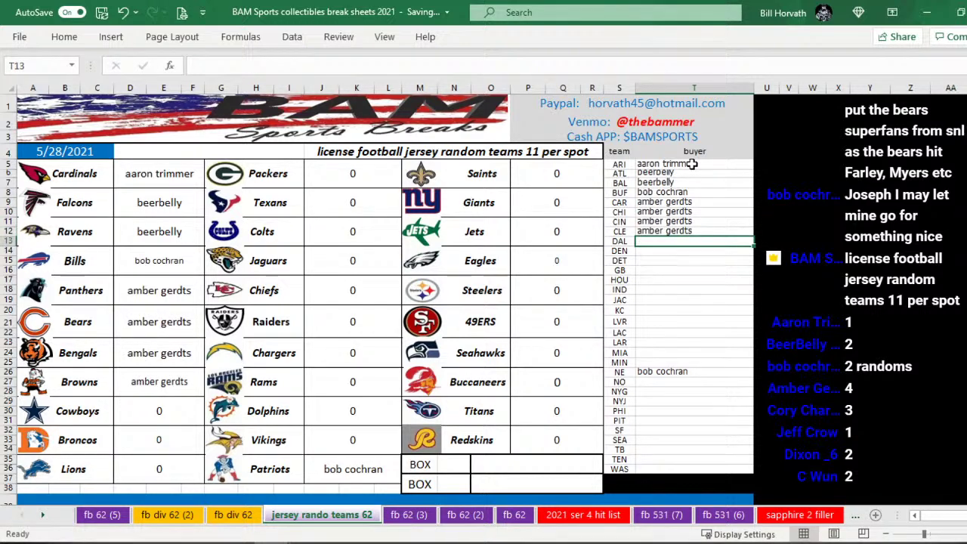
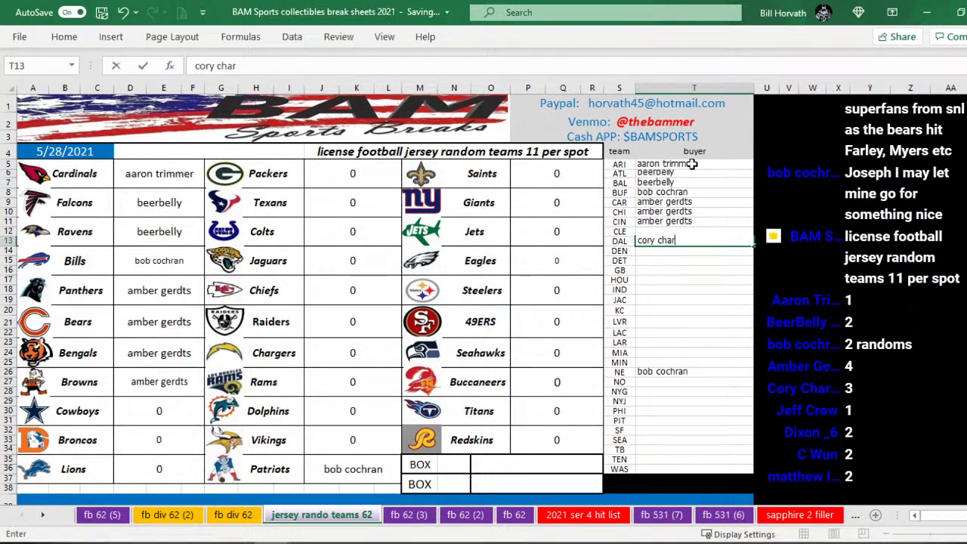
Assign a single buyer to DAL, DEN and DET, correcting a typo in the name.
key("Return")
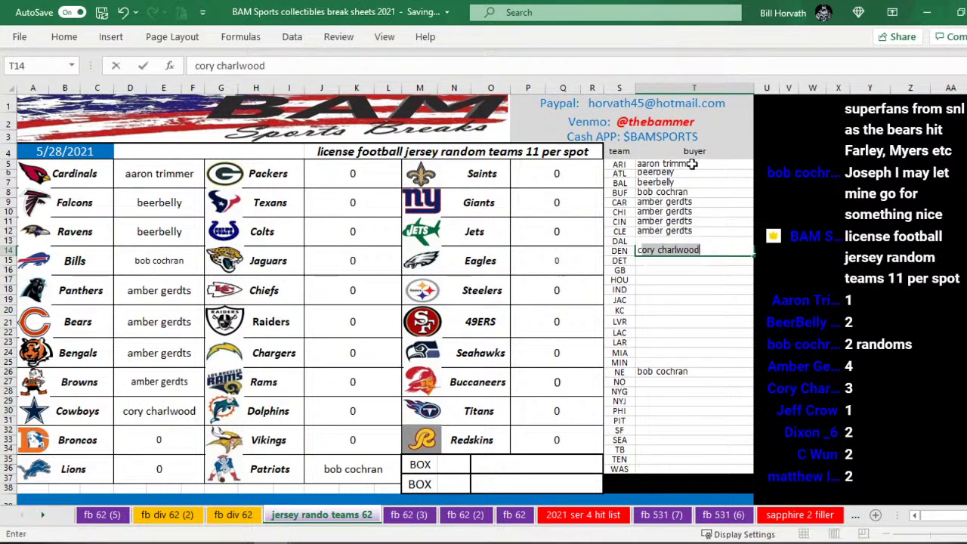
key("Return")
key("Return")
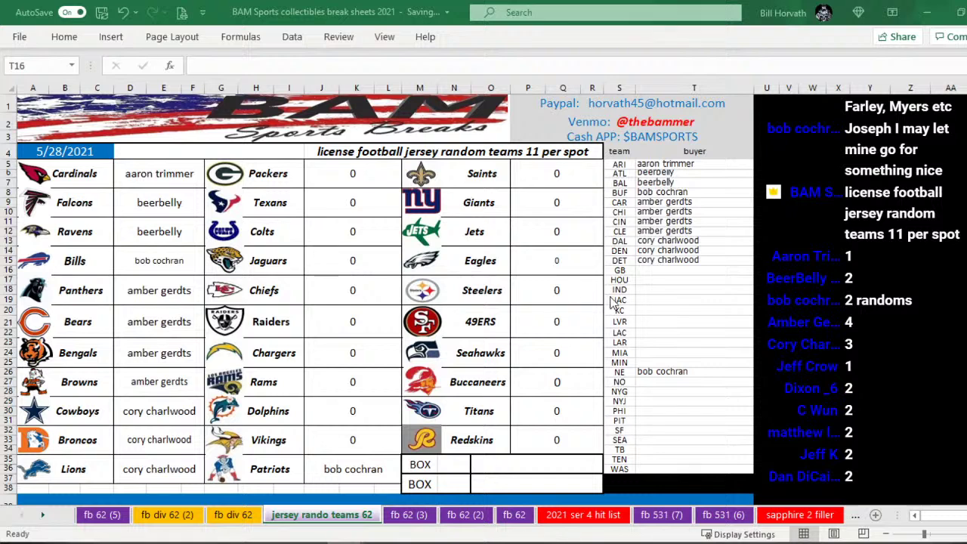
Enter buyers for GB, HOU and IND, and one shared buyer for JAC and KC.
left_click(680, 269)
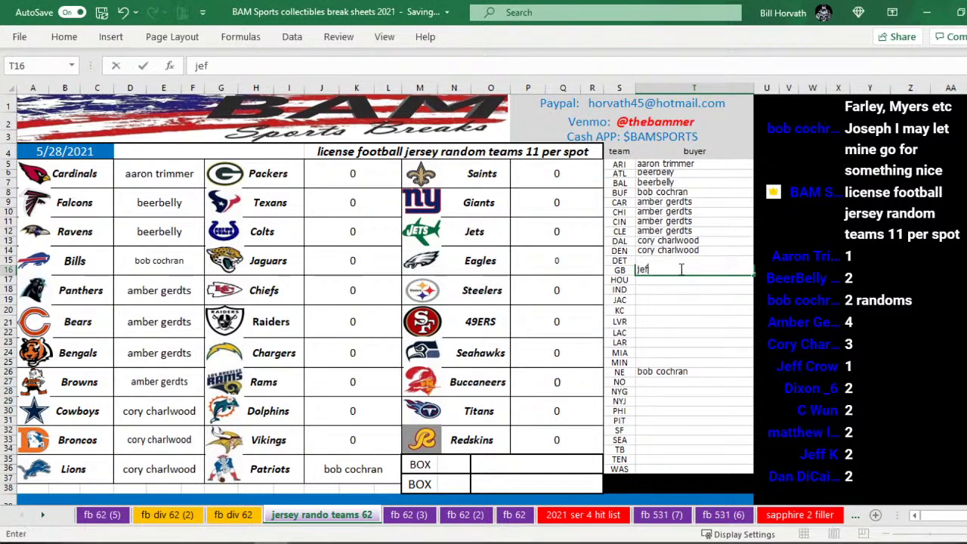
key("Return")
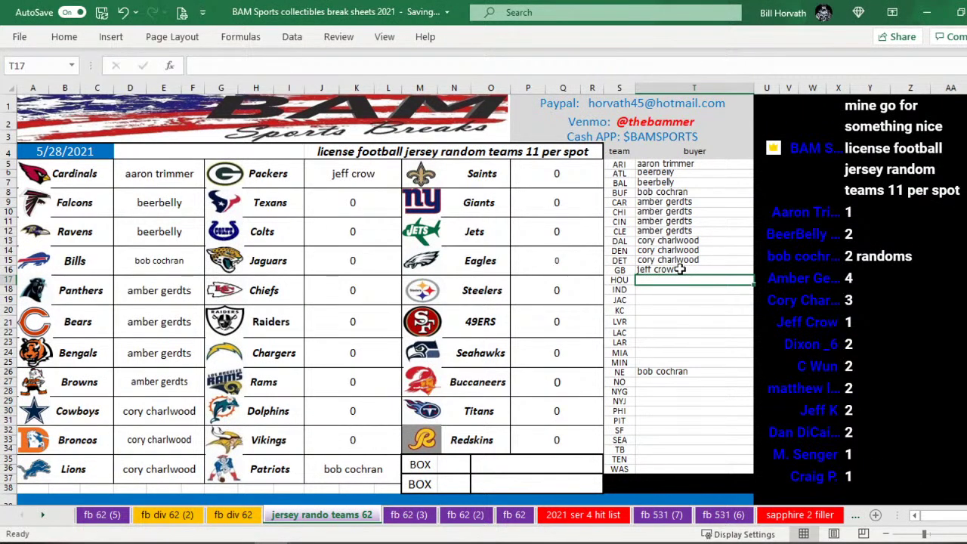
type("dxco")
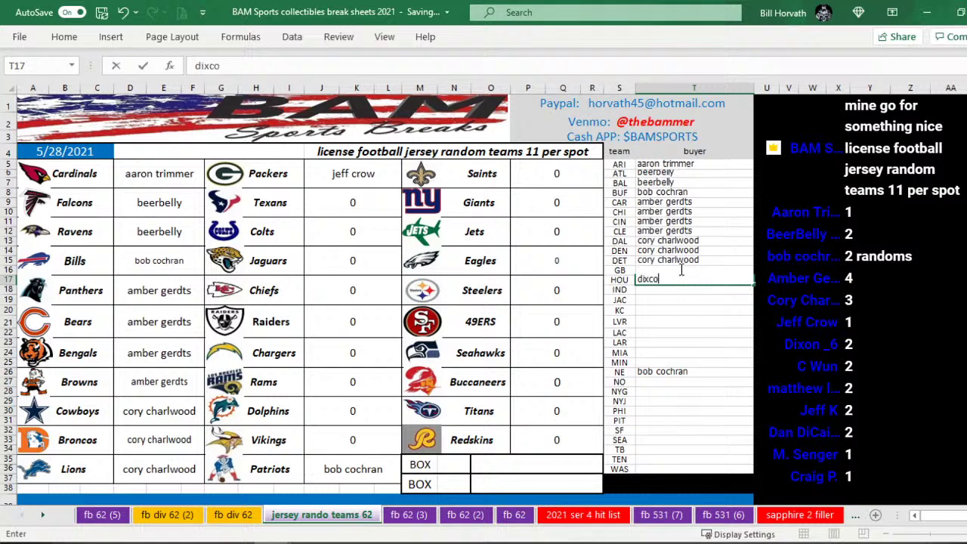
type("on 6")
key("Return")
type("d")
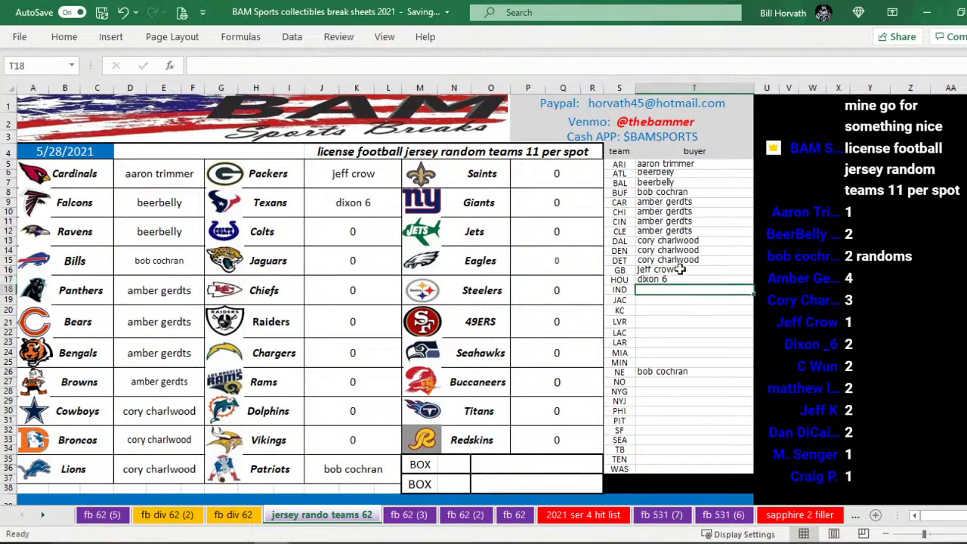
key("Return")
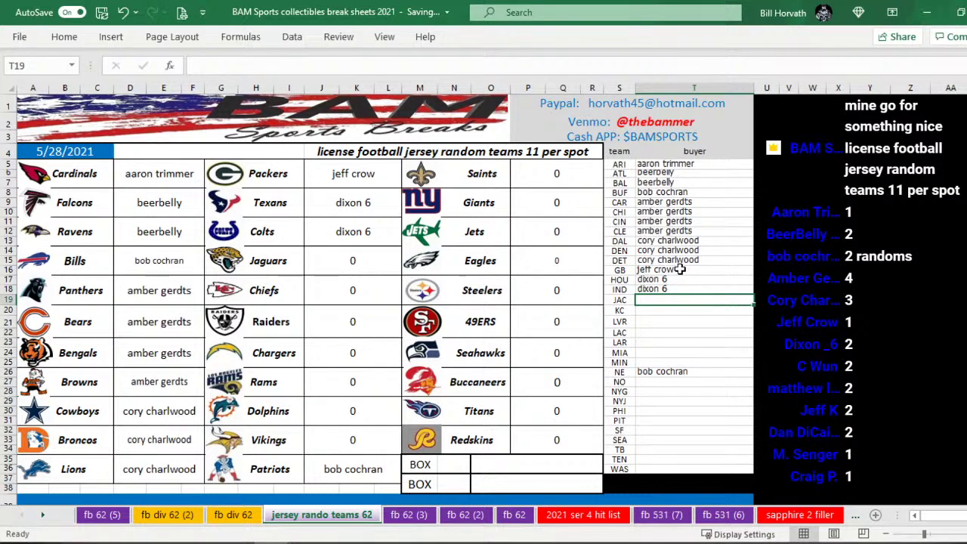
type("c wun")
key("Return")
type("c wun")
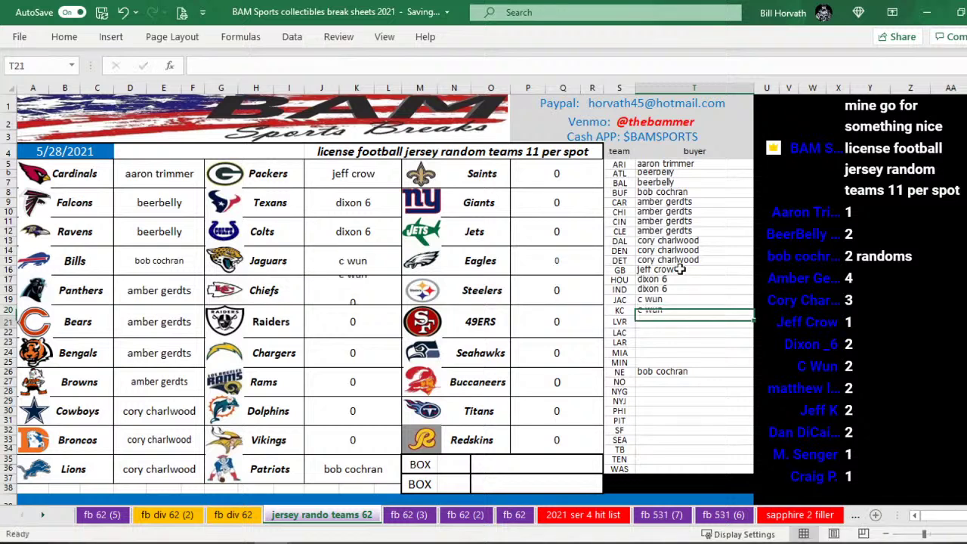
key("Return")
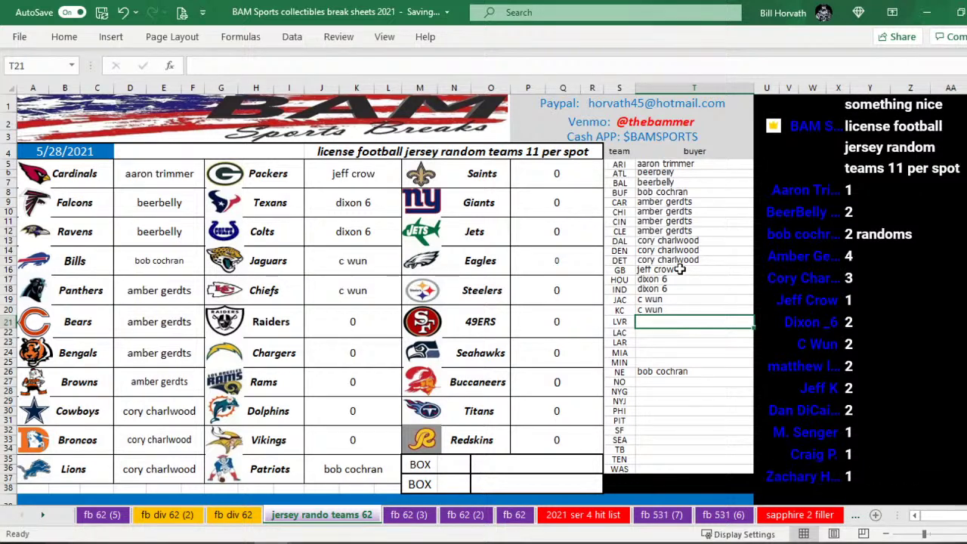
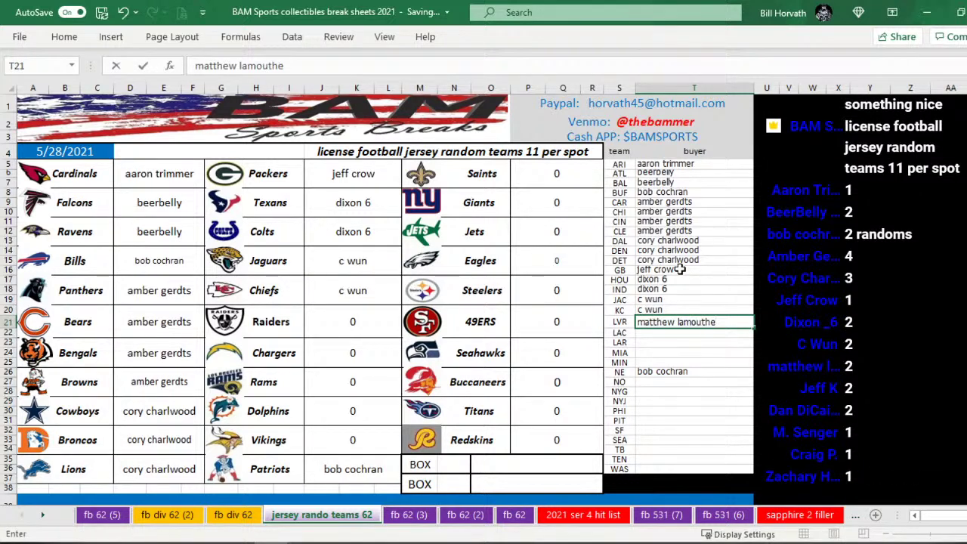
Enter buyers for LVR and LAC, and one shared buyer for LAR and MIA.
key("Return")
key("Return")
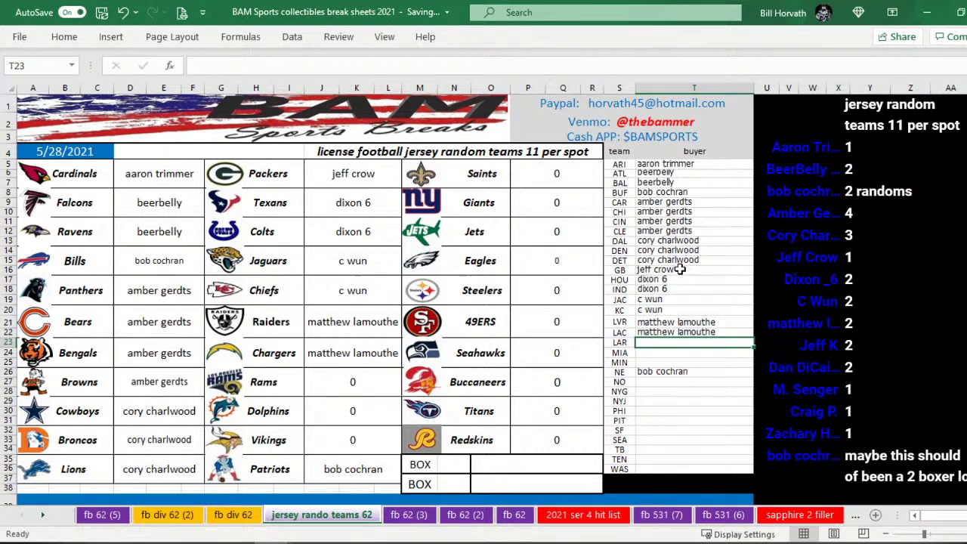
type("jeff k")
key("Return")
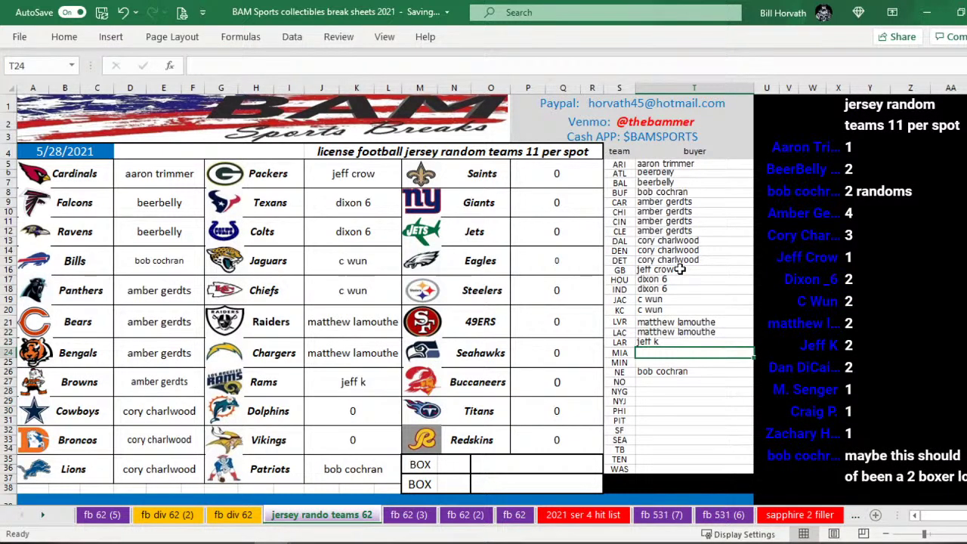
type("j")
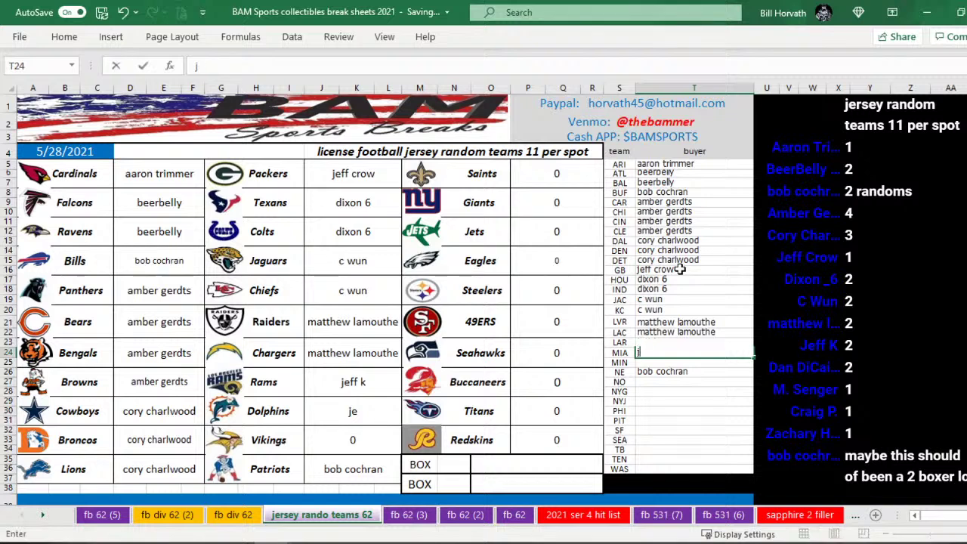
type("eff k")
left_click(701, 401)
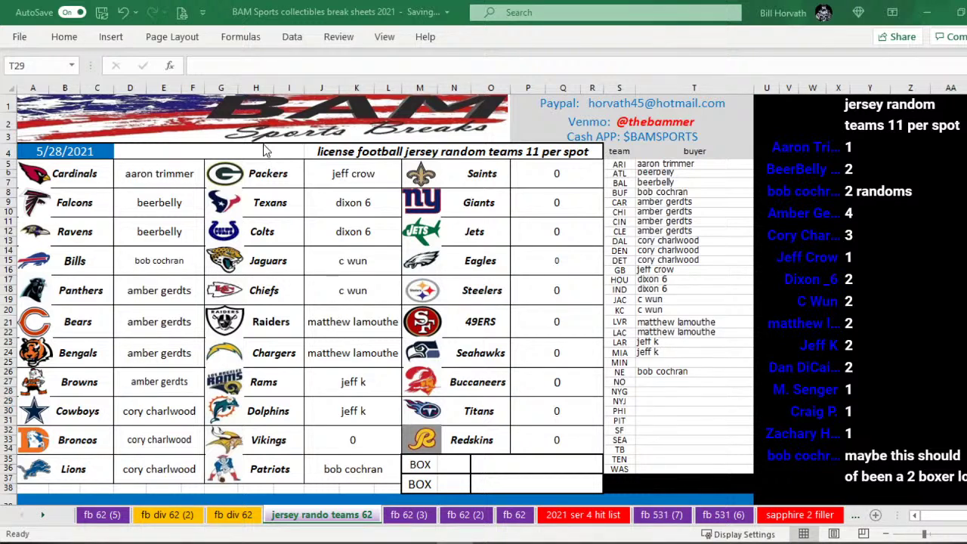
Enter buyers for MIN and NO, then NYG, NYJ and PHI.
left_click(667, 361)
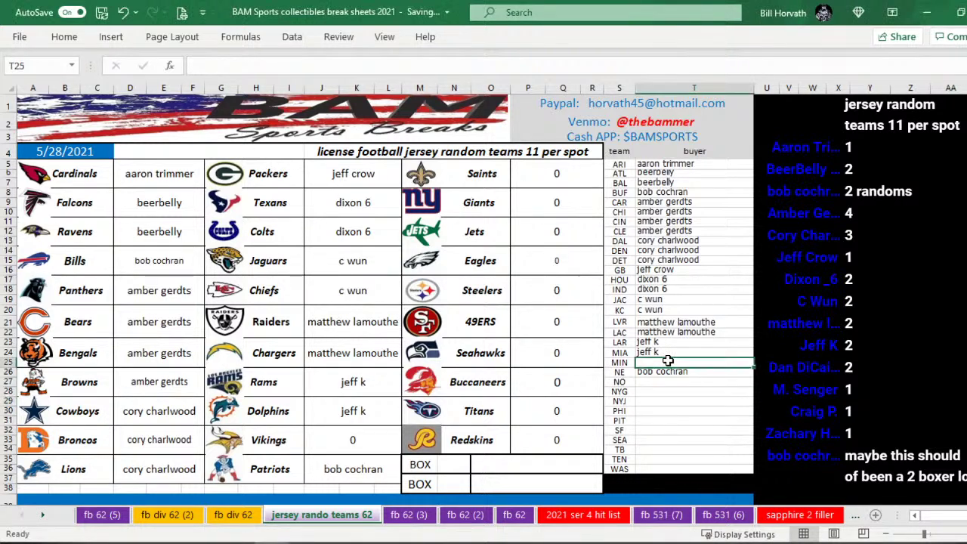
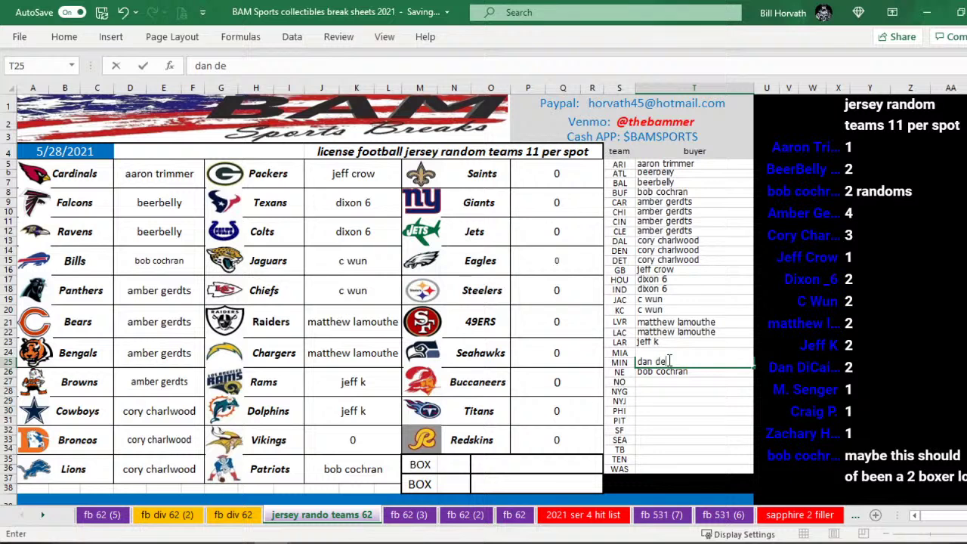
key("Return")
key("Return")
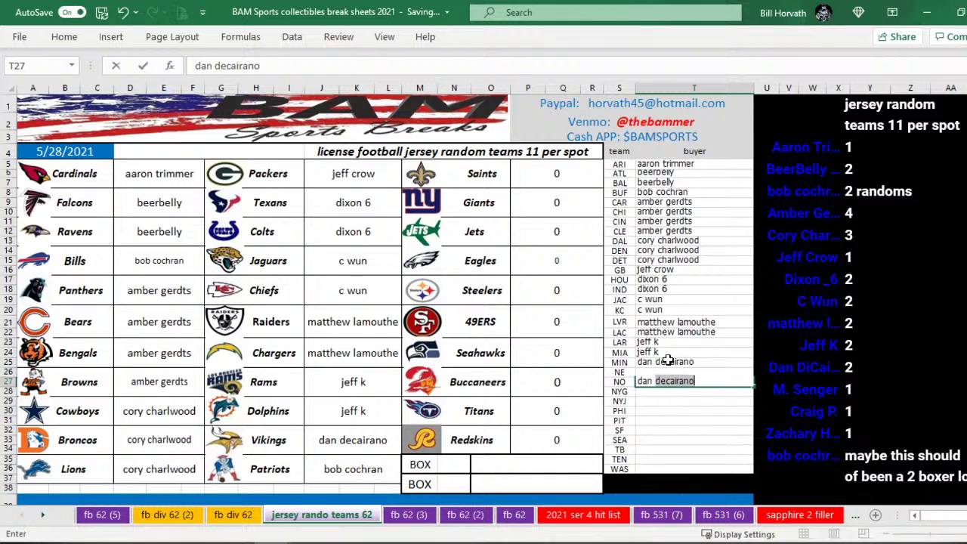
key("Return")
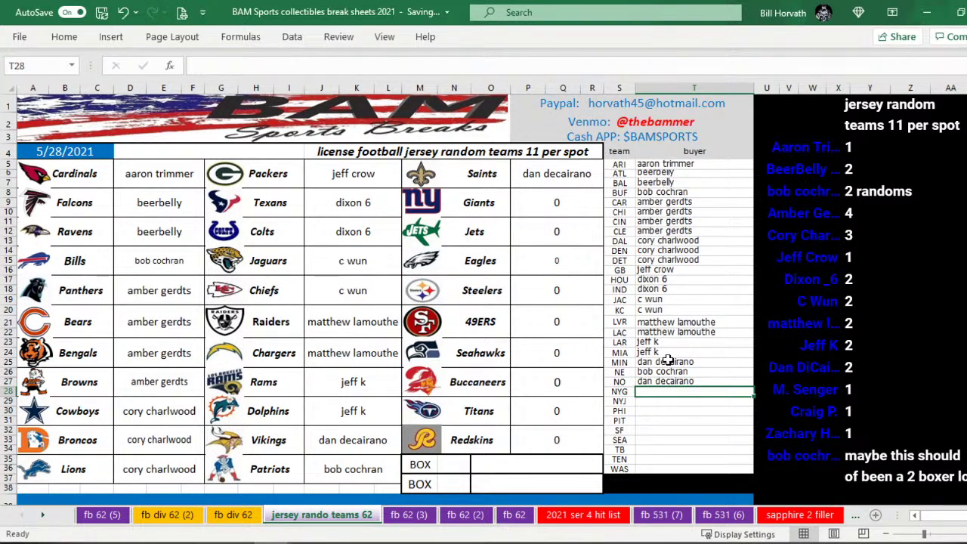
type("m senger")
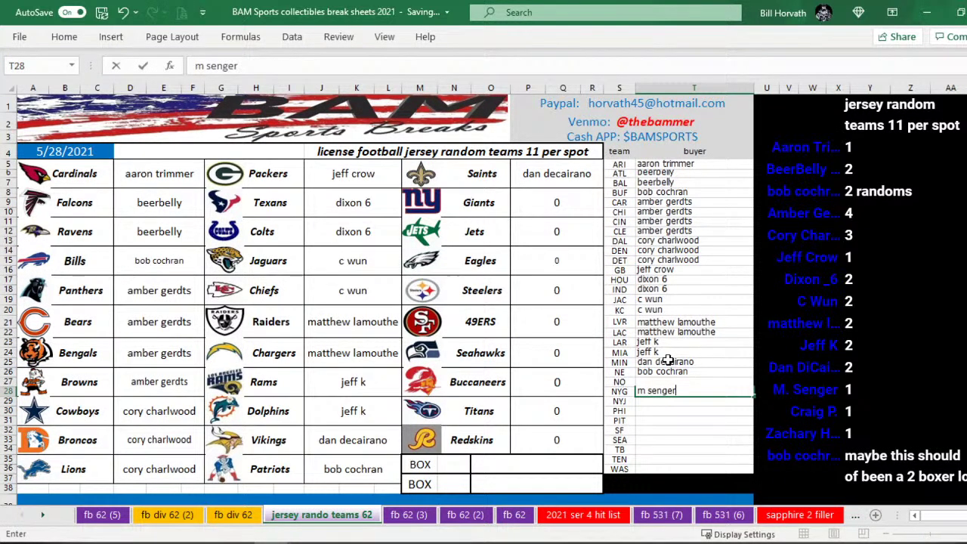
key("Return")
type("c")
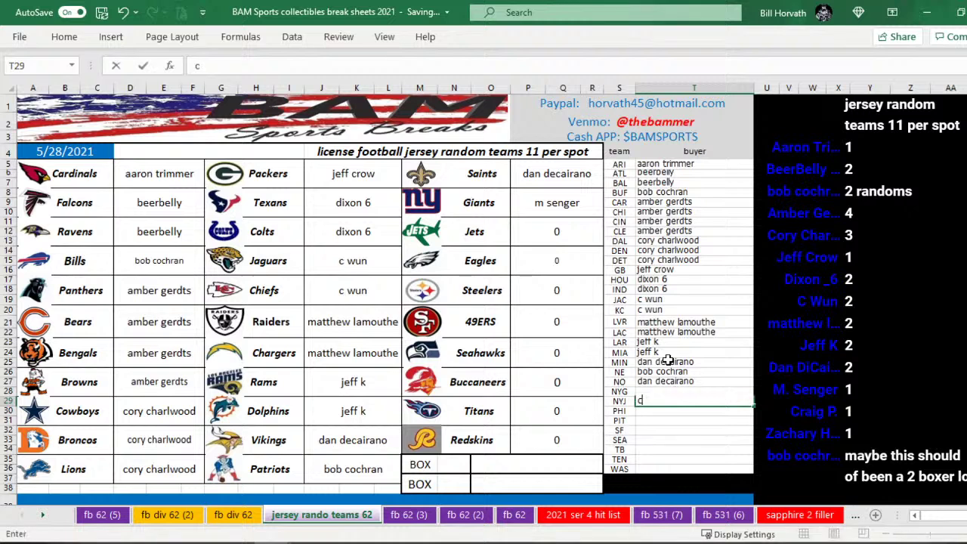
type("raig p")
key("Return")
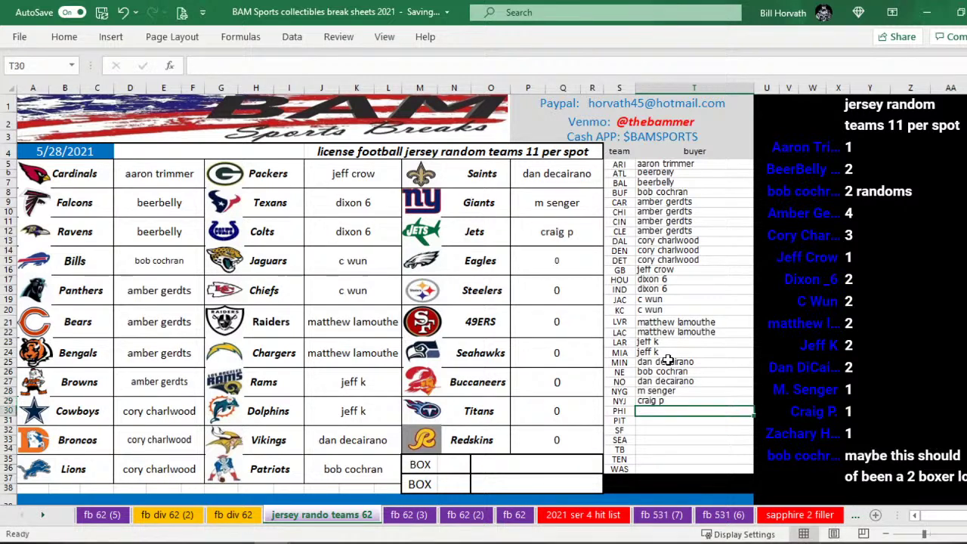
type("zachary")
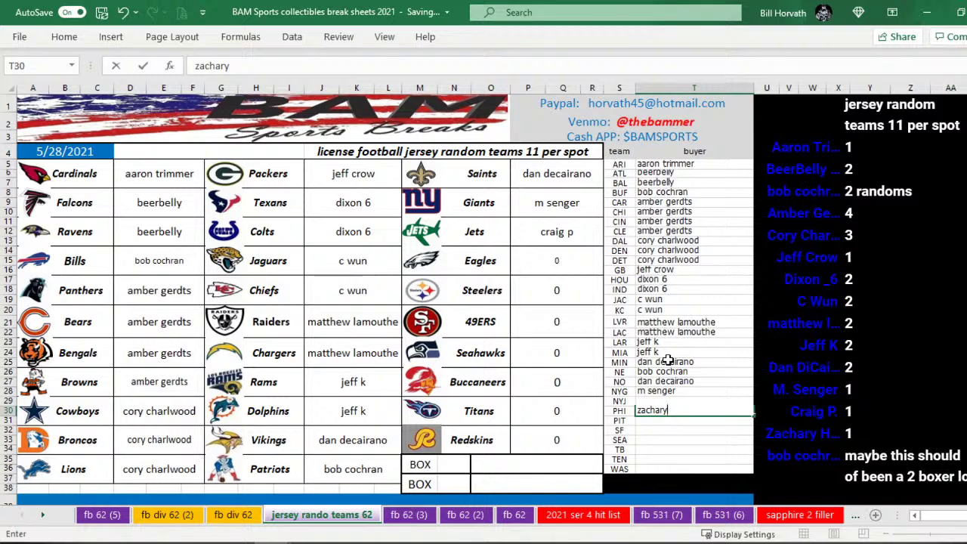
key("Return")
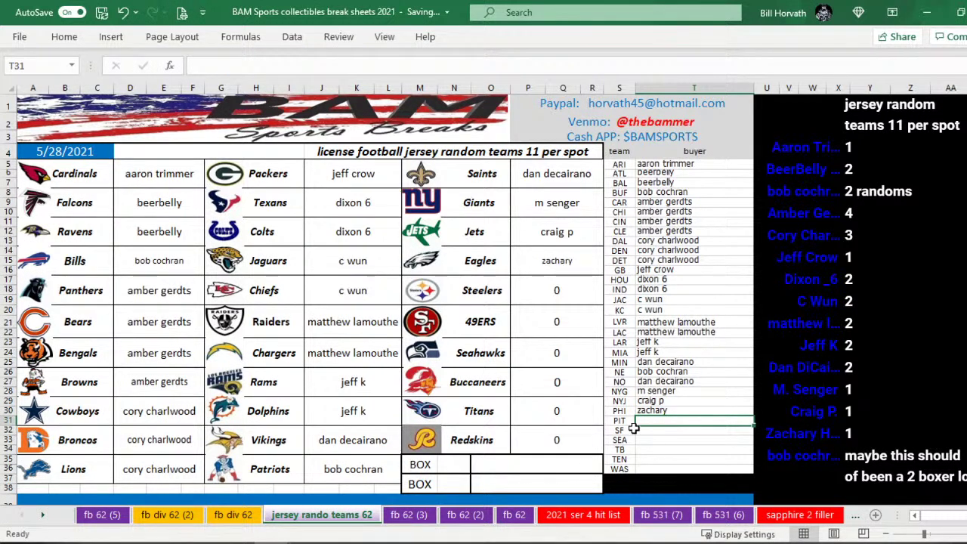
key("alt+Tab")
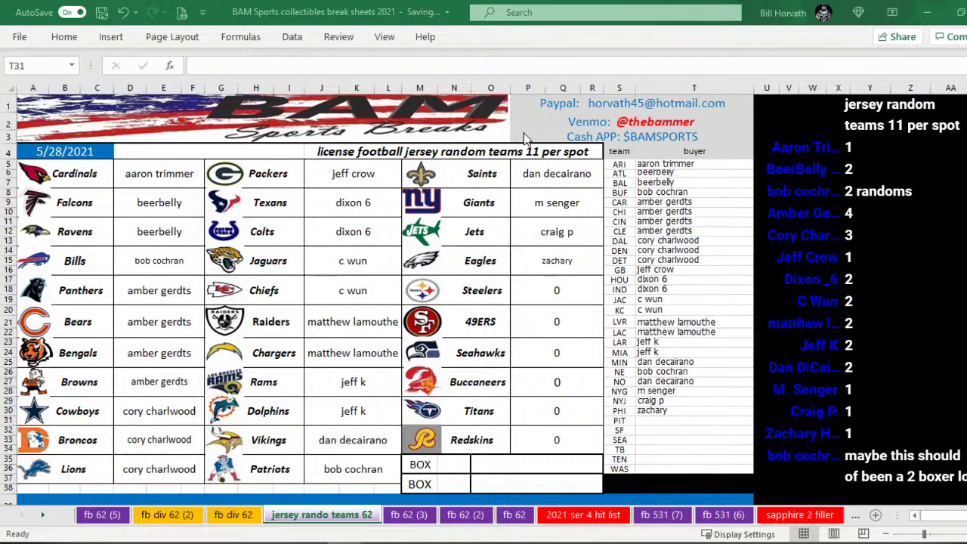
Fill the DAL, DEN and DET buyer cells (T13:T15) green.
left_click_drag(680, 240, 689, 257)
right_click(689, 257)
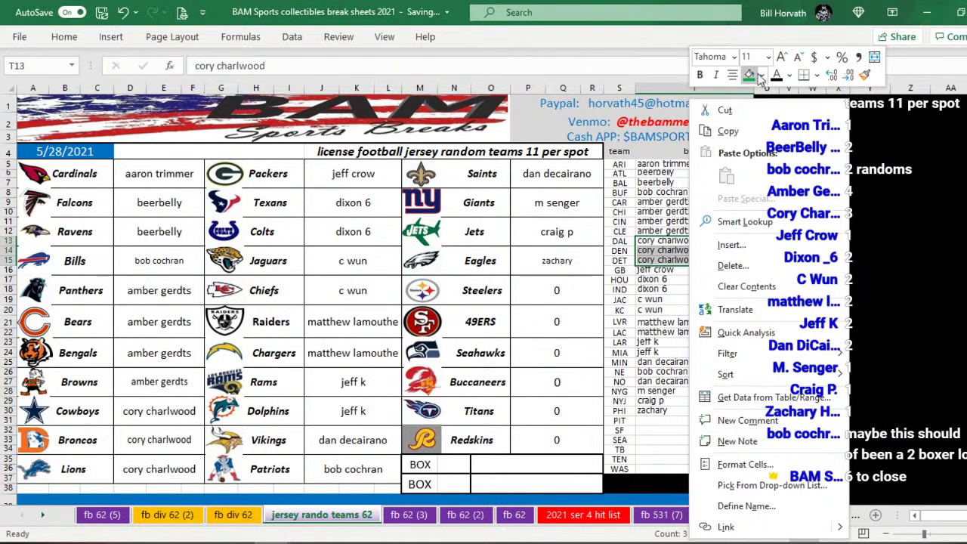
left_click(761, 75)
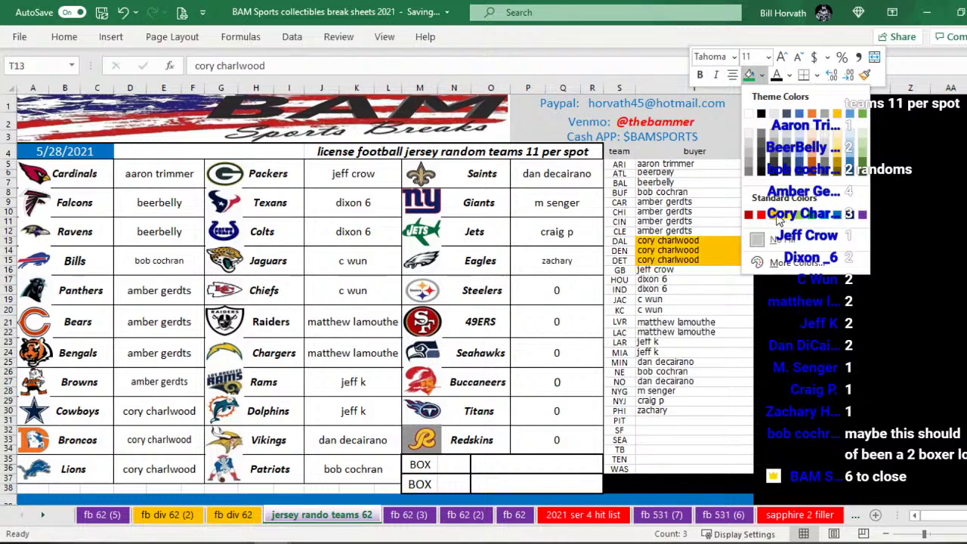
left_click(811, 215)
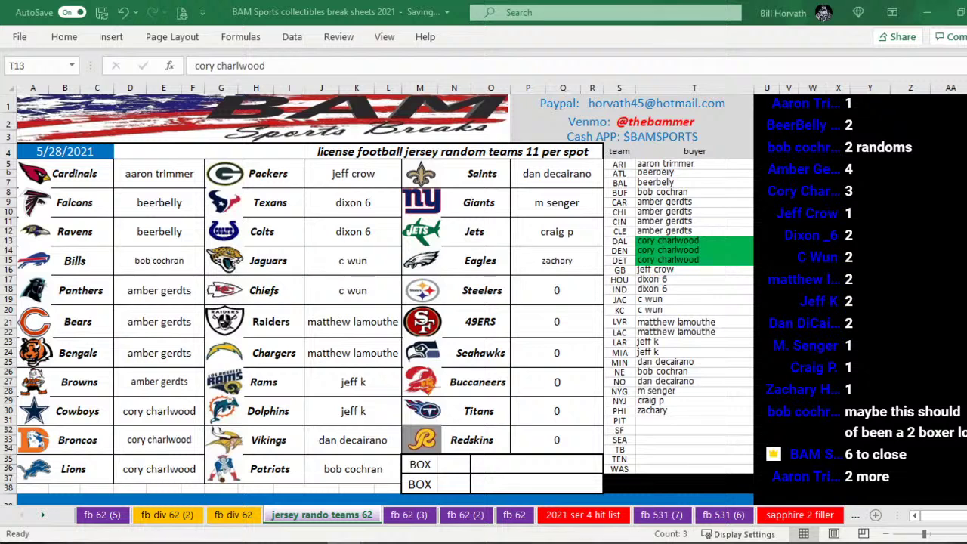
Clear a stray cell and enter the buyers for PIT, SF and SEA.
left_click(674, 410)
key("Delete")
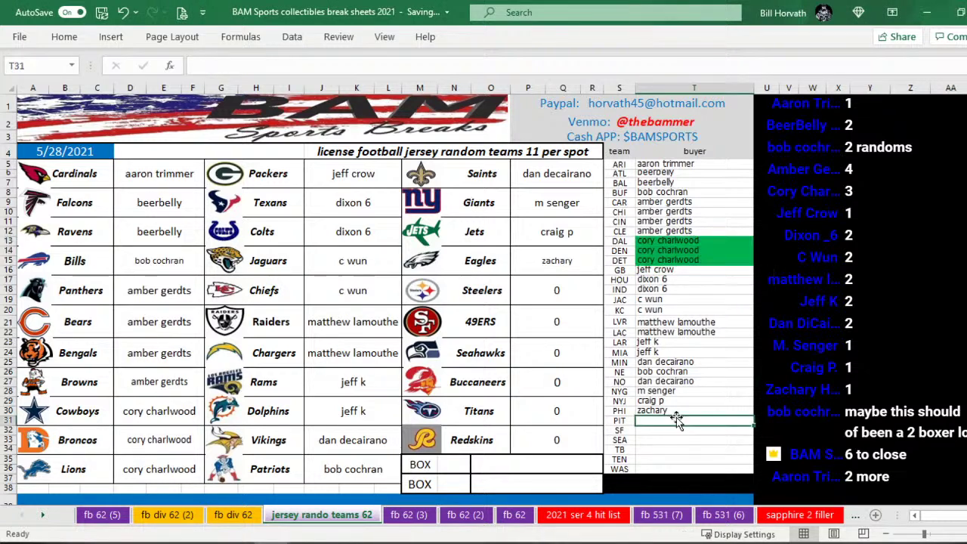
double_click(677, 419)
type("zachary")
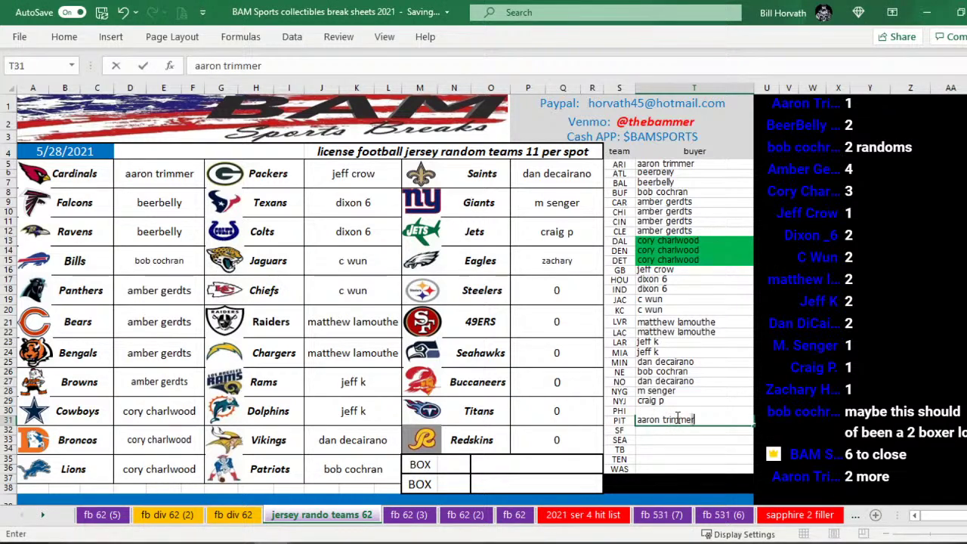
key("Return")
type("aa")
key("Return")
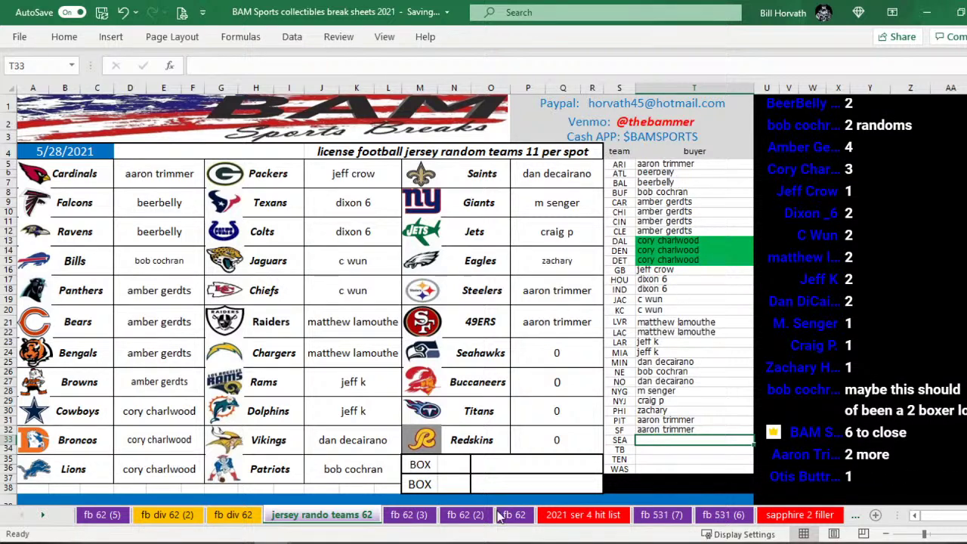
type("otis")
left_click(662, 371)
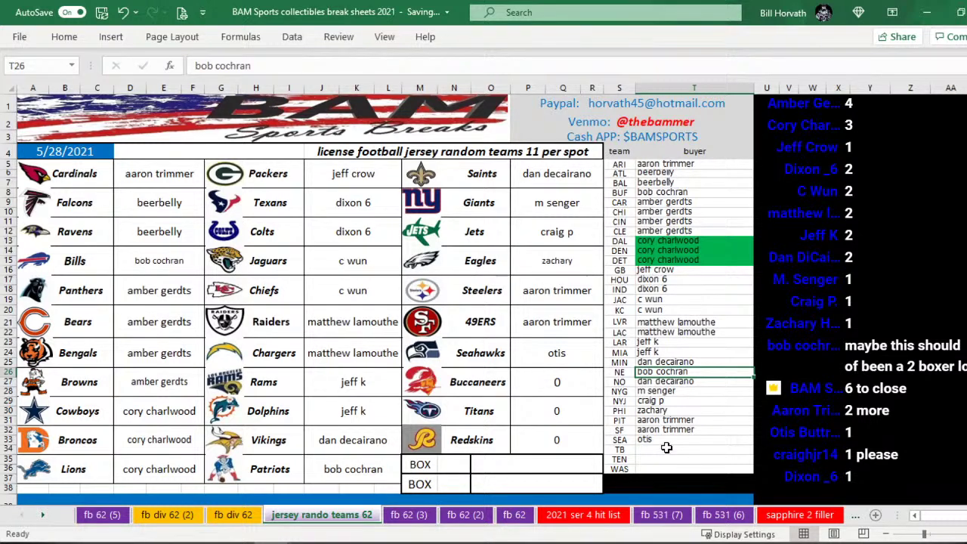
Enter the corrected TB buyer and the TEN buyer.
left_click(666, 449)
type("craig p")
key("BackSpace")
type("jr")
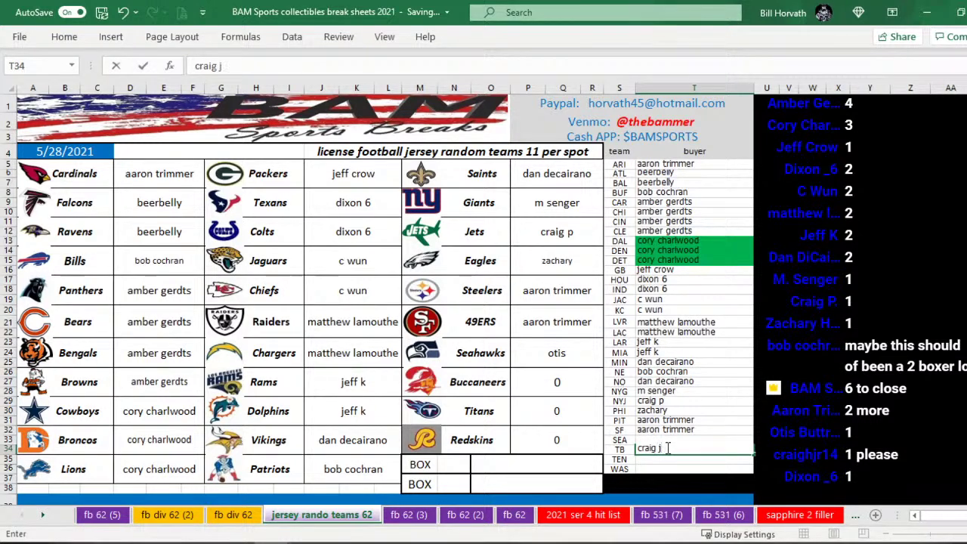
key("Return")
type("dixon 6")
key("Return")
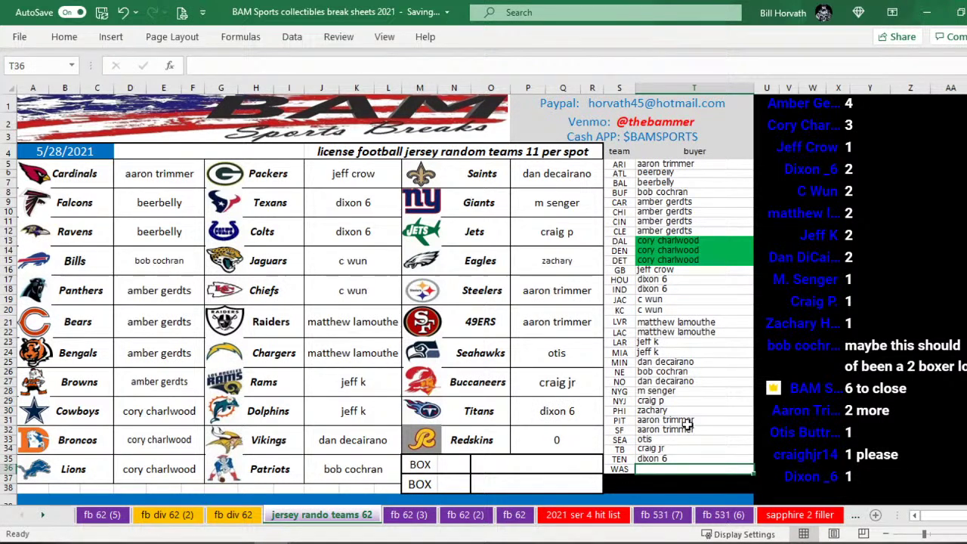
left_click(679, 419)
Fill the PHI and NYJ buyer cells green.
right_click(668, 410)
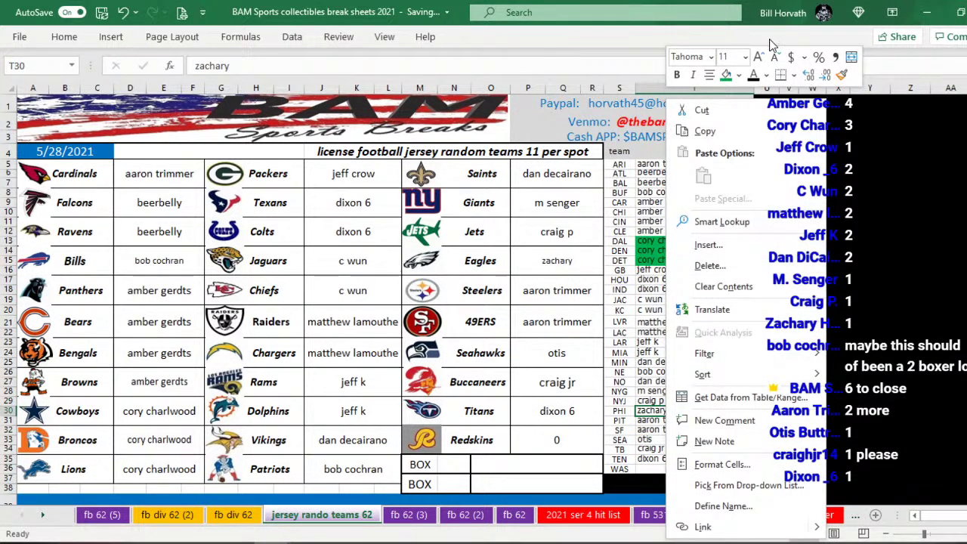
left_click(726, 76)
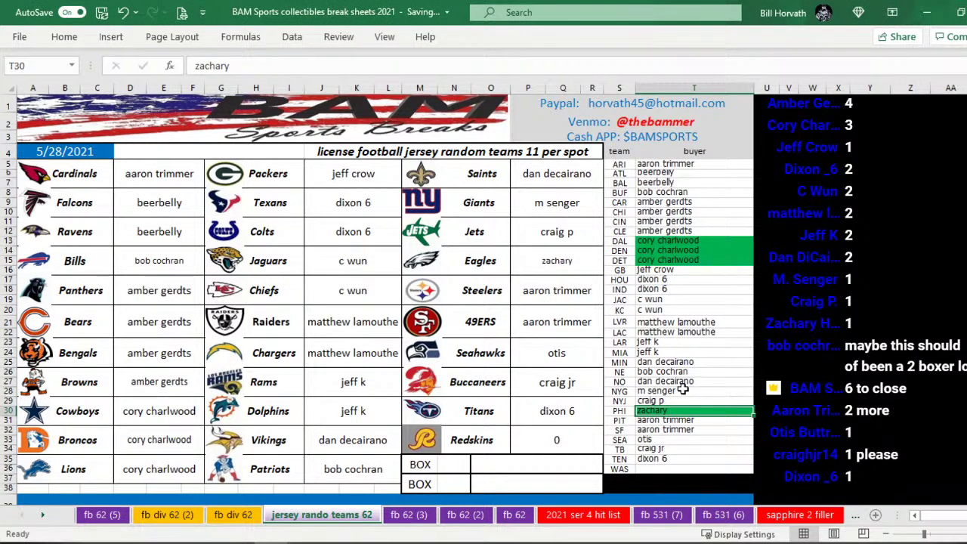
left_click(654, 400)
right_click(654, 400)
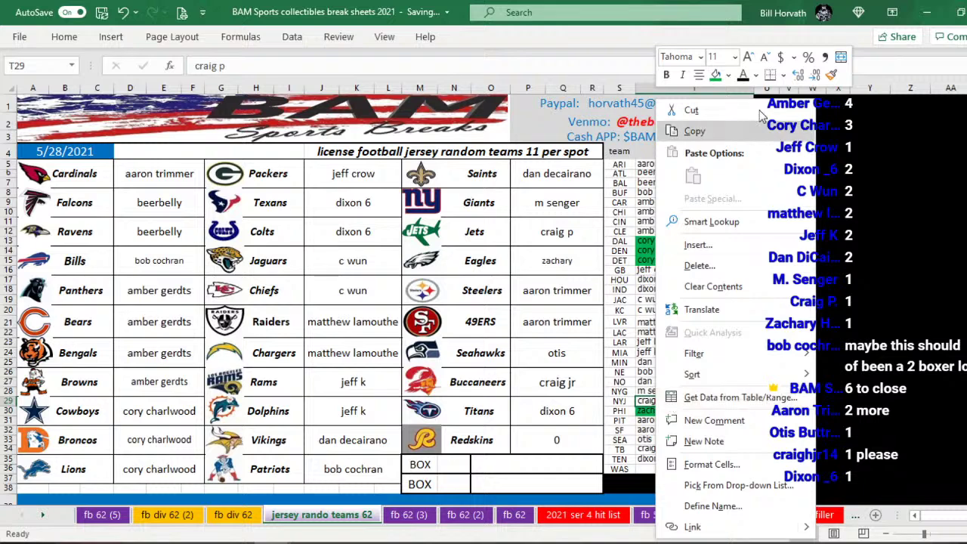
left_click(726, 76)
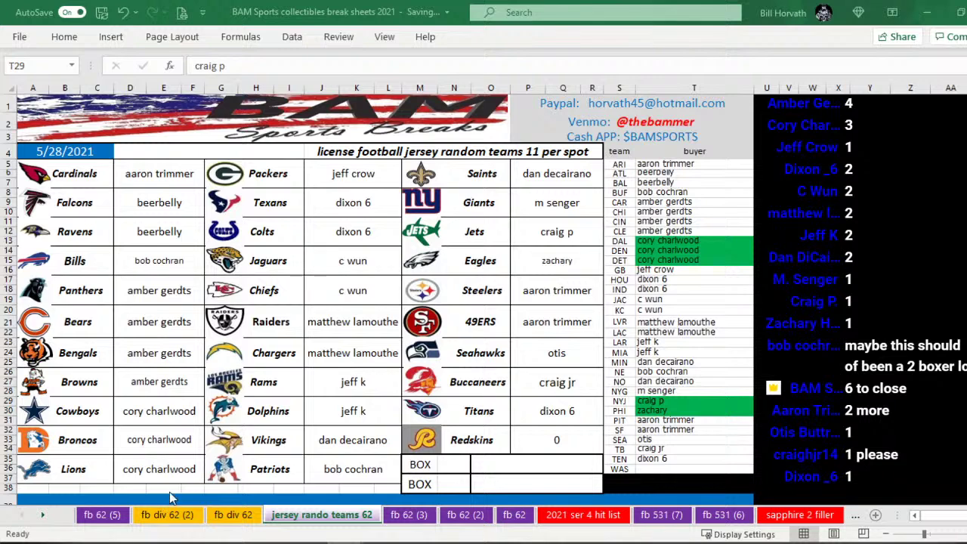
Fill the ARI, PIT and SF buyer cells green together.
left_click(690, 164)
left_click(691, 421, "ctrl")
left_click(693, 428, "ctrl")
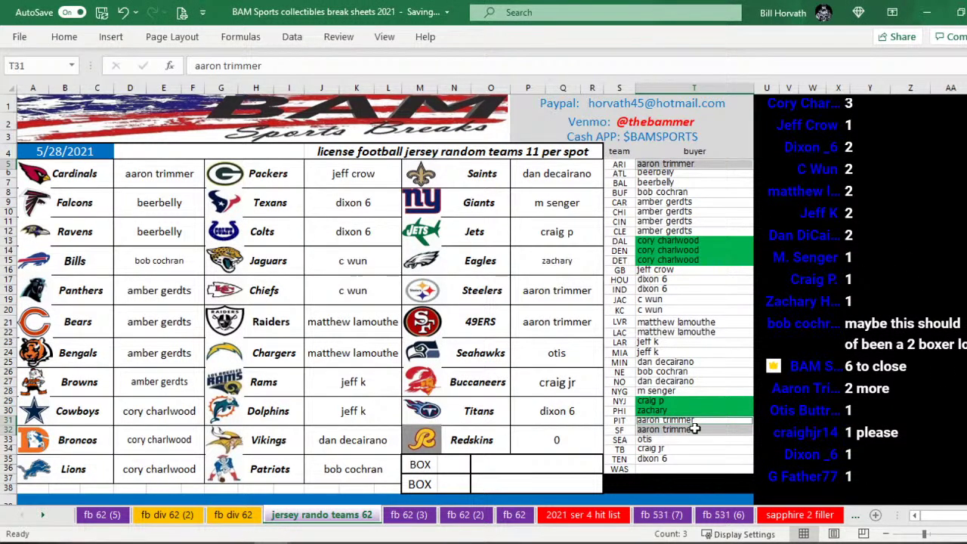
right_click(693, 428)
left_click(756, 77)
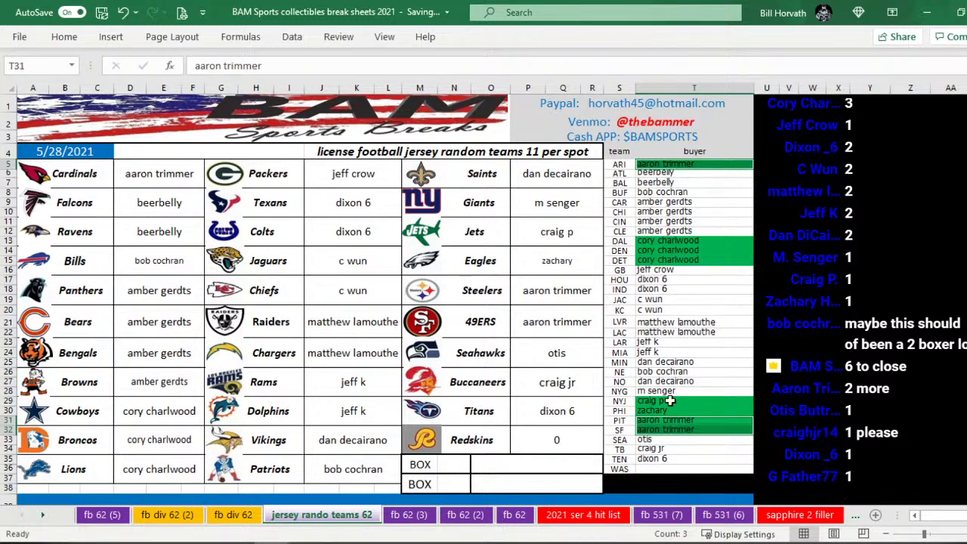
Fill the NYG, NE and BUF buyer cells green.
left_click(665, 390)
right_click(665, 391)
left_click(728, 75)
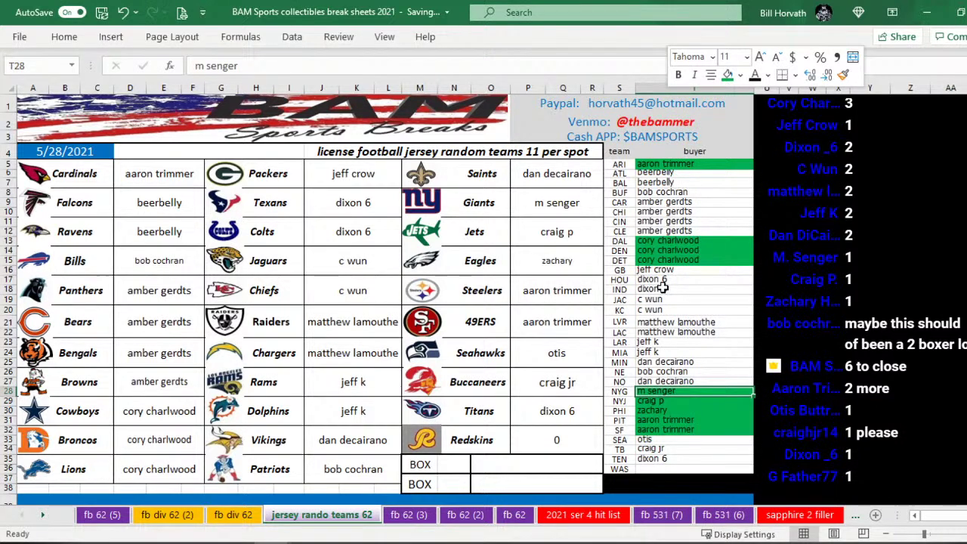
left_click(672, 372)
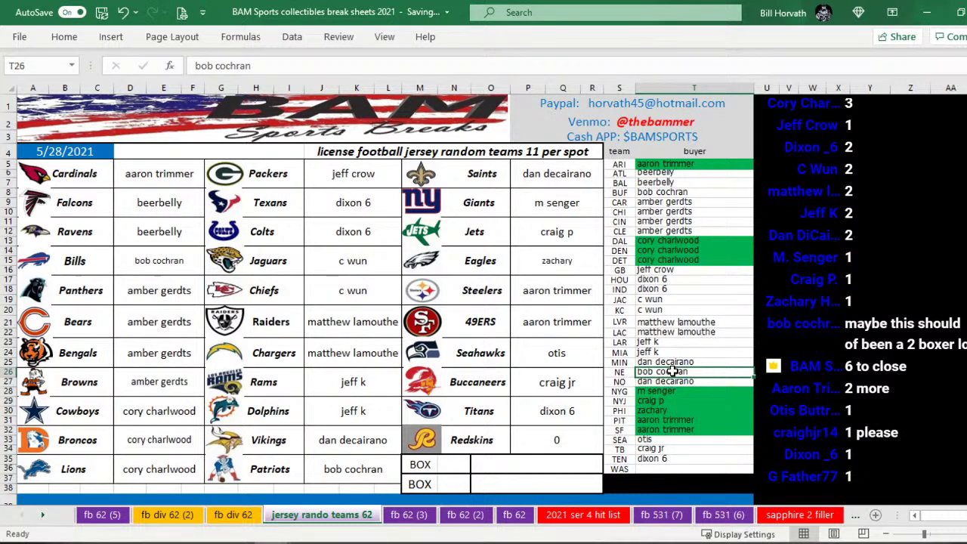
right_click(672, 371)
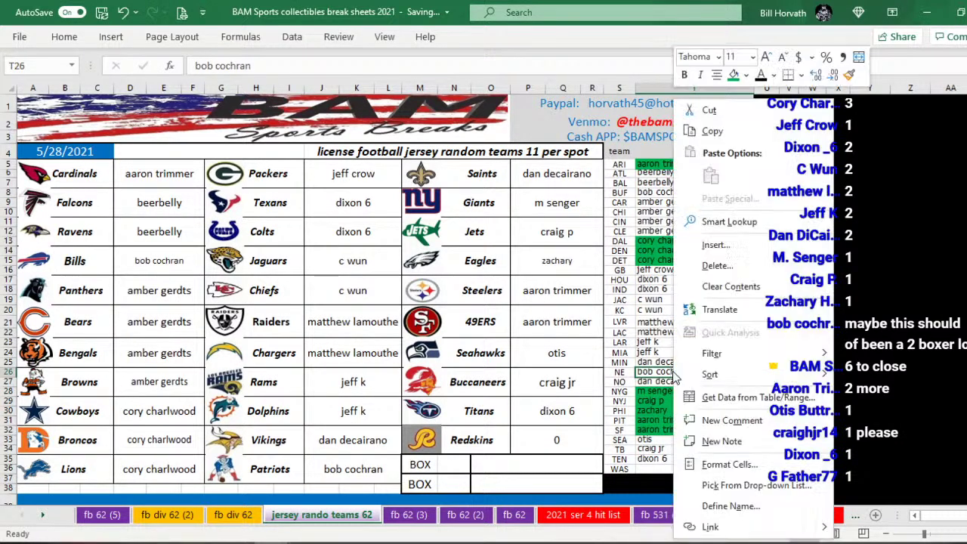
left_click(731, 130)
right_click(681, 192)
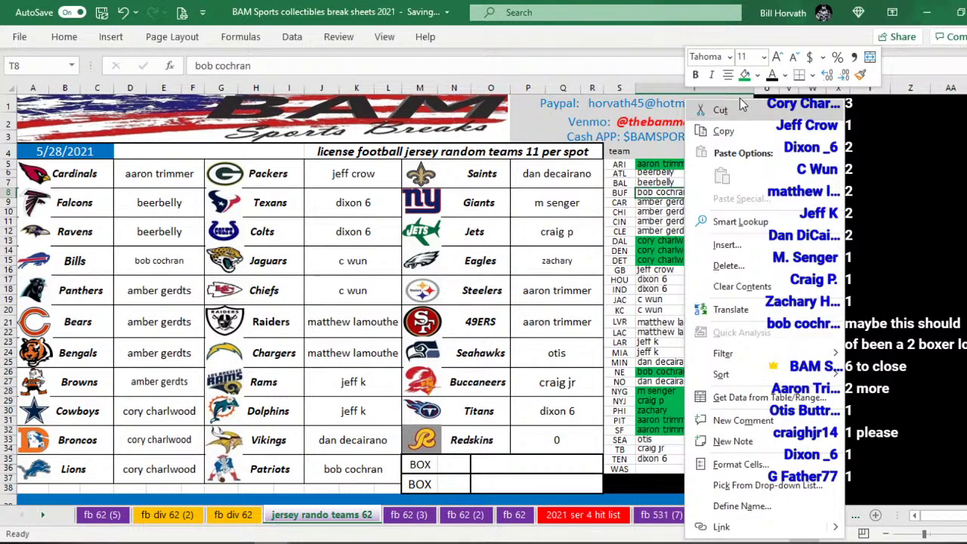
left_click(744, 75)
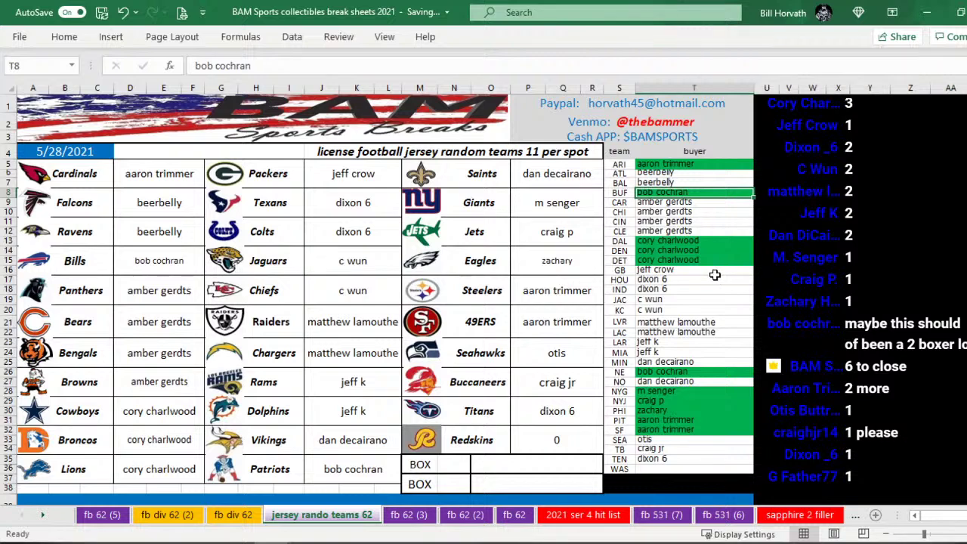
Fill the GB–IND and TB–TEN buyer ranges green.
left_click(687, 270)
left_click_drag(688, 272, 687, 289)
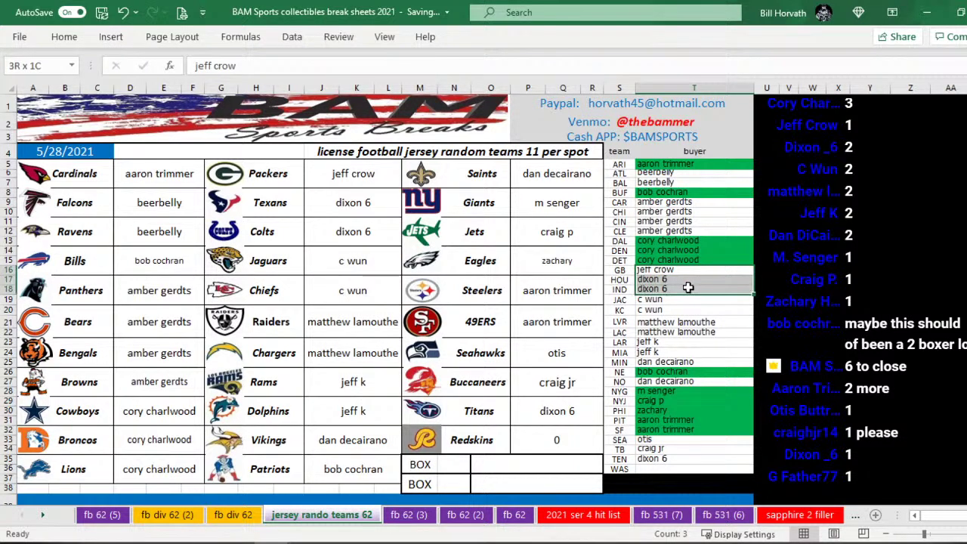
right_click(686, 289)
left_click(749, 76)
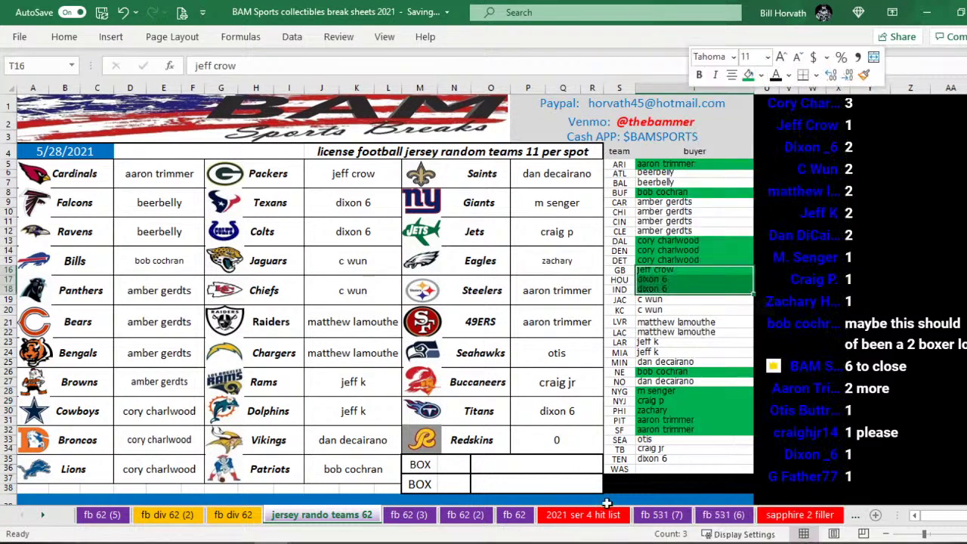
left_click(651, 450)
left_click_drag(651, 452, 651, 458)
right_click(651, 459)
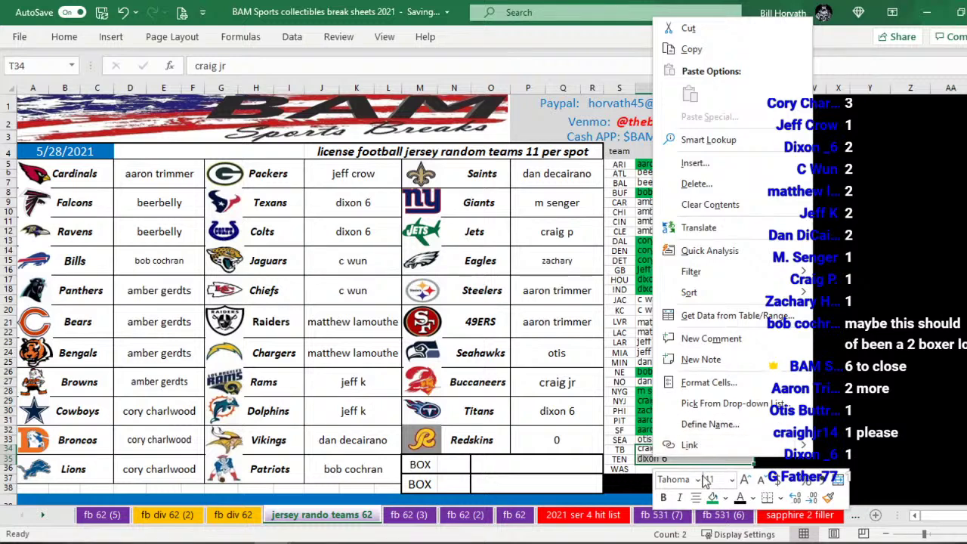
left_click(712, 498)
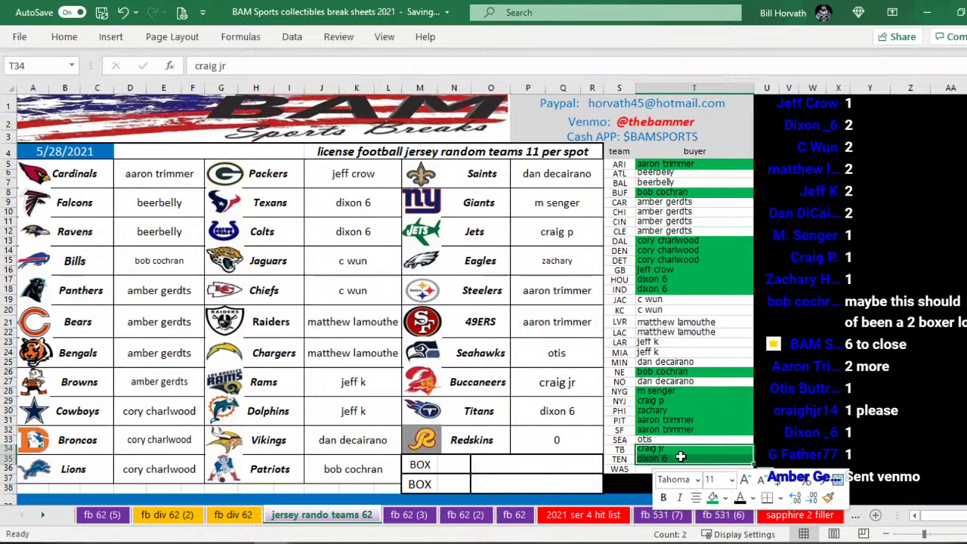
Fill the LAR–MIA, ATL–BUF and CAR–CLE buyer ranges green.
left_click(672, 352)
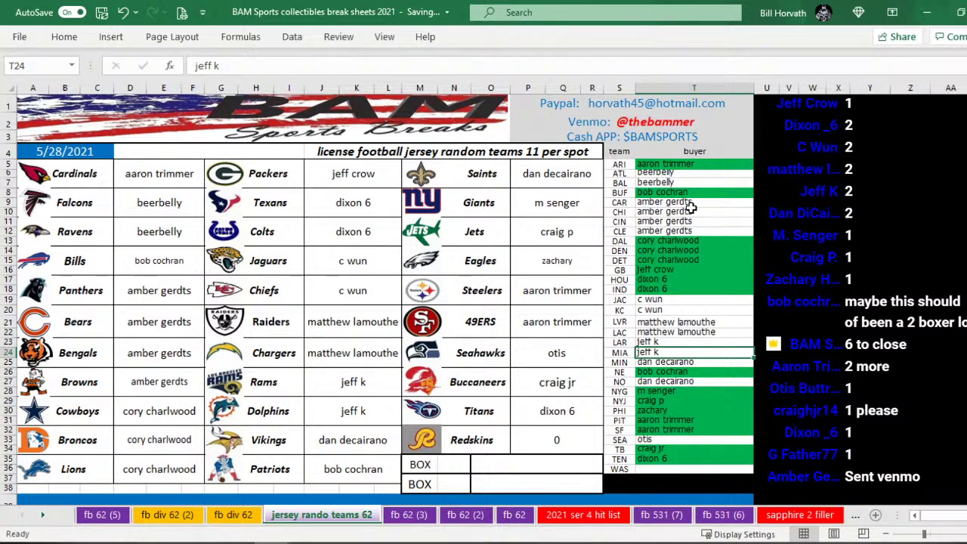
left_click(675, 341)
right_click(677, 341)
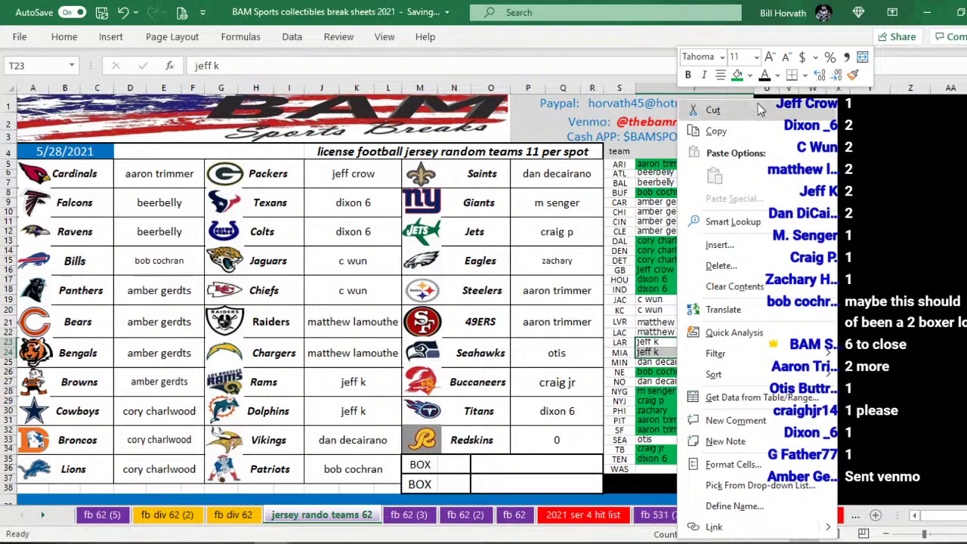
left_click(737, 75)
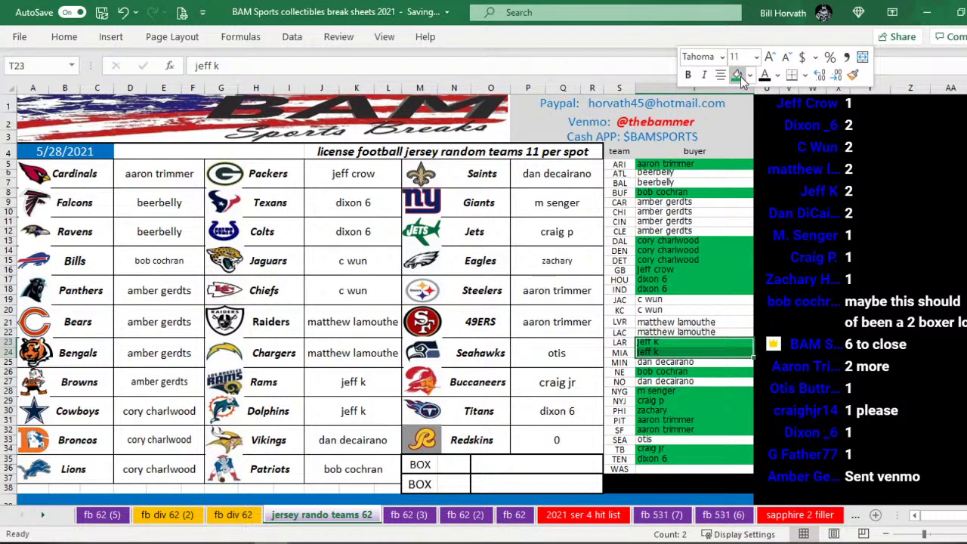
left_click_drag(670, 173, 668, 192)
right_click(668, 192)
left_click(730, 77)
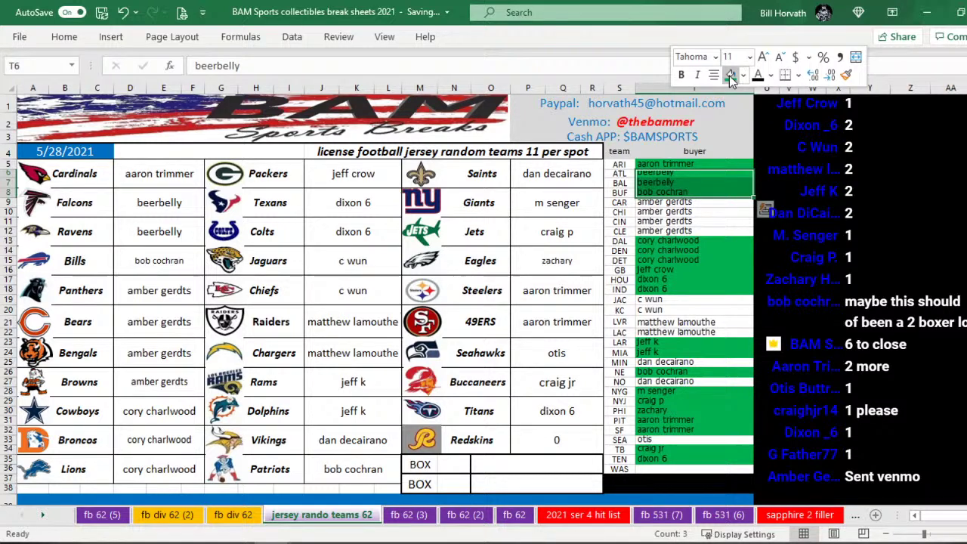
left_click_drag(683, 195, 684, 228)
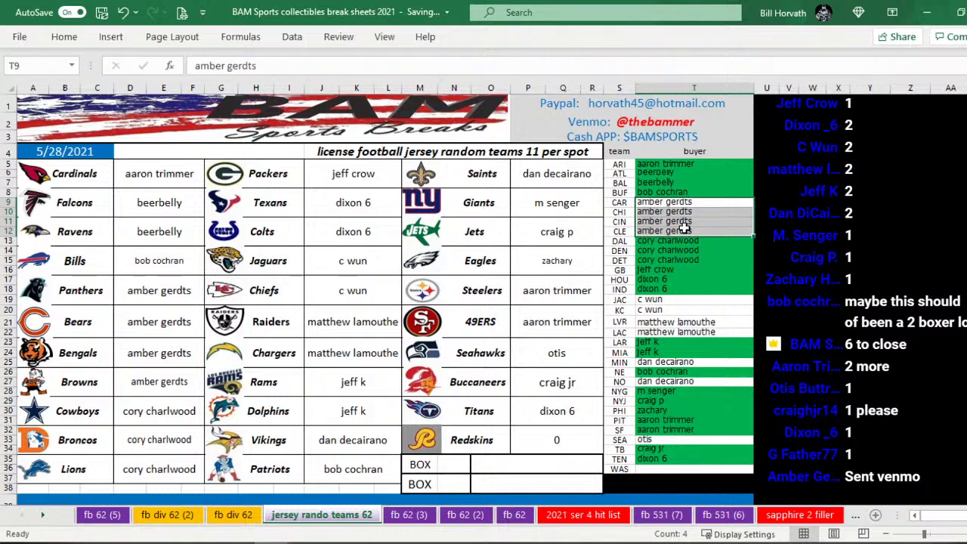
right_click(684, 228)
left_click(747, 76)
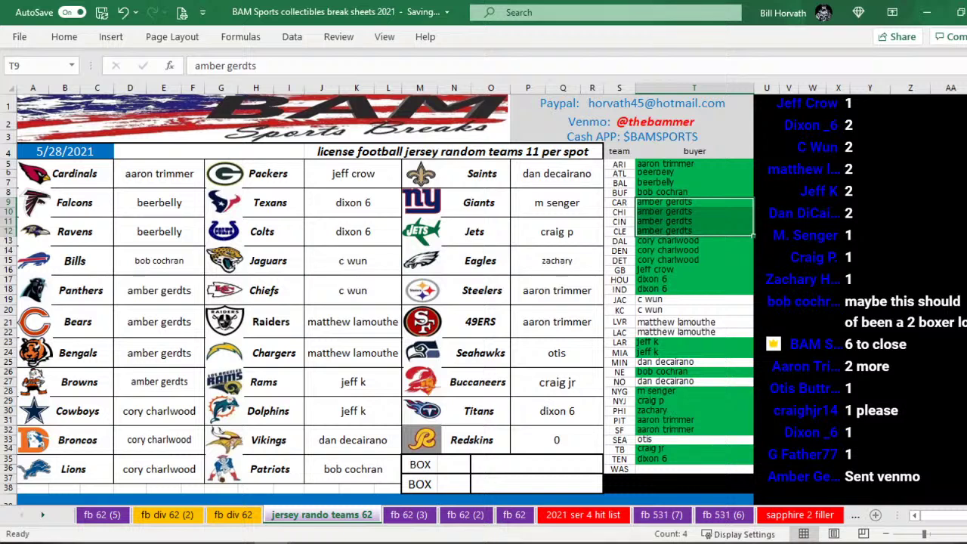
Enter the buyer's name in WAS buyer cell T36, replacing the Redskins' 0.
left_click(656, 469)
type("g father")
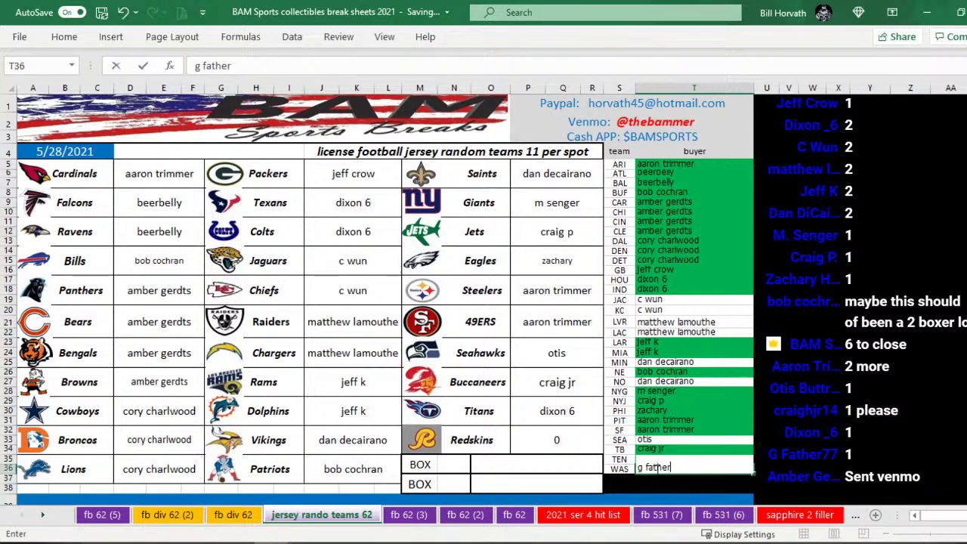
type("77")
key("Return")
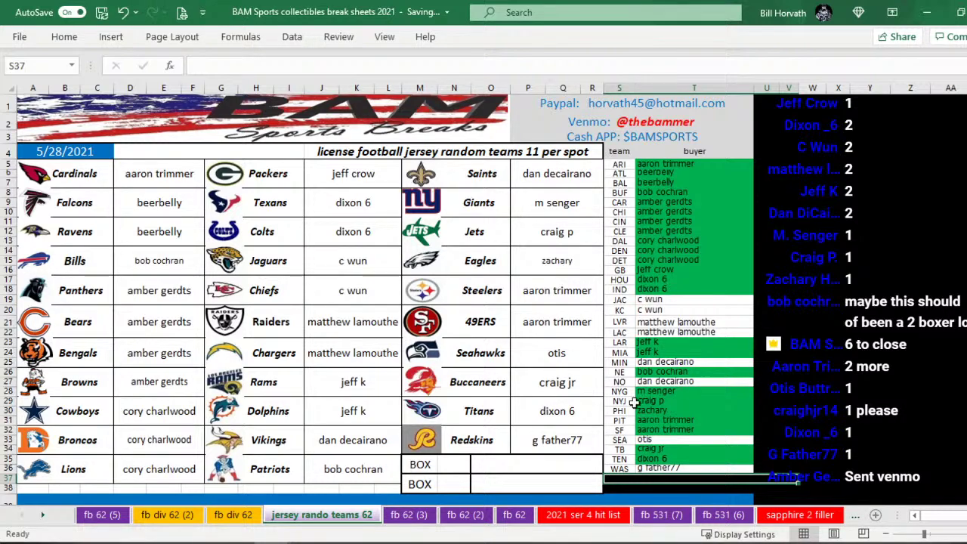
Fill the SEA and WAS buyer cells green.
right_click(657, 439)
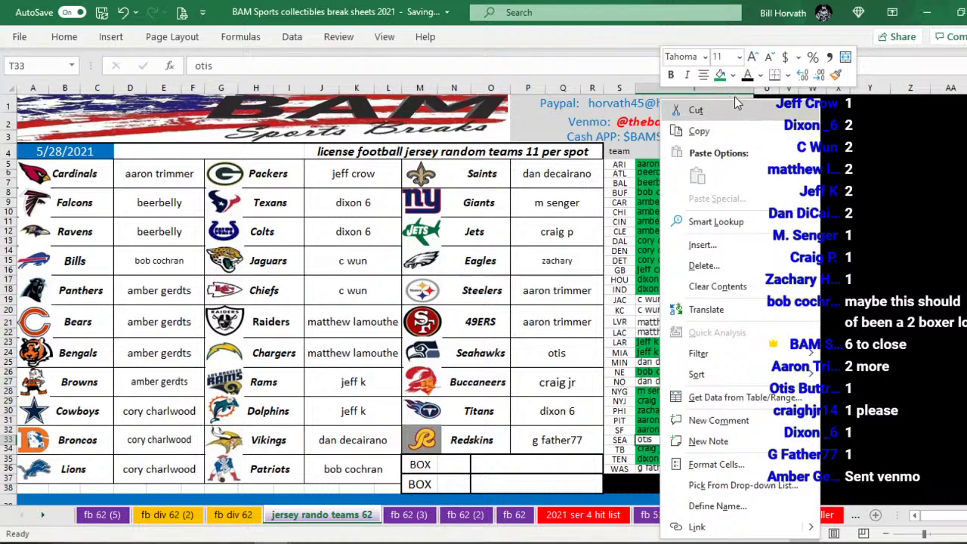
left_click(719, 76)
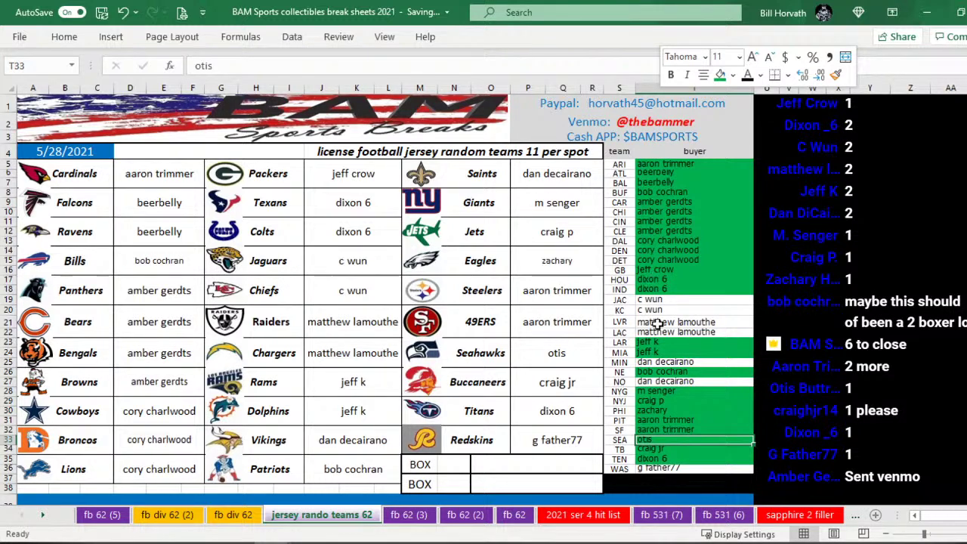
left_click(672, 467)
right_click(672, 467)
left_click(733, 510)
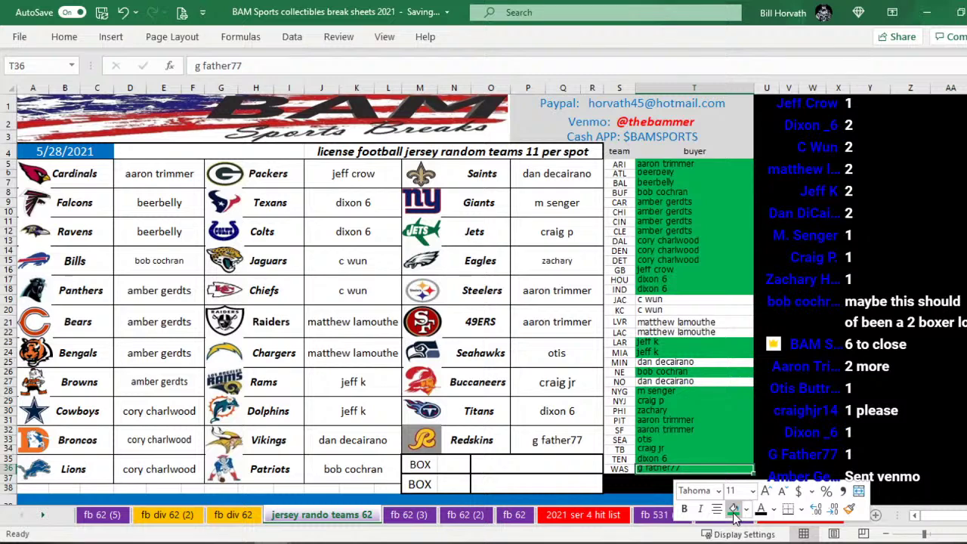
Fill the LVR, LAC, JAC and KC buyer cells green.
left_click(672, 322)
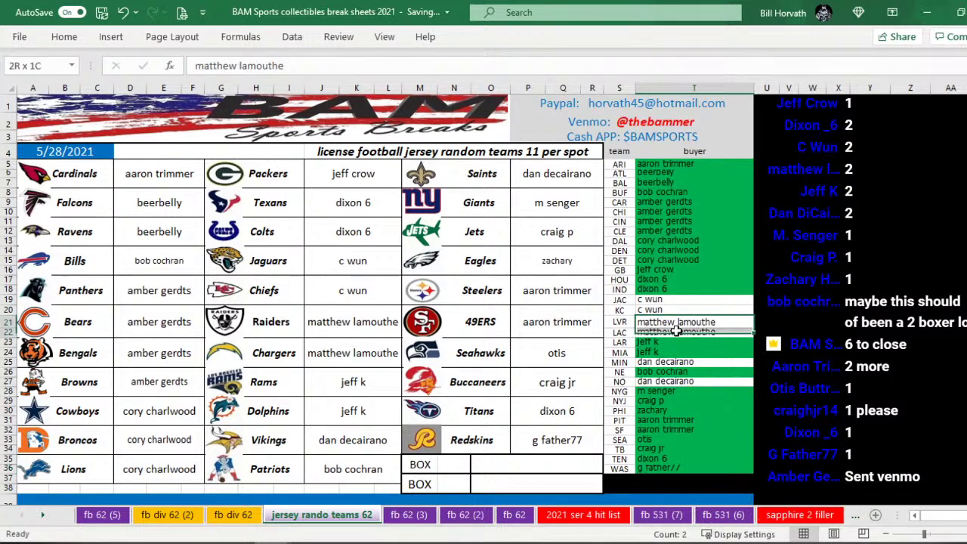
right_click(672, 322)
left_click(737, 79)
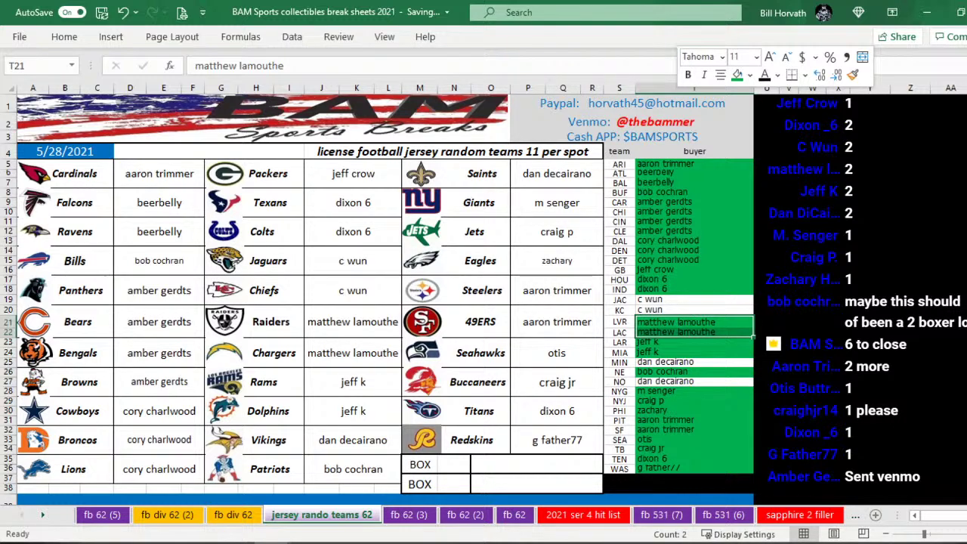
left_click(665, 299)
left_click_drag(665, 299, 665, 308)
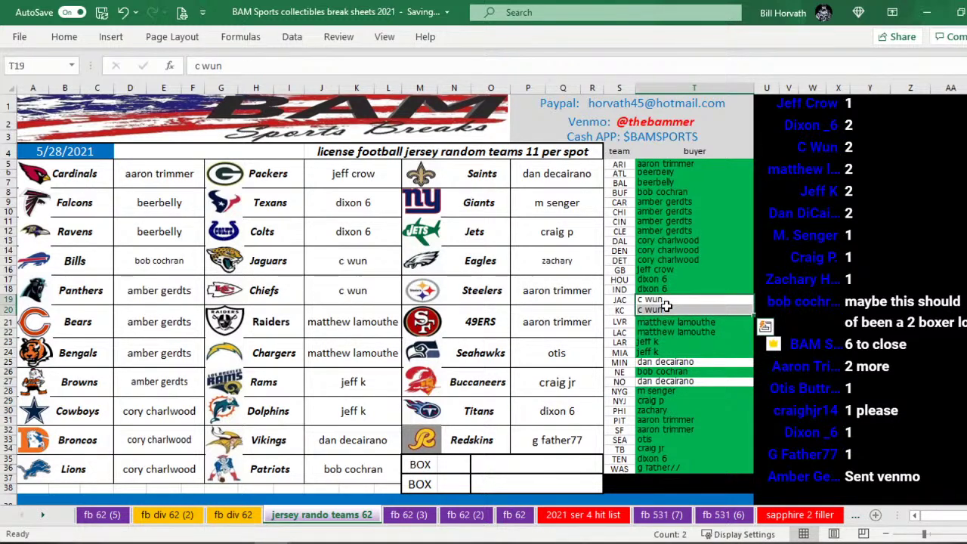
right_click(665, 309)
left_click(727, 74)
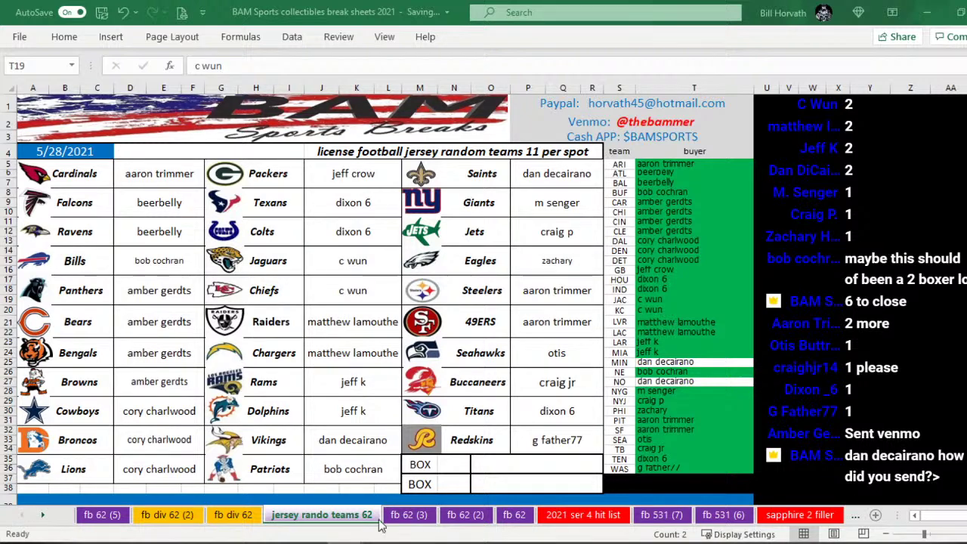
Copy the 32 buyer names in T5:T36 and bring up the giveaway browser window.
left_click_drag(700, 316, 705, 391)
right_click(703, 387)
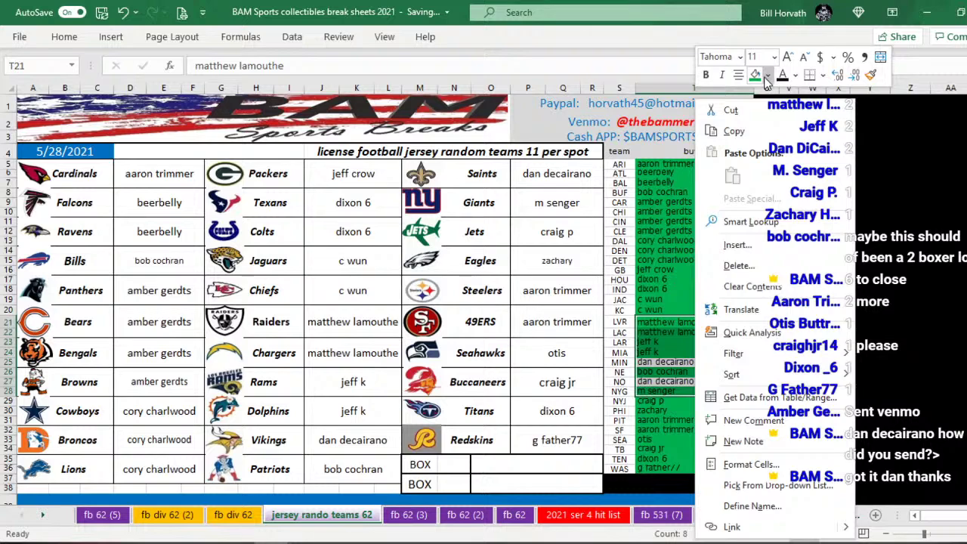
key("Escape")
left_click_drag(665, 164, 691, 468)
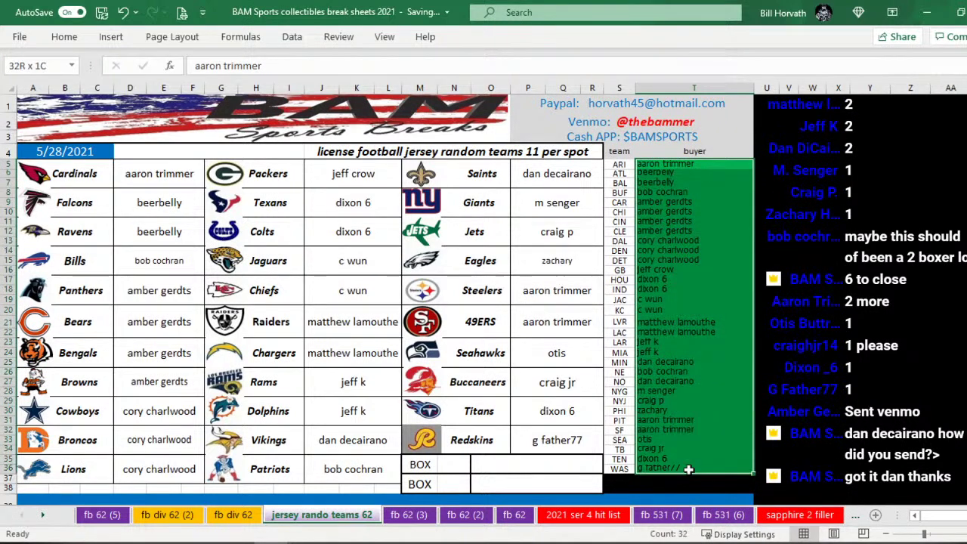
right_click(721, 445)
left_click(752, 98)
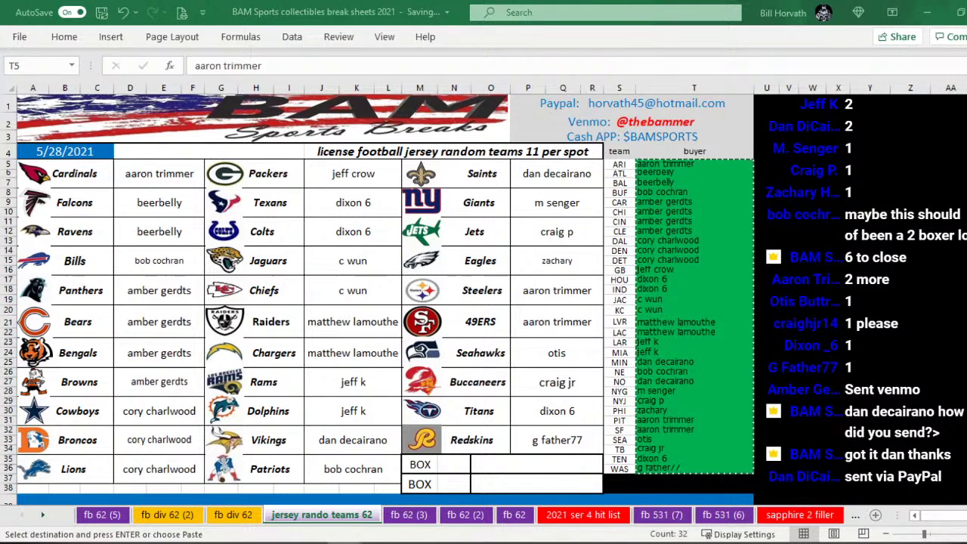
key("alt+Tab")
left_click_drag(497, 67, 506, 63)
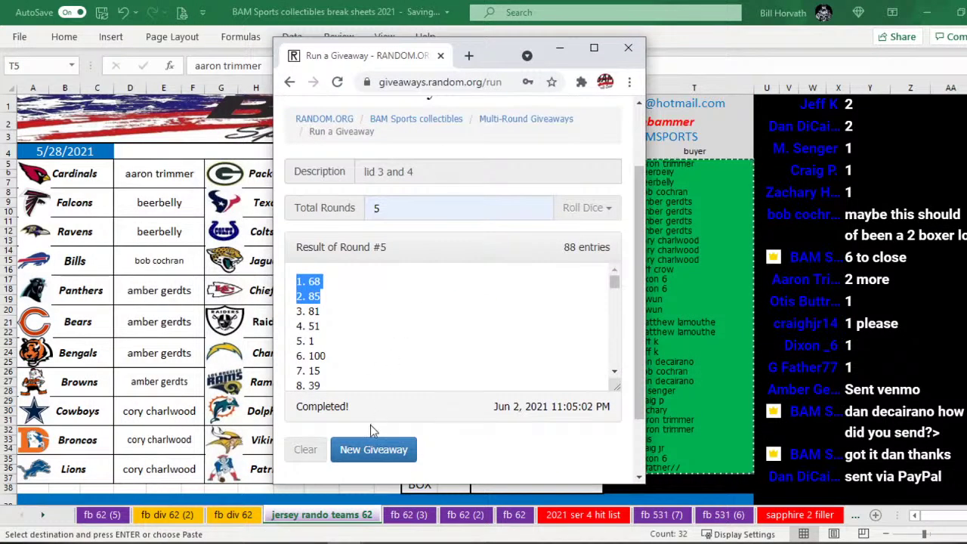
Start a new giveaway with the 32 copied buyer names pasted as entries.
left_click(371, 424)
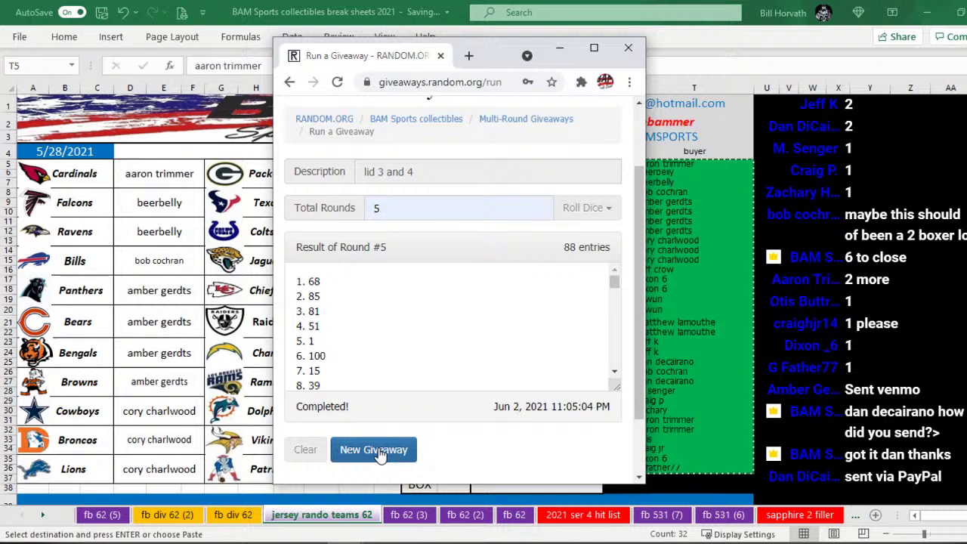
left_click(370, 453)
left_click(574, 241)
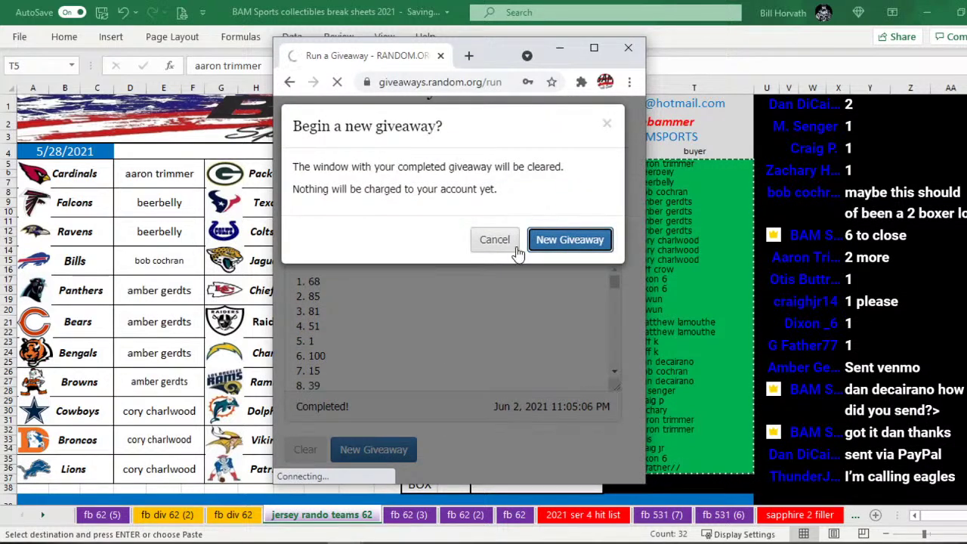
right_click(344, 294)
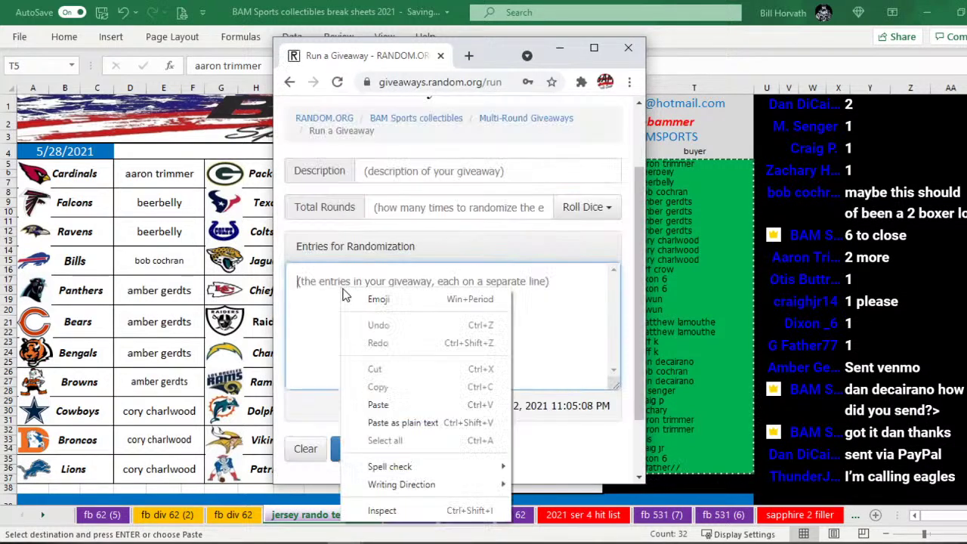
left_click(396, 404)
left_click_drag(617, 347, 615, 248)
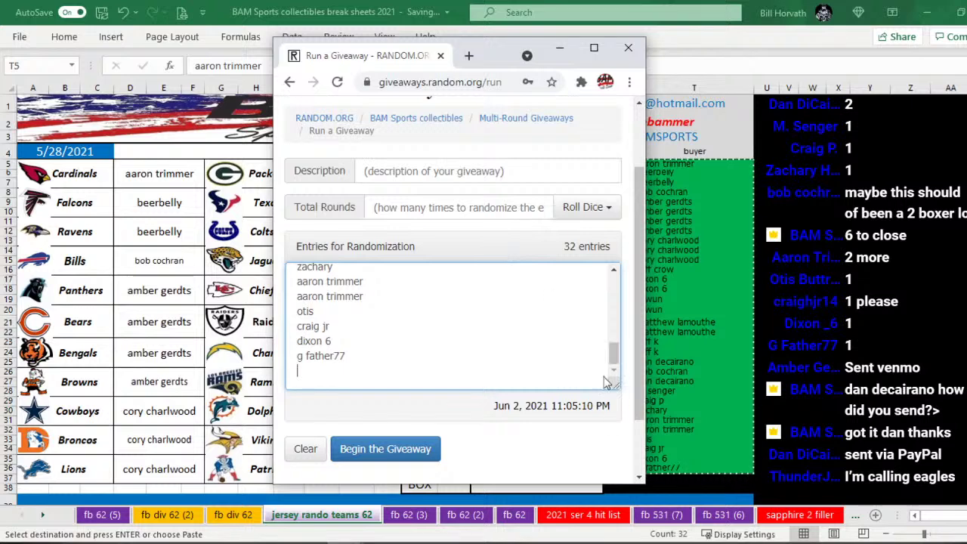
Set the description to 'jersey 1' and 5 total rounds, then begin the giveaway.
left_click(442, 172)
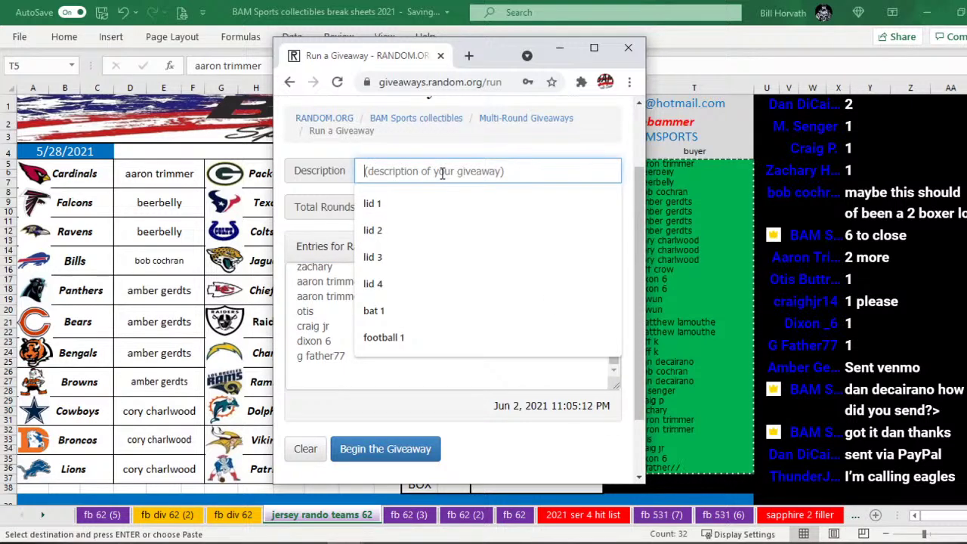
type("jersey 2")
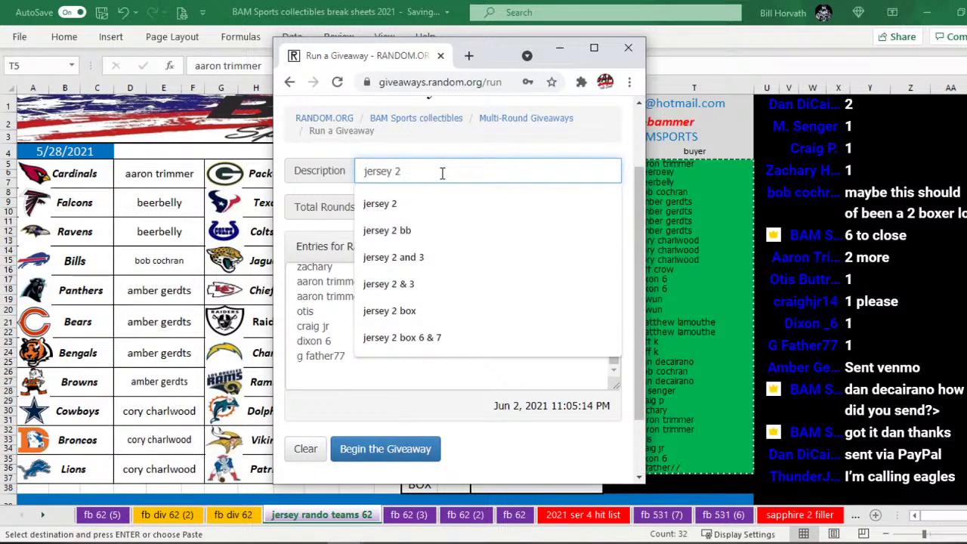
key("BackSpace")
type("1")
left_click(398, 204)
left_click(398, 207)
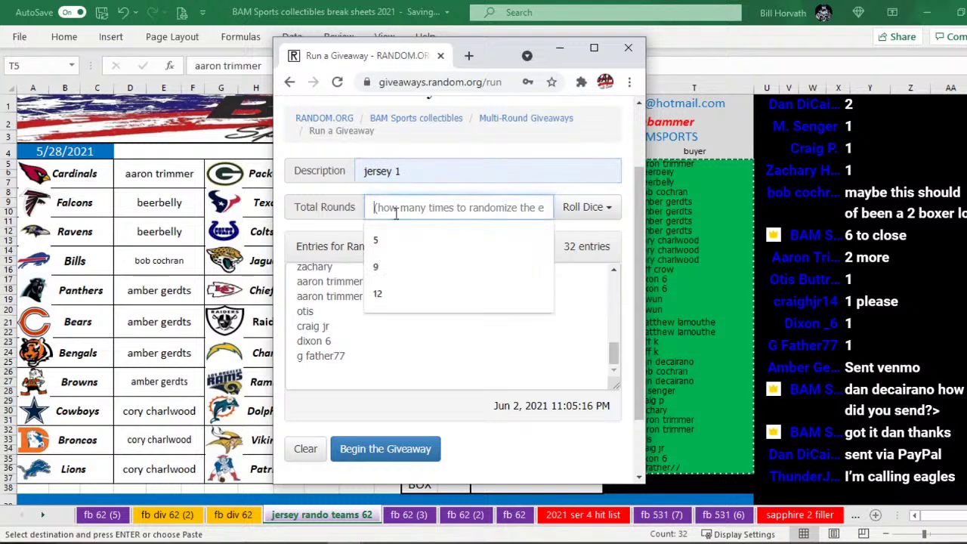
left_click(394, 241)
left_click(385, 452)
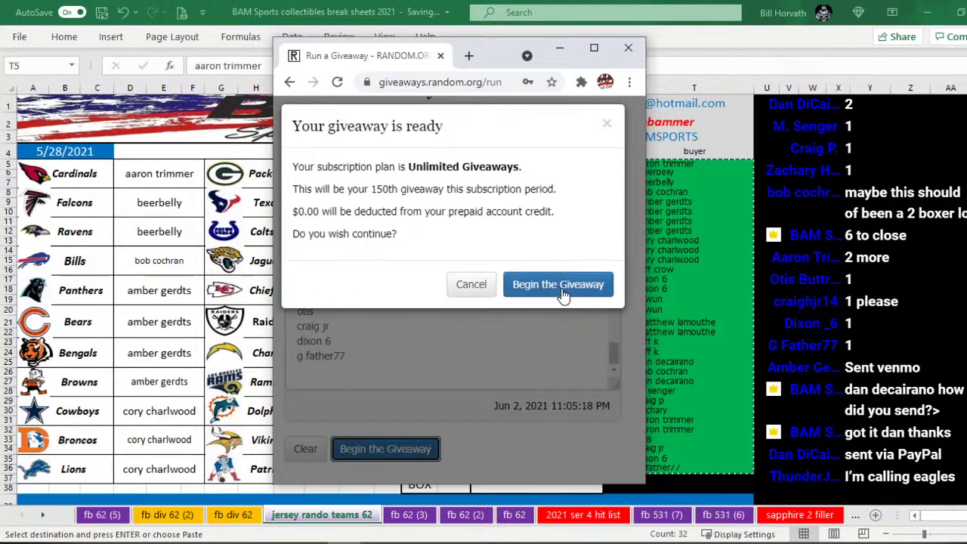
left_click(559, 285)
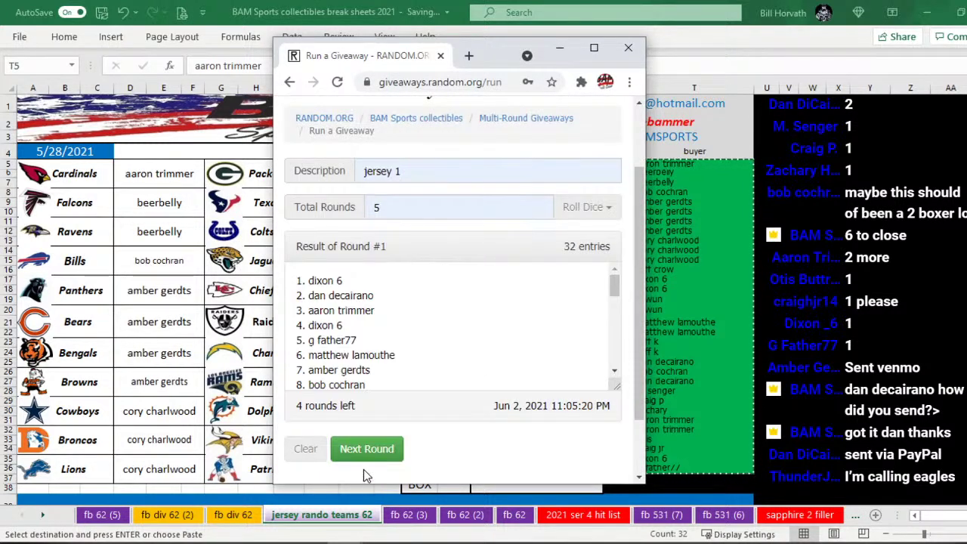
Run the remaining rounds and copy the final randomized buyer order.
left_click(366, 451)
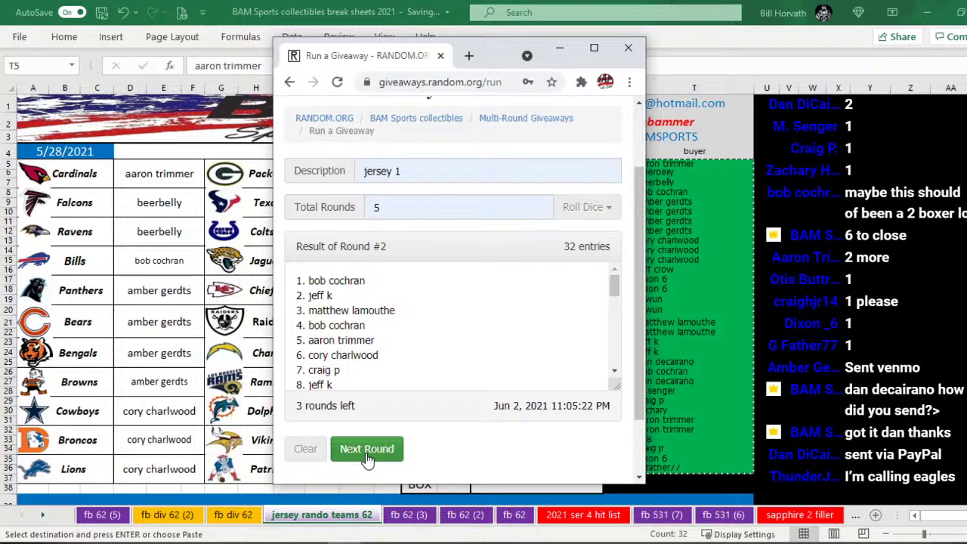
left_click(366, 453)
left_click(367, 453)
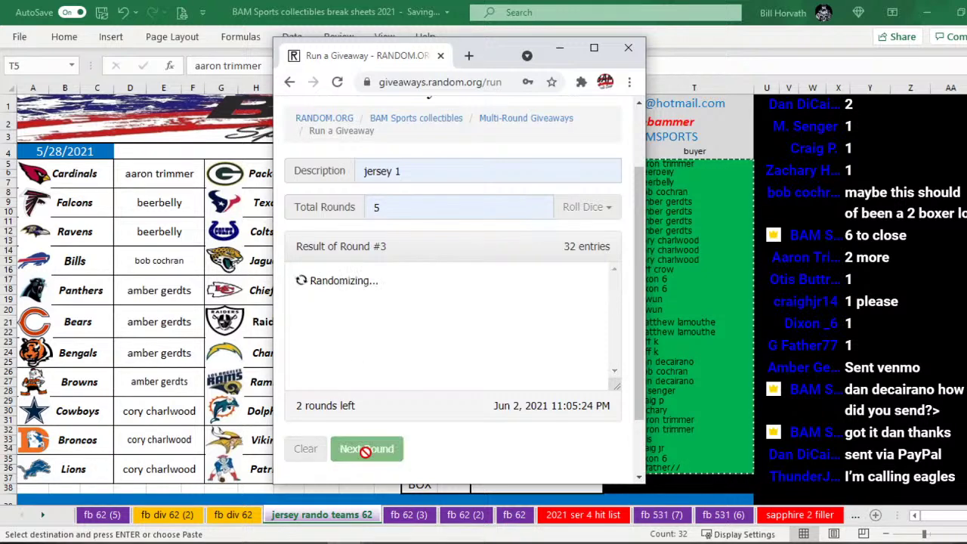
left_click(365, 450)
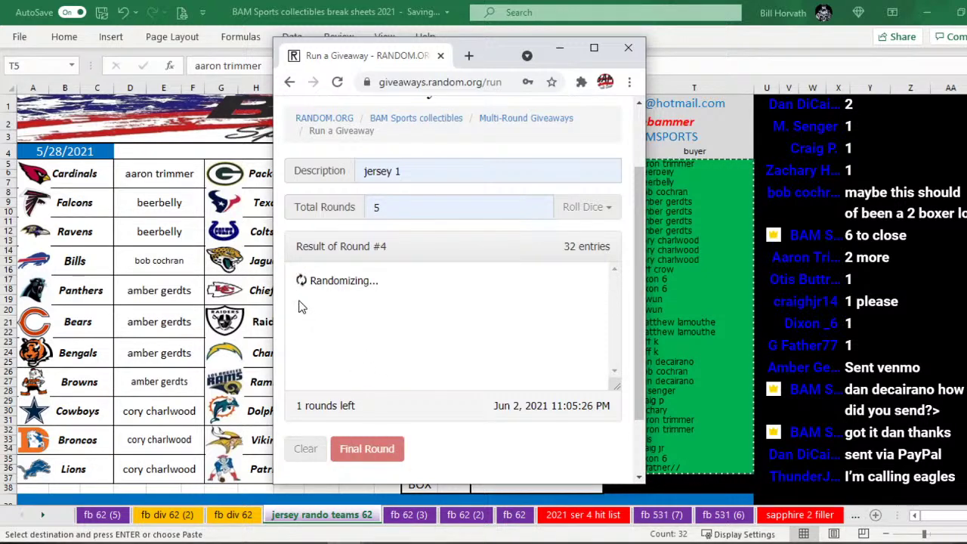
left_click_drag(298, 280, 350, 323)
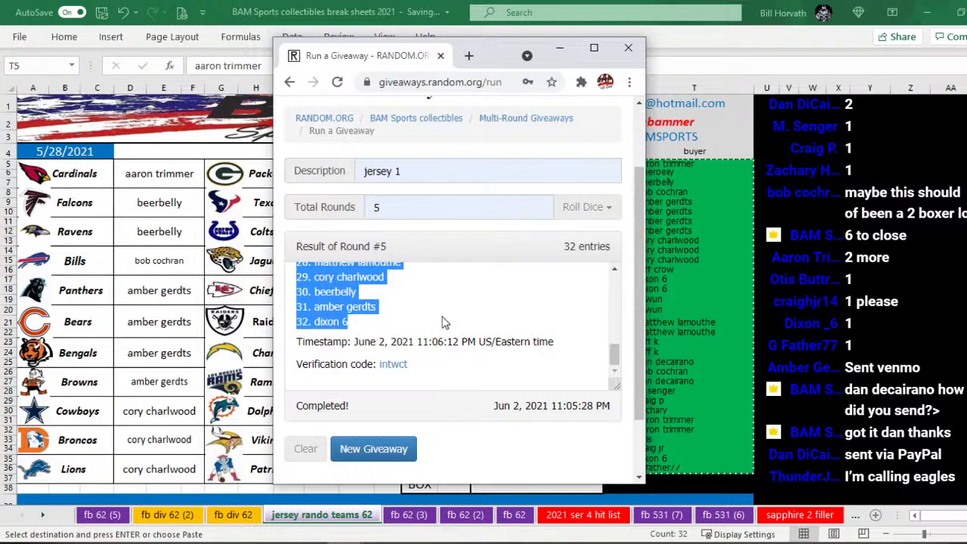
right_click(348, 287)
left_click(383, 299)
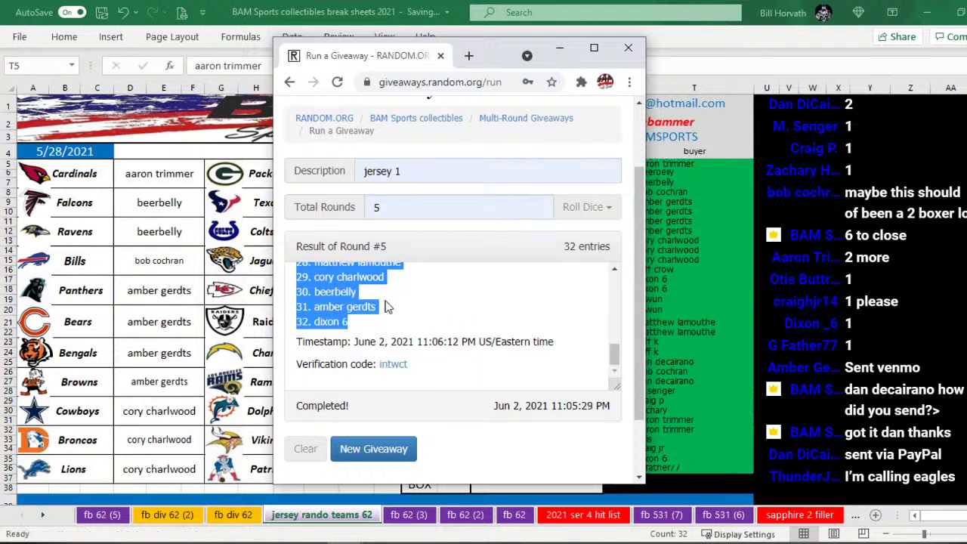
left_click(661, 165)
right_click(692, 164)
Paste the randomized buyer order into column T starting at T5.
left_click(732, 177)
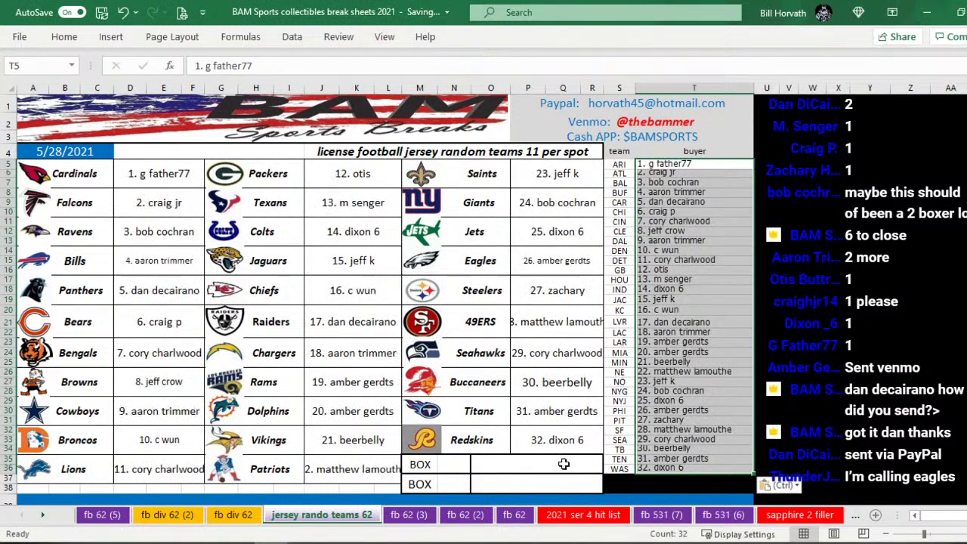
left_click(457, 467)
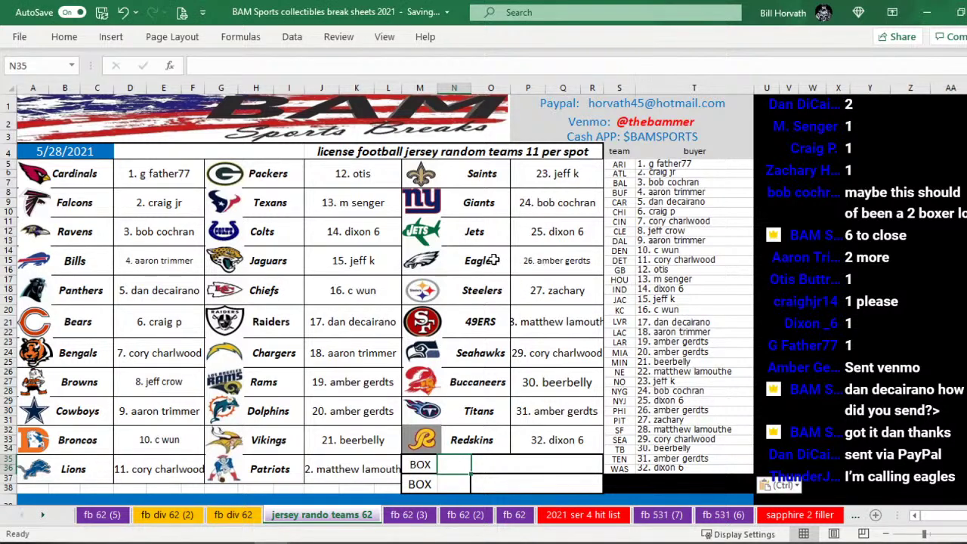
left_click_drag(493, 258, 546, 260)
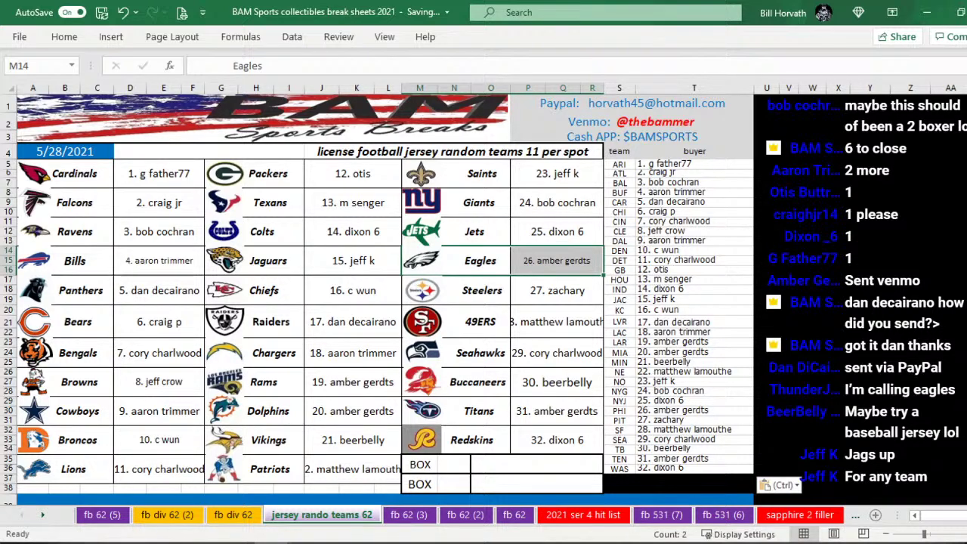
key("Escape")
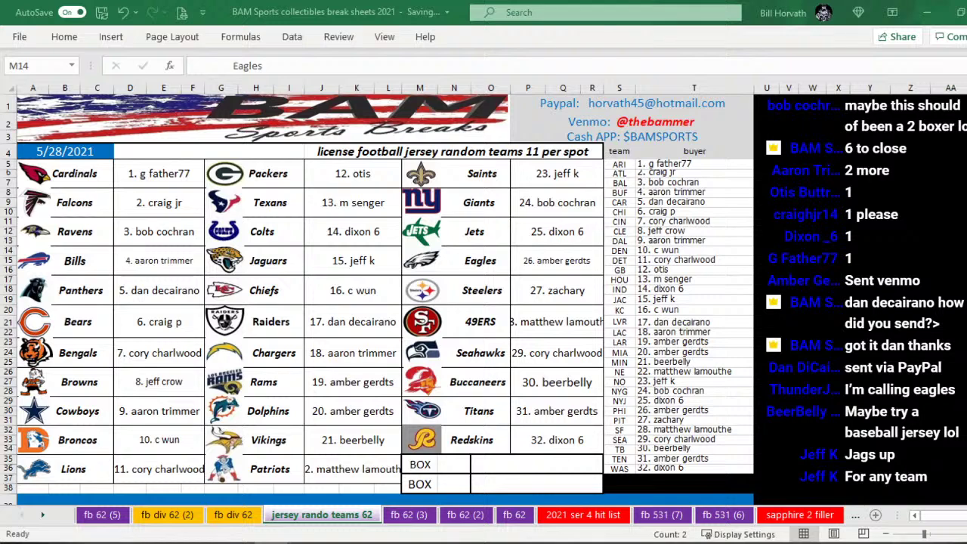
Start a new giveaway named 'fb jer 1' with 5 rounds.
key("alt+Tab")
left_click_drag(499, 59, 774, 50)
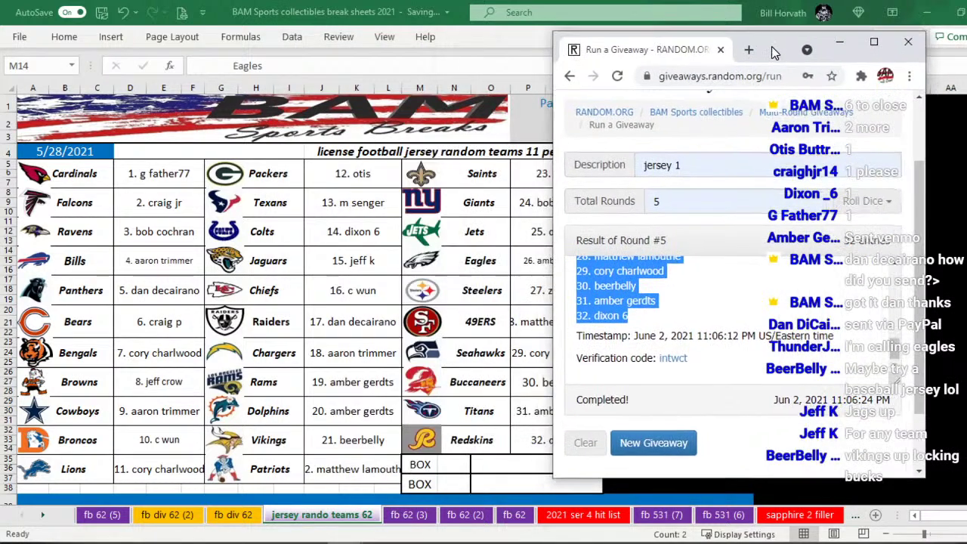
left_click(653, 442)
left_click(861, 235)
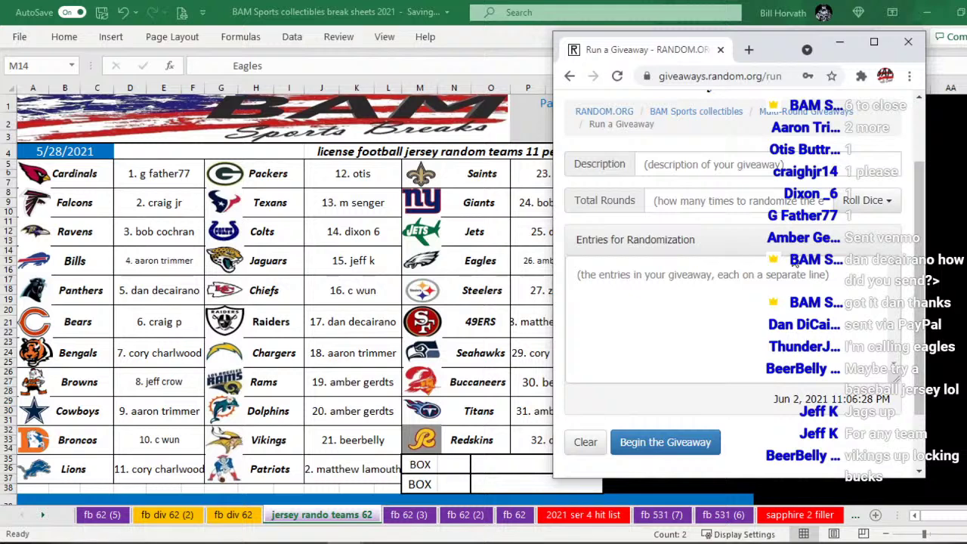
left_click(695, 165)
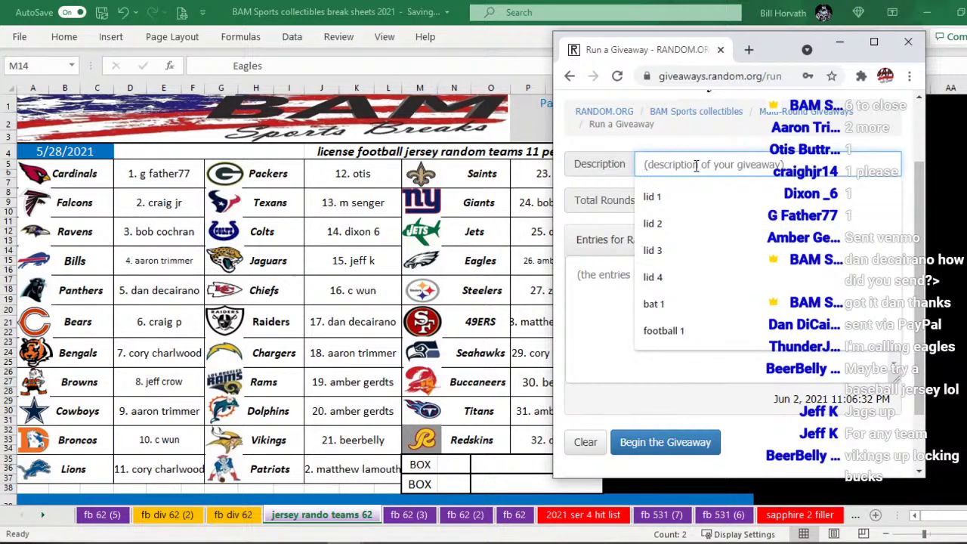
type("fb jer 1")
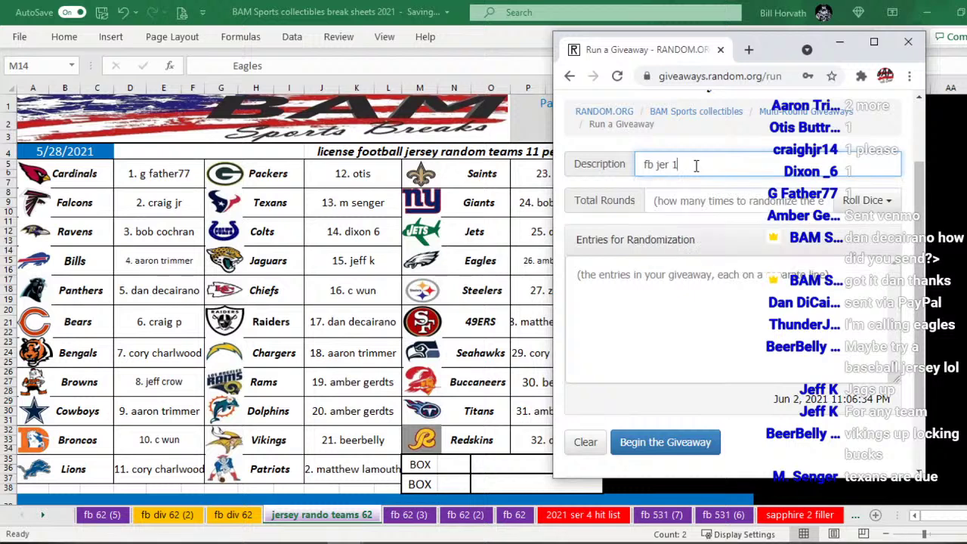
left_click(729, 200)
left_click(705, 224)
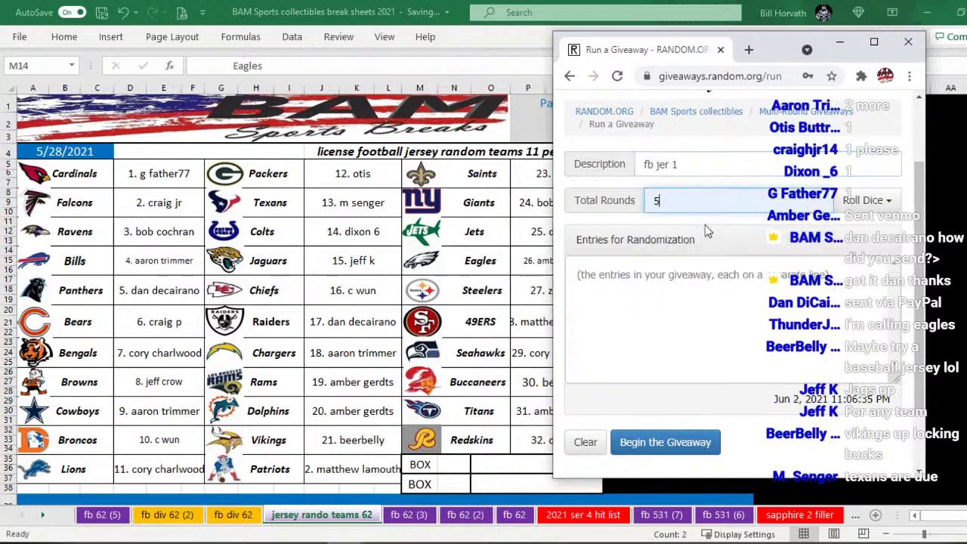
Enter the box numbers 3, 17, 46 and 86 as giveaway entries.
left_click(633, 302)
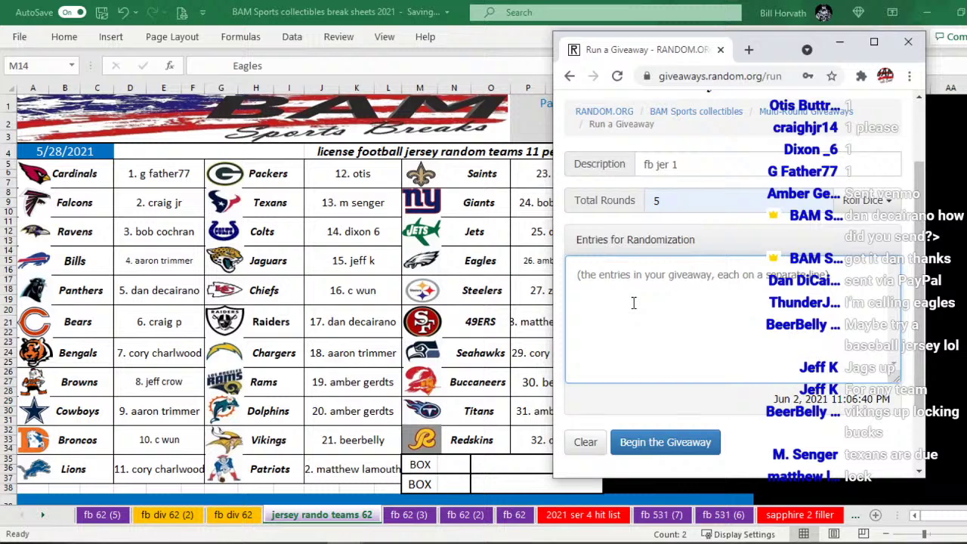
type("3")
key("Return")
type("17")
key("Return")
type("46")
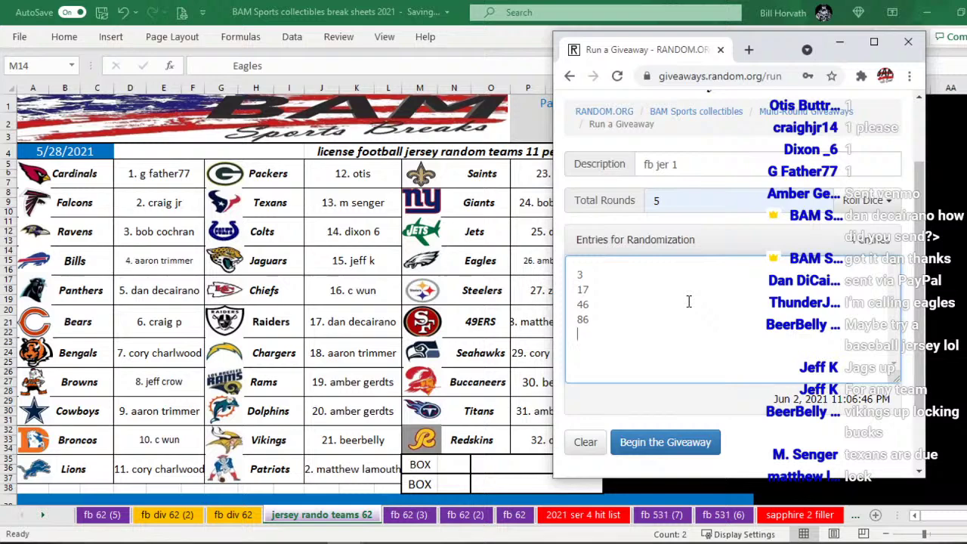
Run all five rounds, select the winning box 17, and minimize the browser.
left_click(688, 441)
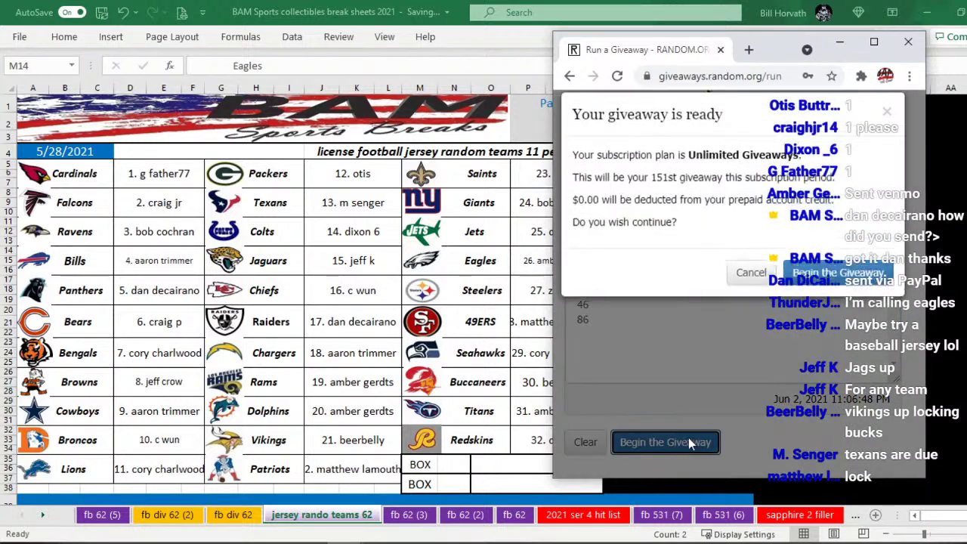
left_click(867, 279)
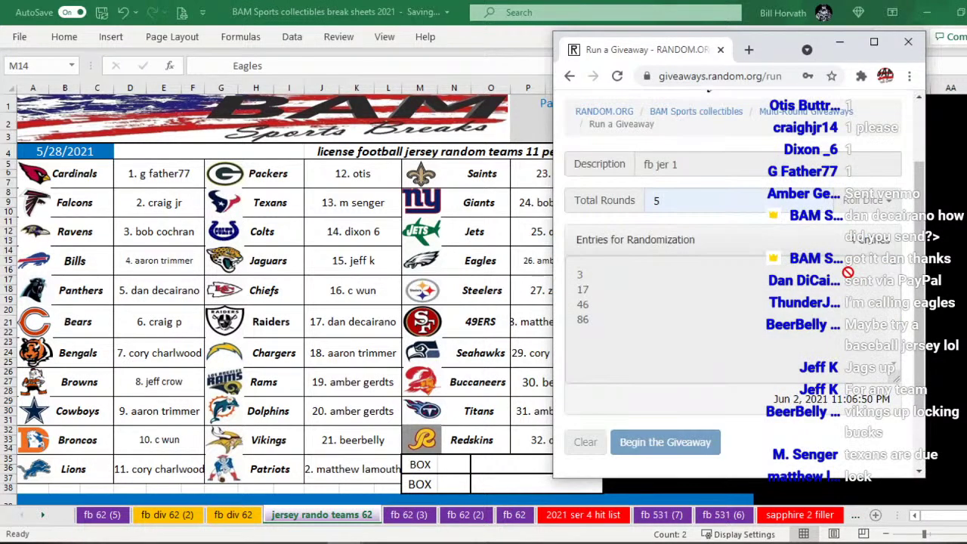
left_click(663, 443)
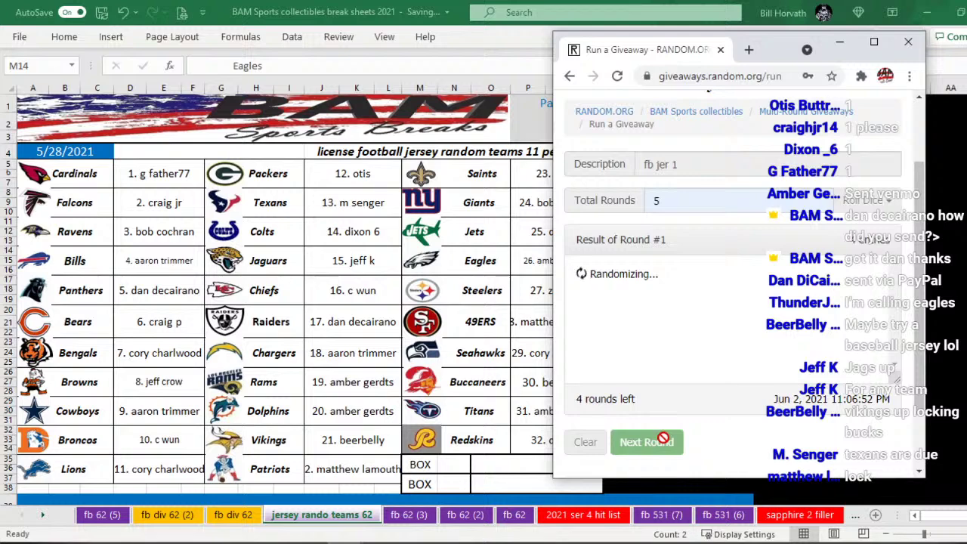
left_click(665, 444)
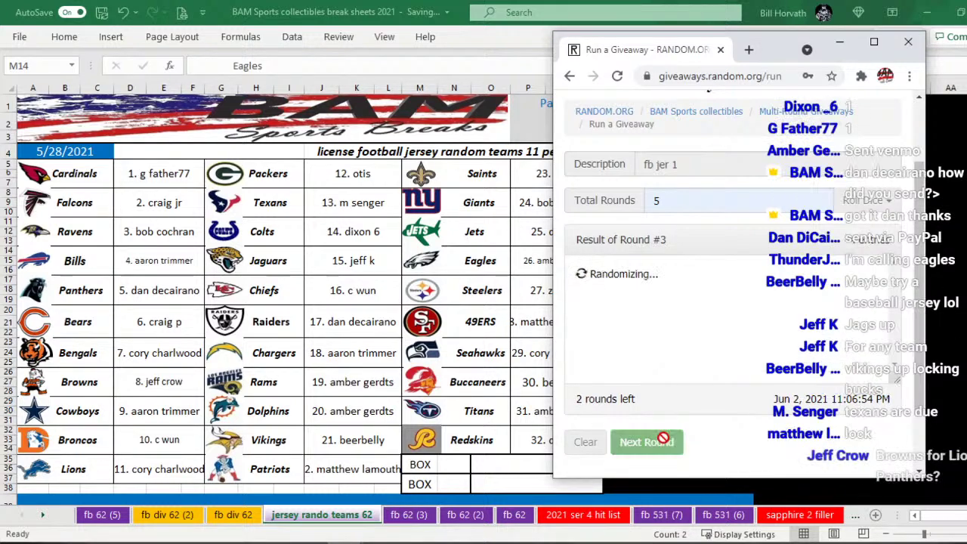
left_click(660, 443)
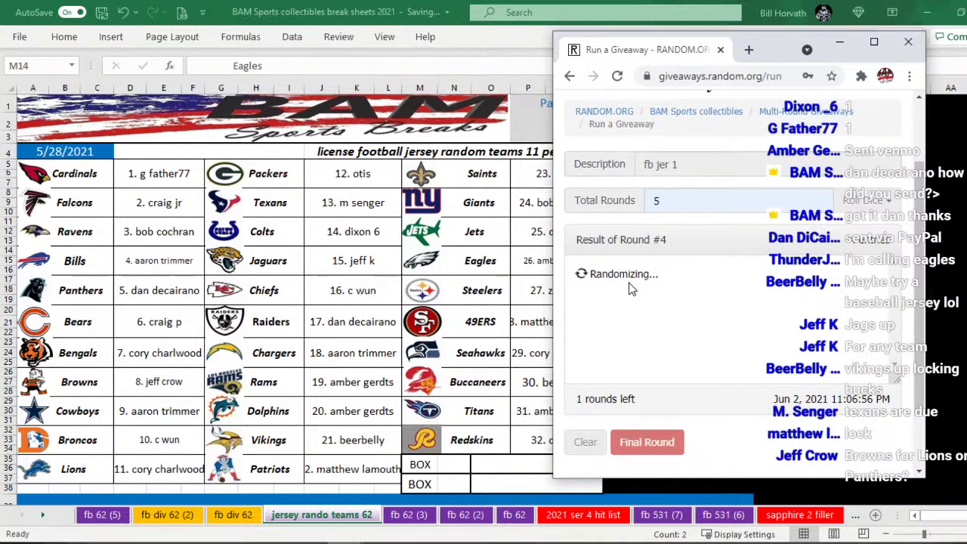
left_click_drag(624, 277, 559, 275)
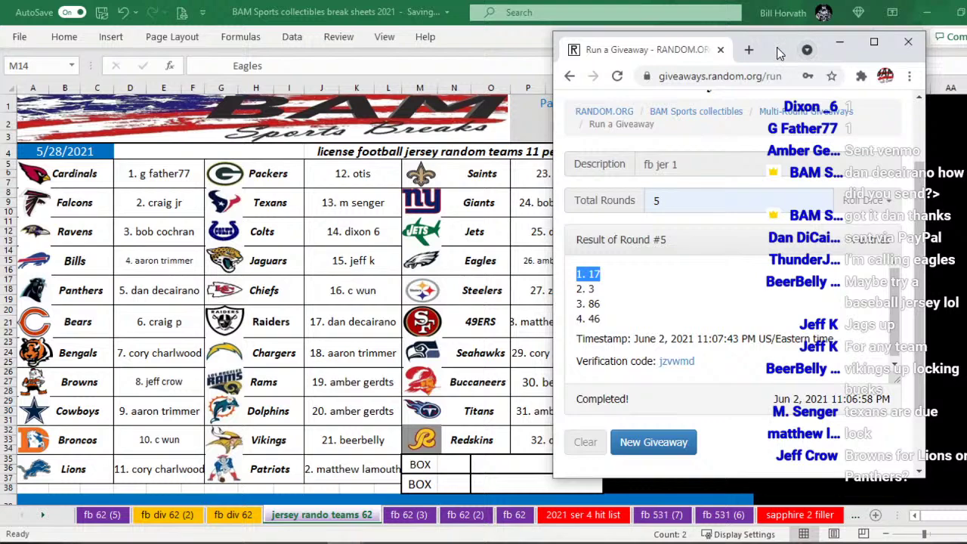
left_click(839, 41)
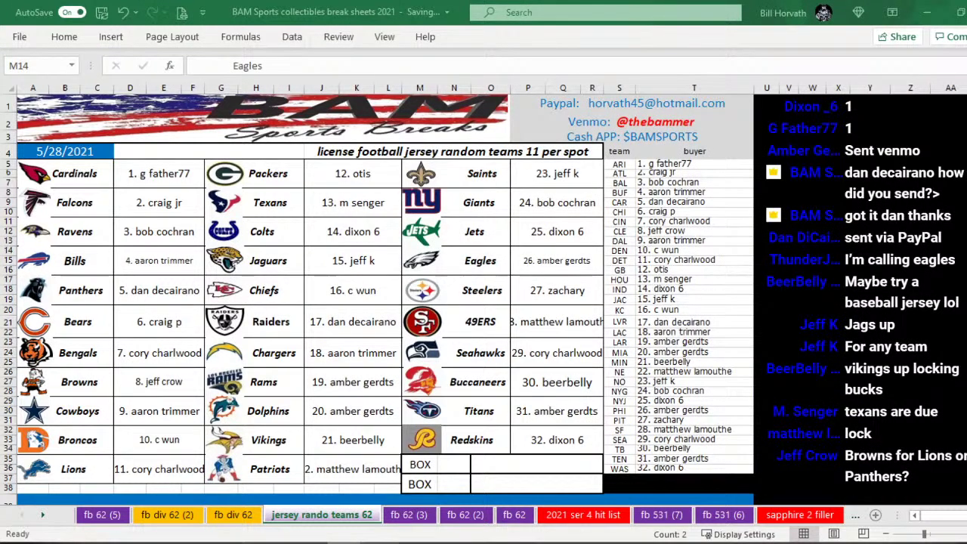
Type 17 in cell N35 beside the BOX label.
left_click(455, 462)
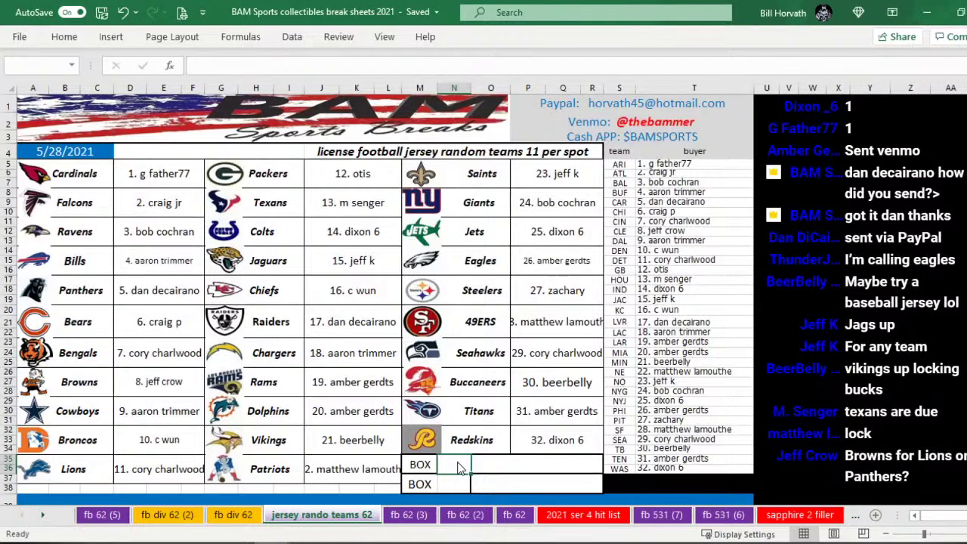
left_click(456, 468)
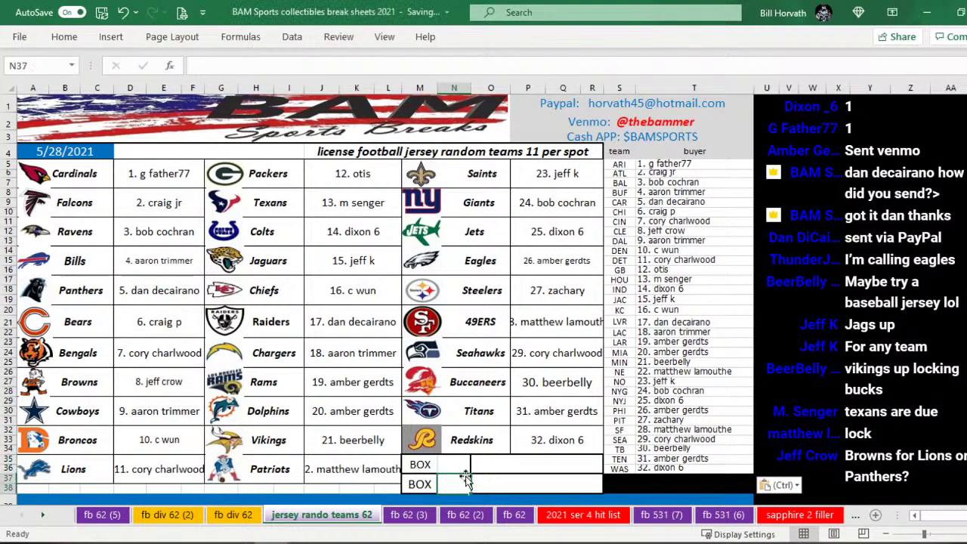
type("17")
key("Return")
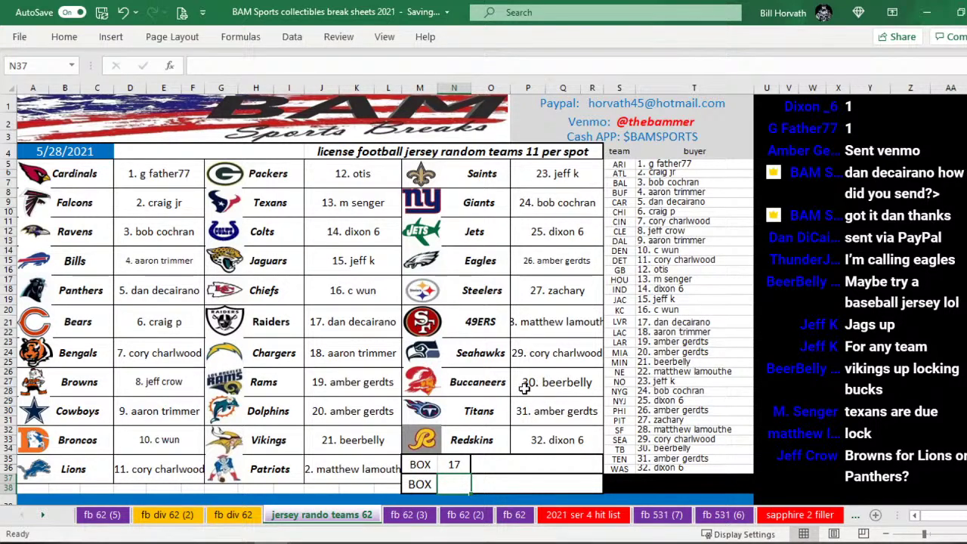
Fill the Buccaneers team and buyer cells orange.
left_click_drag(477, 382, 559, 387)
right_click(559, 387)
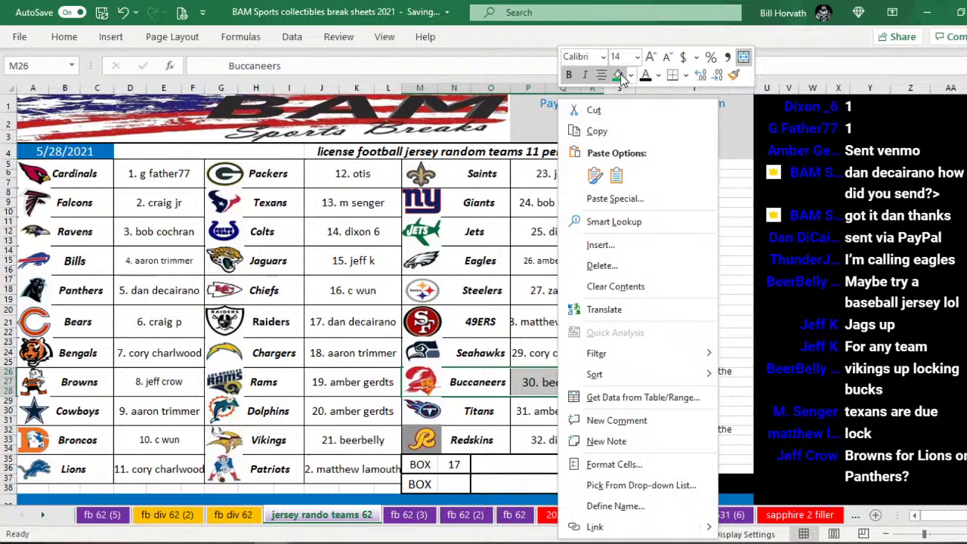
left_click(618, 74)
left_click(632, 75)
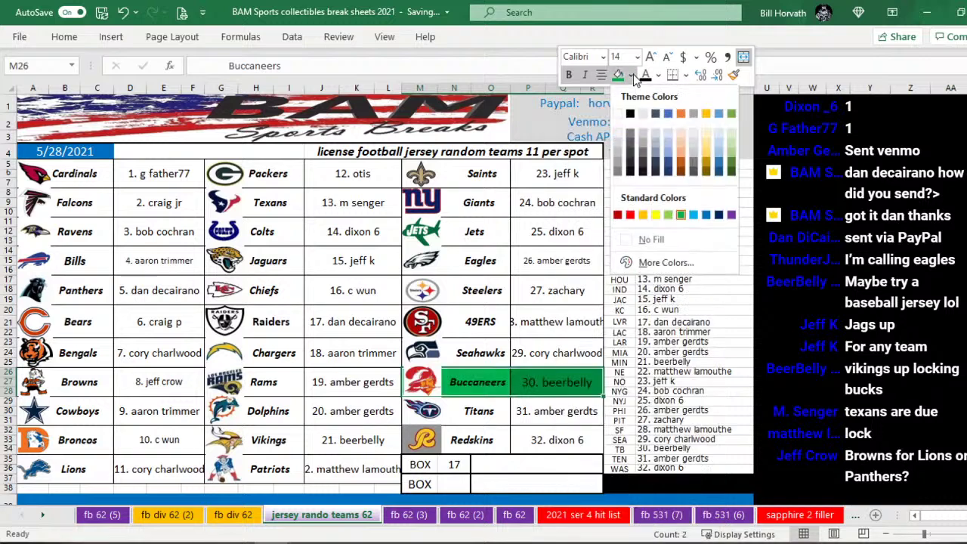
left_click(642, 215)
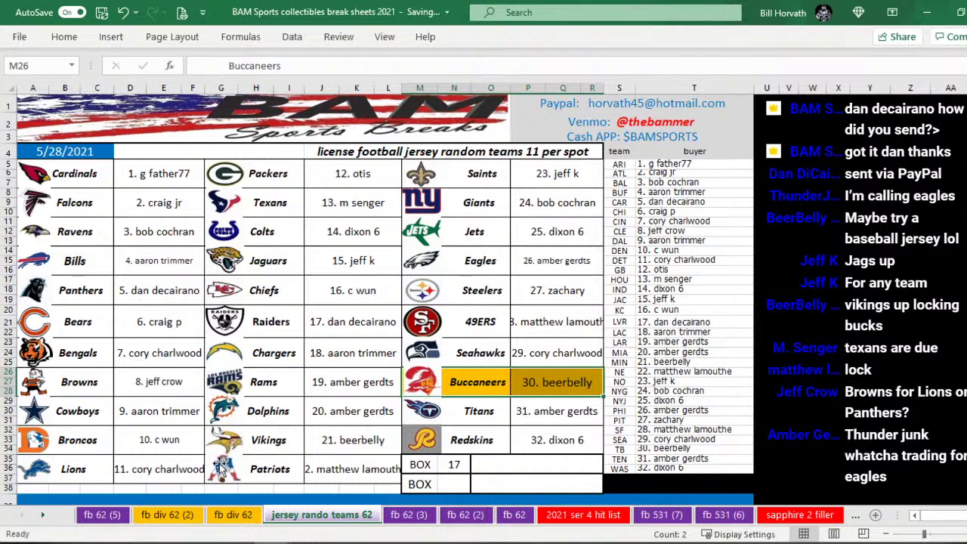
Fill the Patriots and 49ERS team and buyer cells orange.
left_click_drag(261, 465, 331, 469)
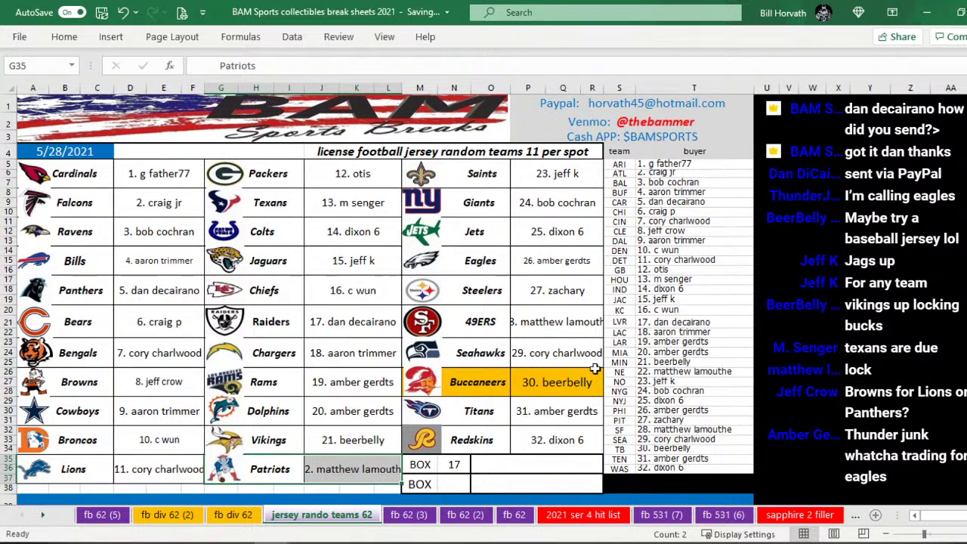
left_click_drag(480, 322, 571, 321)
right_click(572, 321)
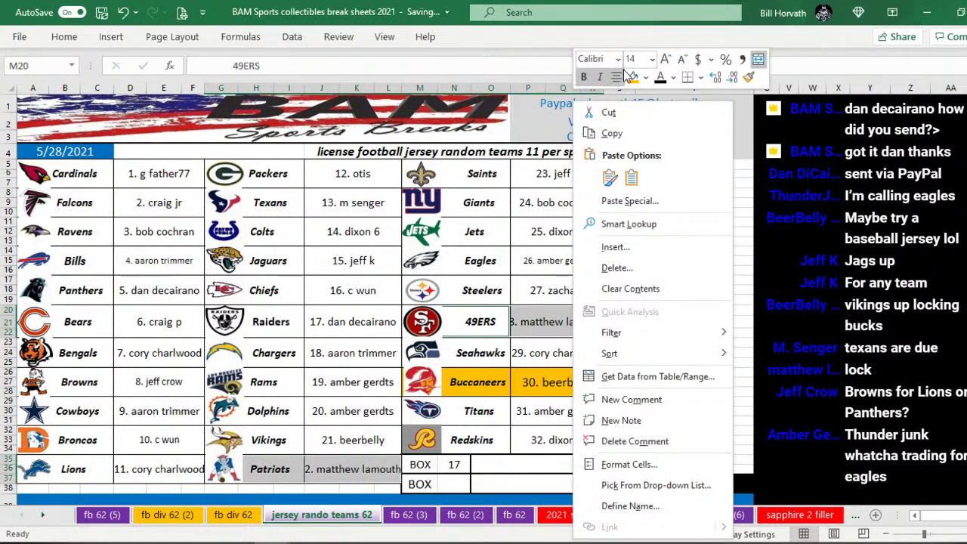
left_click(633, 77)
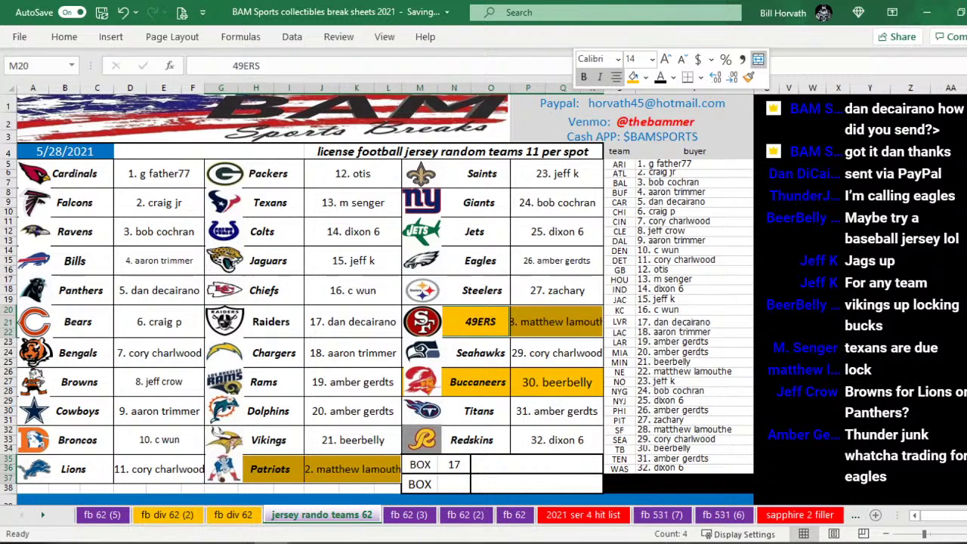
left_click(541, 469)
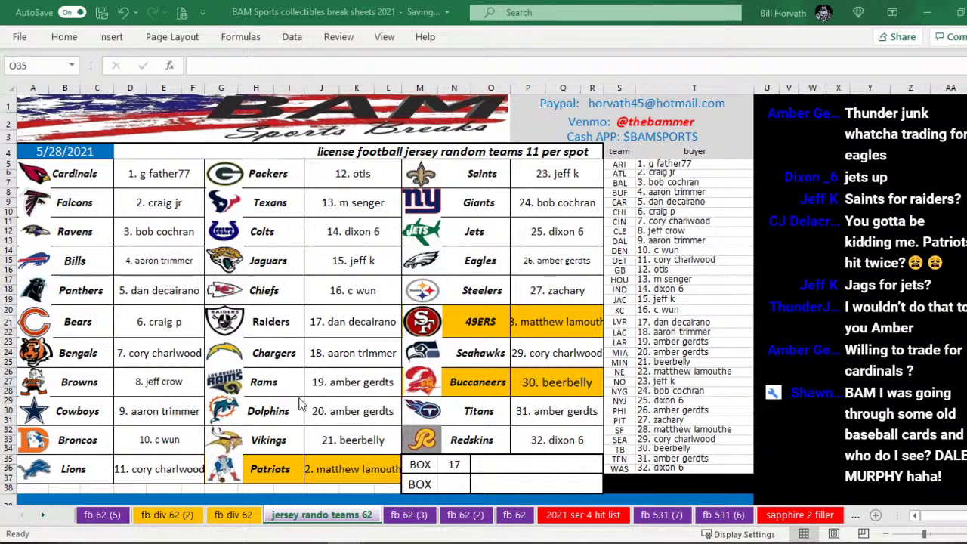
Fill the Raiders and Panthers team and buyer cells orange.
left_click_drag(253, 321, 336, 320)
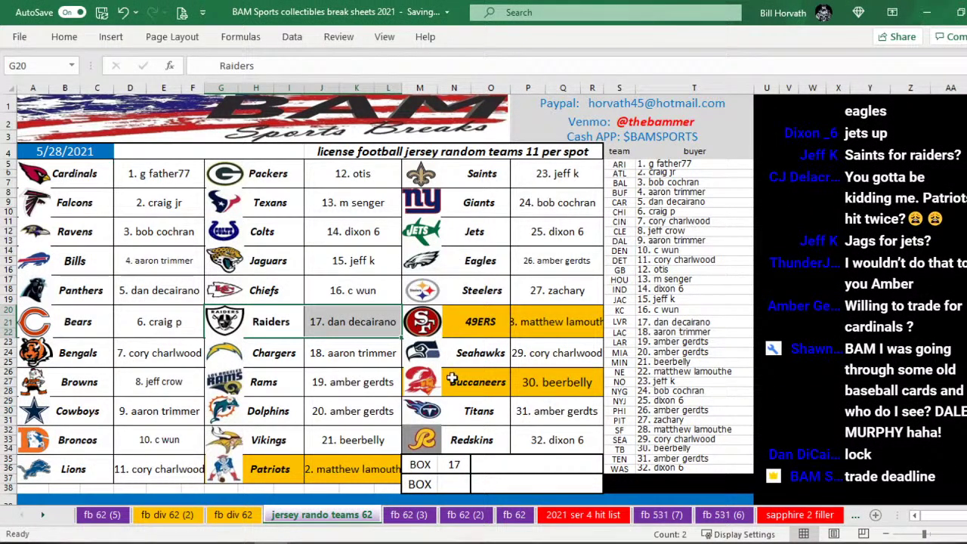
left_click_drag(110, 290, 160, 290, "ctrl")
right_click(160, 290)
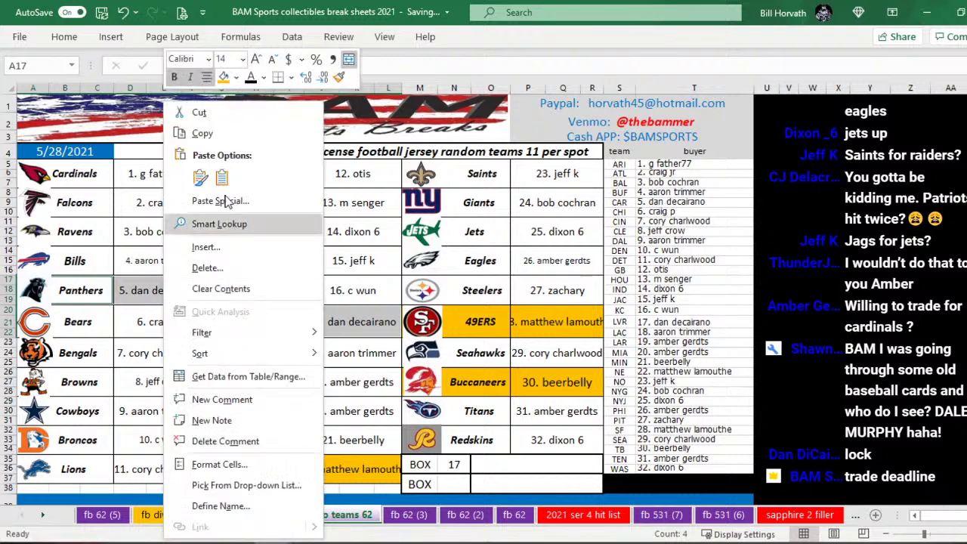
left_click(223, 78)
left_click(461, 464)
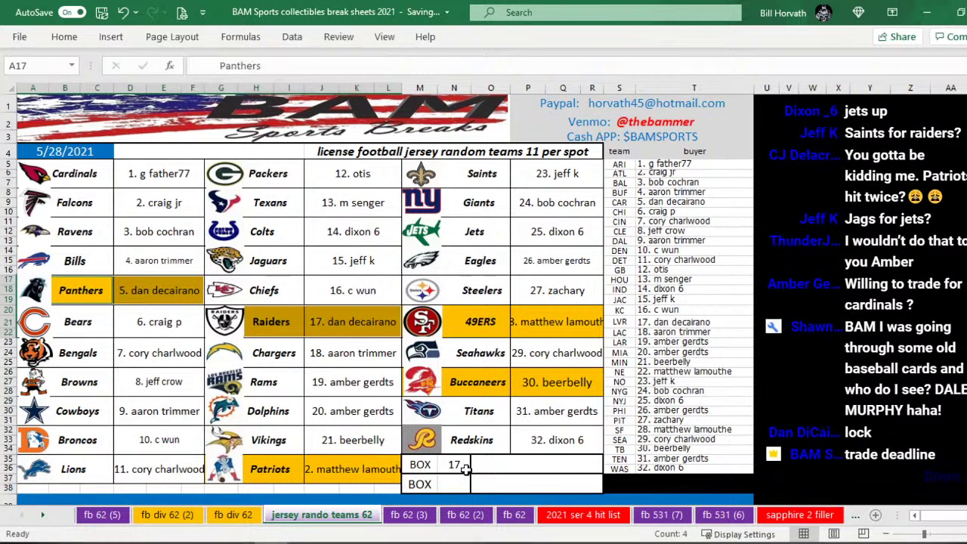
Select the team grid from the Cardinals onward.
left_click(502, 464)
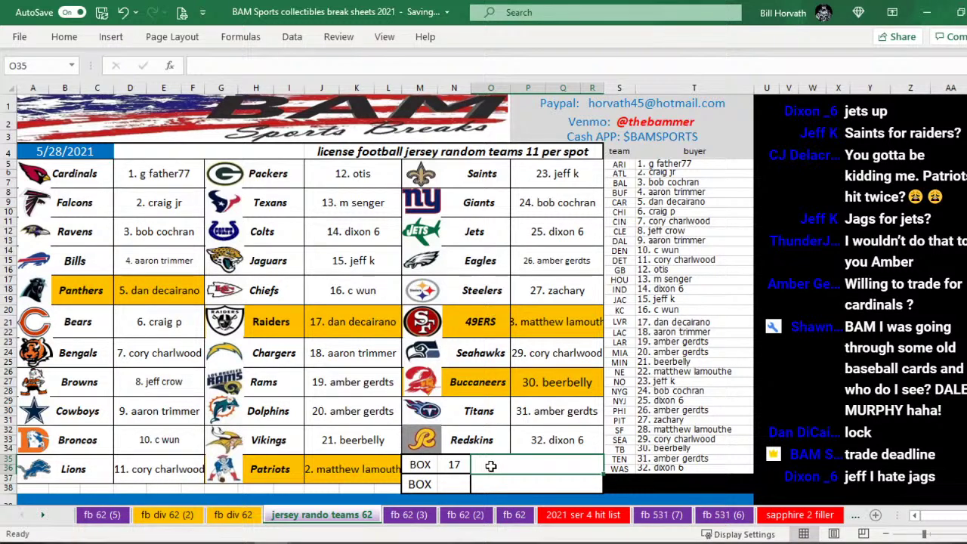
left_click(491, 484)
left_click(454, 485)
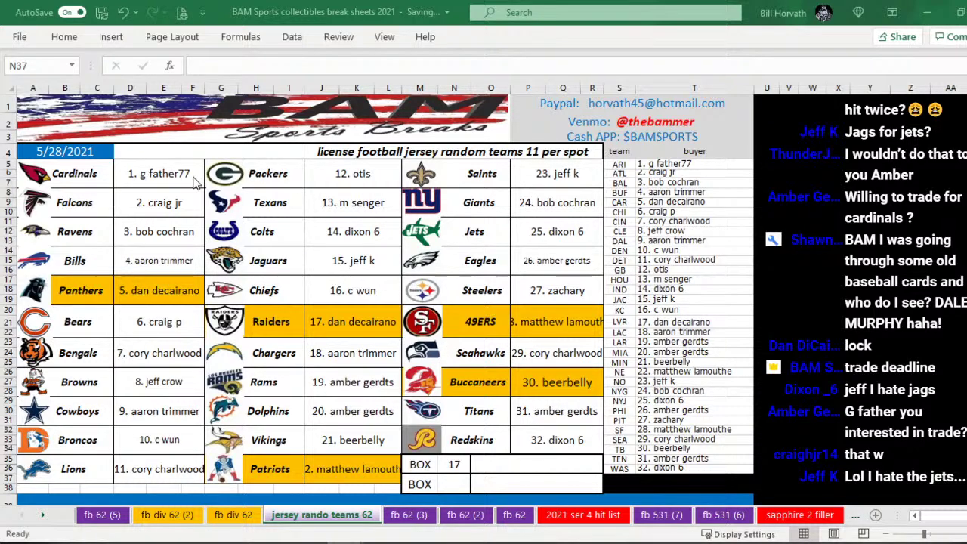
left_click_drag(96, 207, 164, 202)
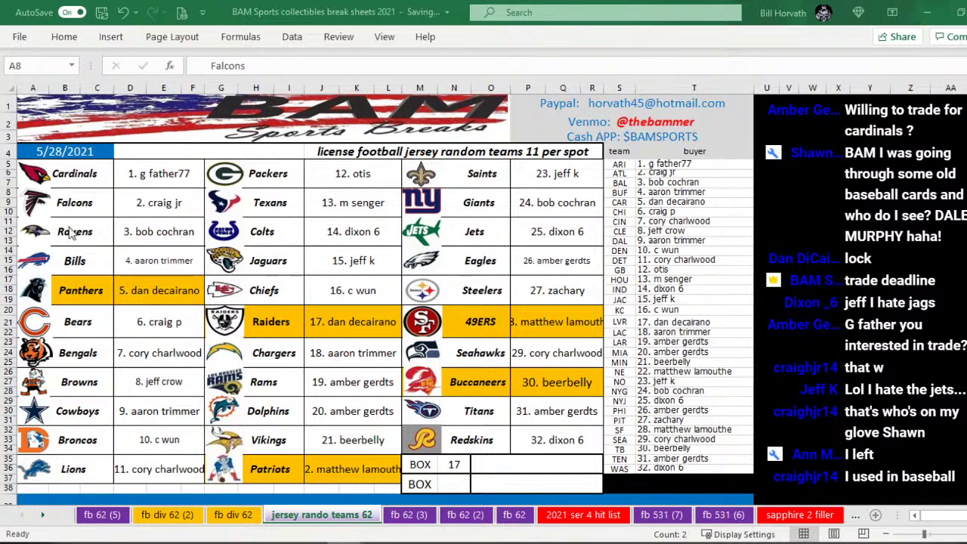
left_click_drag(83, 175, 565, 436)
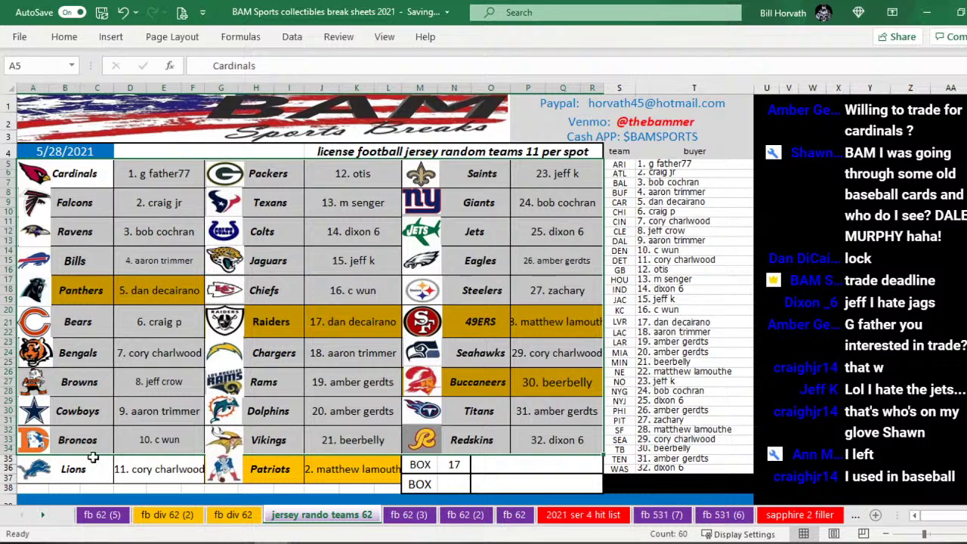
Add the Lions cells to the grid selection and fill the whole grid orange.
left_click_drag(81, 470, 144, 468)
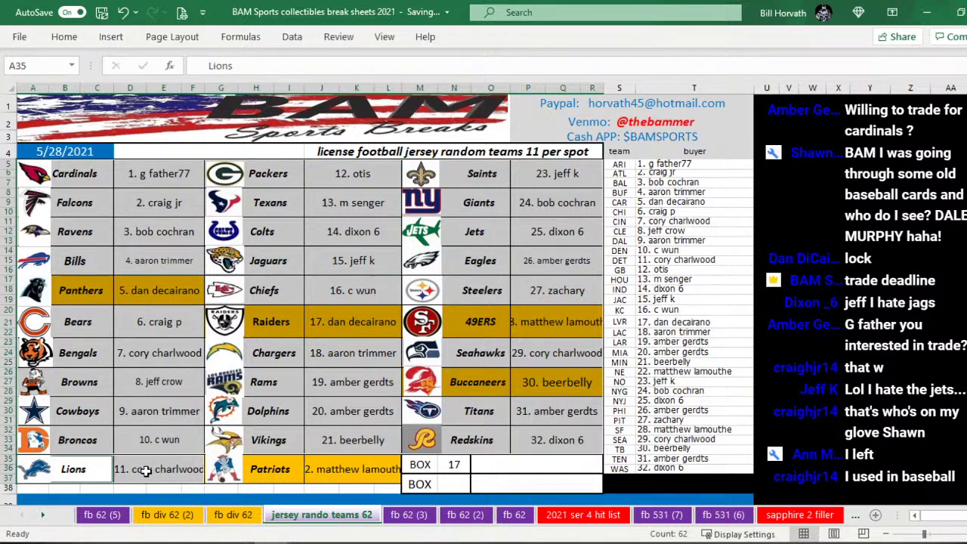
right_click(146, 470)
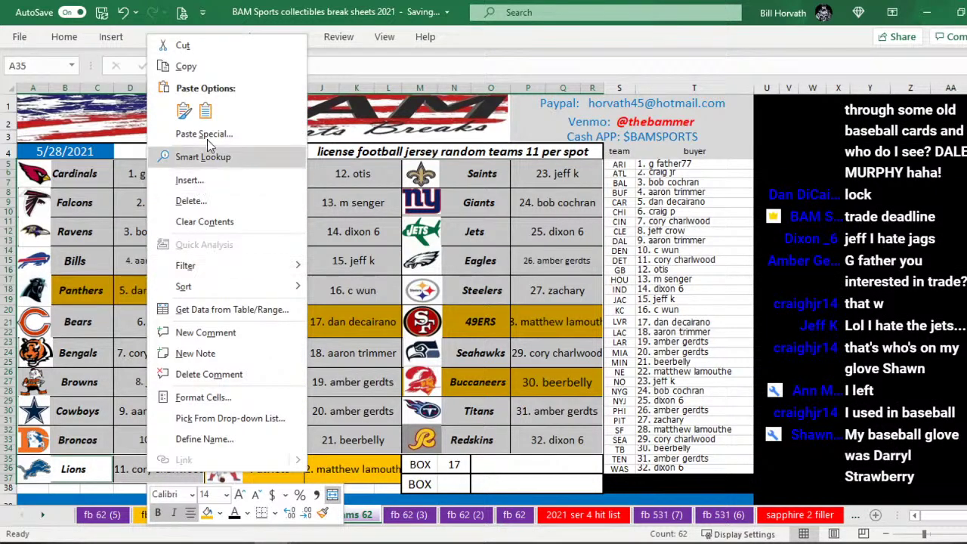
left_click(206, 516)
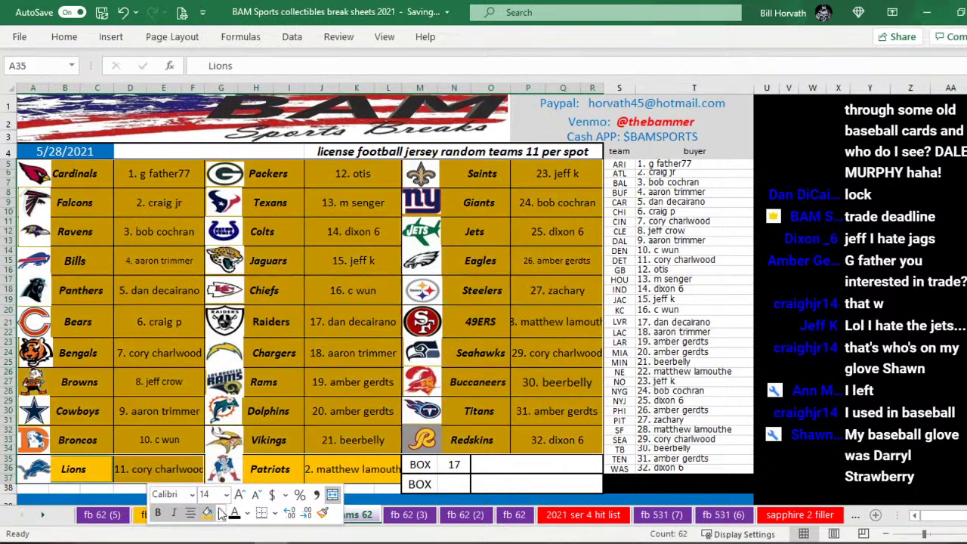
left_click(513, 462)
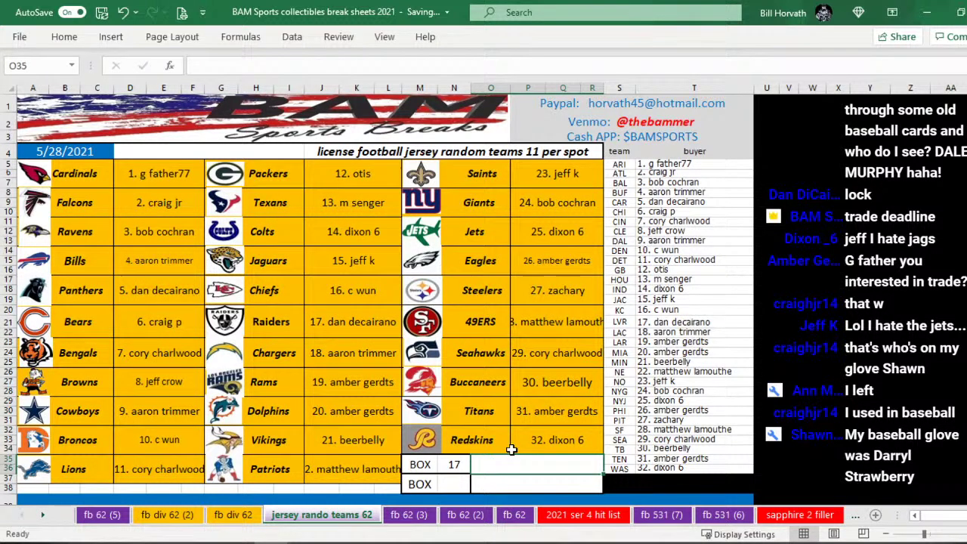
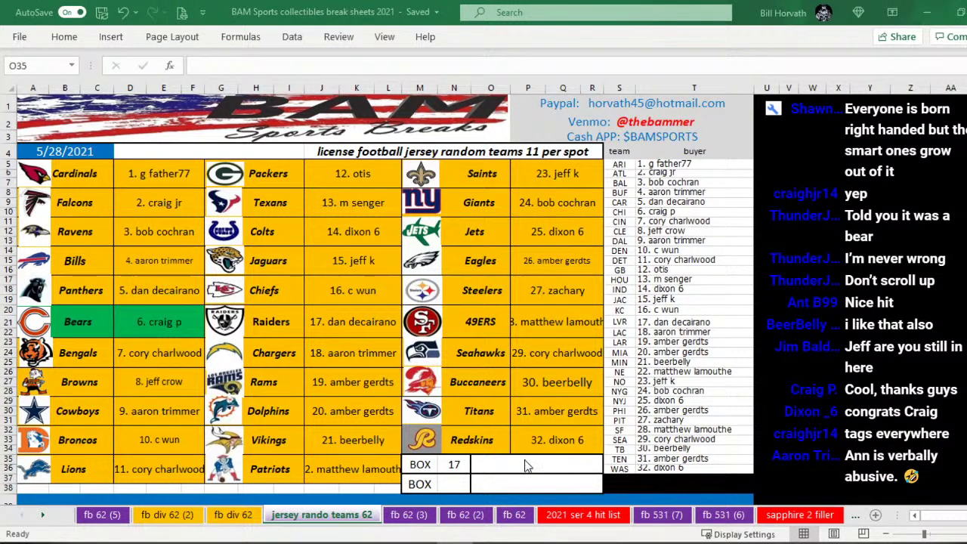
Type the pulled player's name into merged cell O35 next to BOX 17.
left_click(569, 468)
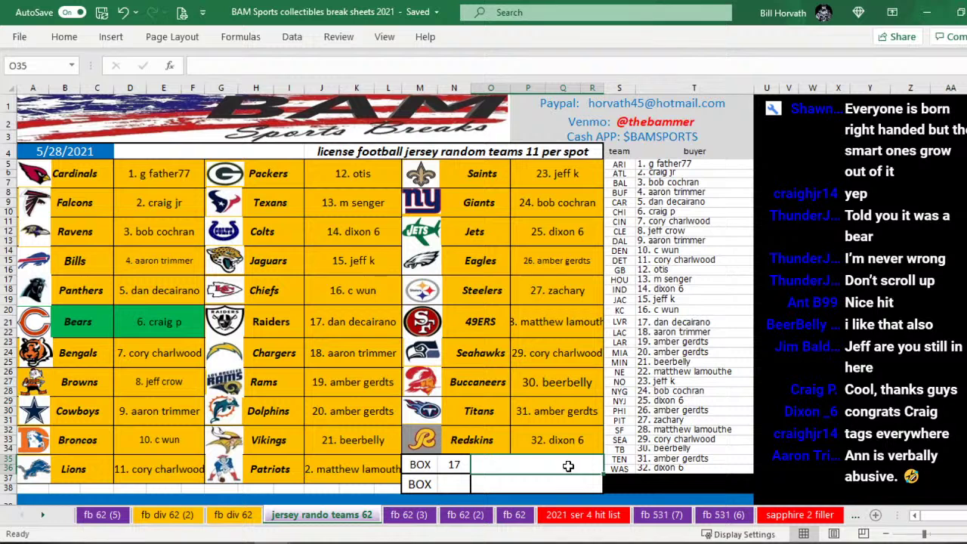
type("Dav")
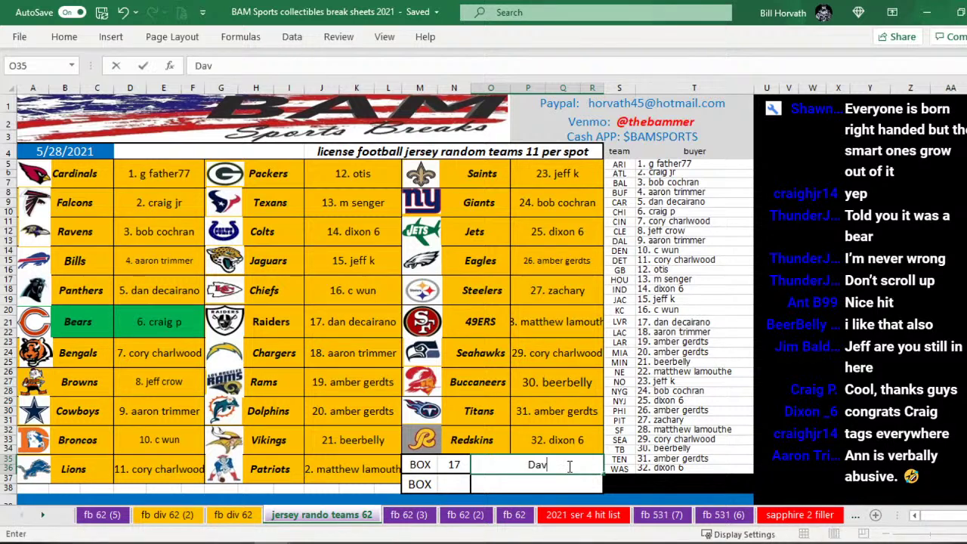
type("id montgomery")
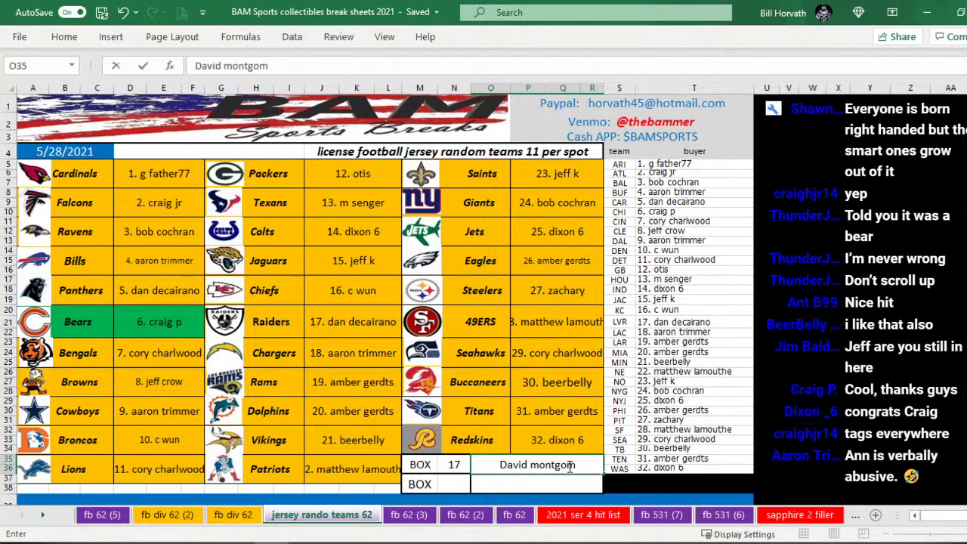
key("Return")
key("Return")
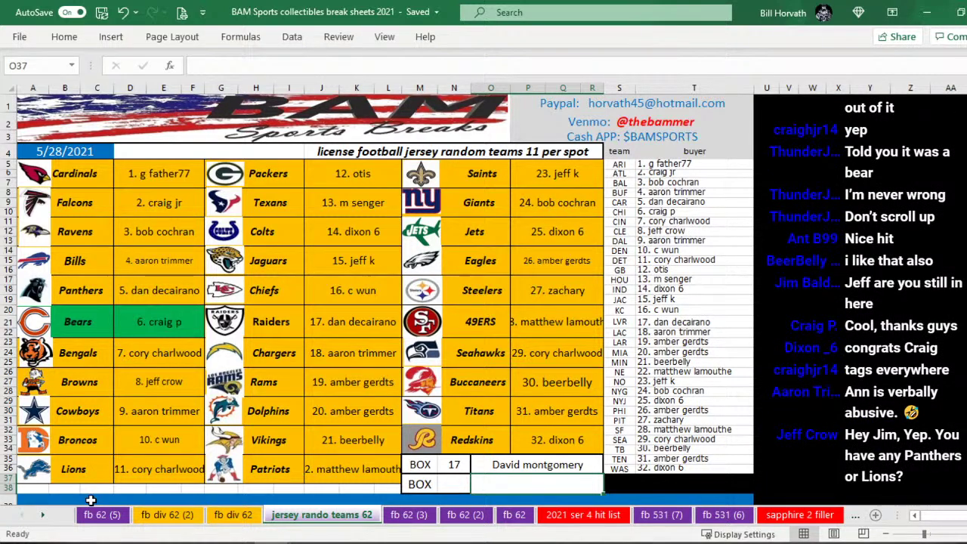
Make a copy of the fb 62 (5) sheet and move the tab after fb div 62.
left_click(96, 518)
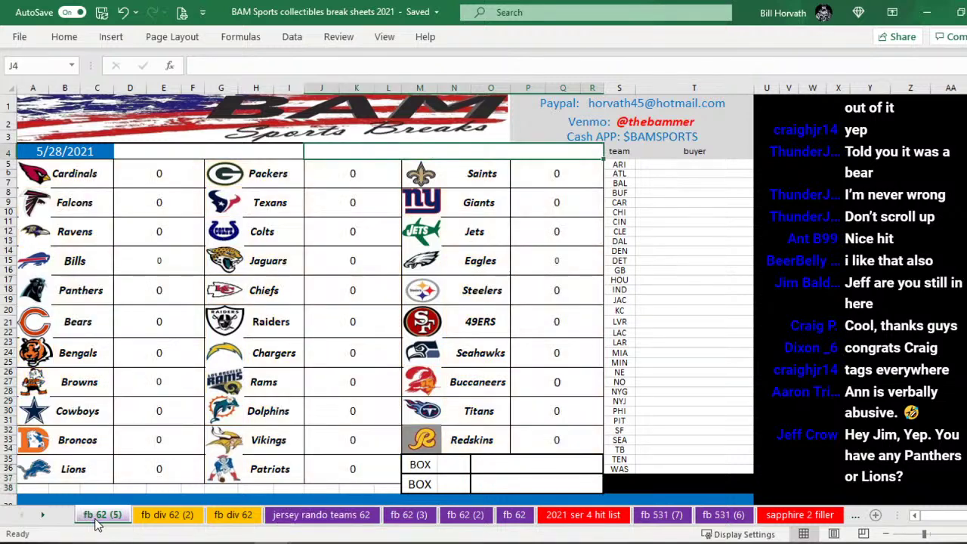
right_click(109, 518)
left_click(151, 377)
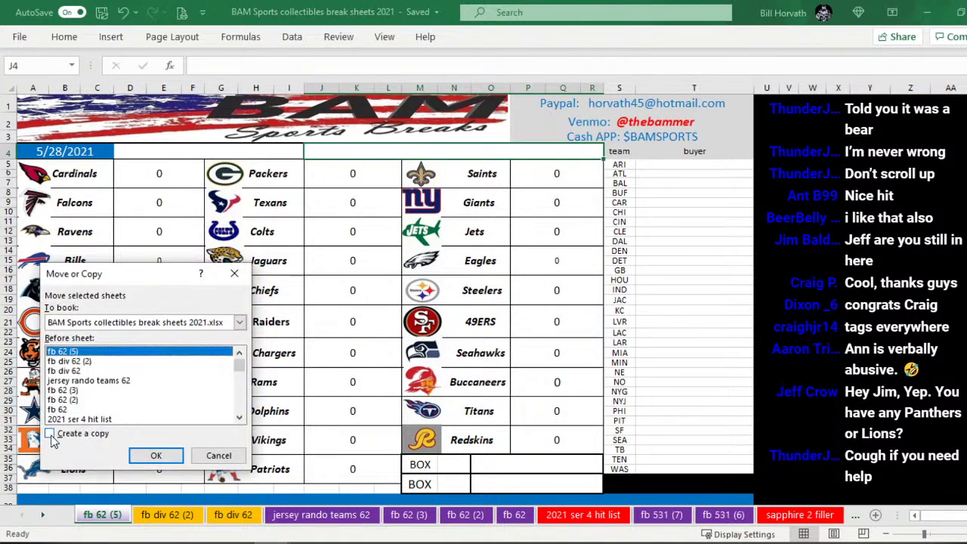
left_click(50, 433)
left_click(155, 455)
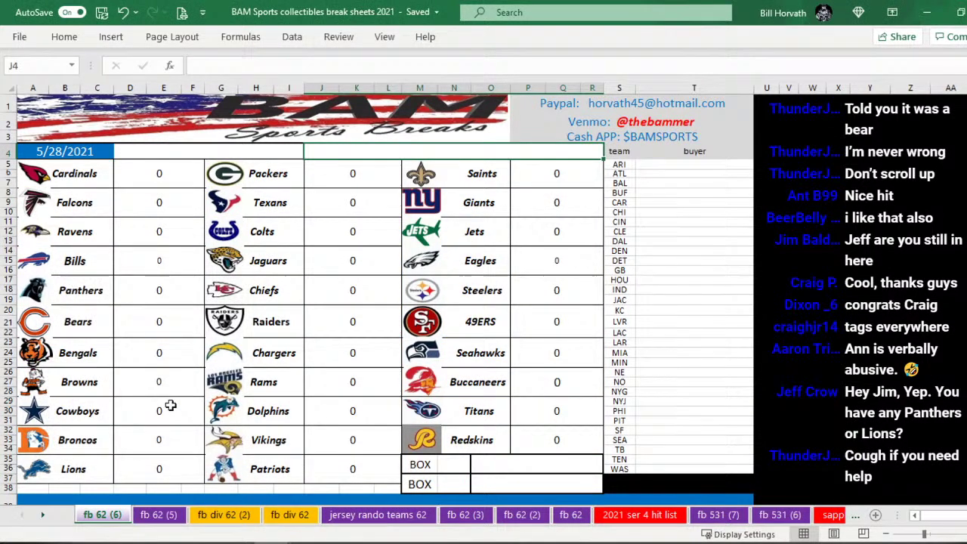
left_click(156, 517)
left_click_drag(157, 518, 330, 521)
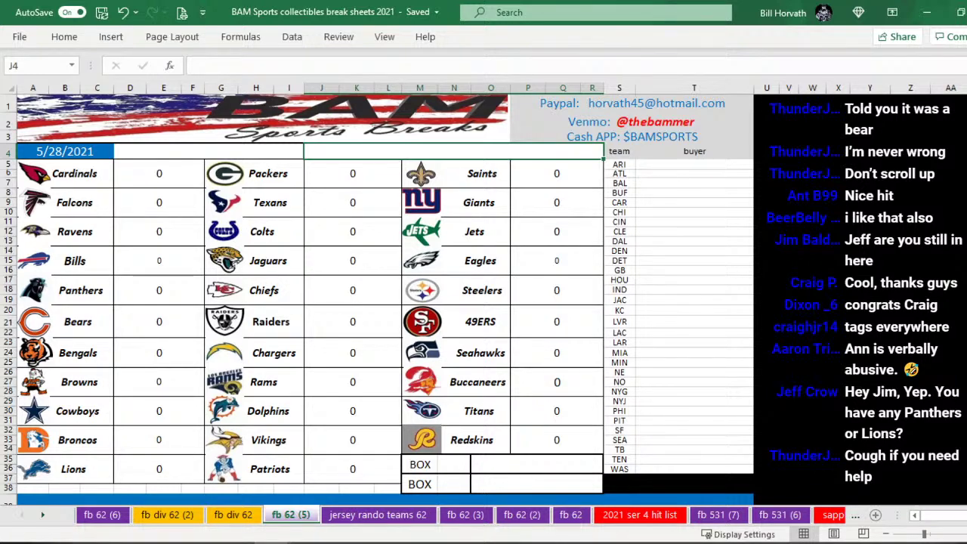
Copy the title '2 box random teams 36 per spot' from fb 62 (3) into J4.
left_click(465, 514)
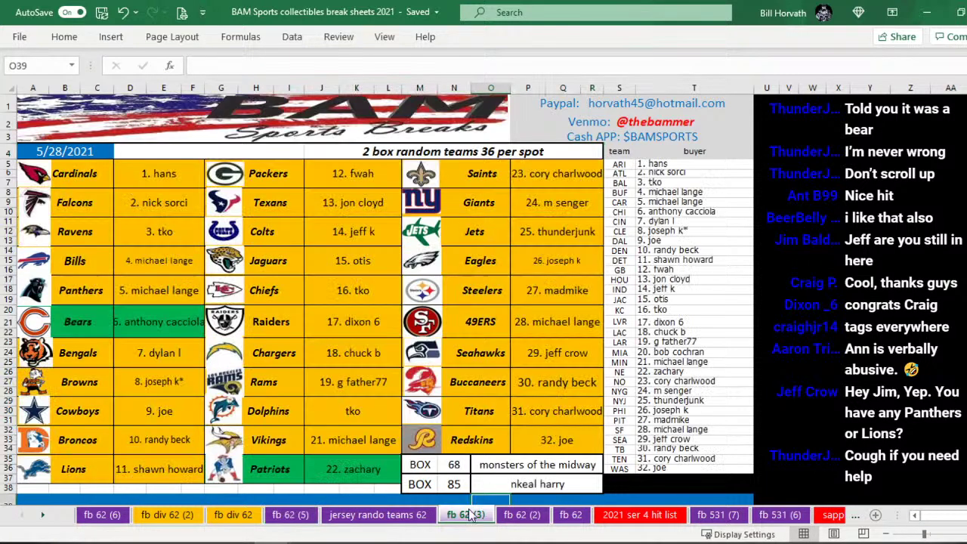
right_click(471, 156)
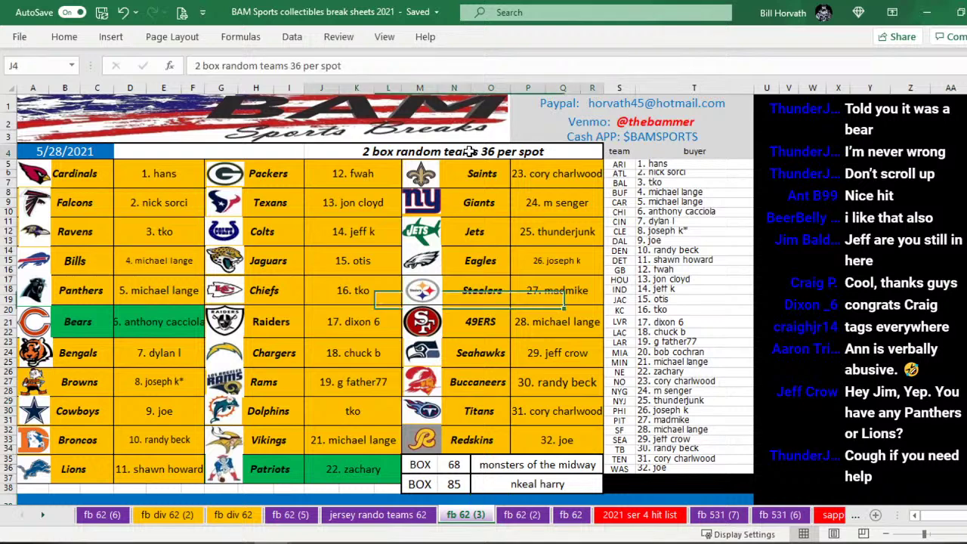
left_click(504, 131)
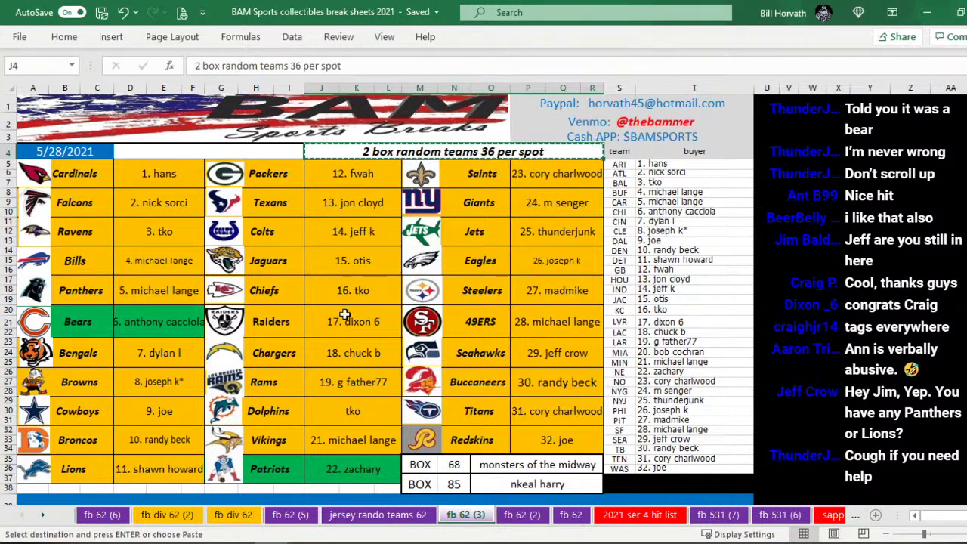
left_click(290, 514)
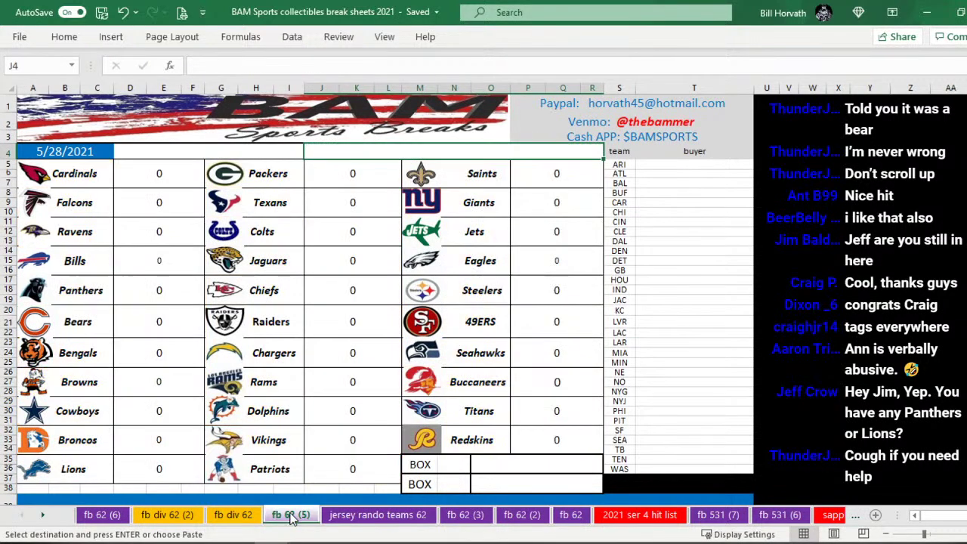
right_click(437, 149)
left_click(474, 136)
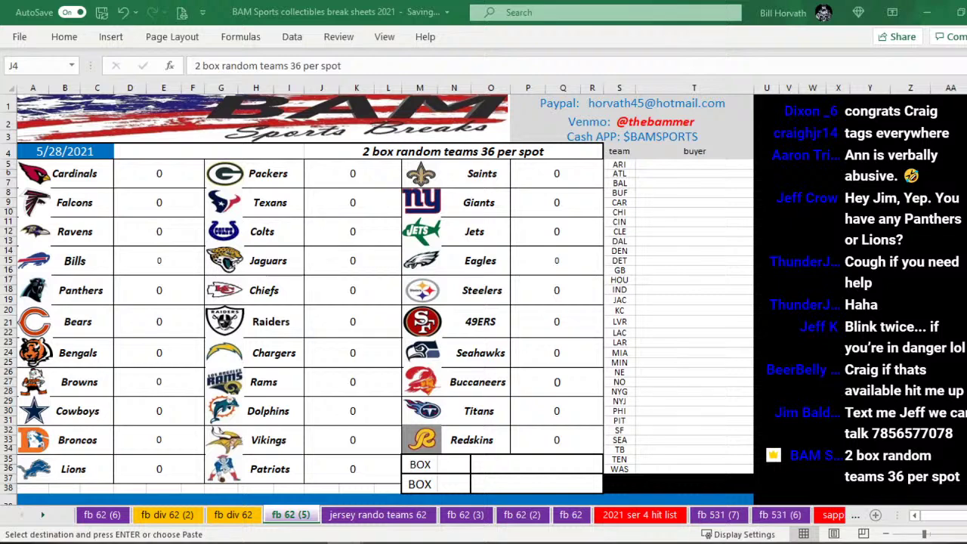
Place Excel beside the live chat and enter the ARI, ATL, BAL, BUF and CAR buyers in column T.
key("alt+Tab")
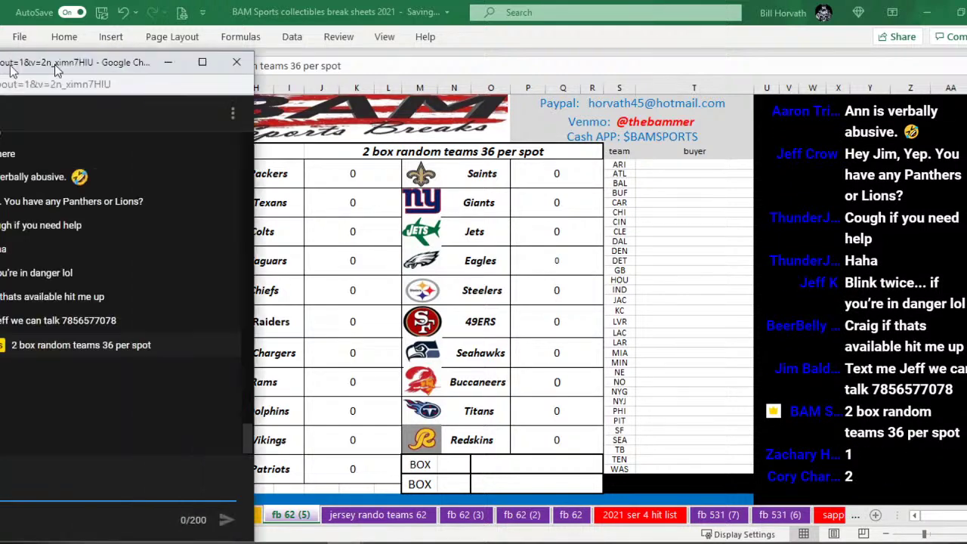
left_click_drag(77, 55, 782, 54)
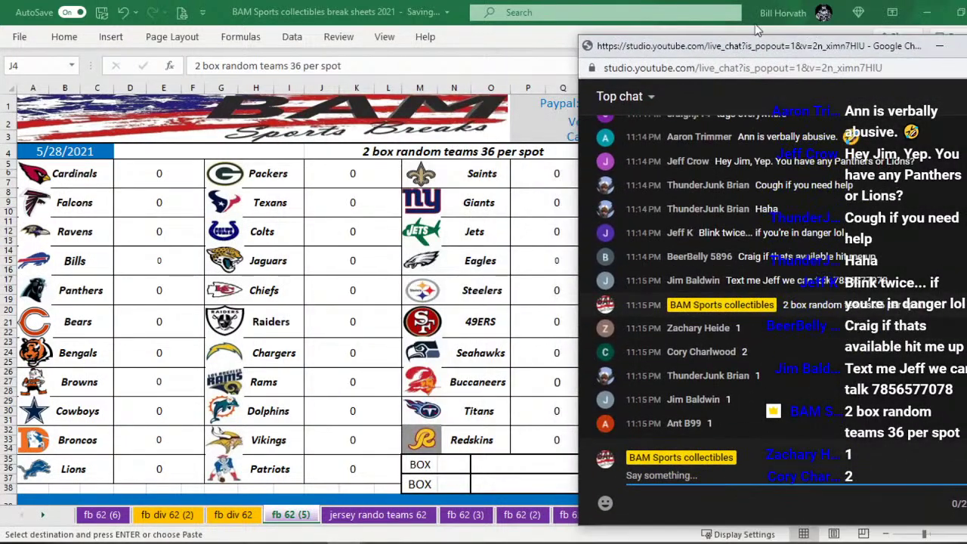
left_click_drag(785, 17, 320, 31)
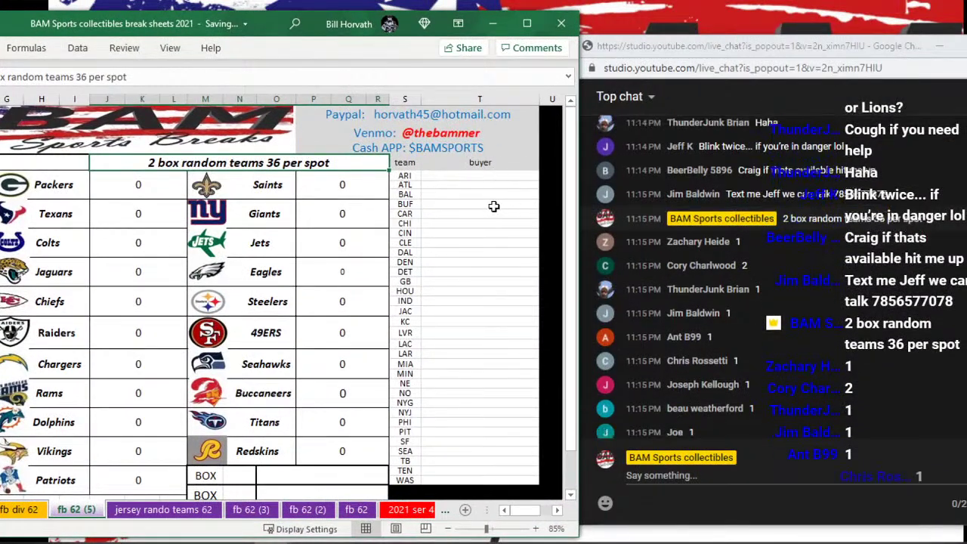
left_click(447, 175)
type("zac")
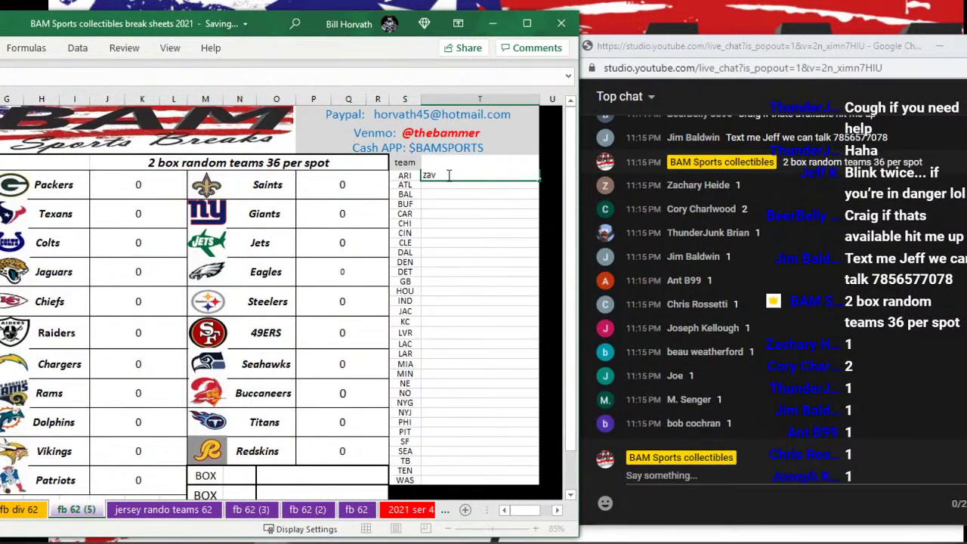
type("haryt")
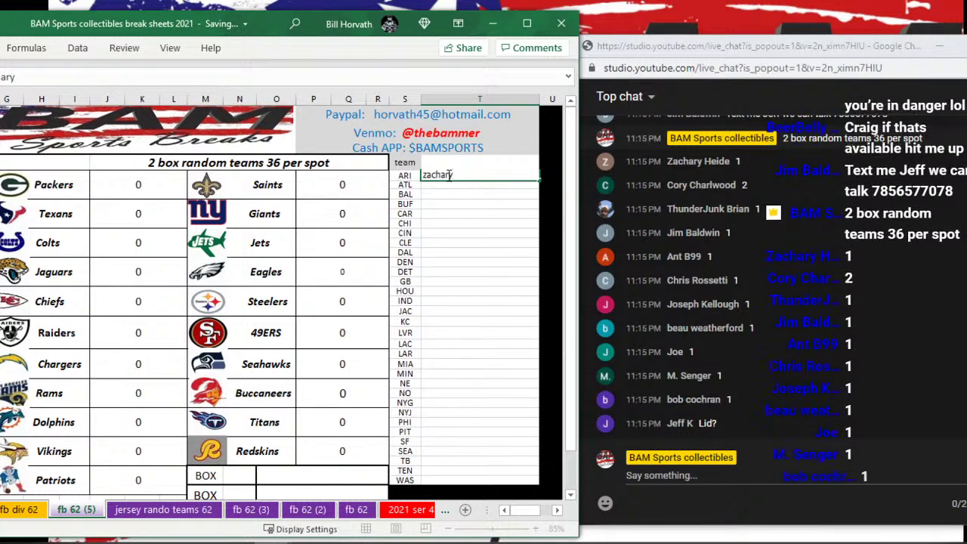
key("Return")
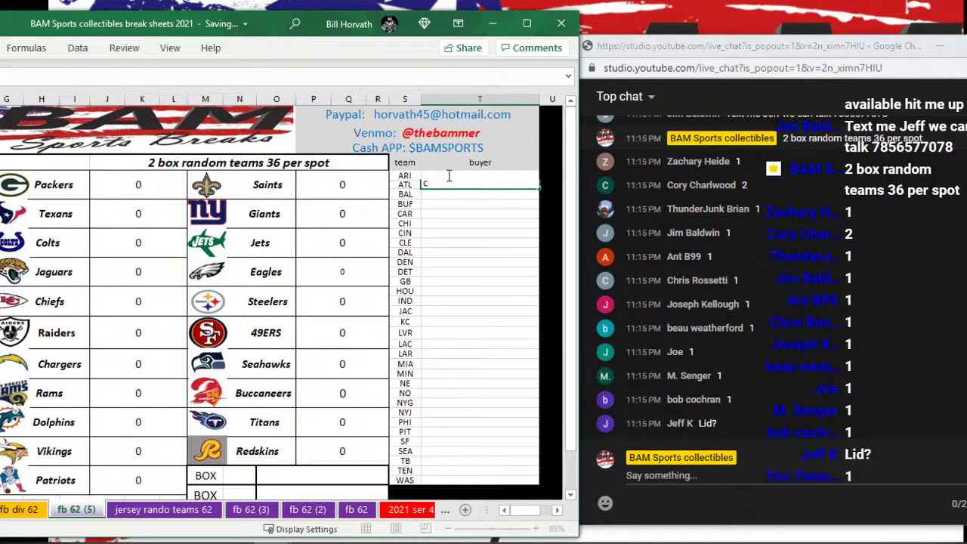
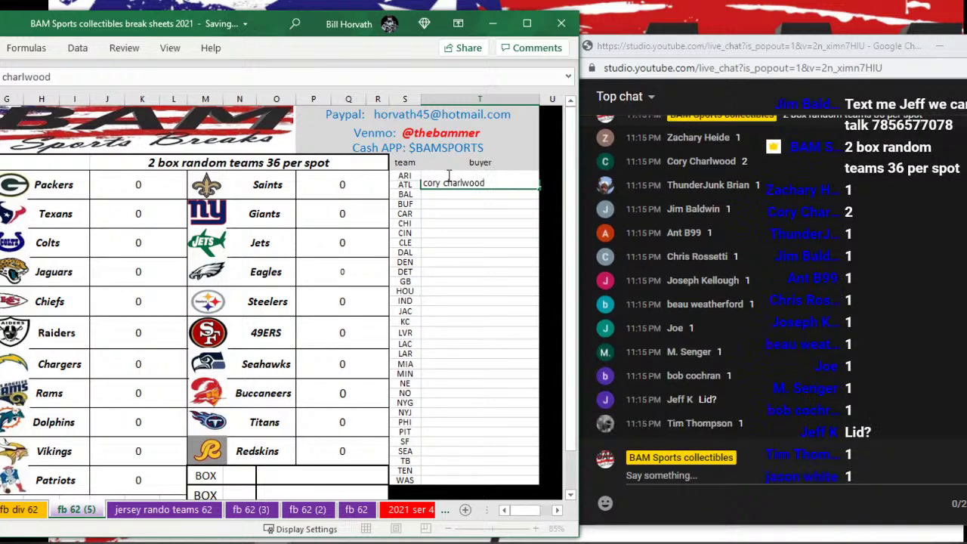
key("Return")
type("c")
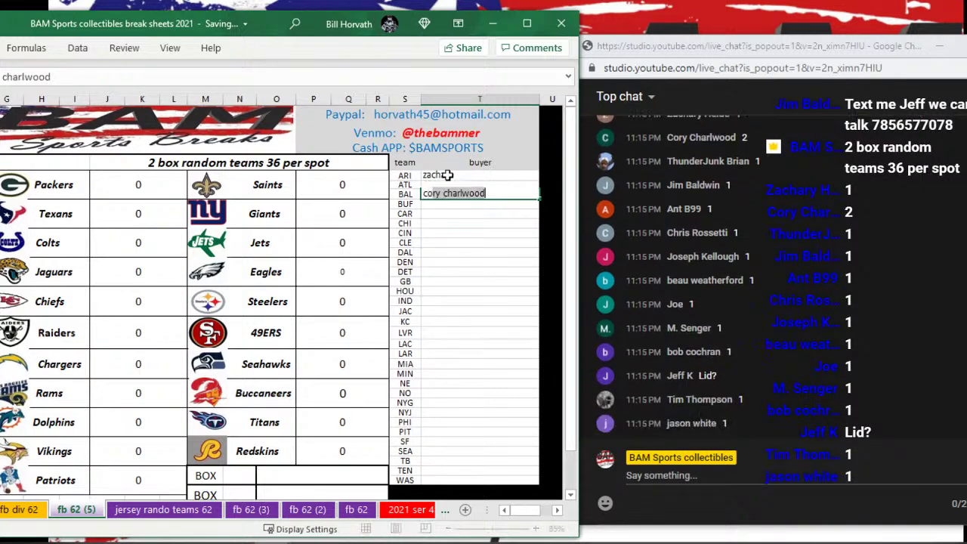
key("Return")
type("thun")
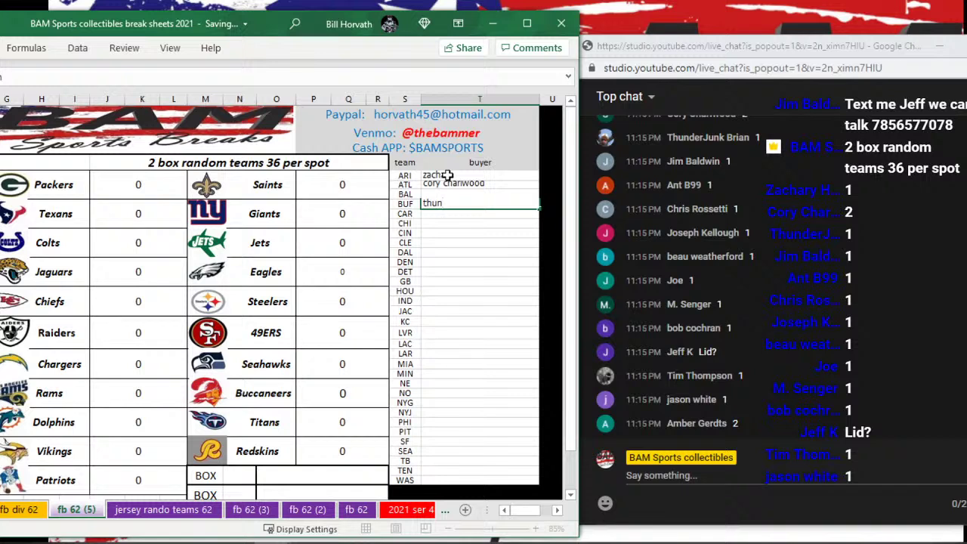
type("derjunk")
key("Return")
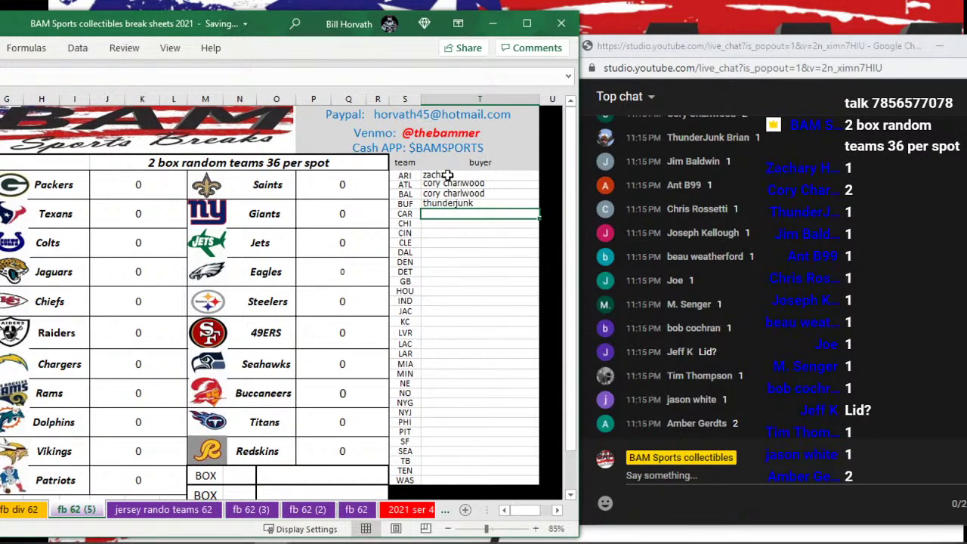
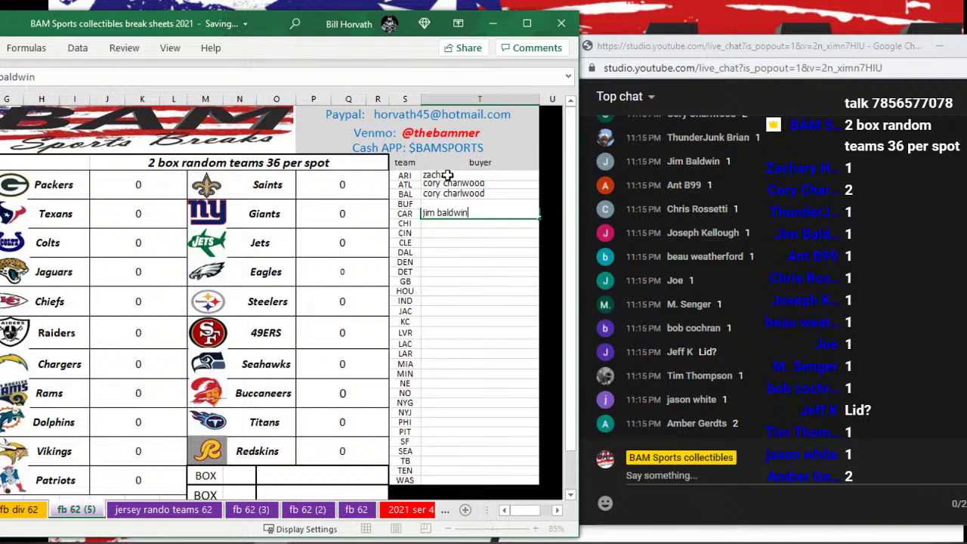
key("Return")
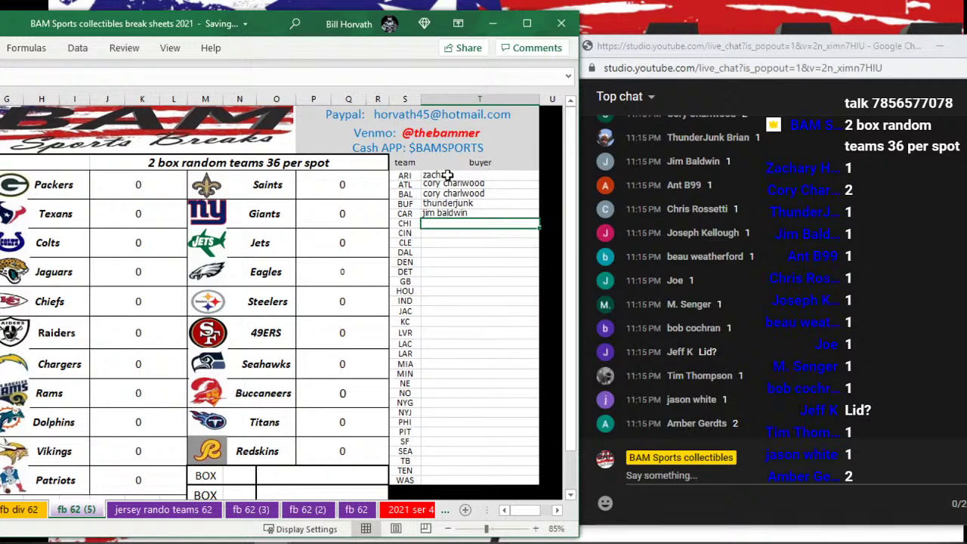
Enter the buyers for CHI, CIN, CLE, DAL, DEN, DET and GB.
type("an")
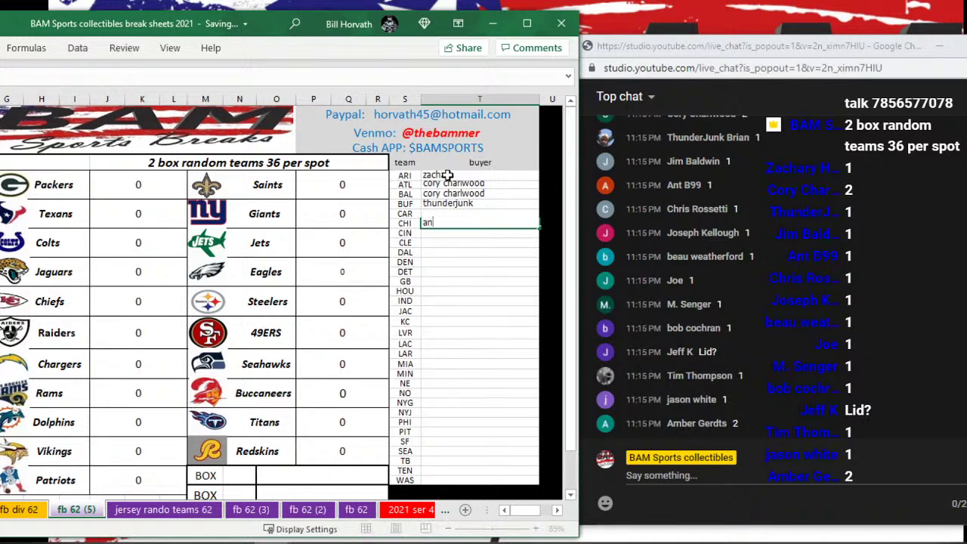
type("t b99")
key("Return")
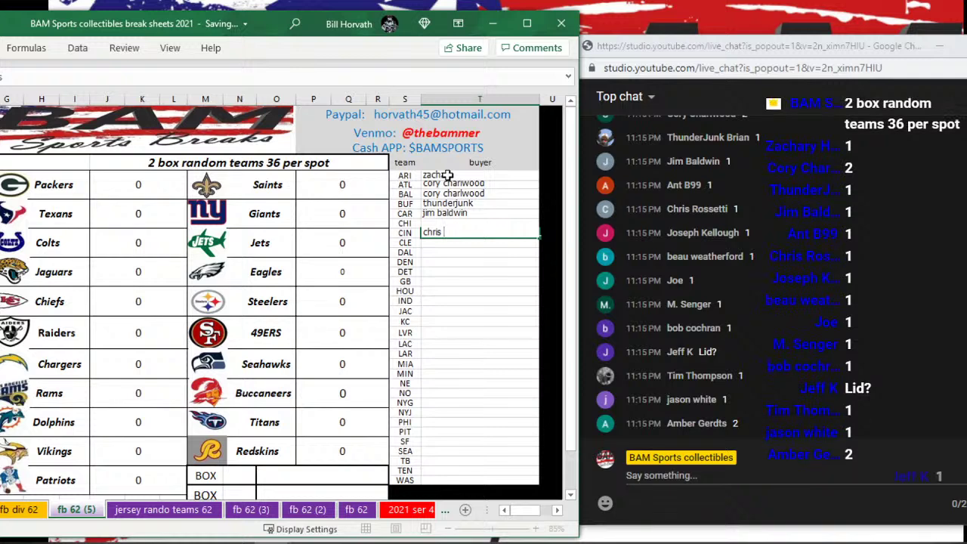
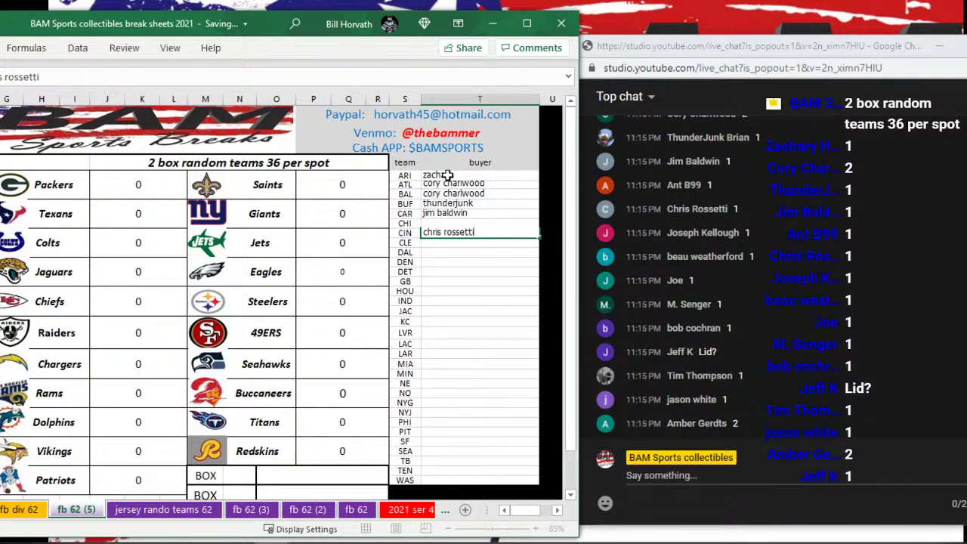
key("Return")
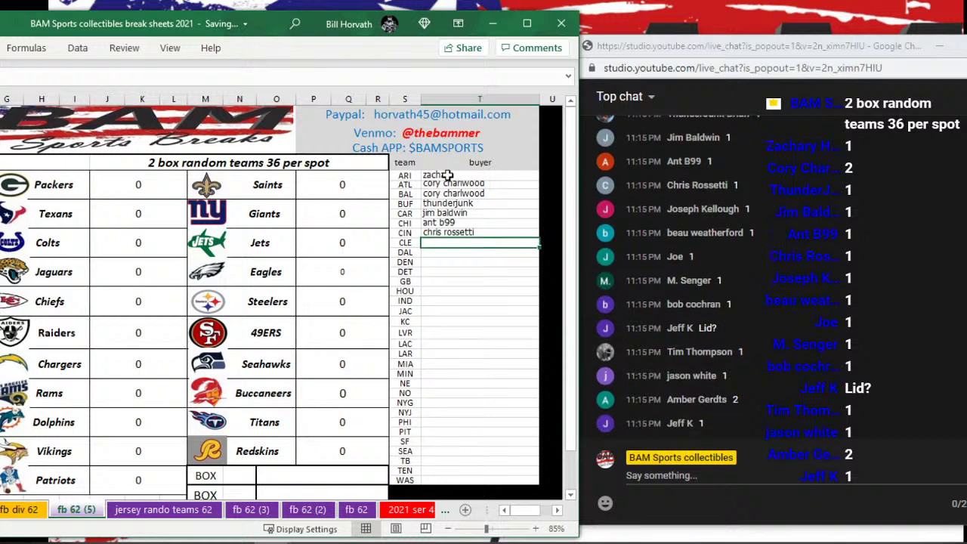
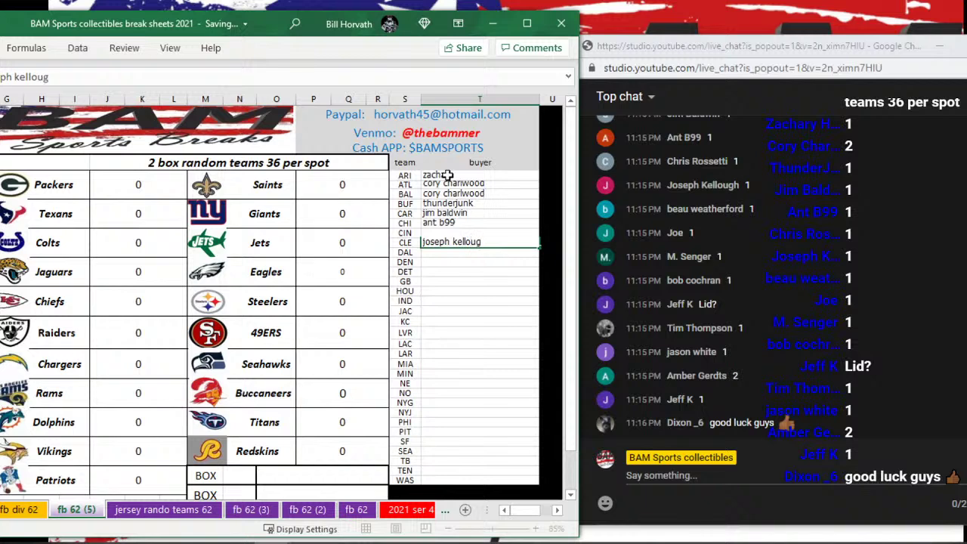
key("Return")
type("beau")
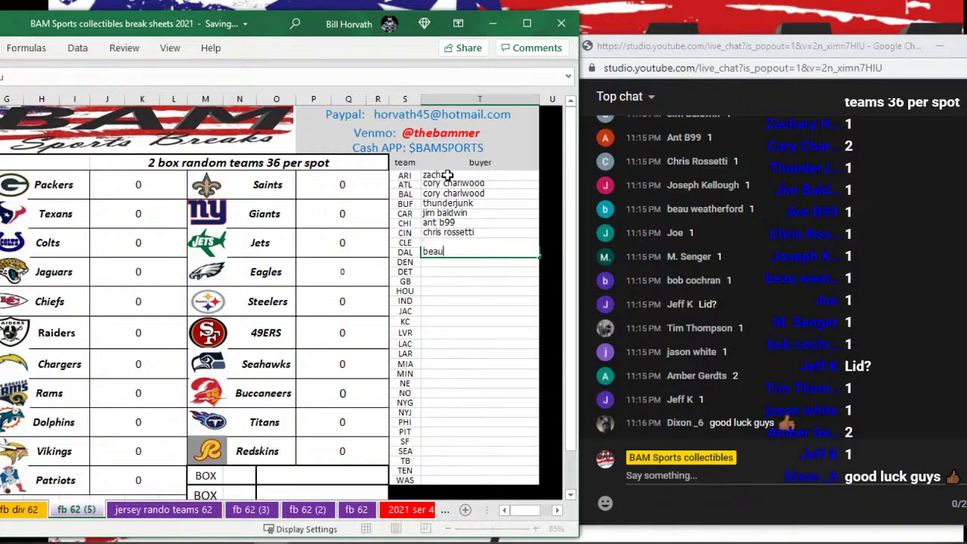
key("Escape")
key("Down")
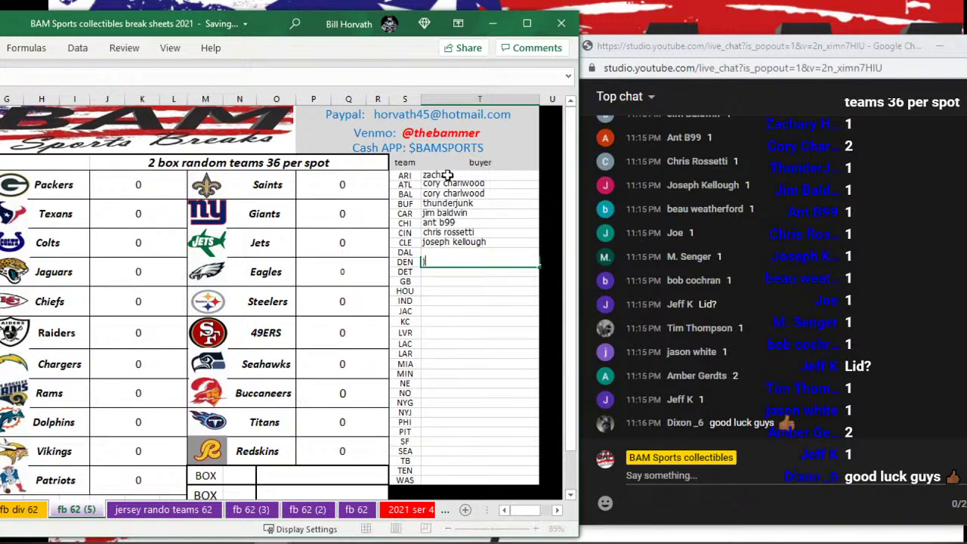
type("joe")
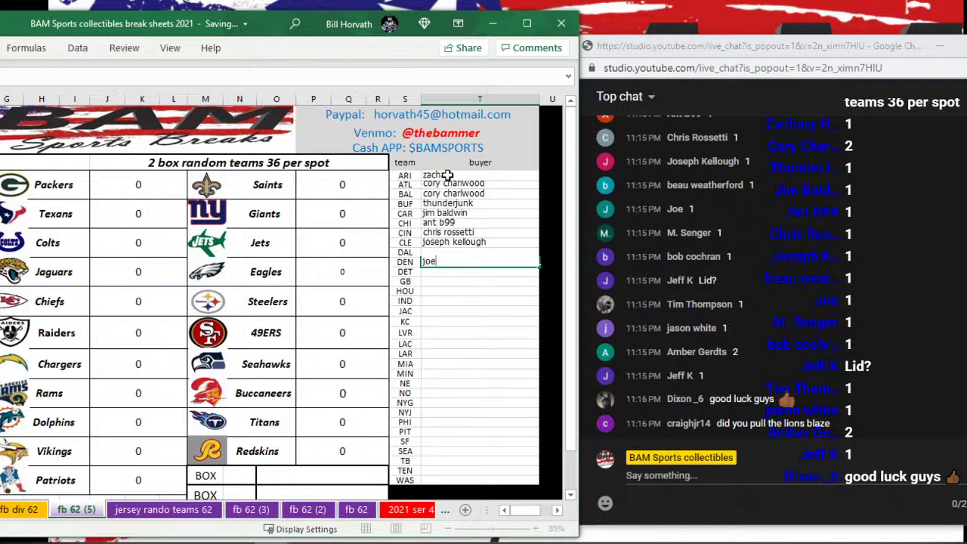
key("Escape")
key("Down")
type("m seng")
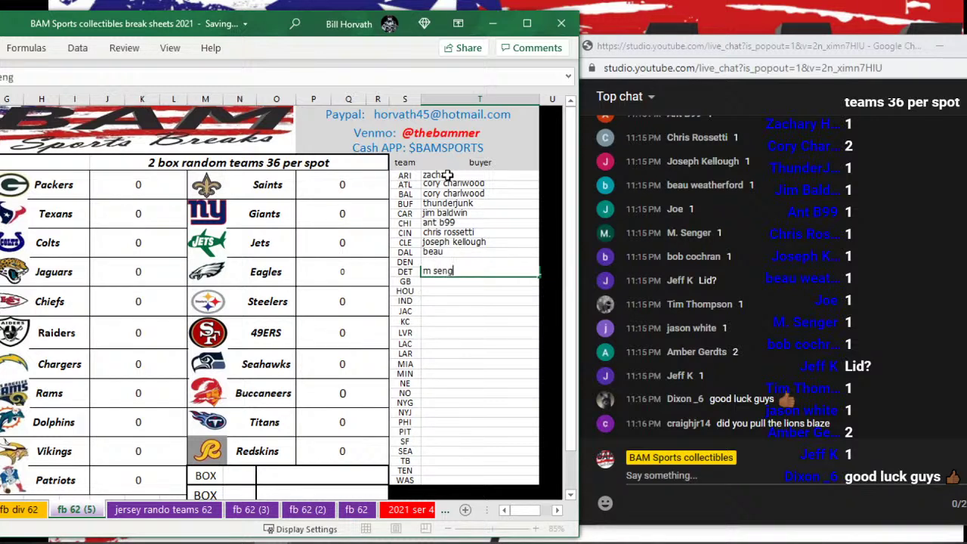
type("er")
key("Return")
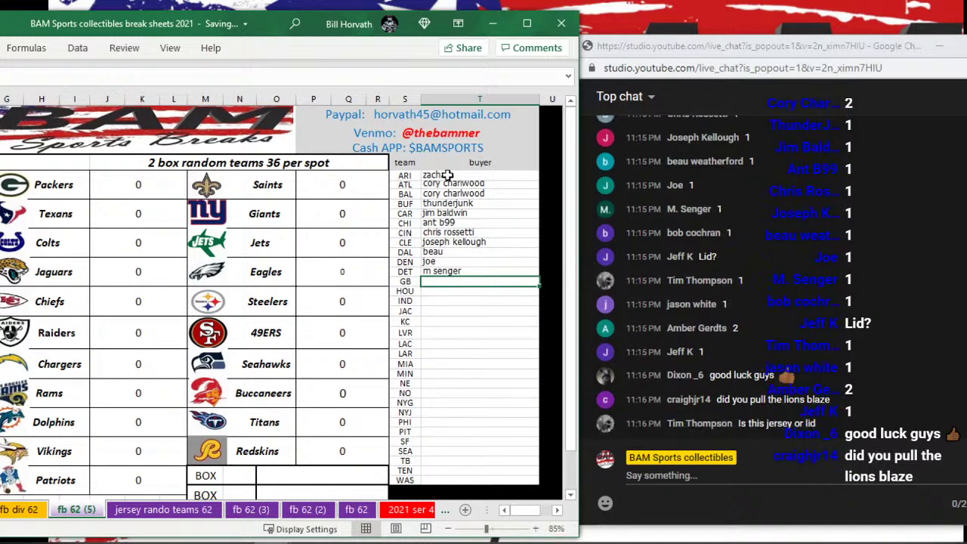
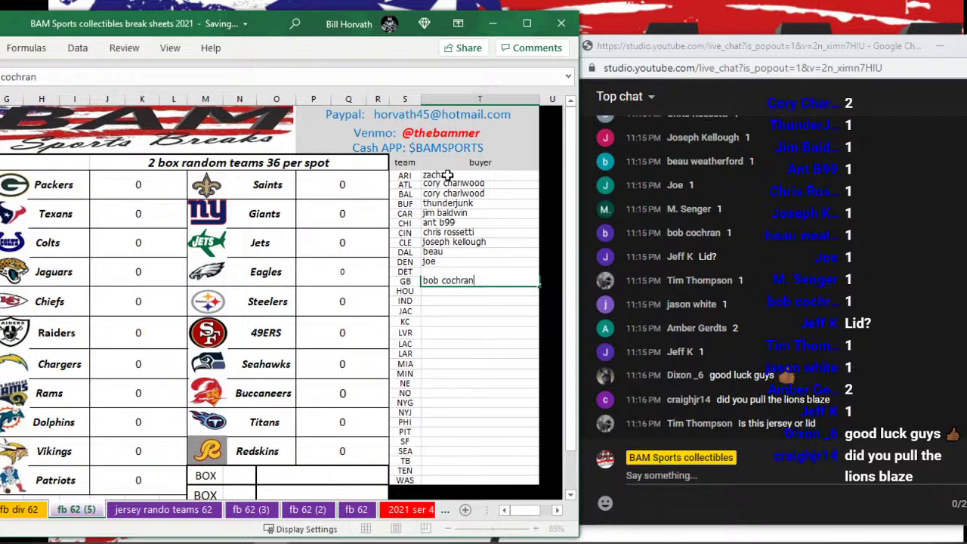
key("Return")
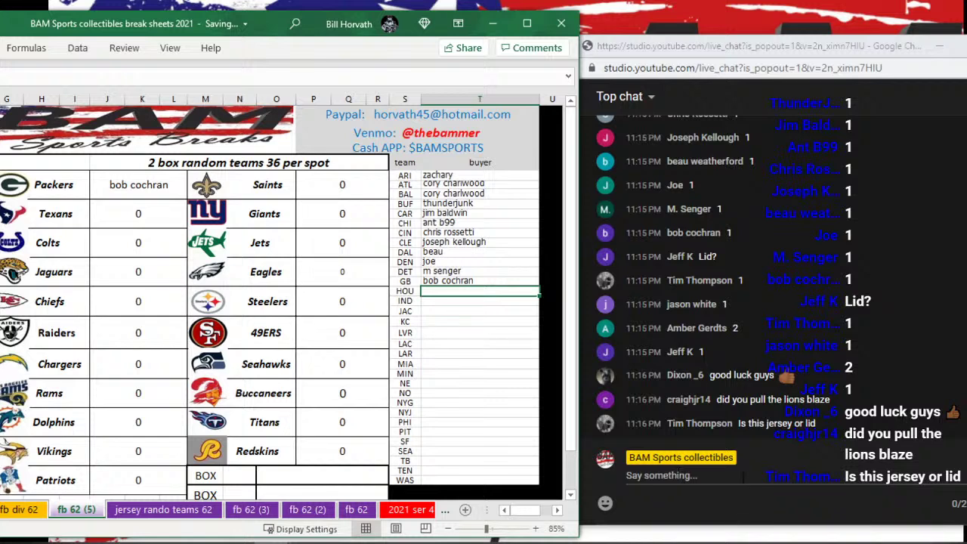
Fill the GB buyer cell green.
left_click(661, 475)
left_click(451, 291)
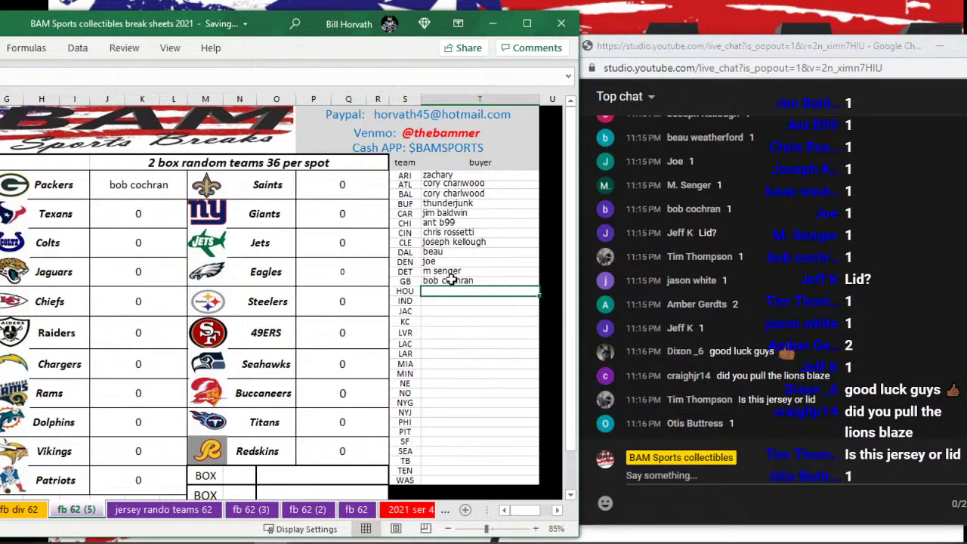
left_click(448, 280)
right_click(437, 280)
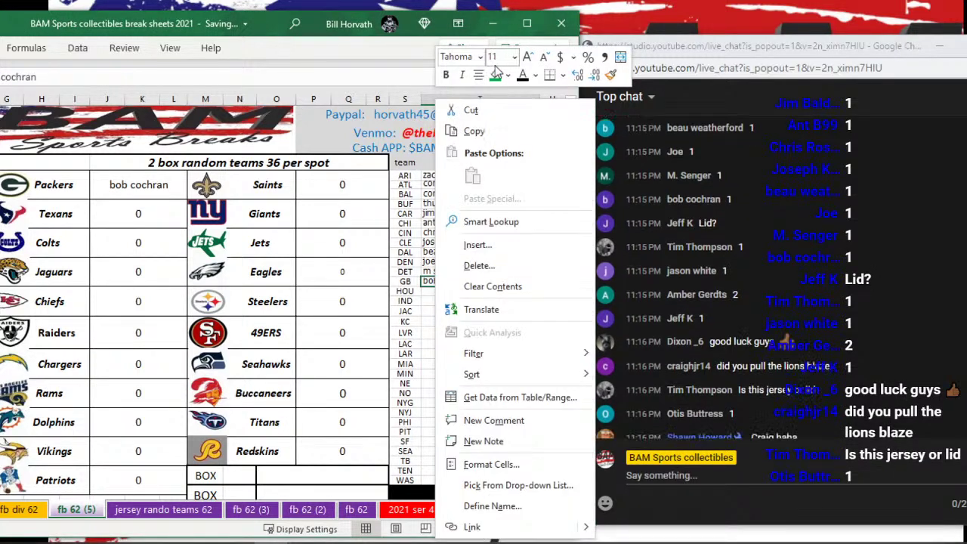
left_click(495, 75)
Enter the buyers for HOU, IND, JAC, KC, LVR, LAC and LAR, then close the live chat popout.
key("Return")
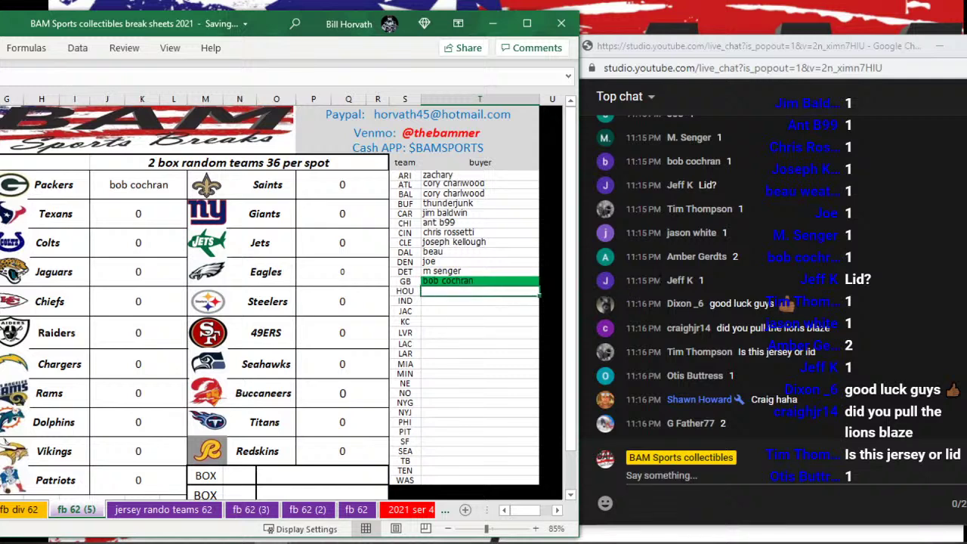
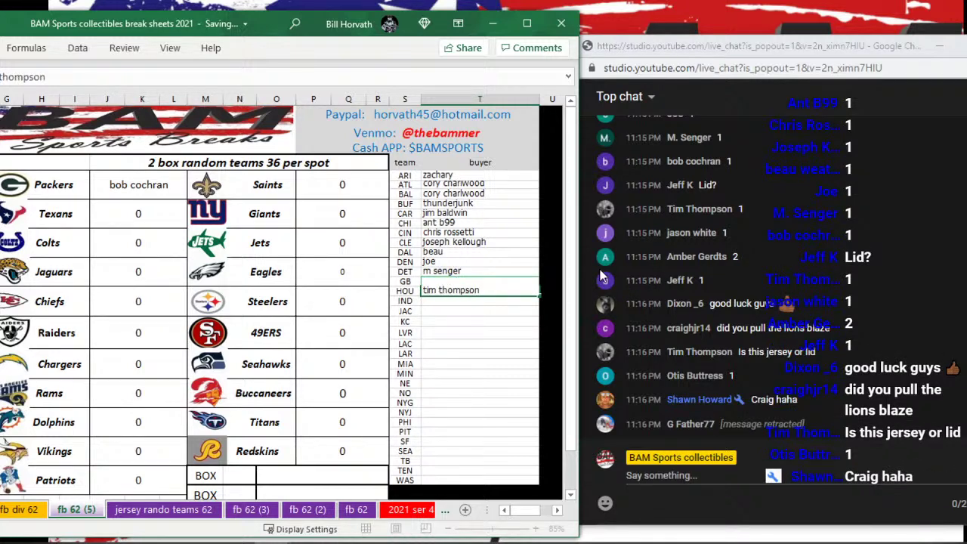
key("Return")
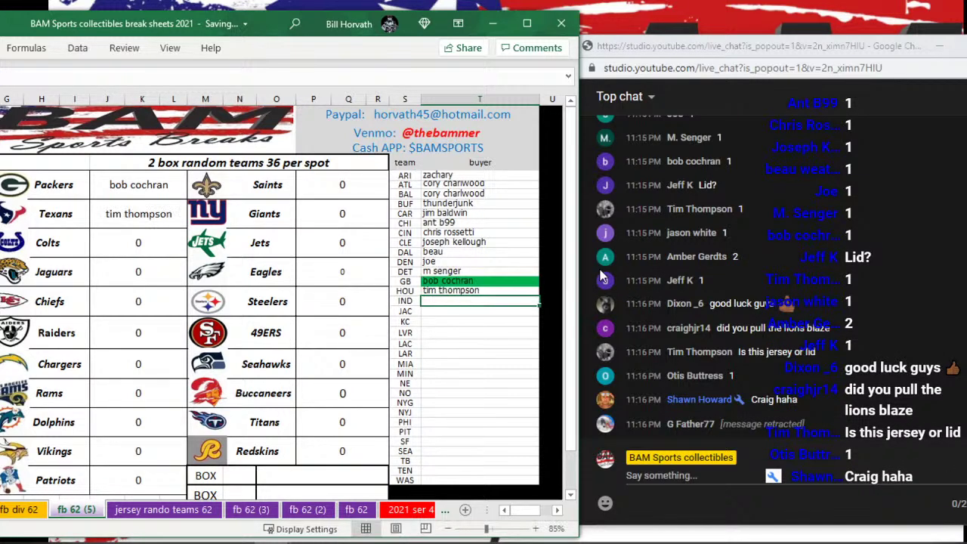
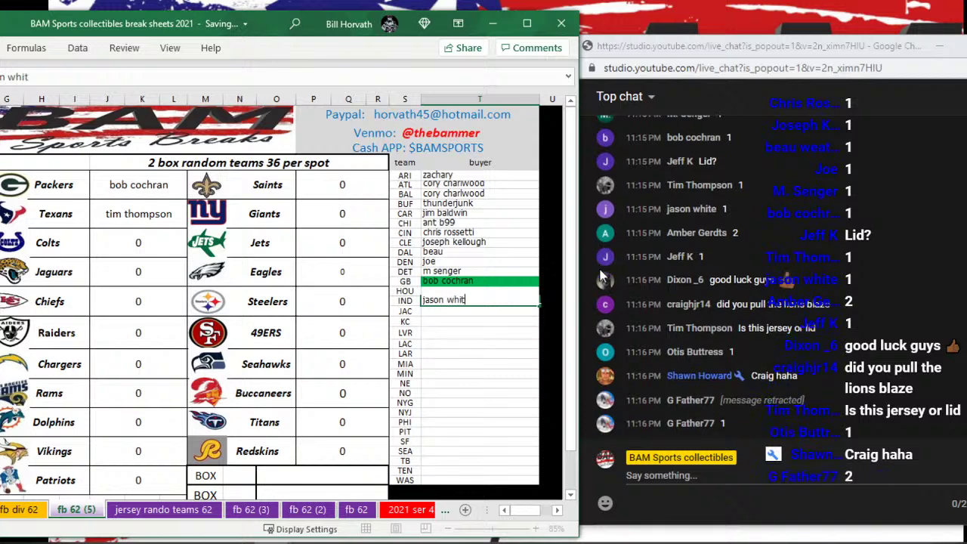
key("Return")
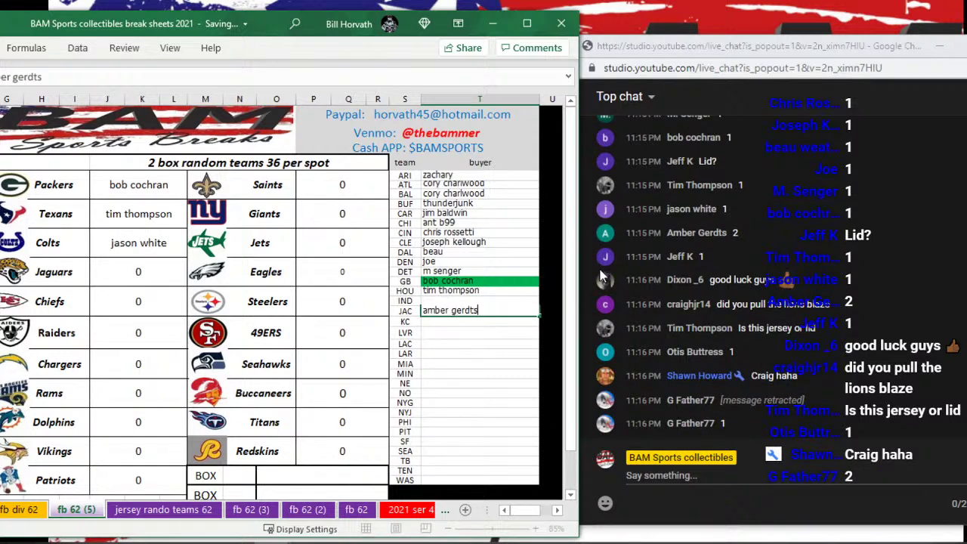
key("Return")
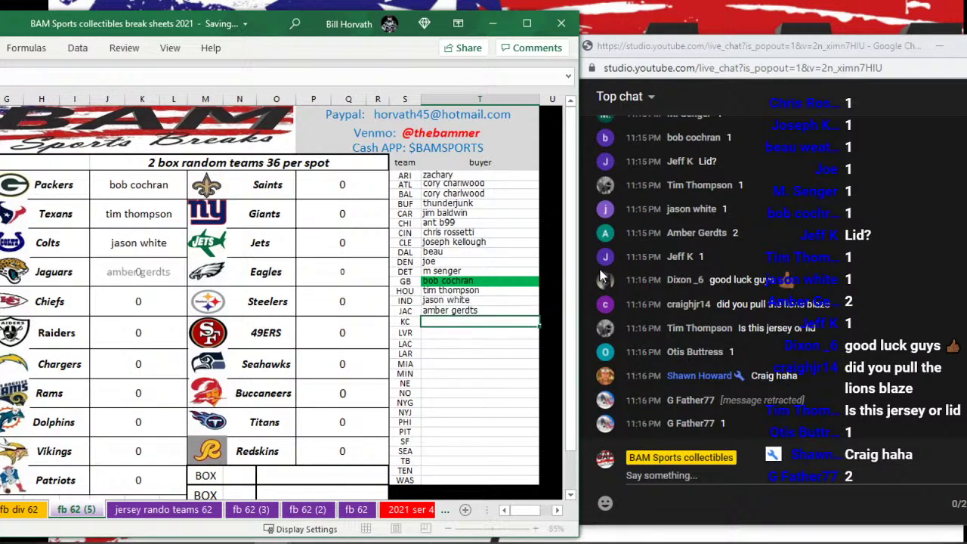
key("Return")
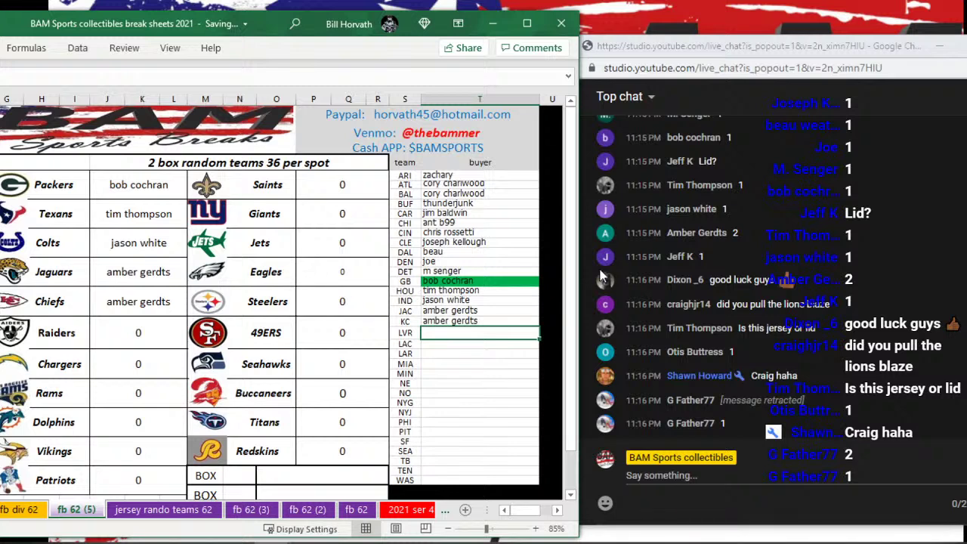
type("jeff k")
key("Return")
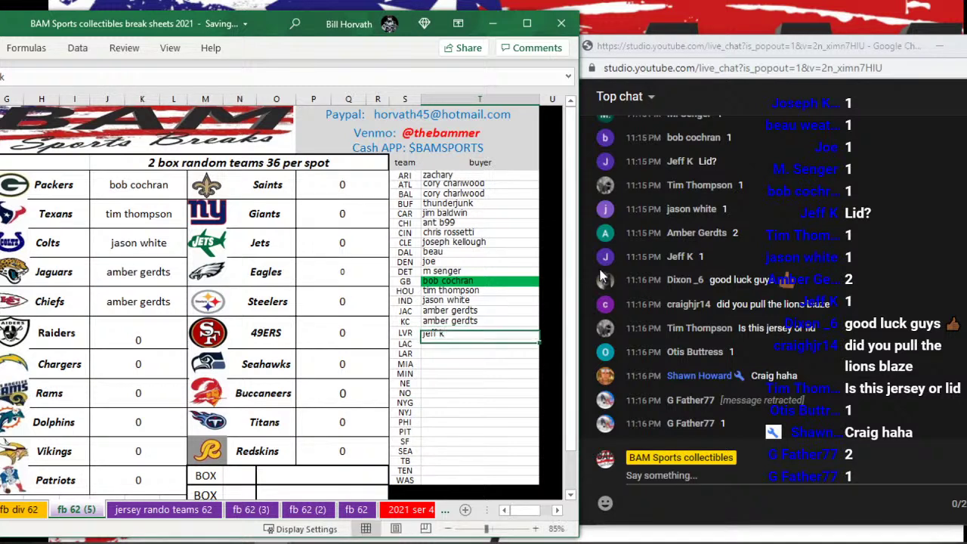
type("ot")
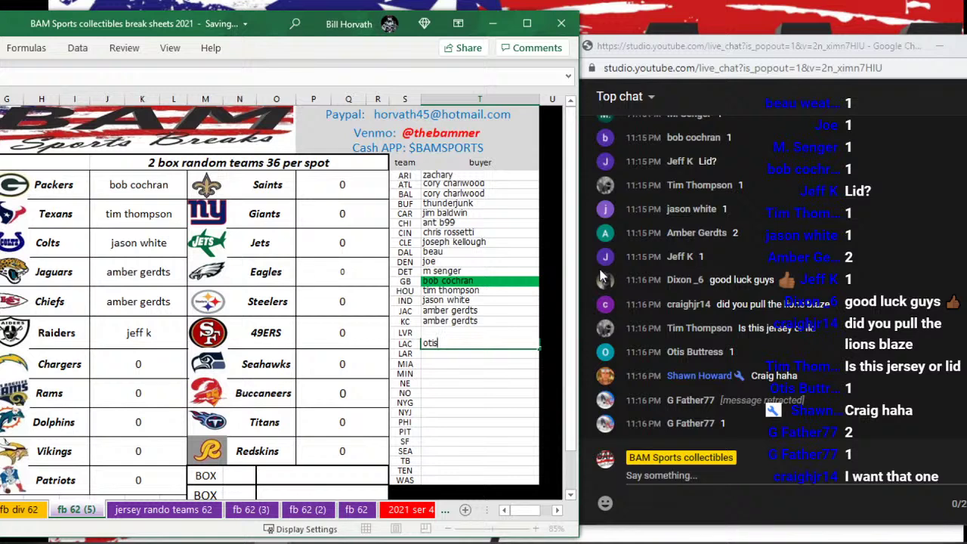
type("is")
key("Return")
type("g fath")
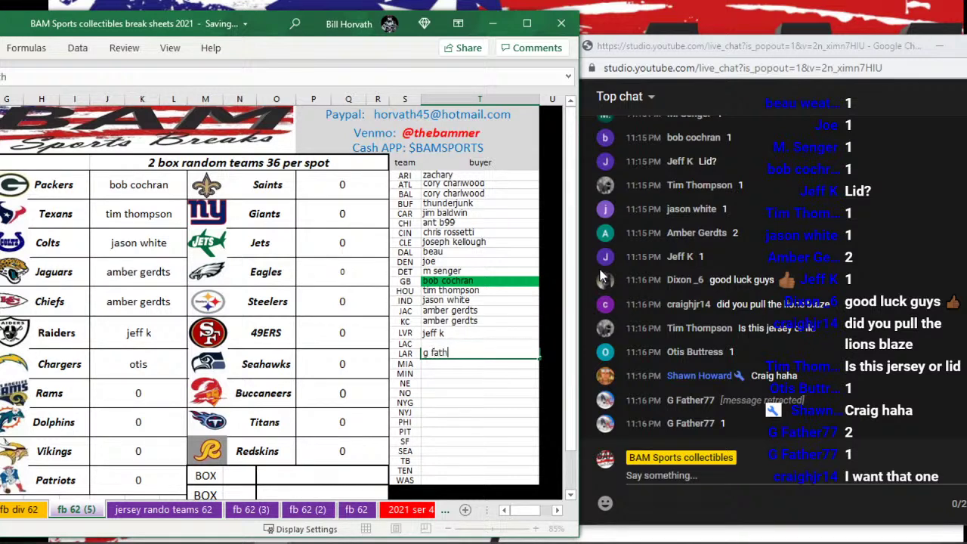
type("er77")
key("Return")
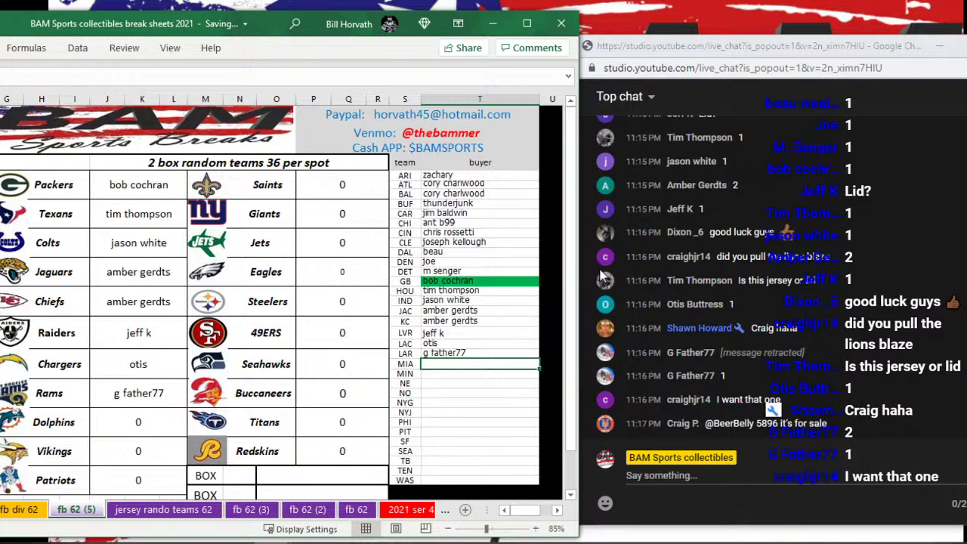
left_click(853, 14)
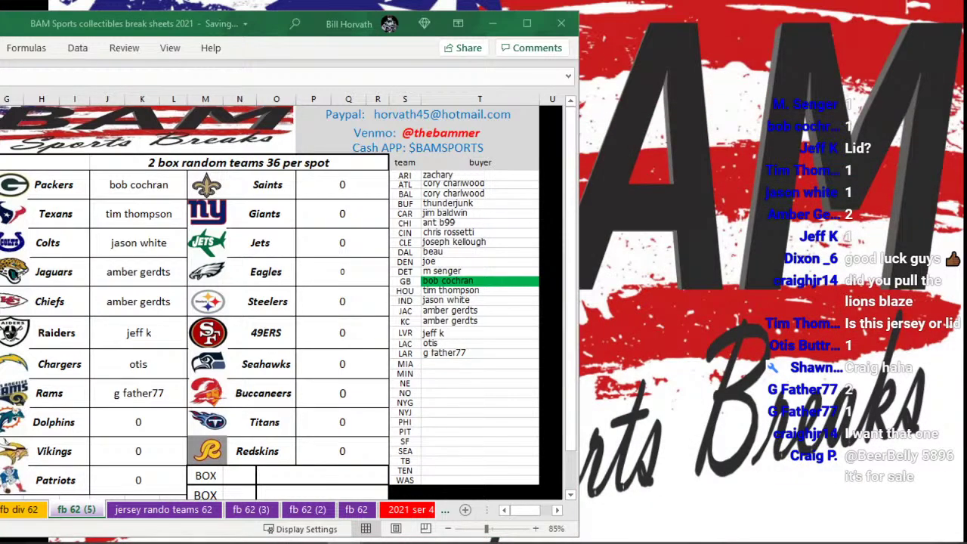
Maximize the Excel window to show the whole board and select buyer cell T24.
left_click(526, 23)
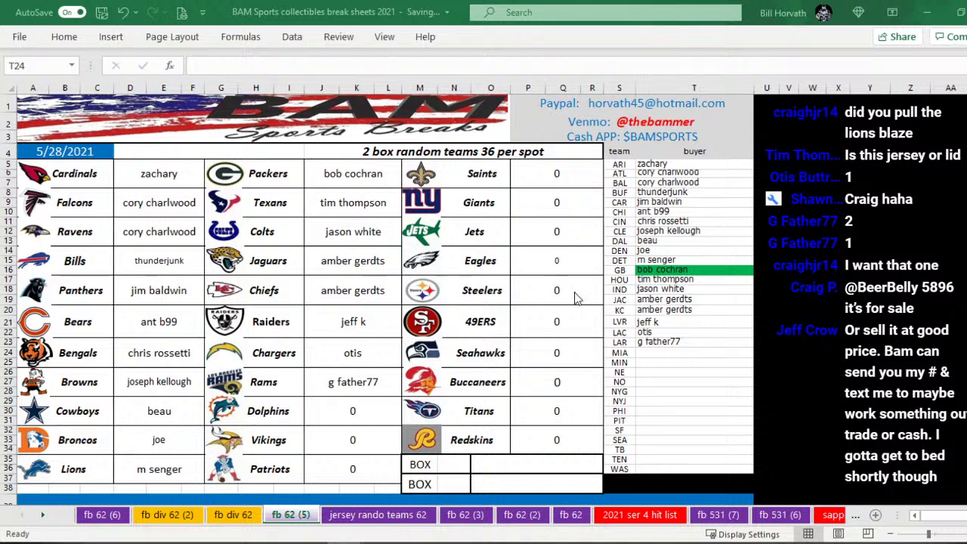
left_click(663, 353)
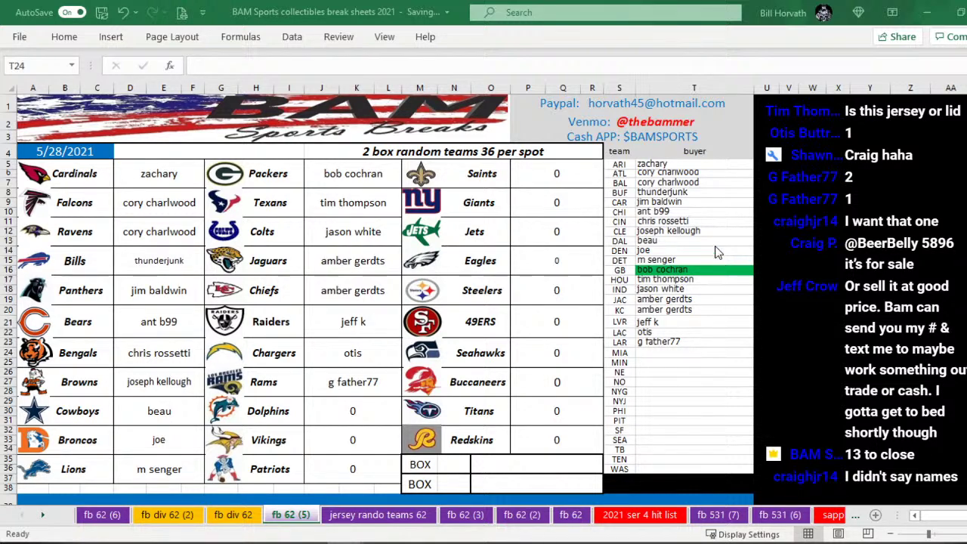
Fill buyer cells T6:T7, T22 and T18 green.
left_click_drag(683, 173, 687, 182)
right_click(687, 182)
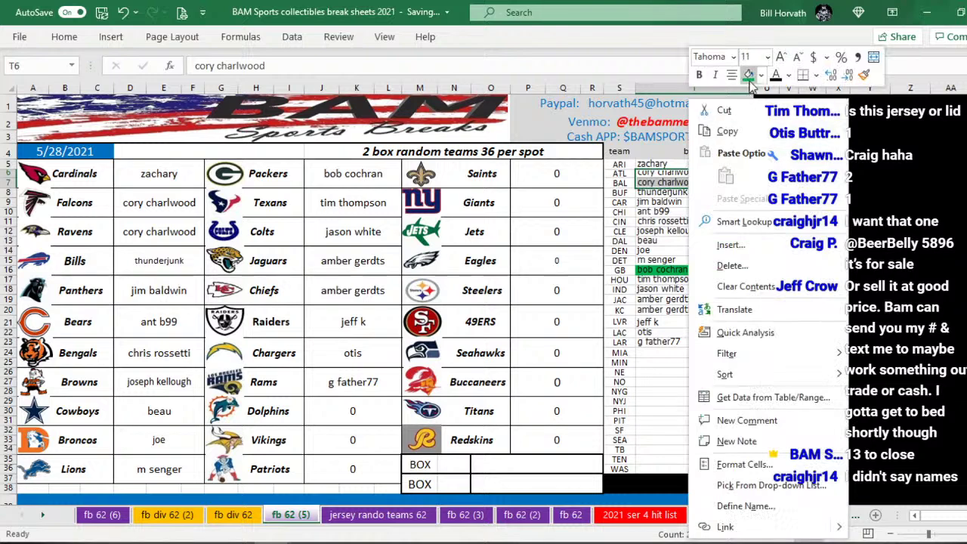
left_click(748, 74)
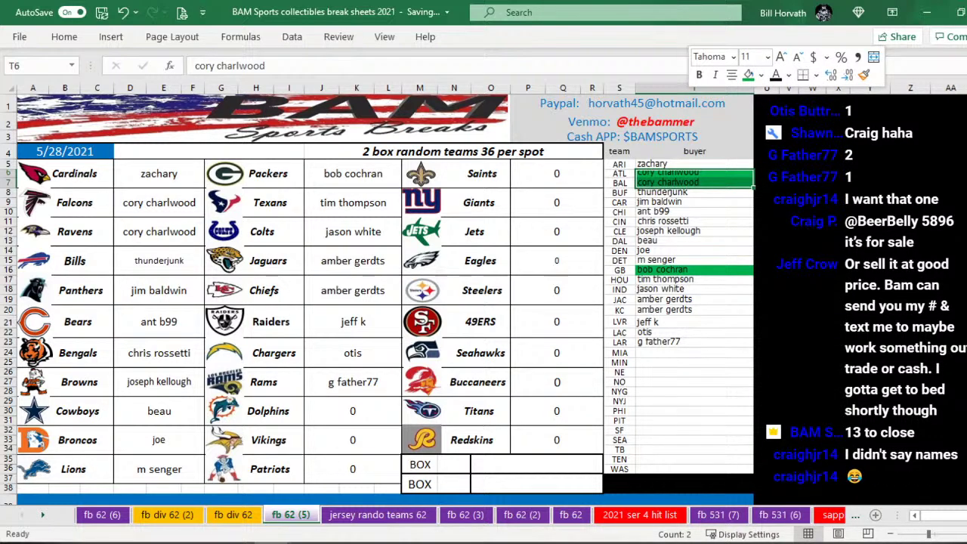
left_click(660, 269)
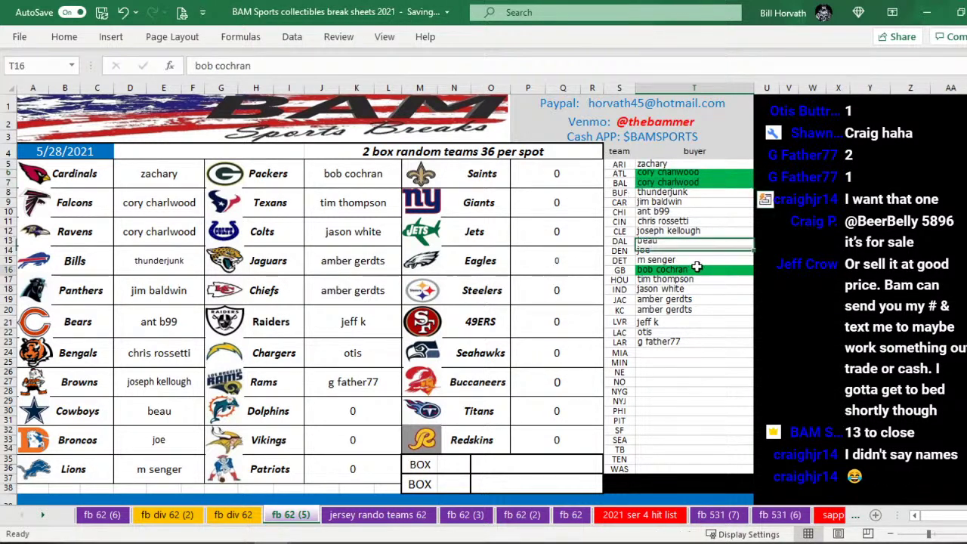
left_click(655, 330)
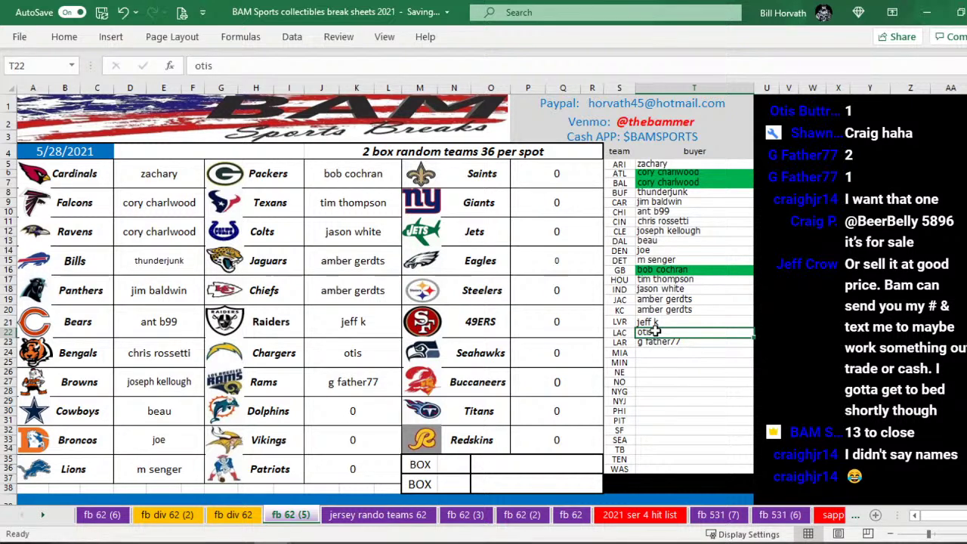
right_click(656, 331)
left_click(717, 77)
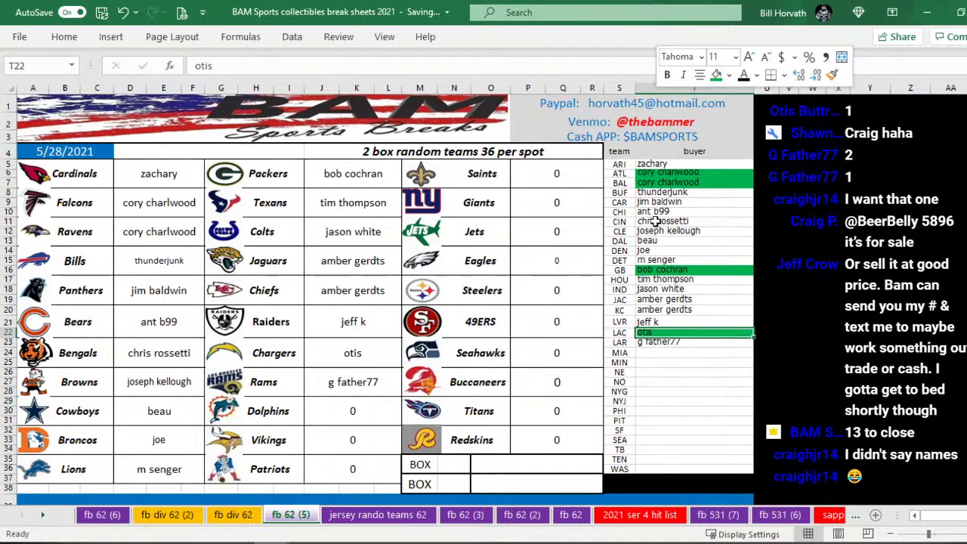
left_click(672, 289)
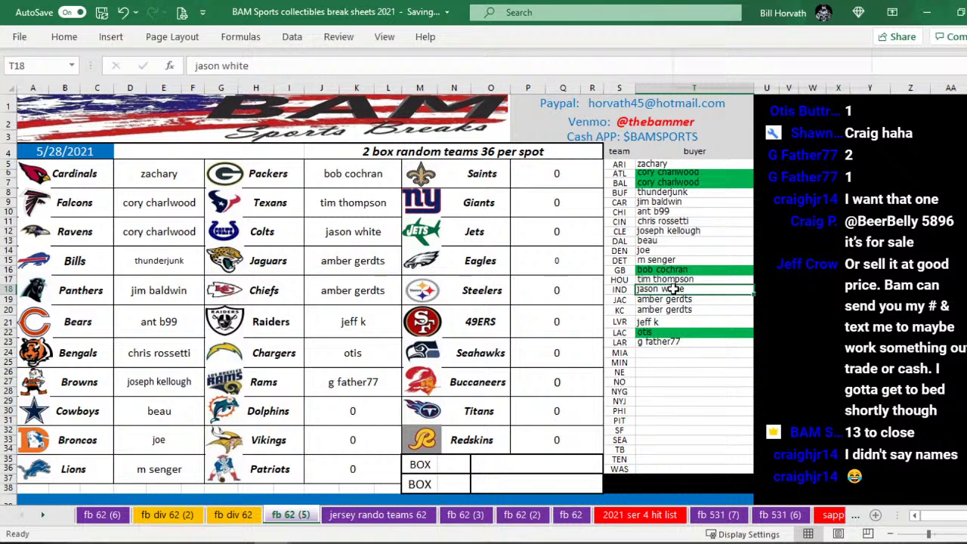
right_click(672, 289)
left_click(733, 78)
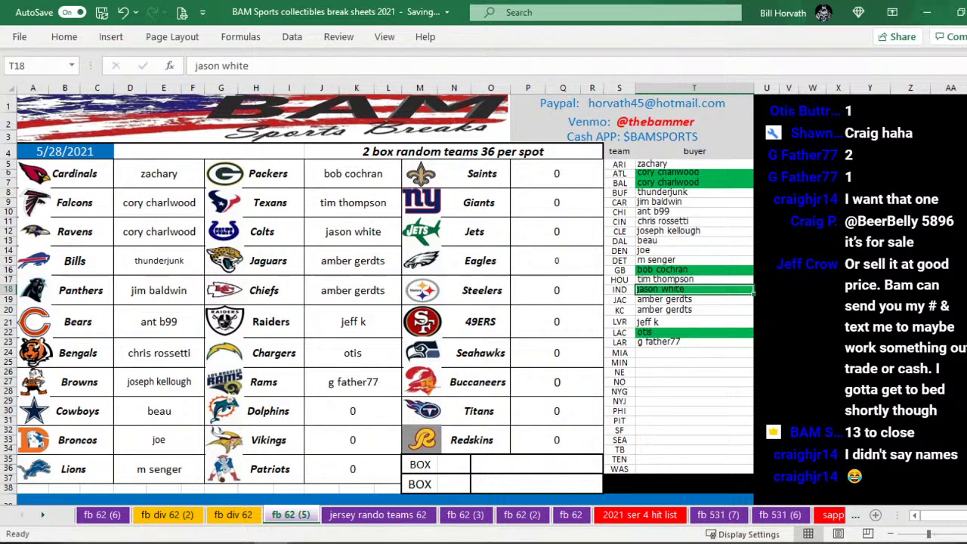
Fill buyer cells T9, T15 and T10 green, then select the empty MIA cell T24.
left_click(707, 231)
right_click(691, 204)
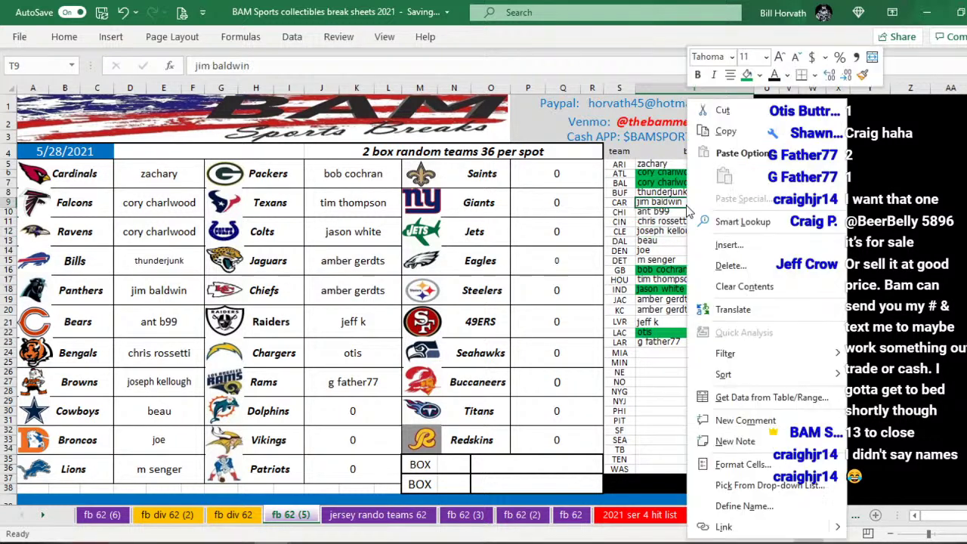
left_click(746, 75)
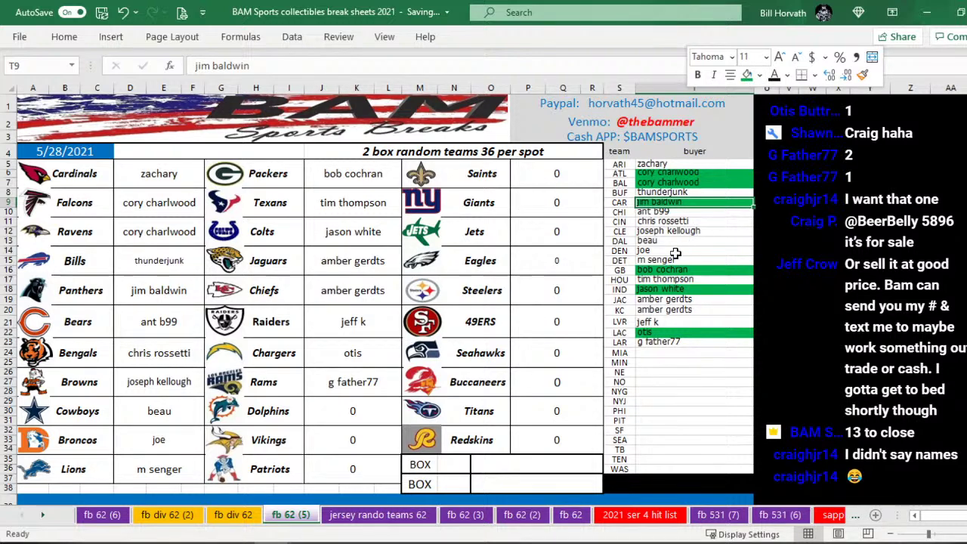
right_click(674, 260)
left_click(735, 75)
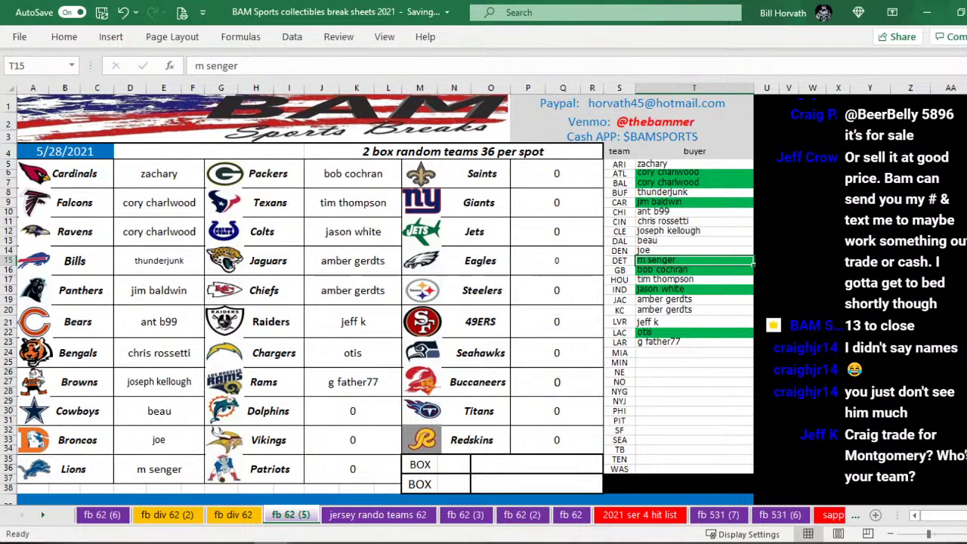
key("F4")
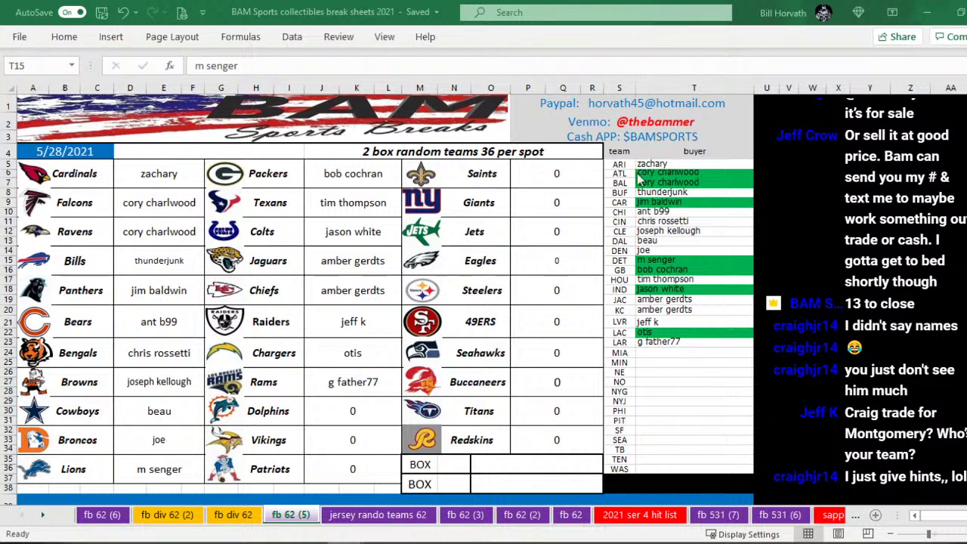
key("alt+Tab")
left_click(672, 212)
right_click(731, 212)
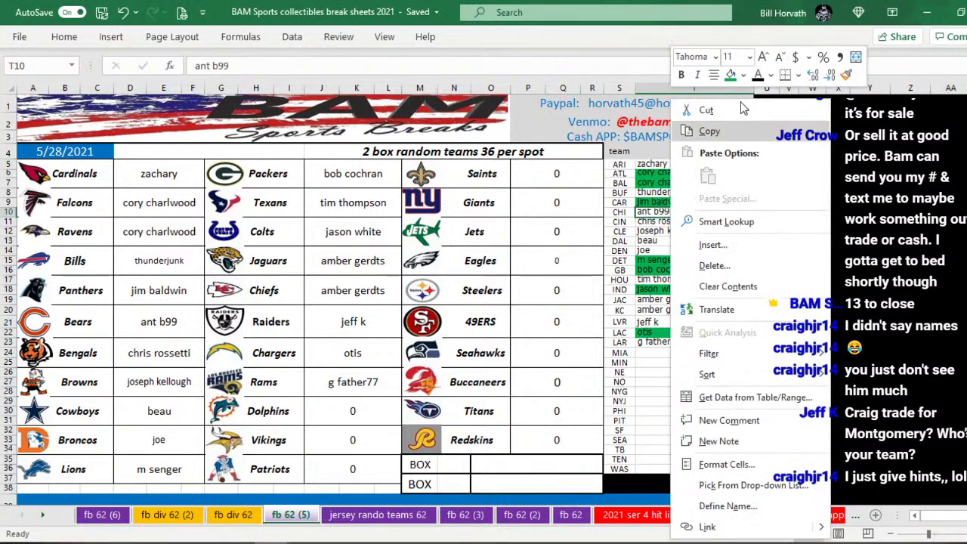
left_click(731, 76)
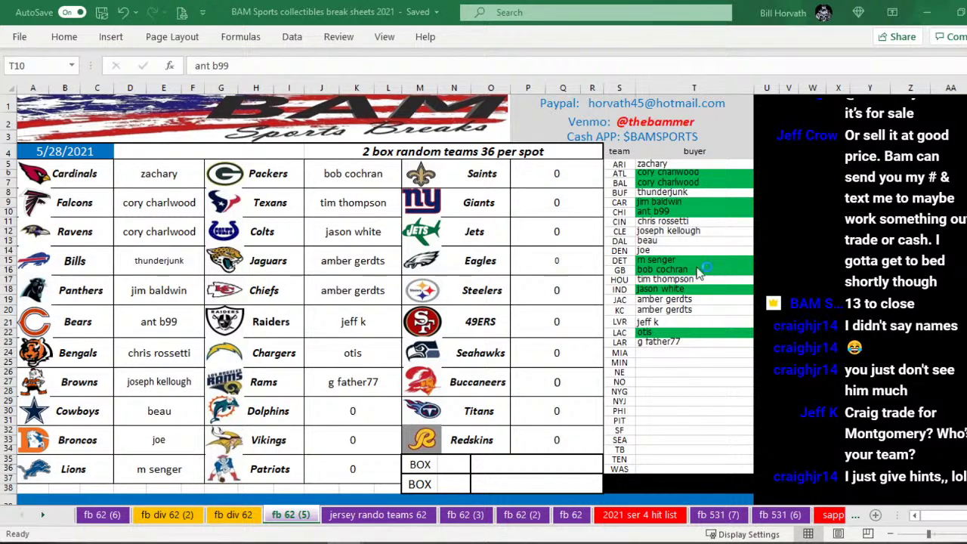
key("alt+Tab")
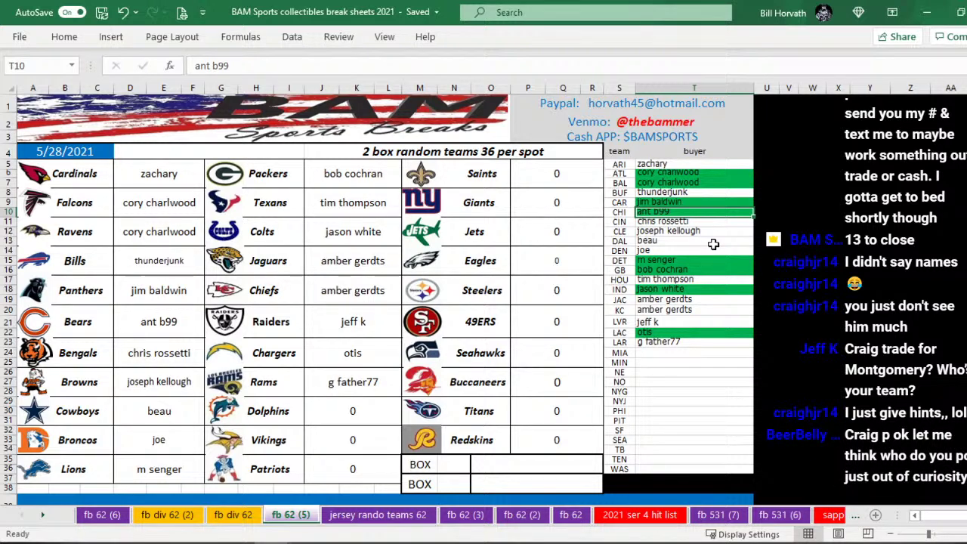
left_click(671, 352)
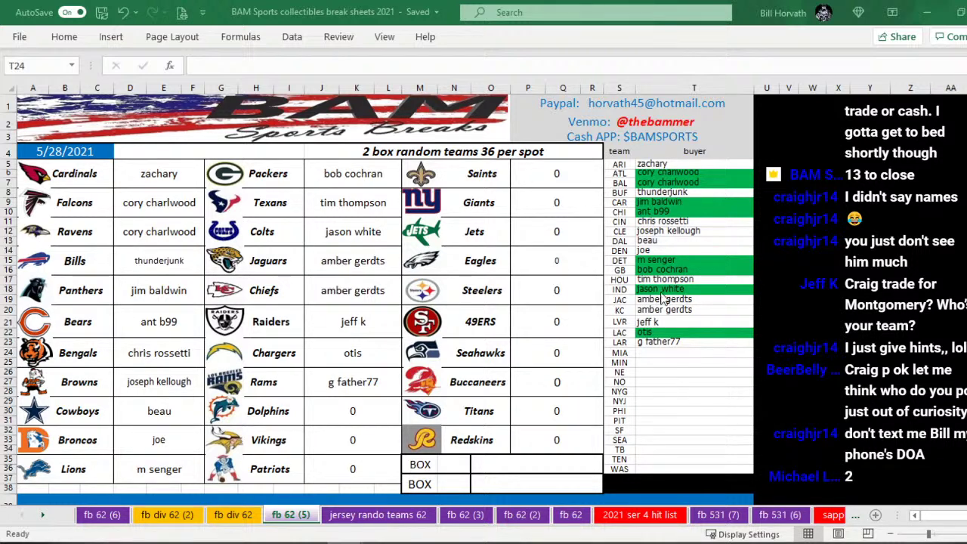
Enter one buyer's name in T24 for MIA, fix its spelling, then enter it again in T25 for MIN.
key("alt+Tab")
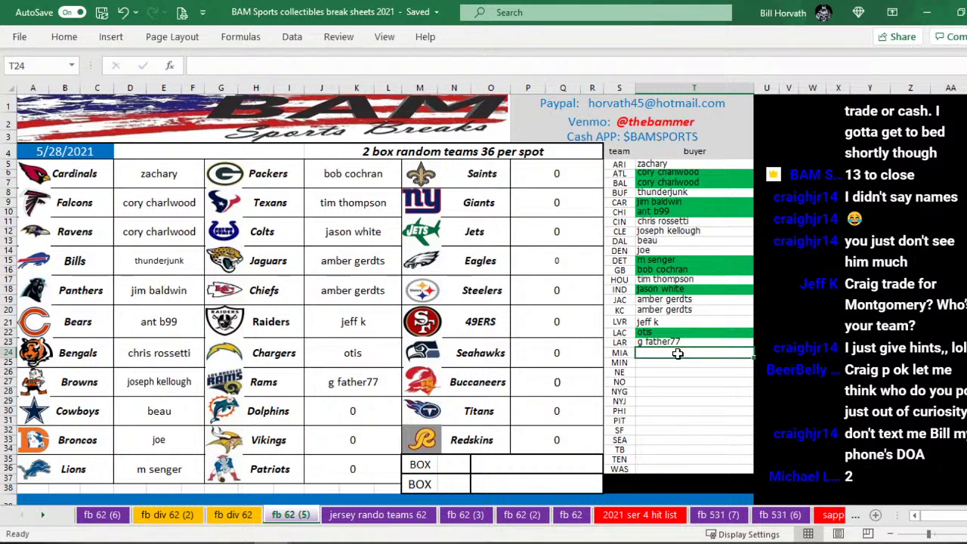
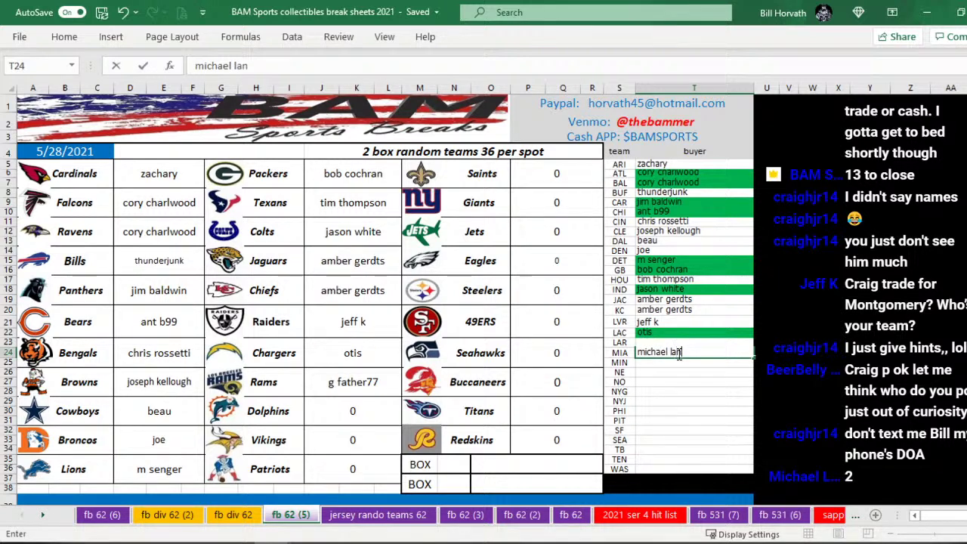
key("Return")
left_click(679, 353)
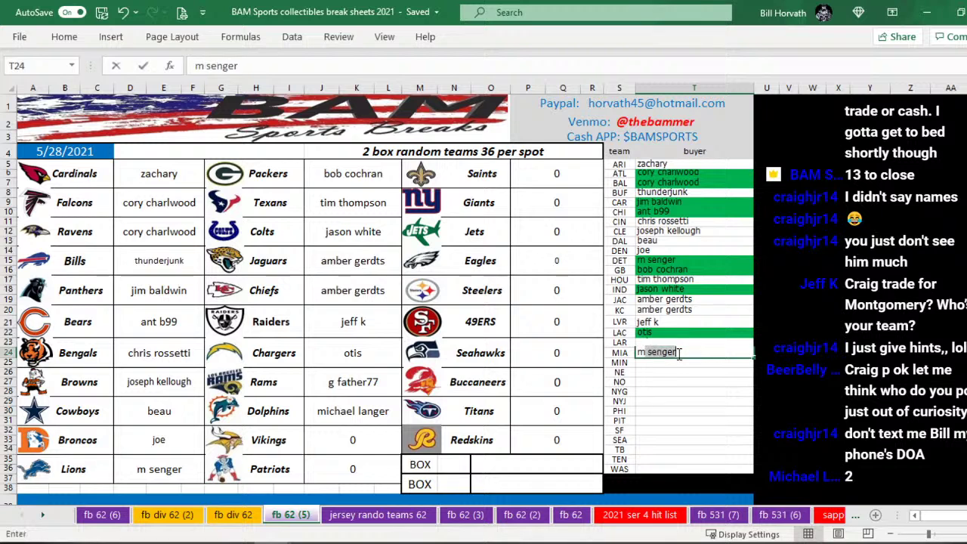
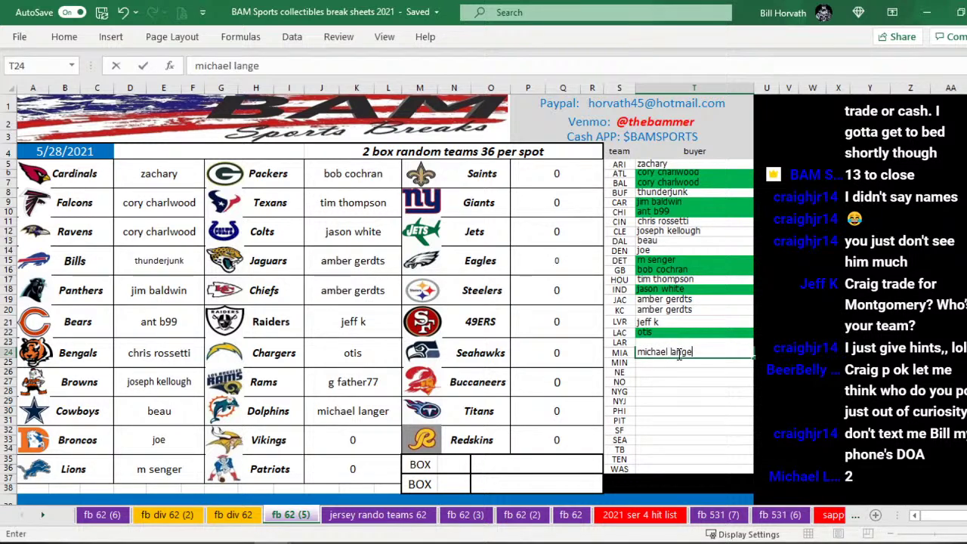
key("Return")
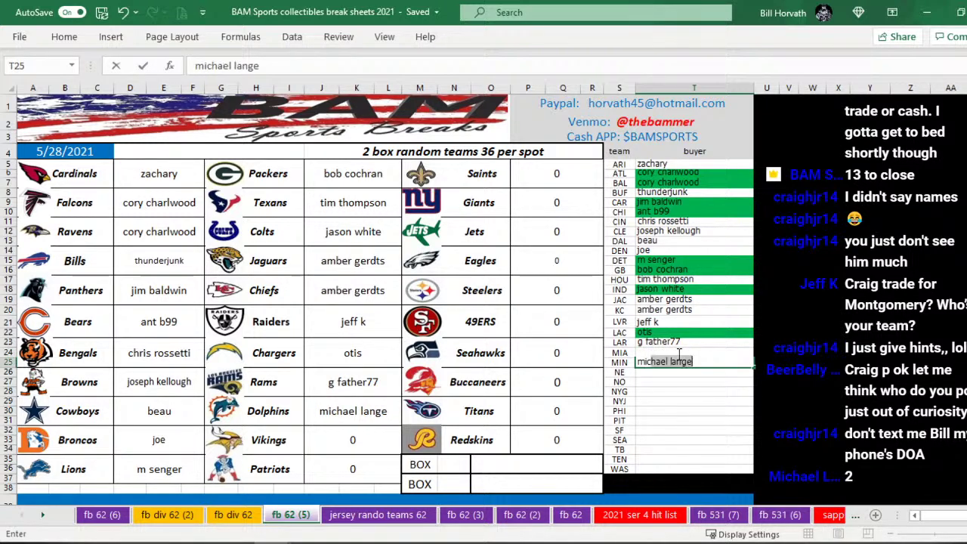
key("Return")
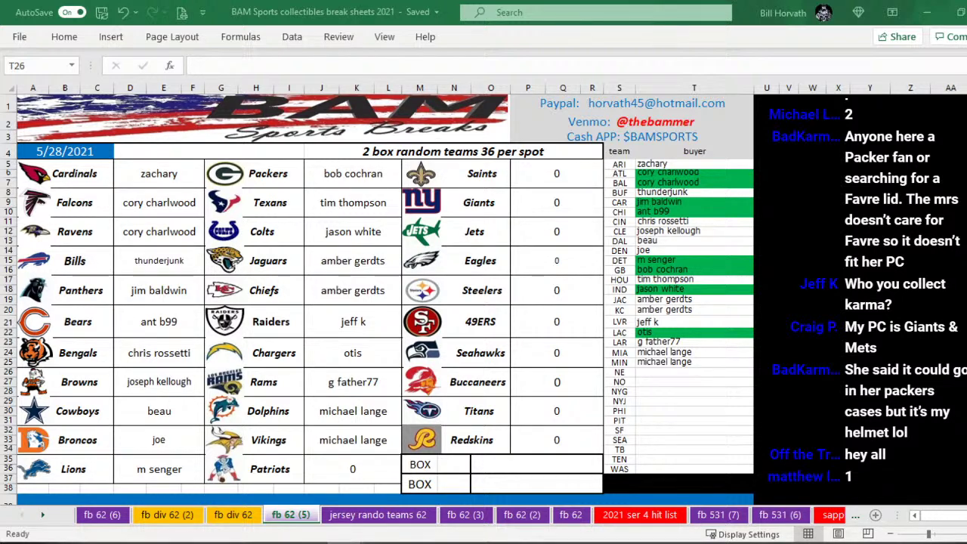
Enter the NE buyer's name in T26, then switch to the Chrome participants page.
left_click(675, 374)
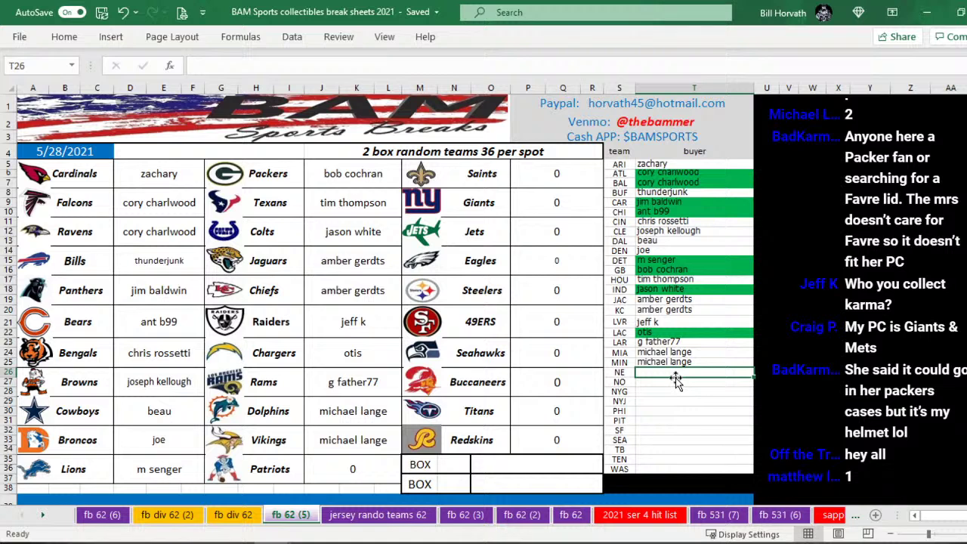
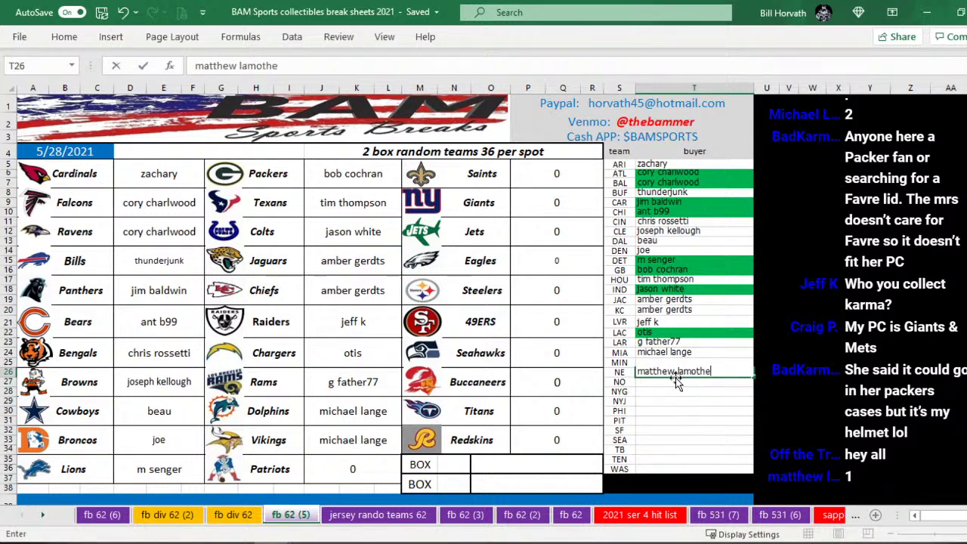
key("Return")
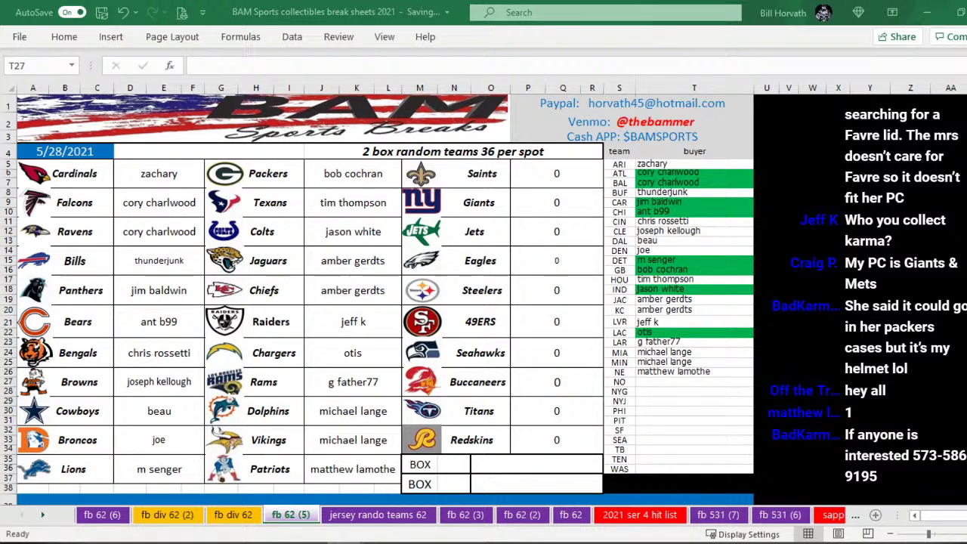
key("alt+Tab")
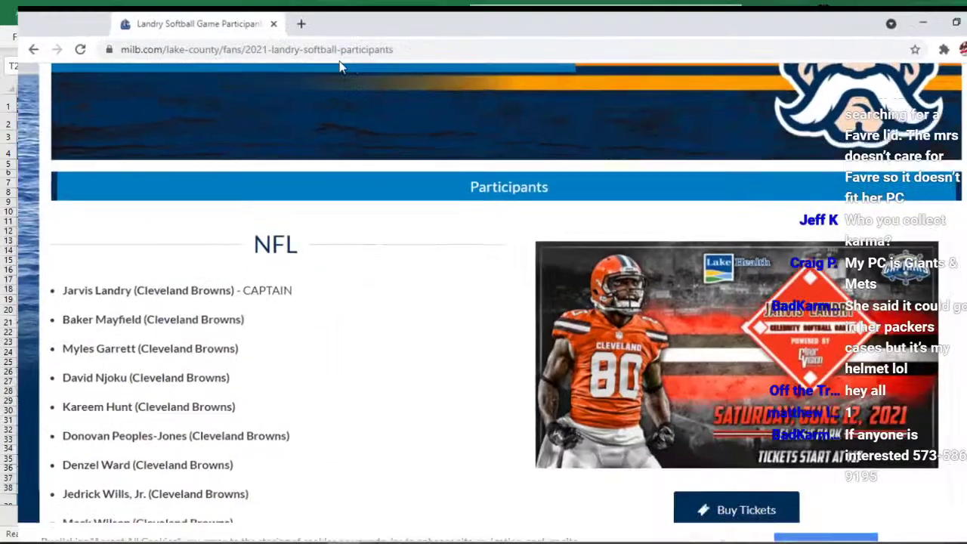
Scroll through the softball game's NFL participants list, then return to Excel.
scroll(204, 315, "down", 1)
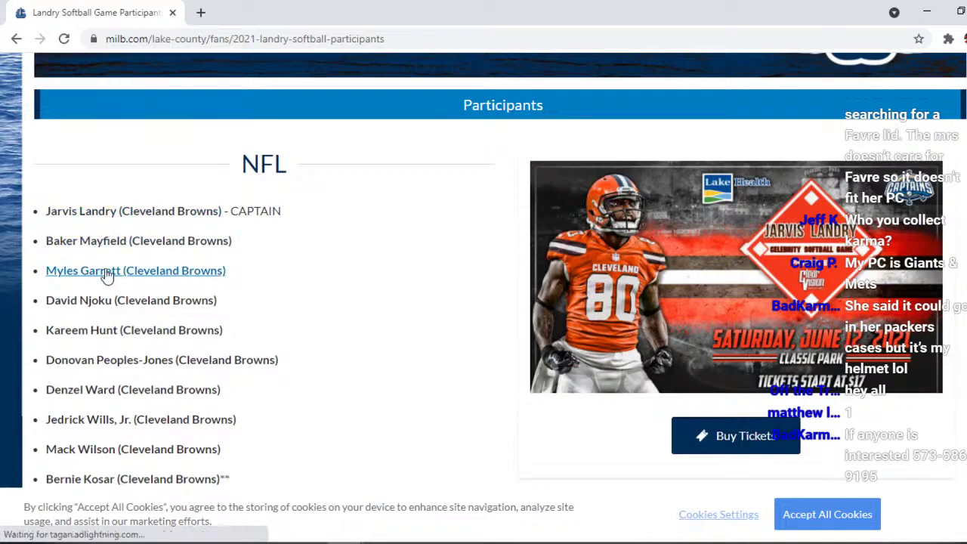
scroll(121, 325, "down", 2)
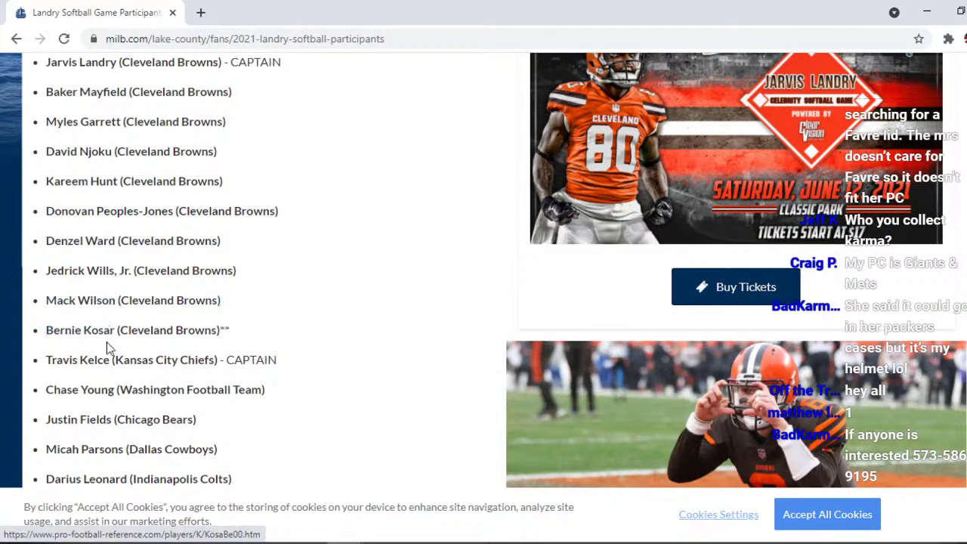
scroll(117, 394, "down", 1)
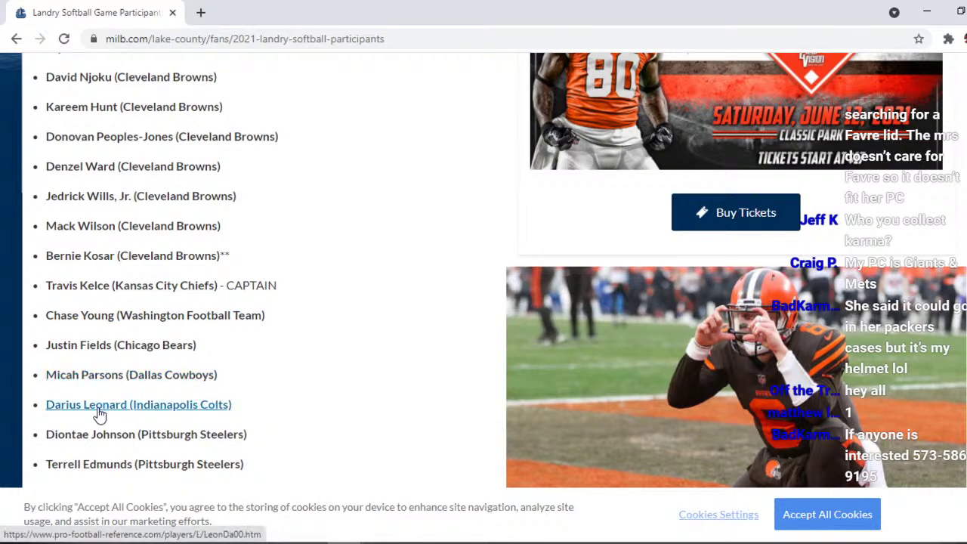
scroll(113, 408, "down", 2)
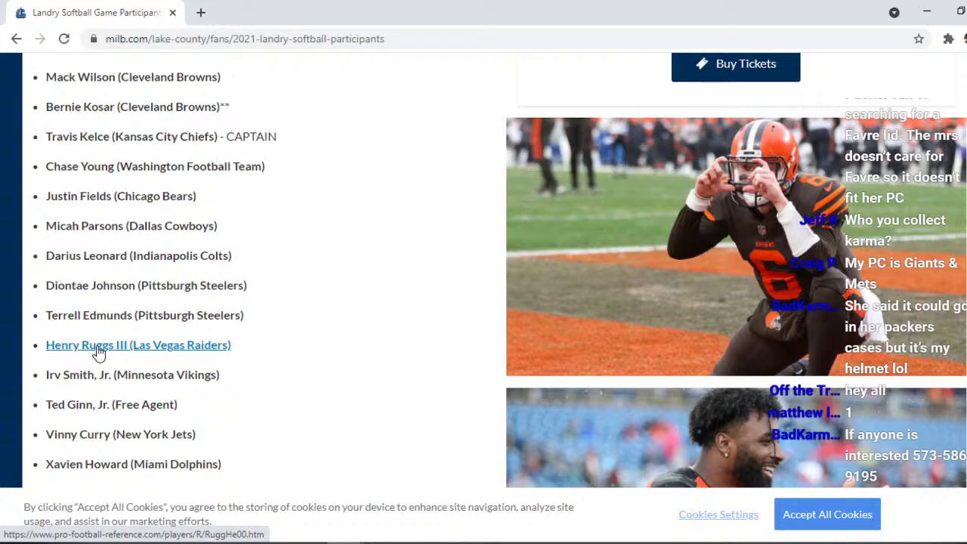
scroll(97, 416, "down", 1)
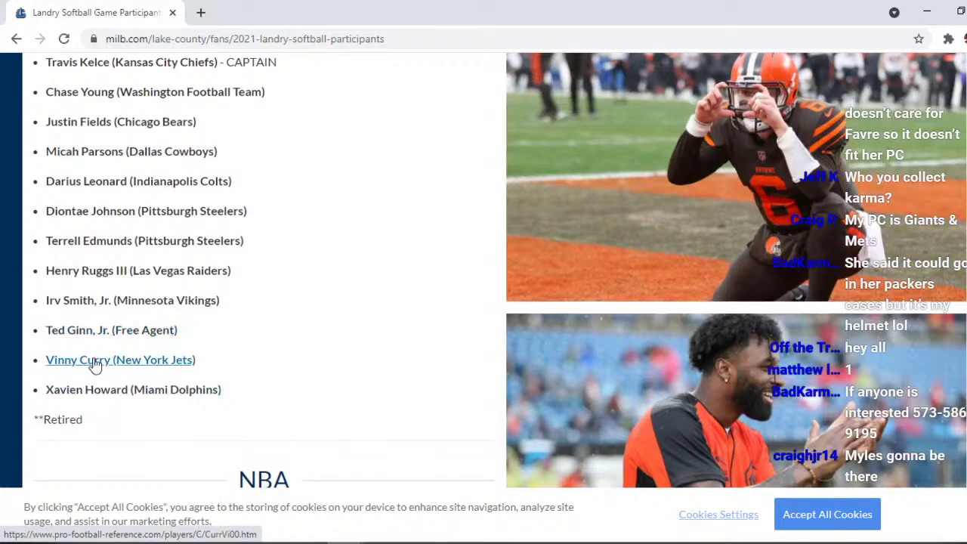
scroll(128, 385, "up", 9)
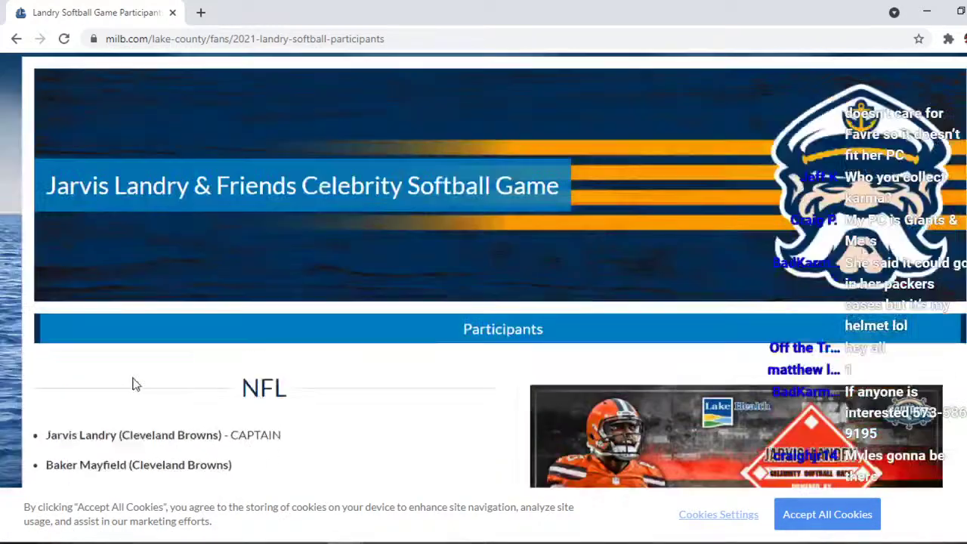
scroll(134, 385, "up", 2)
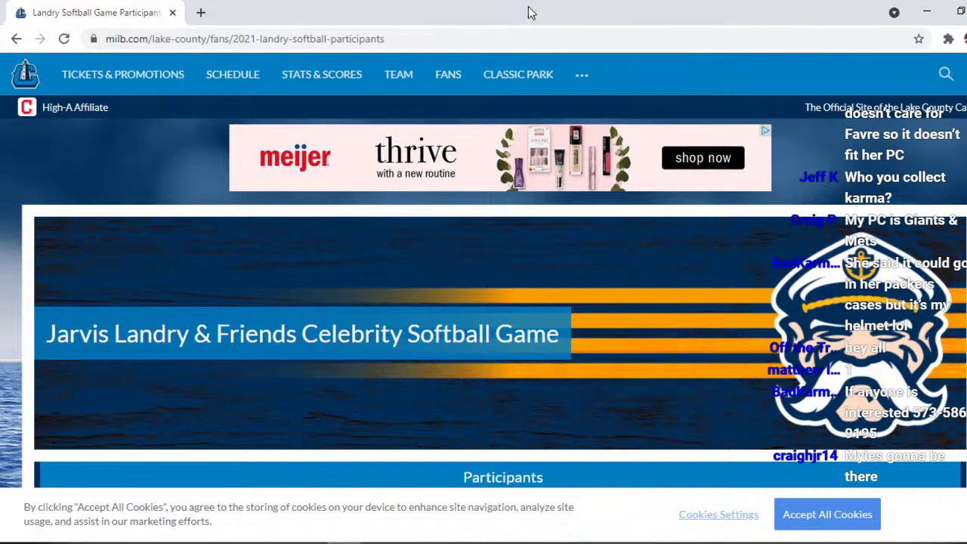
key("alt+Tab")
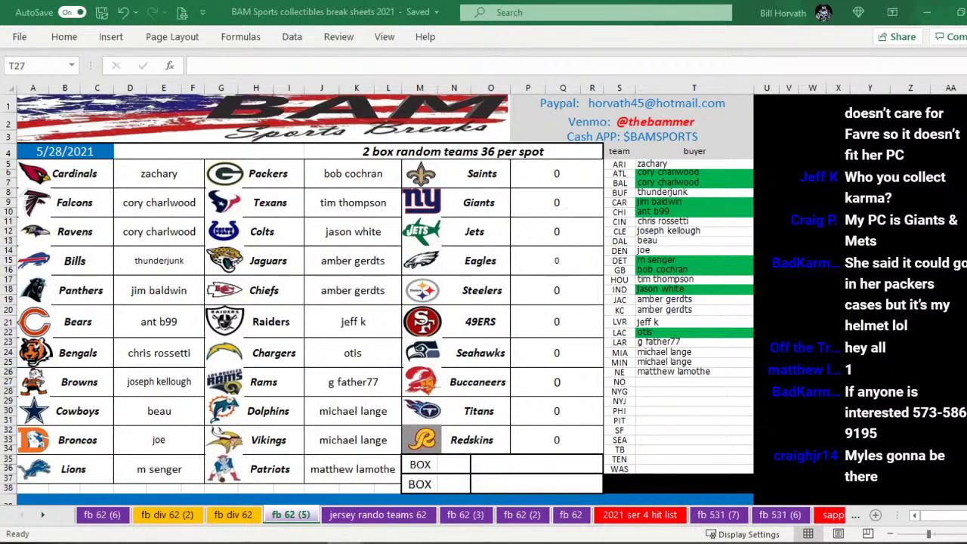
Enter the NO, NYG, NYJ and PHI buyers in cells T27 through T30.
left_click(678, 381)
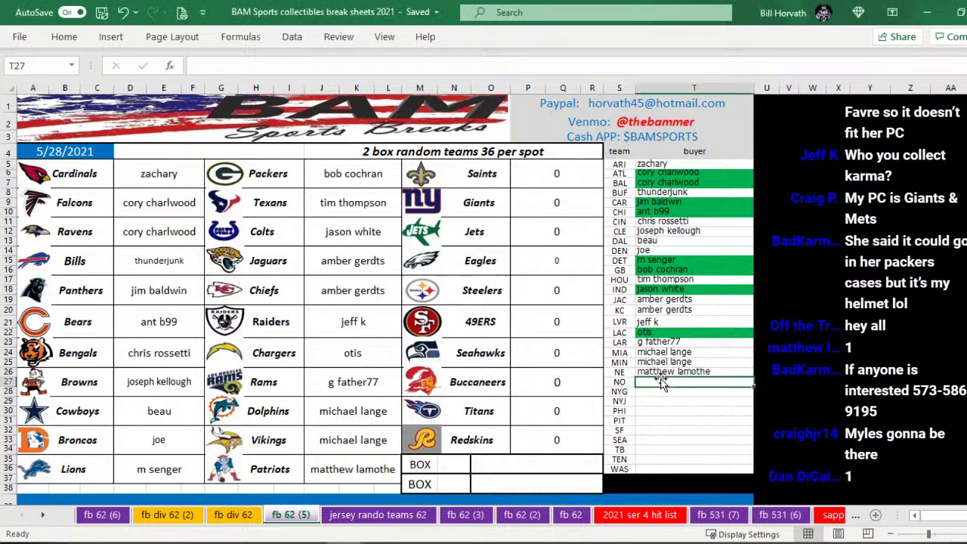
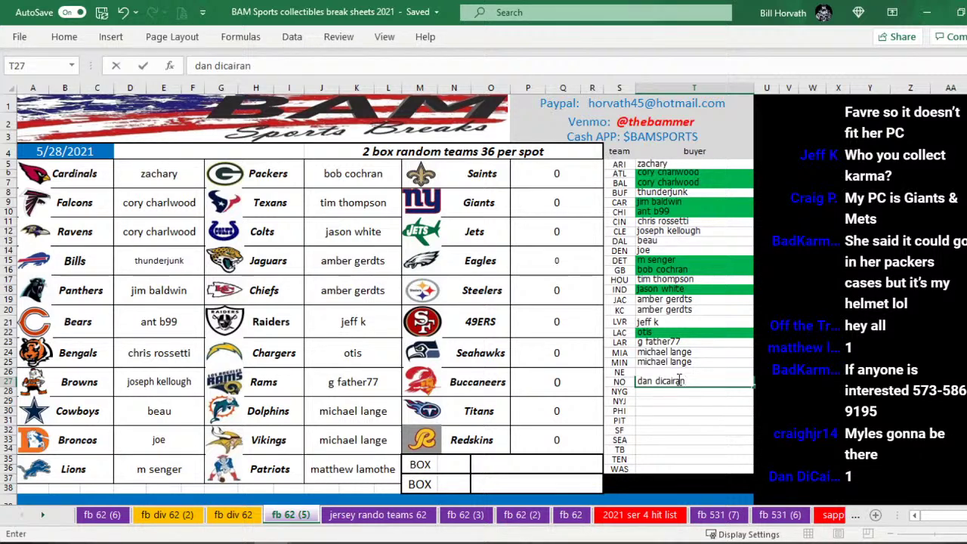
key("Return")
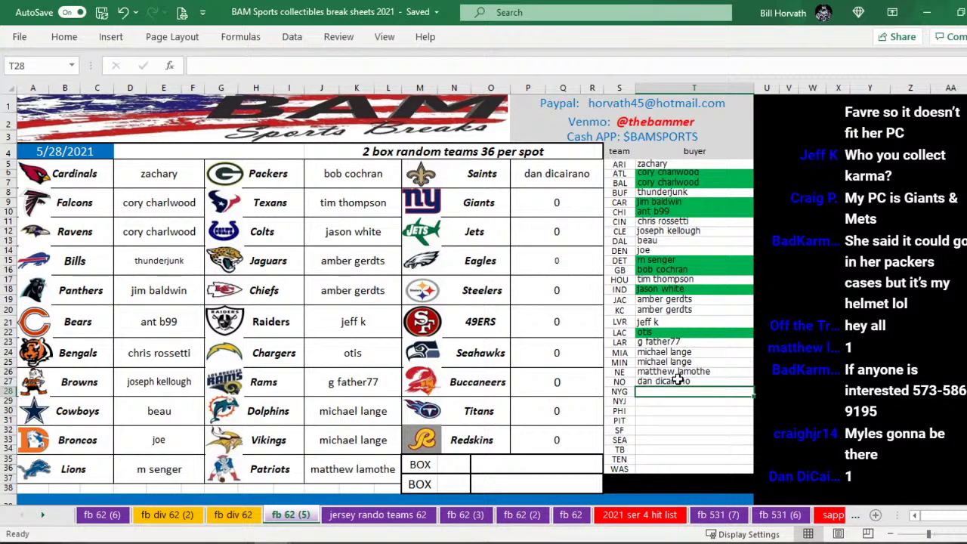
type("s kang")
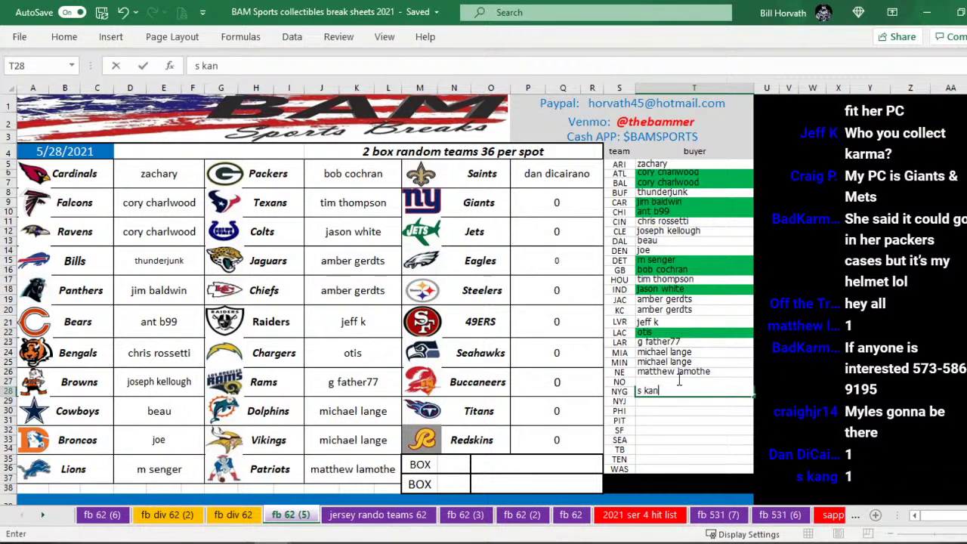
key("Return")
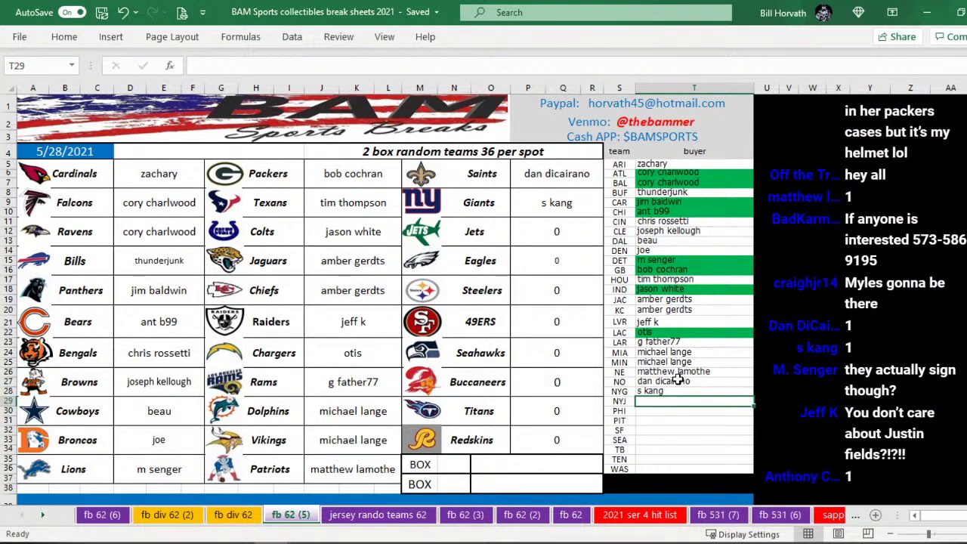
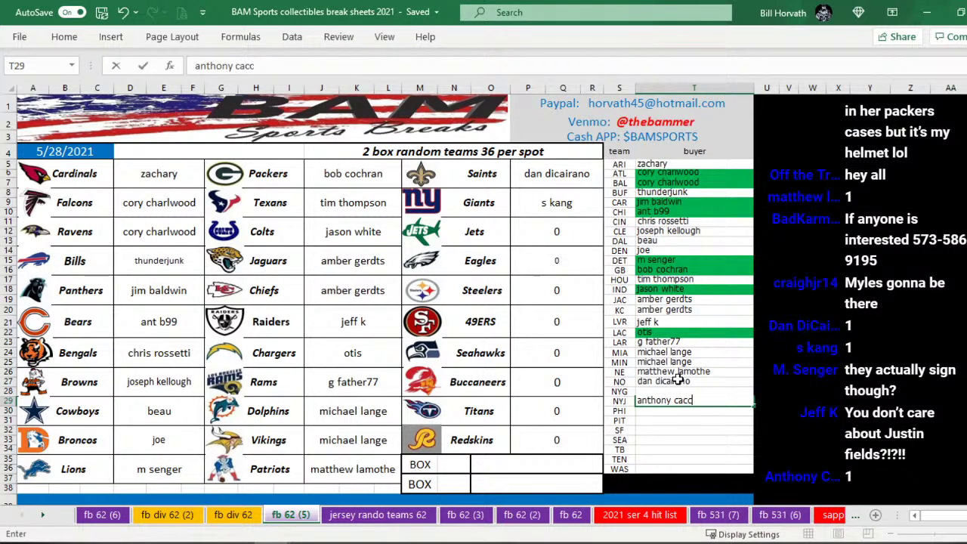
key("Return")
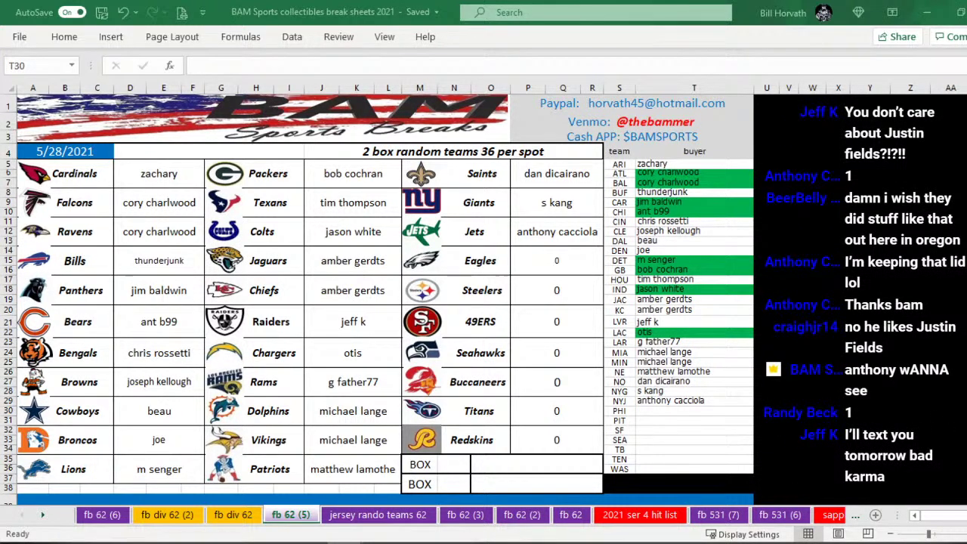
left_click(673, 417)
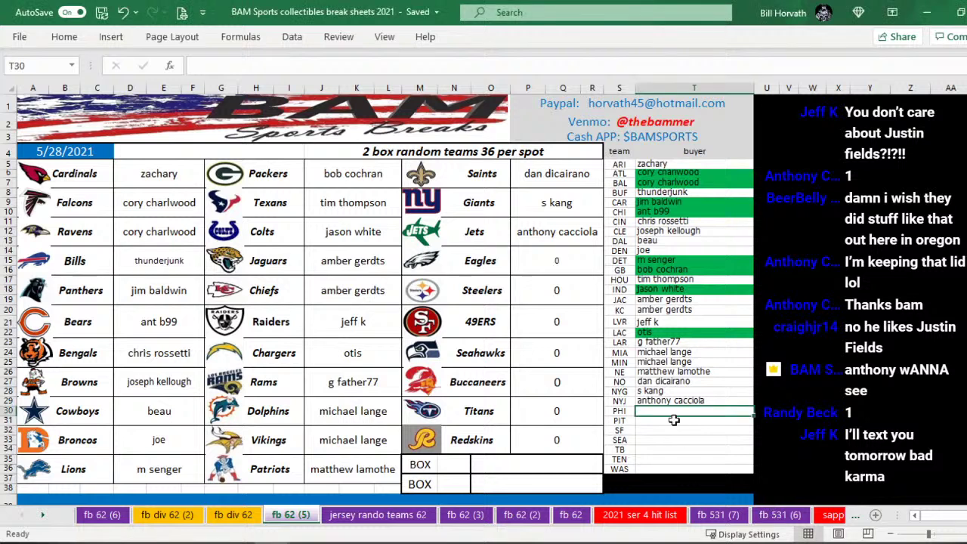
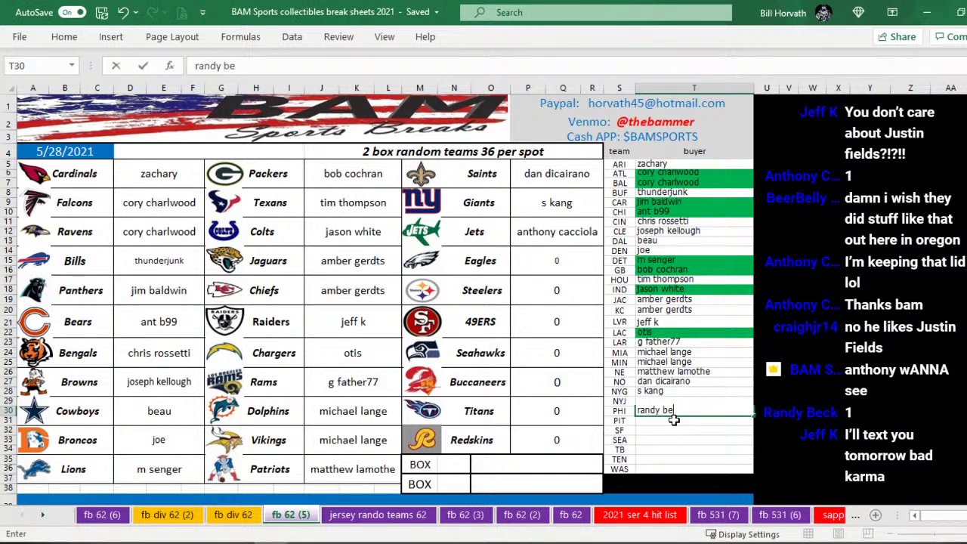
key("Return")
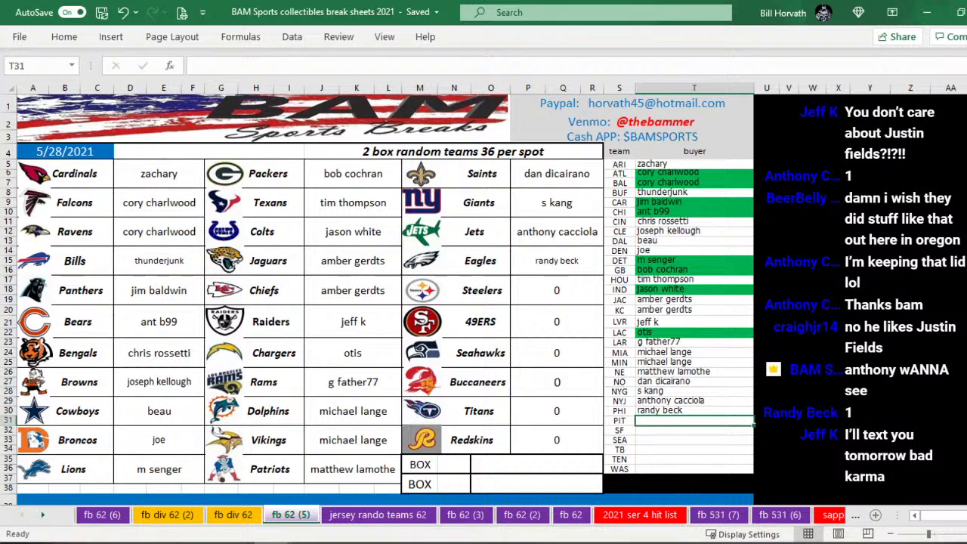
Fill ARI buyer cell T5 green.
left_click(729, 400)
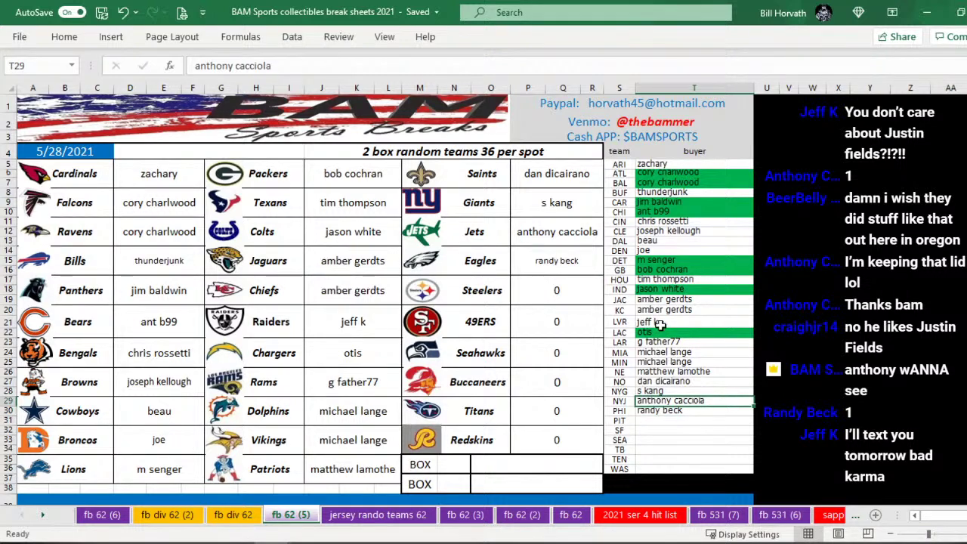
right_click(659, 165)
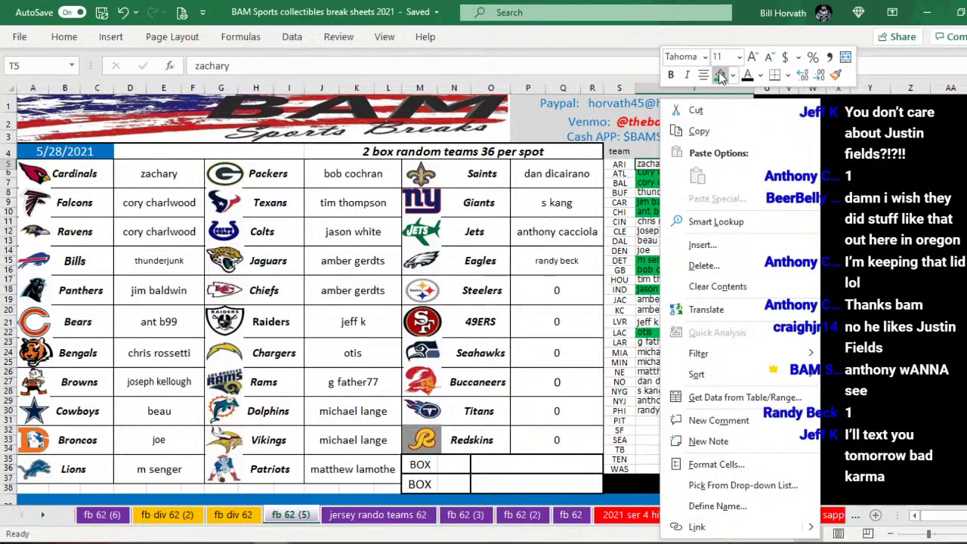
left_click(720, 75)
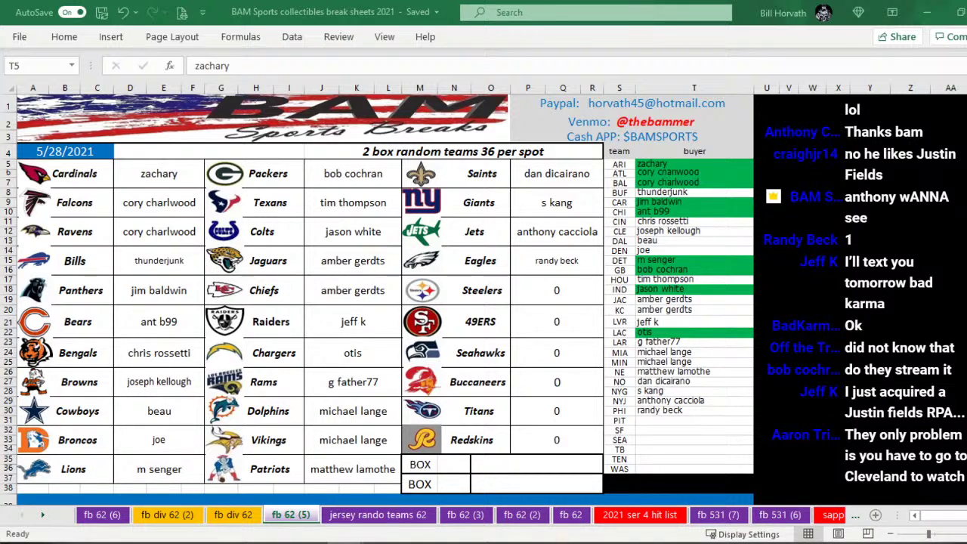
Bring up formatting options on the CIN buyer entry in T11, then select the PIT buyer cell T31.
key("alt+Tab")
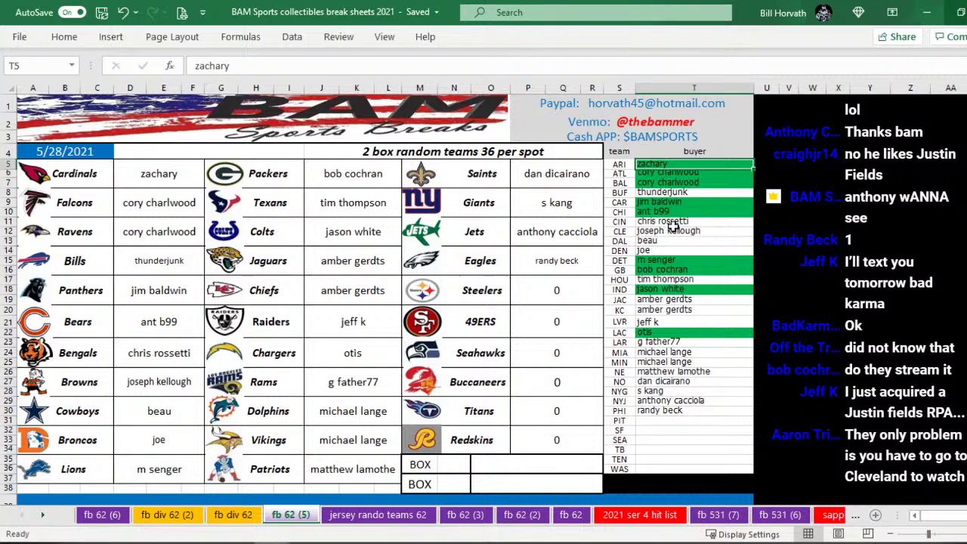
left_click(676, 222)
right_click(676, 222)
key("Escape")
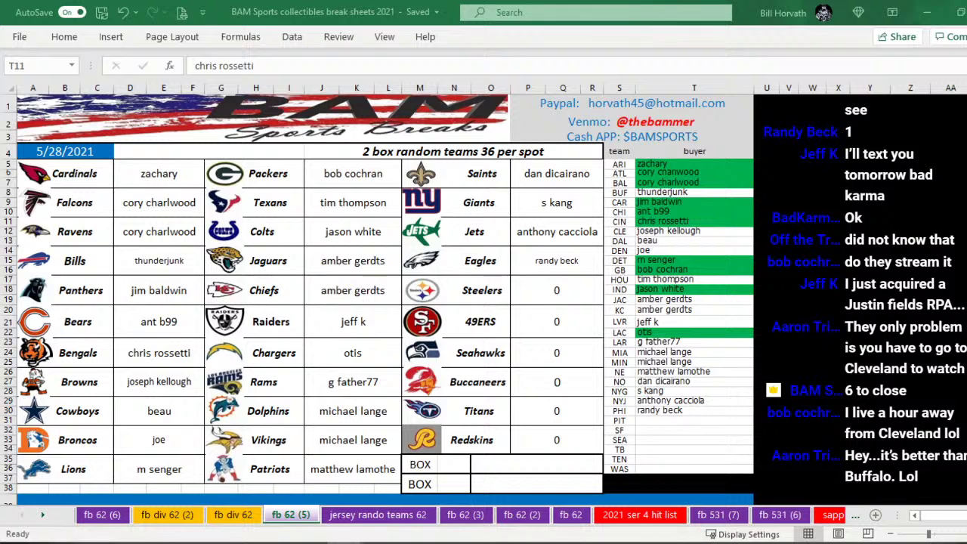
key("alt+Tab")
left_click(676, 417)
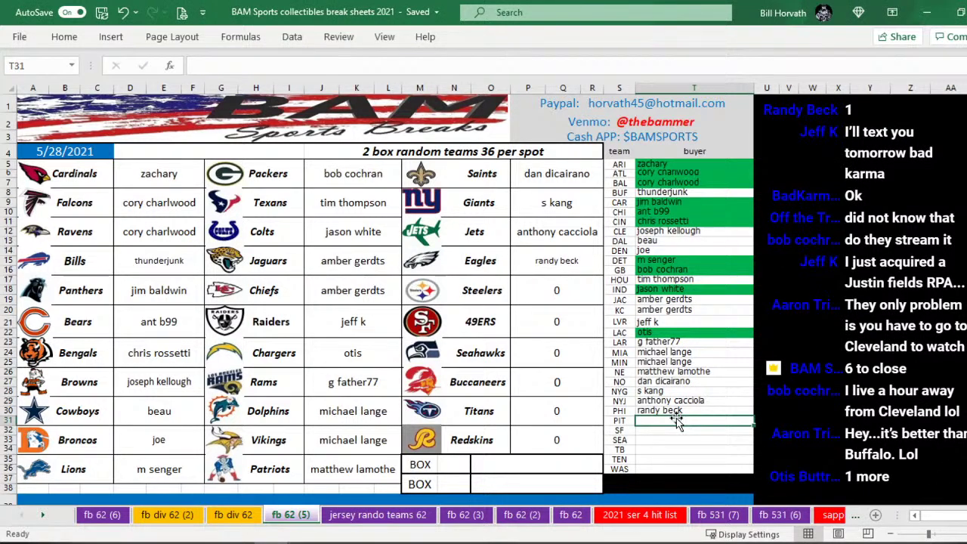
Enter the buyer names for the PIT and SF spots.
type("otis")
key("Return")
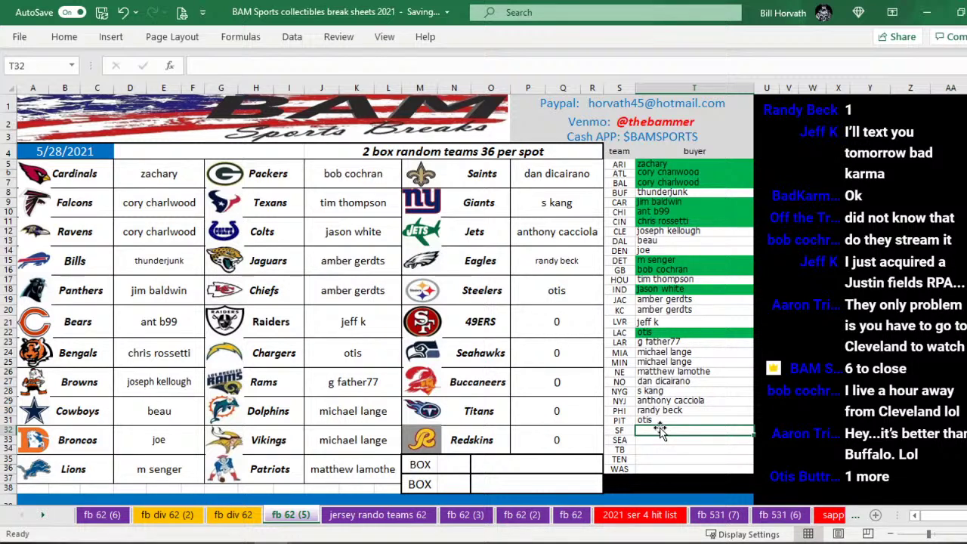
type("jeff k 1 mo")
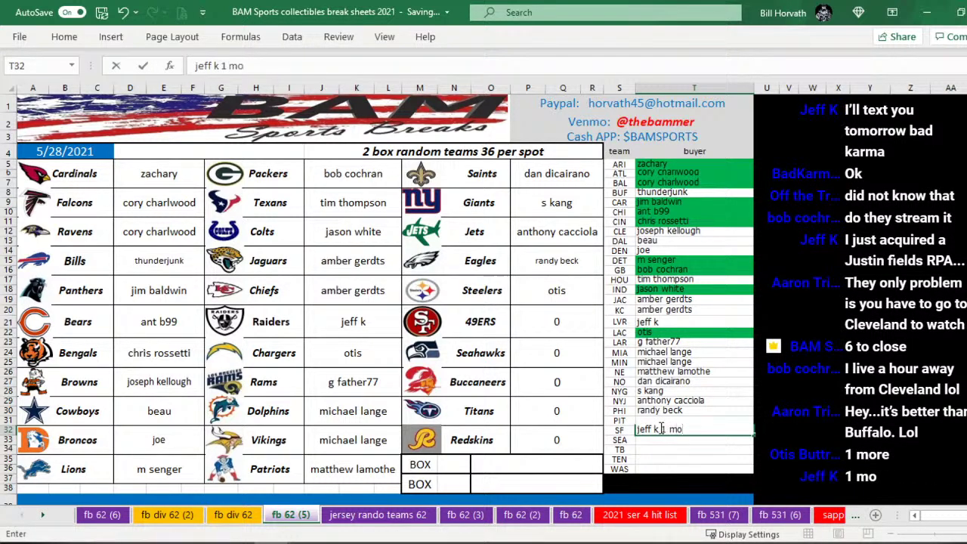
key("Return")
Add a note to the PIT buyer entry and shade that cell green.
double_click(669, 420)
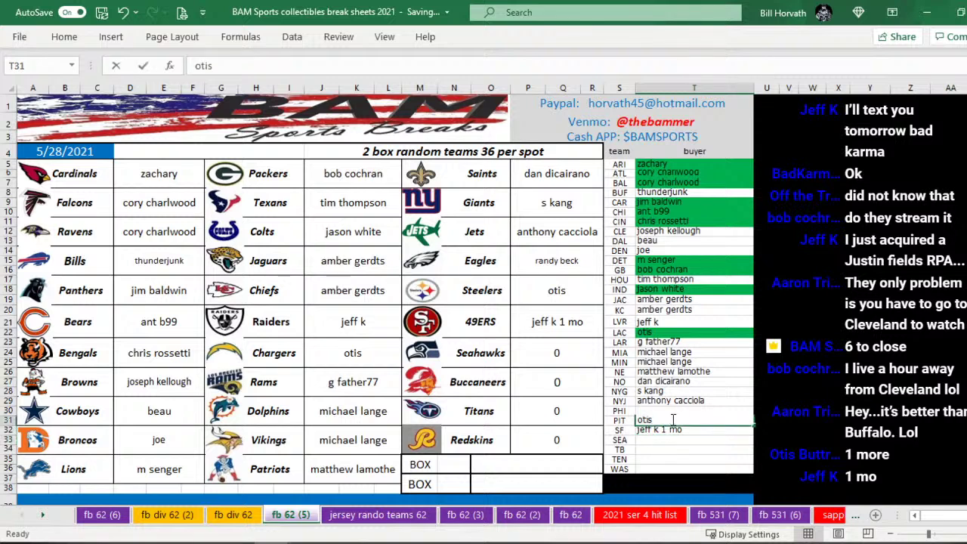
type("1 mno")
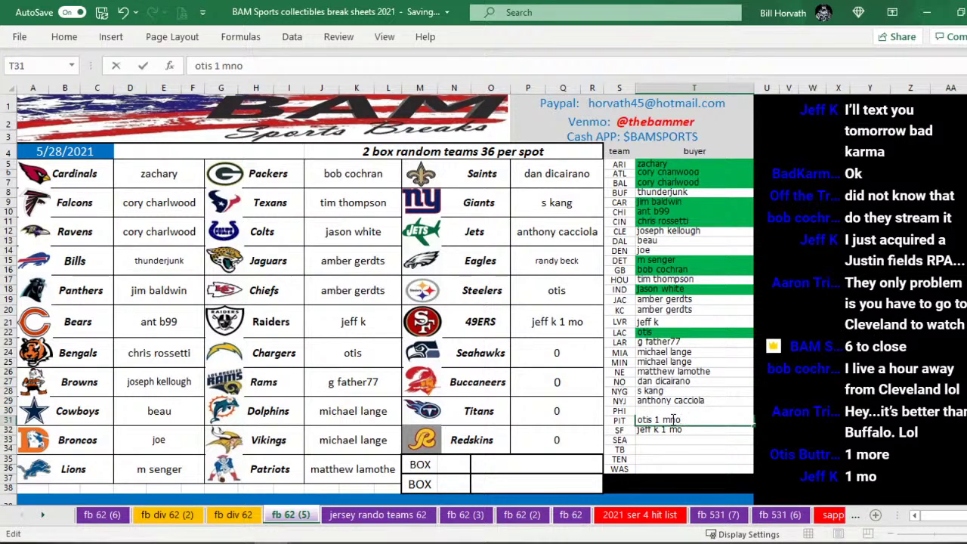
key("BackSpace")
key("BackSpace")
type("p")
key("Return")
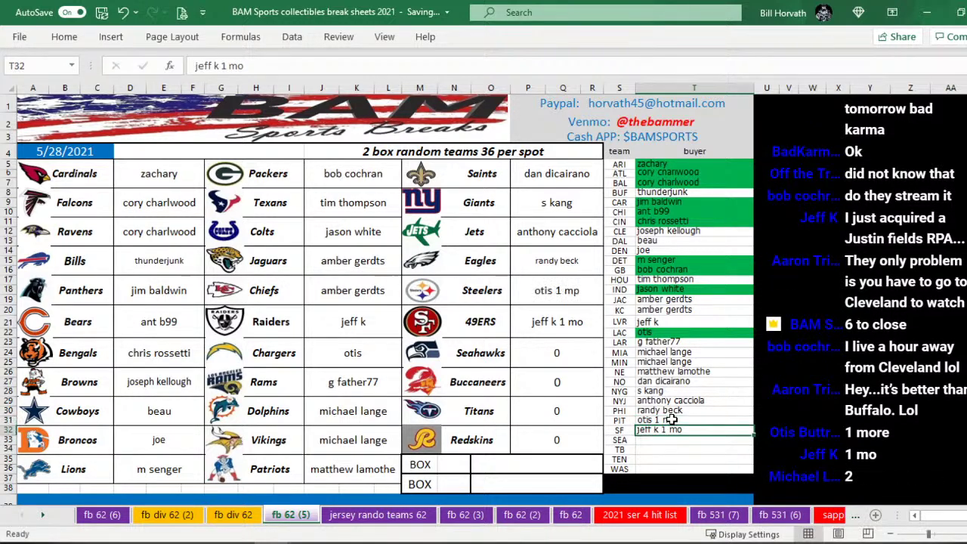
left_click(676, 419)
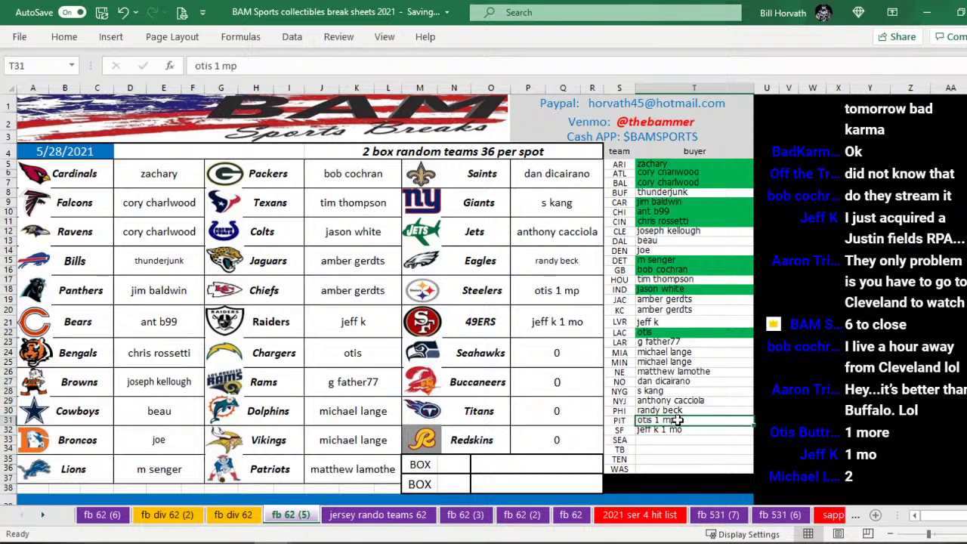
right_click(678, 420)
left_click(738, 76)
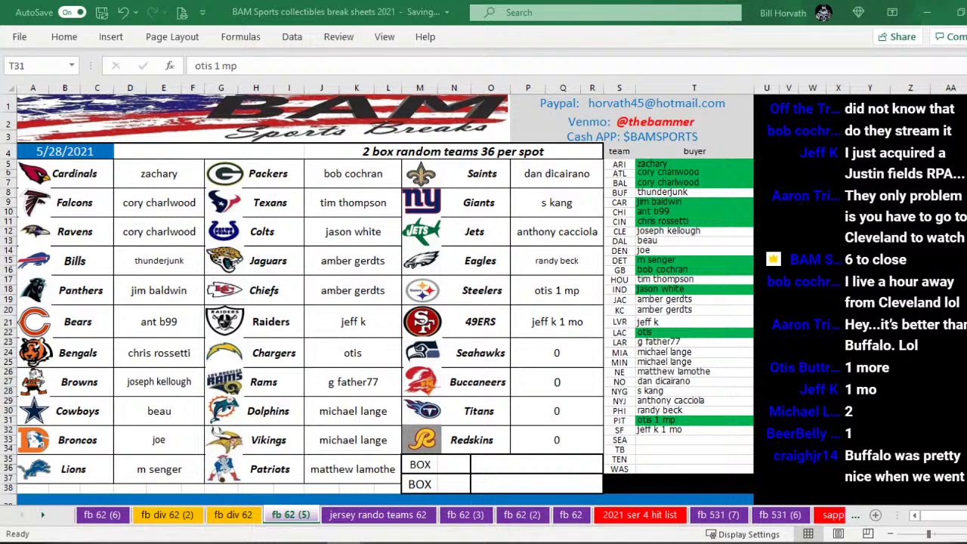
Enter the buyer names for the SEA, TB and TEN spots, fixing a misspelling.
left_click(658, 430)
key("Delete")
left_click(664, 439)
type("ahel")
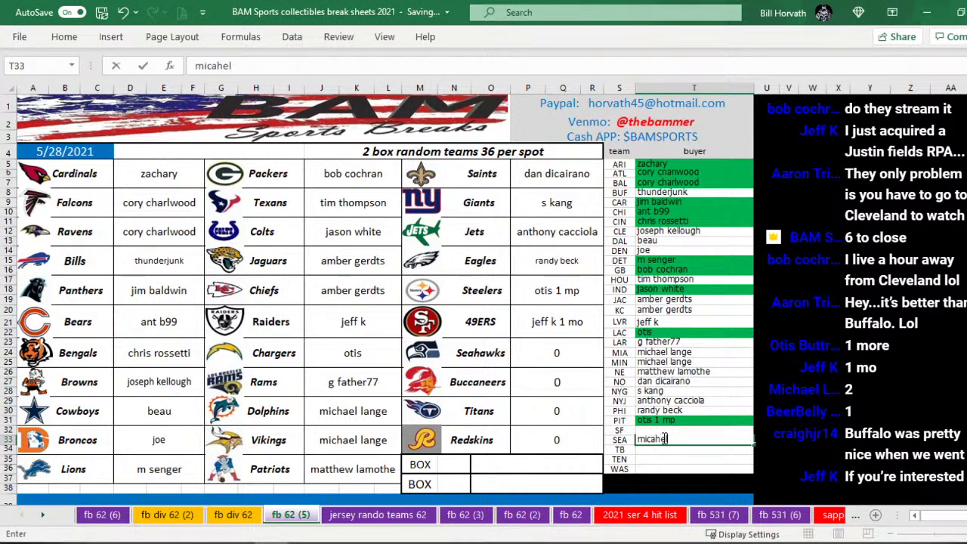
key("BackSpace")
key("BackSpace")
key("BackSpace")
key("BackSpace")
type("hae")
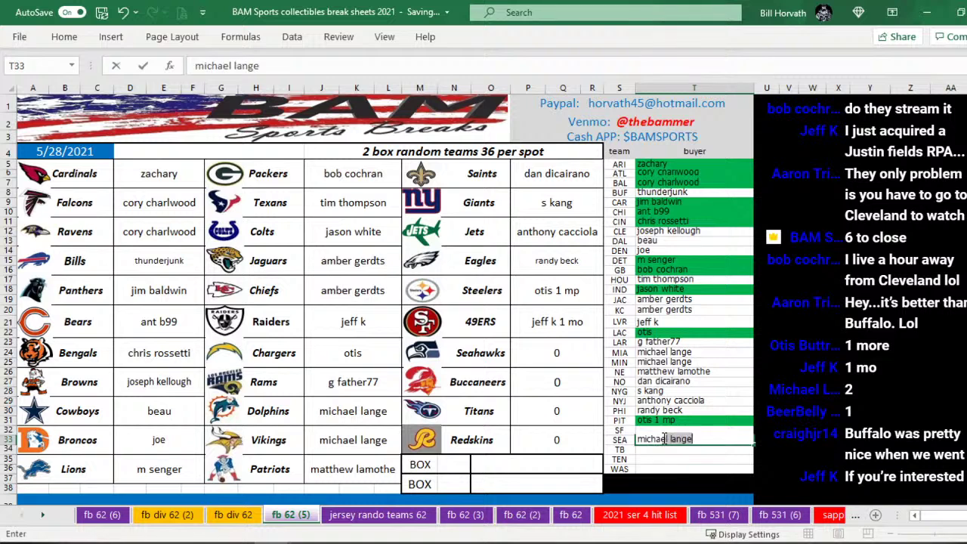
key("Return")
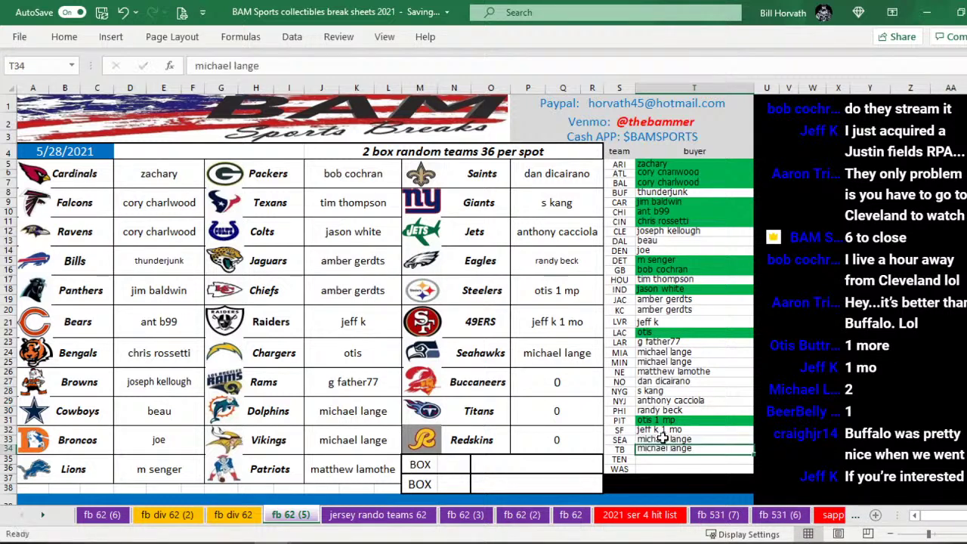
key("Return")
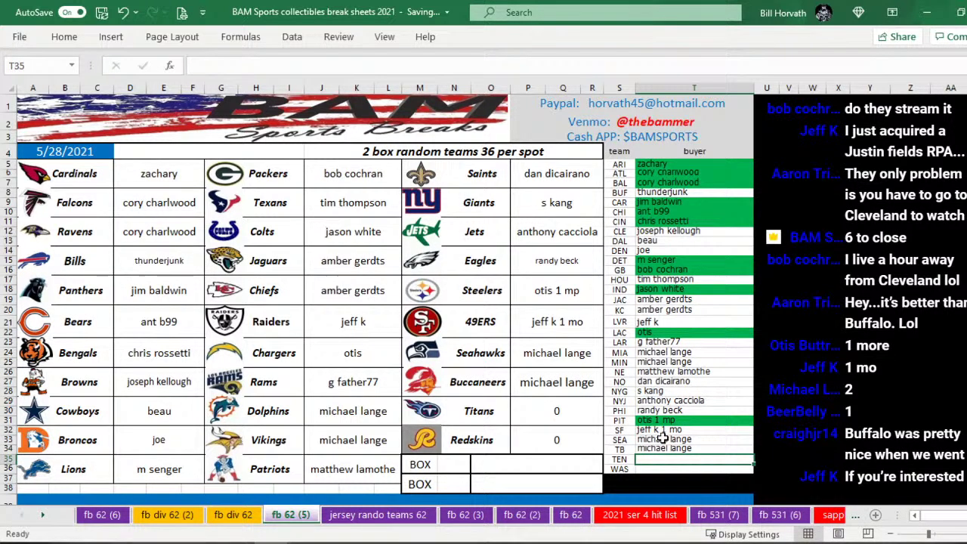
type("beerbelly5896")
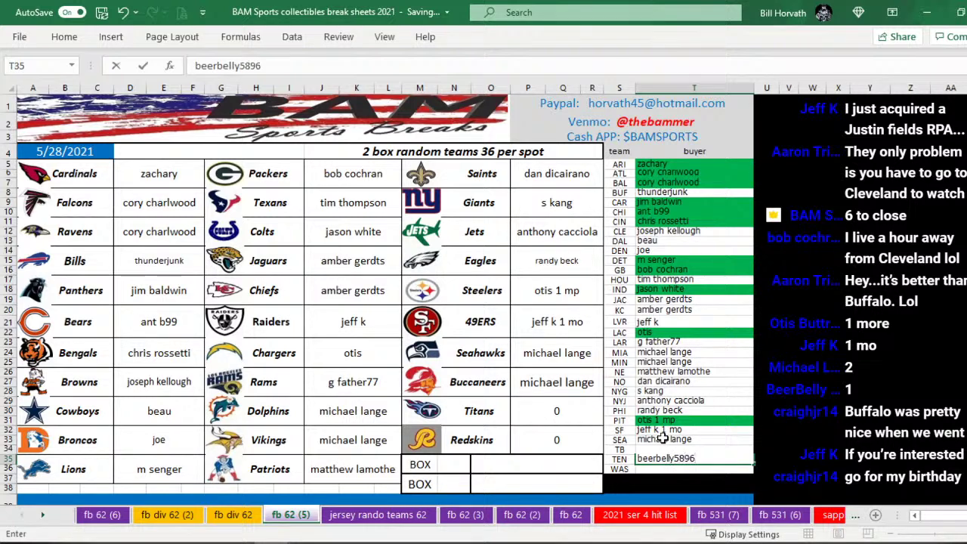
key("Return")
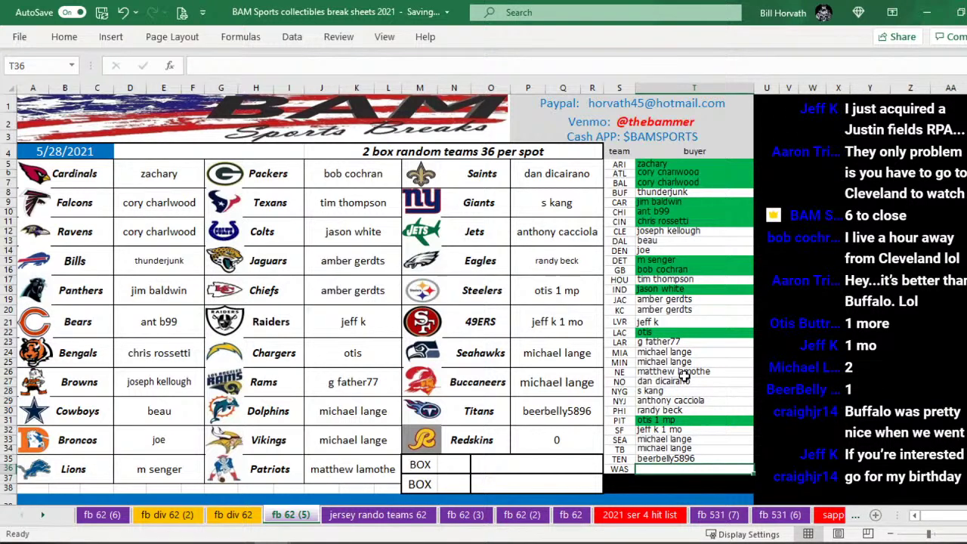
Try formatting the LAR buyer cell and cancel an accidental move of it onto T24.
left_click(671, 341)
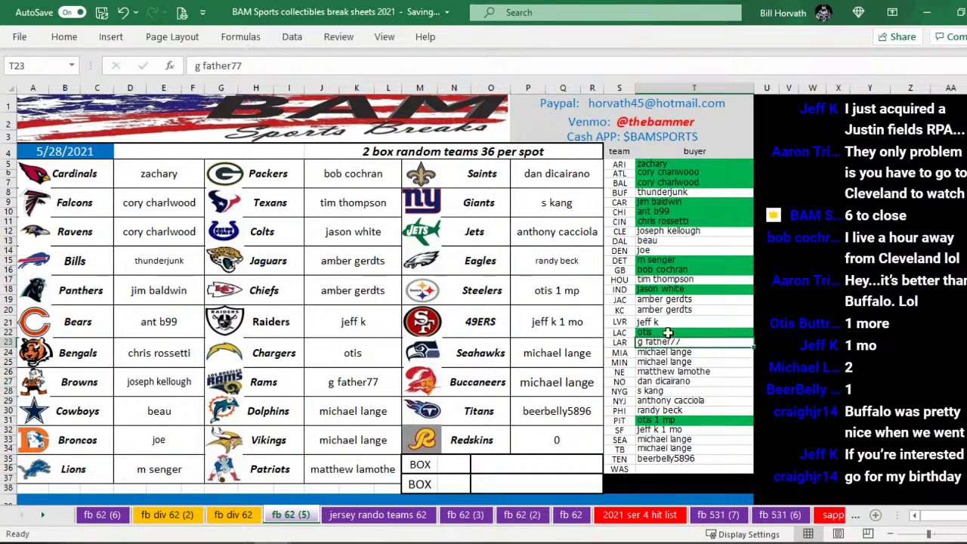
right_click(669, 340)
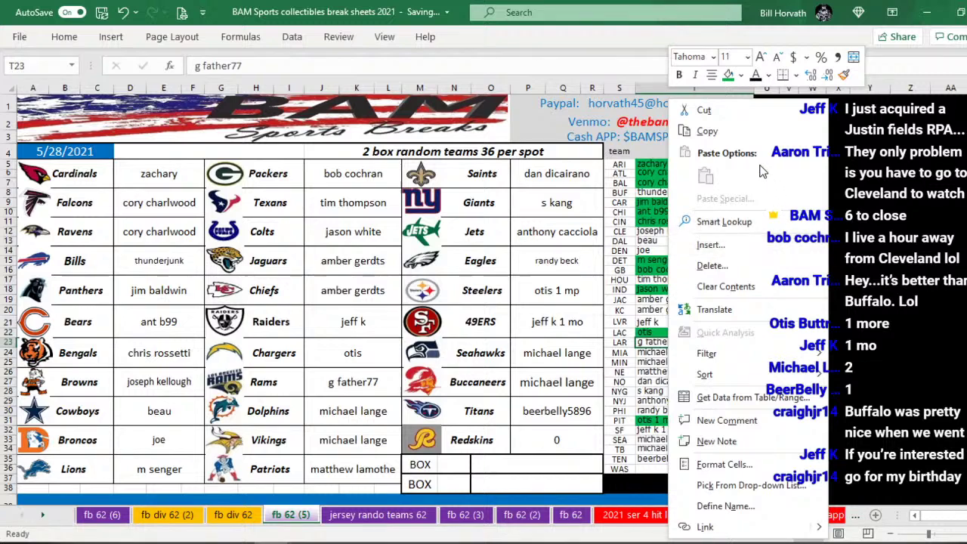
key("Escape")
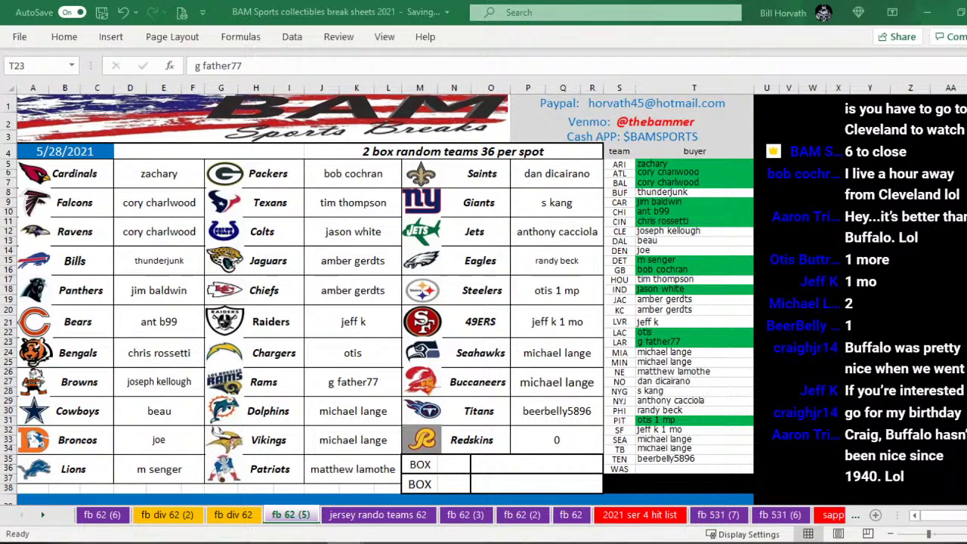
left_click_drag(680, 346, 683, 361)
left_click(542, 323)
Shade the MIA, MIN, SEA, TB and NYJ buyer cells green.
left_click(690, 352)
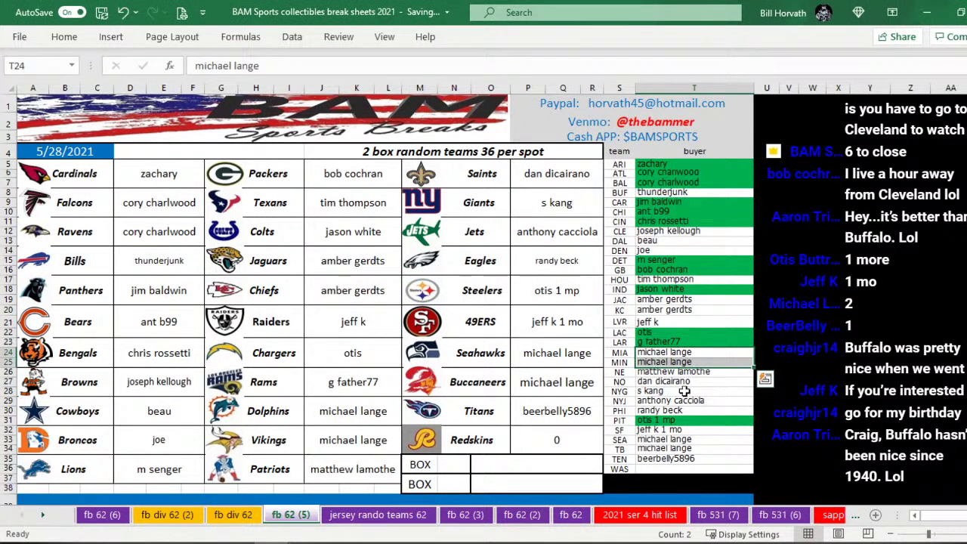
left_click_drag(673, 440, 677, 446)
right_click(678, 445)
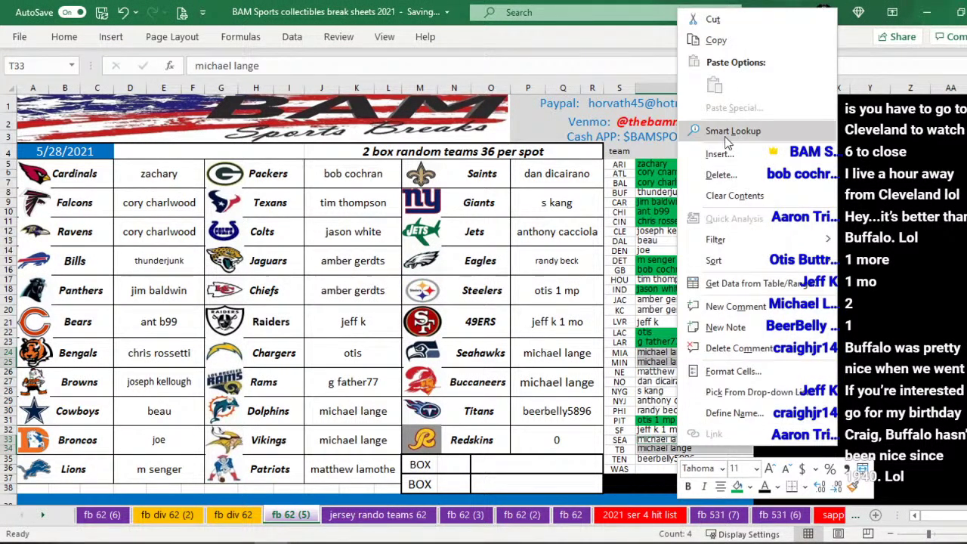
left_click(738, 487)
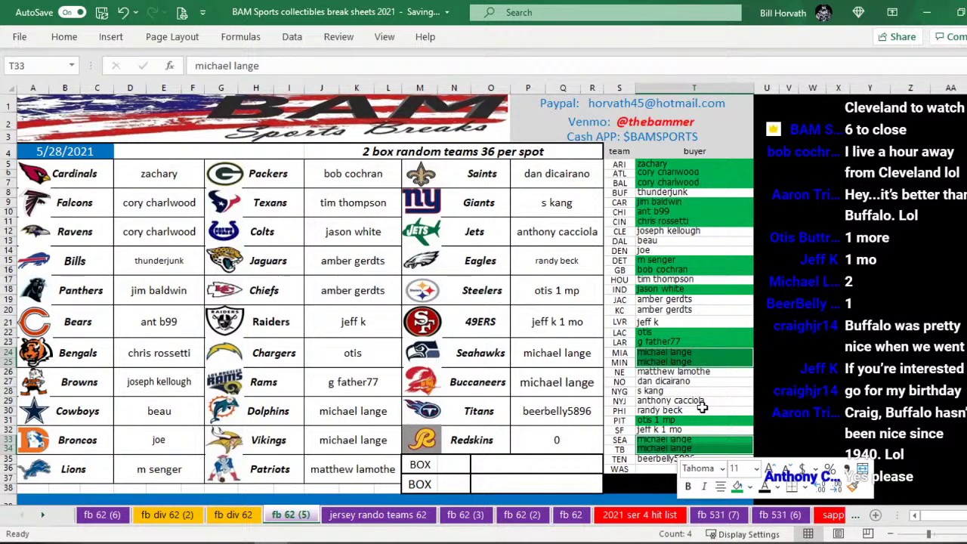
left_click(702, 401)
right_click(701, 401)
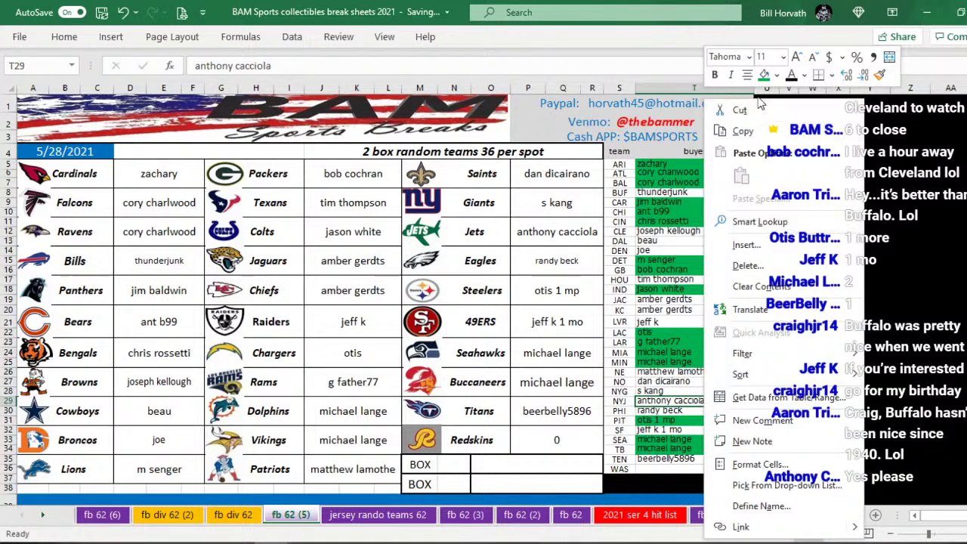
left_click(763, 79)
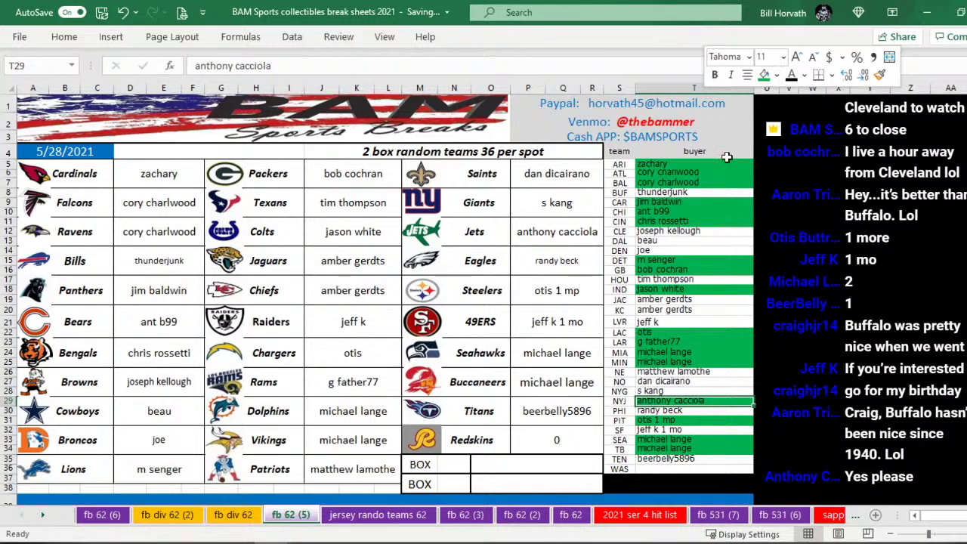
left_click(672, 468)
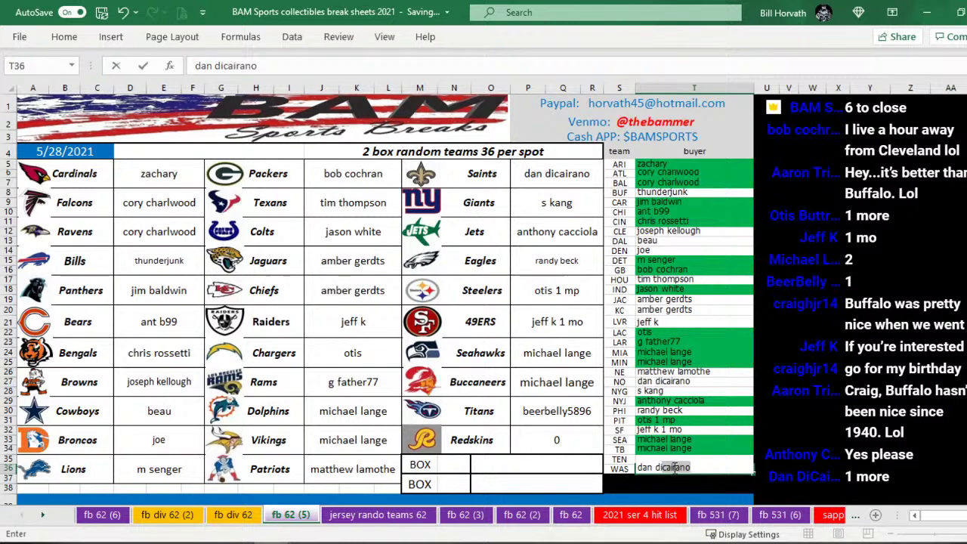
Enter the WAS buyer's name followed by 'the closer' in cell T36.
key("Return")
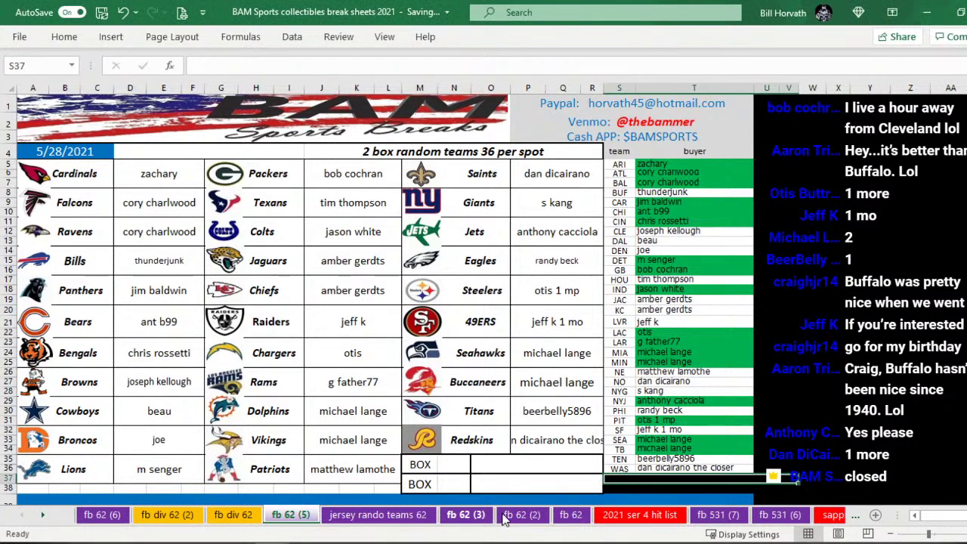
Check the fb 62 (2) and fb 62 (3) sheets, then return to fb 62 (5).
left_click(517, 515)
left_click(471, 514)
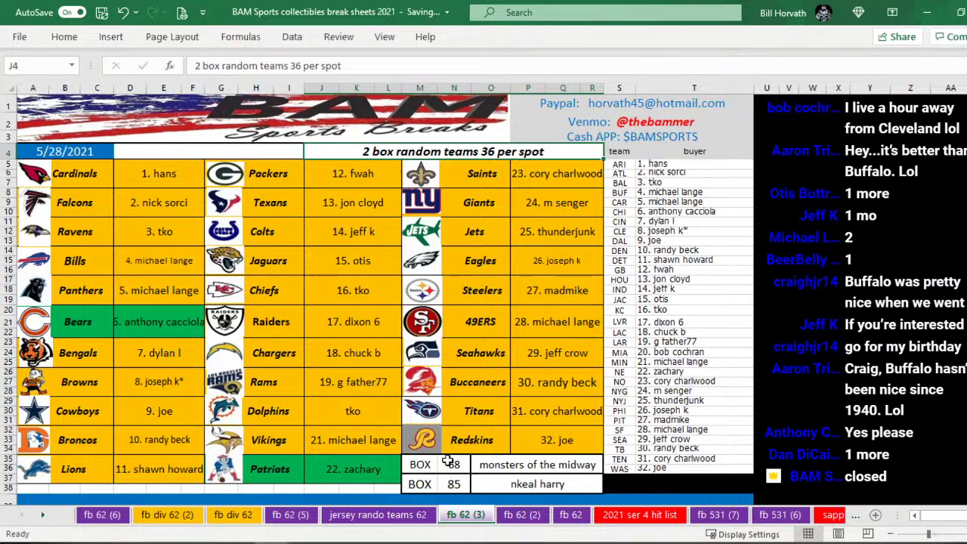
left_click(292, 515)
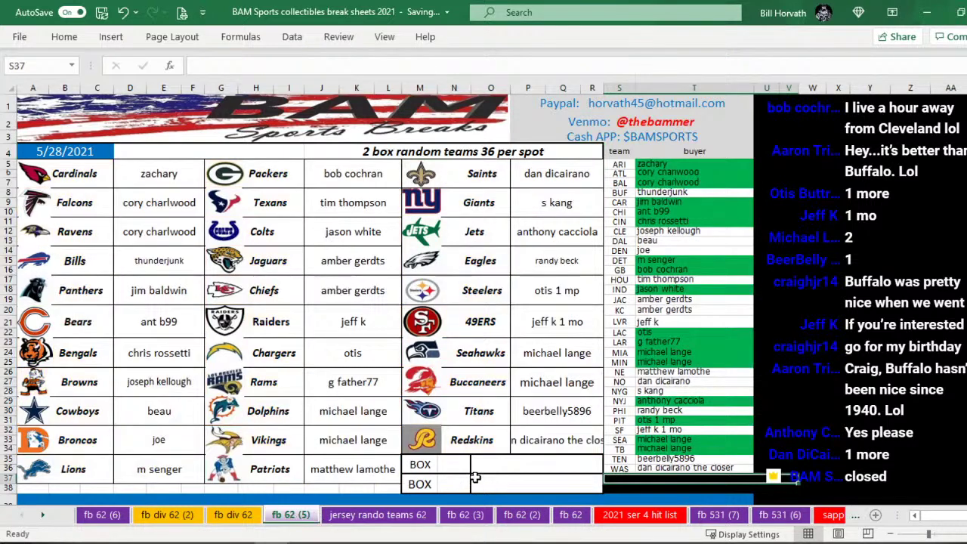
left_click(525, 464)
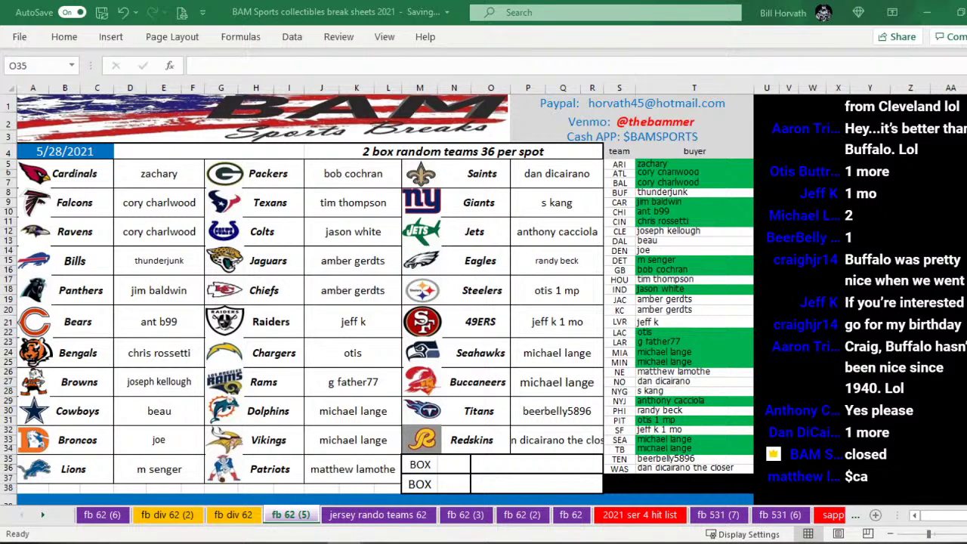
Shade the NE and DEN buyer cells green.
left_click(701, 370)
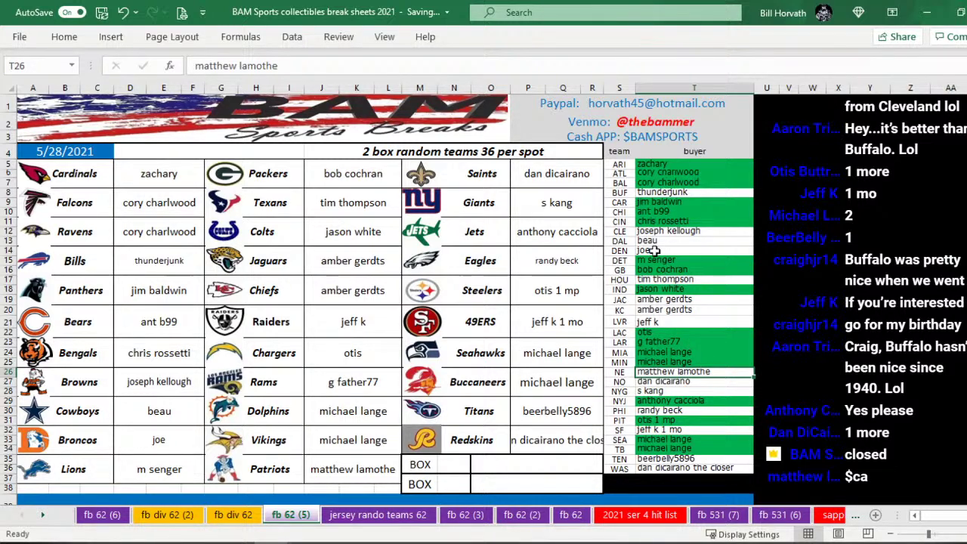
left_click_drag(654, 251, 652, 260)
right_click(652, 260)
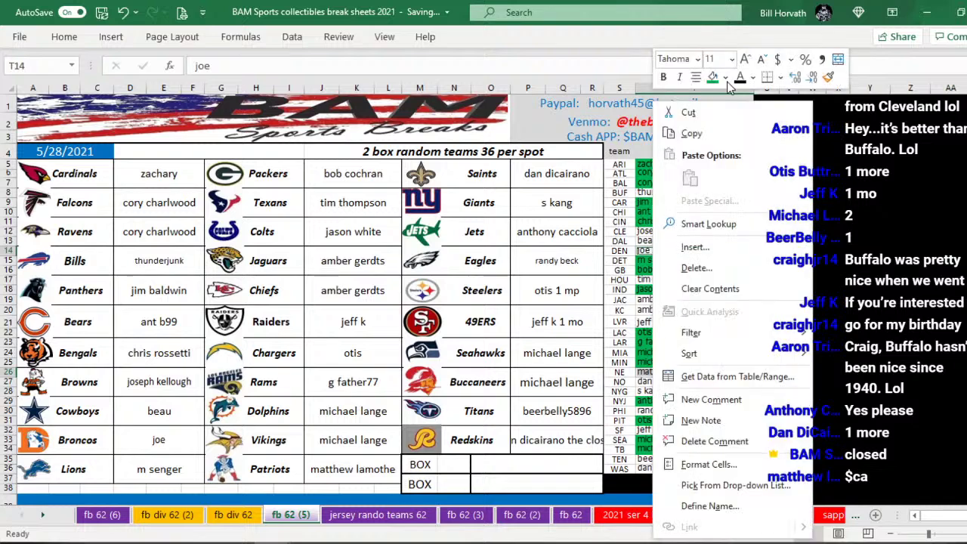
left_click(715, 75)
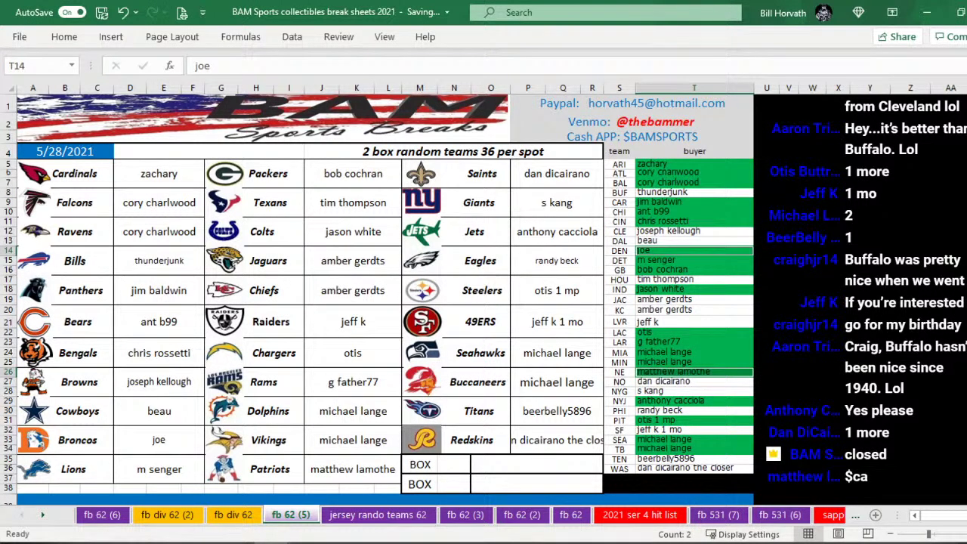
left_click(672, 231)
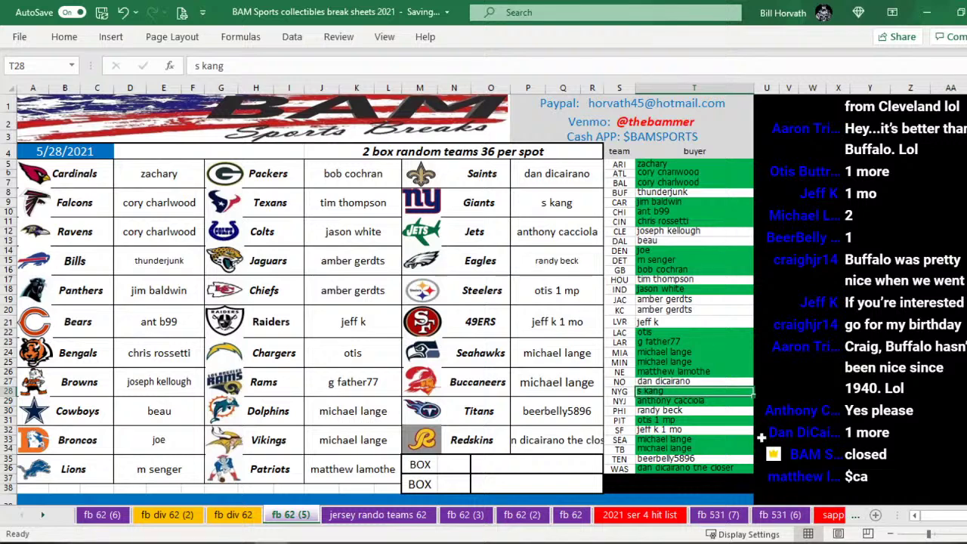
Shade the NO and CLE buyer cells green.
right_click(671, 382)
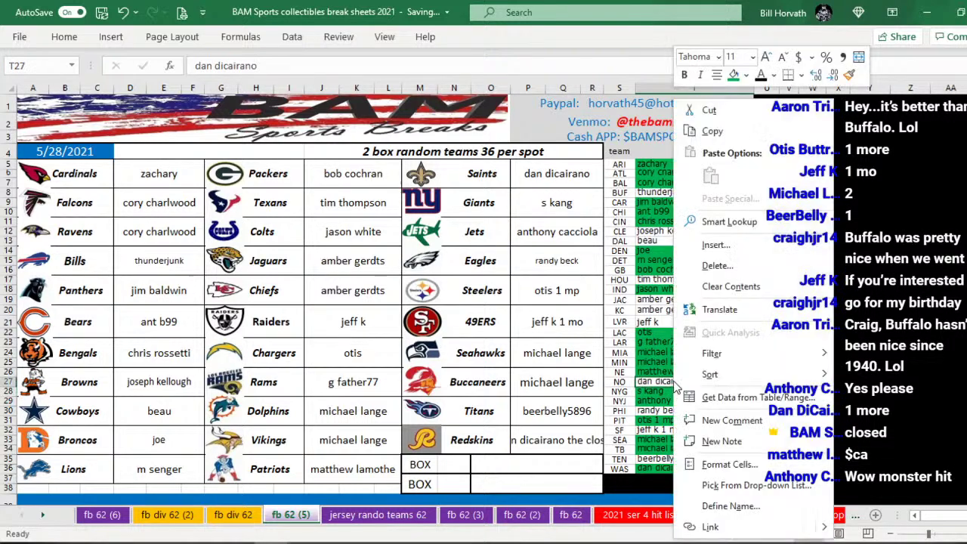
left_click(735, 77)
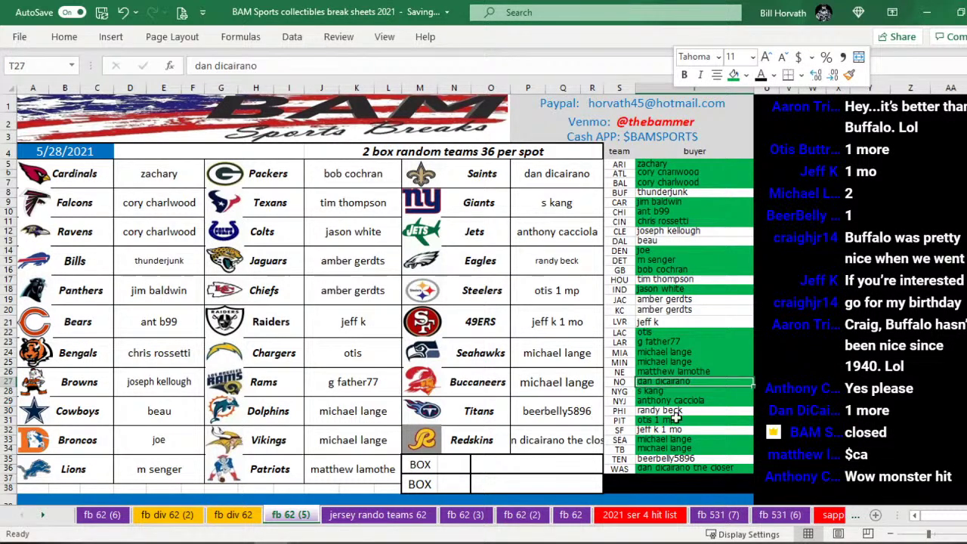
left_click(678, 419)
left_click(672, 410)
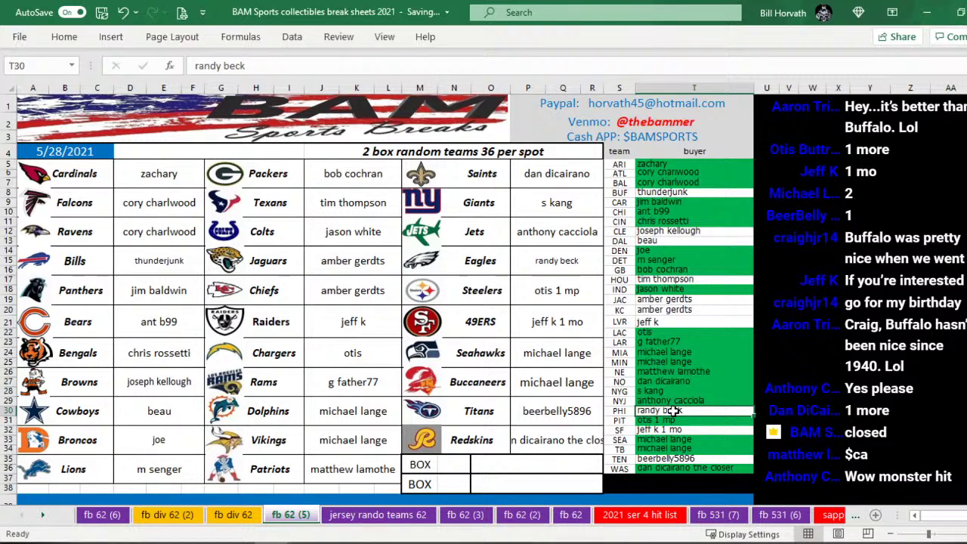
left_click(693, 231)
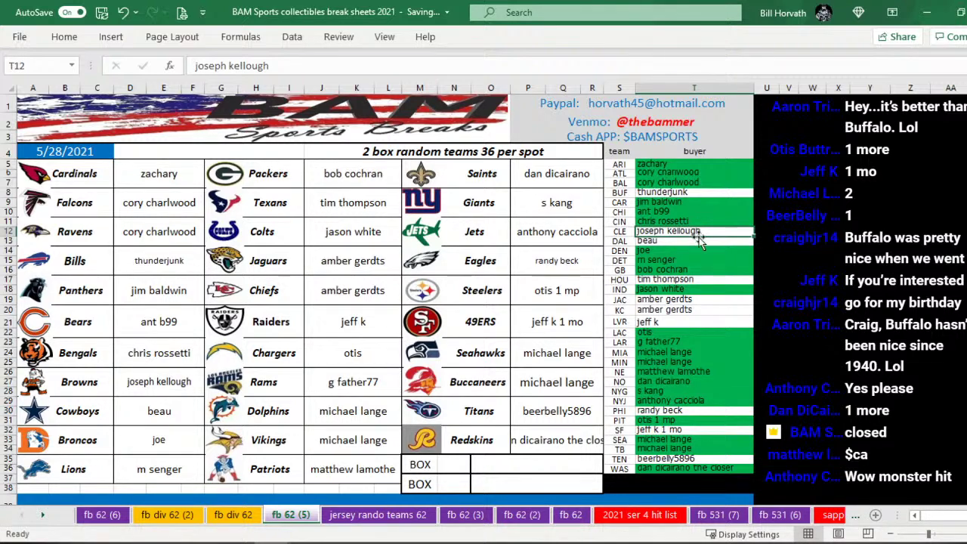
right_click(696, 230)
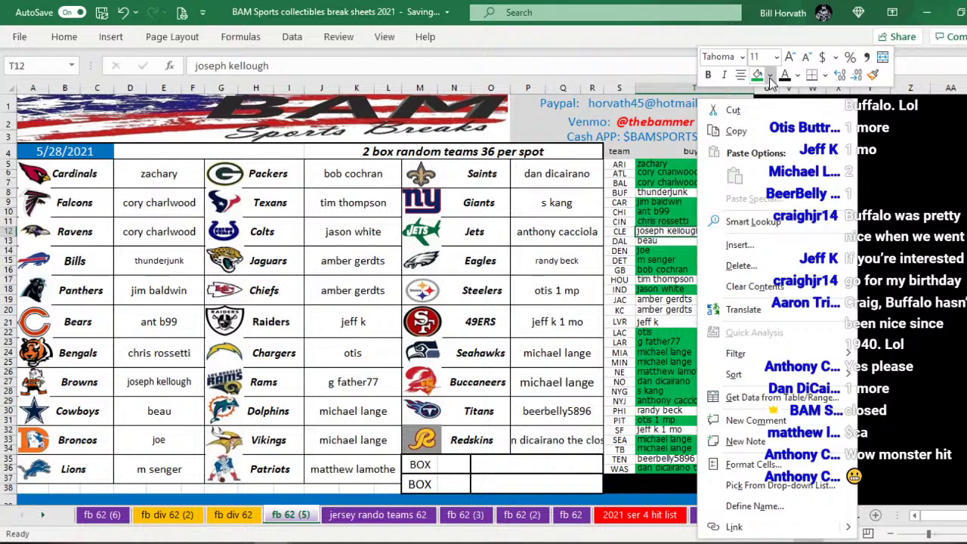
left_click(761, 75)
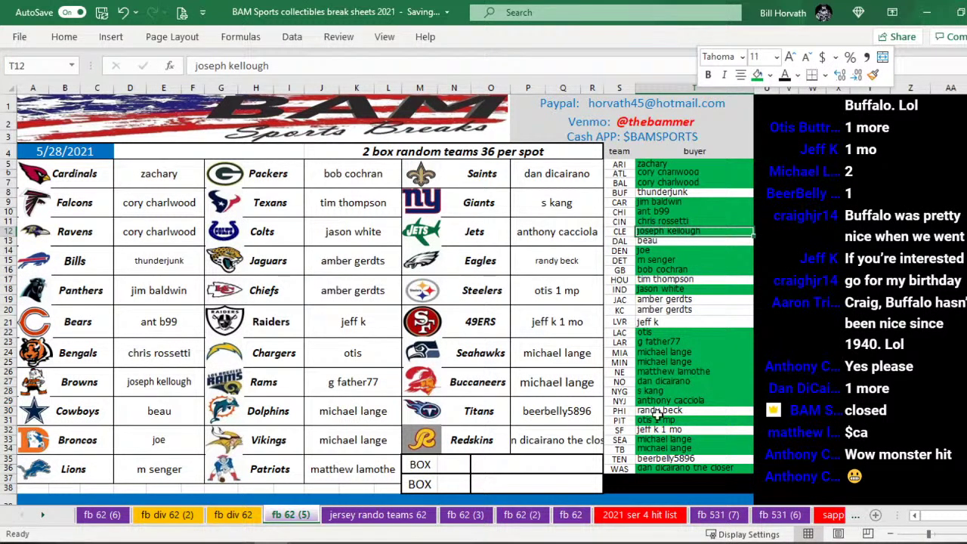
Shade the TEN, LVR and SF buyer cells green.
left_click(649, 459)
right_click(649, 459)
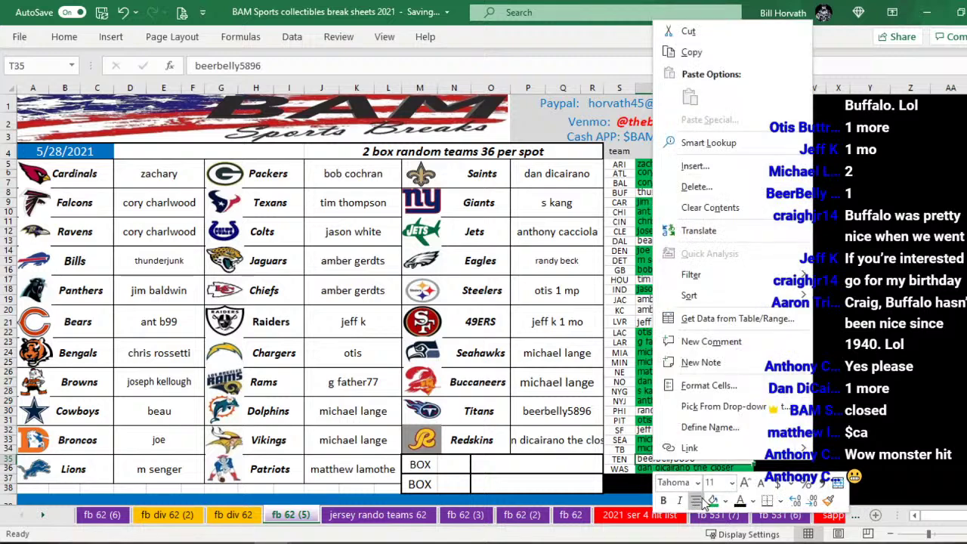
left_click(712, 501)
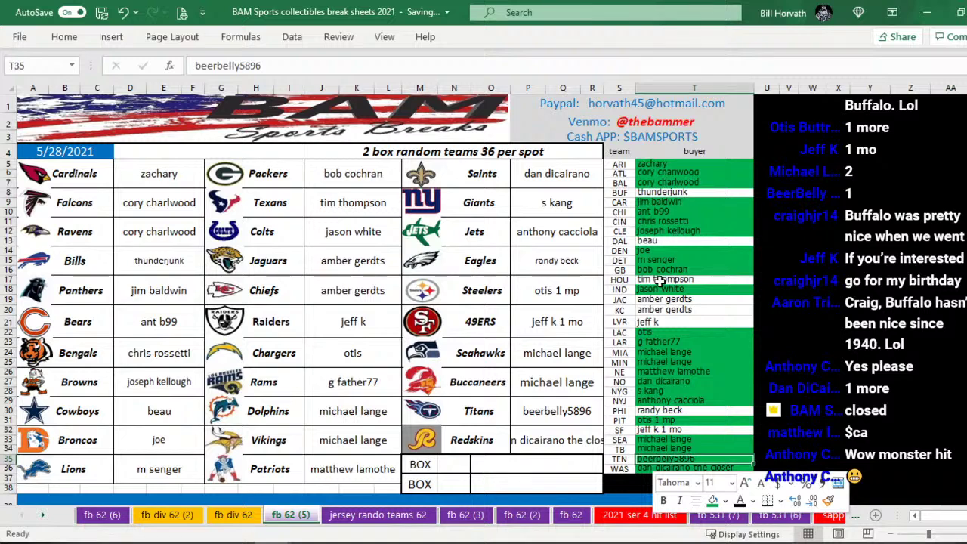
left_click(660, 321)
right_click(660, 321)
left_click(721, 76)
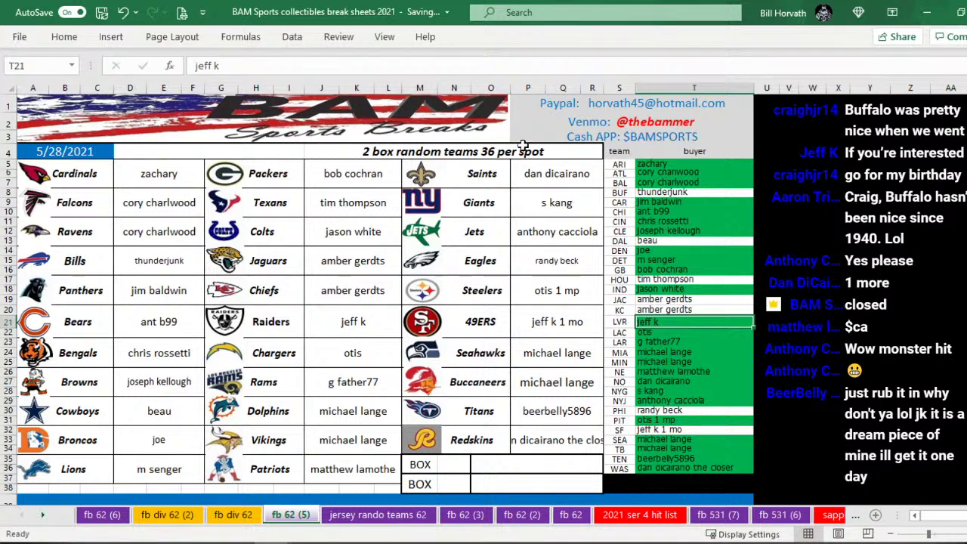
left_click(676, 429)
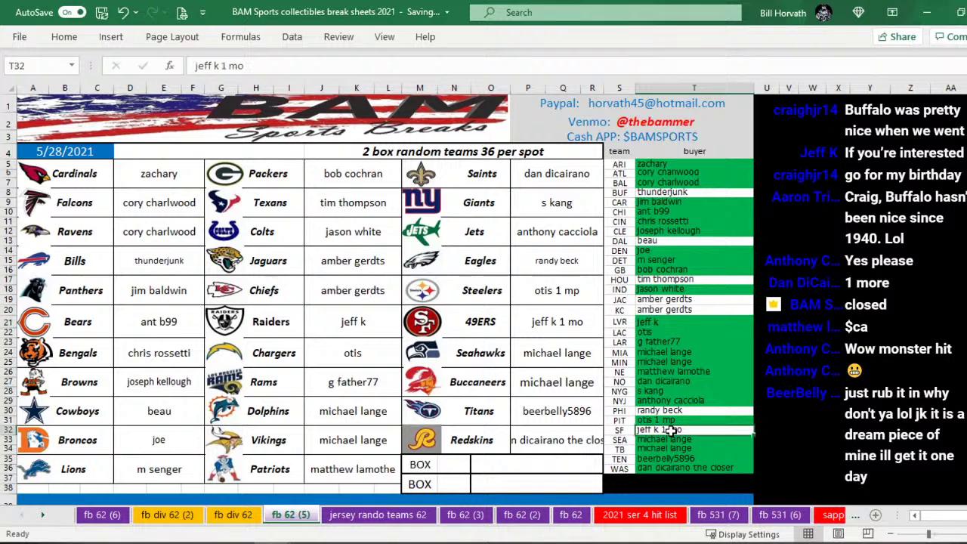
right_click(676, 429)
left_click(732, 75)
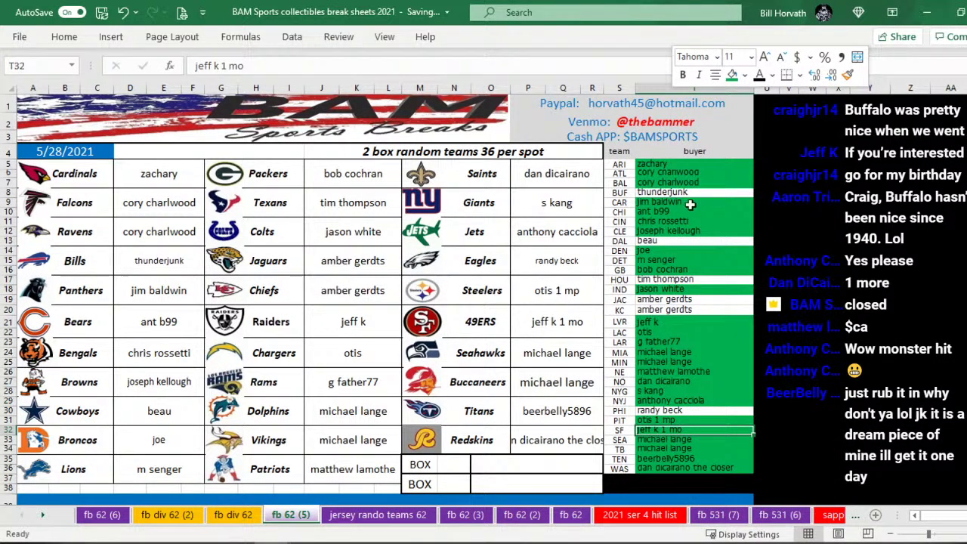
Shade the BUF and DAL buyer entries green and select the whole buyer list T5:T36.
left_click(662, 392)
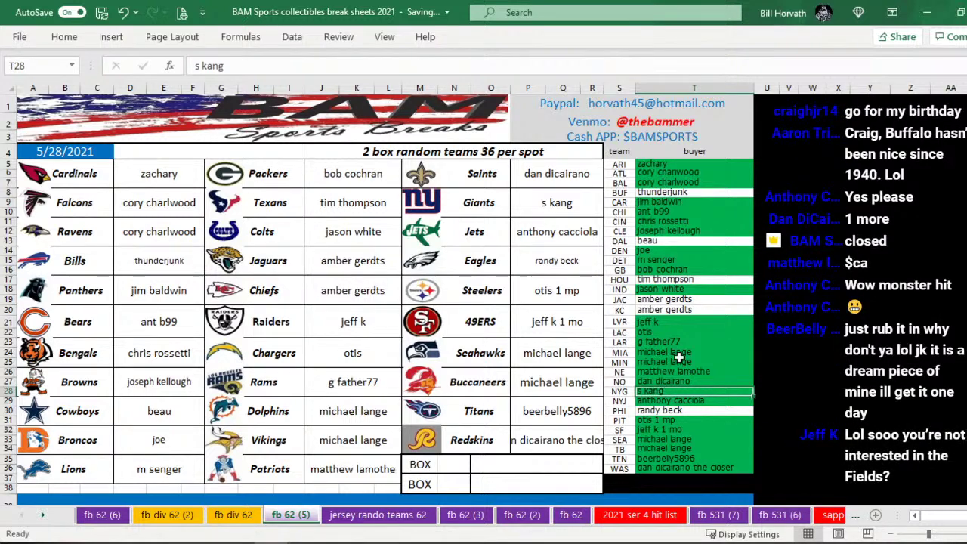
left_click(670, 194)
right_click(670, 194)
key("Escape")
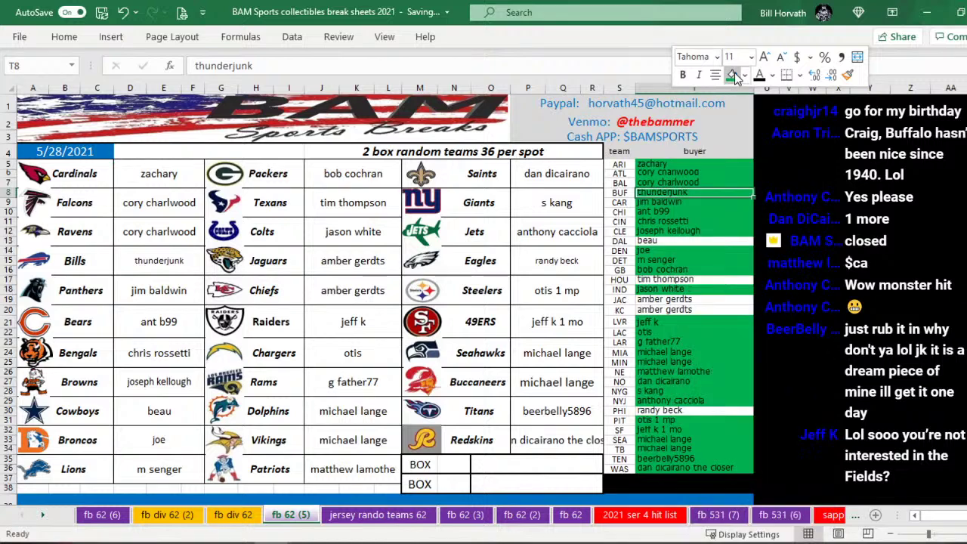
left_click(672, 240)
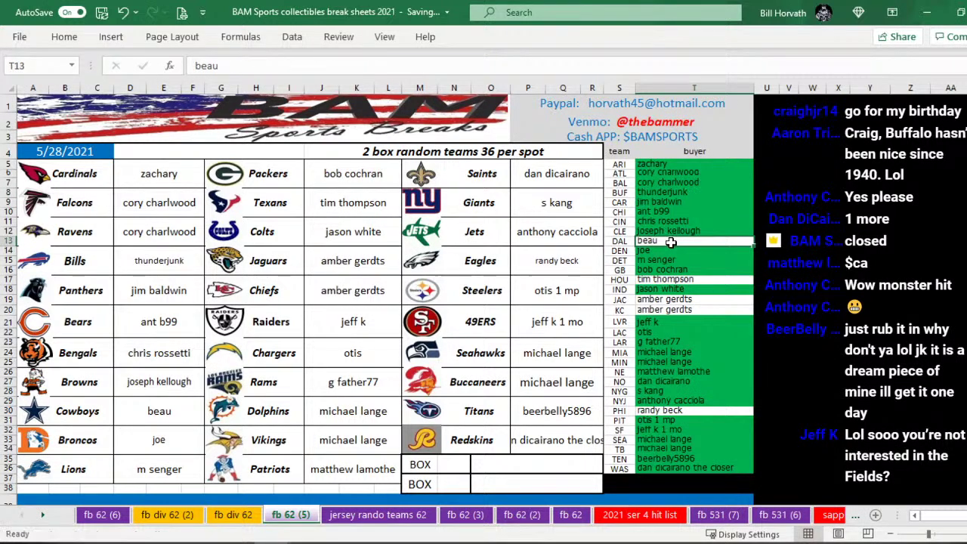
right_click(670, 244)
left_click(731, 81)
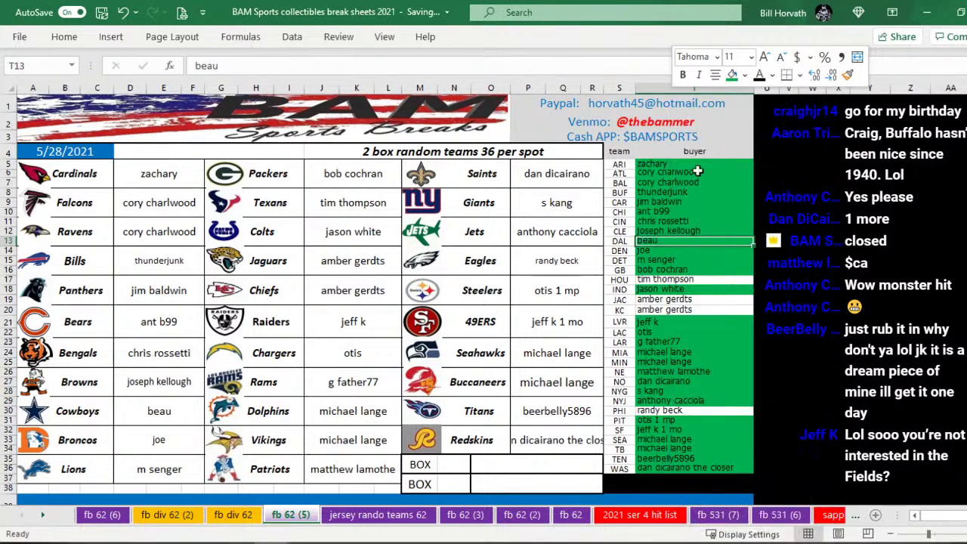
left_click_drag(691, 168, 713, 458)
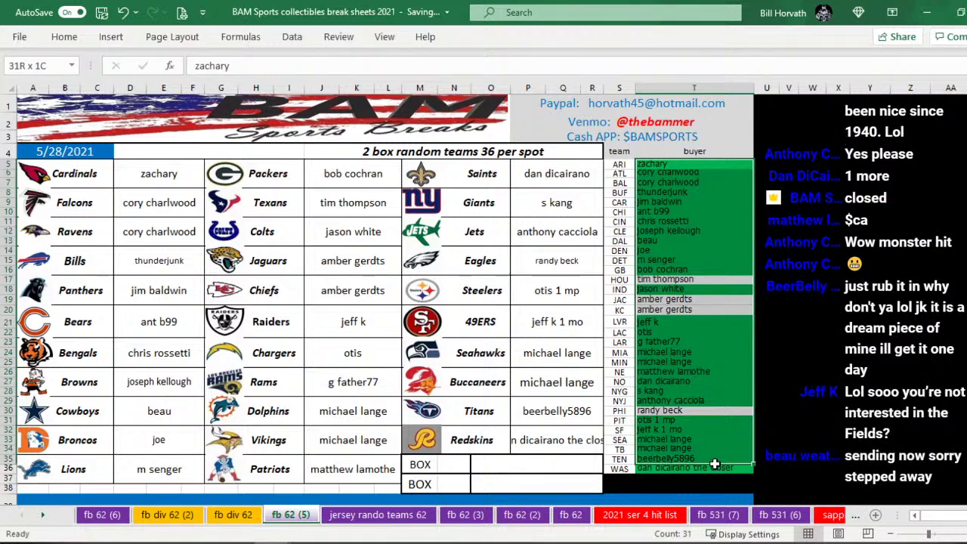
Copy the 32 buyer names and start a new giveaway on RANDOM.ORG.
right_click(670, 221)
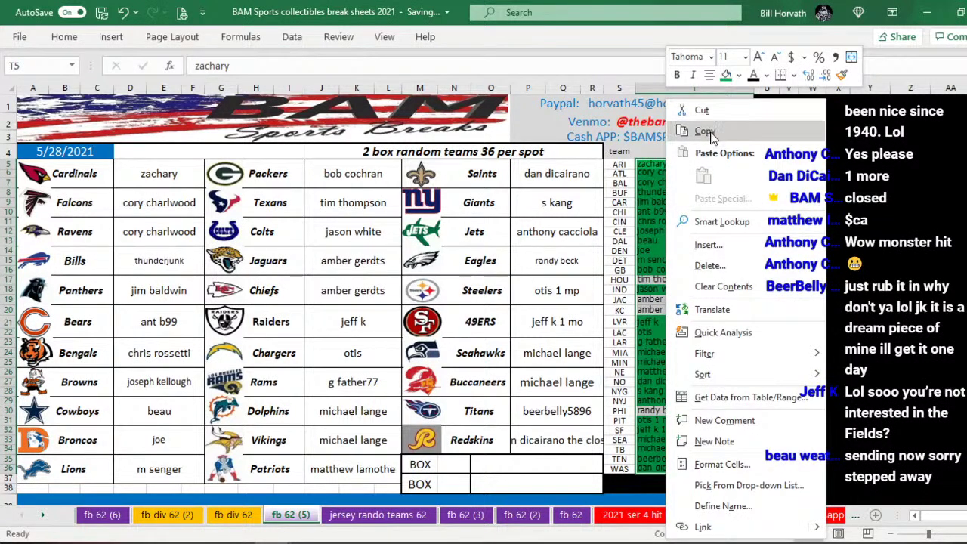
left_click(704, 131)
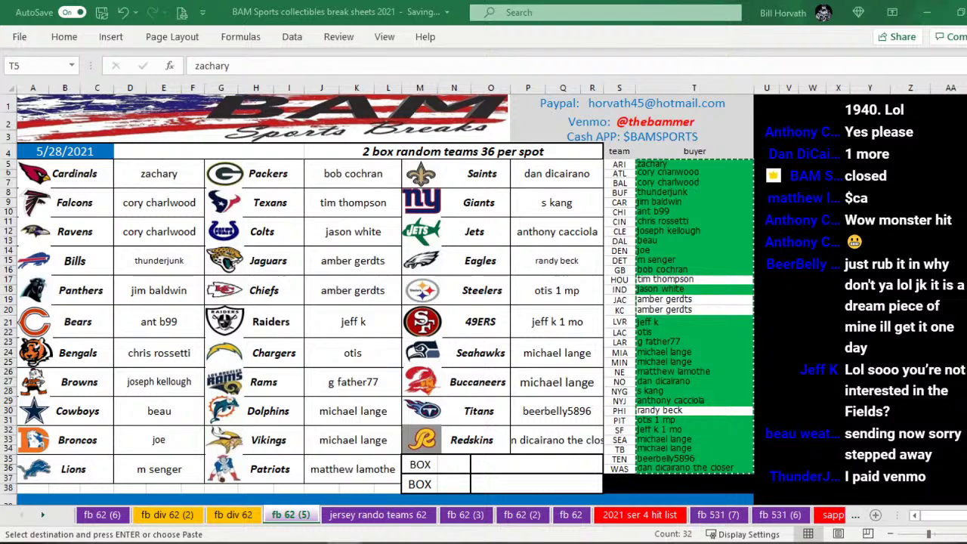
key("alt+Tab")
left_click_drag(657, 90, 461, 68)
left_click(351, 458)
Clear the old giveaway and paste the 32 buyer names as entries.
left_click(573, 248)
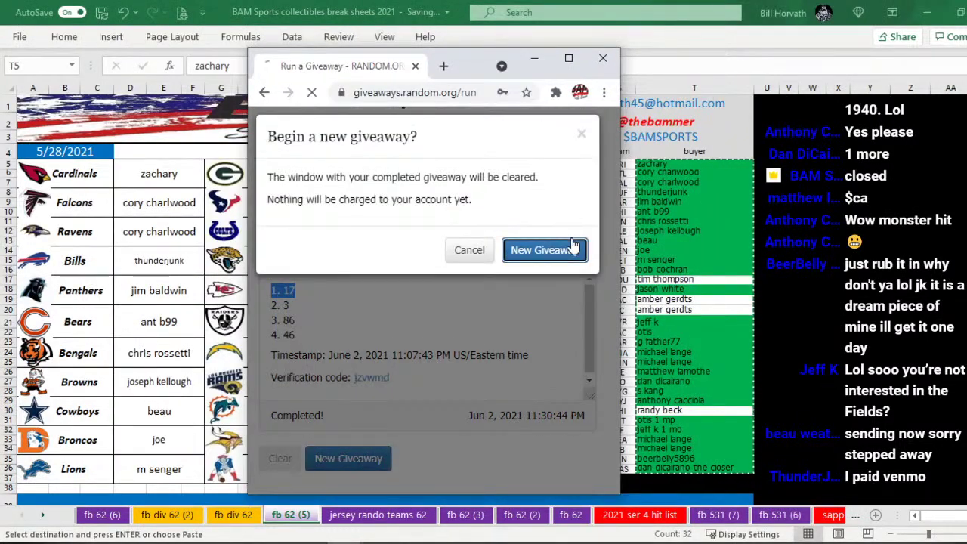
left_click(333, 307)
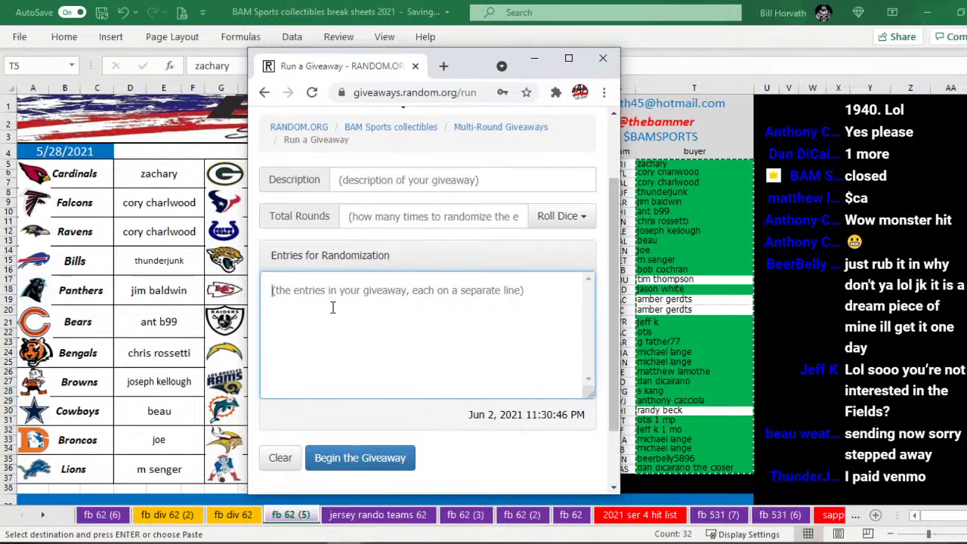
right_click(333, 307)
left_click(369, 424)
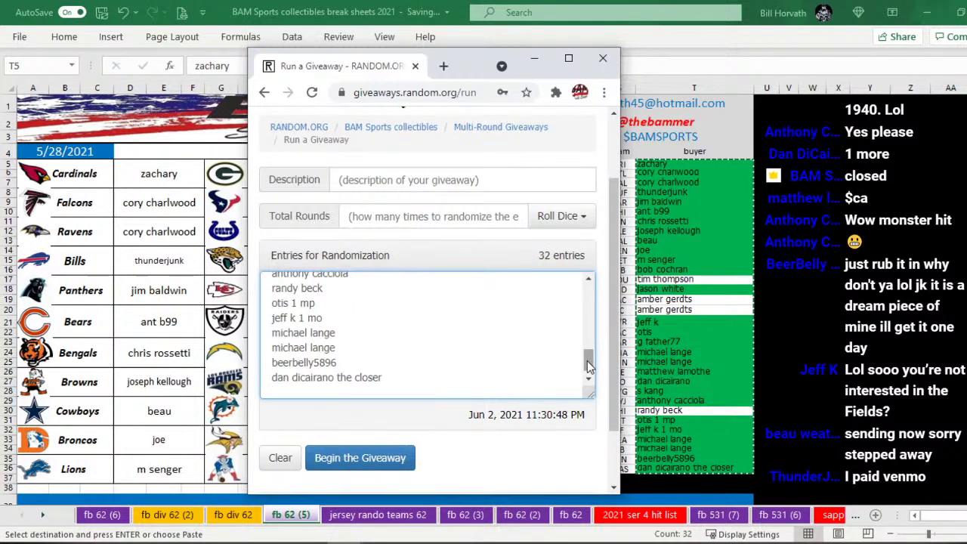
left_click_drag(588, 365, 578, 232)
Set the description to 'lid 5 and 6' and total rounds to 5, then begin.
left_click(444, 179)
type("l")
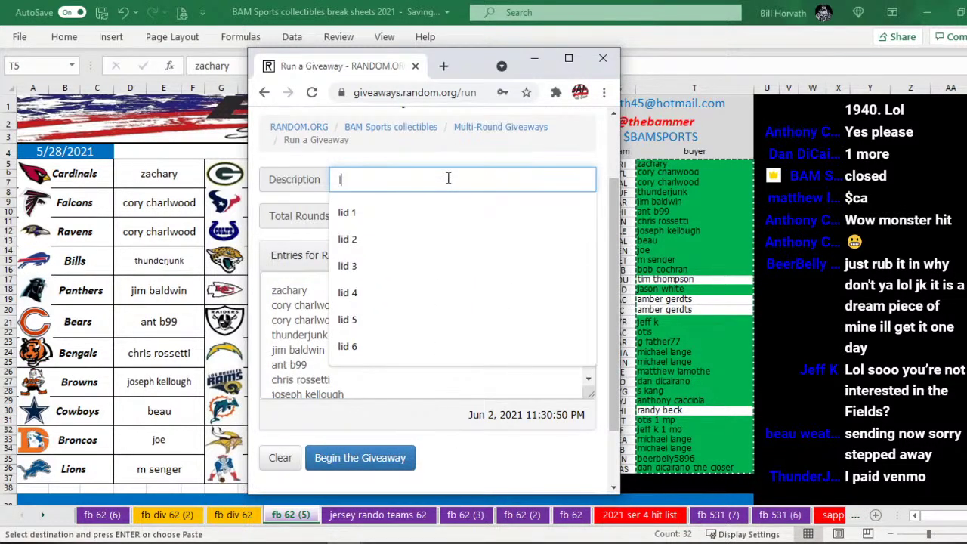
type("id 5 AND")
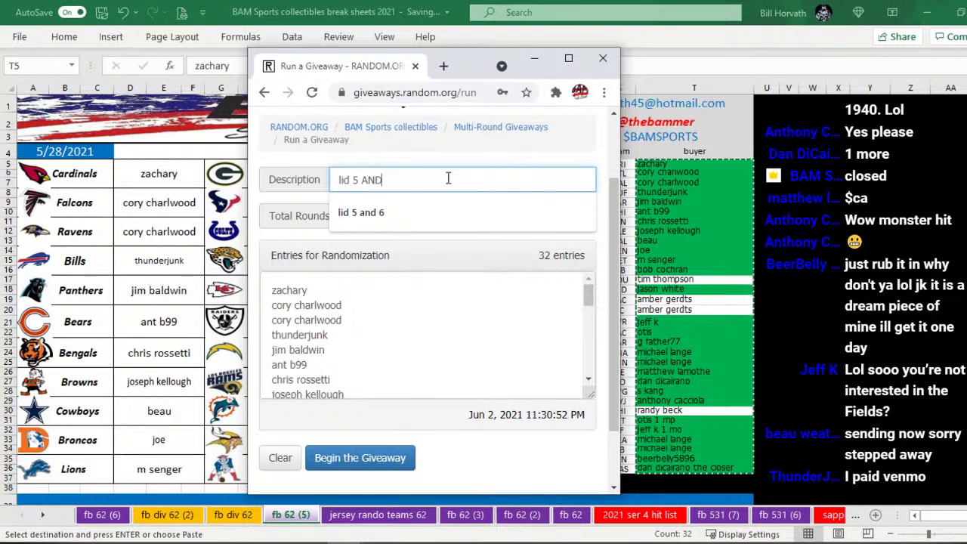
key("BackSpace")
key("BackSpace")
key("BackSpace")
type("and ")
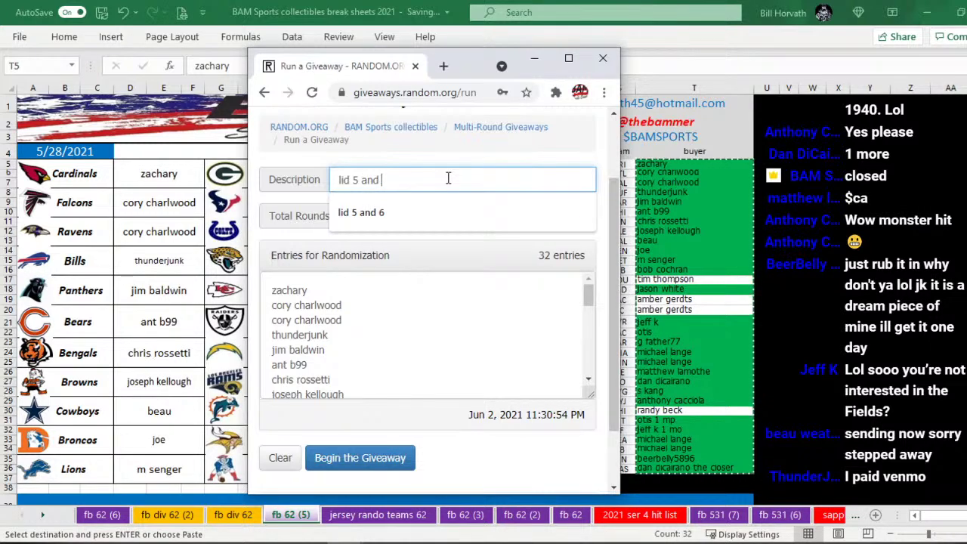
type("6")
left_click(472, 216)
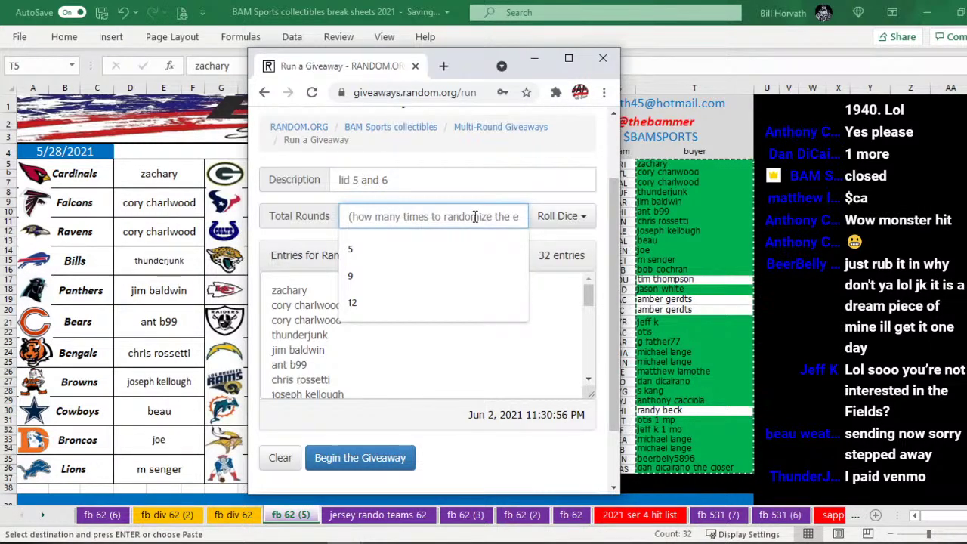
left_click(373, 255)
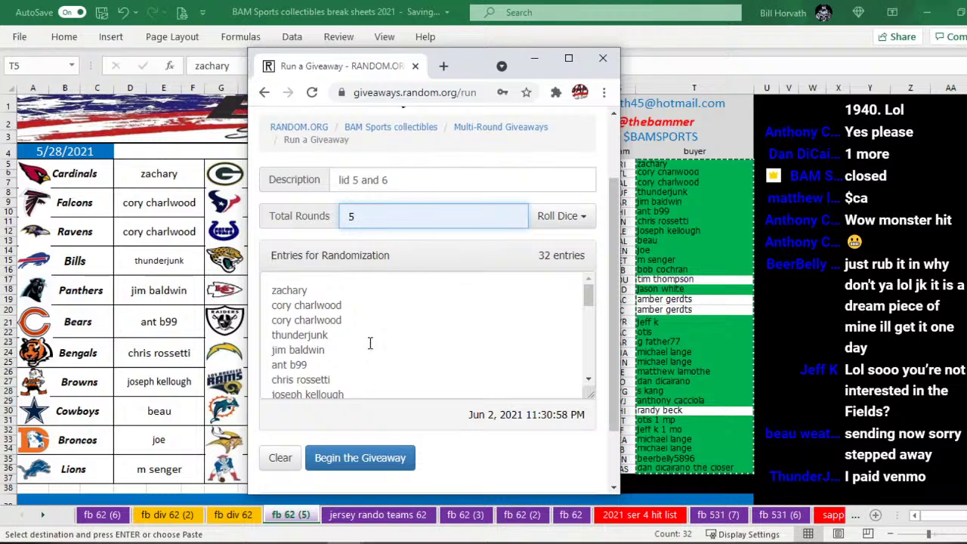
left_click(352, 457)
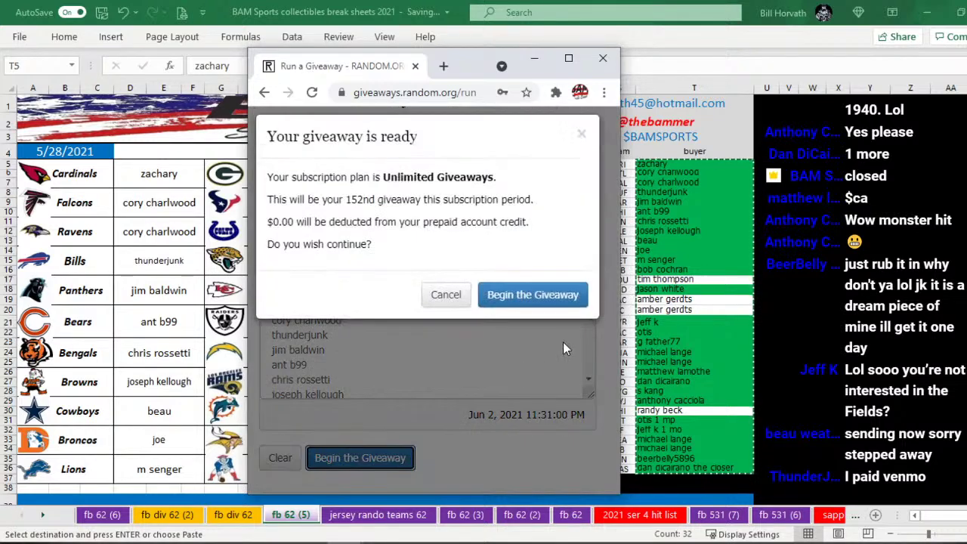
Confirm the giveaway start and run all five randomization rounds.
left_click(556, 296)
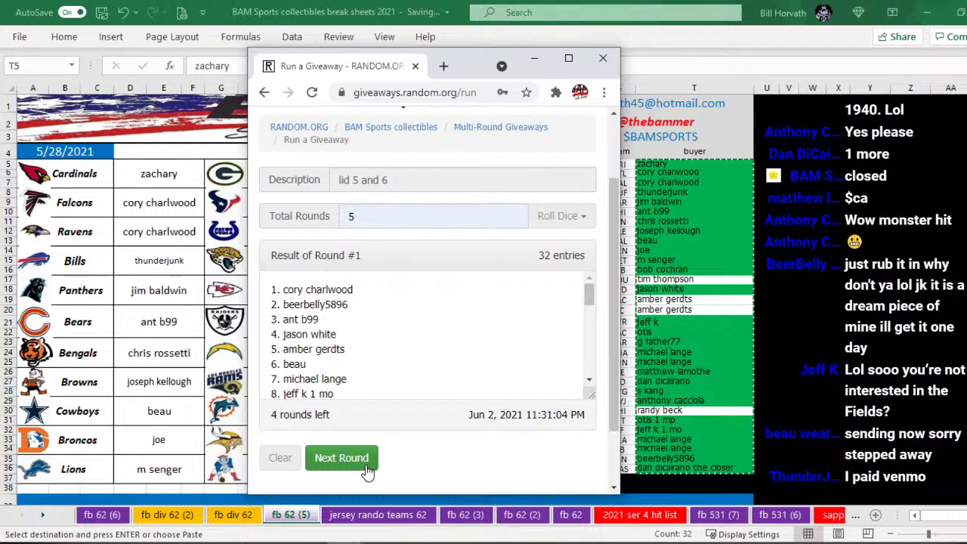
left_click(367, 468)
left_click(366, 468)
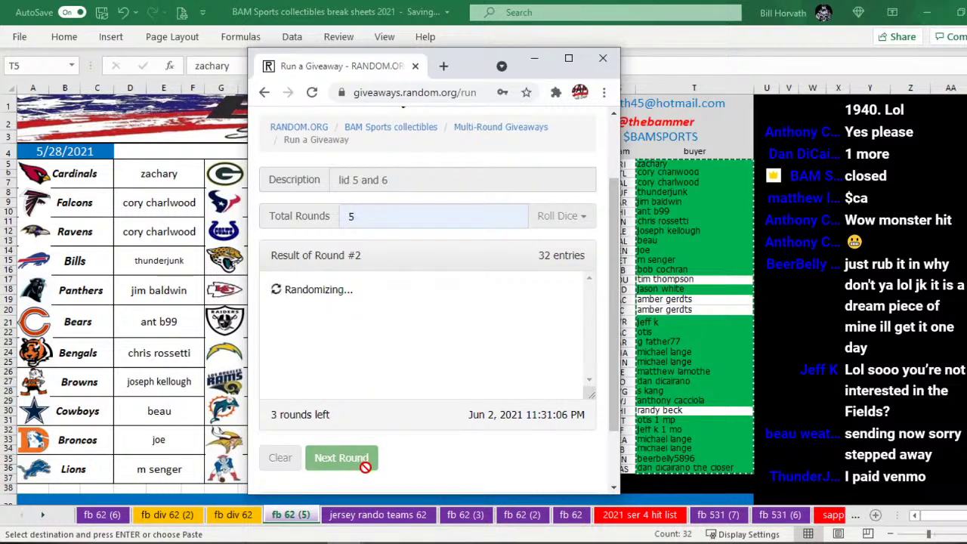
left_click(365, 467)
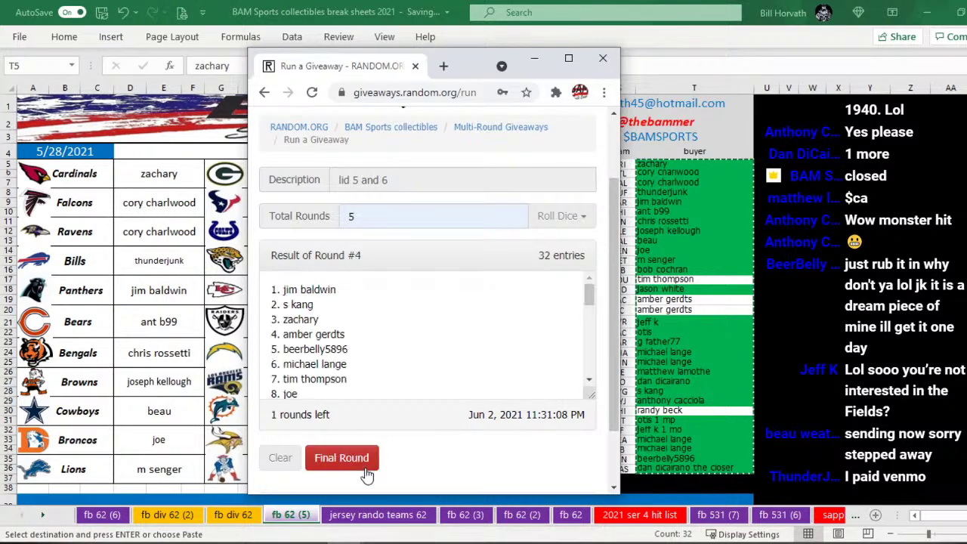
left_click(365, 467)
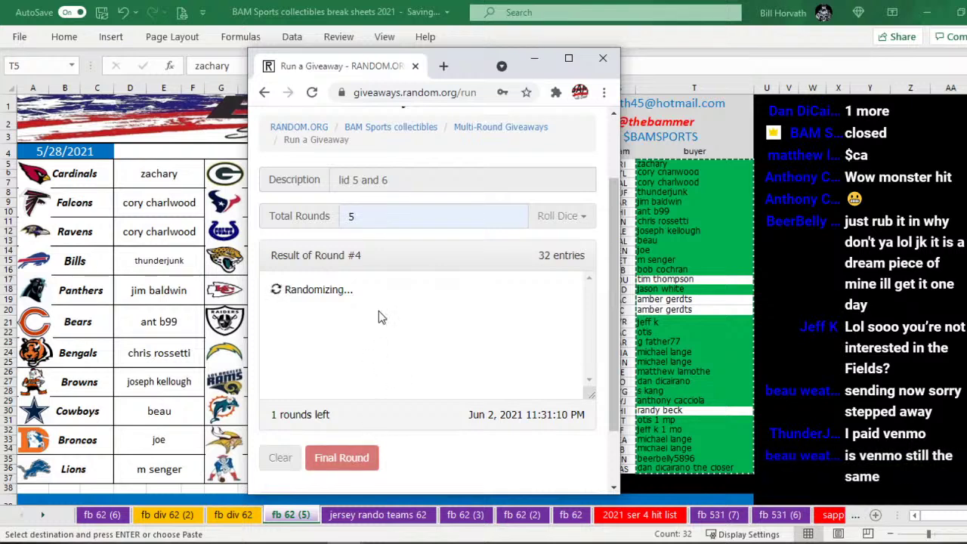
Copy the final Round #5 numbered list of 32 names and return to Excel.
left_click_drag(271, 291, 410, 344)
right_click(320, 294)
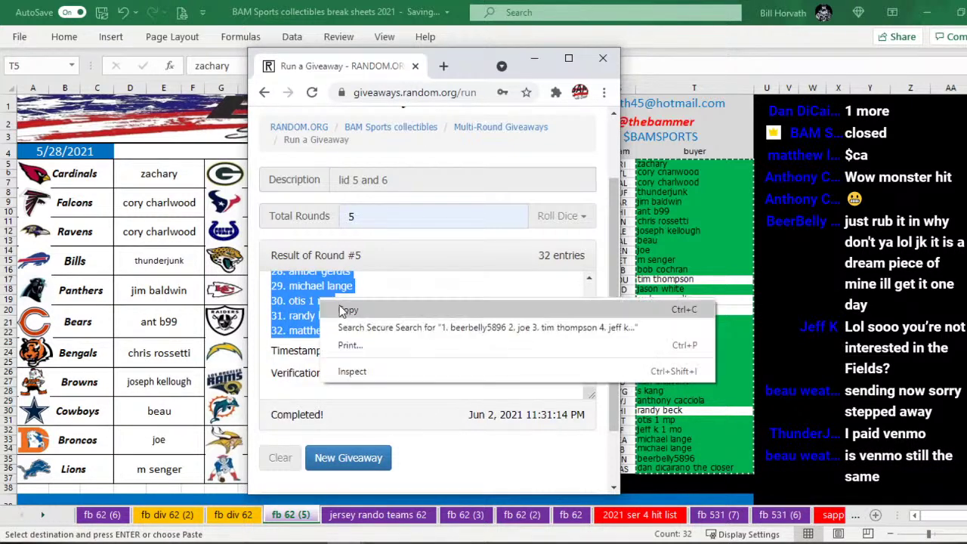
left_click(346, 310)
left_click(690, 166)
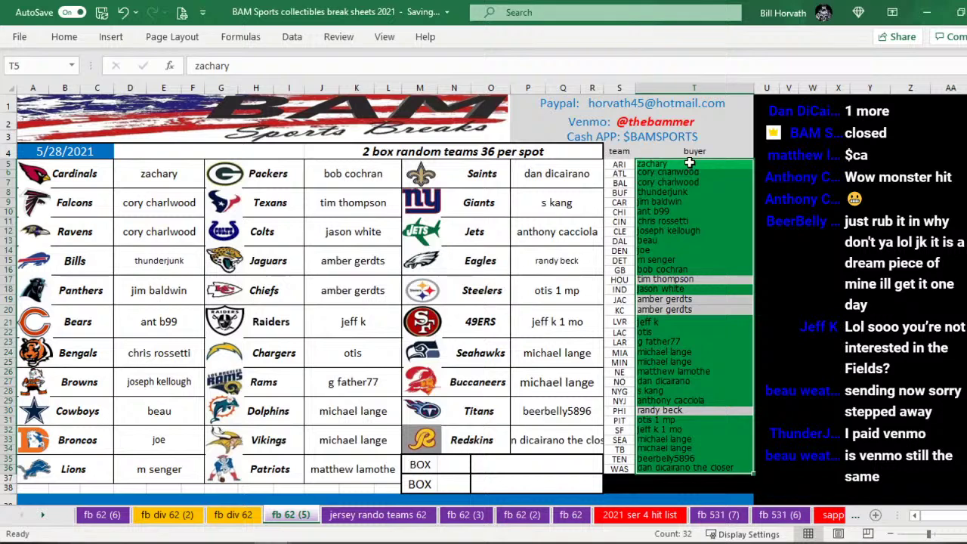
Paste the randomized numbered list into the buyer column at T5, then copy the Venmo line in P2.
right_click(690, 163)
left_click(724, 179)
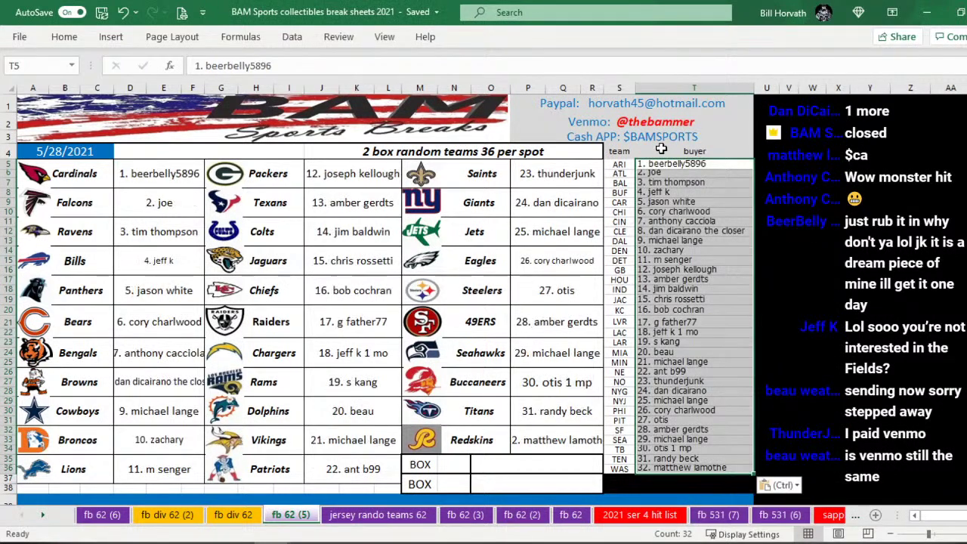
right_click(748, 122)
left_click(782, 129)
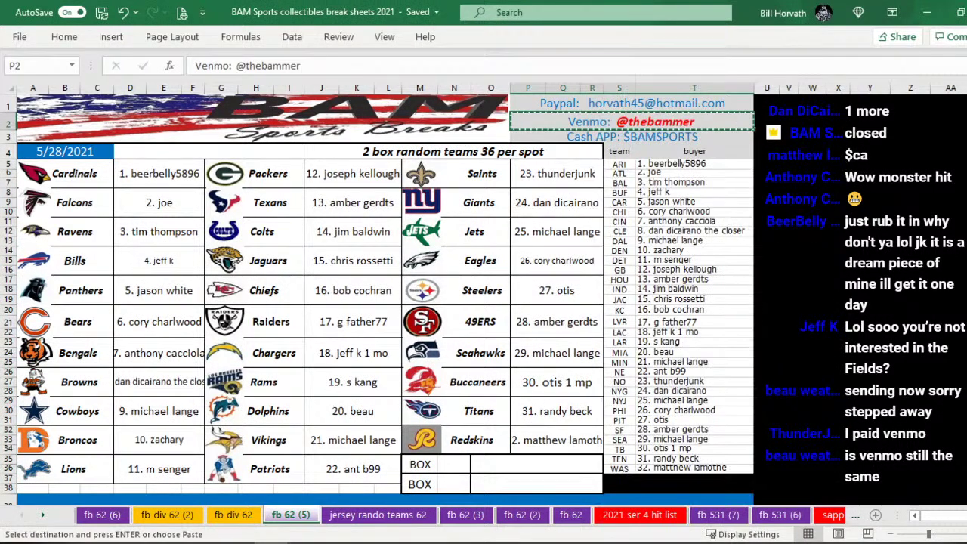
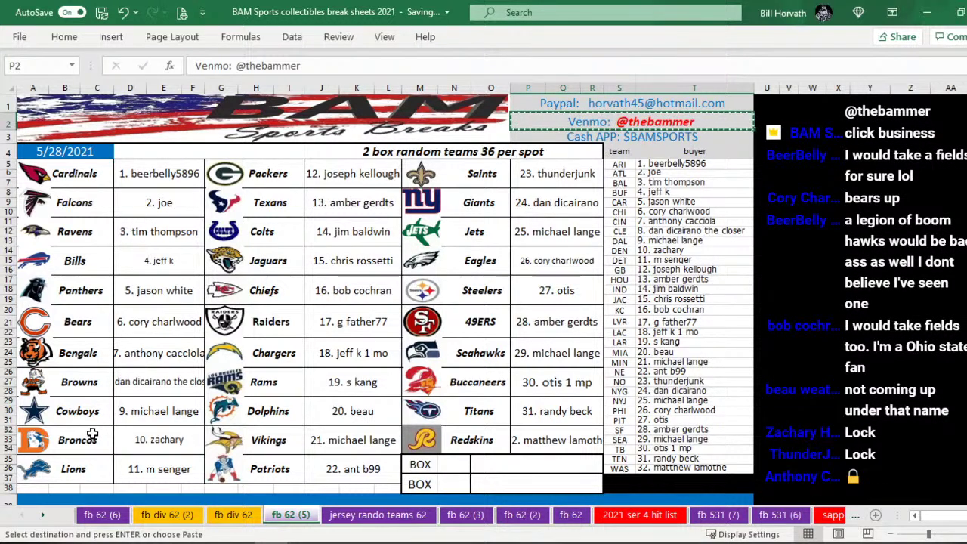
Fill the Broncos and Saints row cells green from the right-click mini toolbar.
left_click_drag(94, 437, 148, 448)
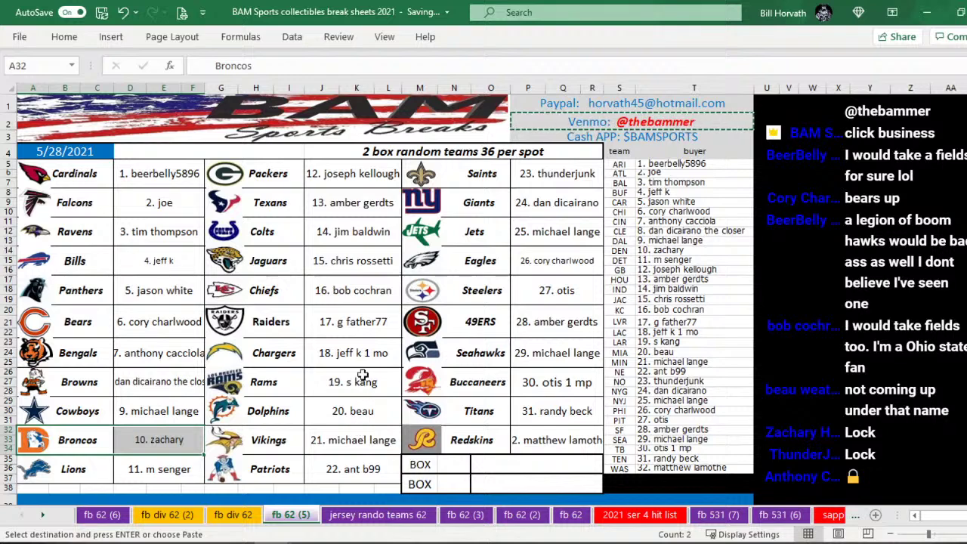
left_click_drag(505, 178, 533, 180)
right_click(533, 181)
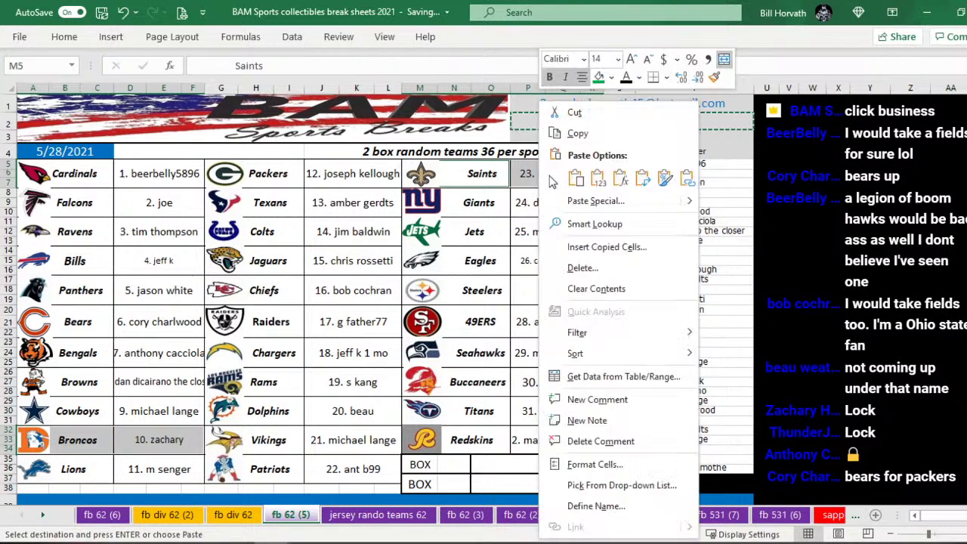
left_click(599, 77)
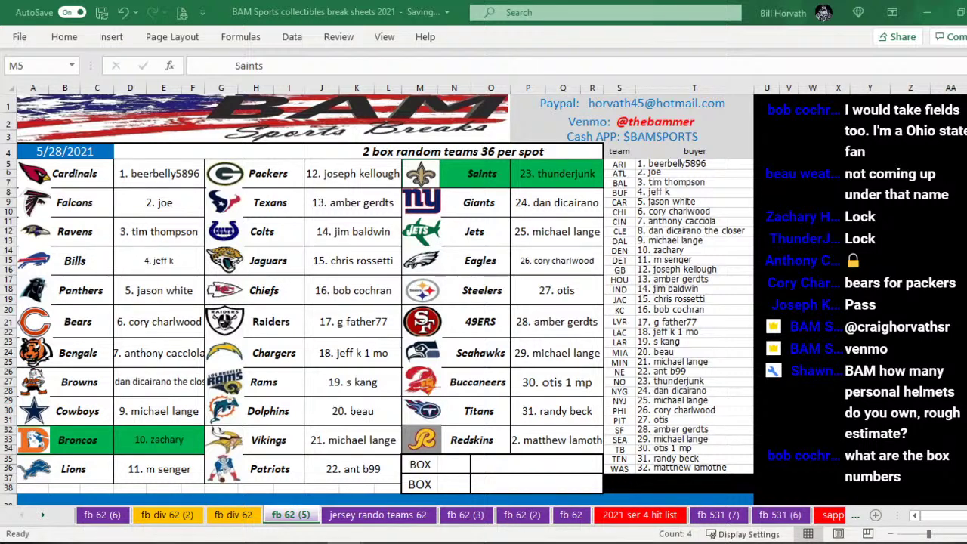
key("ctrl+z")
key("ctrl+y")
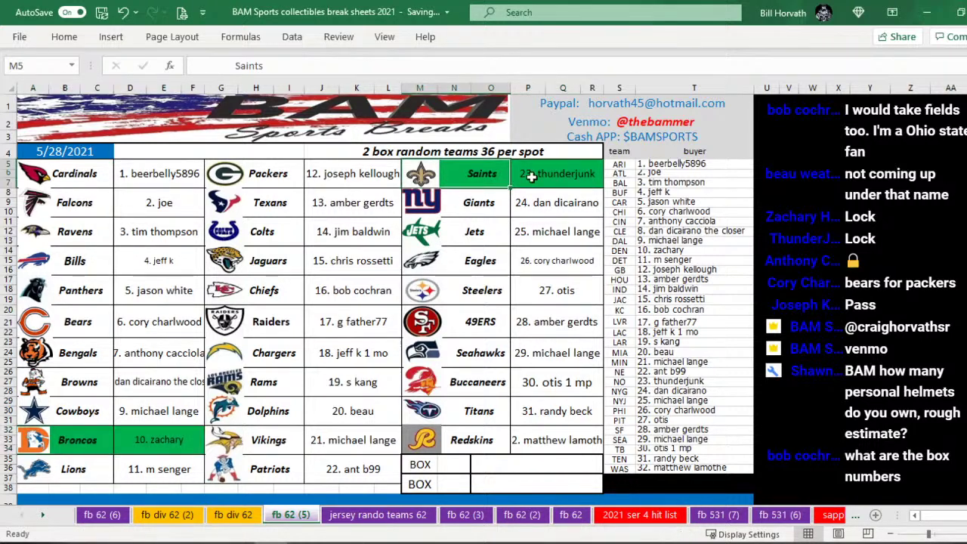
Change the Broncos and Saints rows' fill to gold from the Fill Color dropdown.
left_click_drag(34, 440, 143, 445)
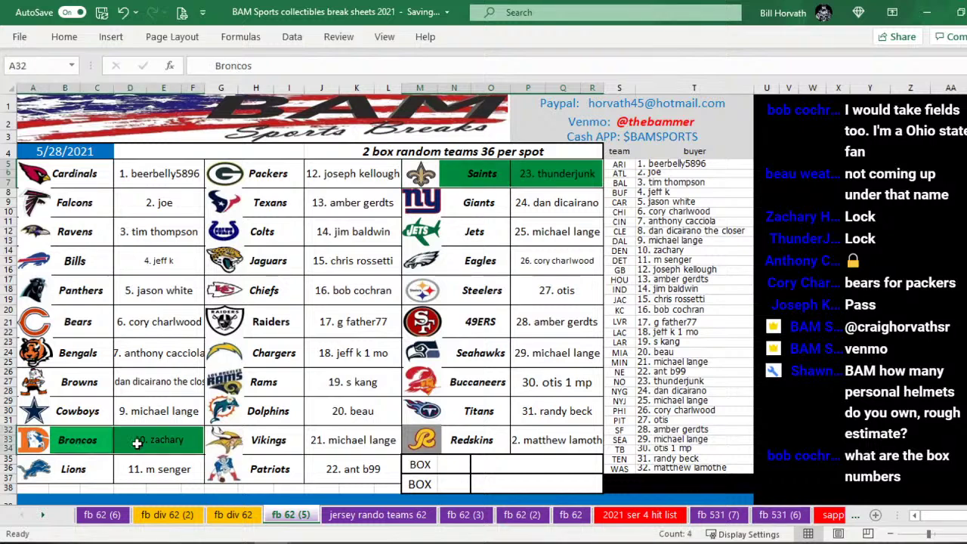
right_click(141, 449)
left_click(211, 485)
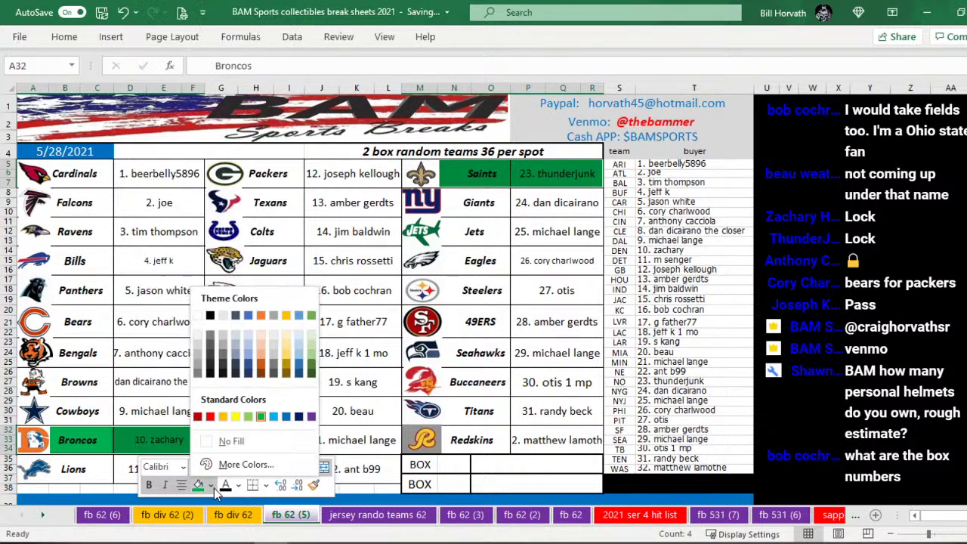
left_click(285, 361)
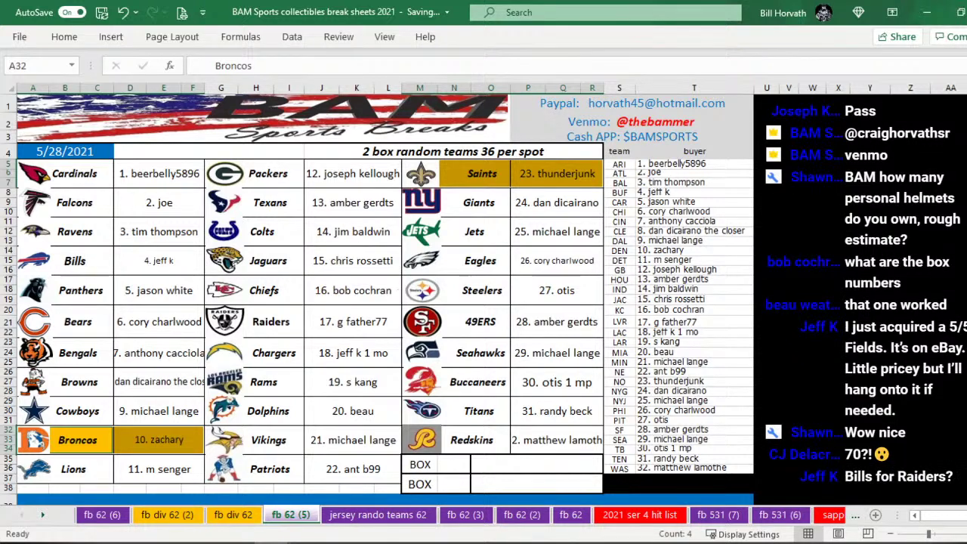
left_click(230, 361)
left_click_drag(92, 467, 128, 466)
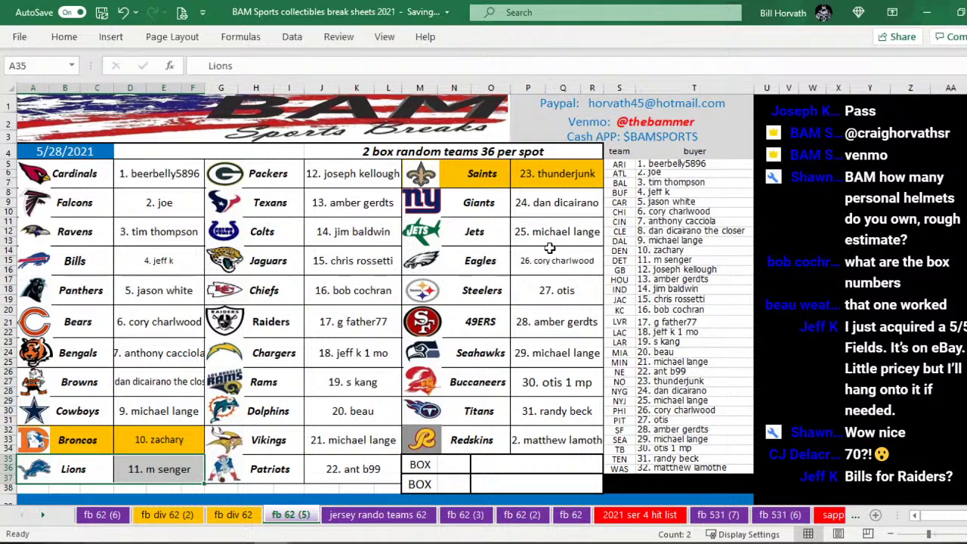
Apply the gold fill to the Lions row cells A35:D35.
right_click(140, 457)
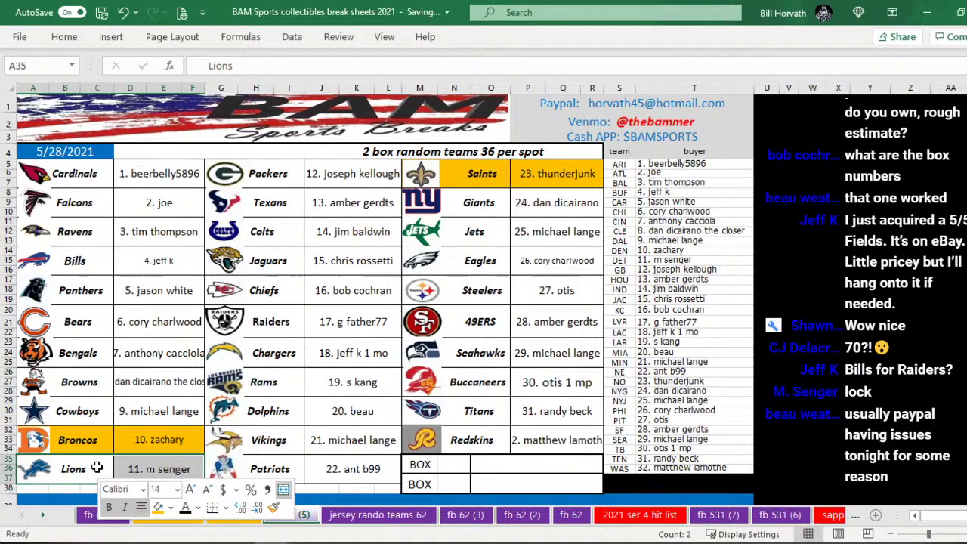
left_click(157, 507)
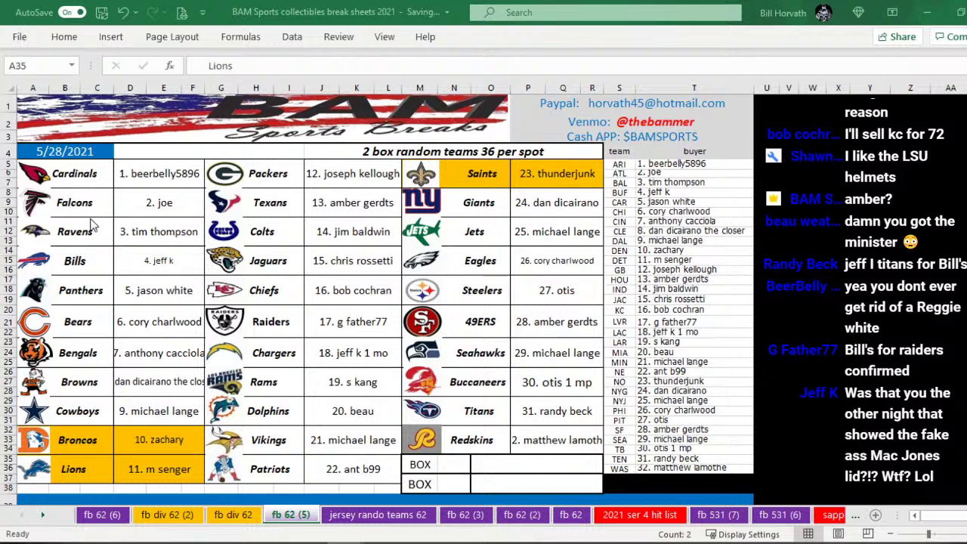
Enter the Raiders buyer's name in Bills cell D14 and the Bills buyer's name in Raiders cell J20.
left_click(165, 260)
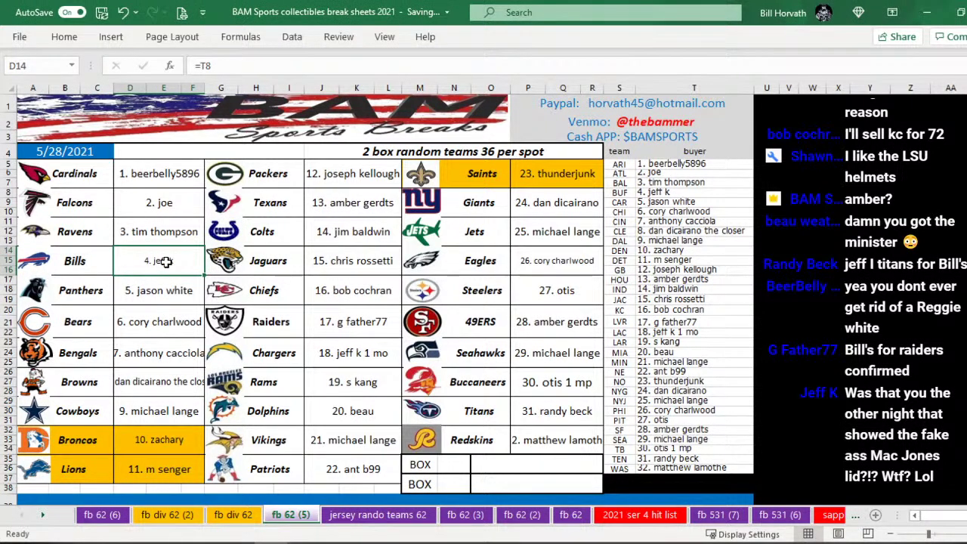
type("g fa")
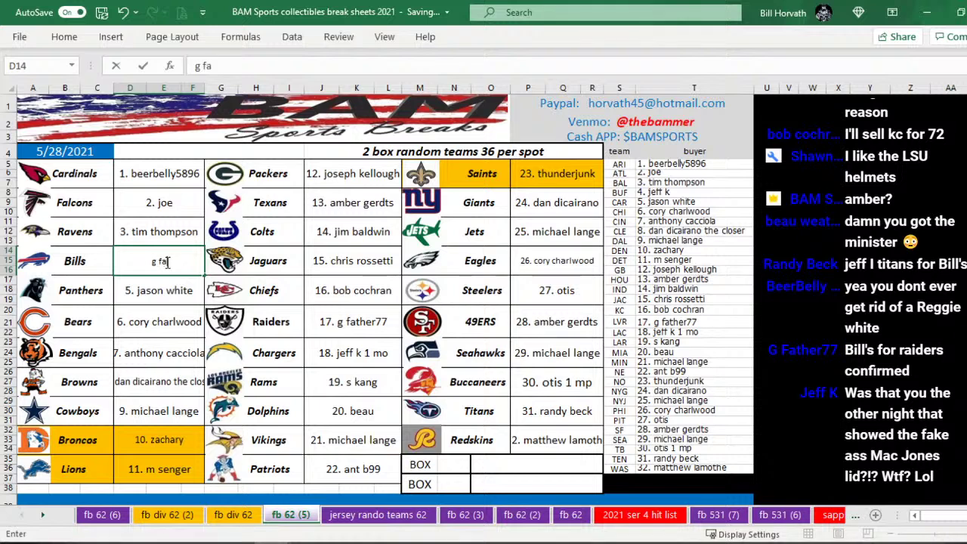
type("ther")
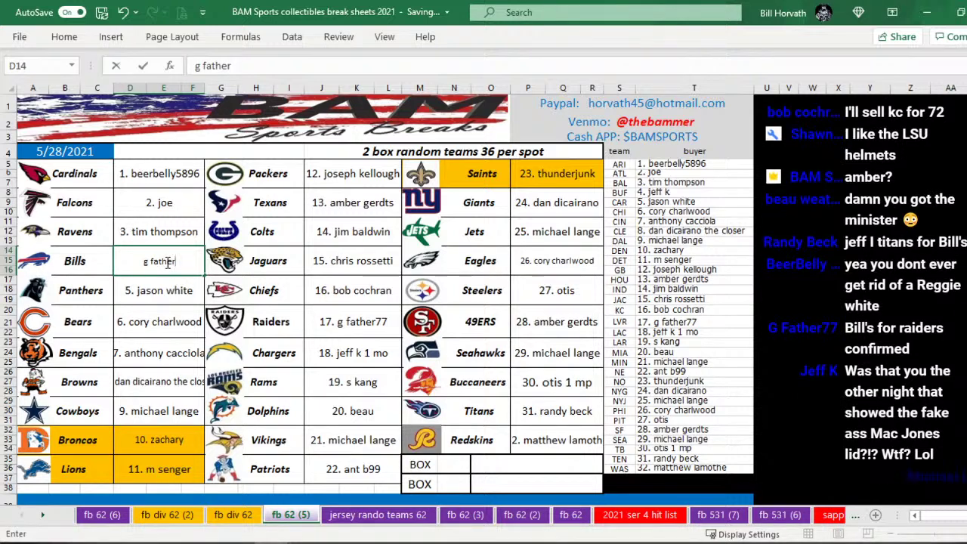
type("77")
key("Right")
key("Right")
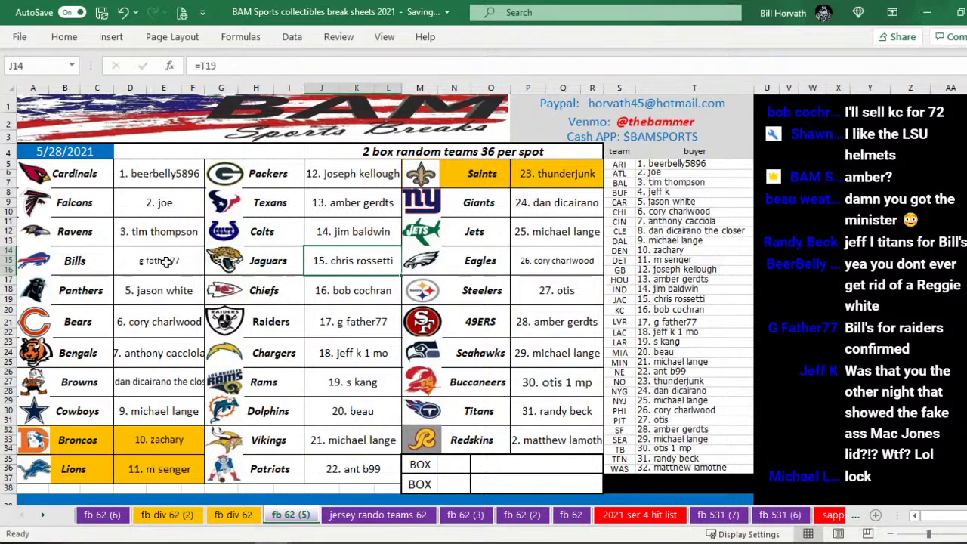
key("Down")
key("Down")
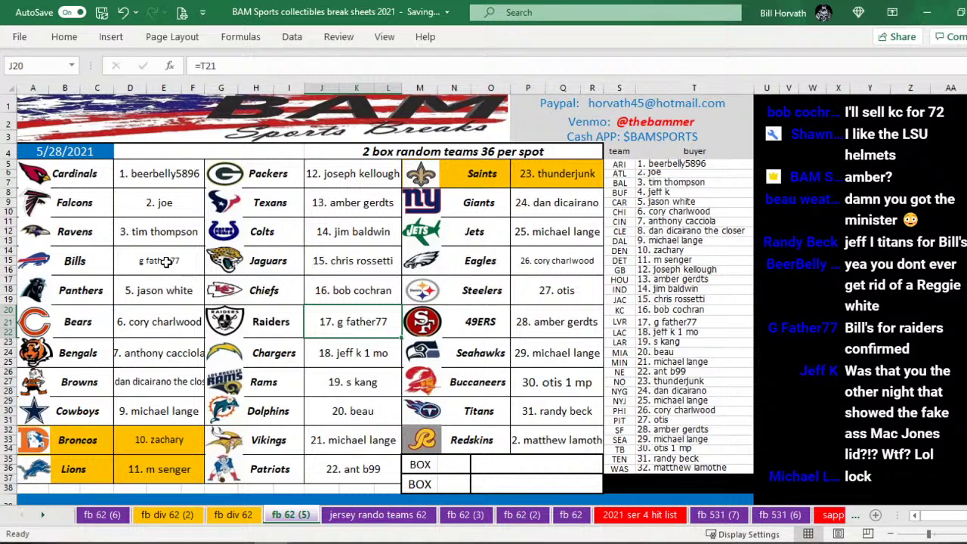
type("jeff")
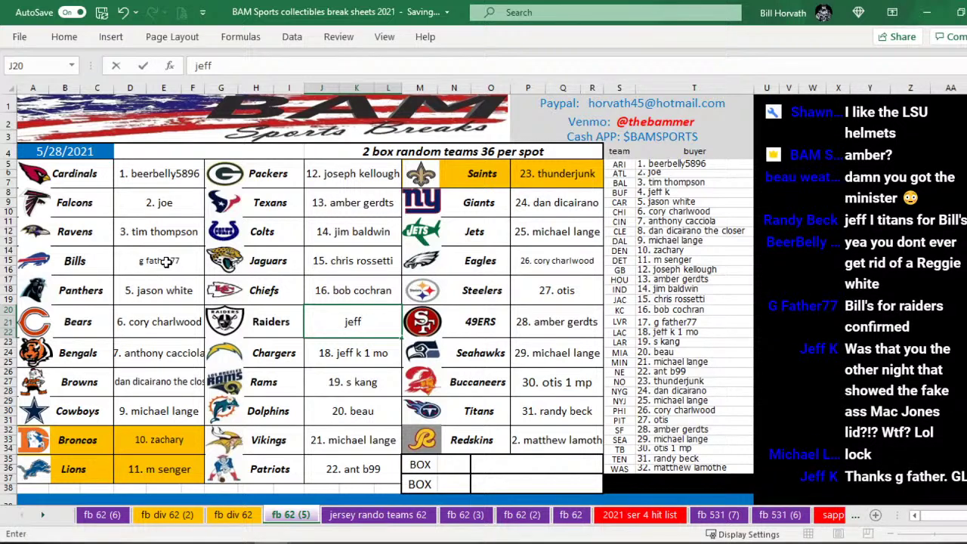
type(" k")
key("Return")
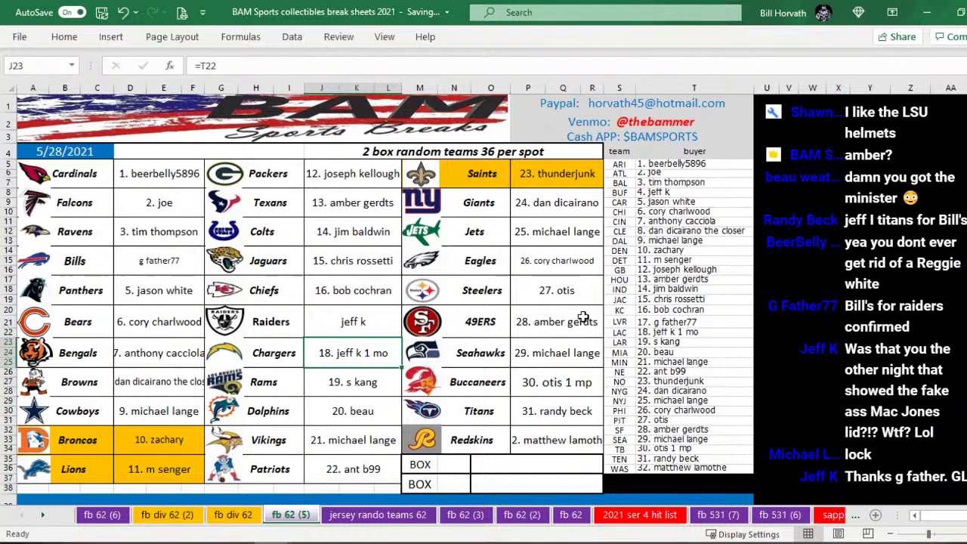
Fill the Seahawks and Jets row cells gold.
left_click(491, 352)
right_click(527, 354)
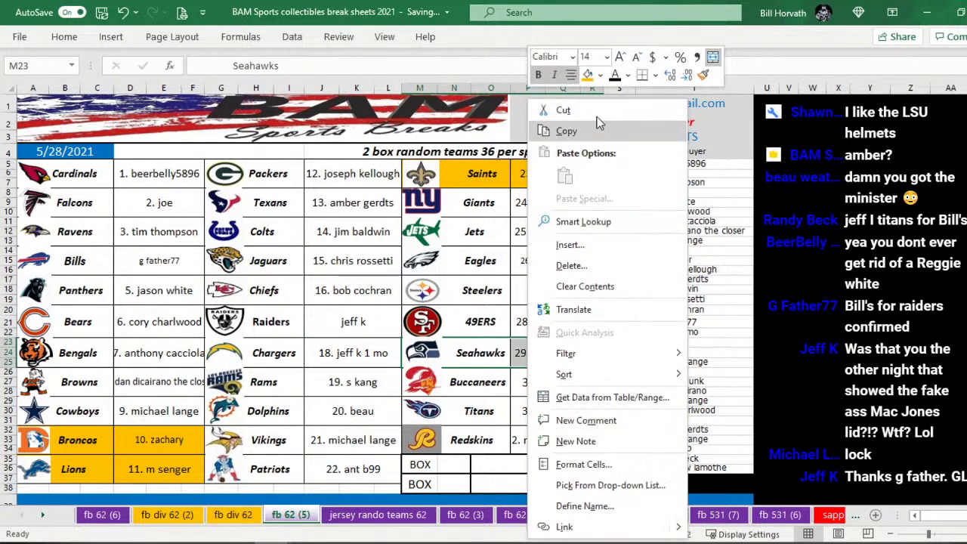
left_click(589, 77)
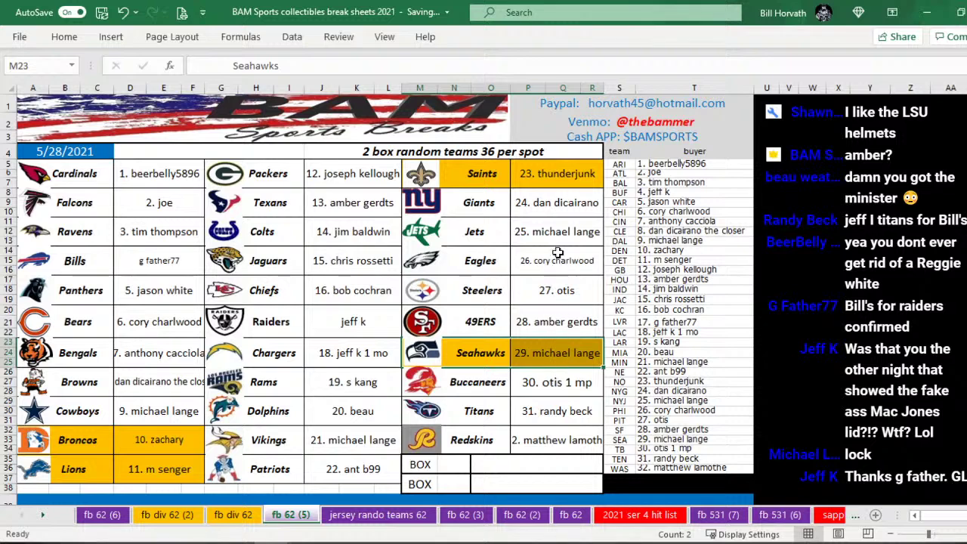
left_click_drag(479, 226, 529, 231)
right_click(529, 232)
left_click(588, 77)
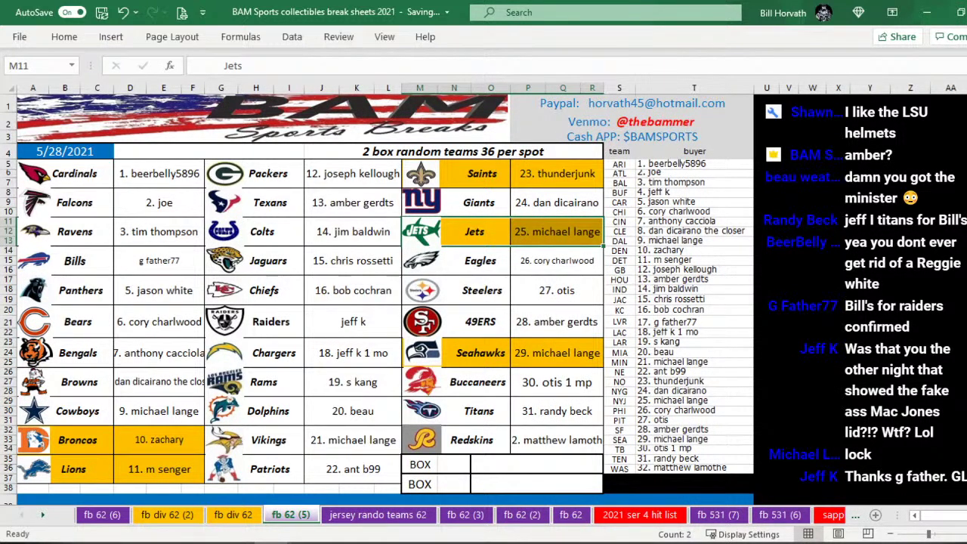
Fill the Cowboys and Vikings row cells gold.
left_click_drag(75, 408, 124, 407)
right_click(124, 408)
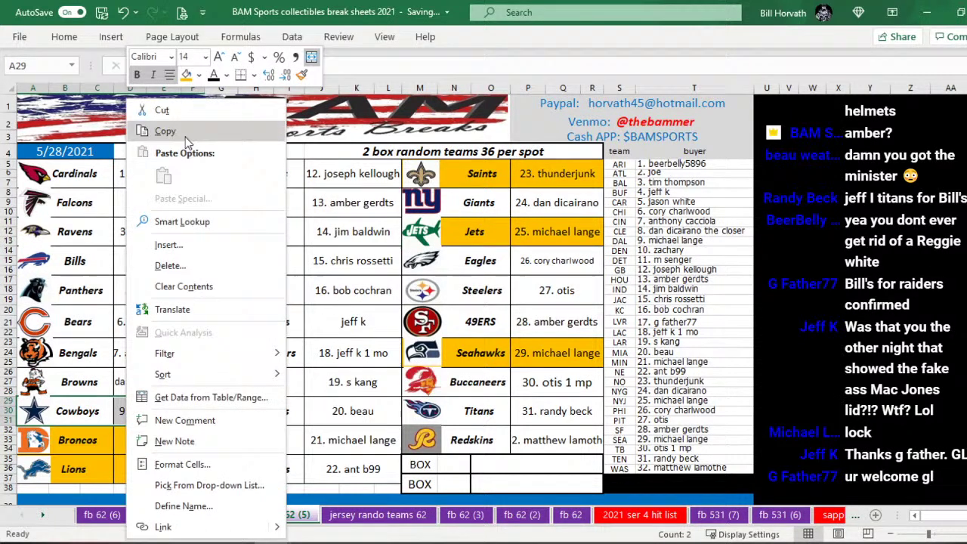
left_click(186, 75)
left_click_drag(290, 443, 355, 442)
right_click(328, 446)
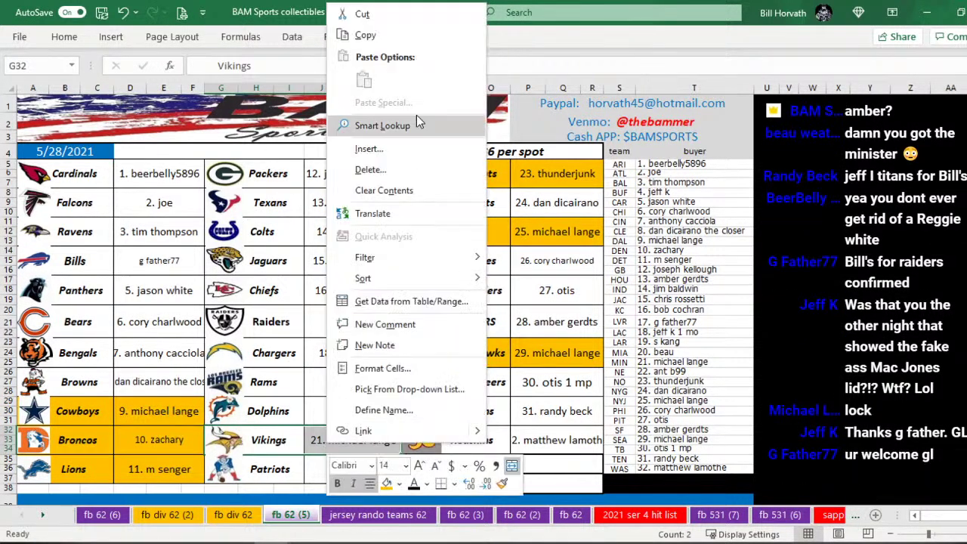
left_click(387, 485)
left_click(537, 466)
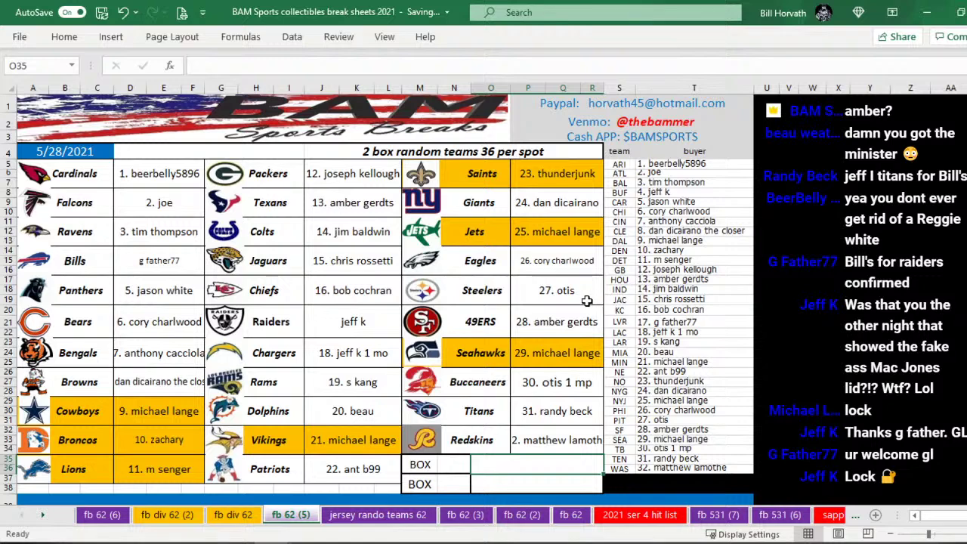
Fill the Raiders and Chargers row cells gold.
left_click_drag(295, 328, 345, 343)
right_click(345, 343)
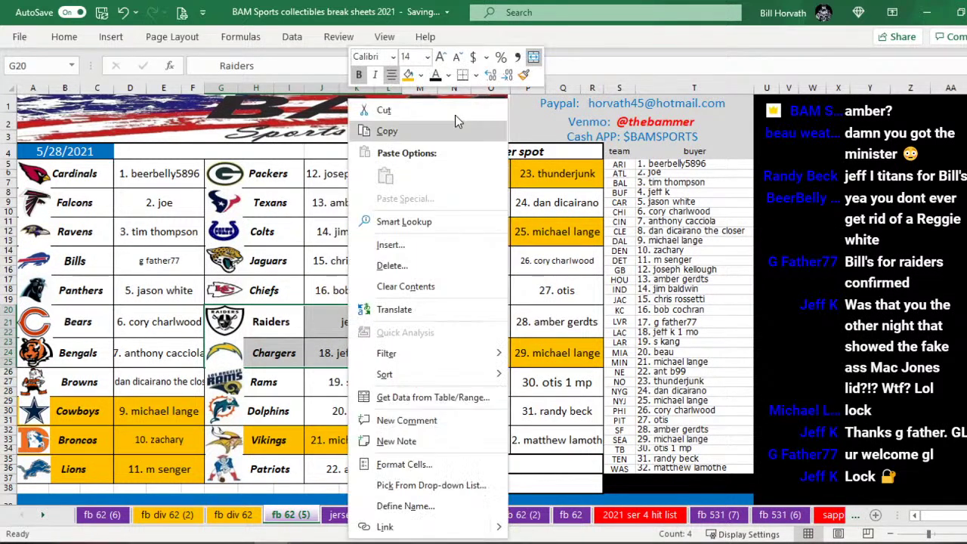
left_click(407, 75)
left_click(501, 466)
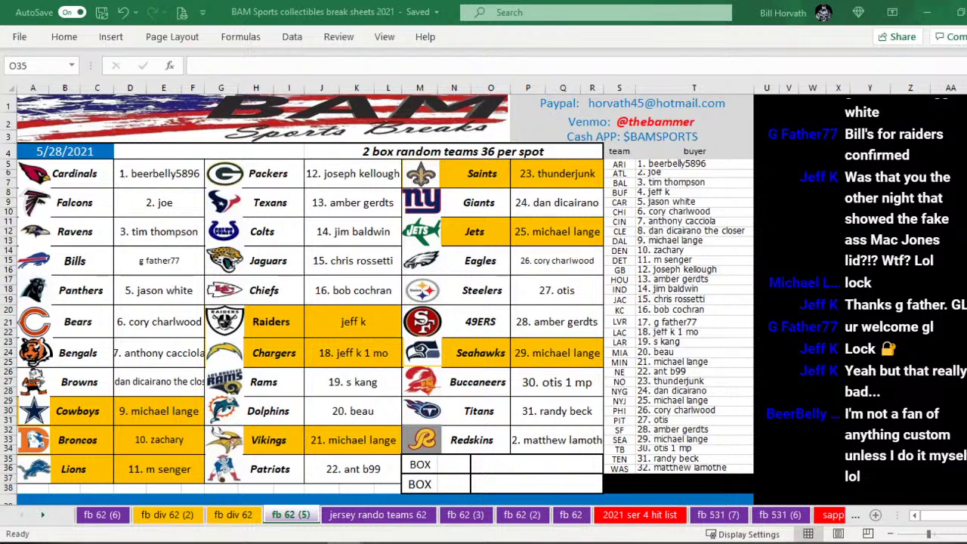
Slide the Chrome window with the eBay custom Miami helmet listing in over the sheet.
left_click_drag(0, 113, 363, 82)
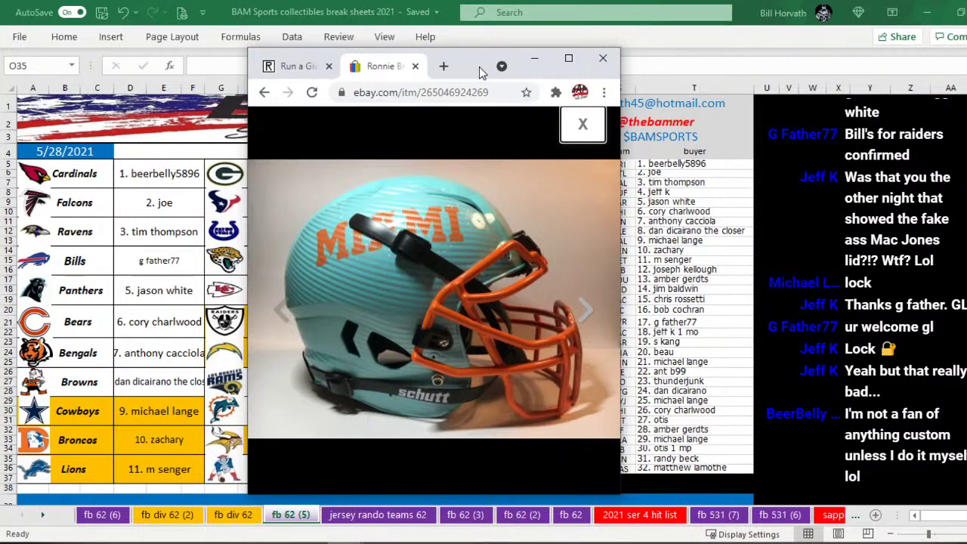
Push the eBay listing window off the left edge to reveal the break sheet.
left_click_drag(482, 69, 0, 78)
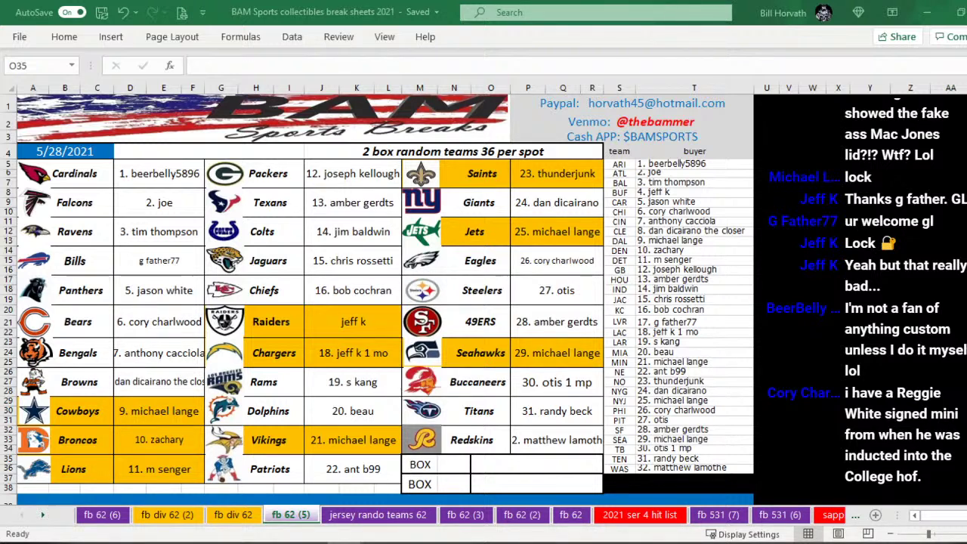
left_click(506, 465)
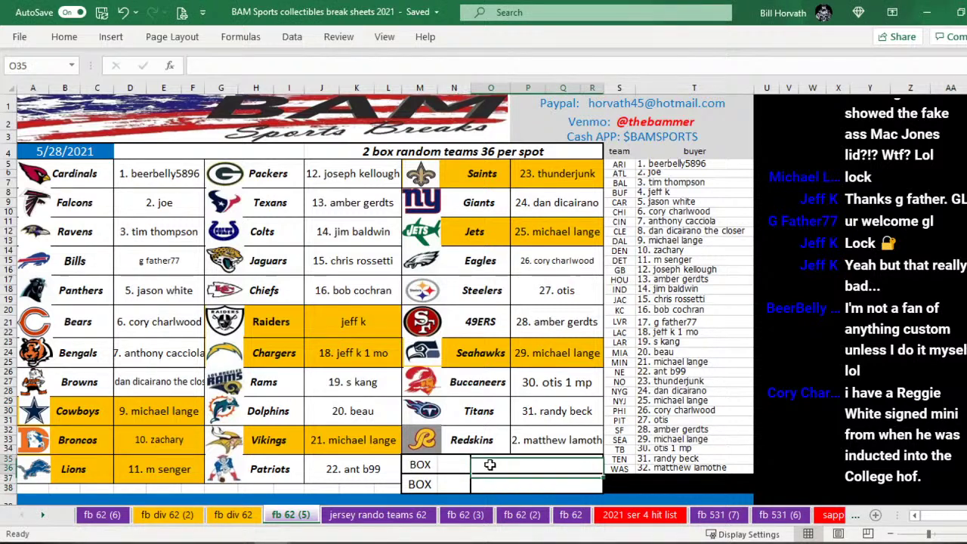
left_click(465, 465)
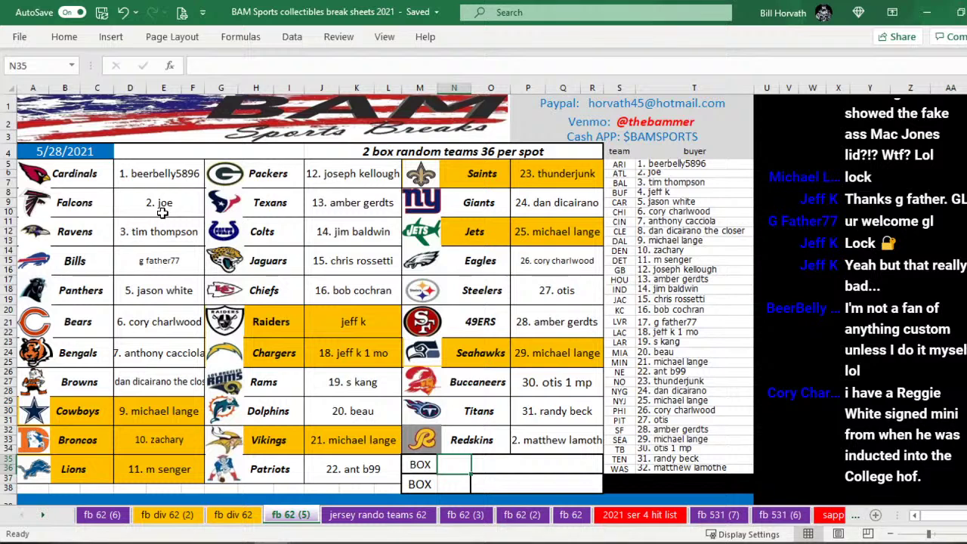
Select the Cardinals row across the grid, then switch to the RANDOM.ORG giveaway window.
left_click(114, 193)
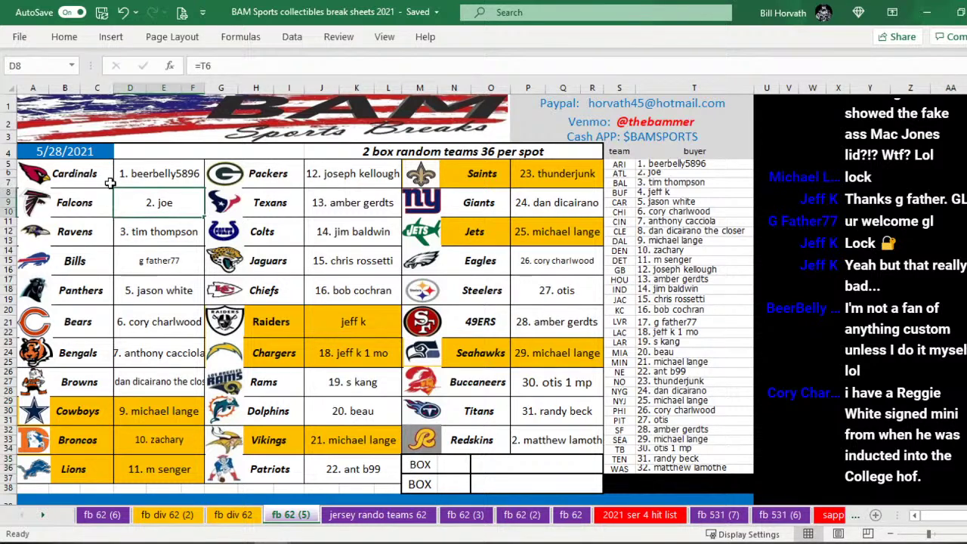
left_click_drag(76, 172, 484, 172)
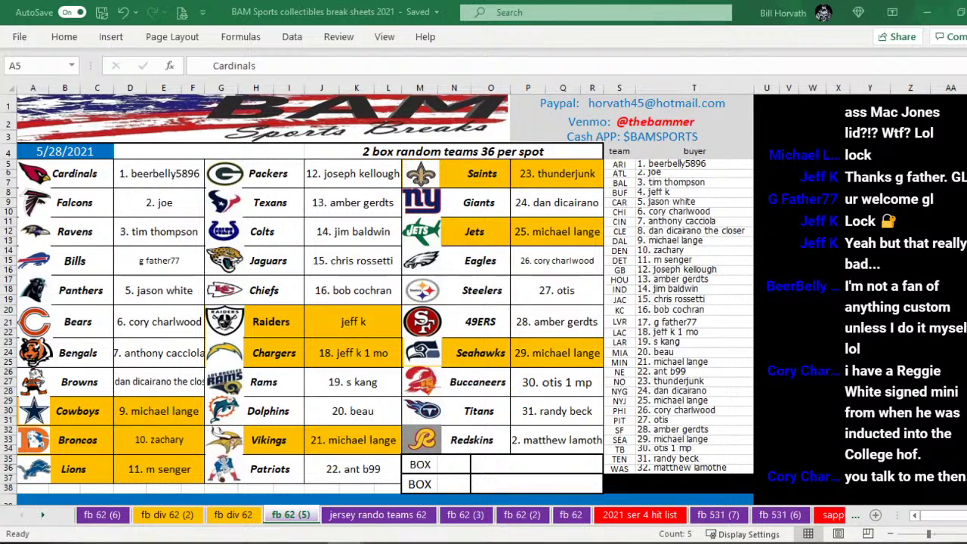
key("alt+Tab")
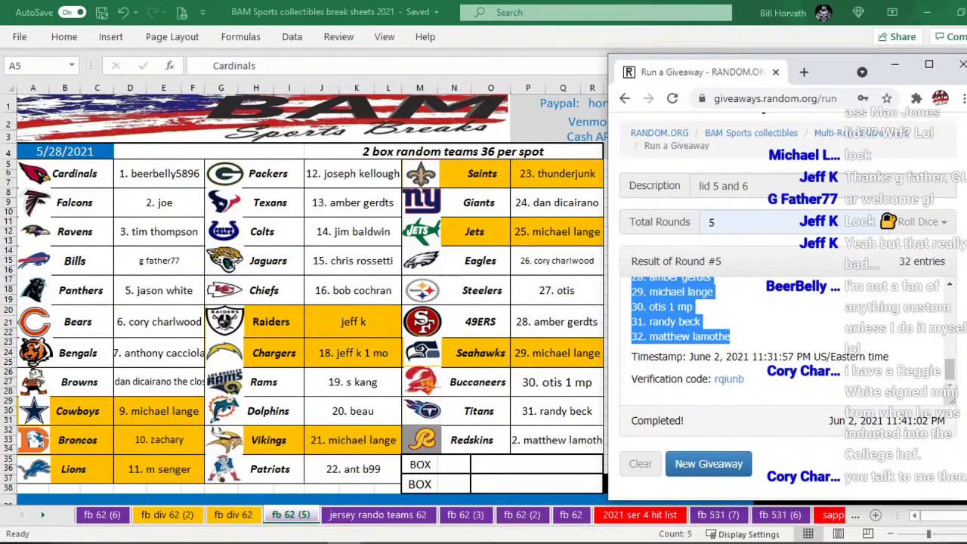
Copy the whole Notepad box-number list and start a fresh RANDOM.ORG giveaway.
key("alt+Tab")
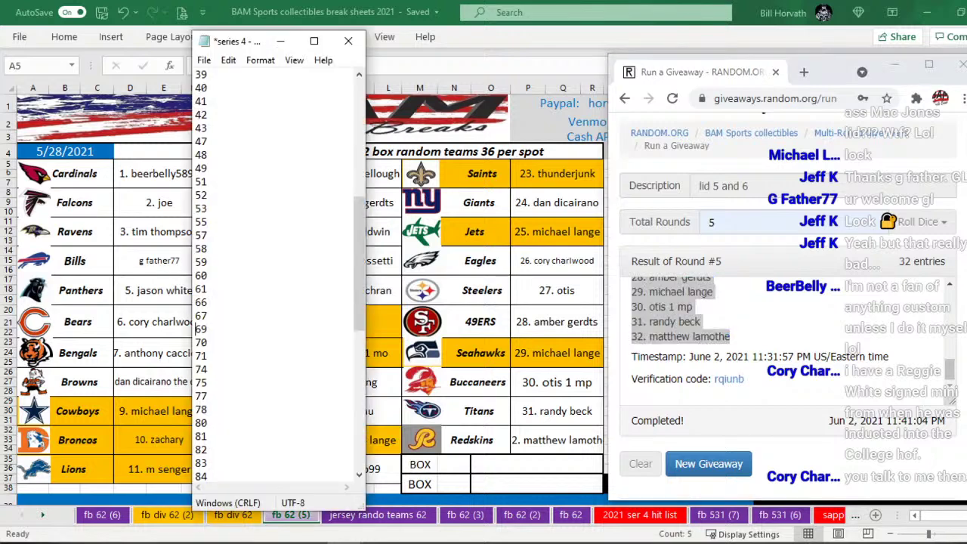
scroll(254, 341, "up", 13)
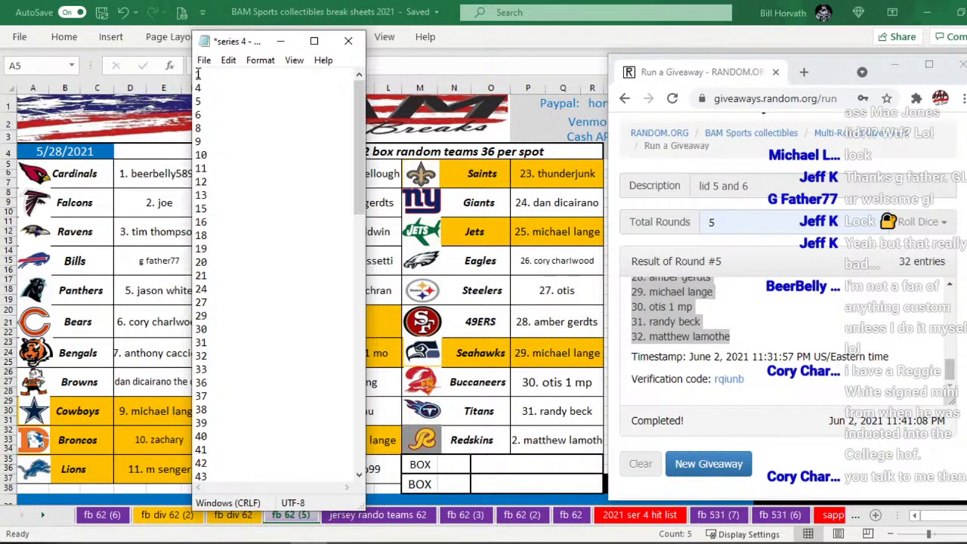
left_click_drag(198, 73, 250, 513)
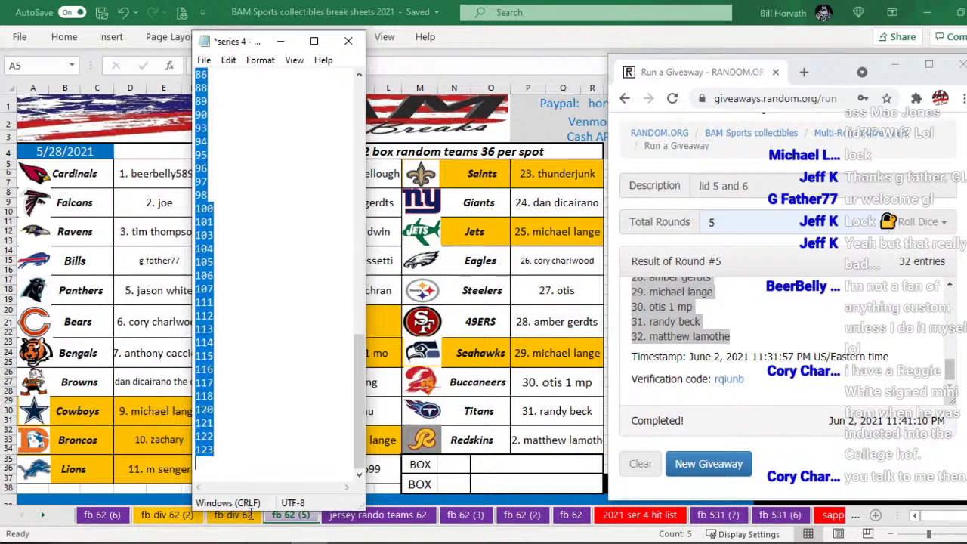
right_click(200, 329)
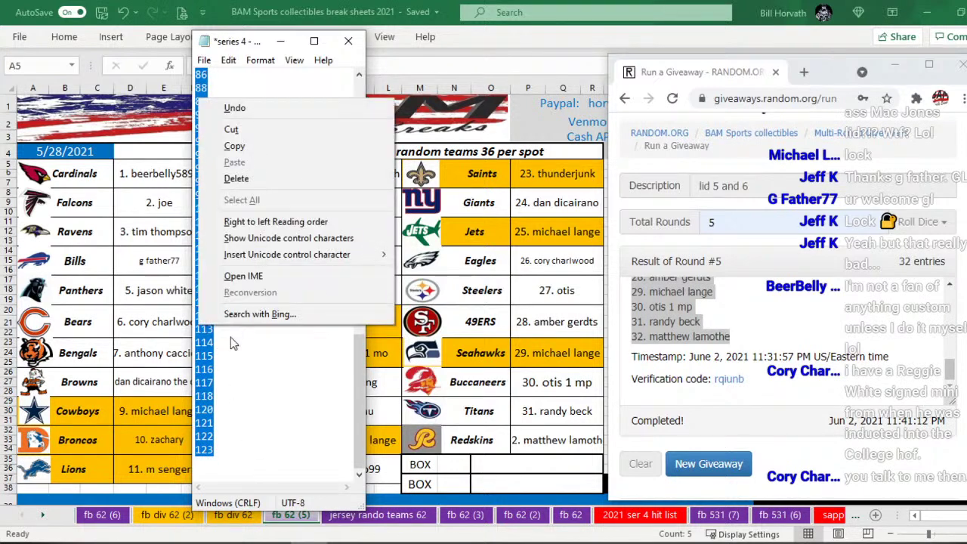
left_click(235, 146)
left_click(740, 459)
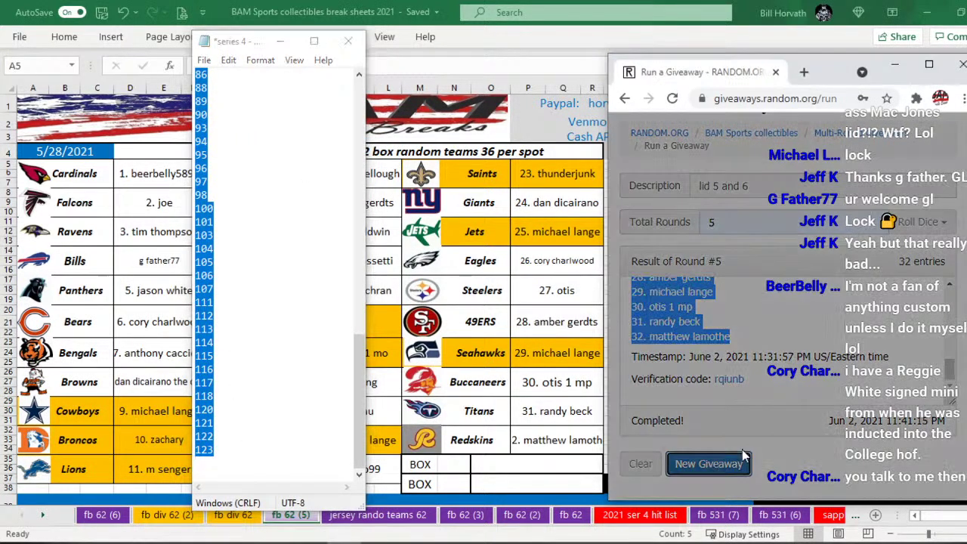
left_click(876, 258)
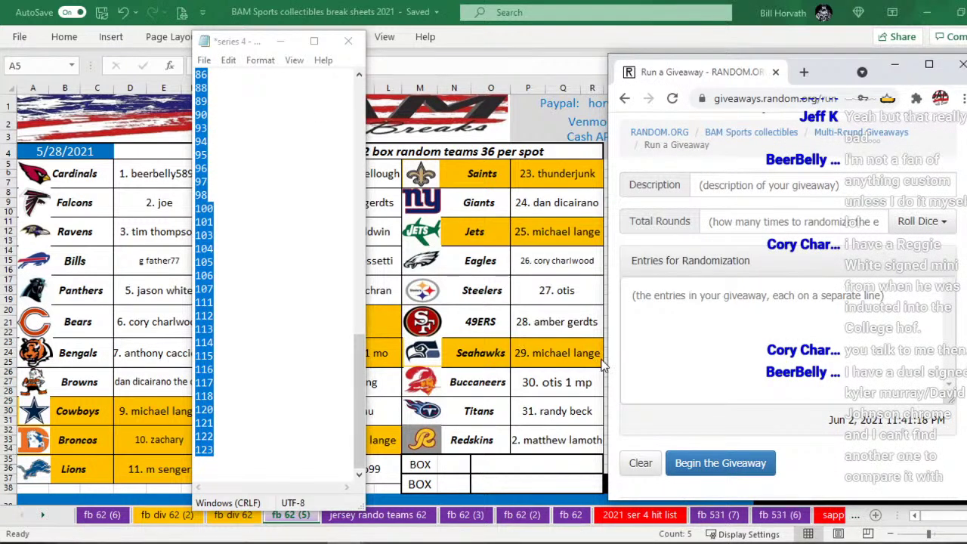
Paste the box numbers as entries, describe the giveaway 'lid 7 and 8', and set 5 rounds.
right_click(652, 298)
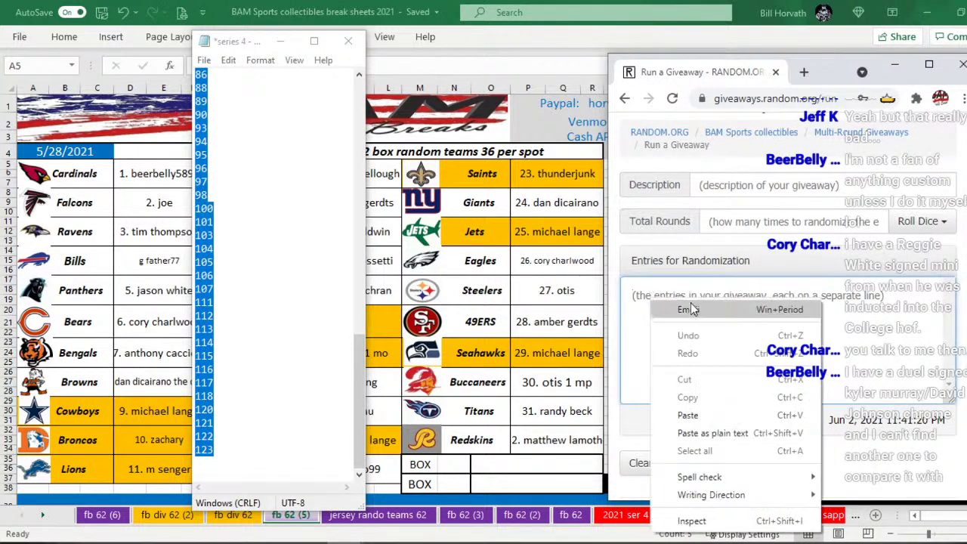
left_click(687, 415)
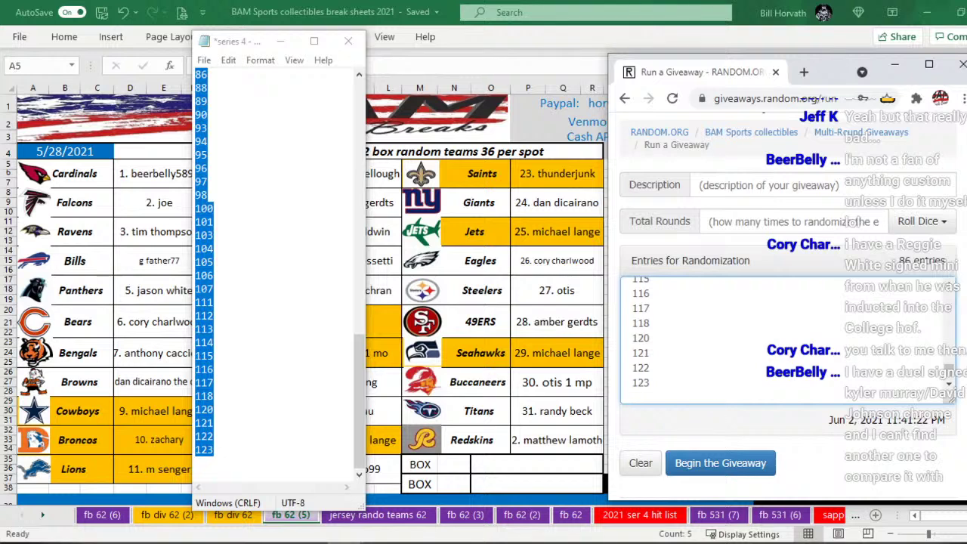
left_click_drag(949, 374, 949, 291)
left_click(806, 184)
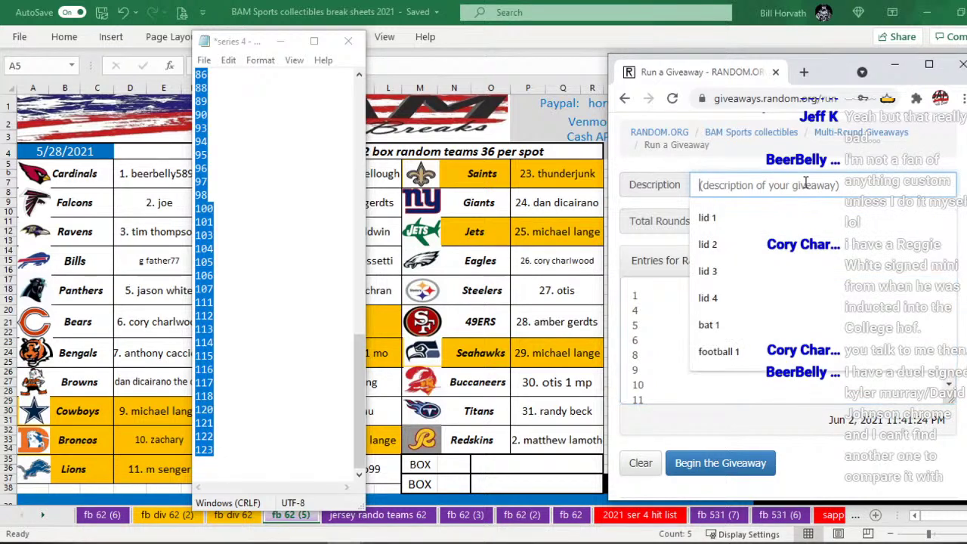
type("lid ")
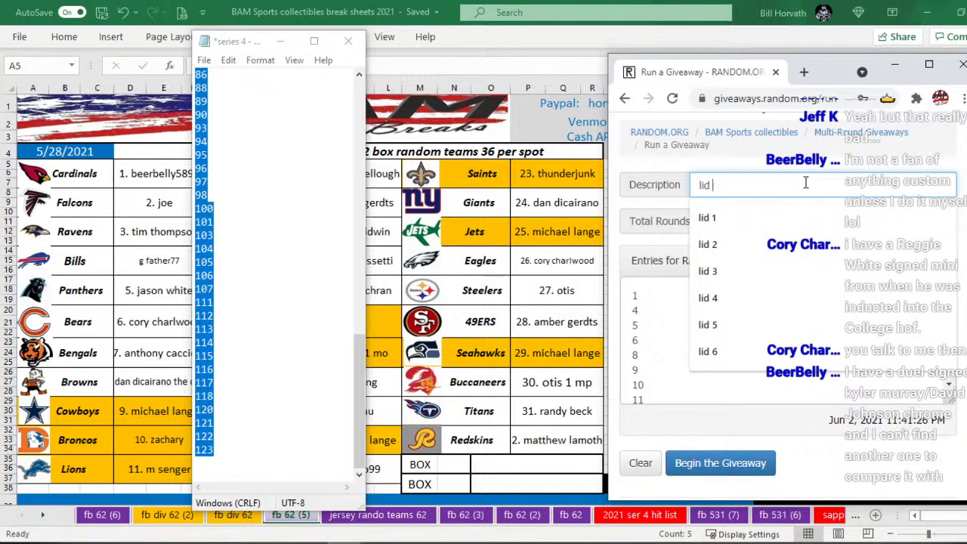
type("7 and 8")
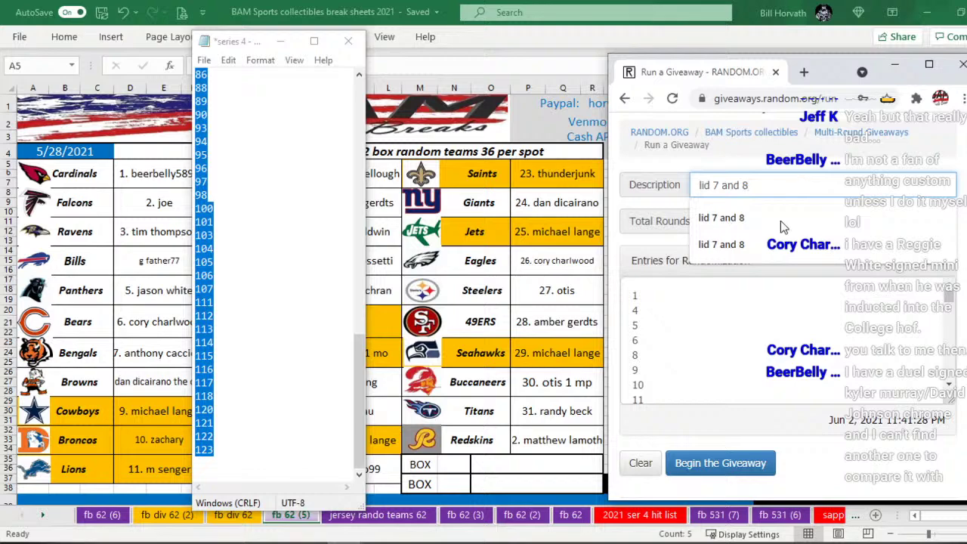
left_click(747, 208)
left_click(747, 220)
left_click(744, 251)
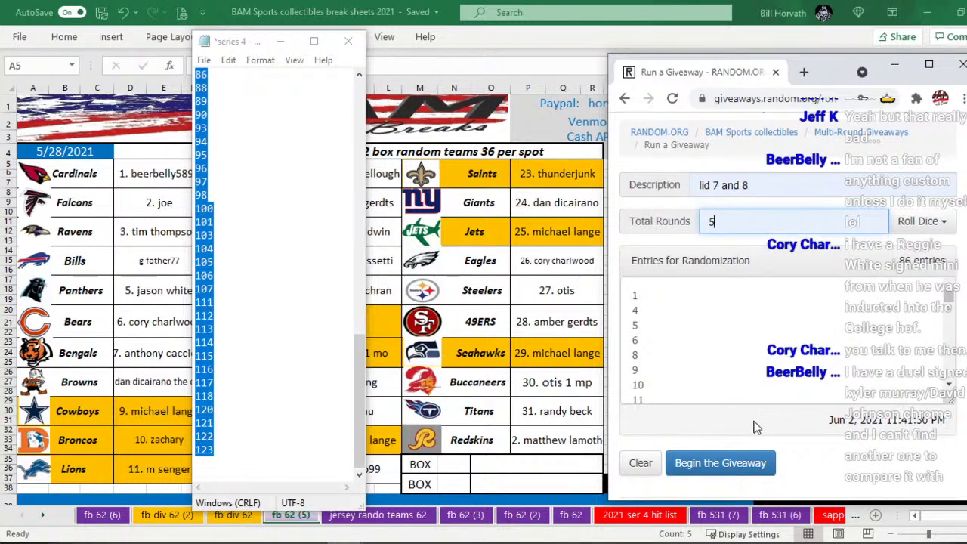
Start the giveaway and draw all five rounds.
left_click(716, 463)
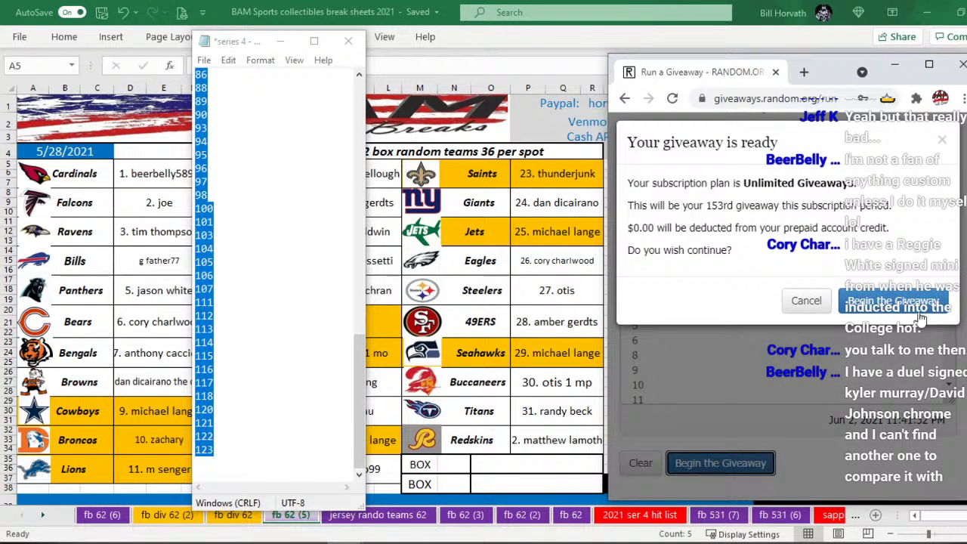
left_click(919, 306)
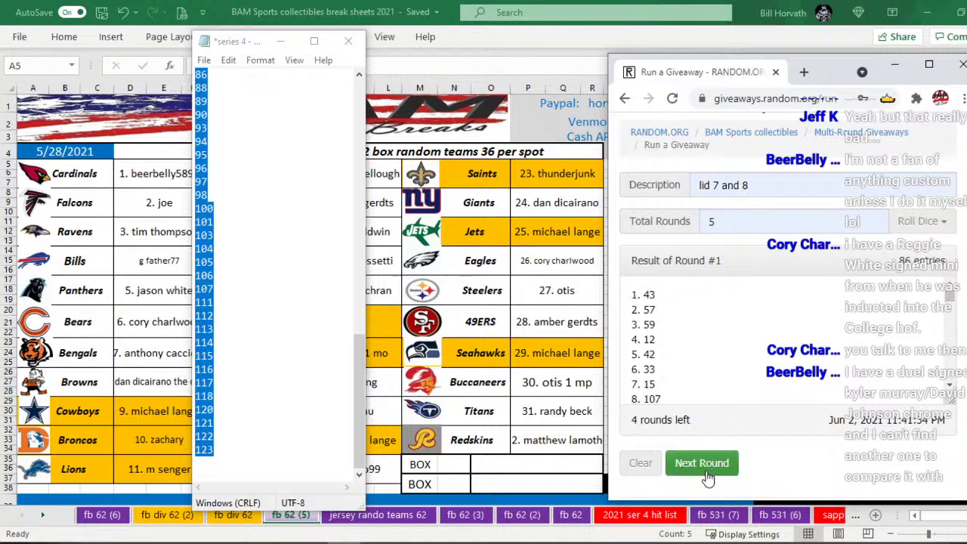
left_click(702, 466)
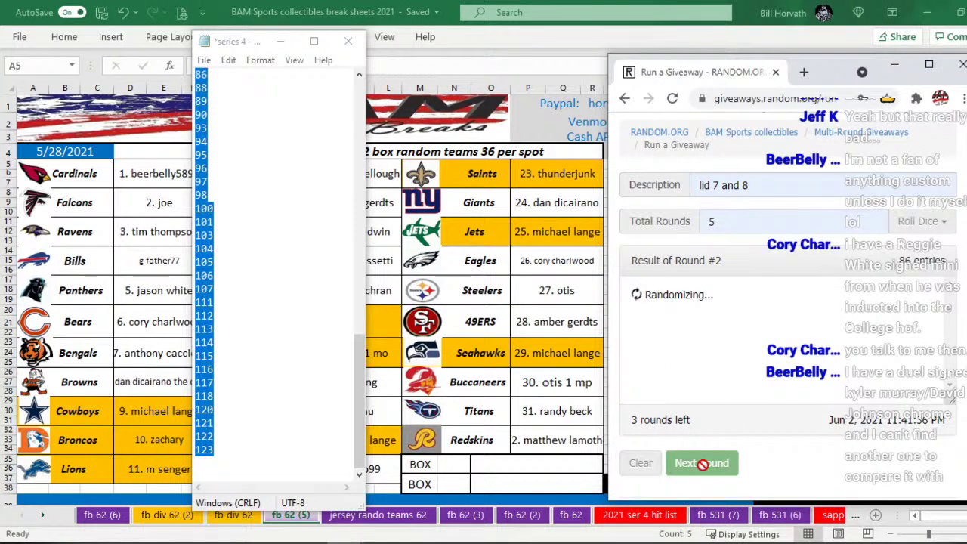
left_click(702, 464)
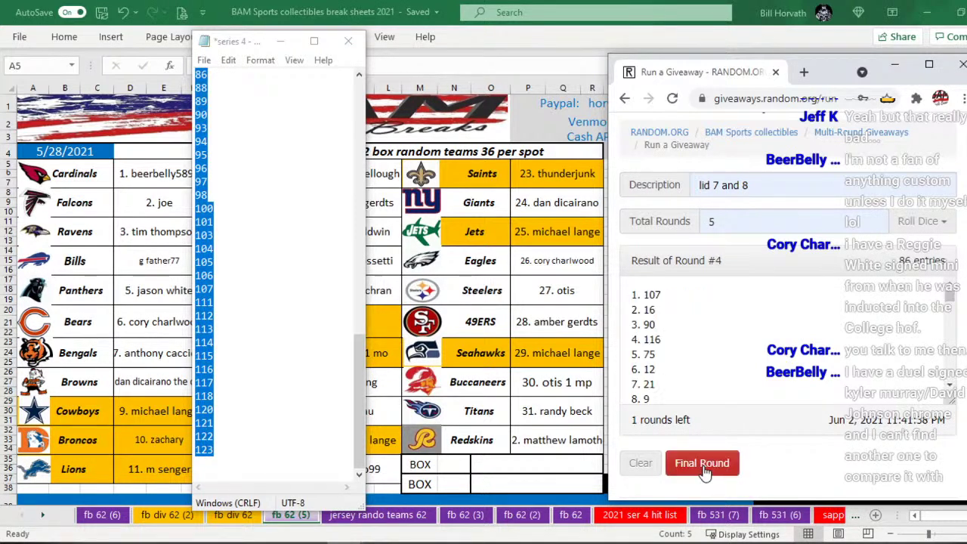
left_click(702, 465)
Delete the winning numbers 41 and 107 from the Notepad list.
left_click_drag(632, 294, 701, 313)
left_click(261, 309)
left_click_drag(242, 291, 176, 285)
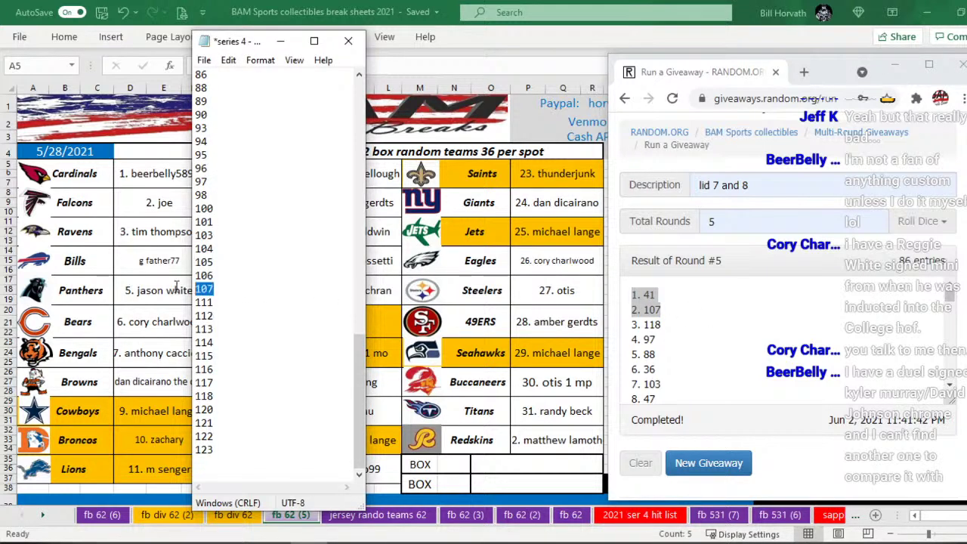
scroll(237, 239, "up", 10)
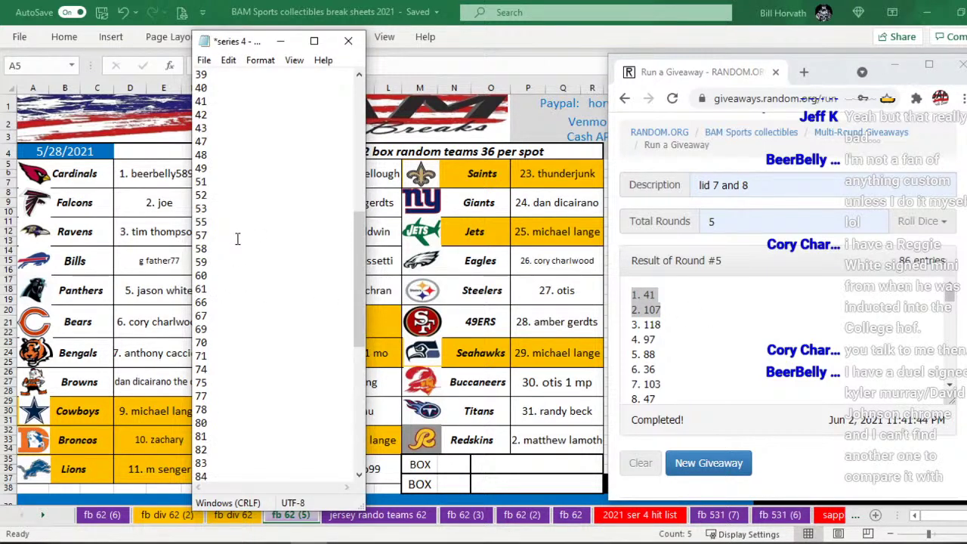
scroll(237, 239, "up", 2)
double_click(214, 181)
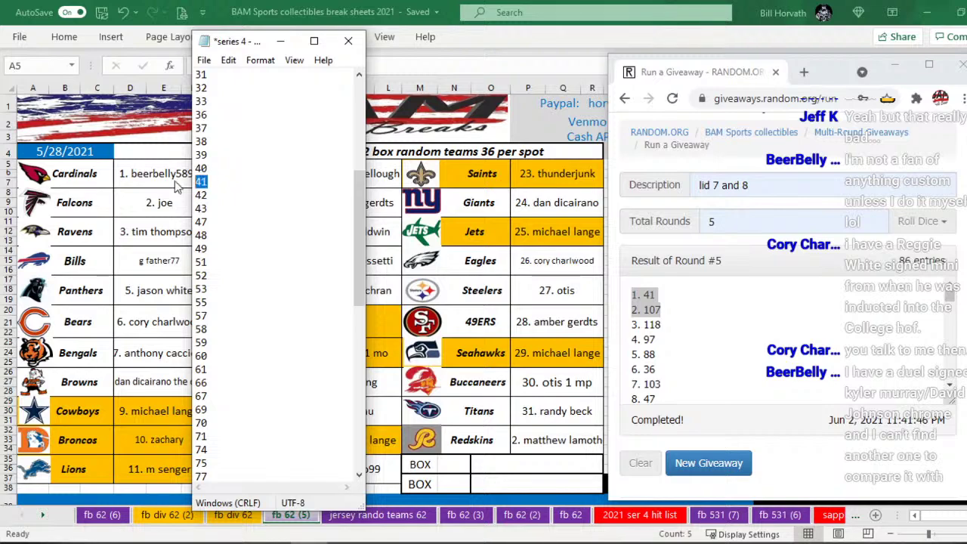
key("BackSpace")
key("Delete")
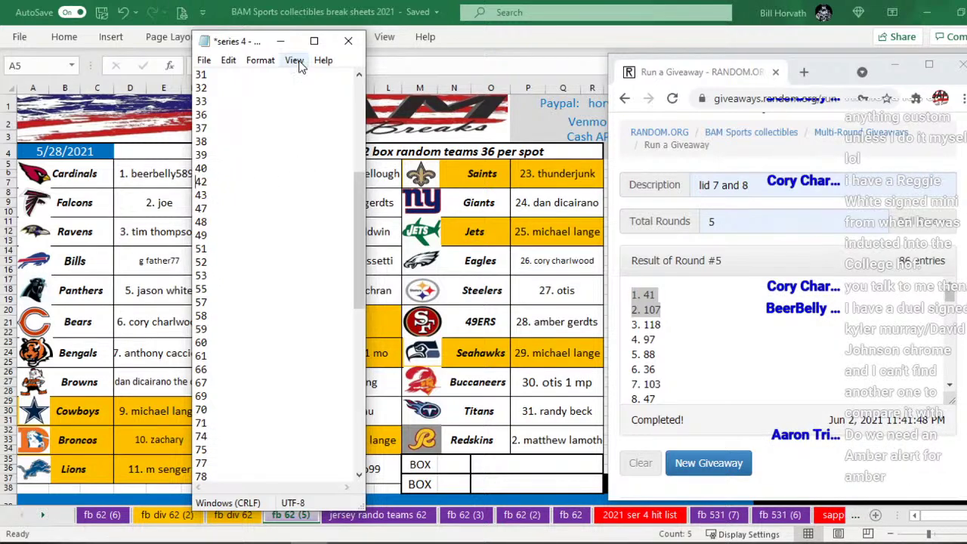
Enter 41 and 107 in the cells beside the BOX labels below the grid.
left_click_drag(249, 41, 0, 60)
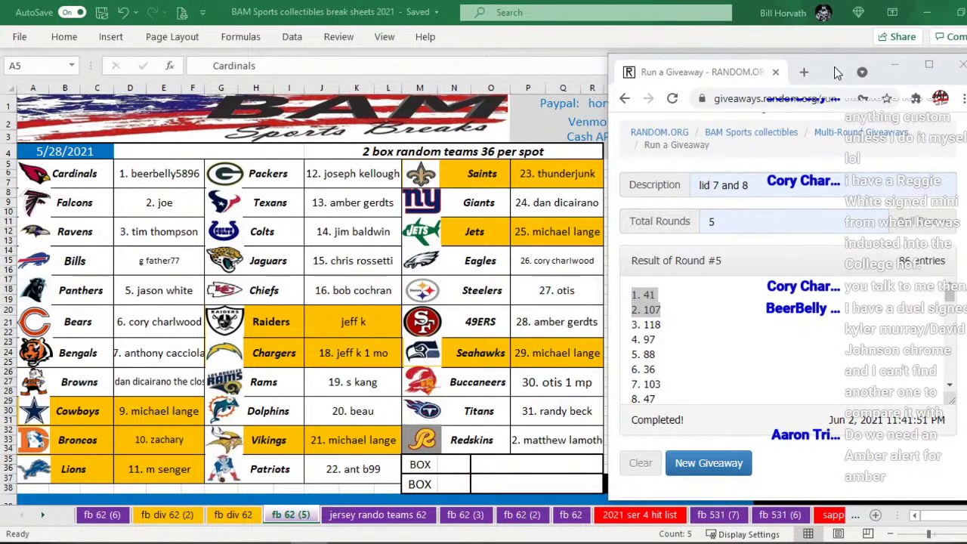
left_click(895, 65)
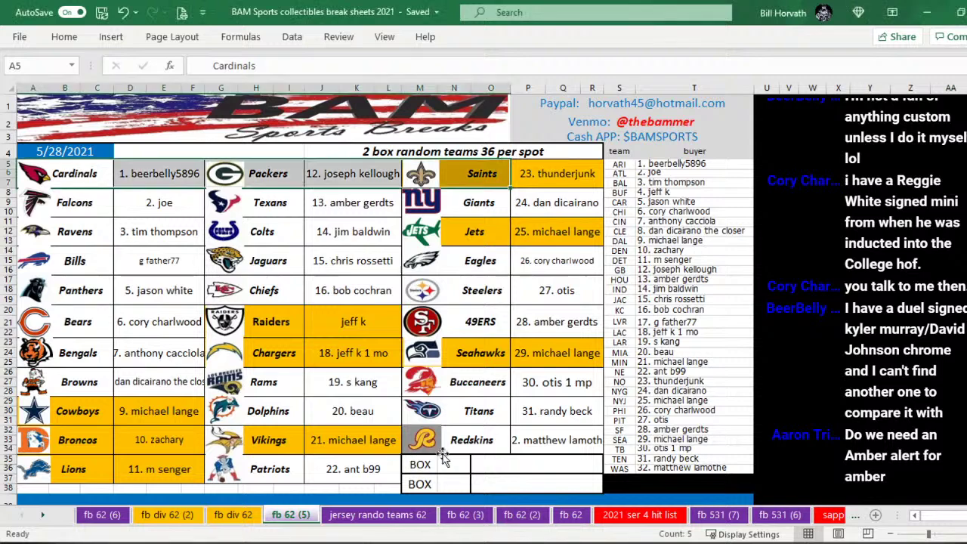
left_click(468, 465)
type("41")
key("Return")
type("107")
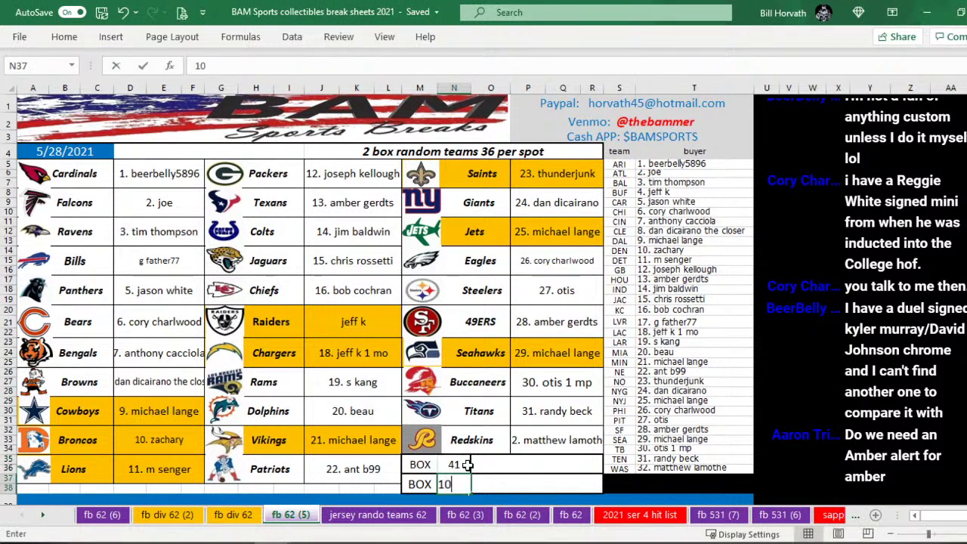
key("Return")
scroll(468, 466, "up", 1)
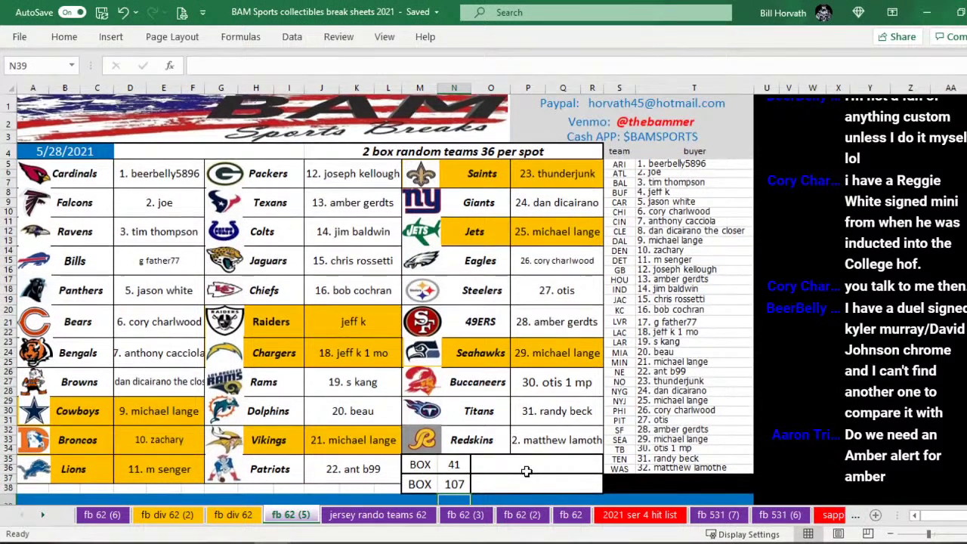
left_click(530, 467)
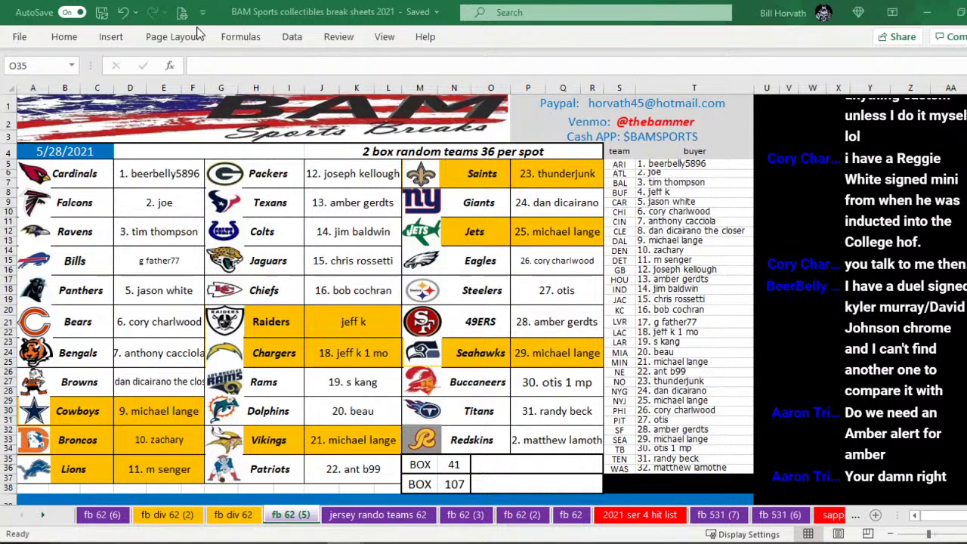
left_click(566, 466)
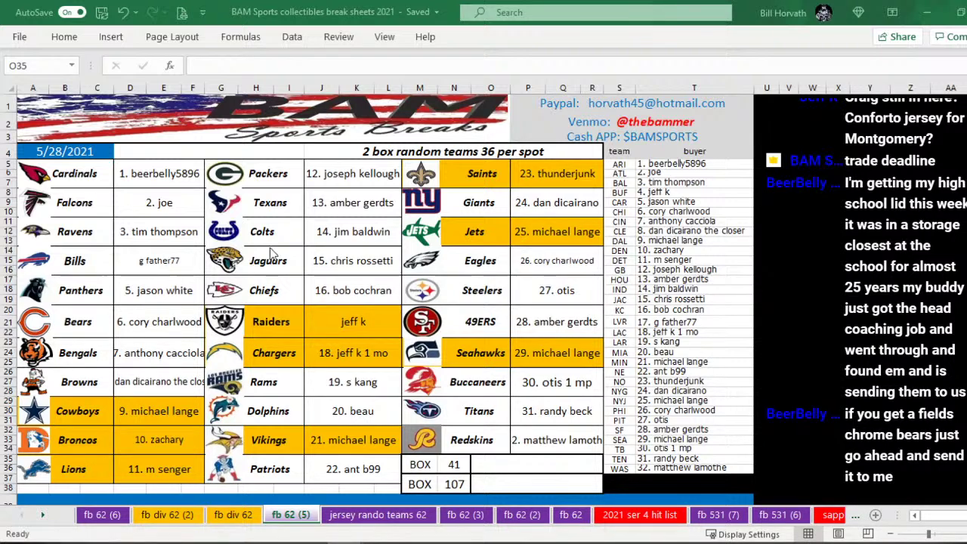
Fill the team grid from the Cardinals row through the Patriots row with gold.
left_click_drag(87, 173, 529, 449)
left_click_drag(271, 469, 326, 472)
right_click(326, 472)
key("Escape")
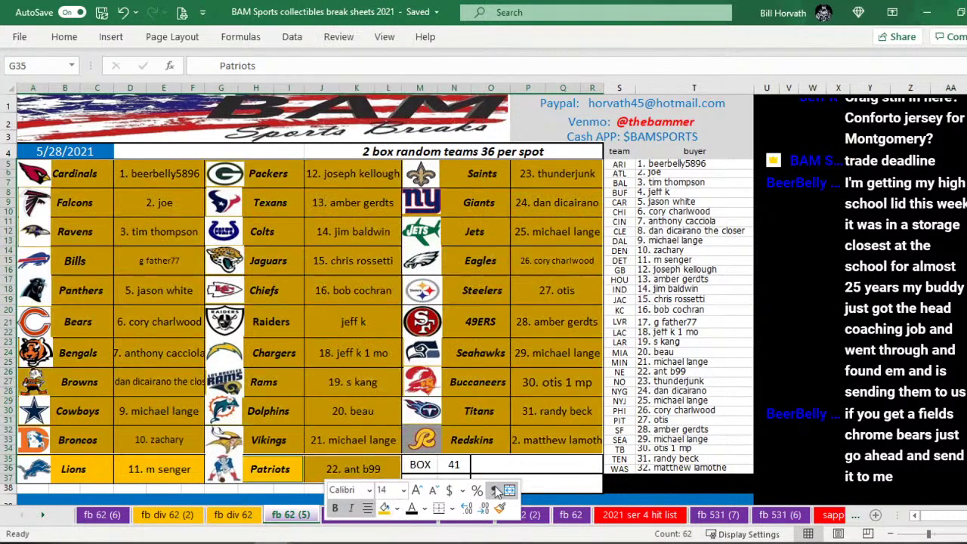
left_click(522, 468)
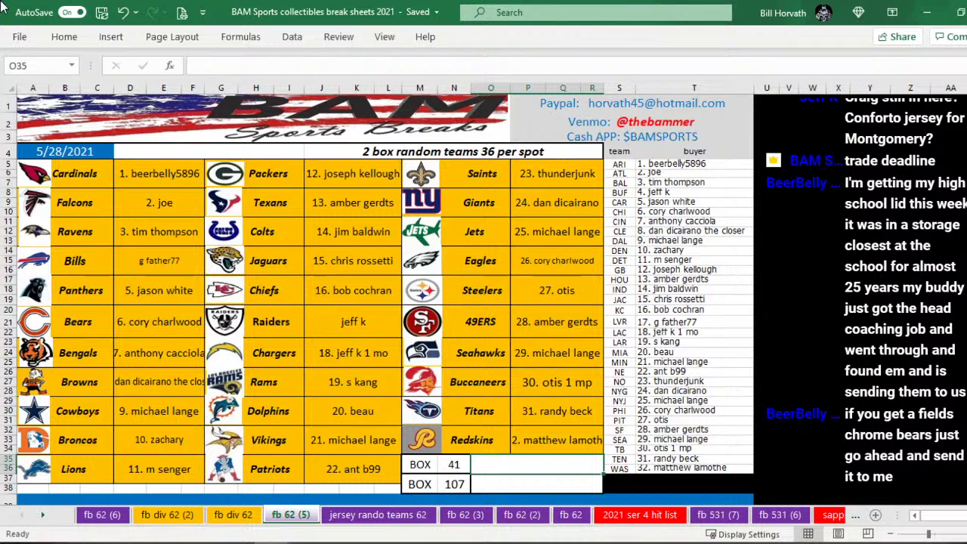
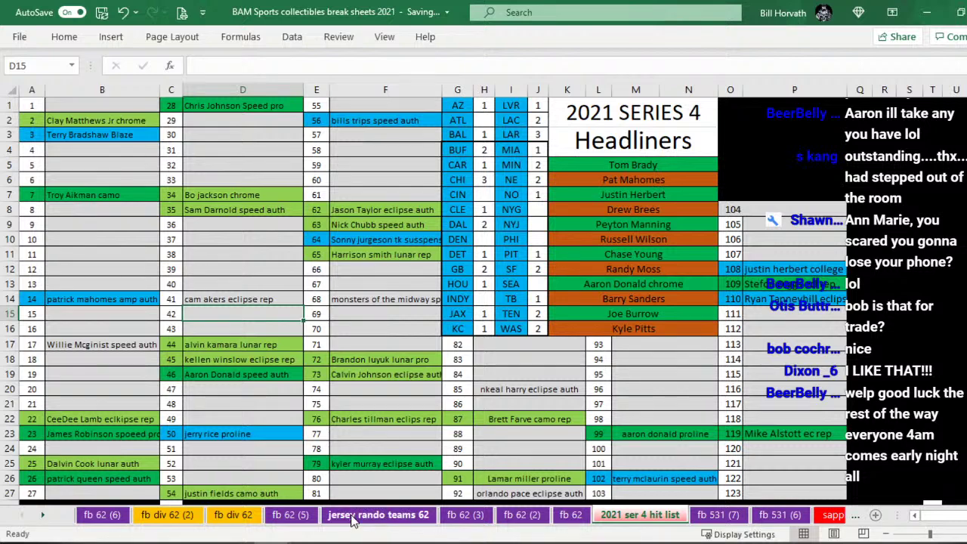
After checking fb 62 (3) and (5), log 'travis kelce lunar auth' as hit 107 on the hit list.
left_click(463, 514)
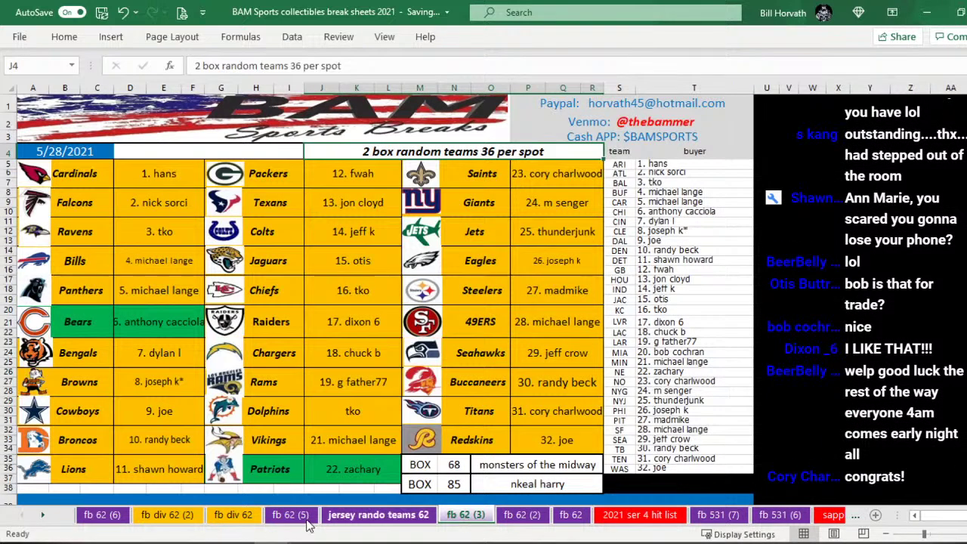
left_click(291, 514)
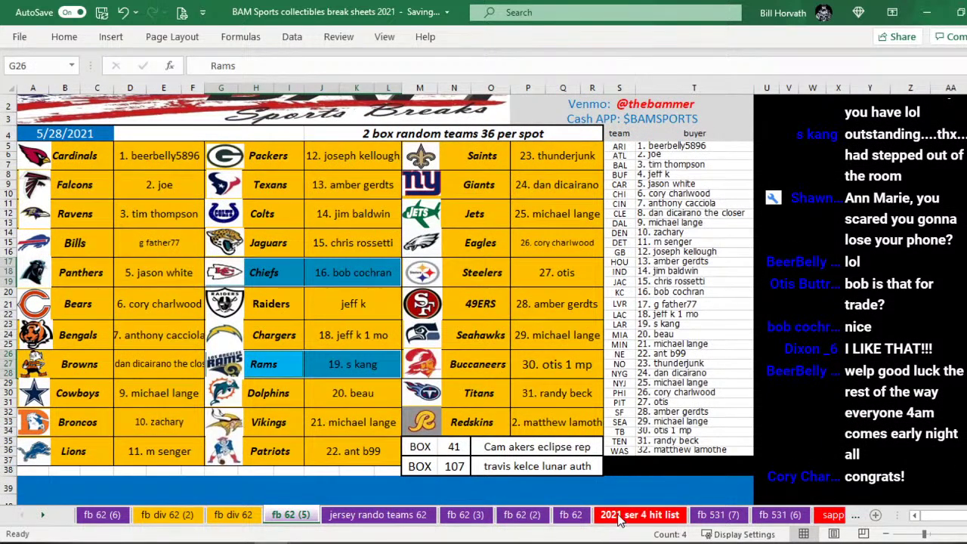
left_click(618, 515)
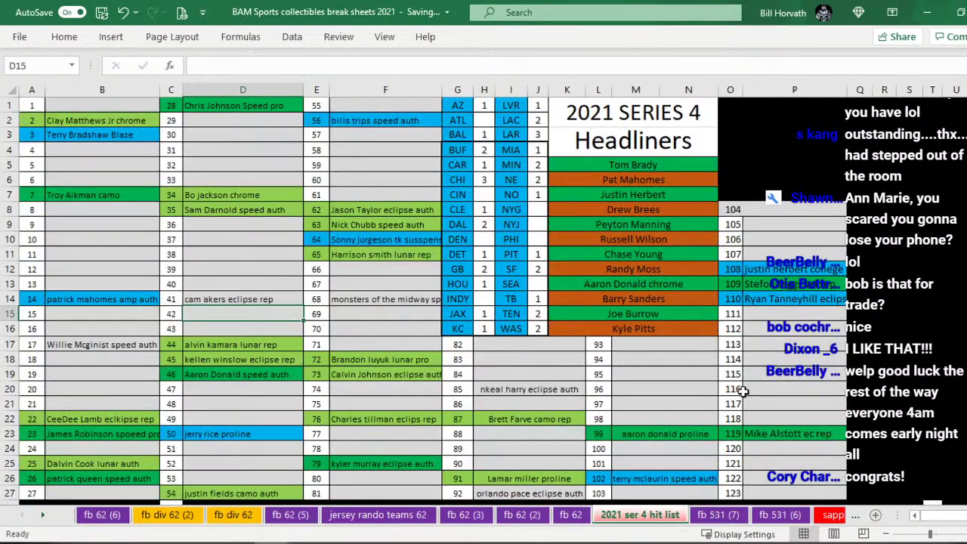
left_click(762, 253)
type("travis")
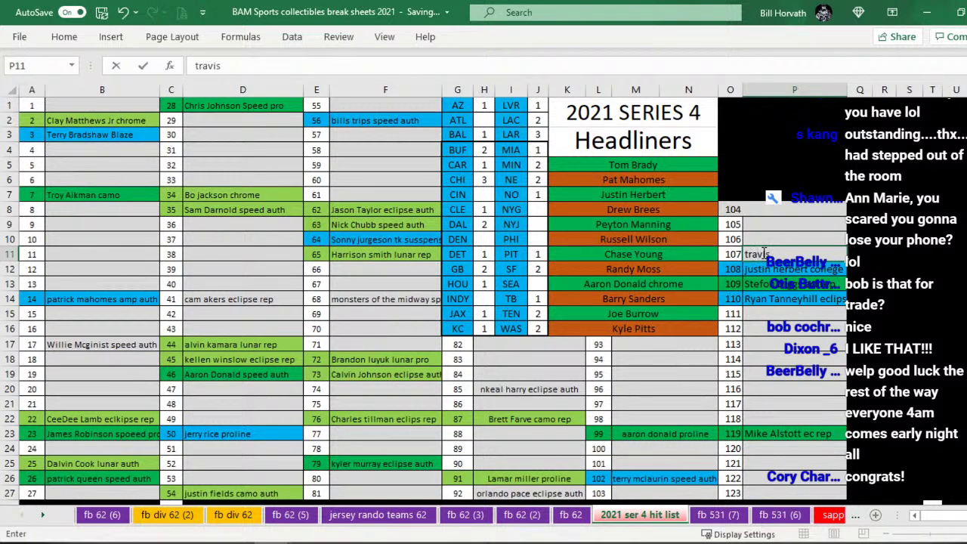
type(" kelce lunar")
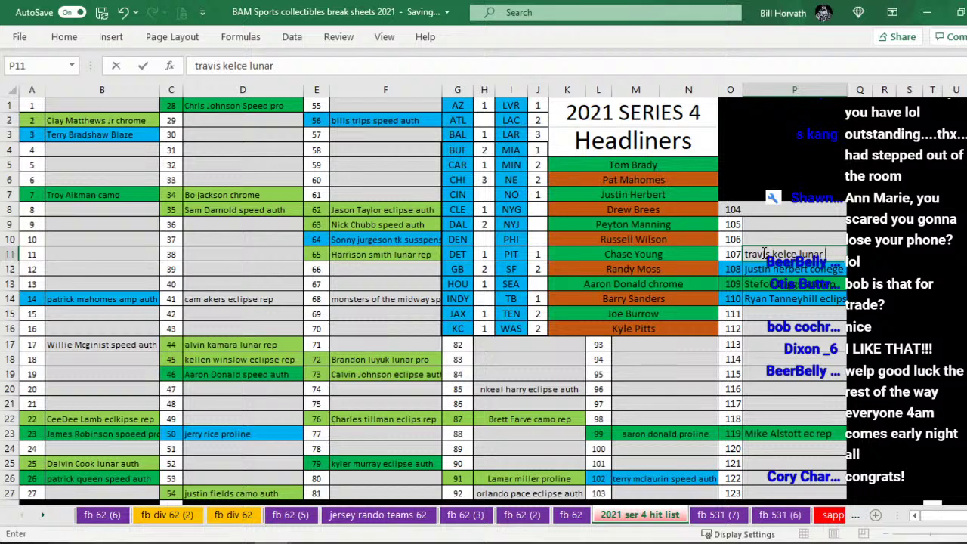
type(" auth")
key("Return")
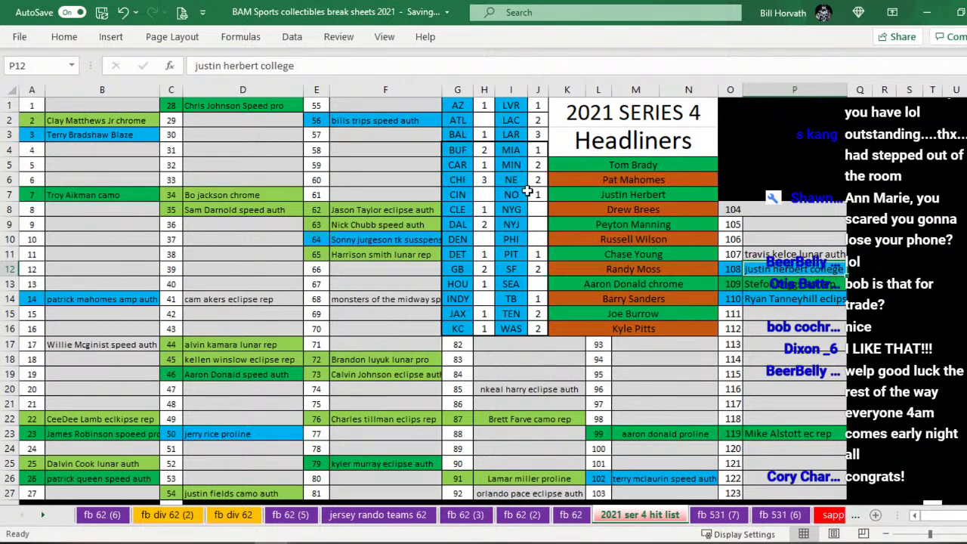
Change the LAR count in J3 to 4 and the KC count in H16 to 2.
left_click(539, 135)
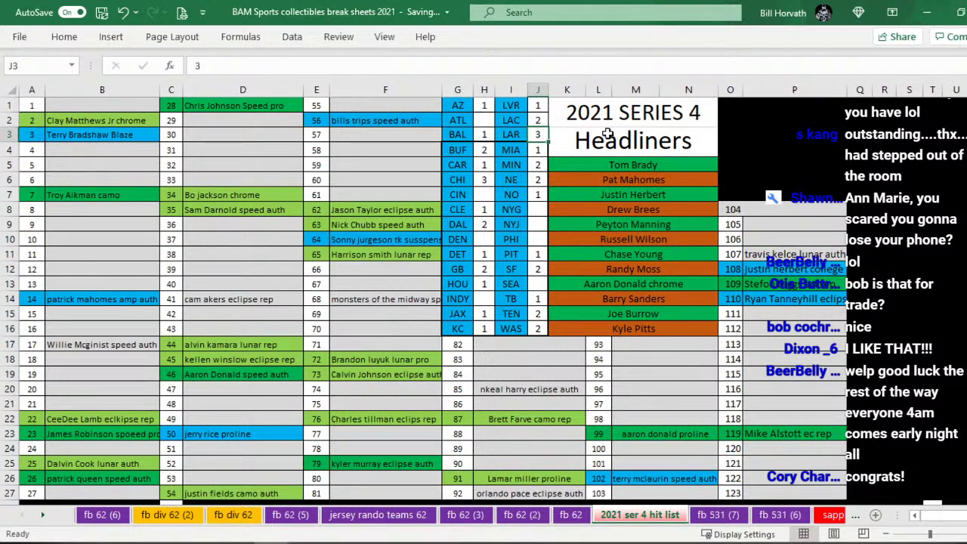
type("4")
left_click(506, 225)
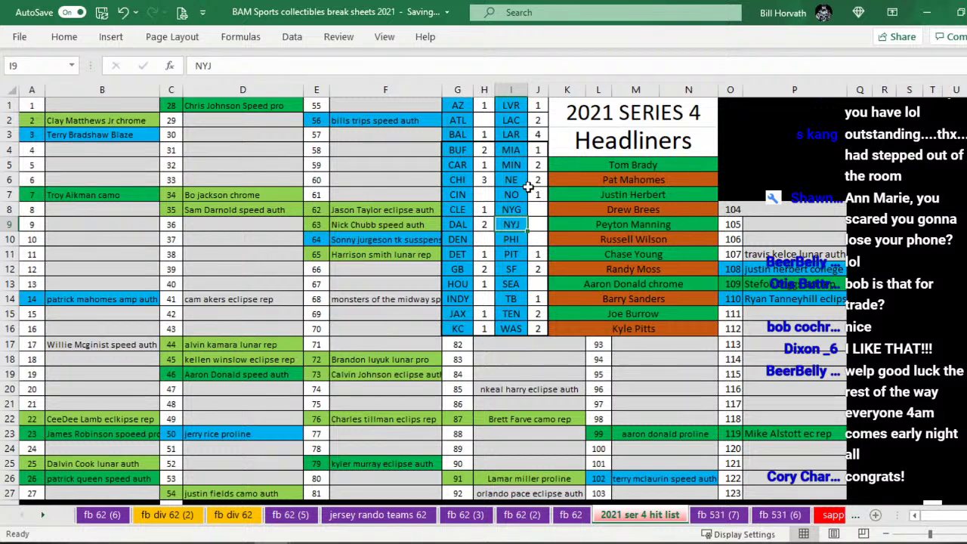
left_click(484, 329)
type("2")
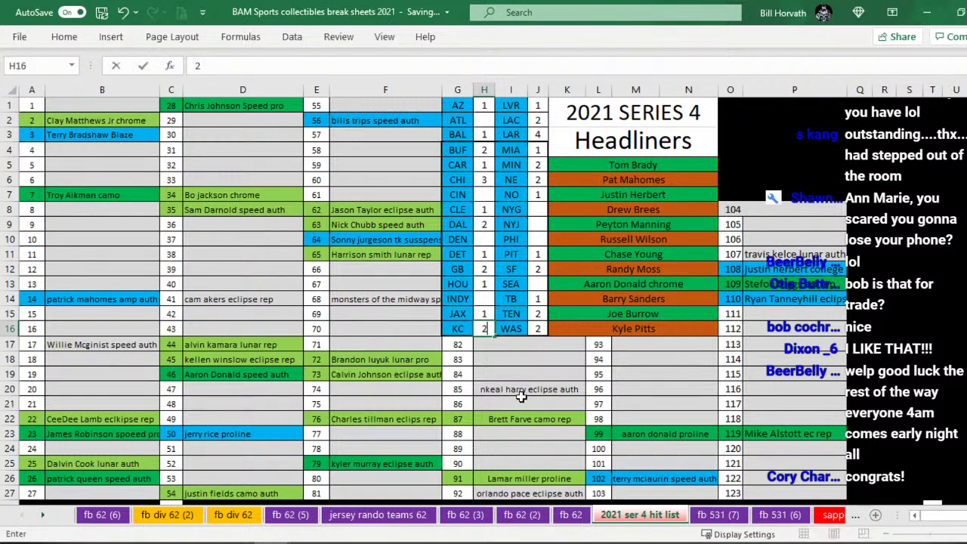
left_click(521, 402)
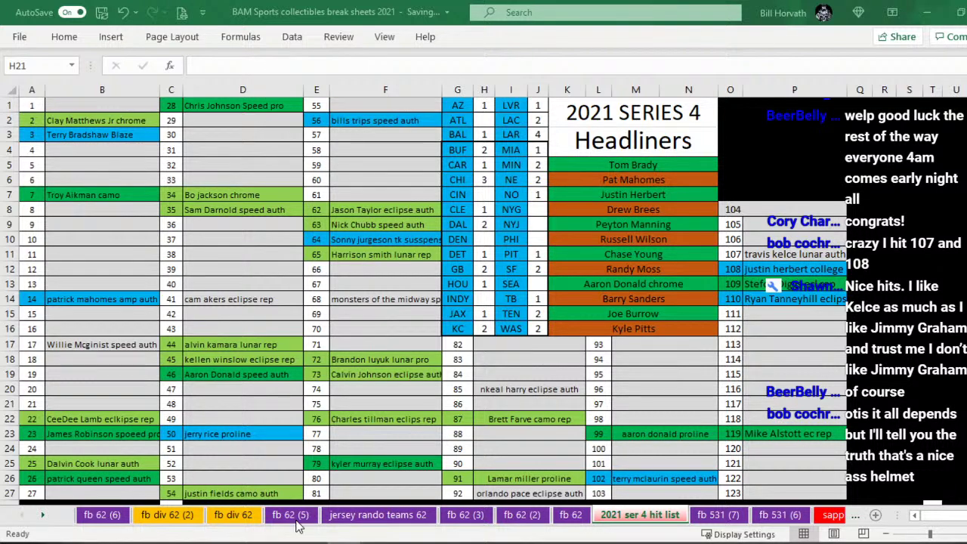
Copy fb 62 (6) to a new fb 62 (7) sheet, move the fb 62 (6) tab right, and return to fb 62 (5).
left_click(296, 521)
left_click(108, 520)
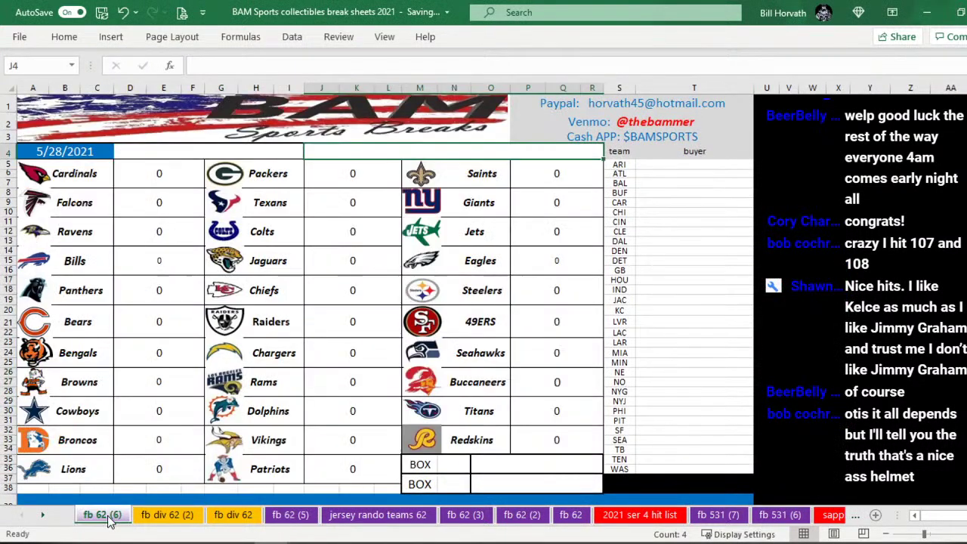
right_click(108, 519)
left_click(168, 372)
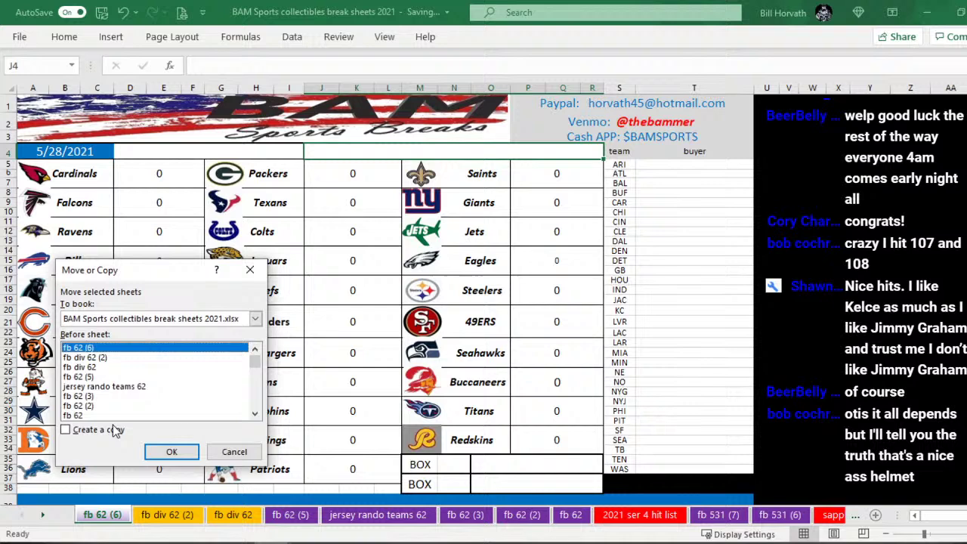
left_click(65, 429)
left_click(171, 451)
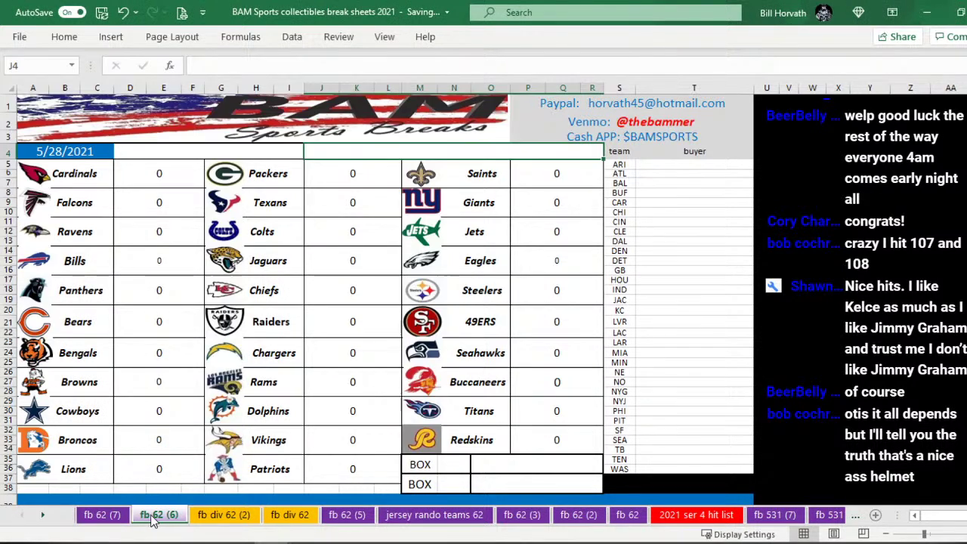
left_click_drag(151, 519, 323, 521)
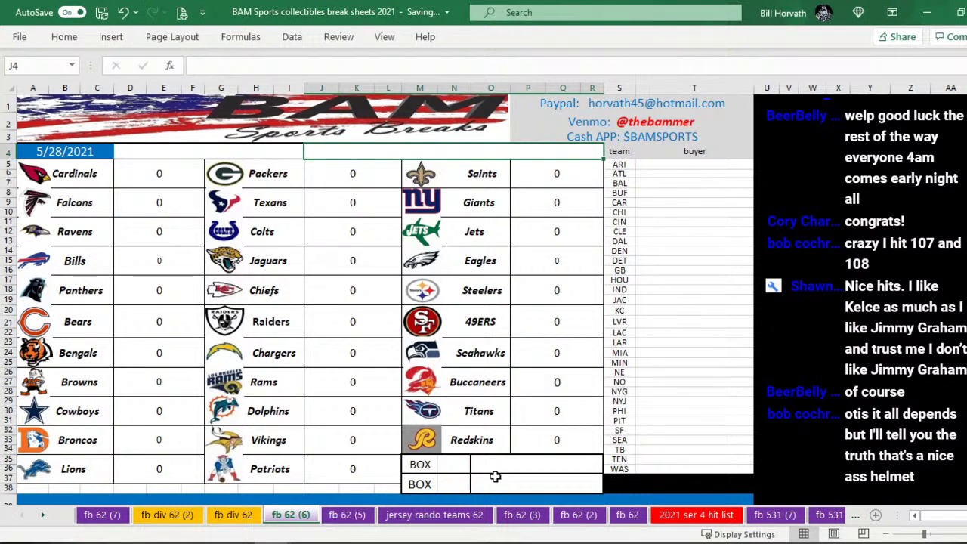
left_click(347, 517)
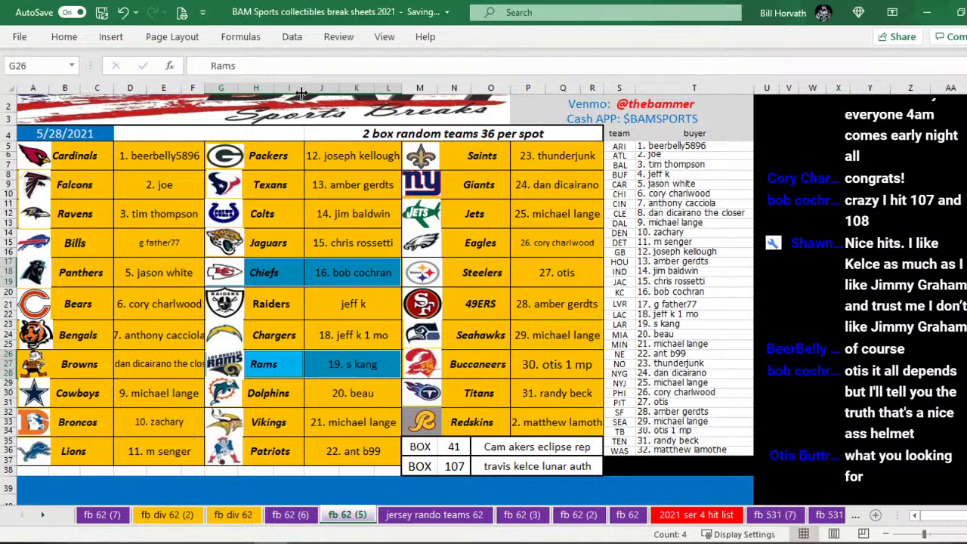
Copy the '2 box random teams 36 per spot' heading in J4 and place the live chat beside Excel.
left_click(468, 134)
right_click(468, 134)
key("Escape")
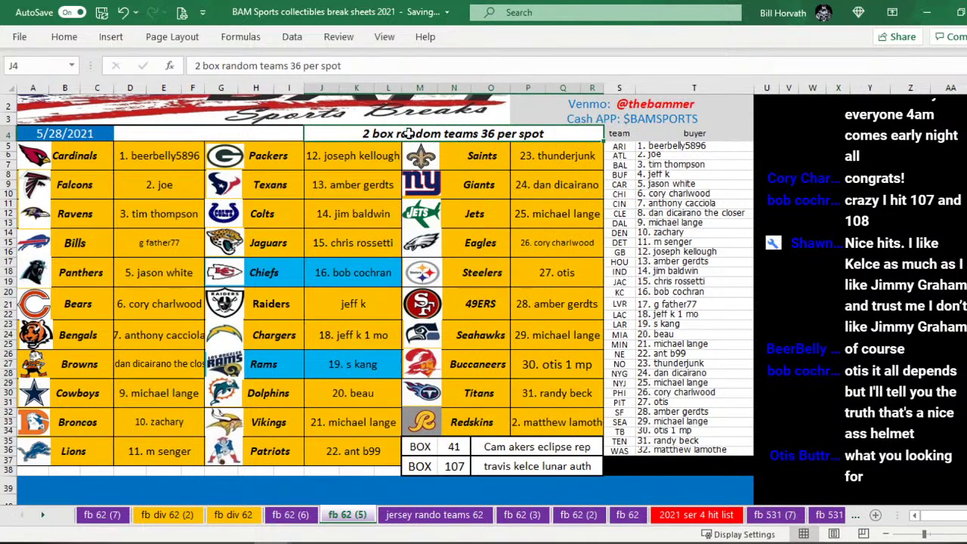
right_click(408, 134)
left_click(453, 134)
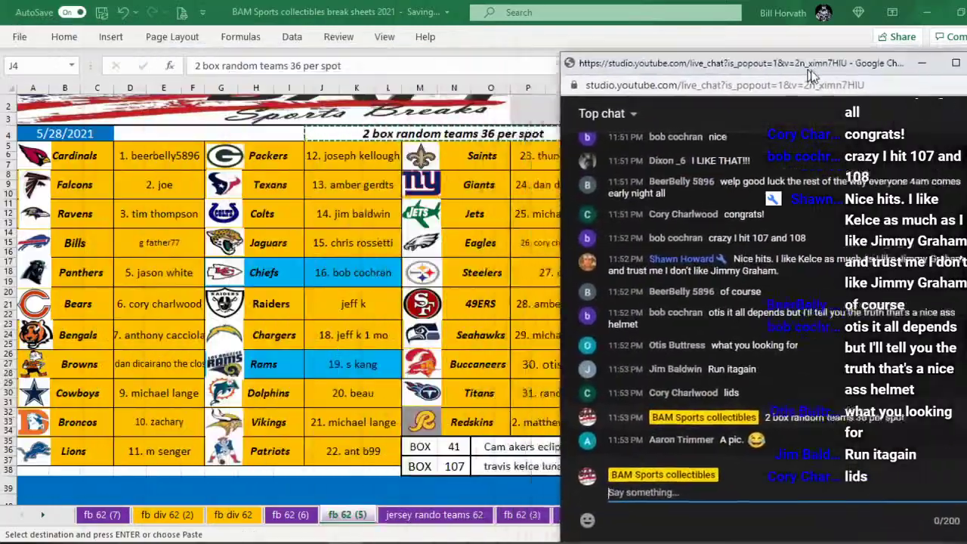
left_click_drag(793, 15, 296, 42)
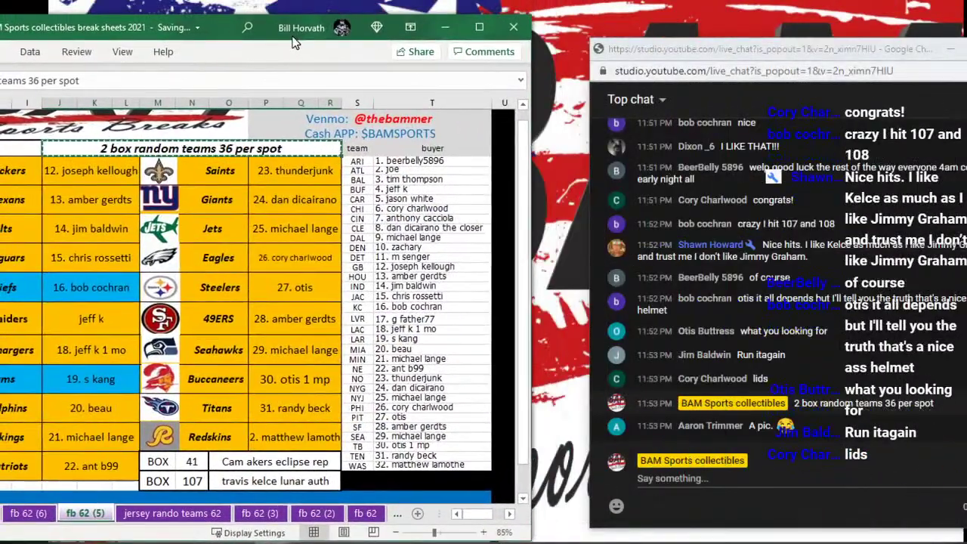
left_click_drag(639, 59, 593, 45)
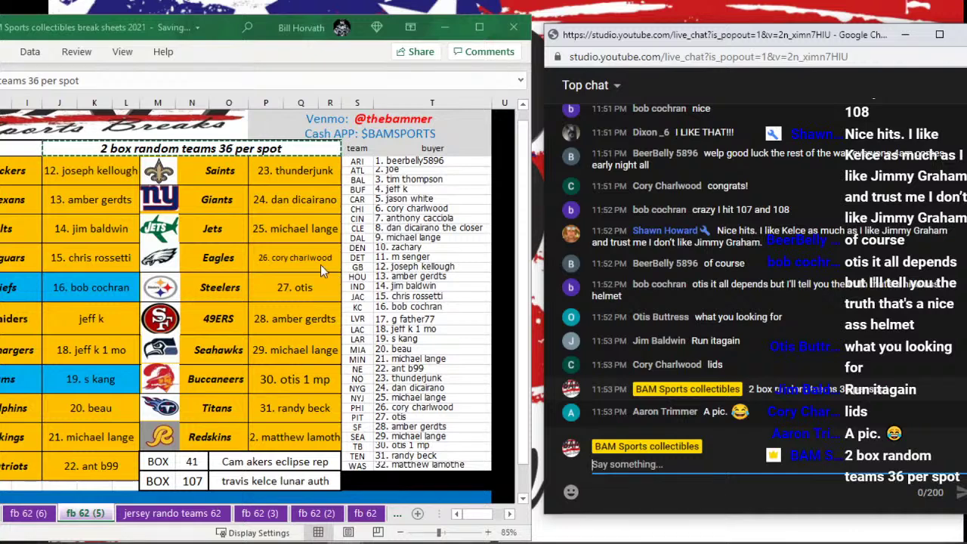
Paste the copied heading onto the fb 62 (6) sheet and enter the ARI buyer's name.
left_click(39, 518)
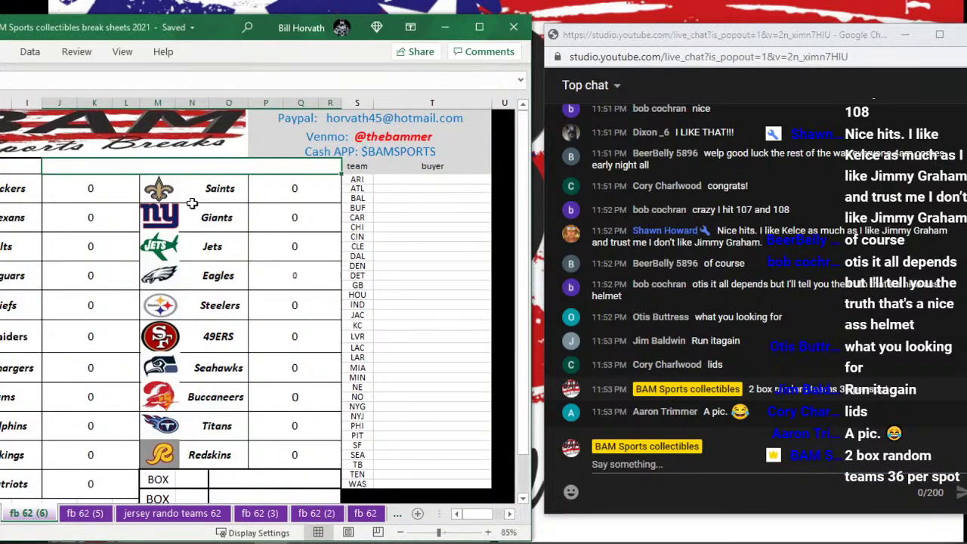
right_click(204, 168)
left_click(242, 198)
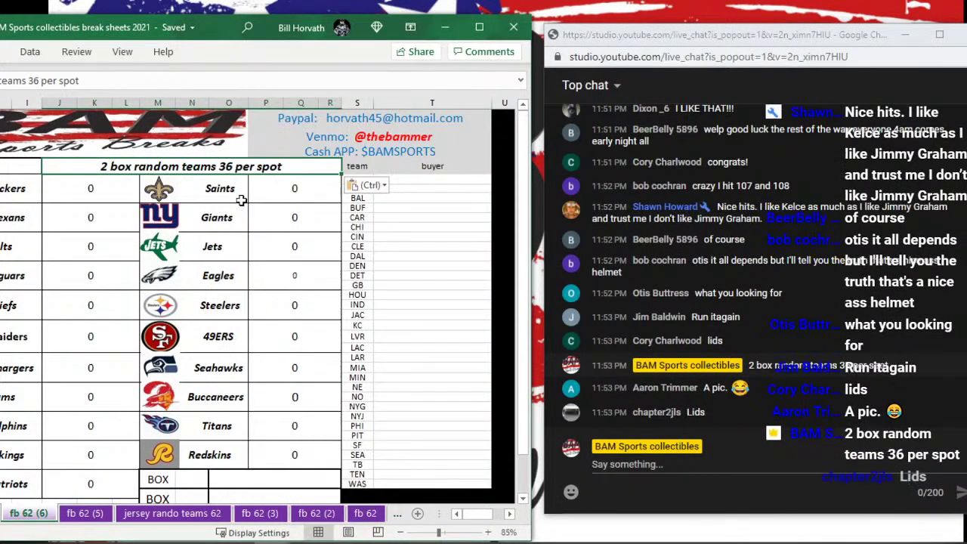
left_click(442, 180)
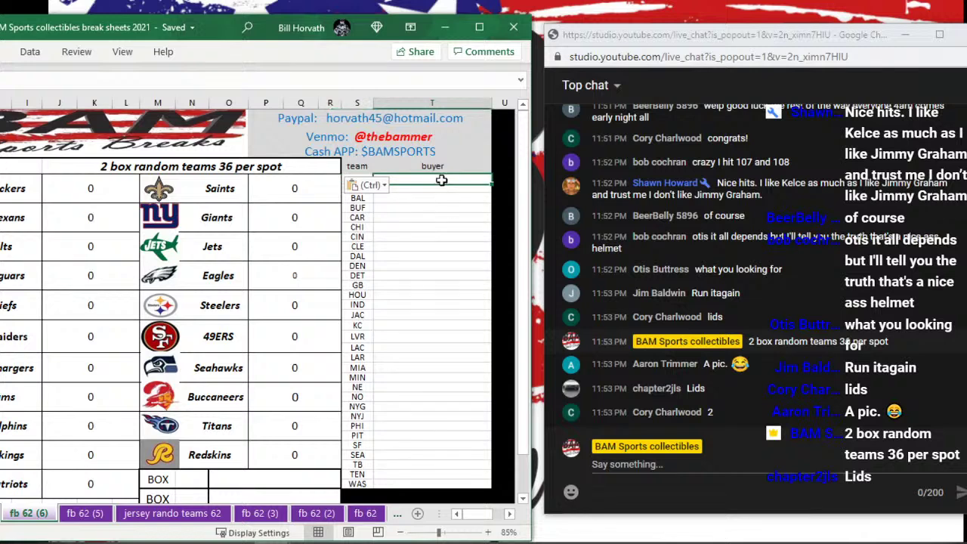
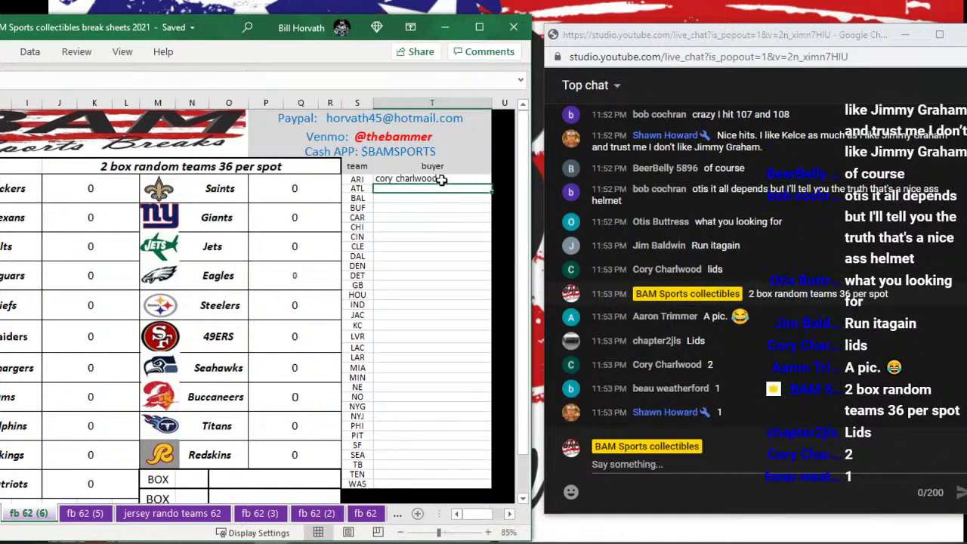
key("Return")
Enter buyer names for ATL, BUF, CAR, CHI and CIN in column T.
type("beau")
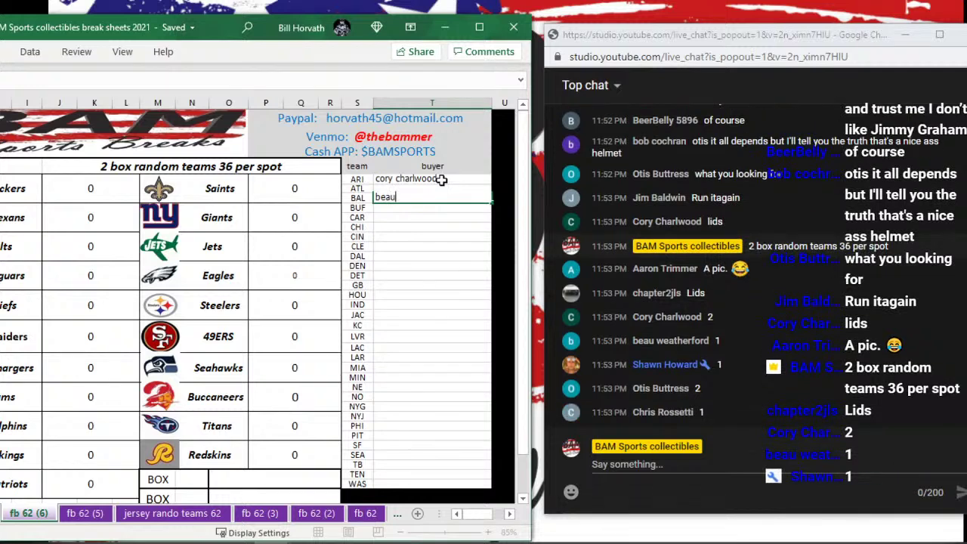
key("Escape")
key("ctrl+d")
key("Return")
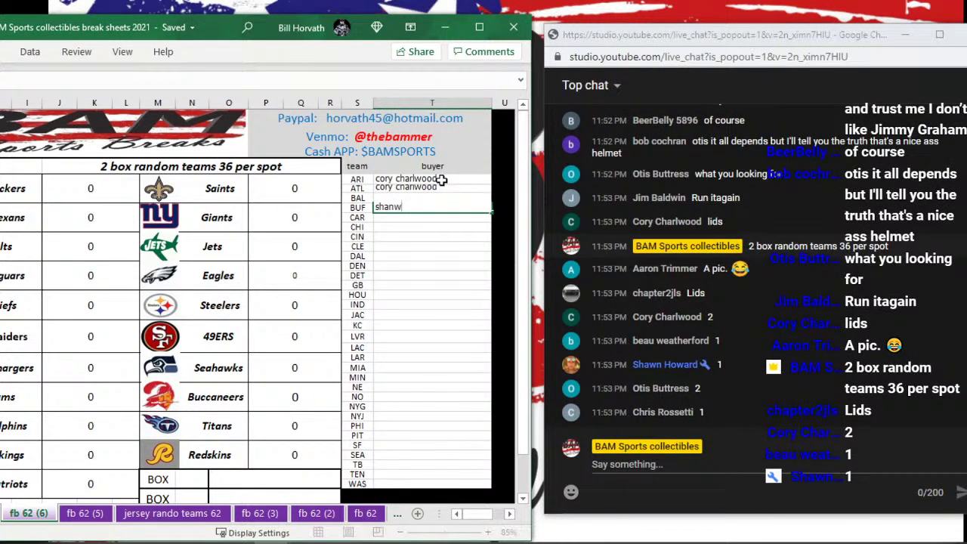
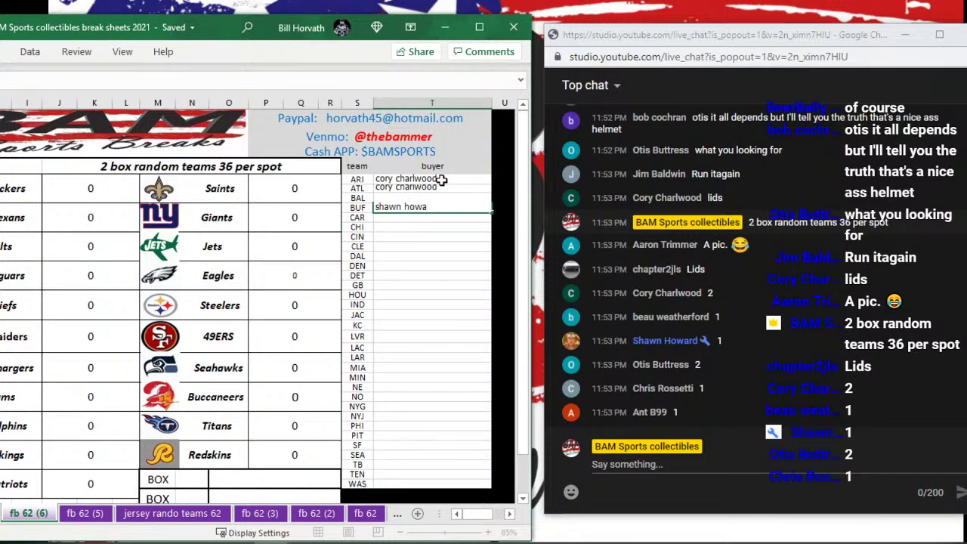
key("Return")
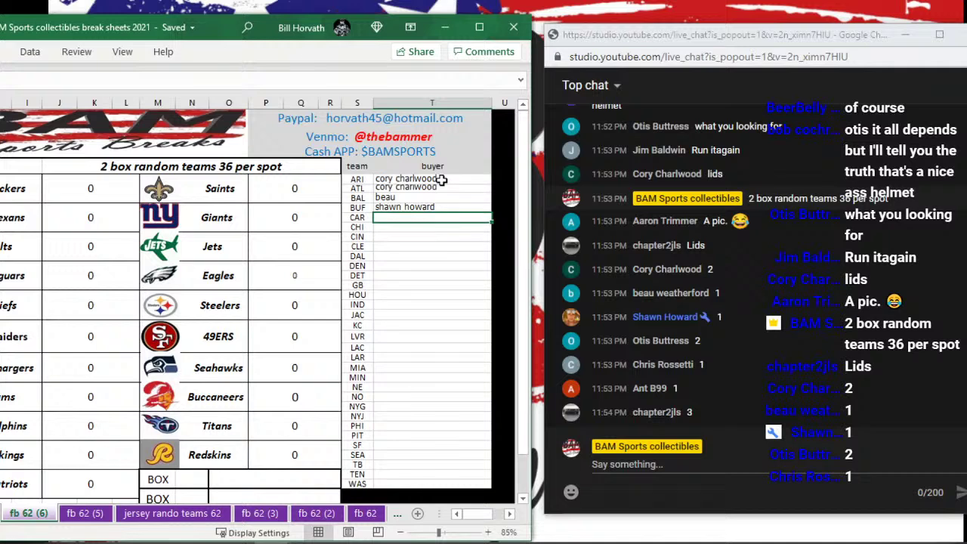
type("otis")
key("Return")
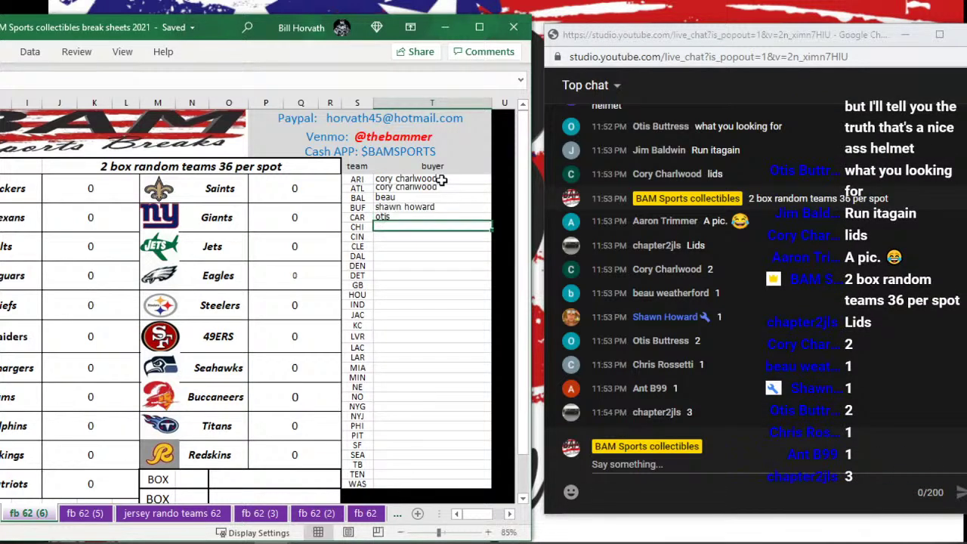
type("otis")
key("Return")
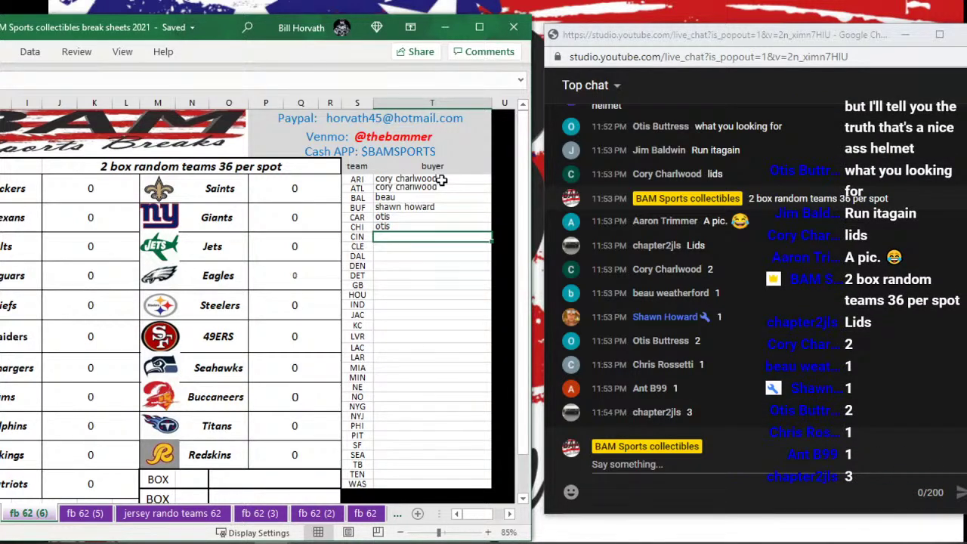
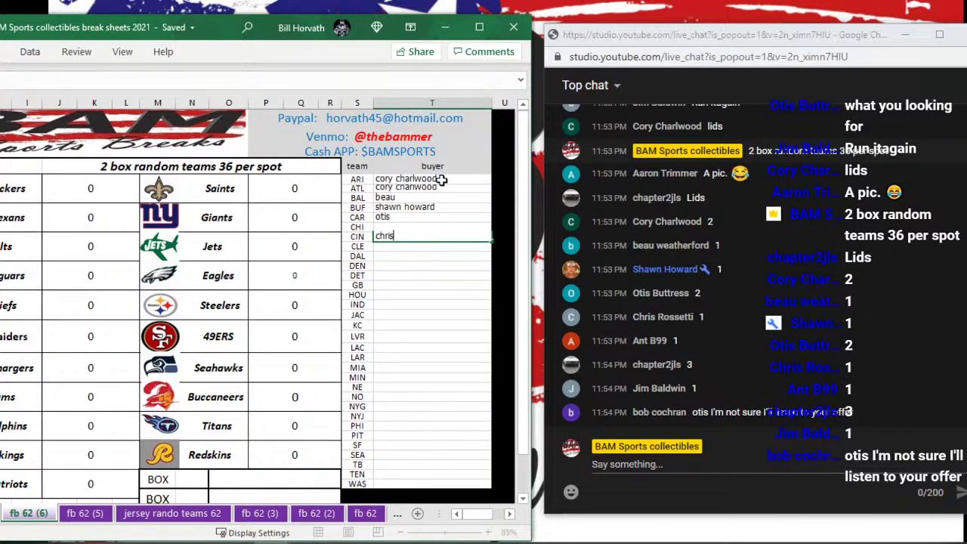
key("Return")
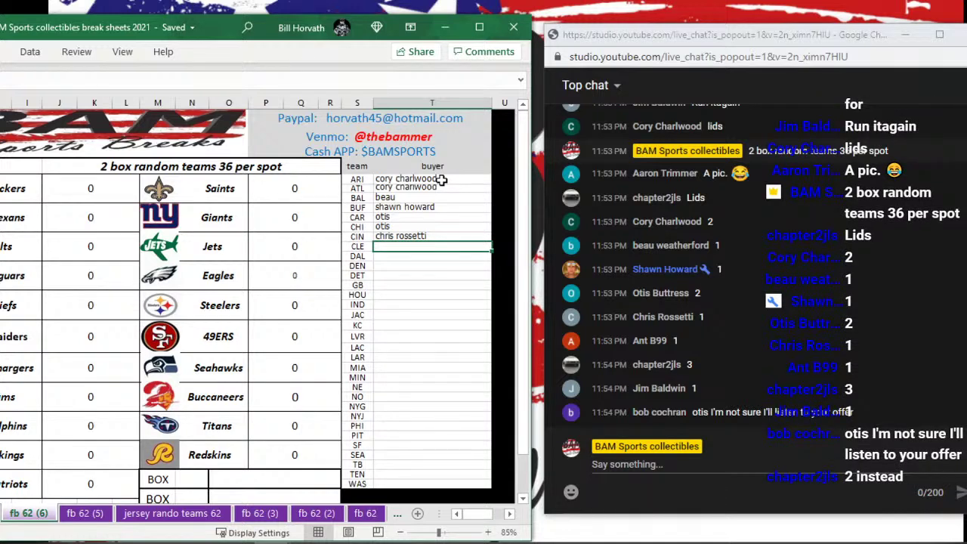
Enter buyer names for CLE, DAL, DEN, DET and GB.
type("ant b99")
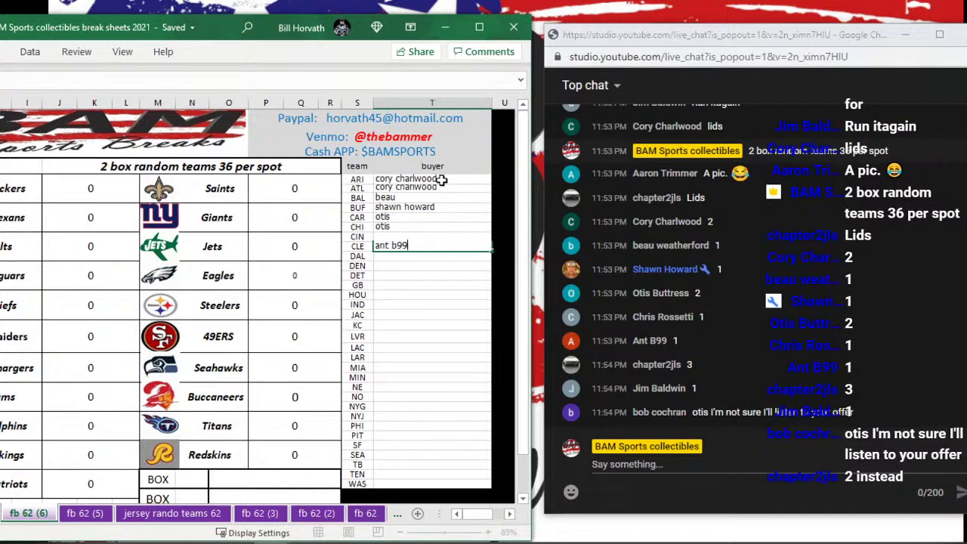
key("Return")
type("chapte")
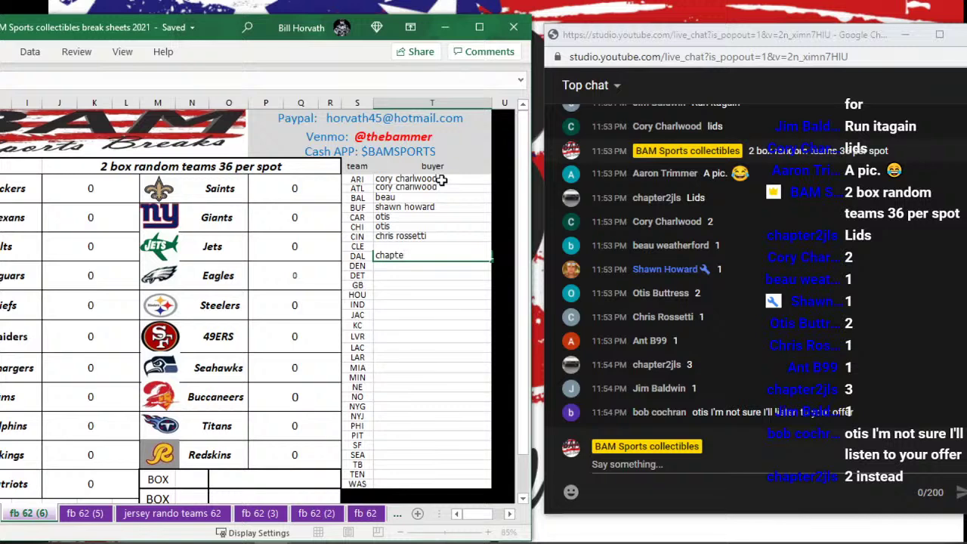
type("r2jls")
key("Return")
type("ch")
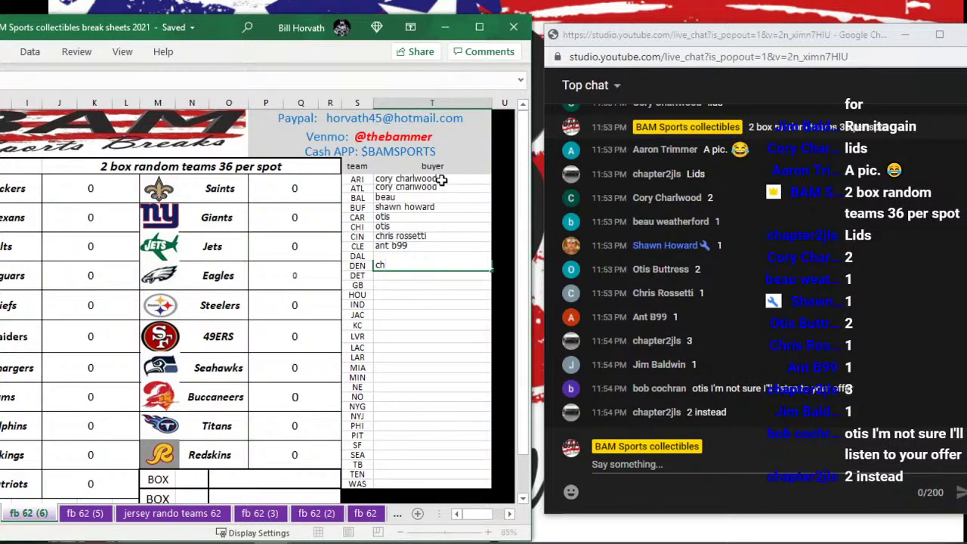
type("apter2jls")
key("Return")
type("chapter2jls")
key("Return")
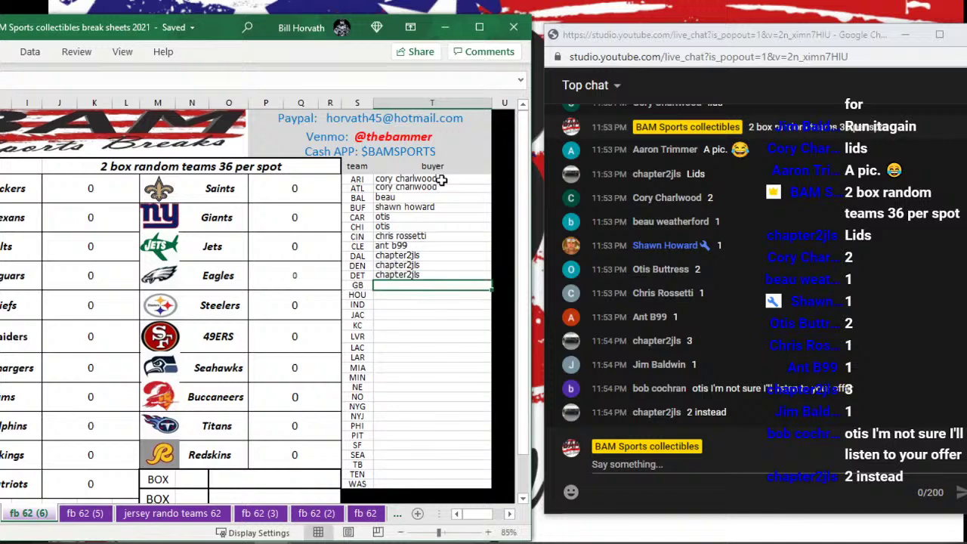
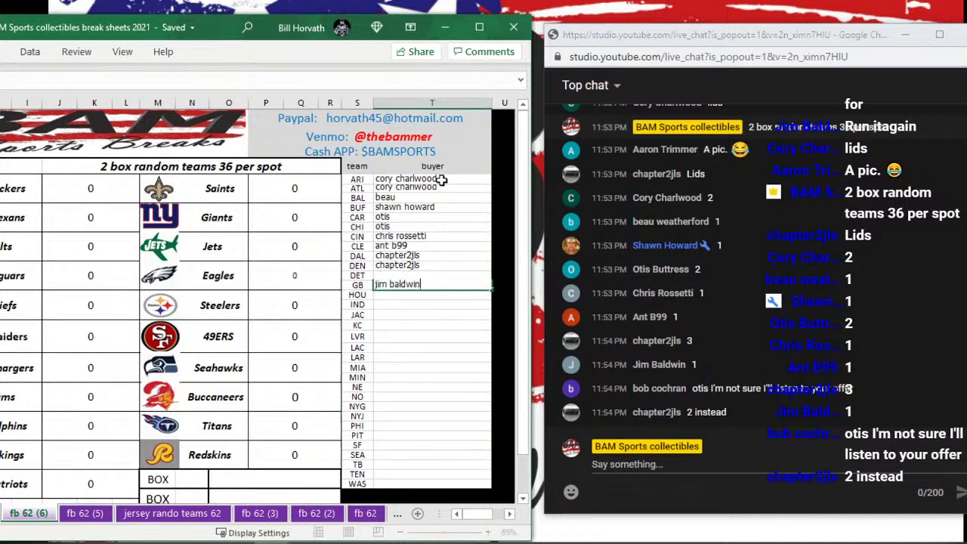
key("Return")
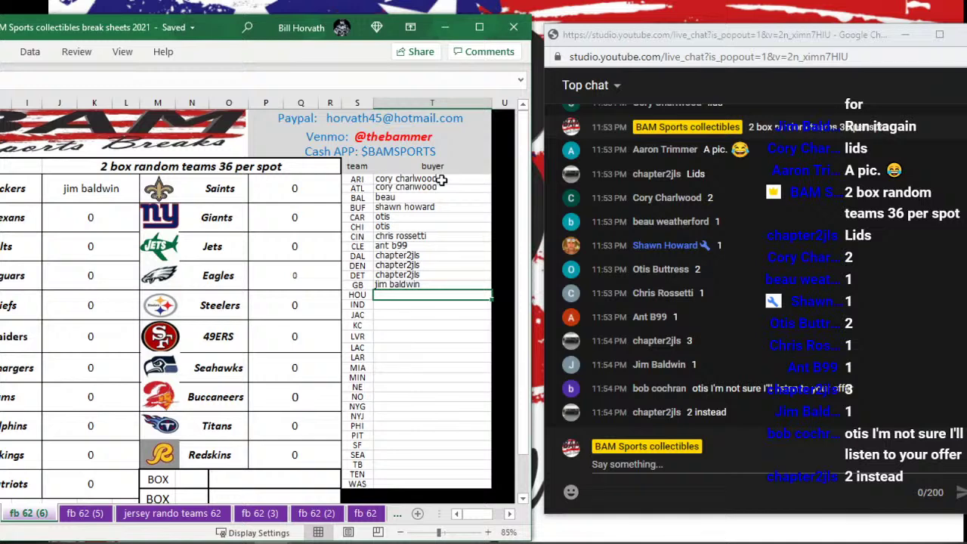
Correct the DET buyer, replace the duplicate GB buyer, and enter the HOU buyer.
key("Up")
key("Up")
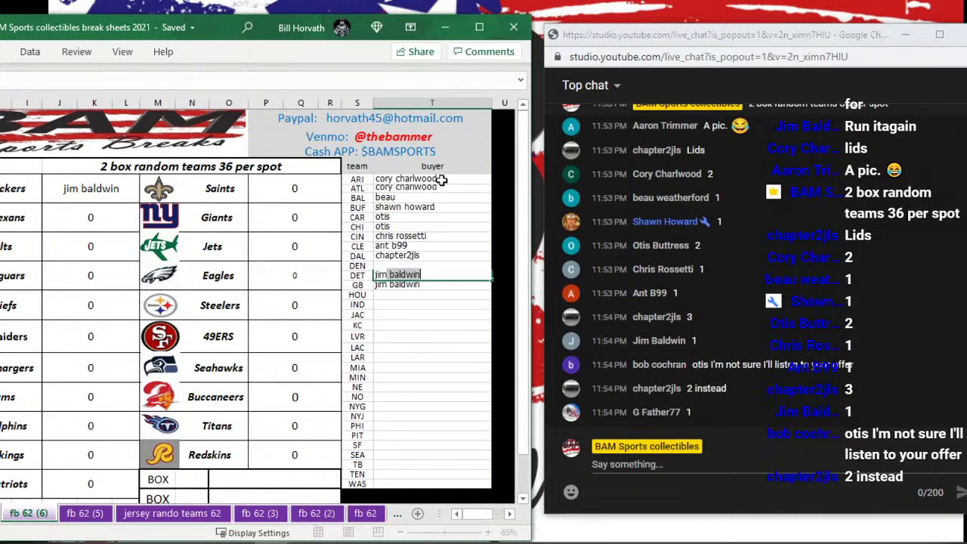
key("Return")
key("Delete")
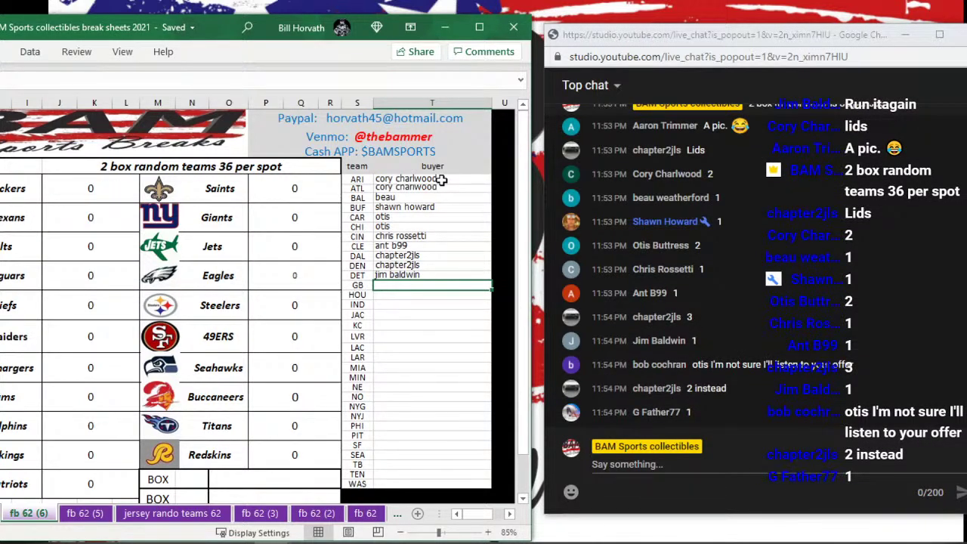
type("g father77")
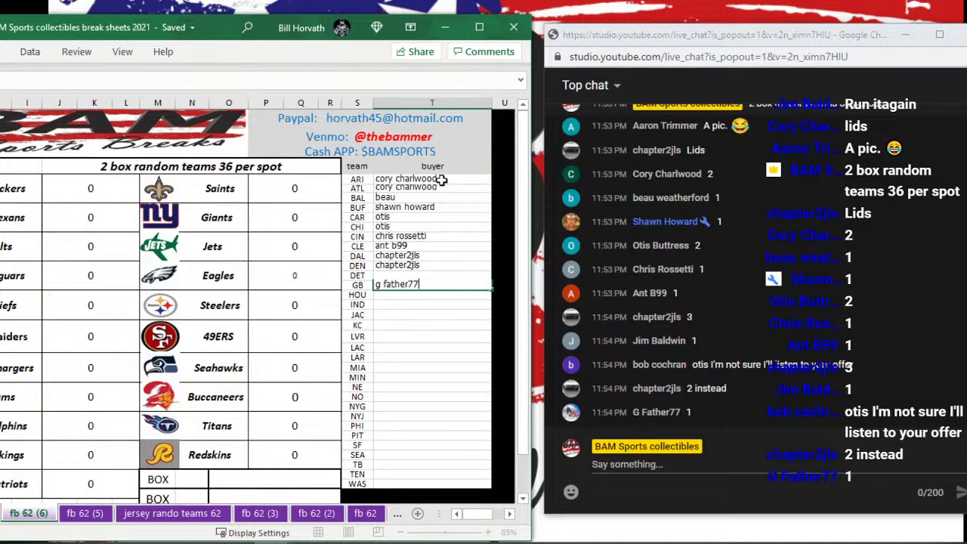
key("Return")
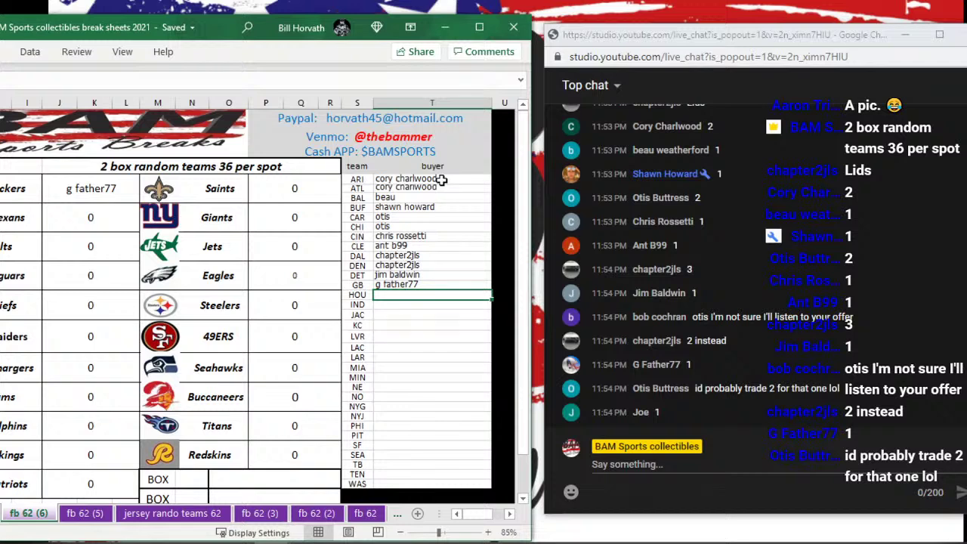
type("joe")
key("Return")
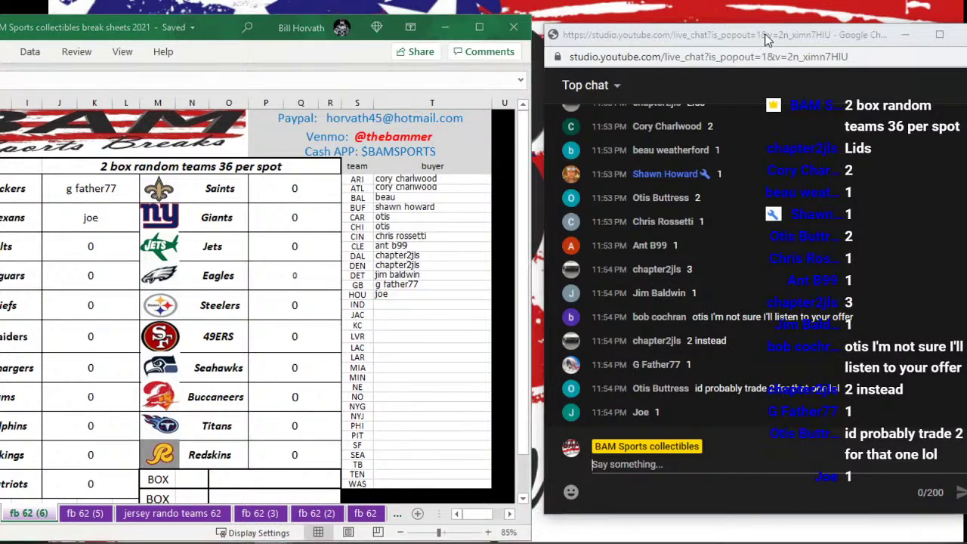
Close the live chat, maximize the Excel window, and enter the IND buyer's name.
key("super+Down")
left_click(479, 26)
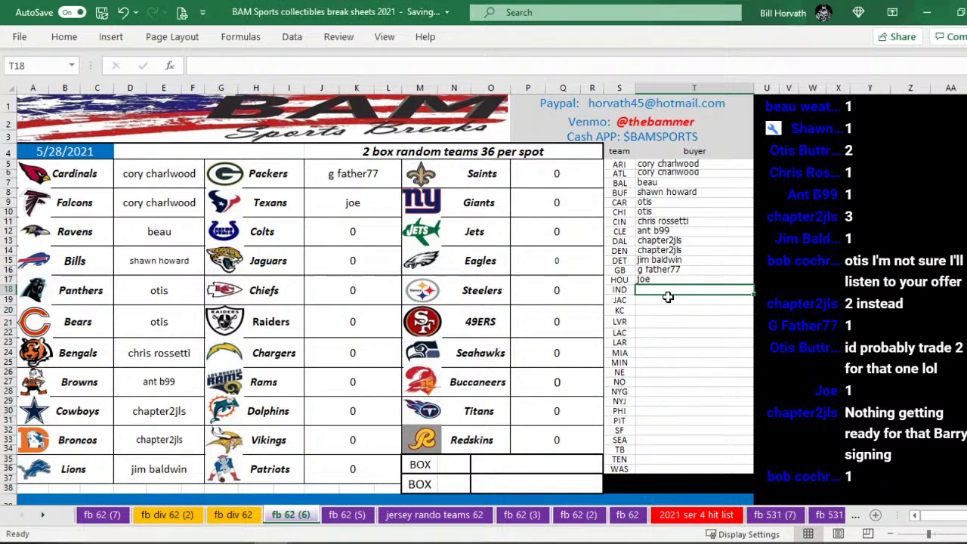
key("Return")
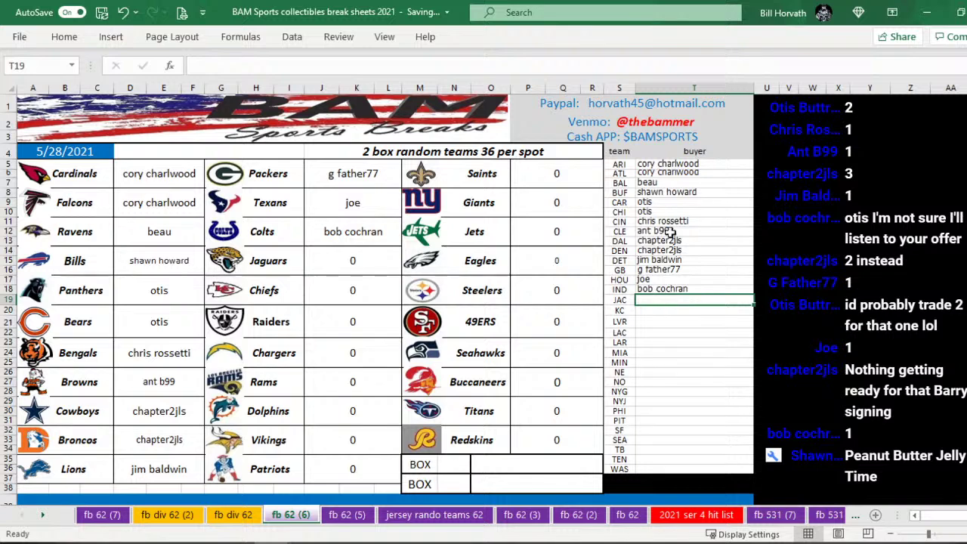
Fill the ARI and ATL buyer cells T5:T6 green.
left_click(693, 162)
left_click_drag(693, 161, 693, 172)
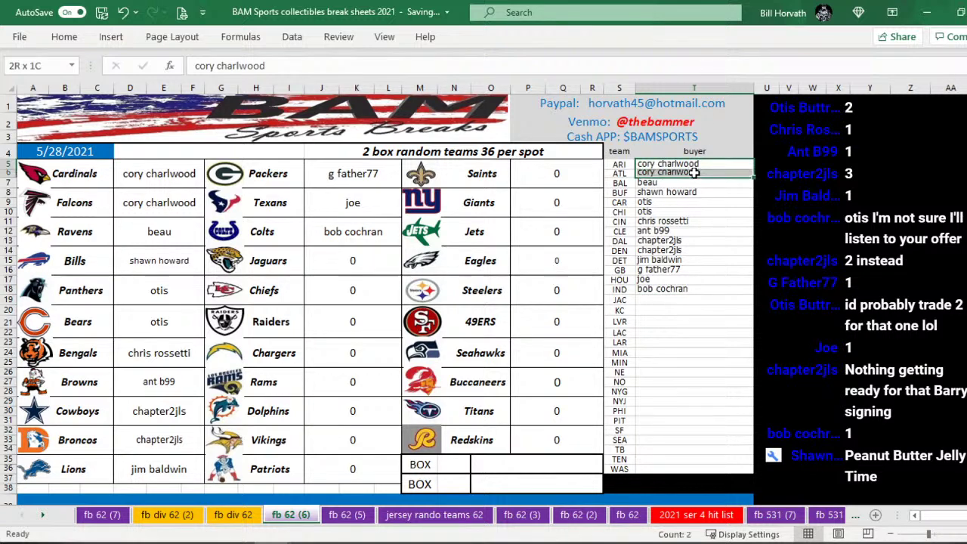
right_click(694, 172)
left_click(768, 76)
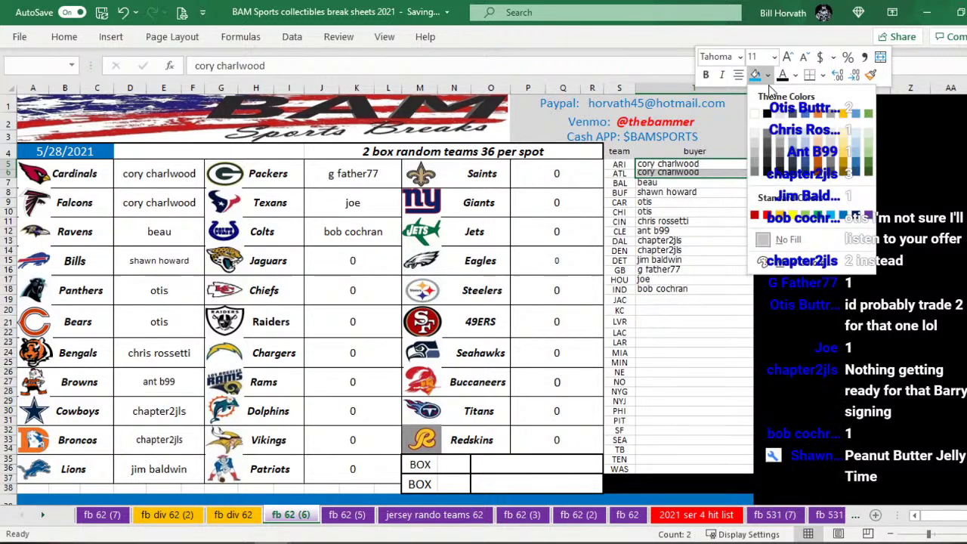
left_click(818, 216)
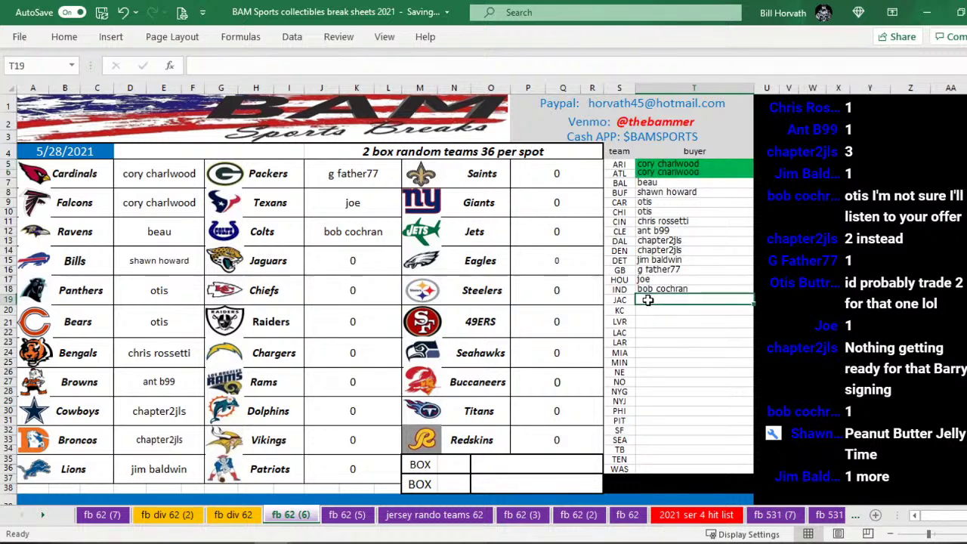
Enter buyer names for JAC in T19 and KC in T20.
left_click(694, 300)
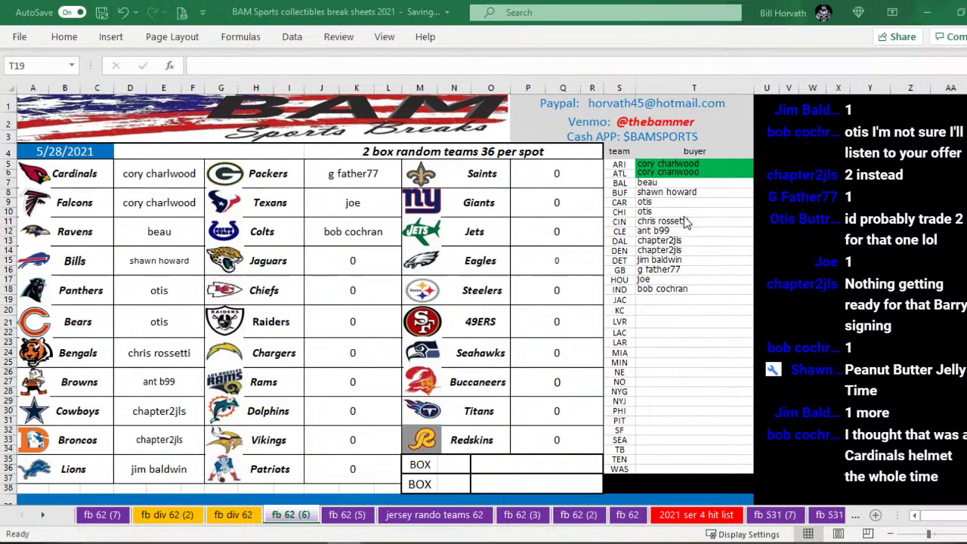
left_click(670, 301)
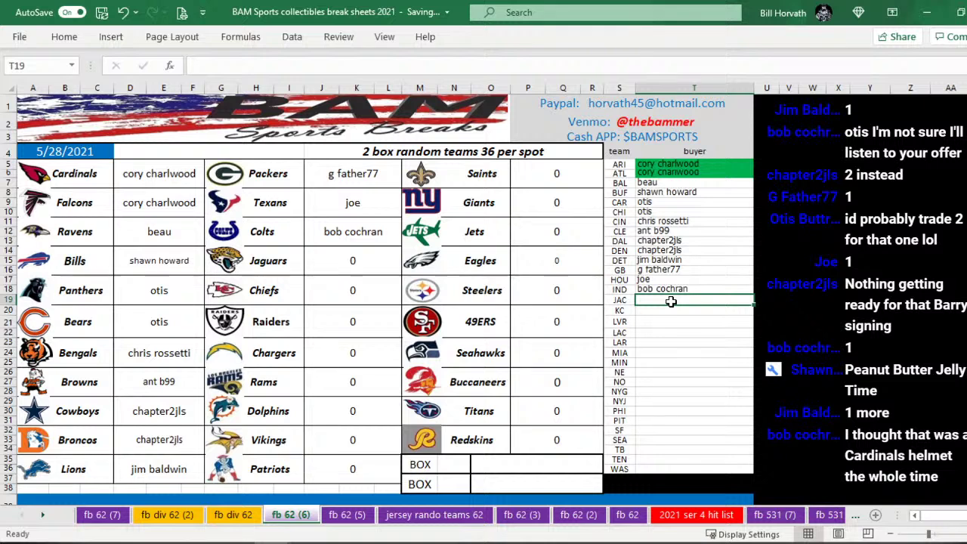
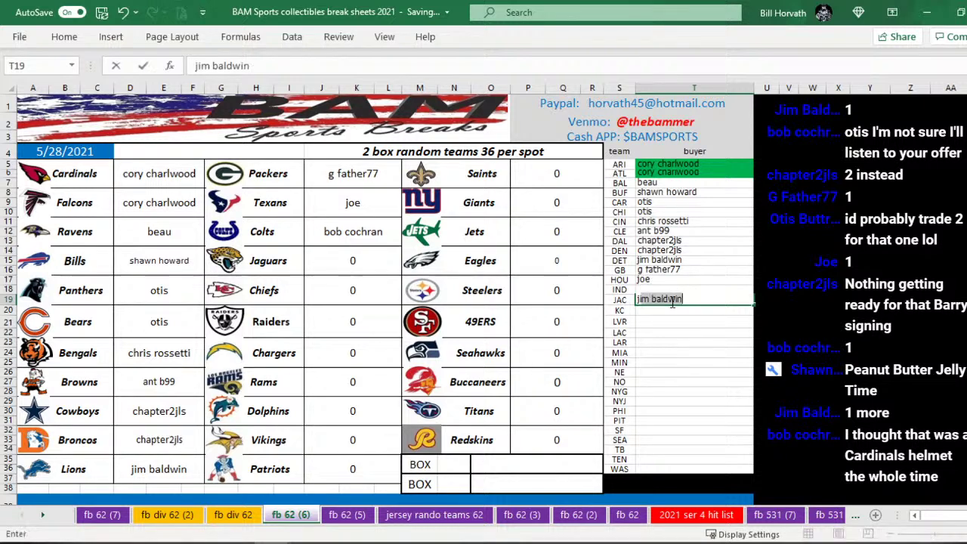
key("Return")
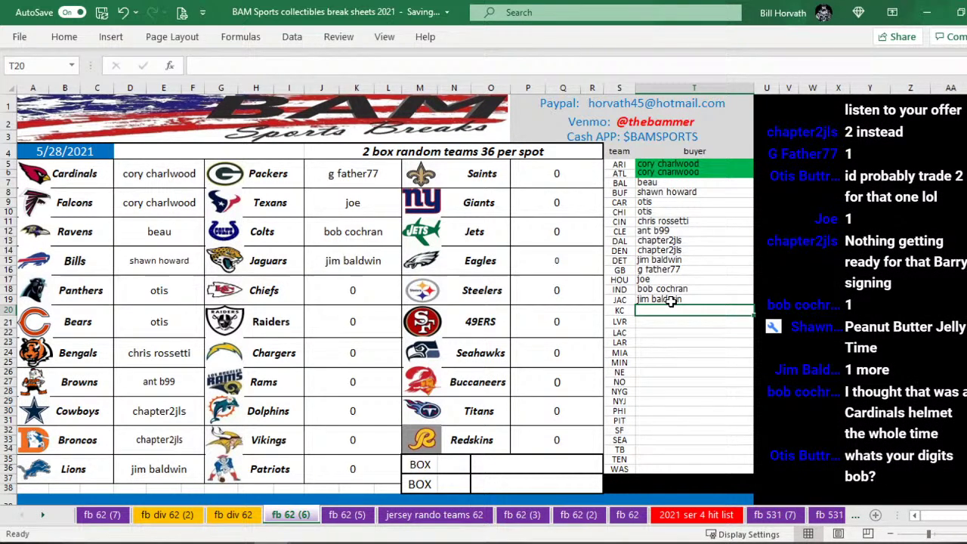
key("ctrl+z")
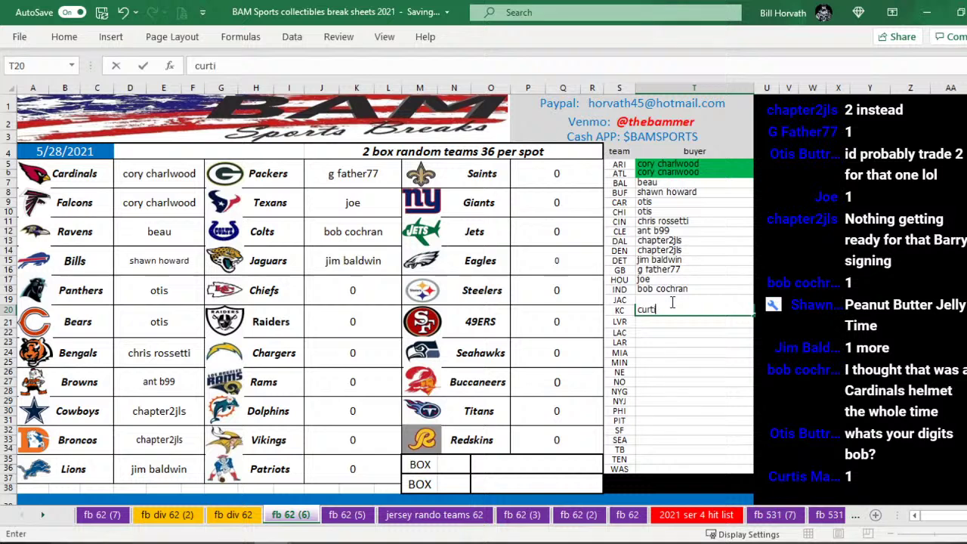
key("Return")
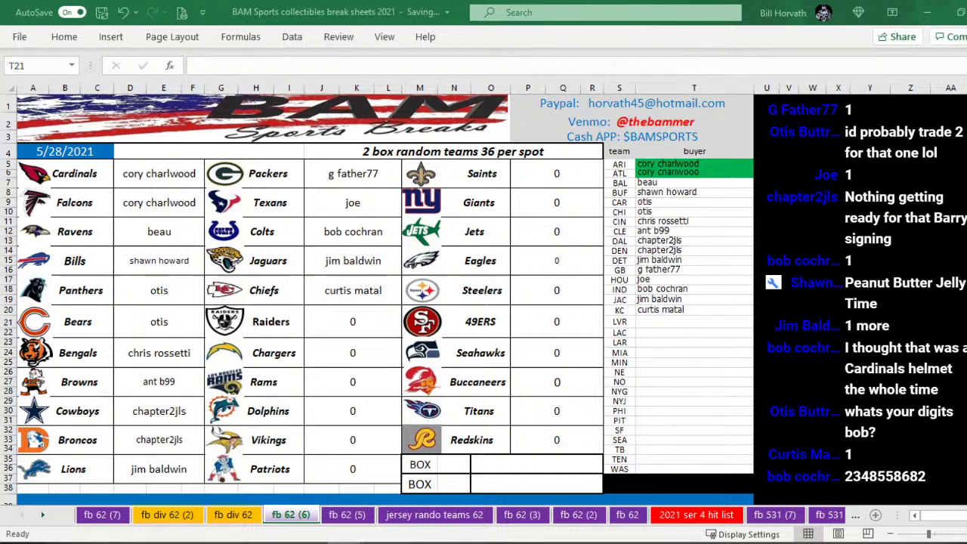
On the 2021 ser 4 hit list, select hit entries 17, 41, 68, 85, 107 and 92 and shade them blue.
left_click(689, 515)
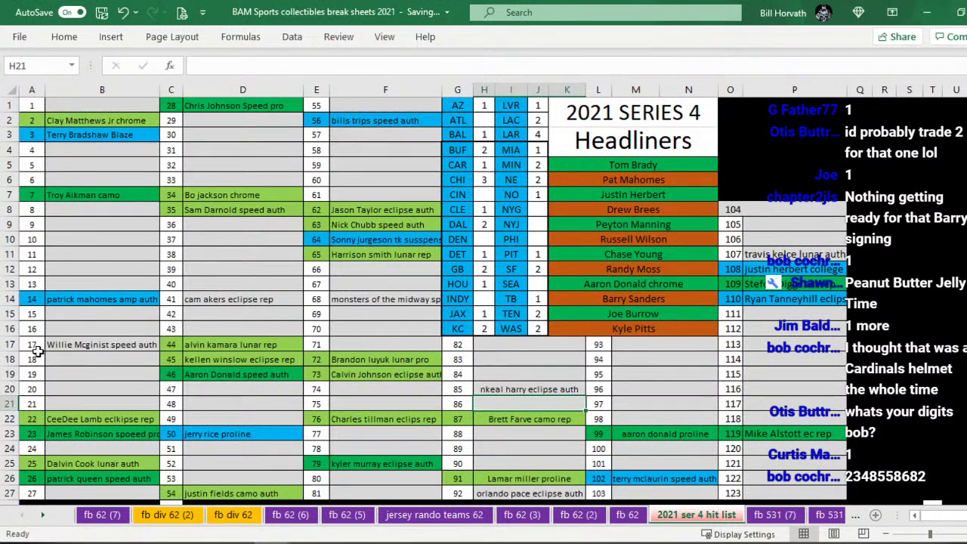
left_click_drag(34, 345, 70, 344)
left_click_drag(174, 300, 227, 298)
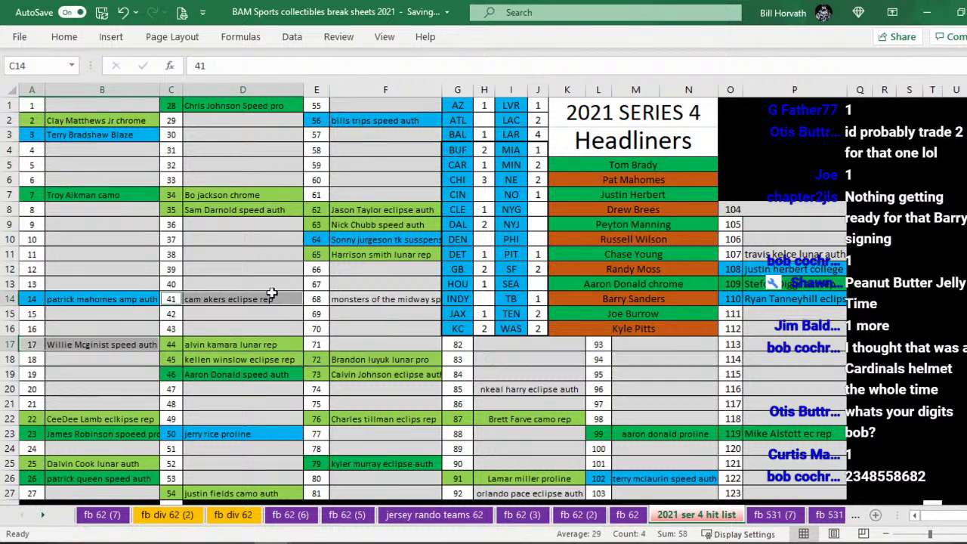
left_click_drag(317, 296, 355, 299)
left_click_drag(445, 384, 504, 391)
left_click_drag(738, 256, 753, 263)
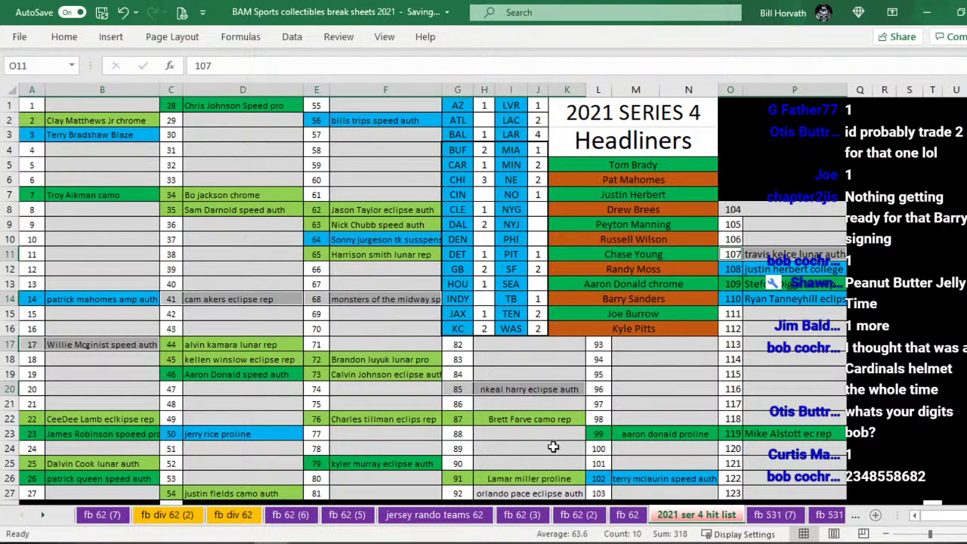
left_click_drag(465, 492, 493, 492)
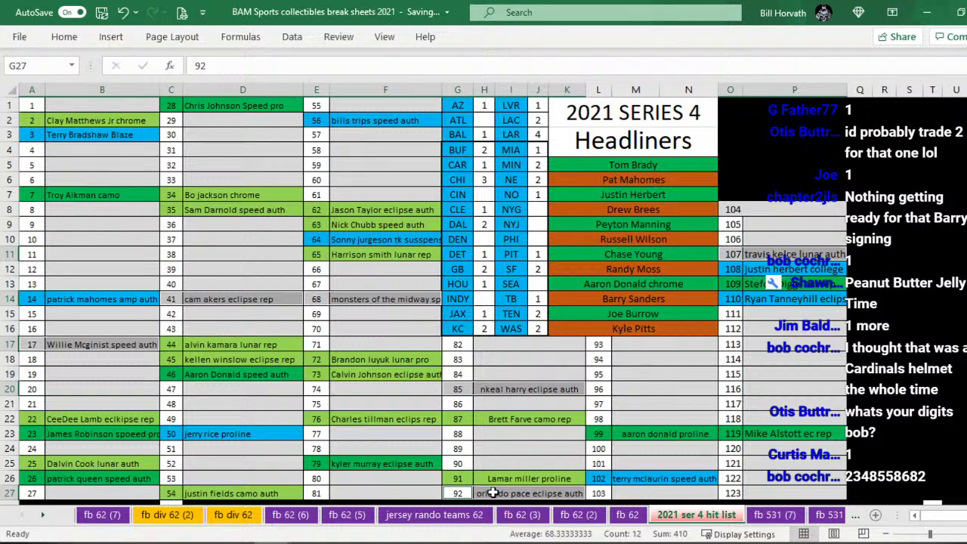
right_click(492, 492)
left_click(566, 32)
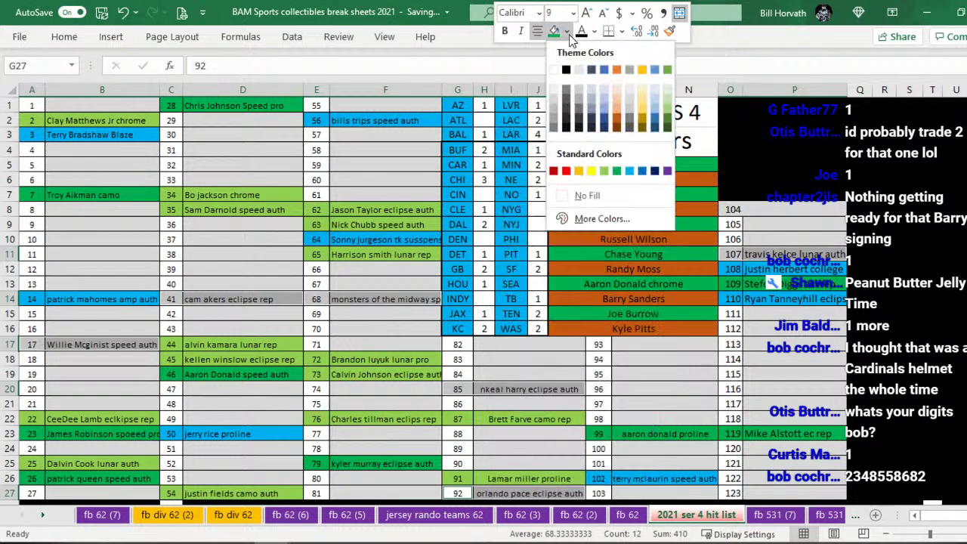
left_click(641, 172)
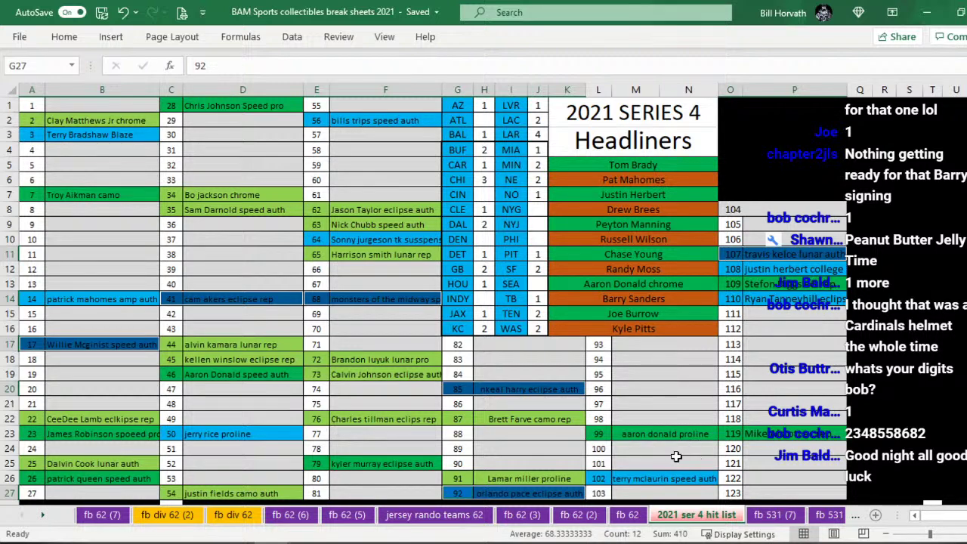
Look through the fb 62, fb 62 (2), (3) and (5) sheets, ending on fb 62 (6).
left_click(626, 516)
left_click(576, 520)
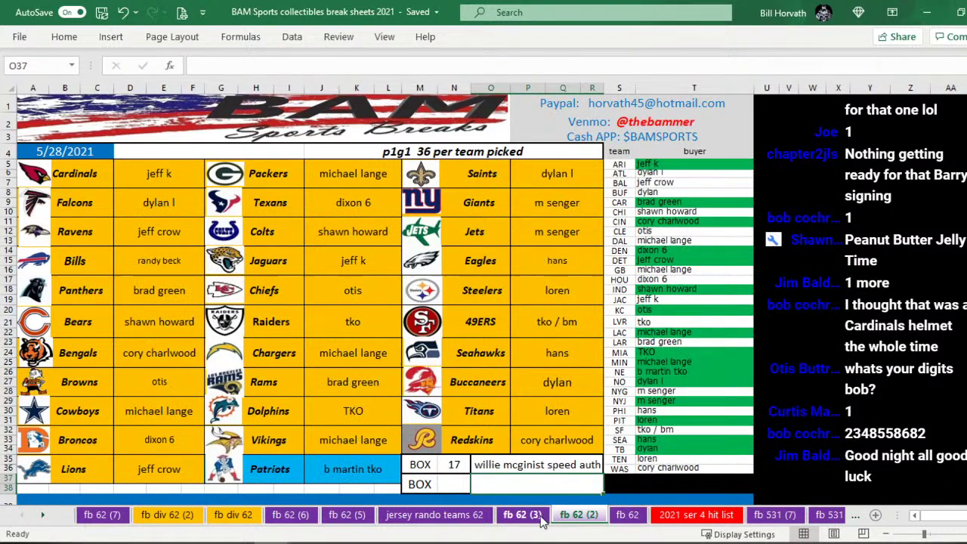
left_click(535, 520)
left_click(338, 518)
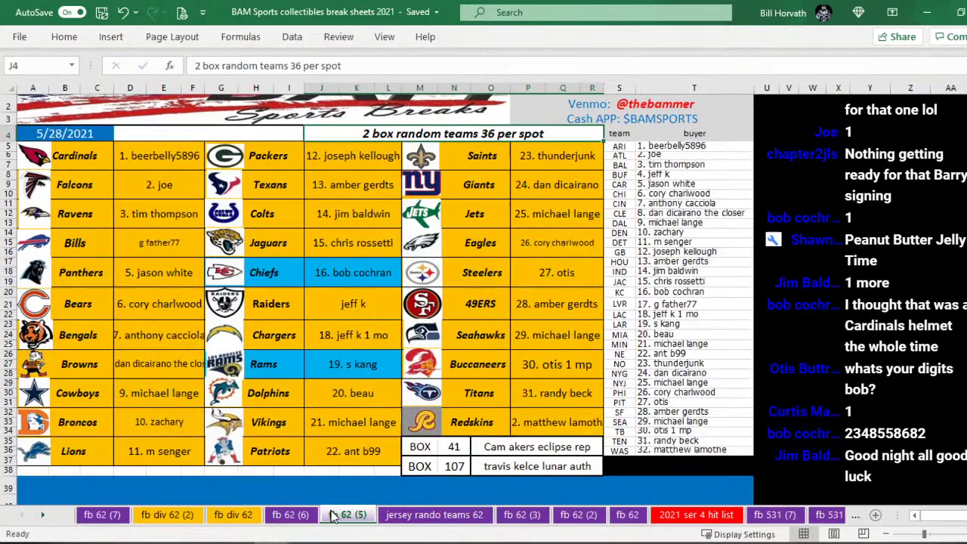
left_click(295, 521)
left_click(345, 516)
left_click(300, 519)
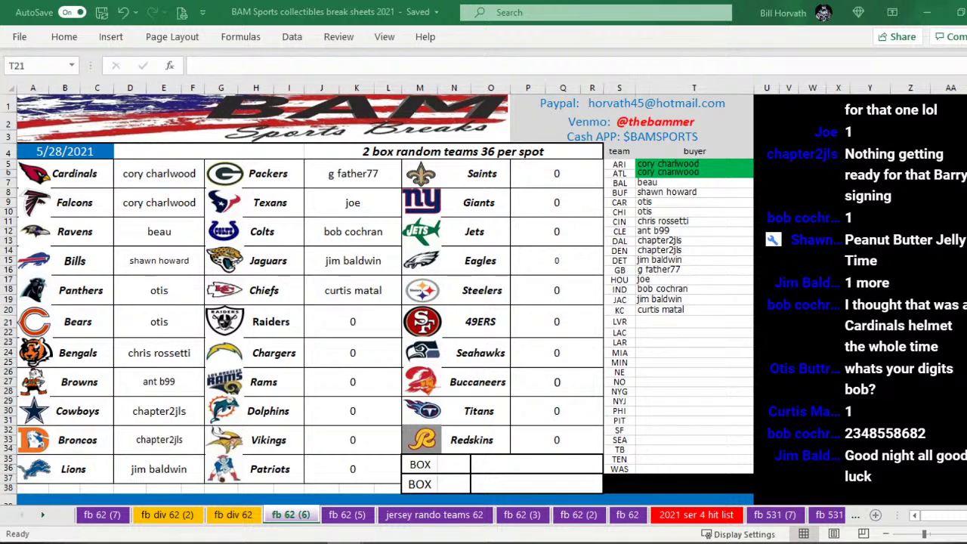
Fill the BUF (T8), DET (T15) and JAC (T19) buyer cells green.
key("alt+Tab")
left_click(686, 192)
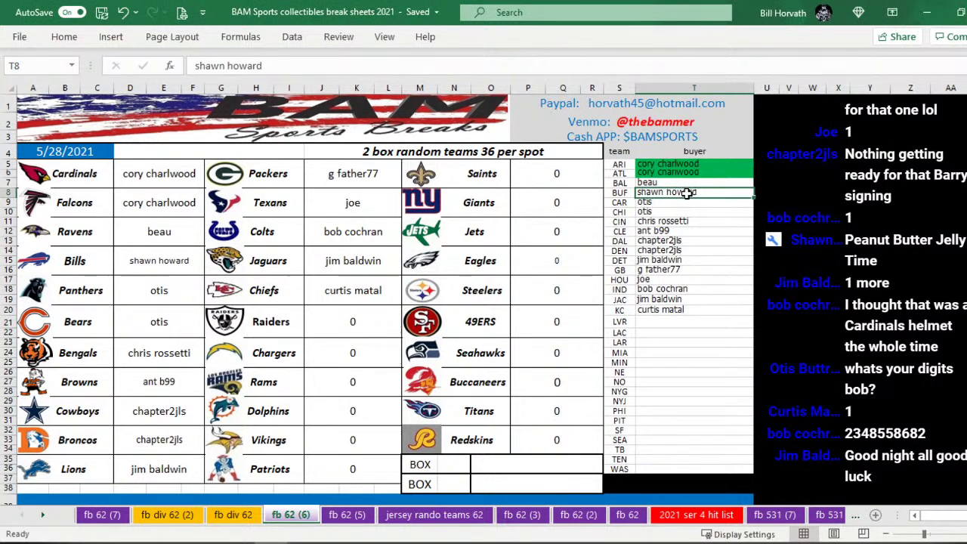
right_click(685, 193)
left_click(759, 75)
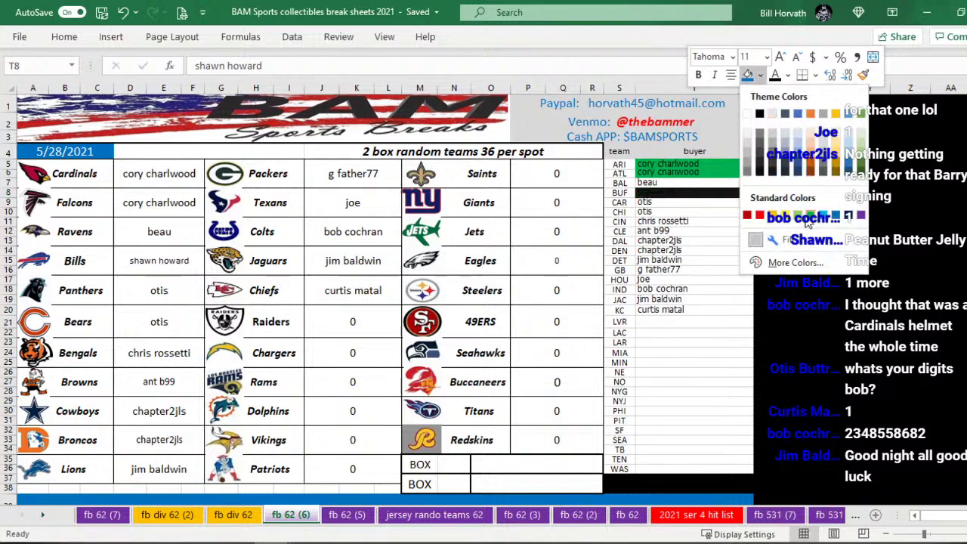
left_click(806, 198)
left_click(678, 261)
right_click(678, 262)
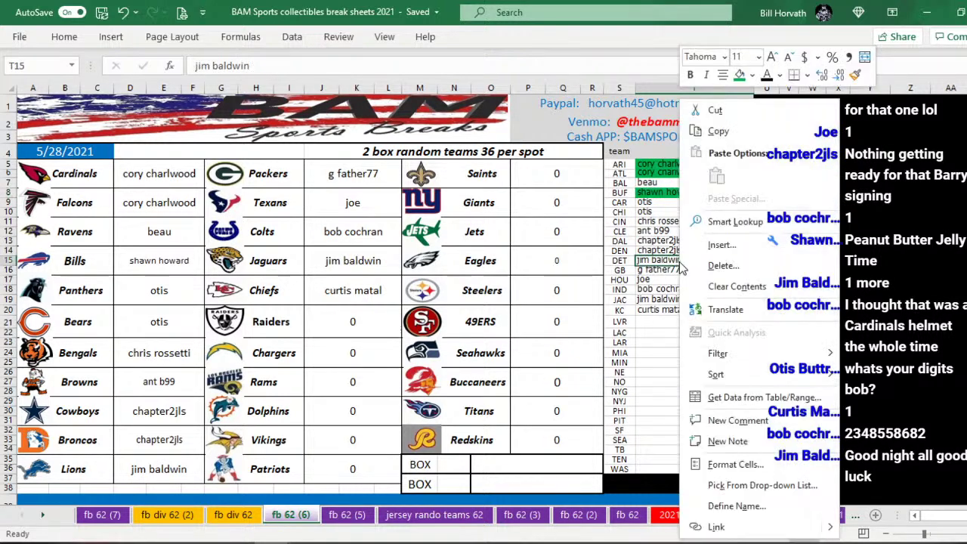
left_click(743, 78)
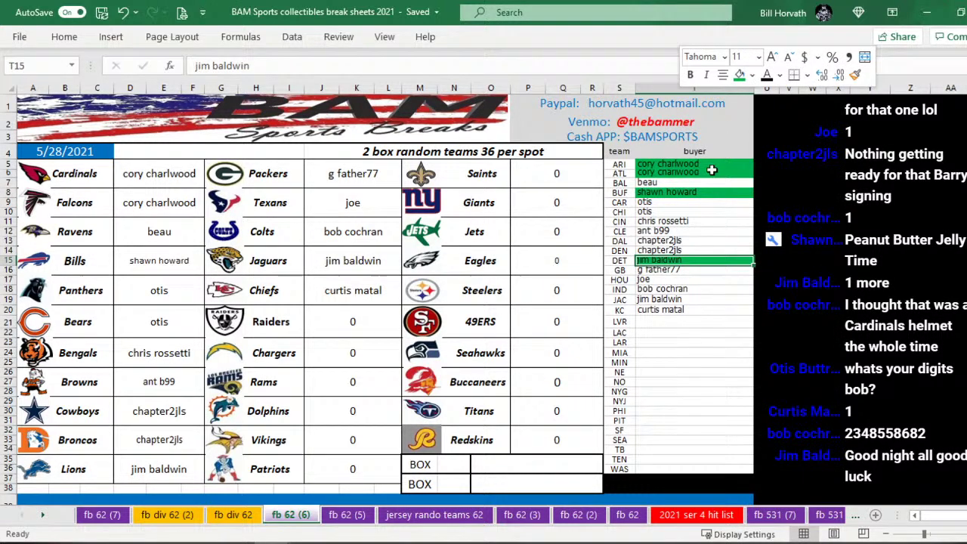
left_click(672, 300)
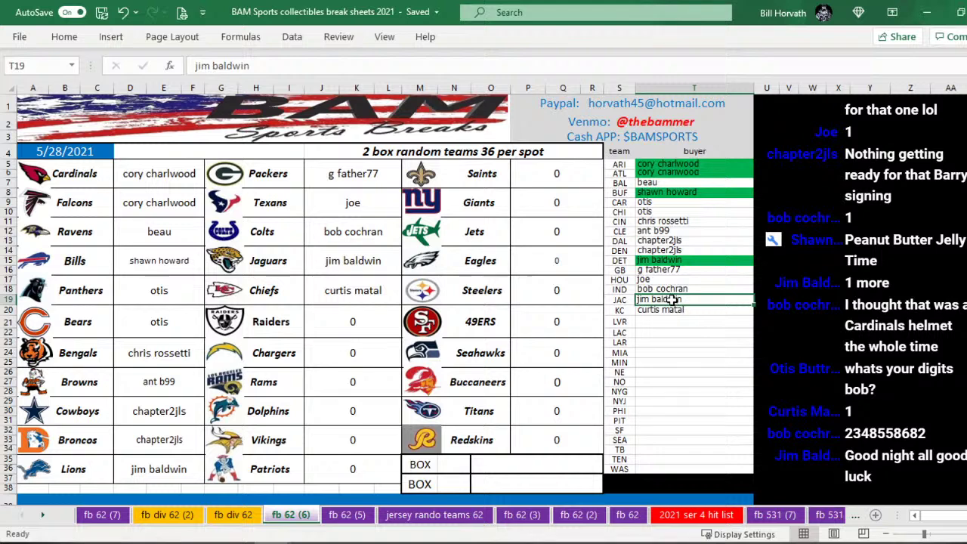
right_click(673, 301)
left_click(733, 75)
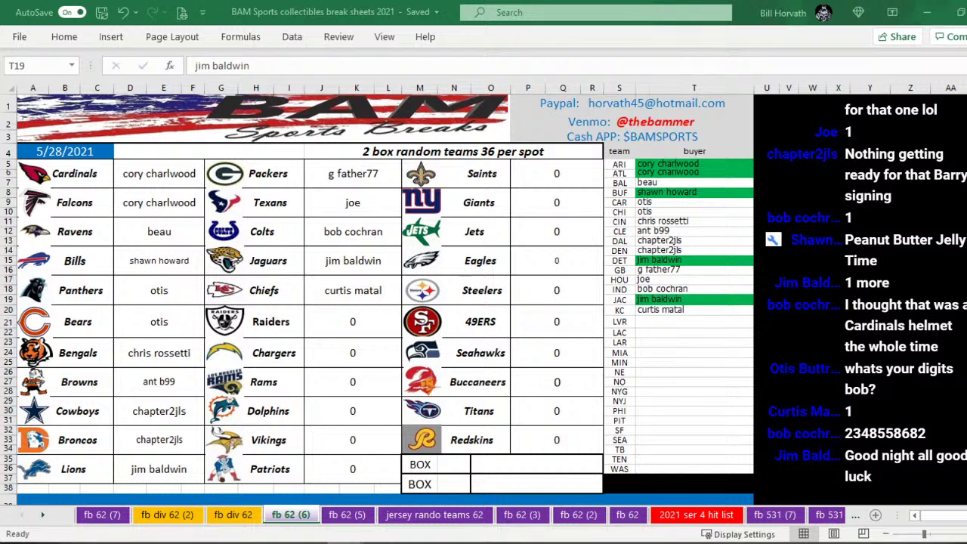
left_click(686, 322)
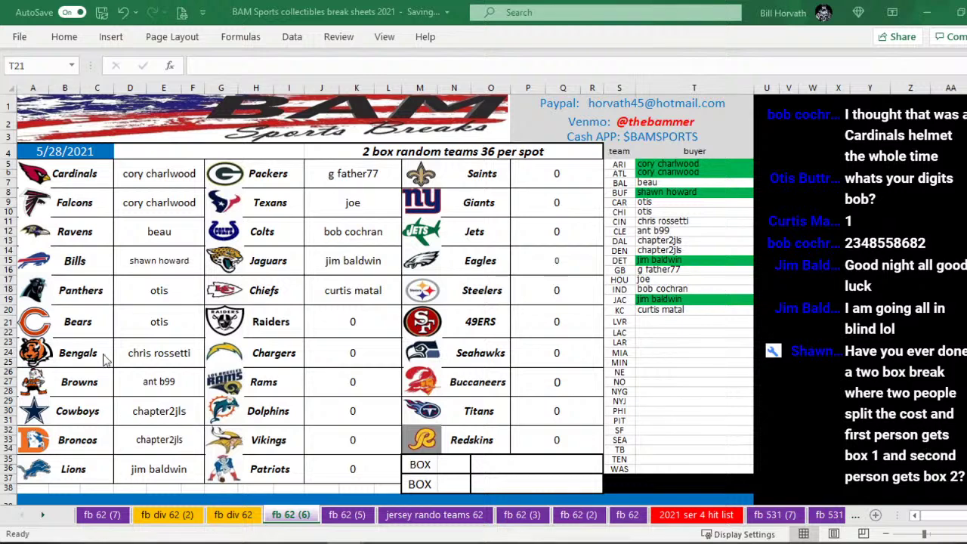
left_click(697, 516)
left_click(699, 516)
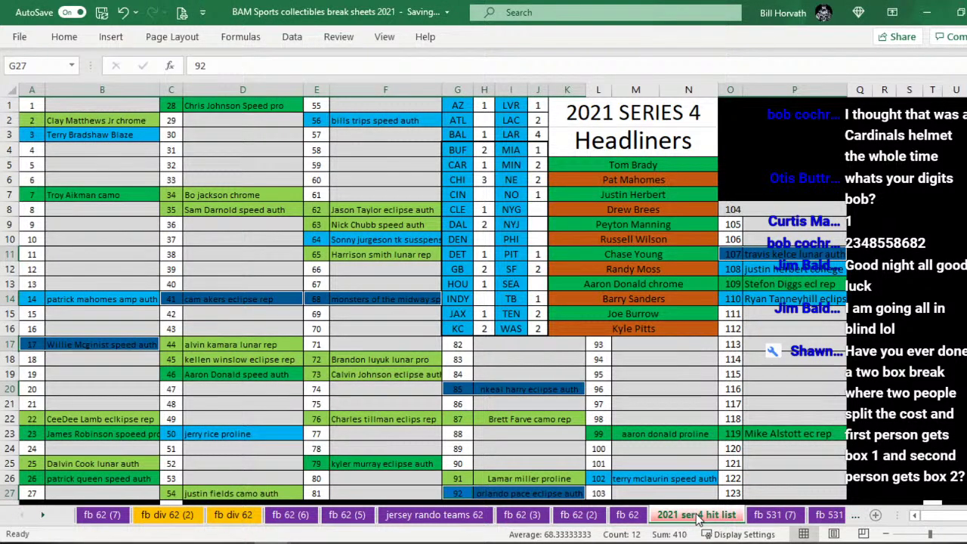
left_click_drag(633, 165, 647, 332)
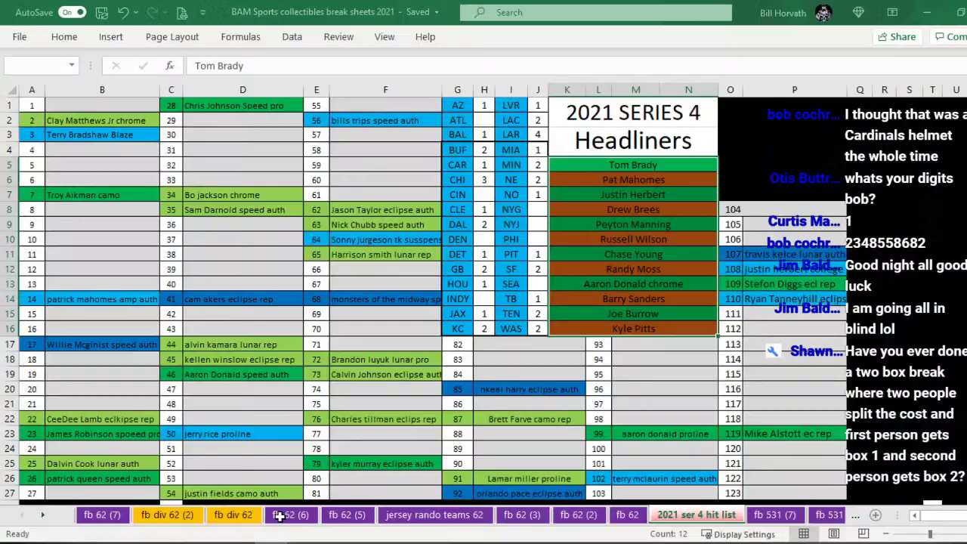
left_click(293, 514)
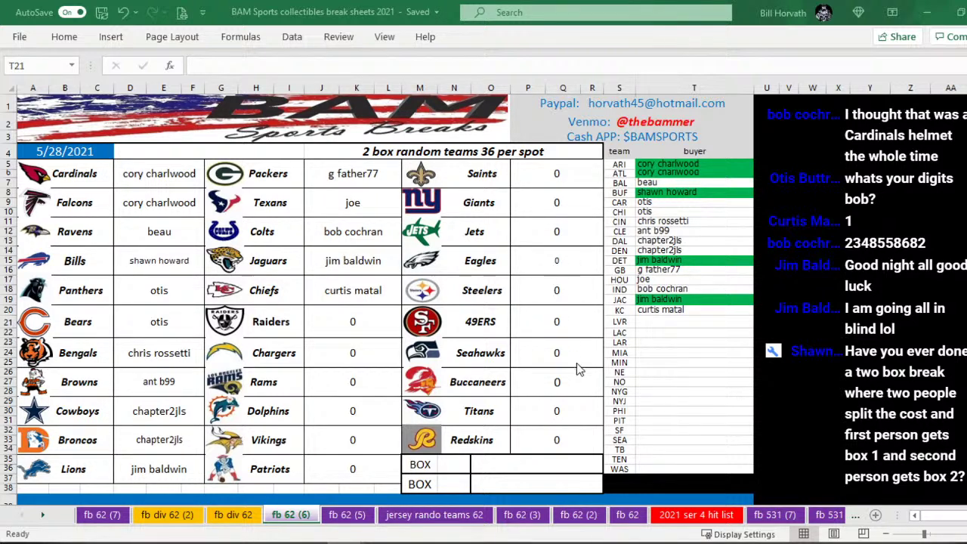
key("alt+Tab")
left_click_drag(372, 319, 363, 464)
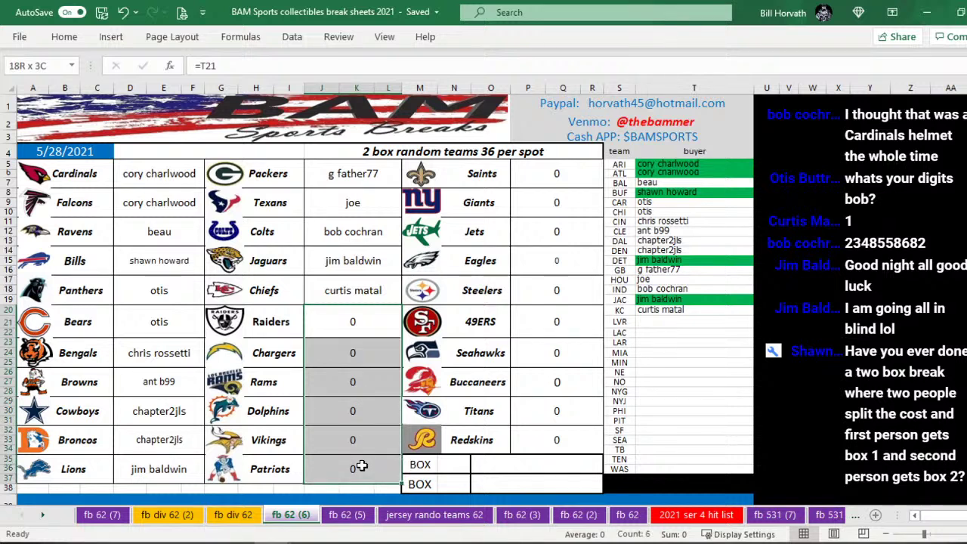
left_click_drag(564, 179, 539, 432)
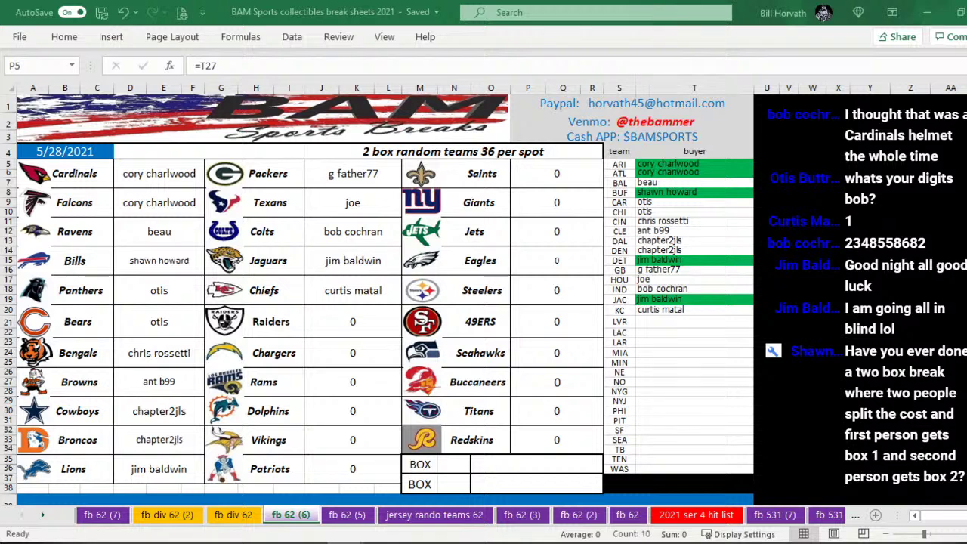
left_click(694, 323)
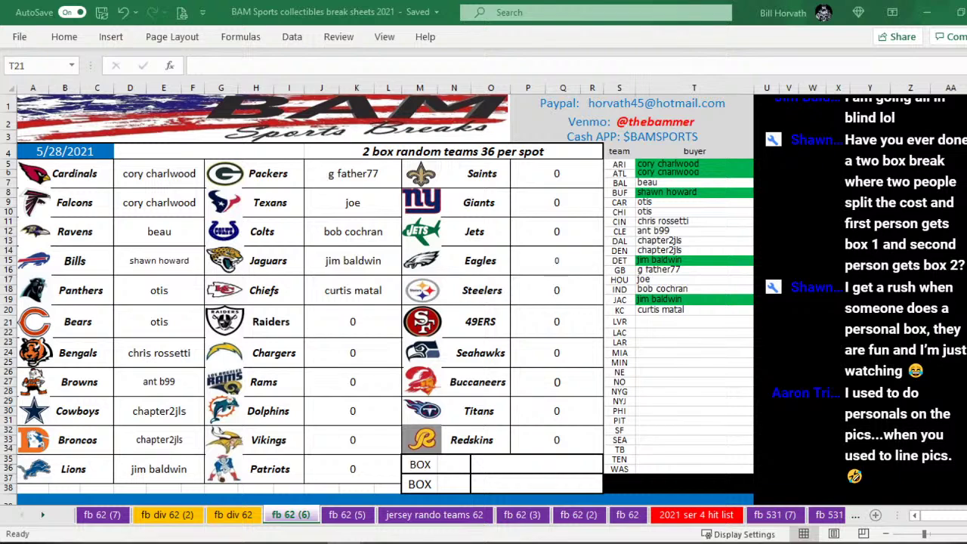
Enter '16x20 random teams 7 per spot' in J4 of fb 62 (7) and copy that cell.
left_click(102, 514)
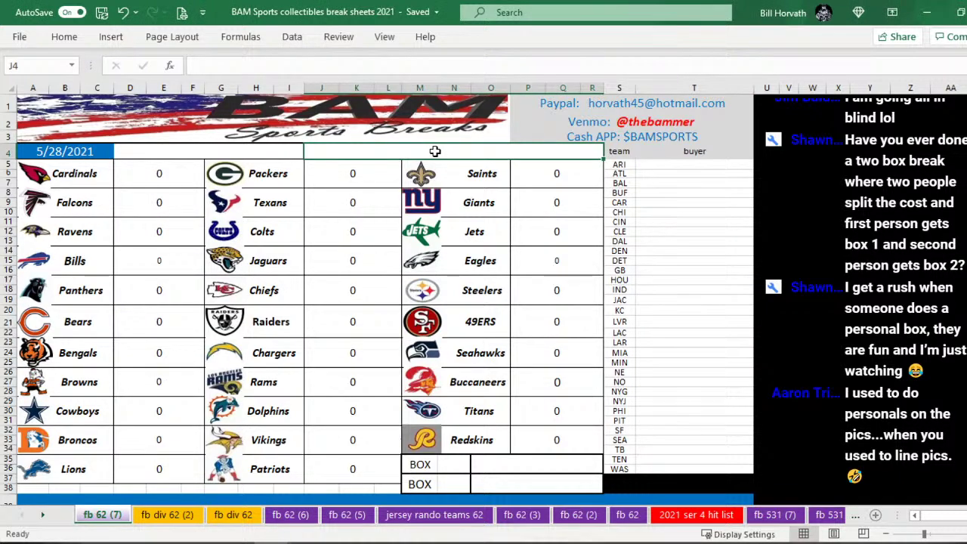
type("16x")
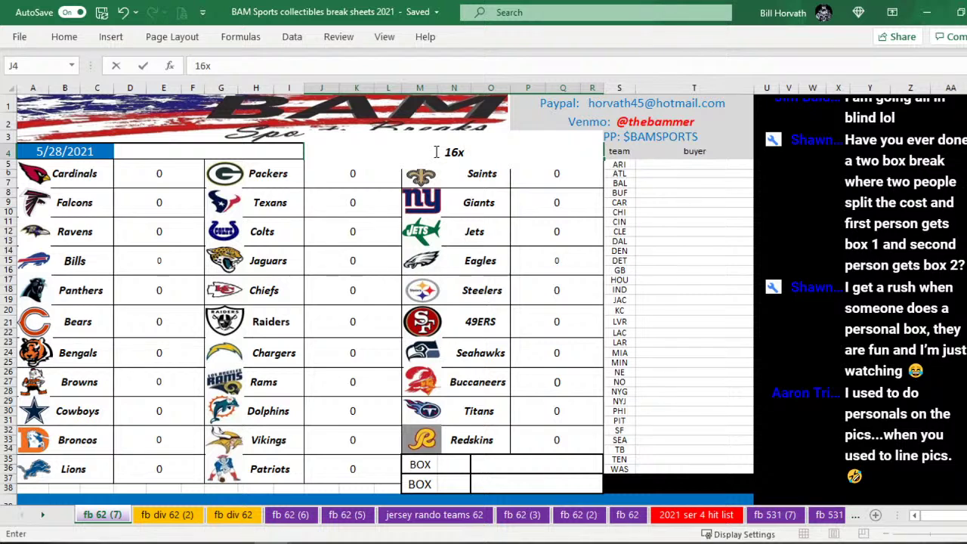
type("20 random teams")
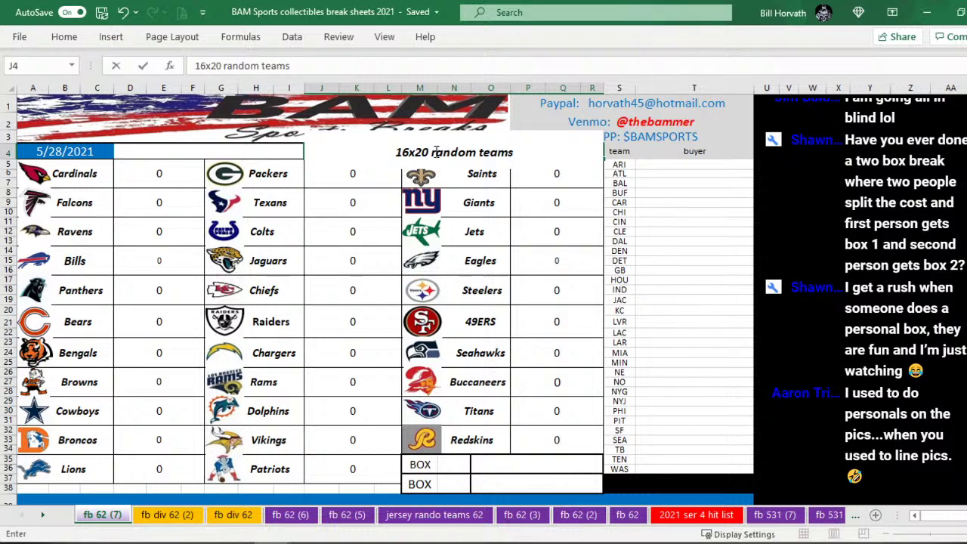
type(" 7 per spoty")
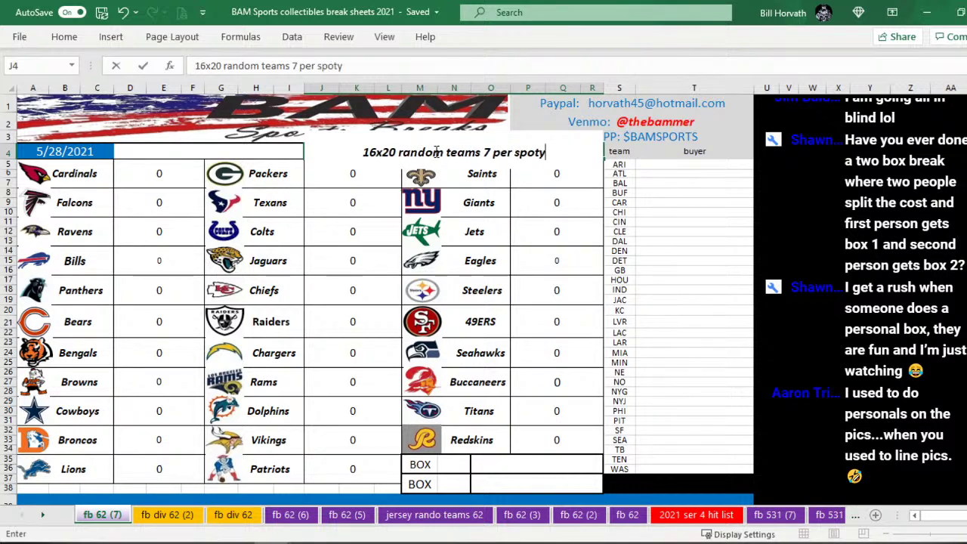
key("BackSpace")
key("Return")
left_click(436, 151)
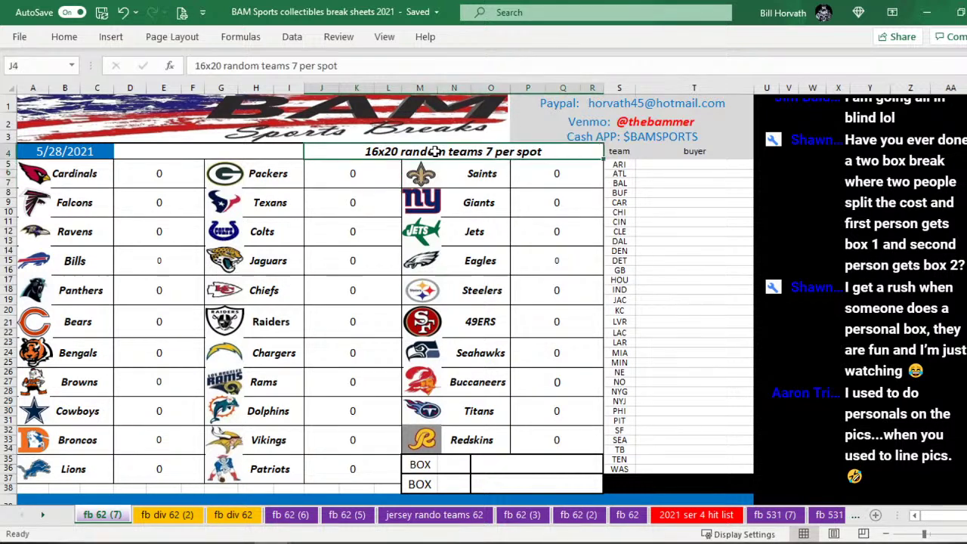
right_click(436, 151)
left_click(492, 121)
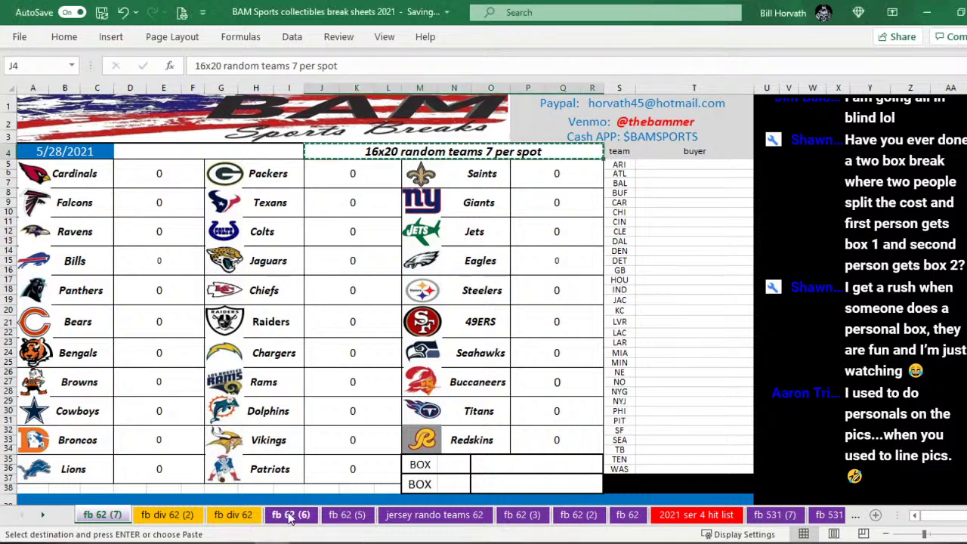
left_click(289, 515)
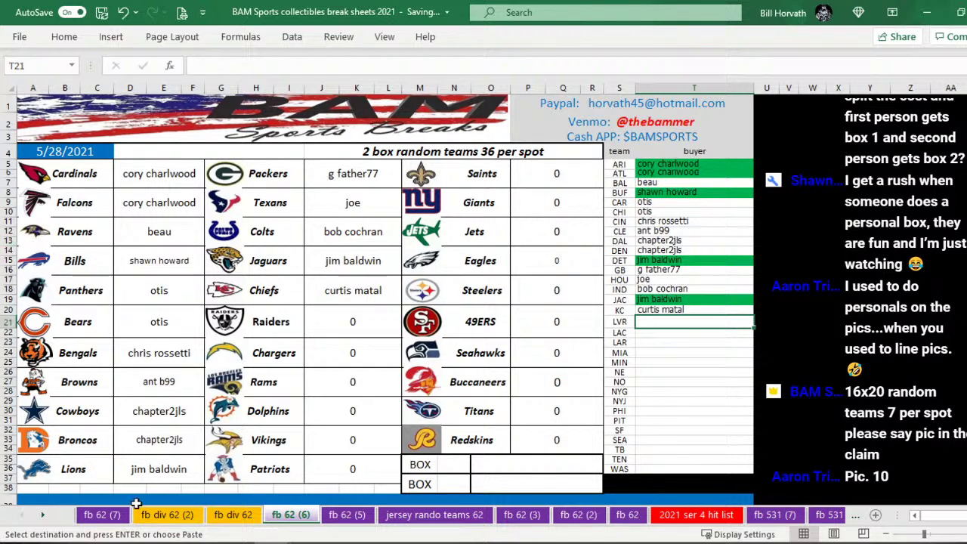
left_click(113, 514)
Enter the ARI buyer's name in T5 and autocomplete the same buyer for ATL onward.
left_click(673, 164)
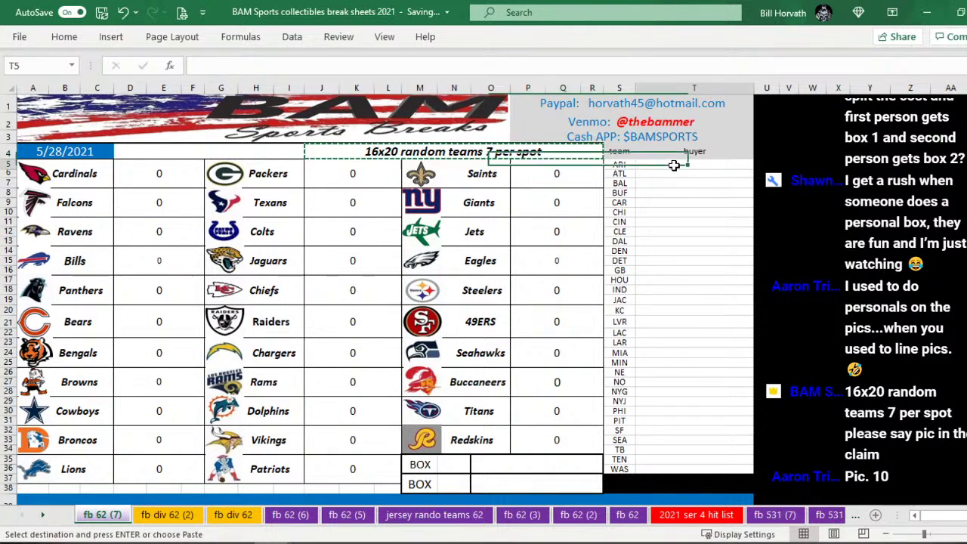
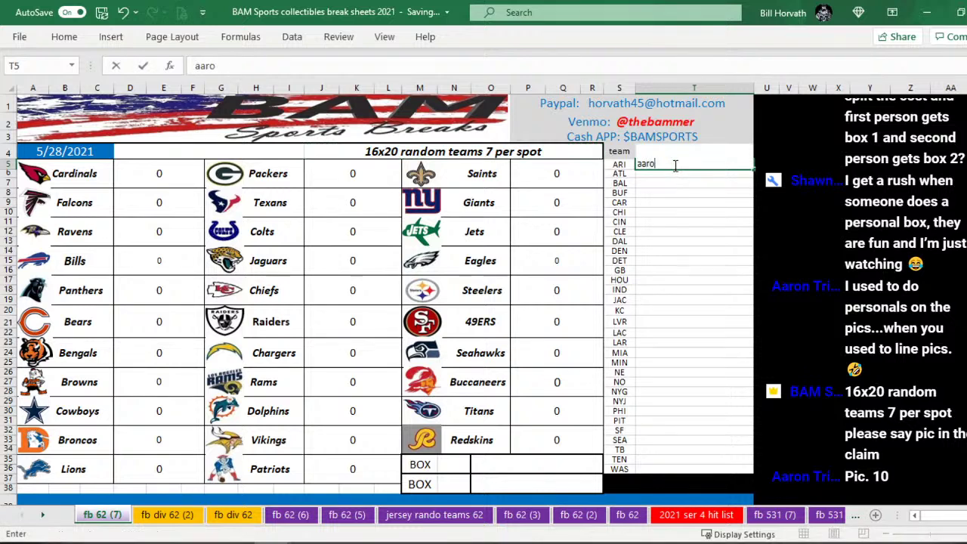
key("Return")
type("a")
key("Return")
type("a a ")
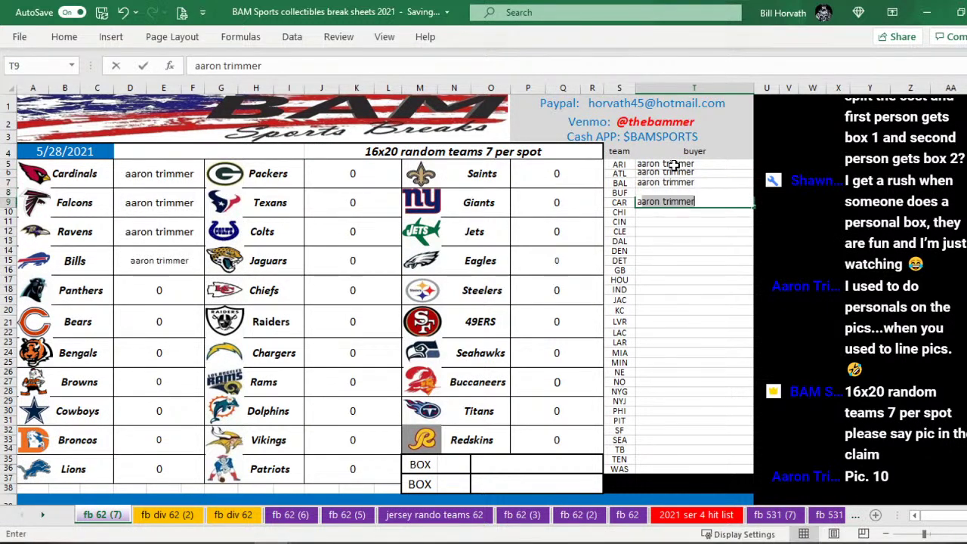
type("a a a a a ")
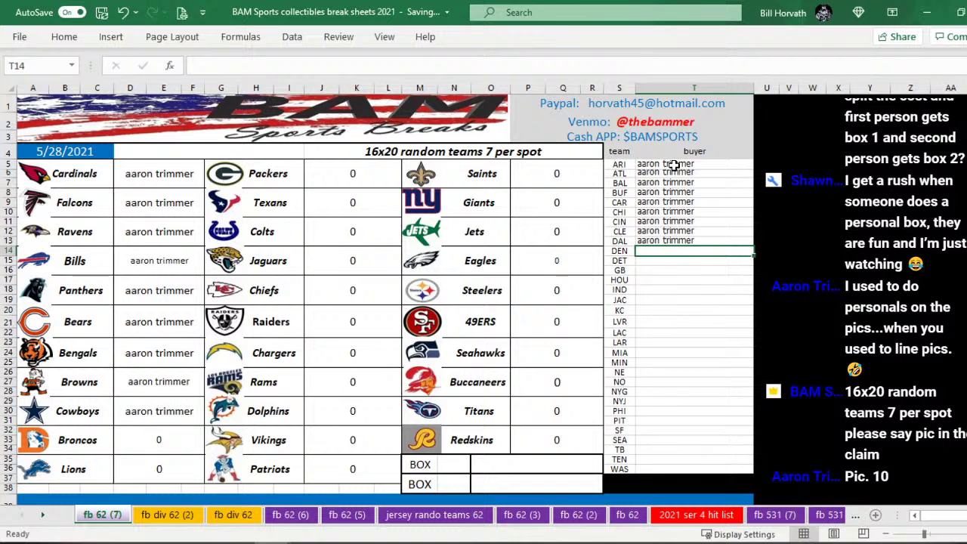
type("a")
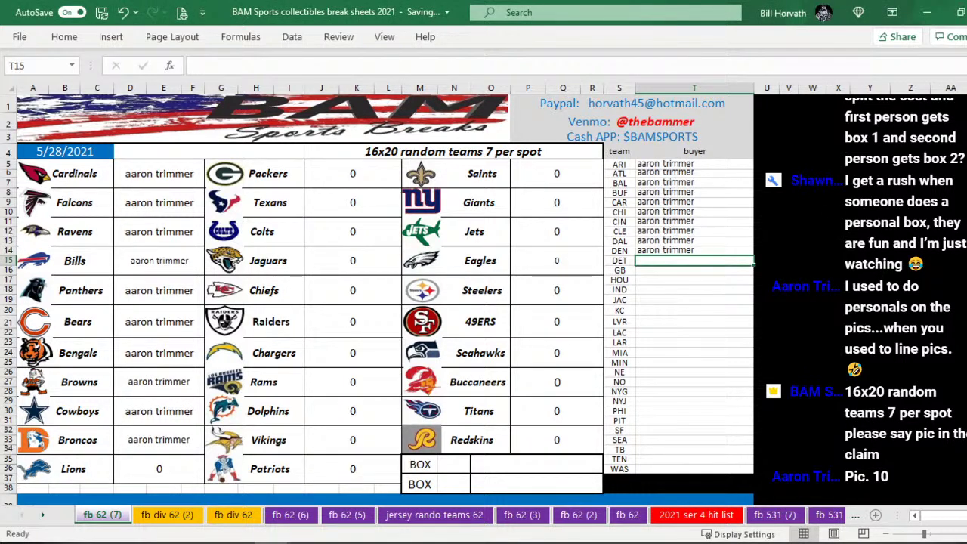
Assign one buyer to DET, GB, HOU and IND, and another buyer to JAC.
left_click(673, 261)
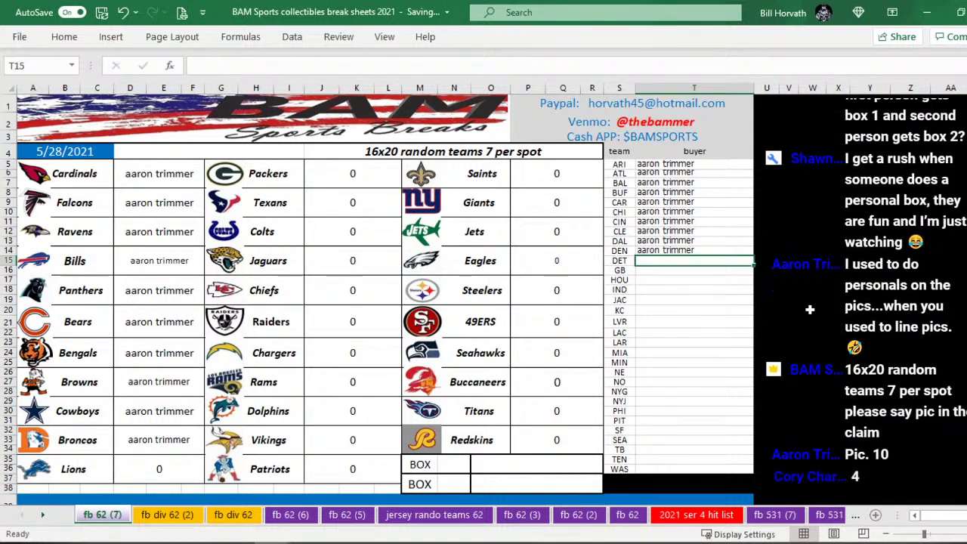
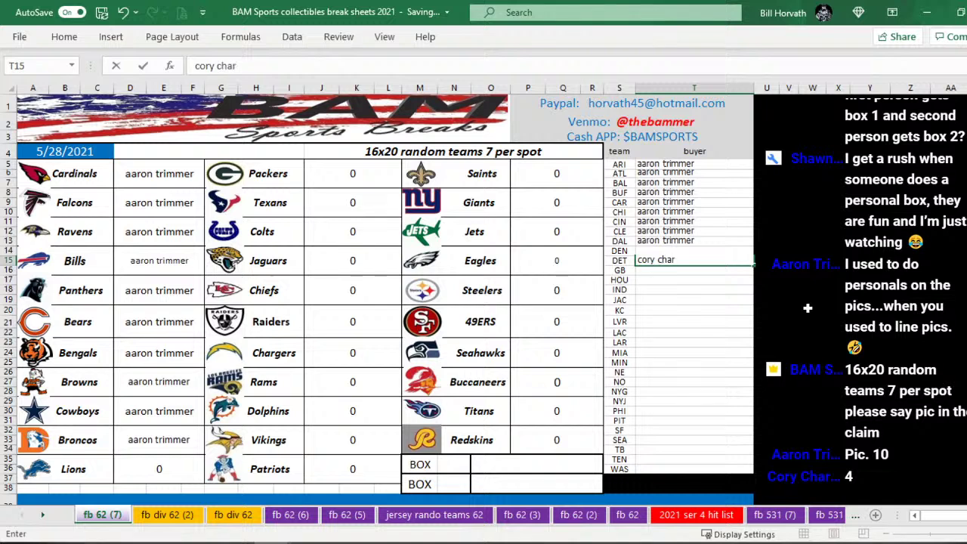
key("Return")
key("Return")
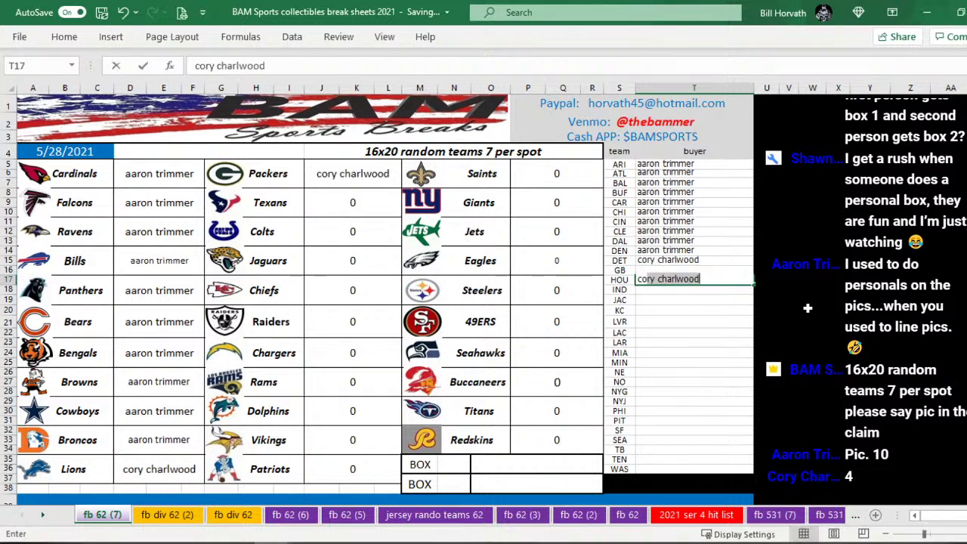
key("Return")
key("Return")
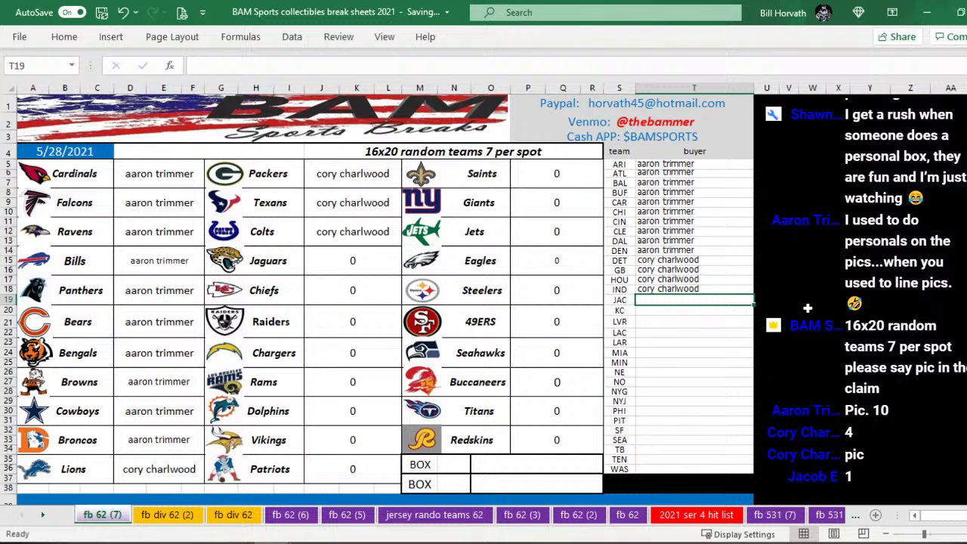
type("jacob e")
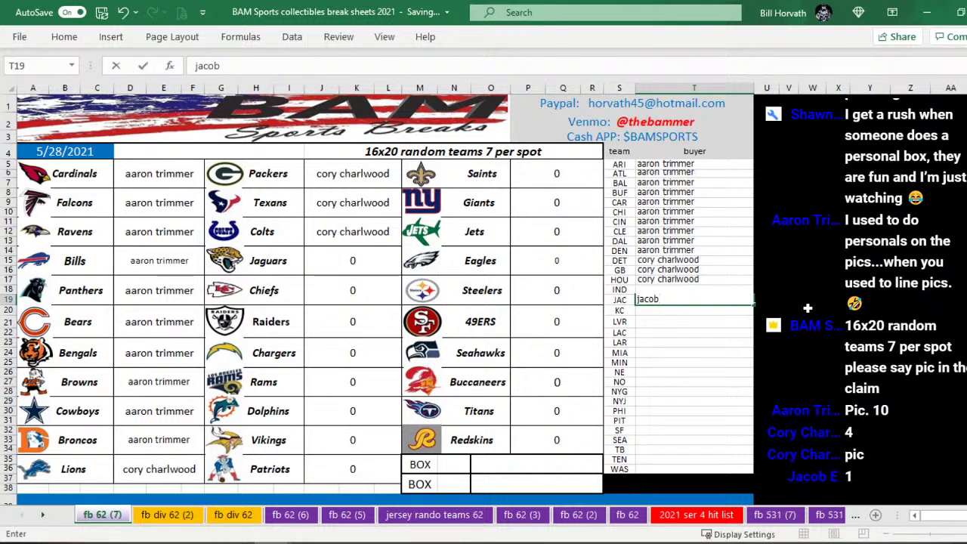
key("Return")
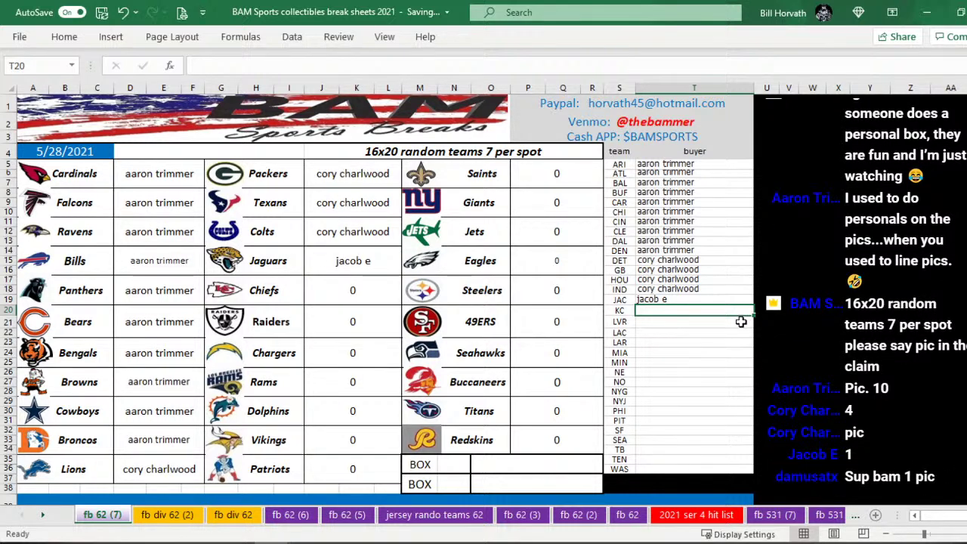
Enter the buyer names for KC, LVR, LAC, LAR, MIA and MIN in T20–T25.
type("damusat")
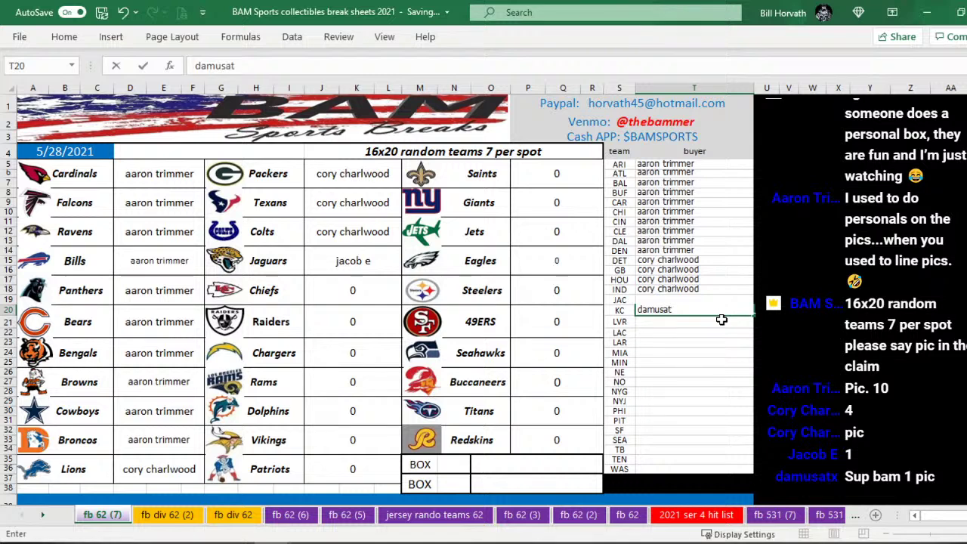
type("x")
key("Return")
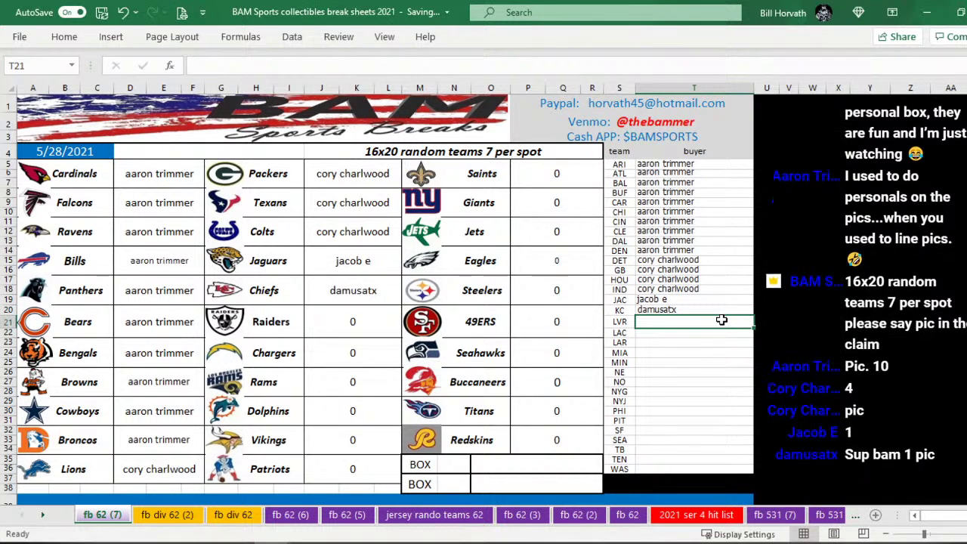
type("cj d")
key("Return")
type("cj d")
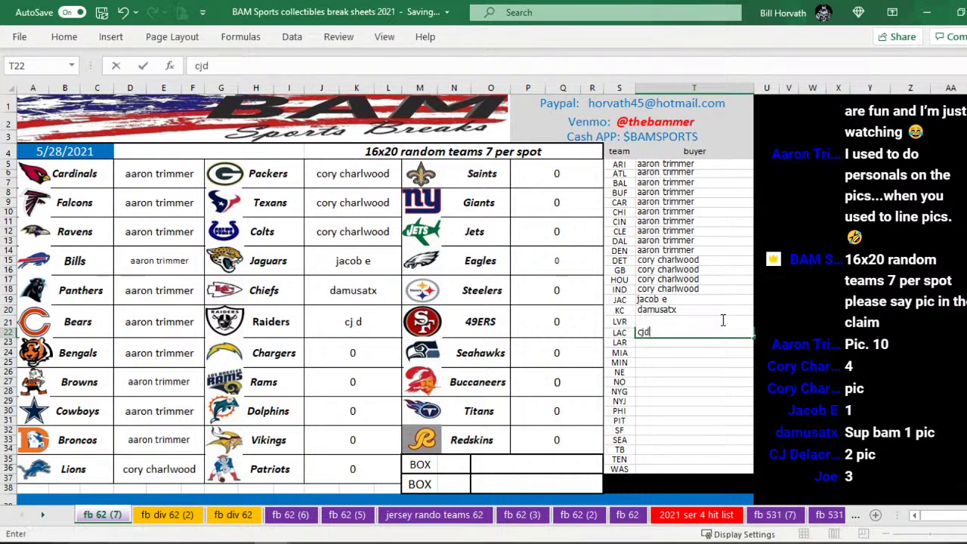
key("Return")
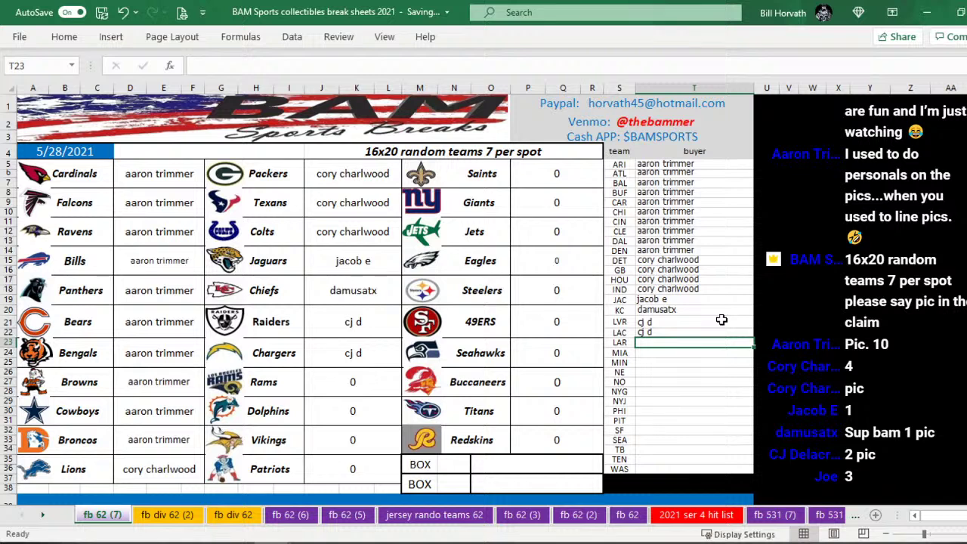
type("joe")
key("Return")
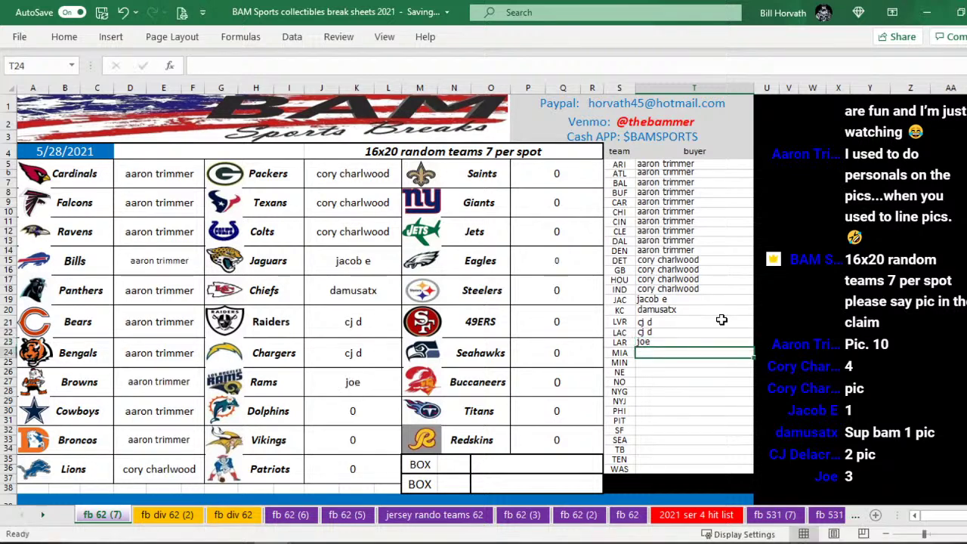
type("joe")
key("Return")
type("joe")
key("Return")
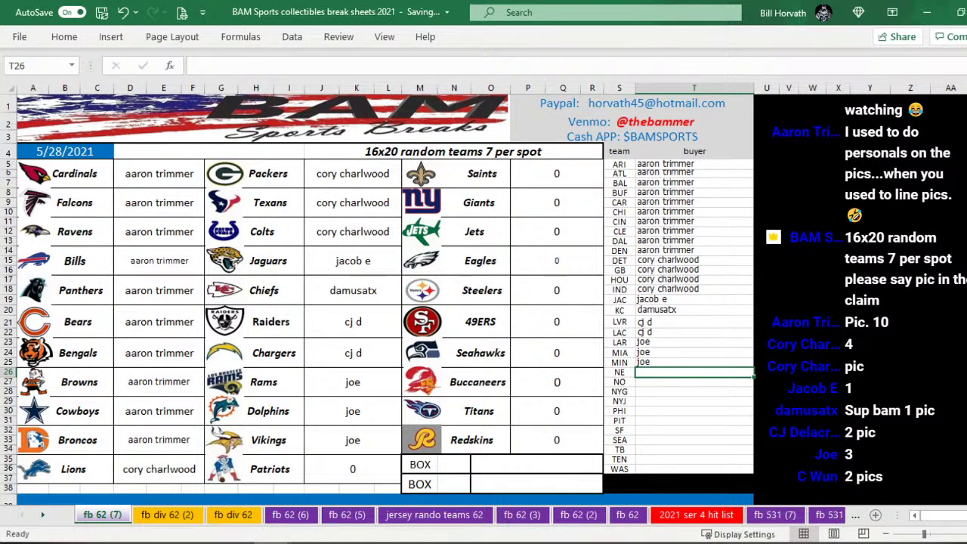
Enter the same buyer name for NE and NO in T26–T27.
key("F2")
type("c wun")
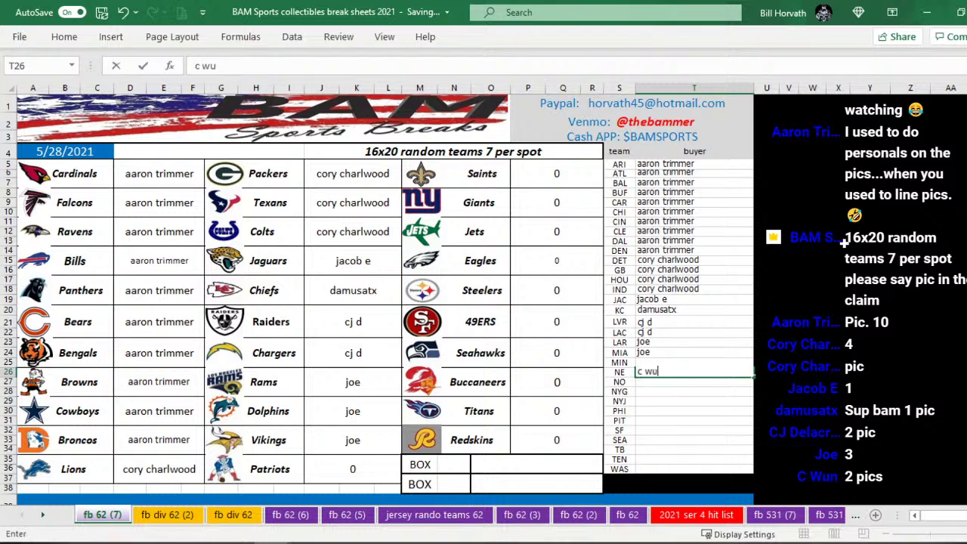
key("Return")
type("c wun")
key("Return")
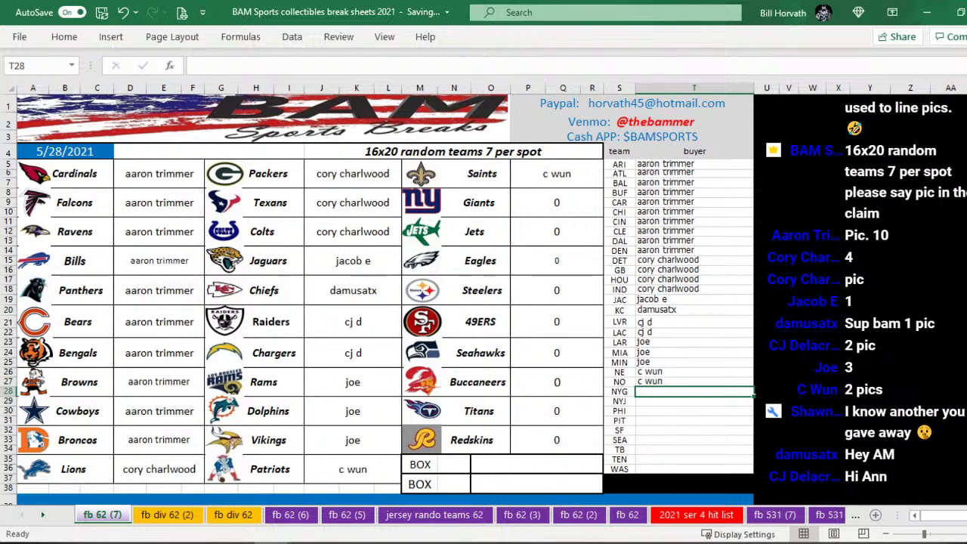
Fill the DET, GB, HOU and IND buyer cells (T15:T18) green from the mini toolbar.
left_click(714, 250)
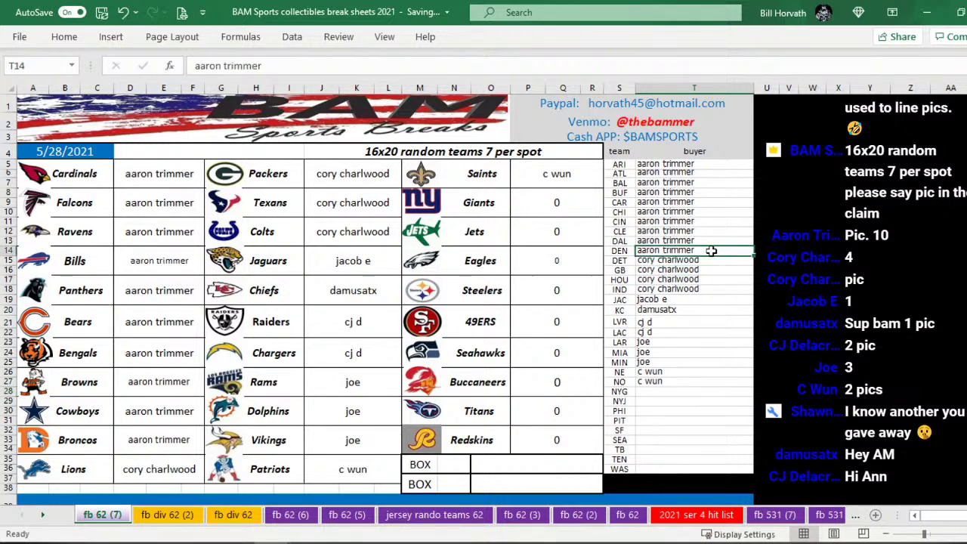
left_click(696, 261)
left_click_drag(697, 270, 698, 288)
right_click(698, 289)
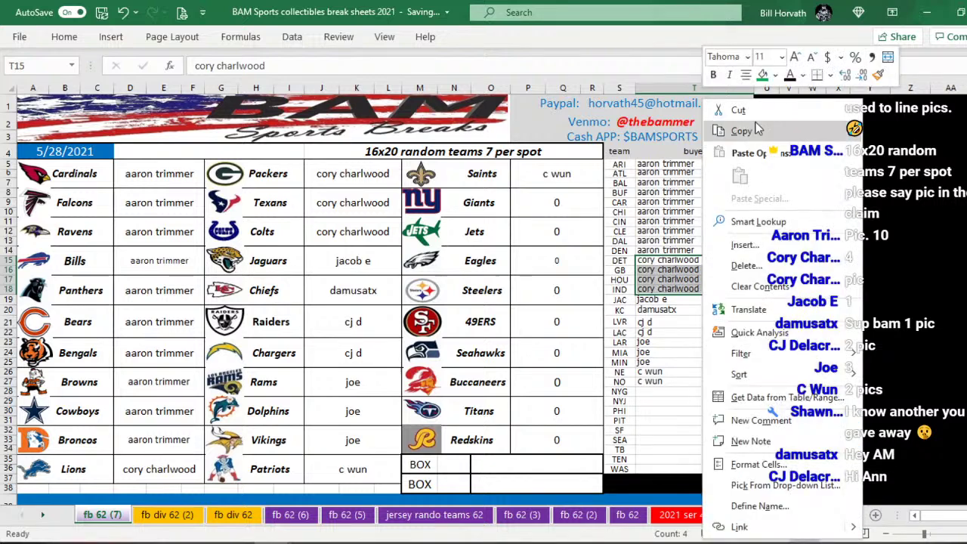
left_click(759, 72)
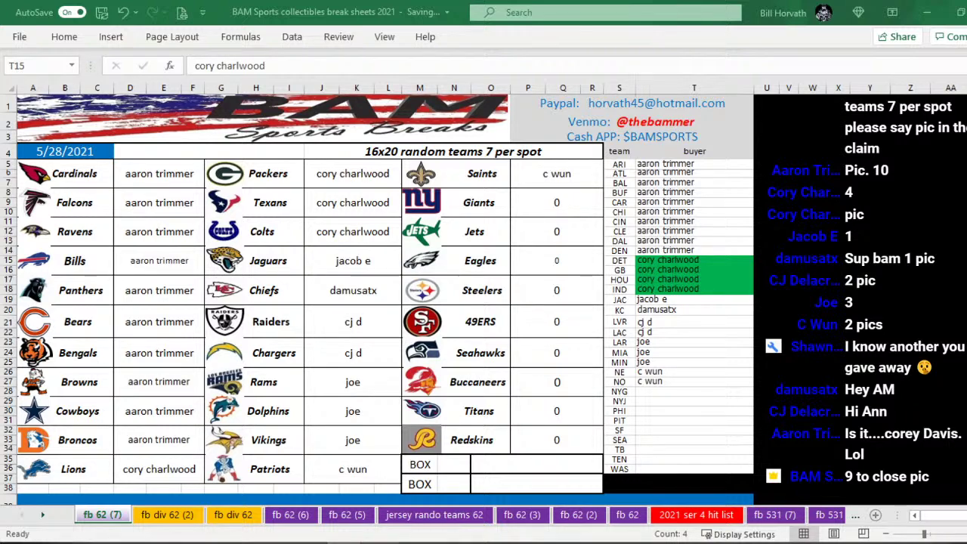
Switch to the fb 62 (6) sheet and select its title cell J4.
left_click(289, 514)
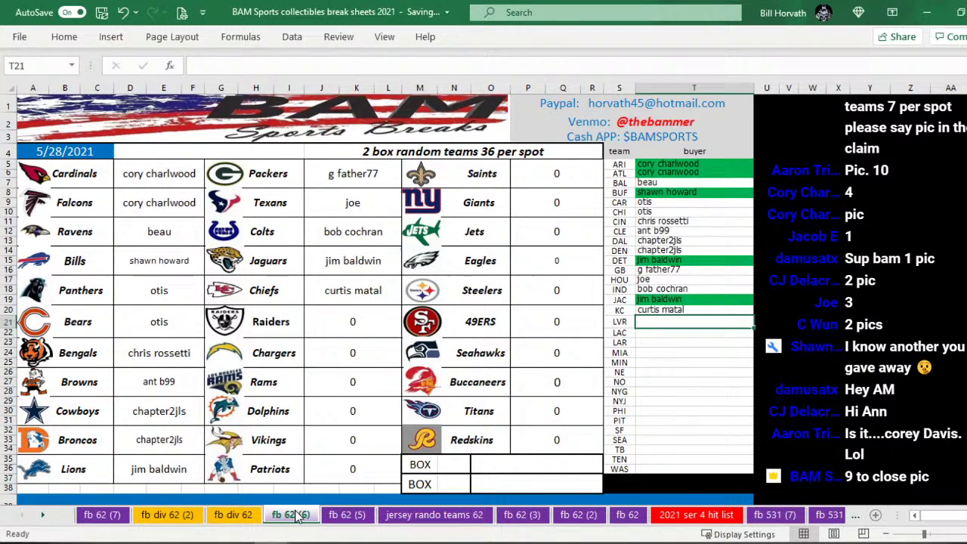
left_click(453, 149)
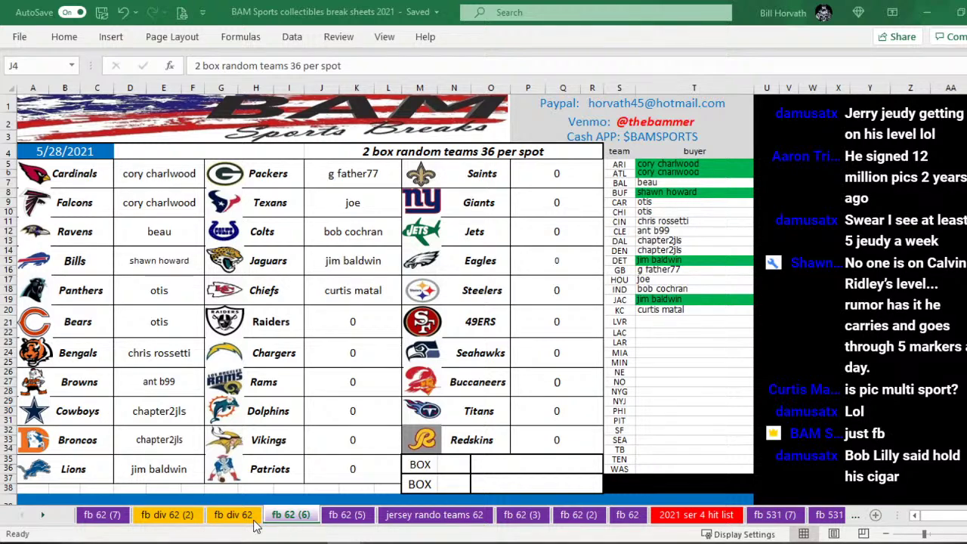
Paste the buyer entries into fb 62 (7), move that tab to third position, and return to it.
left_click(95, 514)
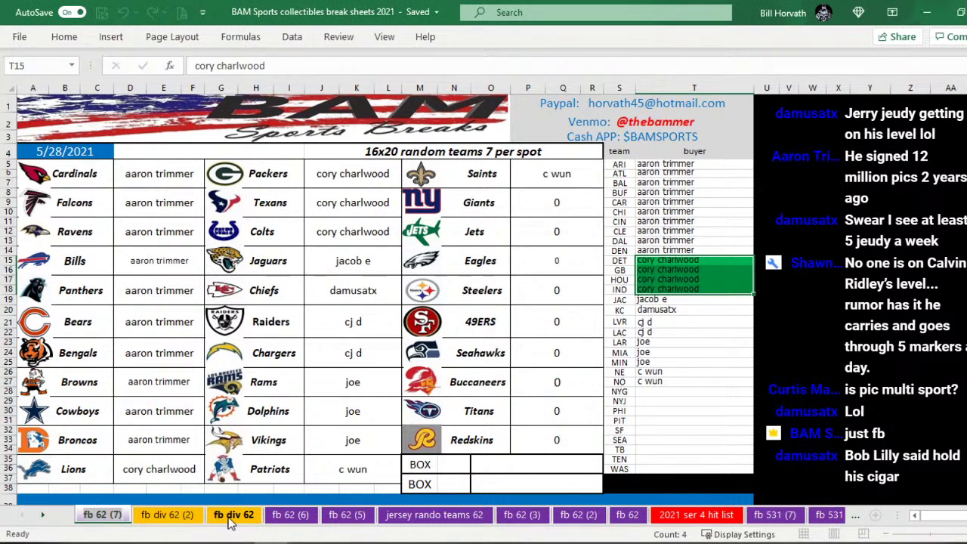
left_click(162, 517)
left_click(109, 517)
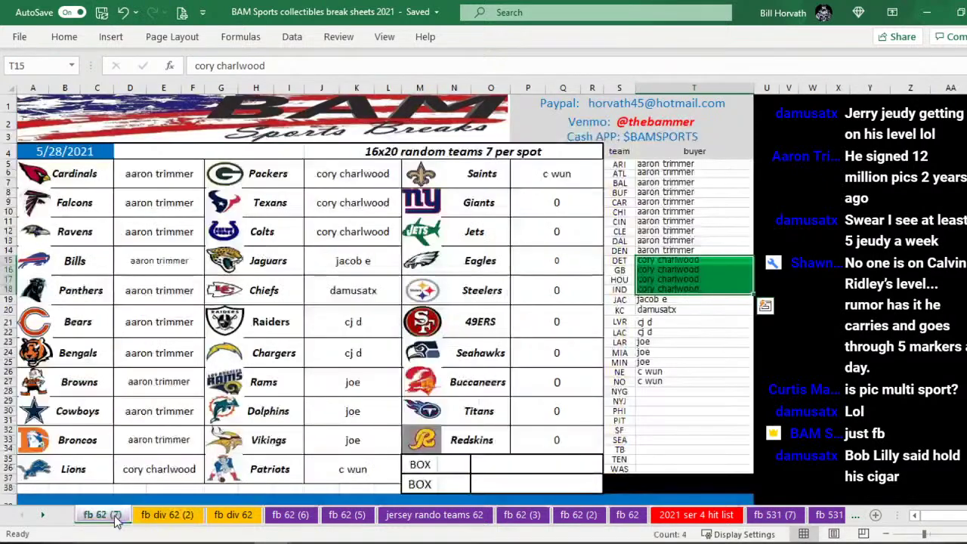
key("ctrl+v")
left_click_drag(253, 518, 249, 517)
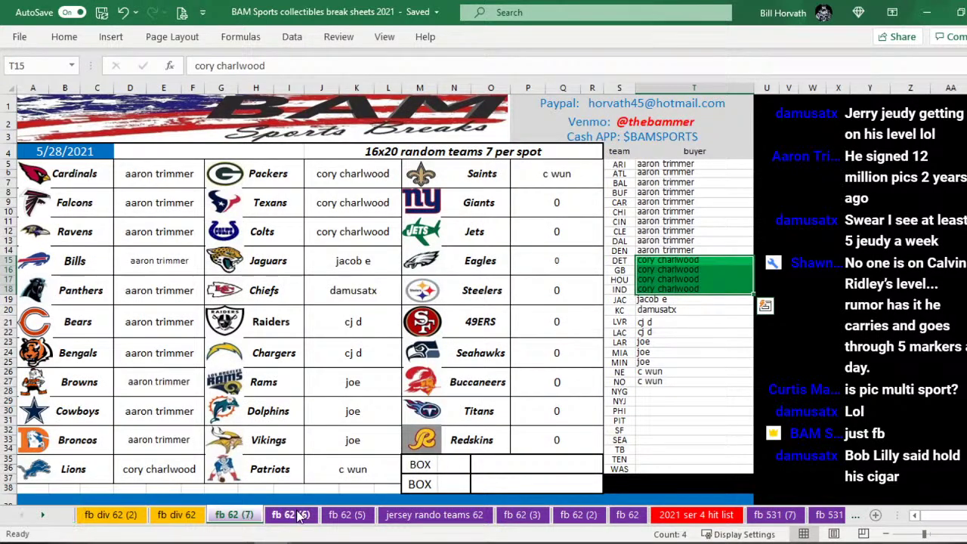
left_click(240, 516)
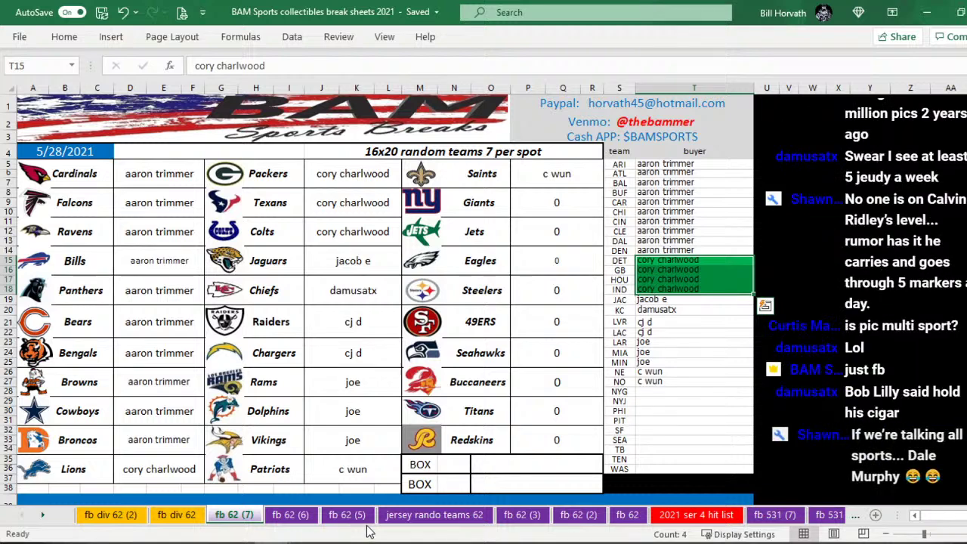
left_click(347, 514)
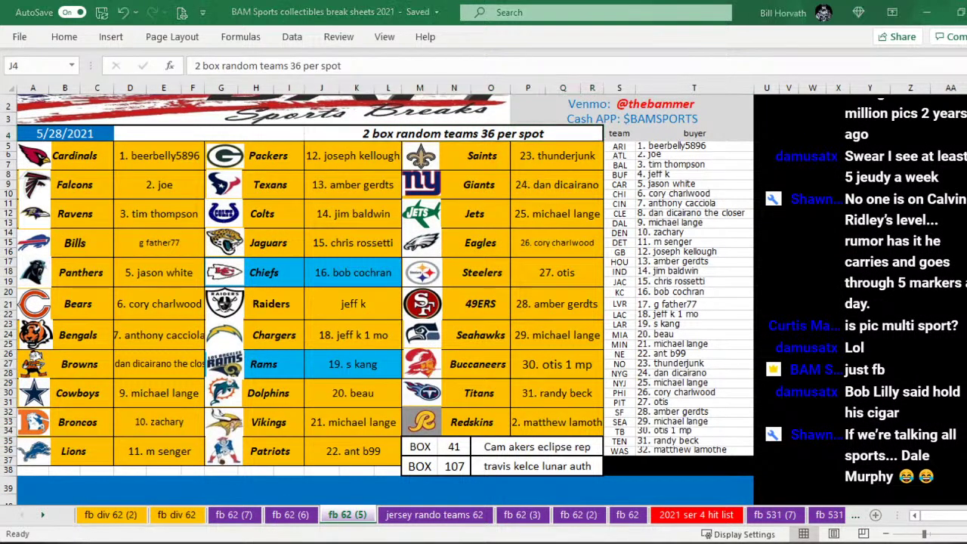
left_click(234, 514)
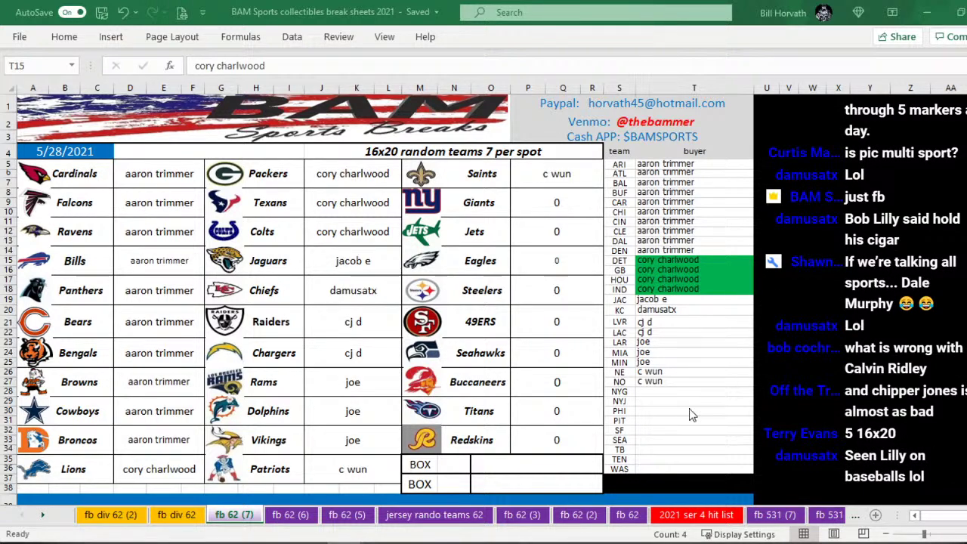
Enter the buyer names for NYG, NYJ, PHI, PIT and SF starting at T28.
left_click(660, 394)
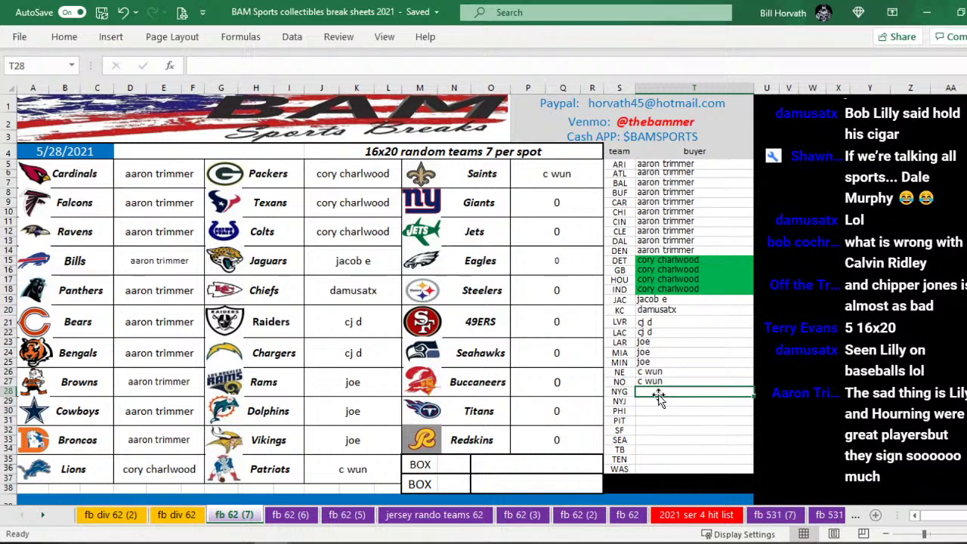
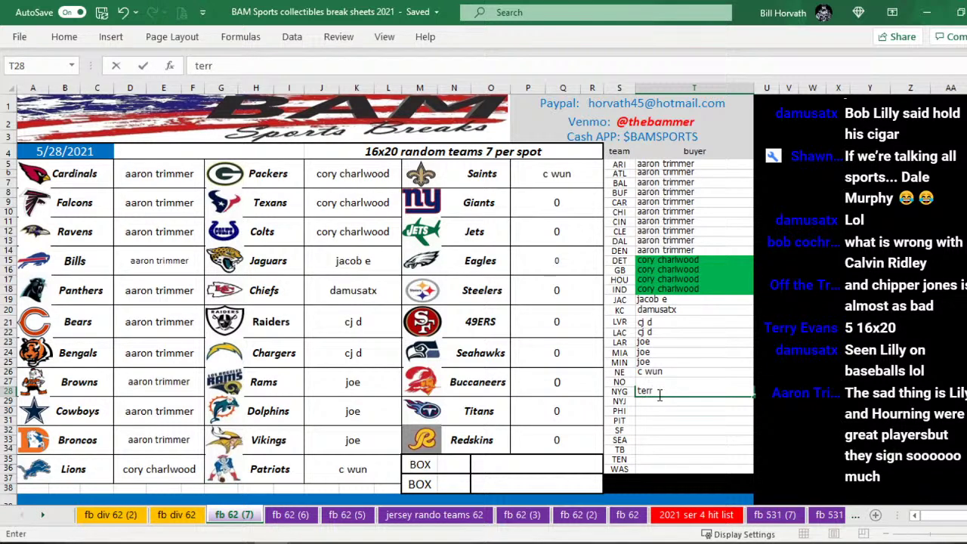
key("Return")
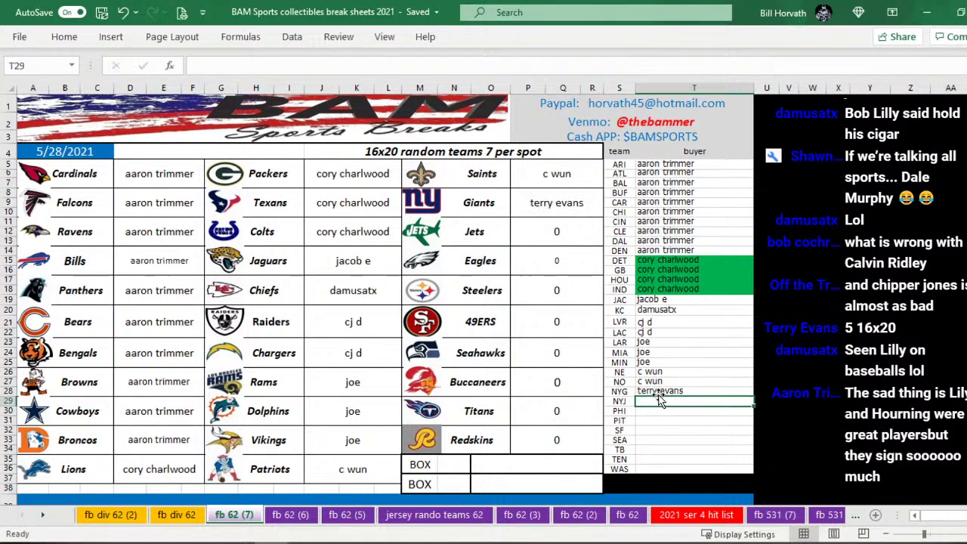
key("Return")
type("t")
key("Return")
key("Return")
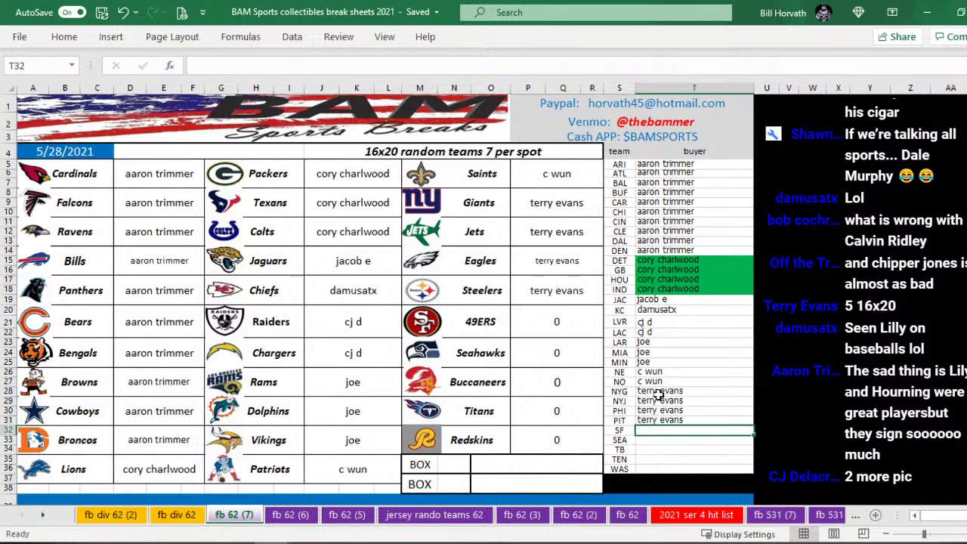
key("Return")
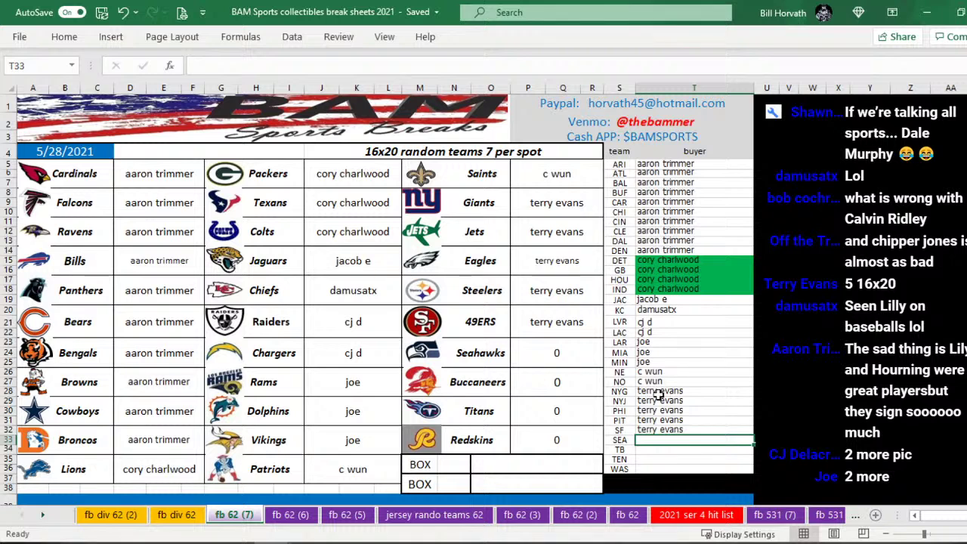
Enter the buyer names for SEA, TB, TEN and WAS to finish the column.
type("cj d")
key("Return")
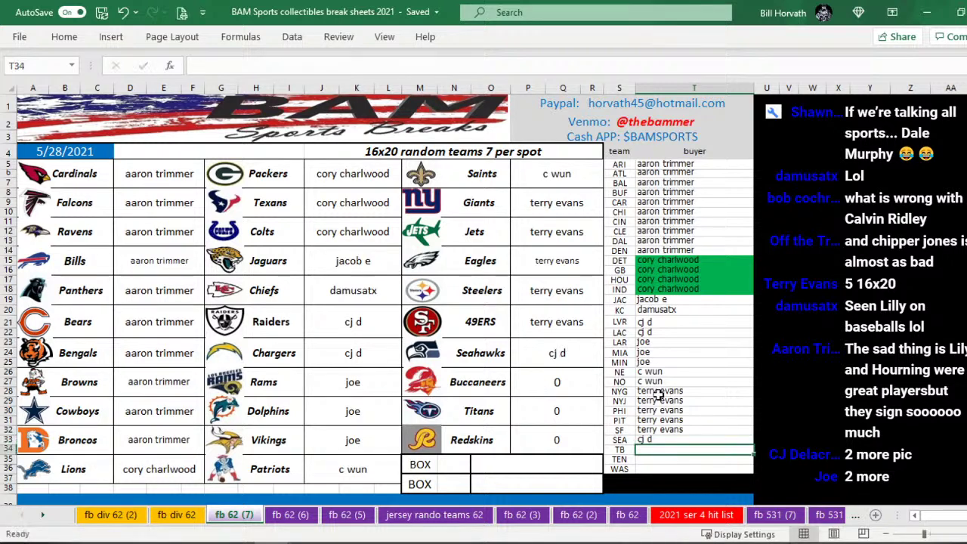
type("cj d")
key("Return")
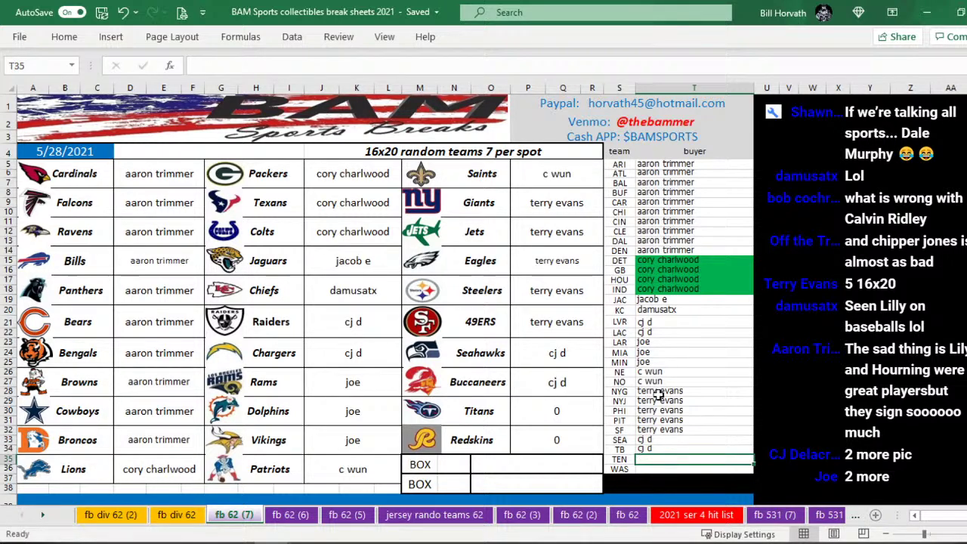
type("joe")
key("Return")
type("joe")
key("Return")
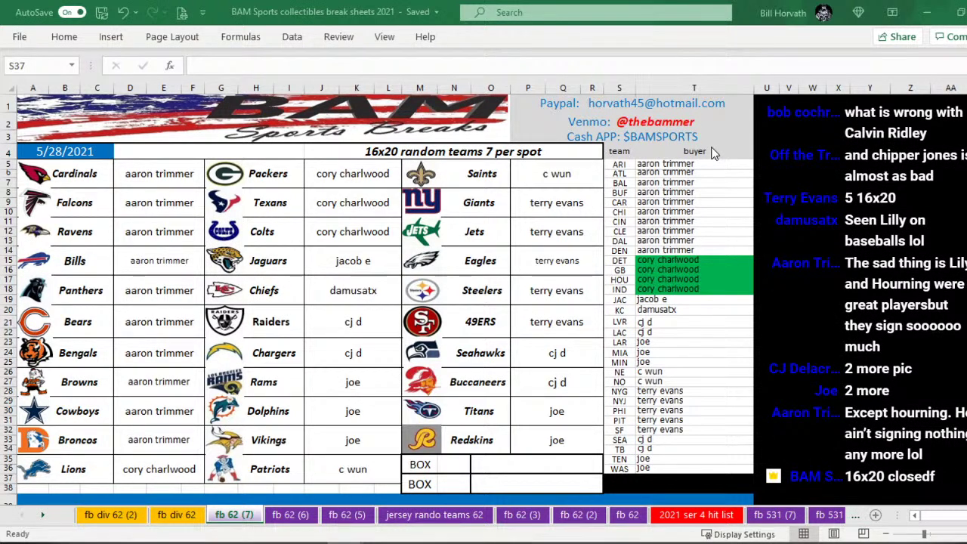
Fill the JAC and ARI–DEN buyer cells green.
left_click_drag(619, 478, 792, 480)
right_click(657, 300)
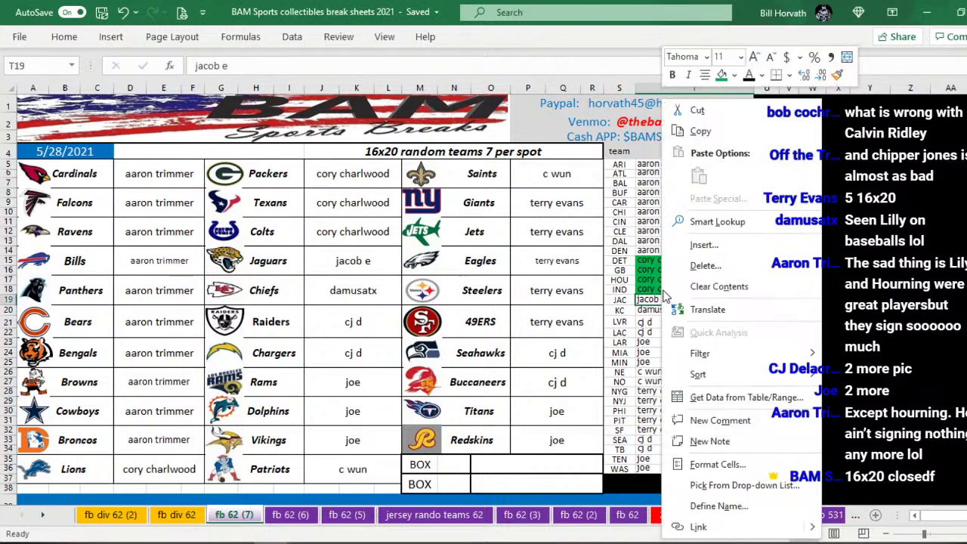
left_click(723, 75)
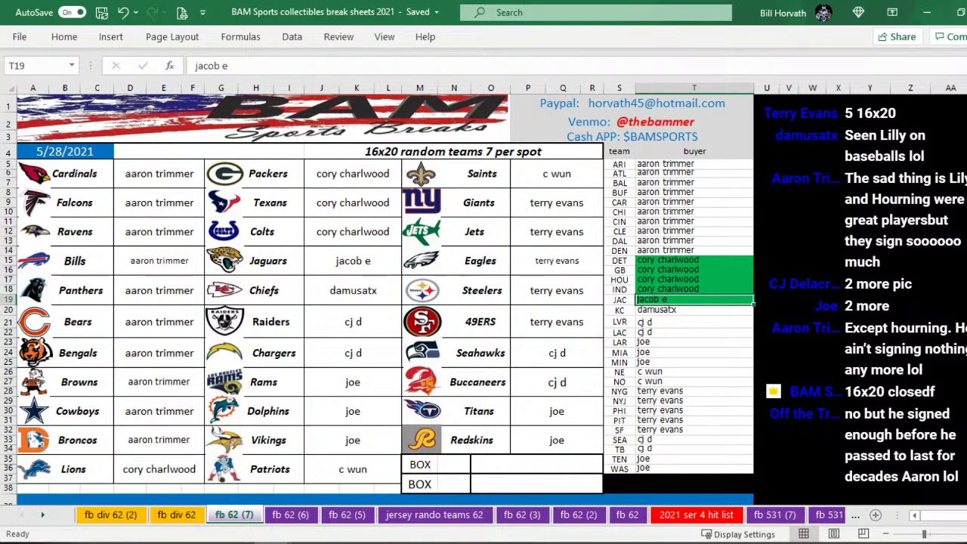
left_click(682, 164)
left_click_drag(682, 164, 691, 250)
right_click(691, 250)
left_click(751, 75)
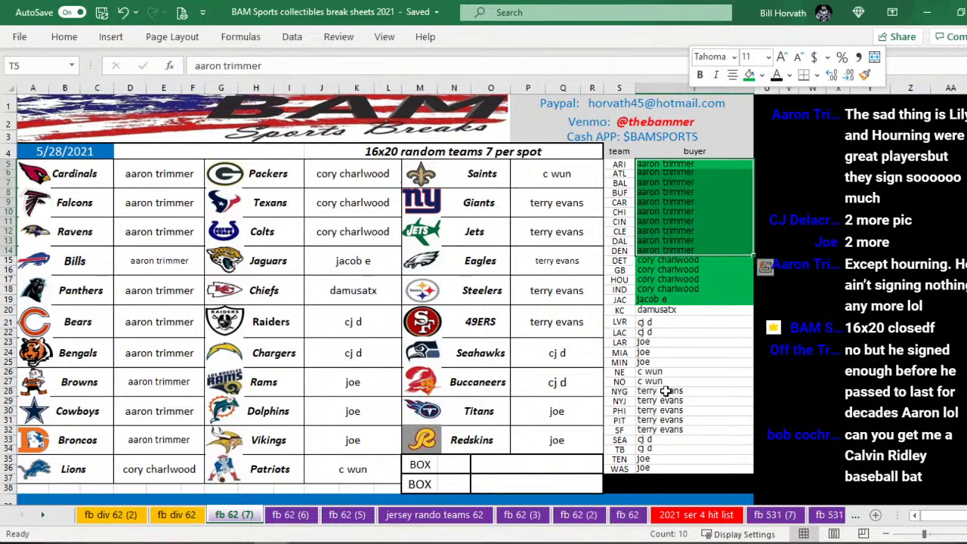
Fill the NYG–SF, LVR–LAC and SEA–TB buyer cells green.
left_click_drag(672, 392, 670, 429)
right_click(671, 429)
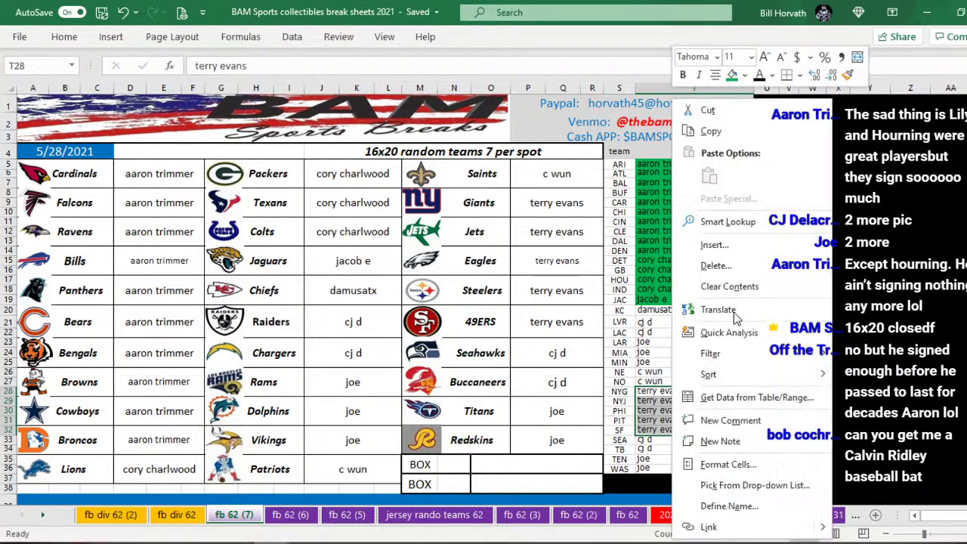
left_click(731, 76)
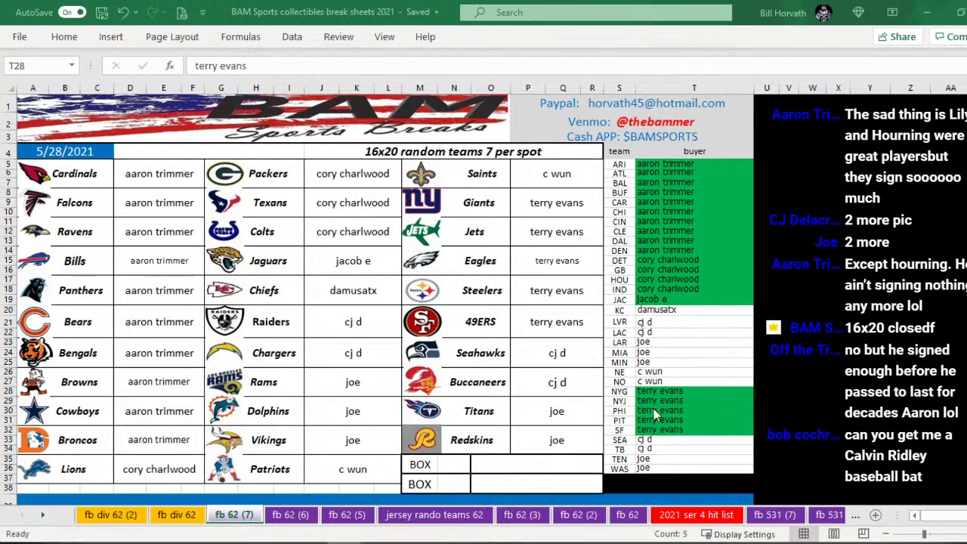
left_click_drag(669, 322, 674, 331)
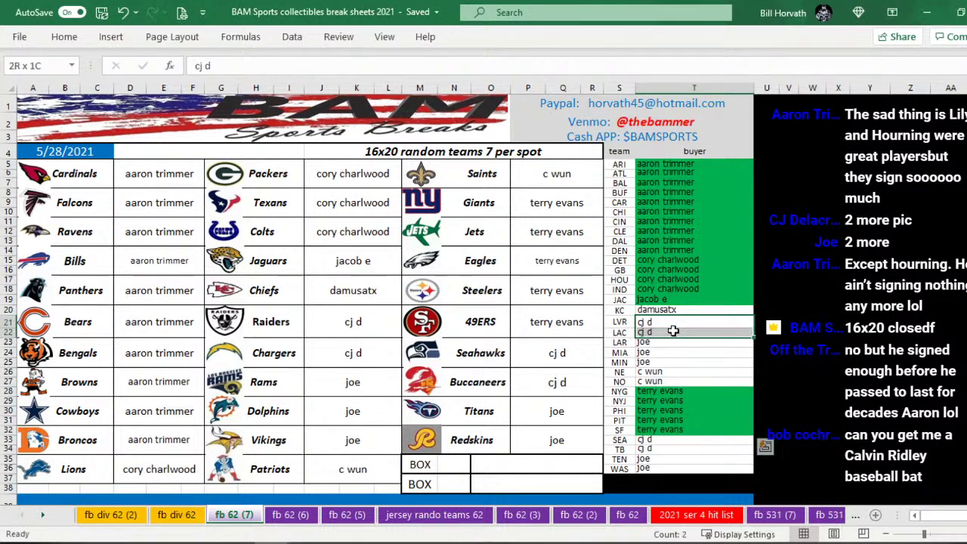
right_click(674, 330)
left_click(735, 75)
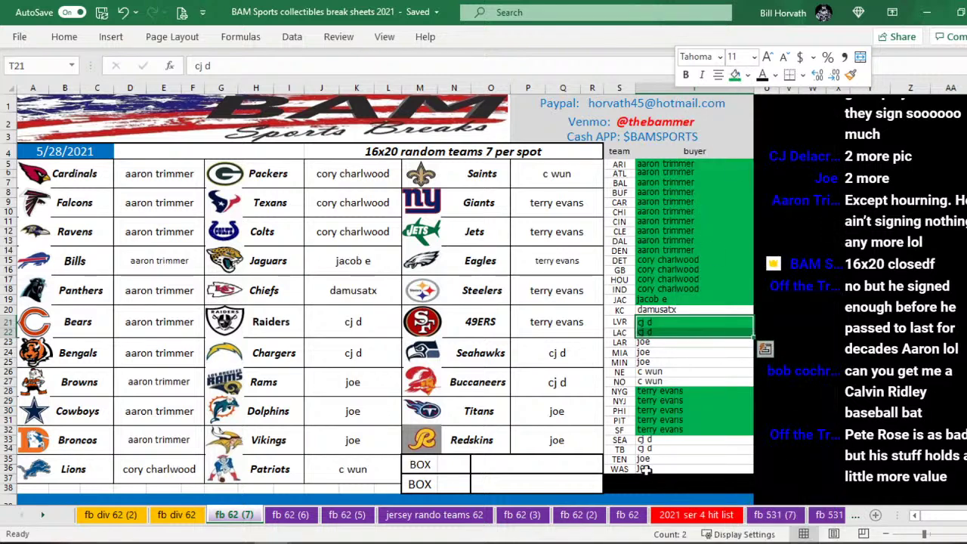
left_click_drag(643, 440, 646, 450)
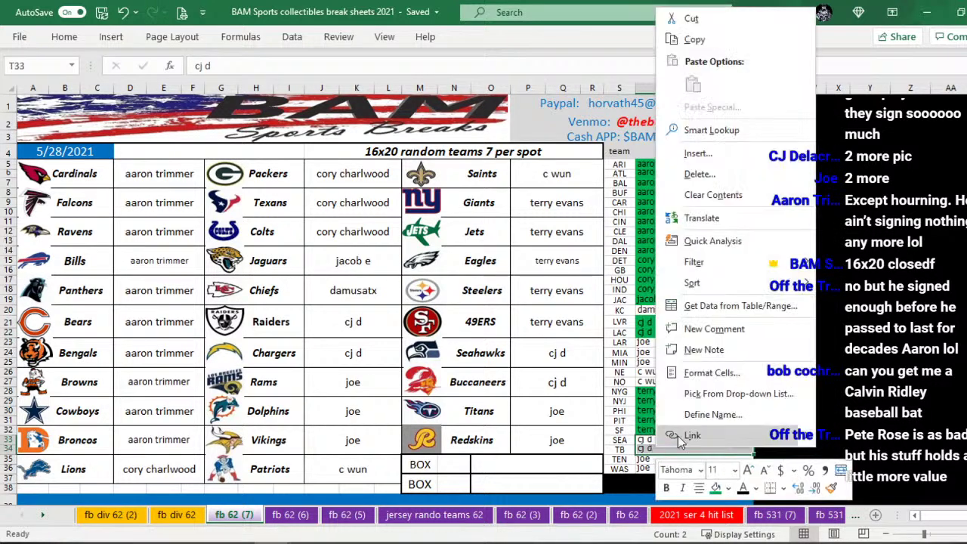
right_click(653, 451)
left_click(714, 488)
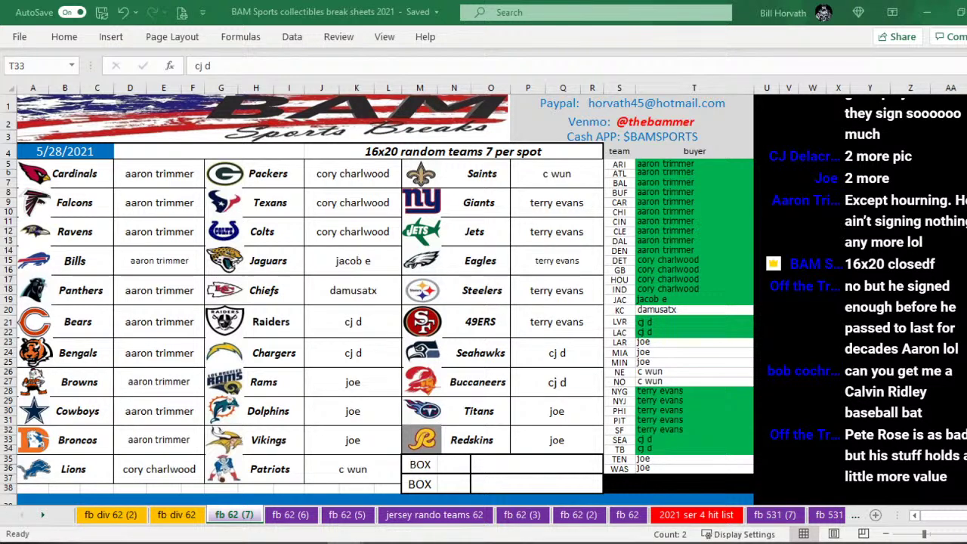
left_click_drag(665, 440, 665, 448)
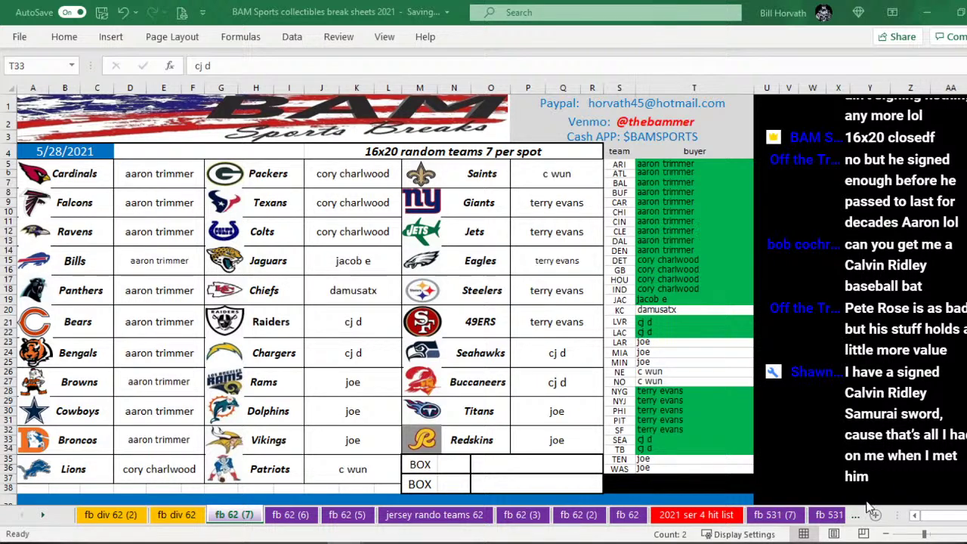
Fill the LAR–MIN, KC and NE–WAS buyer cells green.
left_click_drag(665, 342, 666, 362)
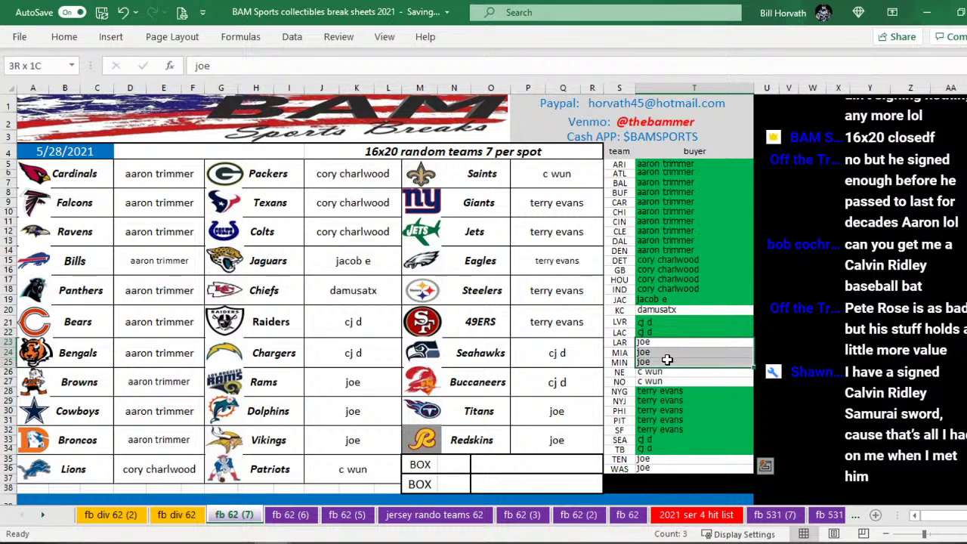
right_click(666, 362)
left_click(727, 75)
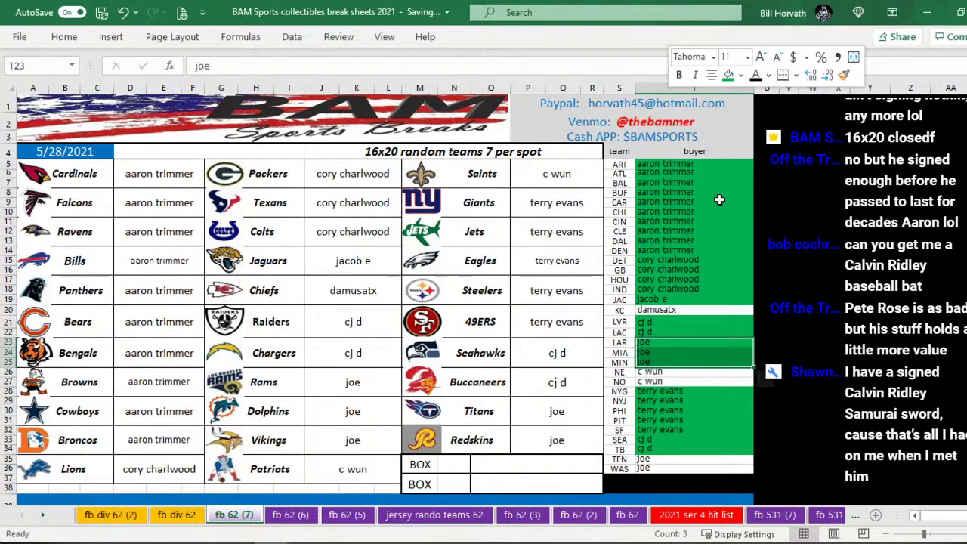
left_click(670, 309)
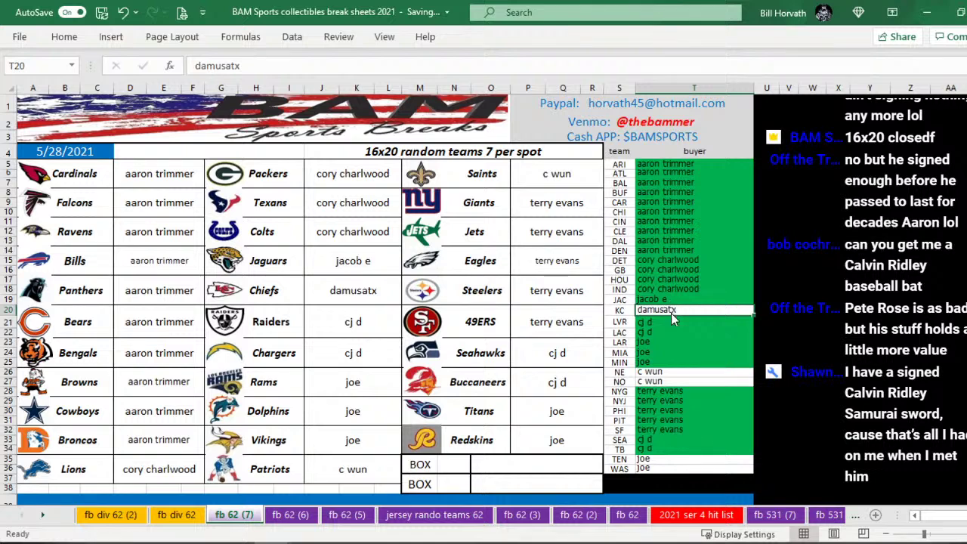
right_click(671, 312)
left_click(739, 76)
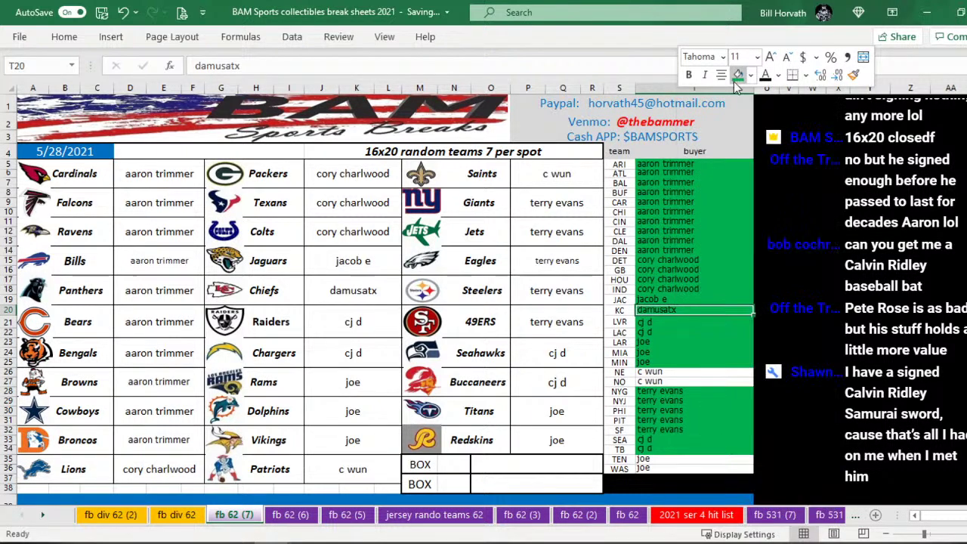
left_click(654, 371)
left_click_drag(654, 372, 680, 429)
right_click(682, 432)
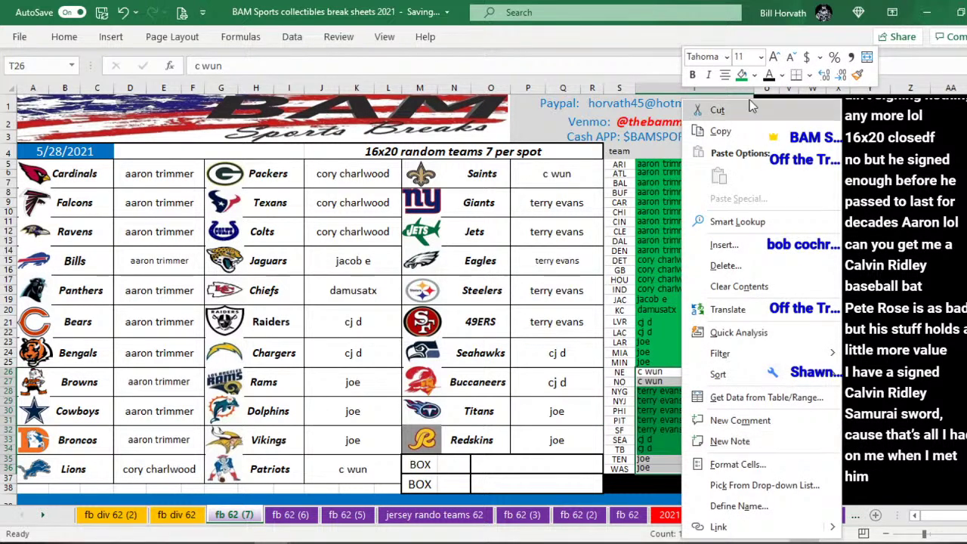
left_click(741, 76)
Copy the full ARI–WAS buyer column T5:T36.
left_click_drag(695, 164, 700, 465)
right_click(698, 286)
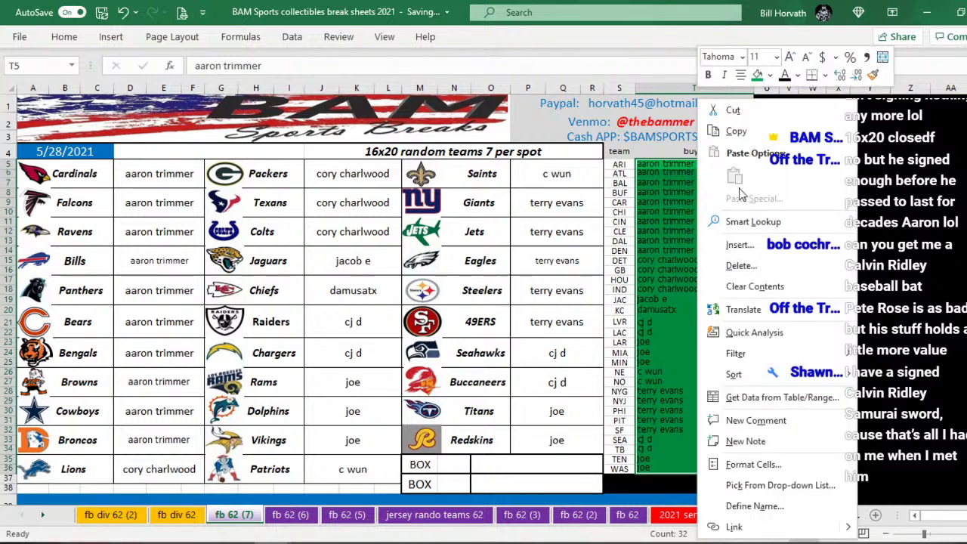
left_click(723, 128)
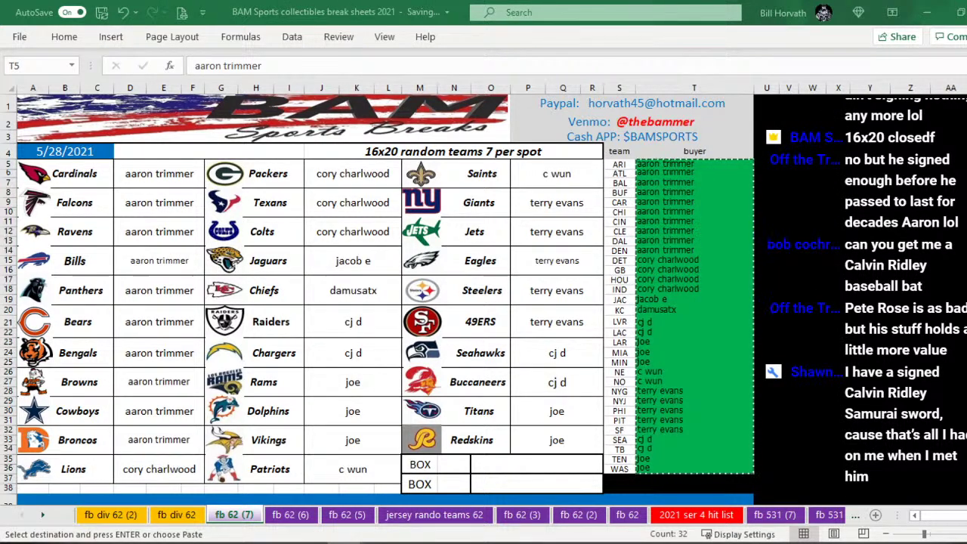
Start a new RANDOM.ORG giveaway and paste the 32 buyer names as entries.
left_click_drag(0, 132, 479, 65)
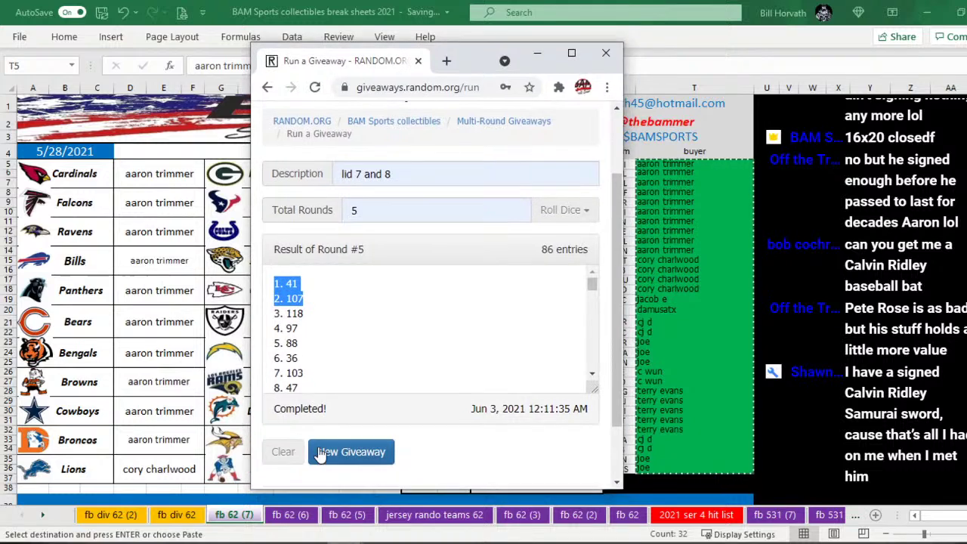
left_click(370, 453)
left_click(548, 255)
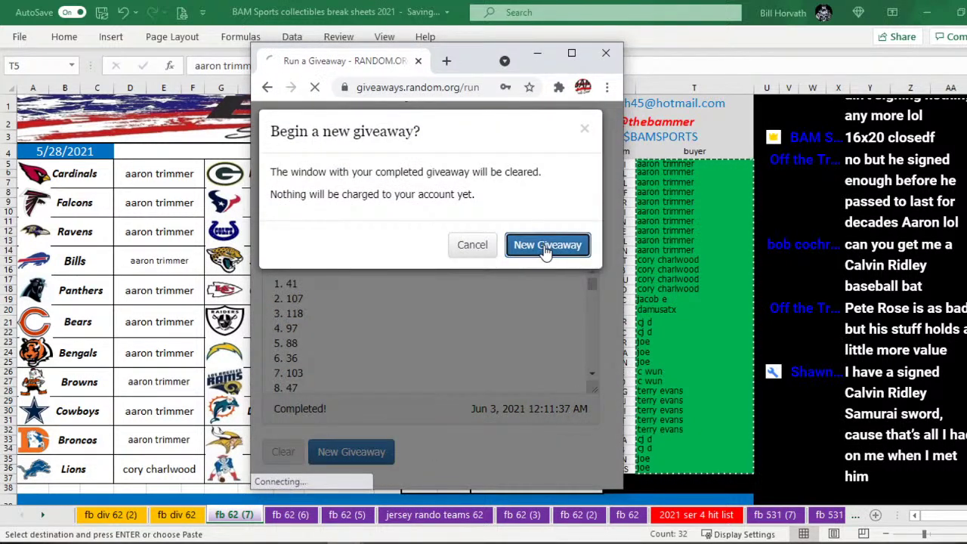
left_click(347, 294)
right_click(347, 294)
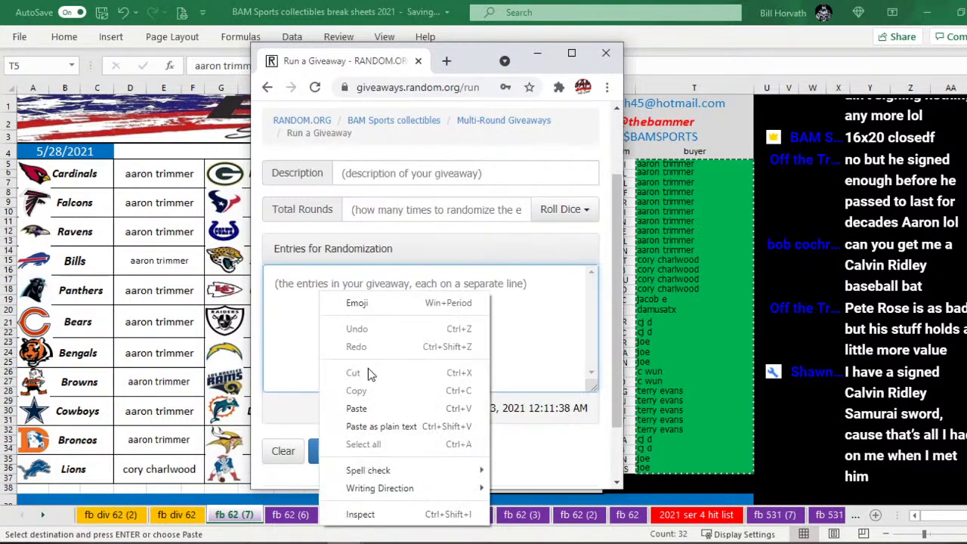
left_click(361, 408)
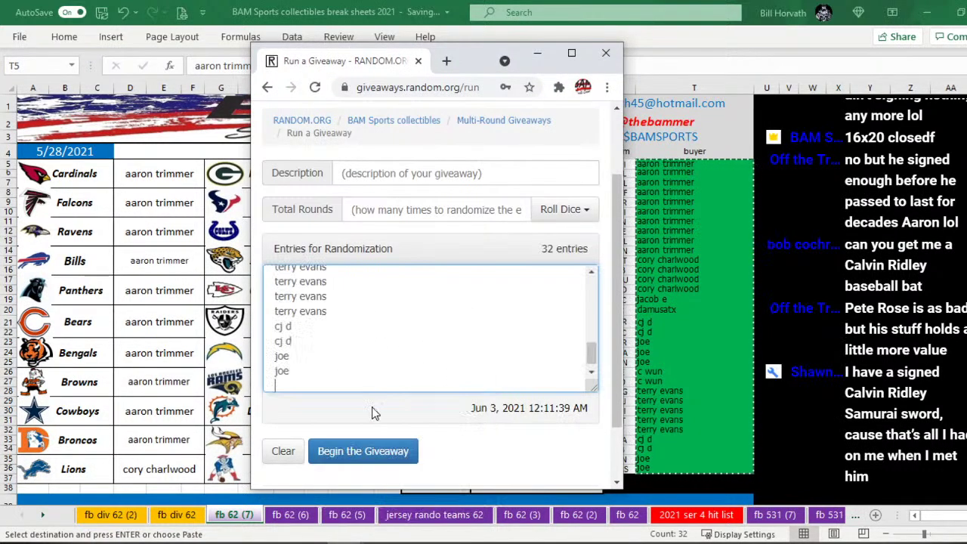
Set the description to '16x20 1' with 5 rounds and begin the giveaway.
left_click(438, 172)
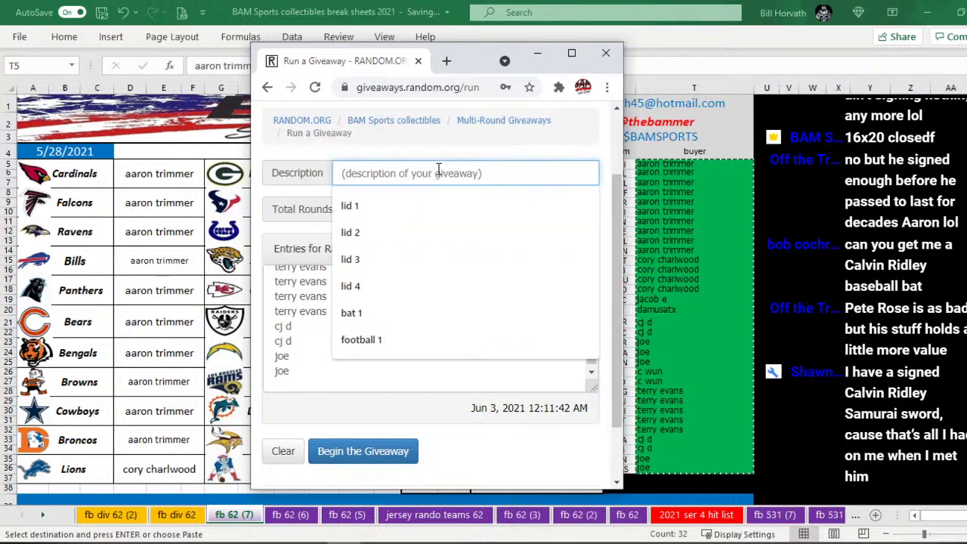
type("16x20 1")
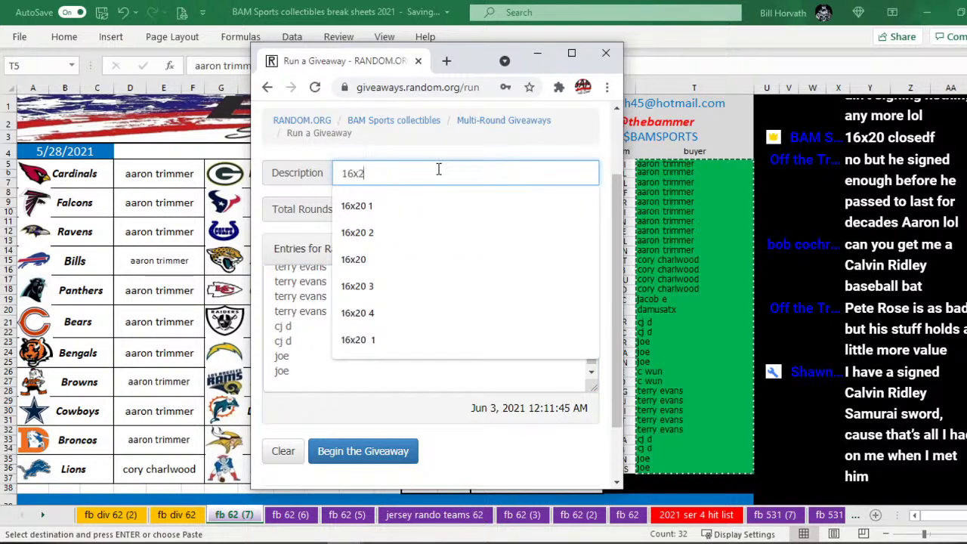
left_click(384, 204)
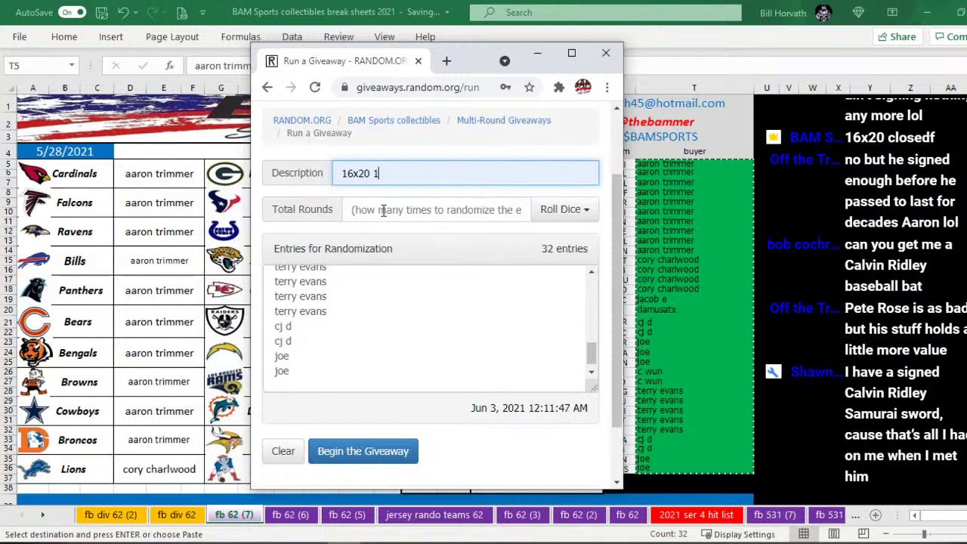
left_click(385, 210)
left_click(371, 237)
left_click(378, 453)
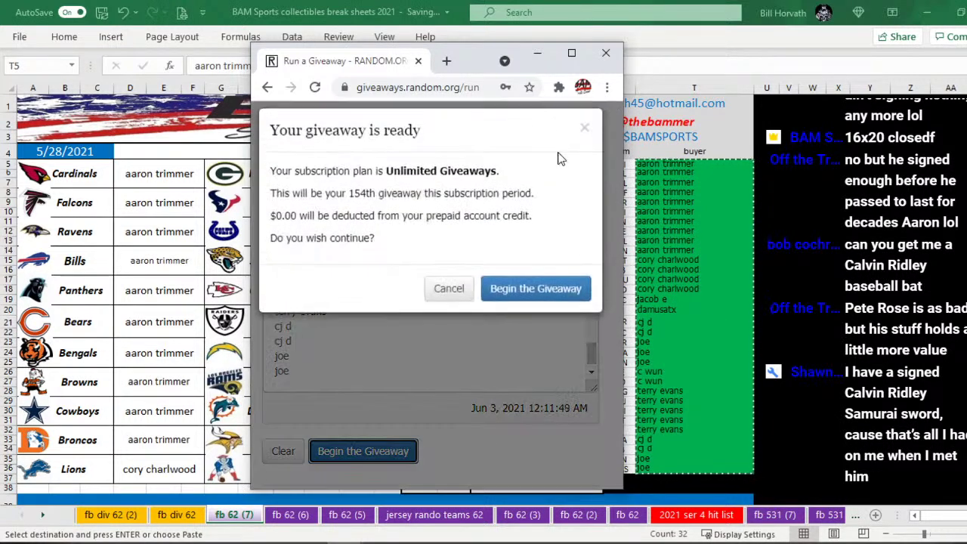
left_click(550, 295)
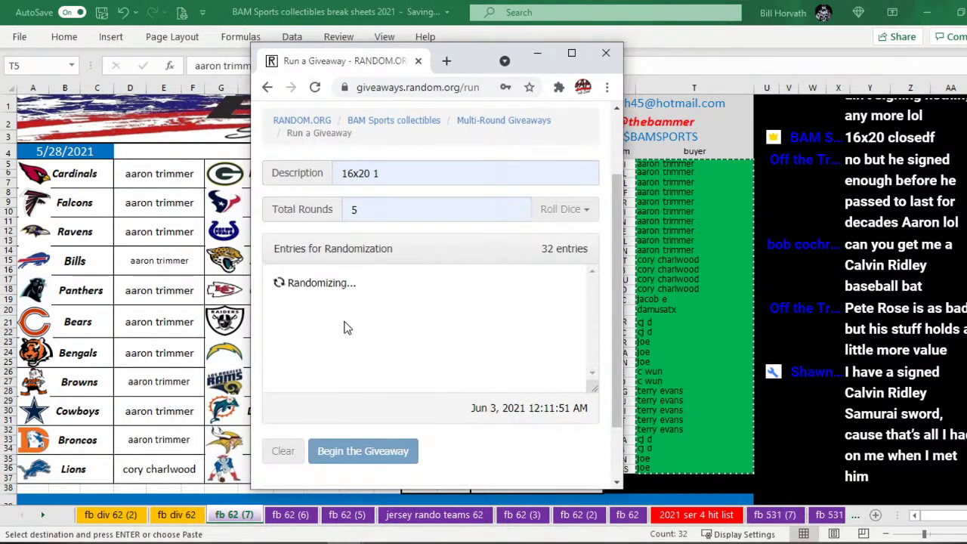
Run all five rounds and copy the final ranked list of 32 names.
left_click(363, 451)
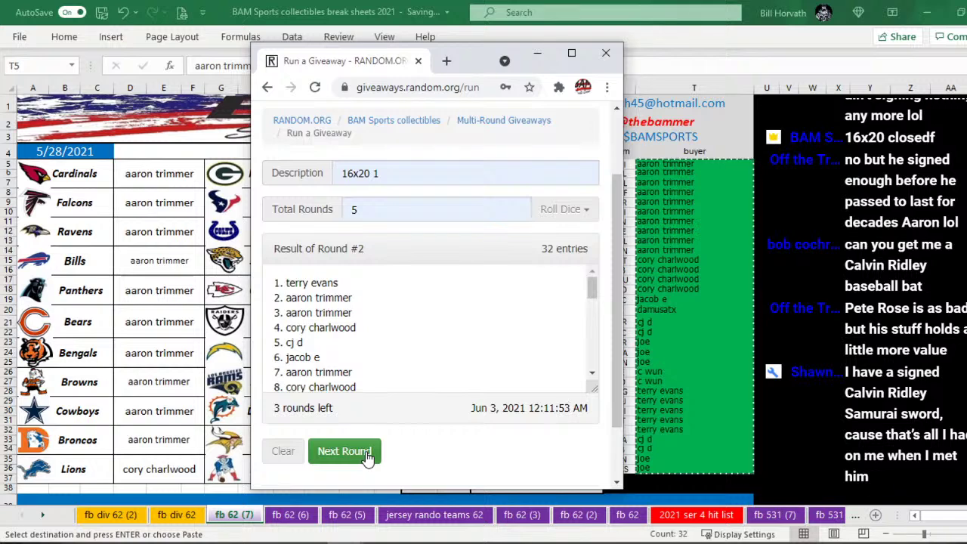
left_click(356, 451)
left_click(353, 451)
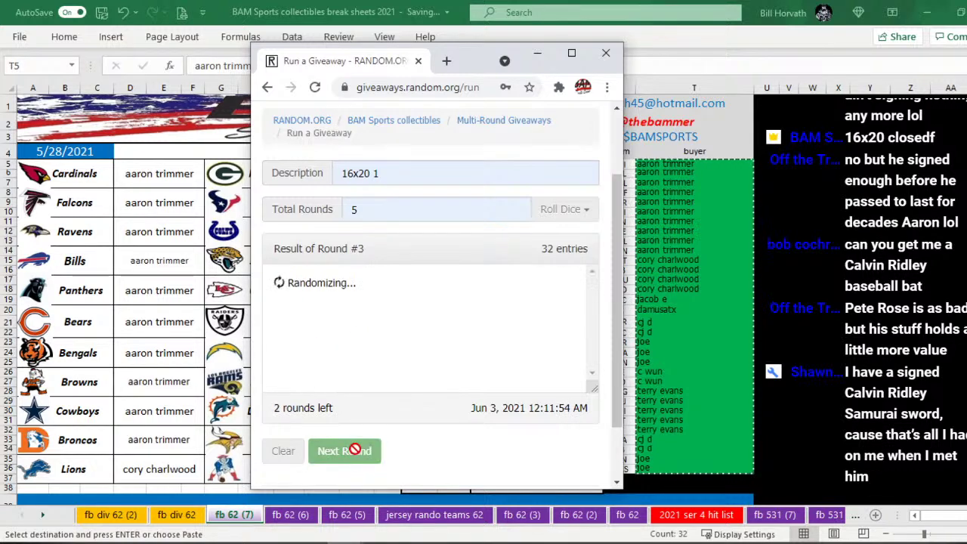
left_click(349, 451)
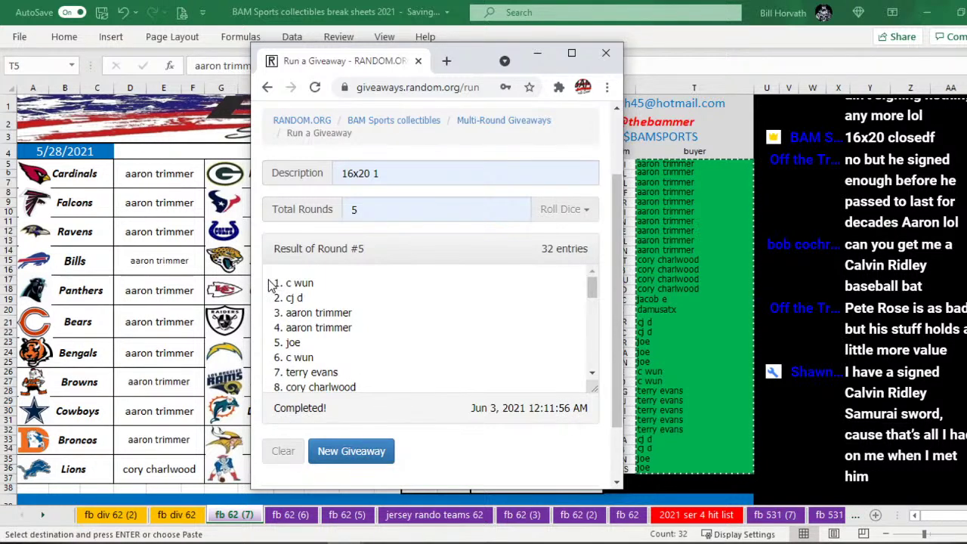
left_click_drag(272, 283, 381, 326)
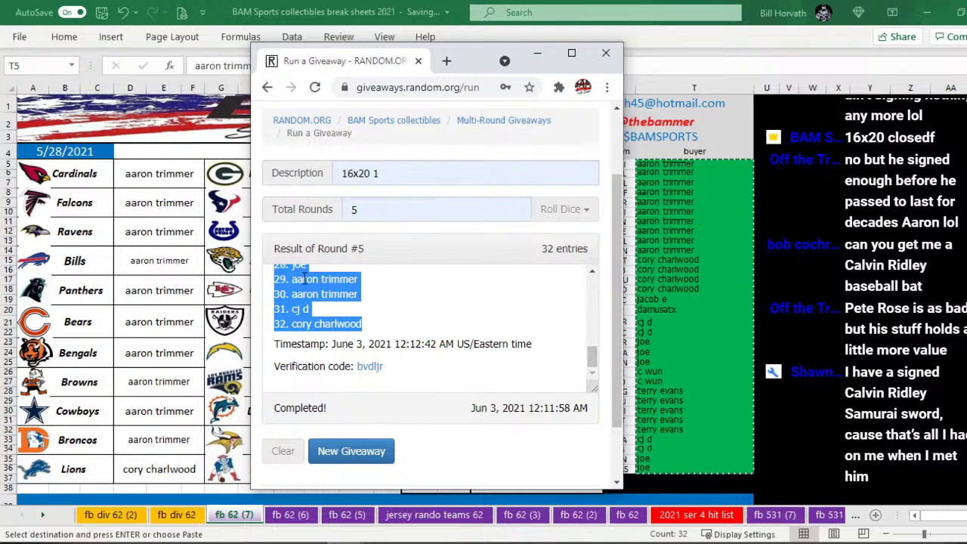
right_click(317, 283)
left_click(333, 293)
Paste the 32 randomized numbered names into the buyer column starting at T5.
left_click(670, 160)
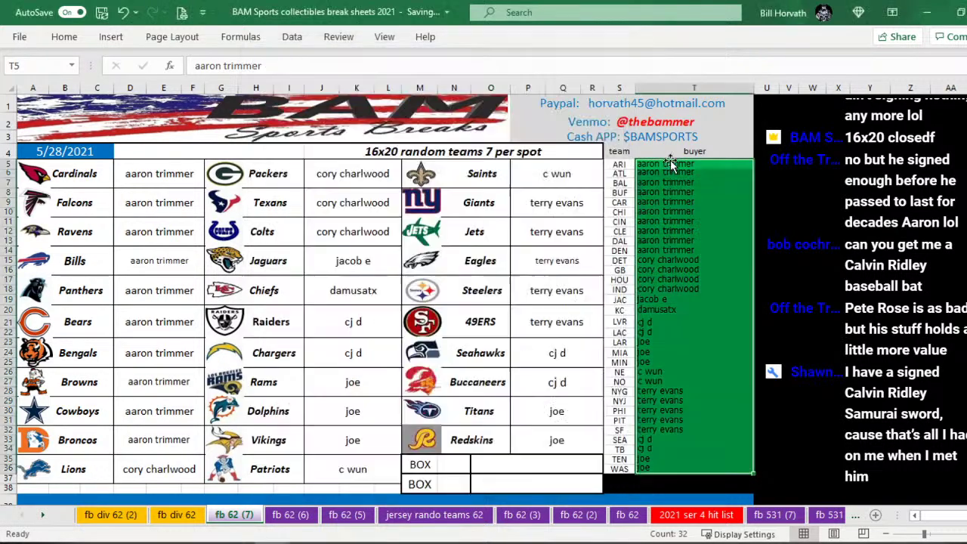
right_click(671, 167)
left_click(707, 175)
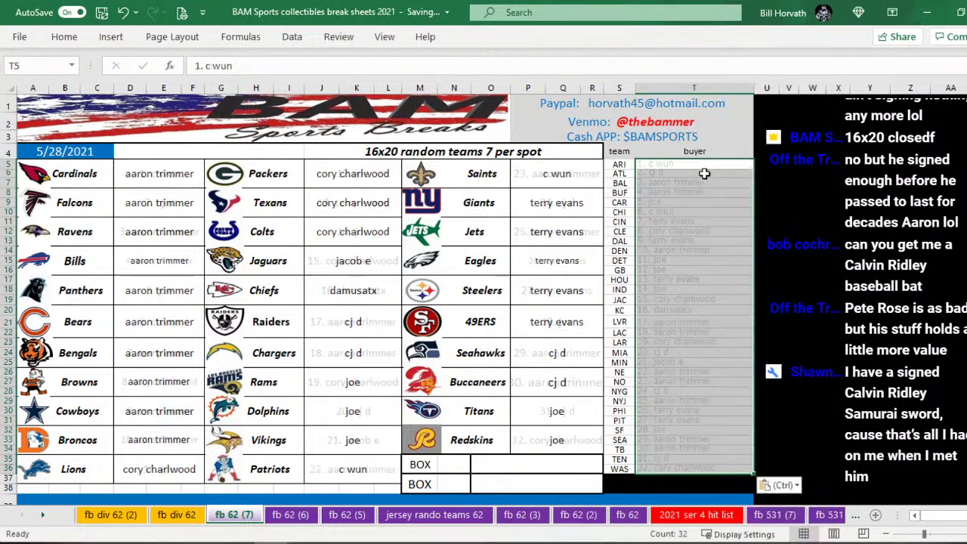
left_click(463, 465)
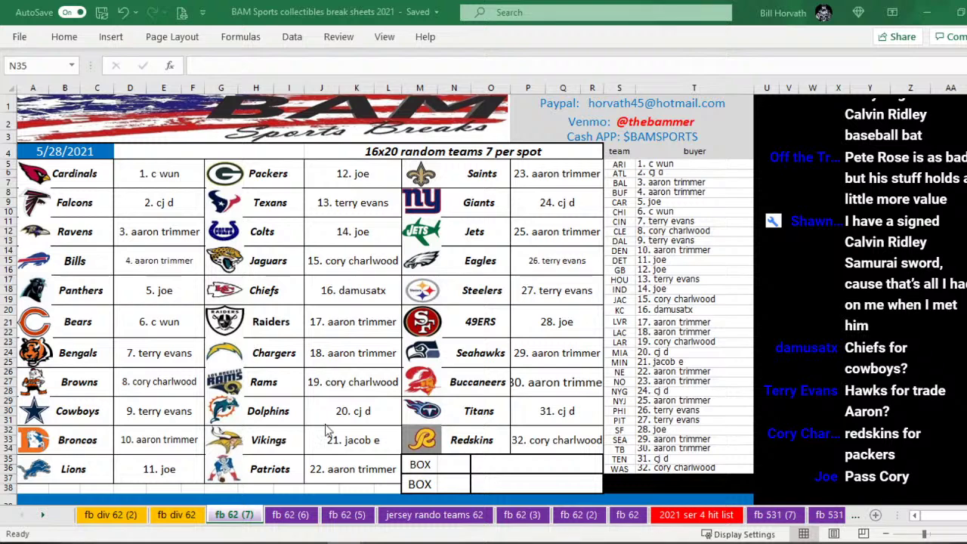
Paste the copied data, then fill the Lions, Bills and Seahawks team and buyer cells orange.
left_click(529, 445)
key("ctrl+v")
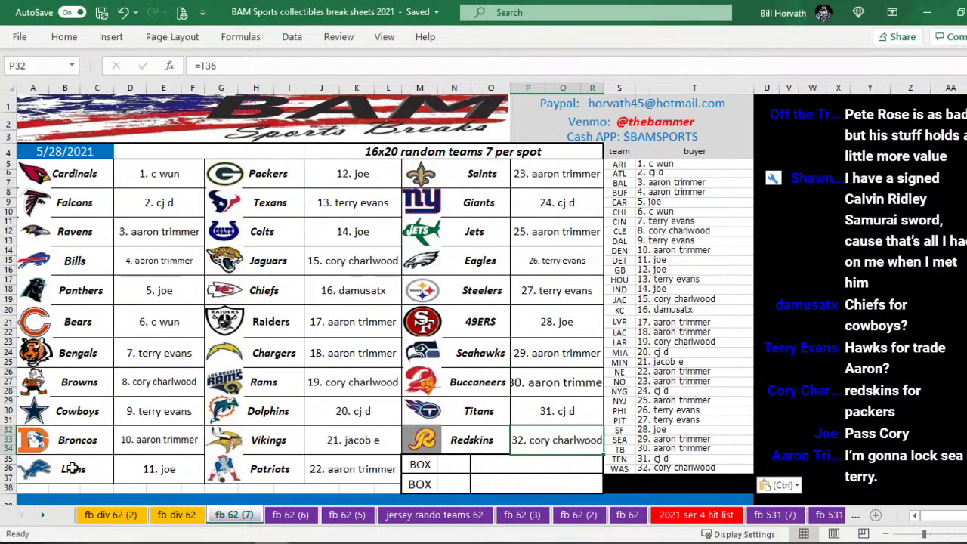
left_click_drag(75, 470, 143, 467)
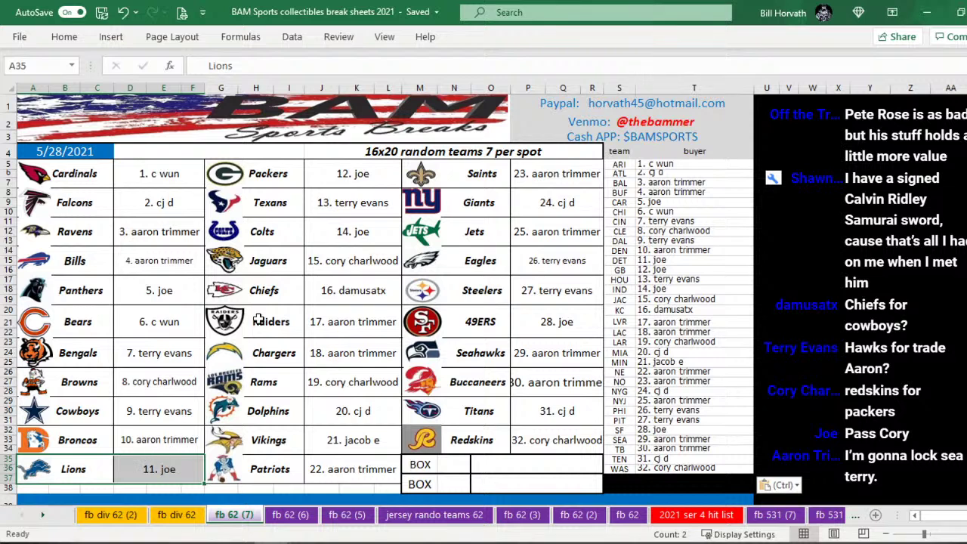
left_click_drag(92, 261, 166, 261)
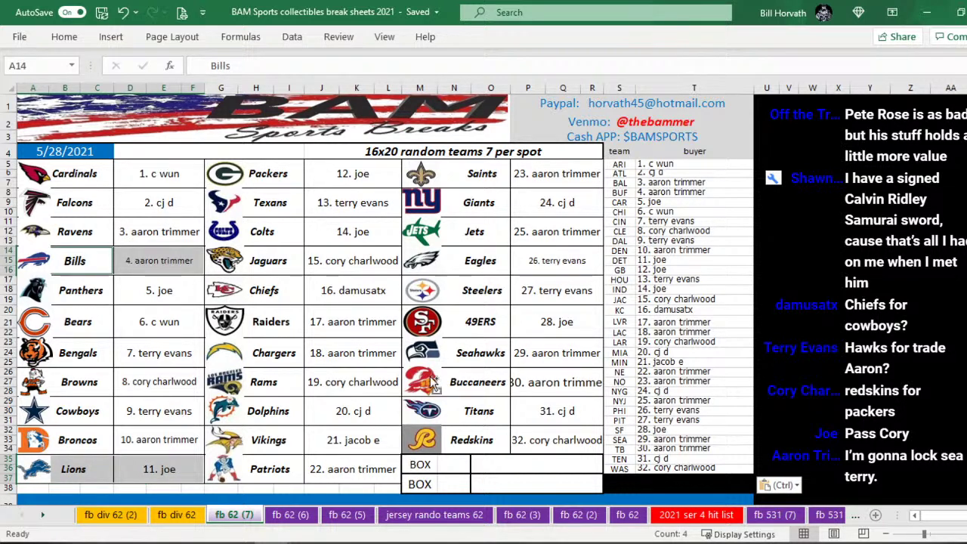
left_click_drag(465, 353, 542, 355)
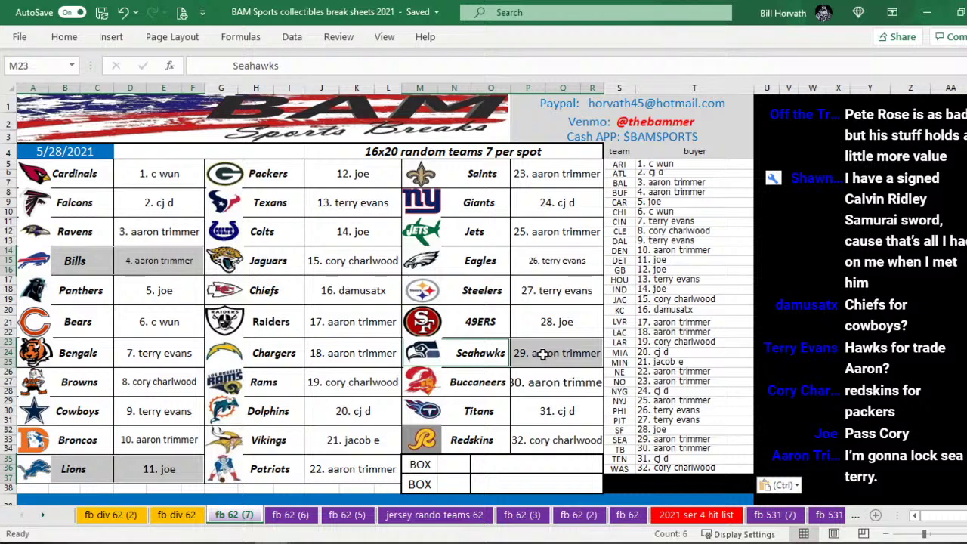
right_click(543, 354)
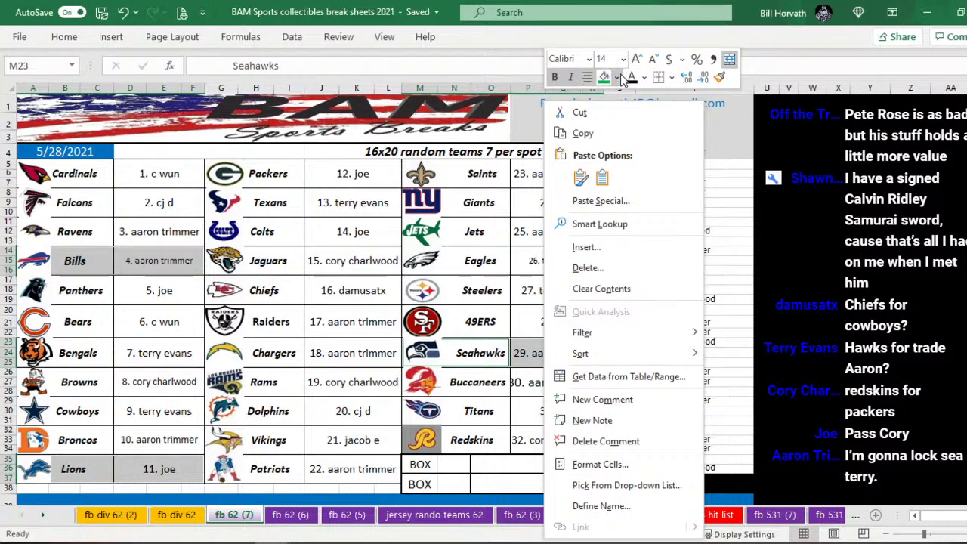
left_click(616, 77)
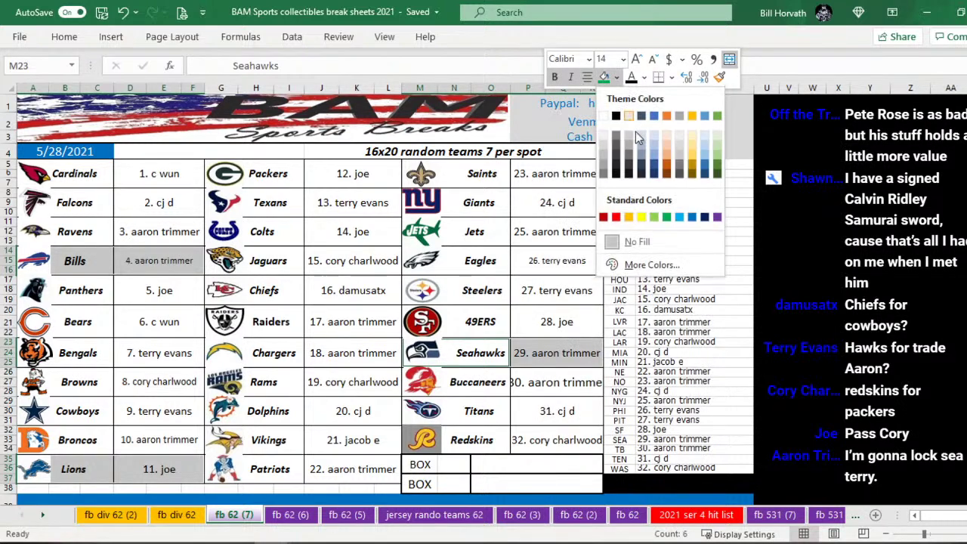
left_click(630, 218)
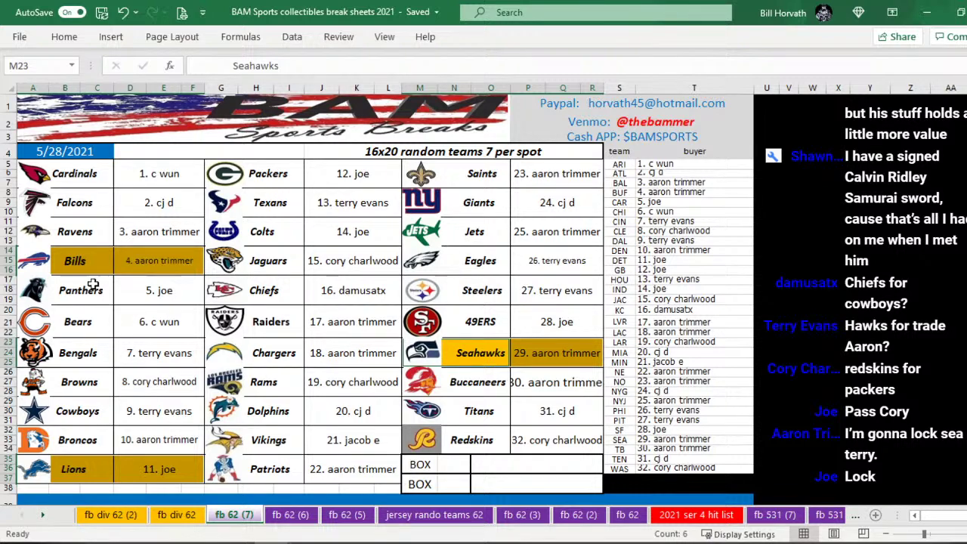
Fill the Panthers, Packers, Colts and 49ers team and buyer cells orange.
left_click_drag(91, 283, 149, 291)
left_click_drag(293, 184, 346, 179)
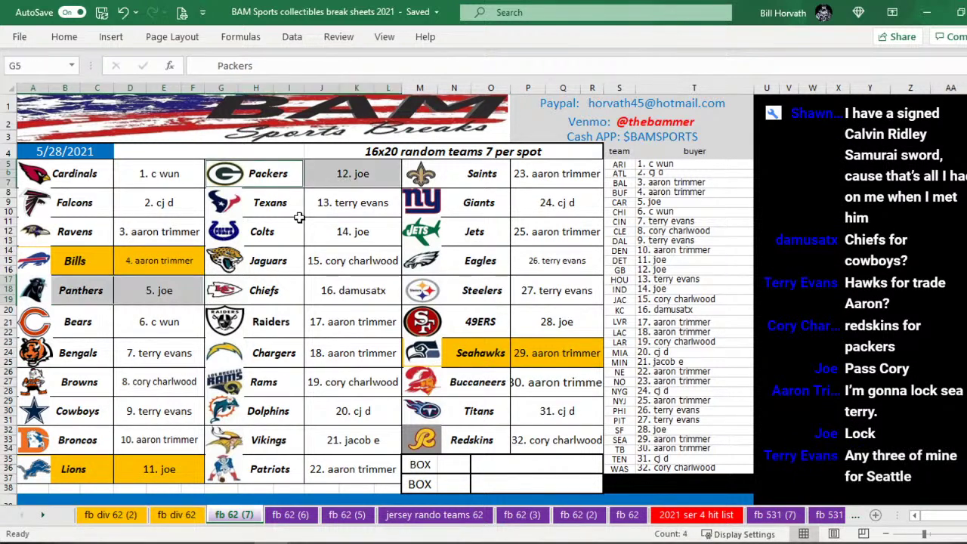
left_click_drag(298, 219, 338, 231)
left_click(481, 322)
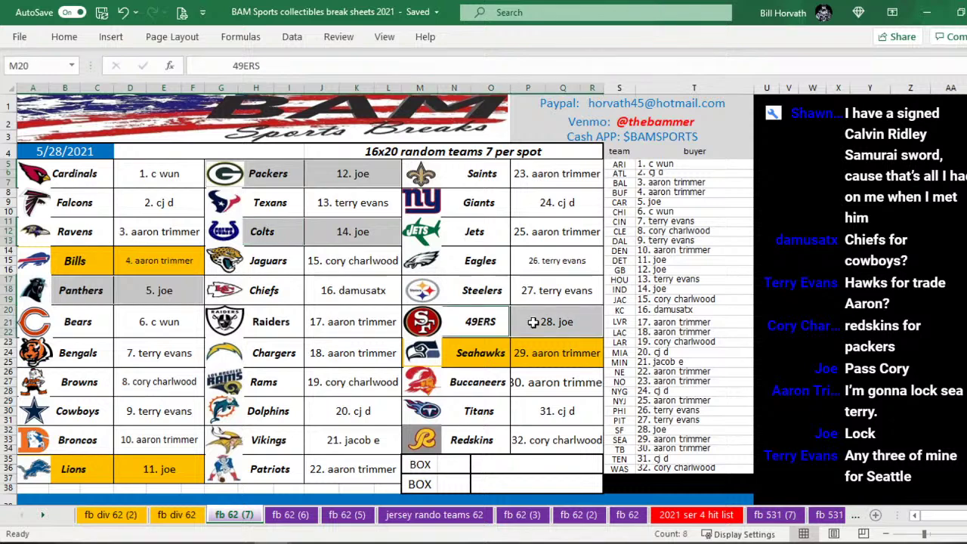
right_click(521, 321)
left_click(590, 79)
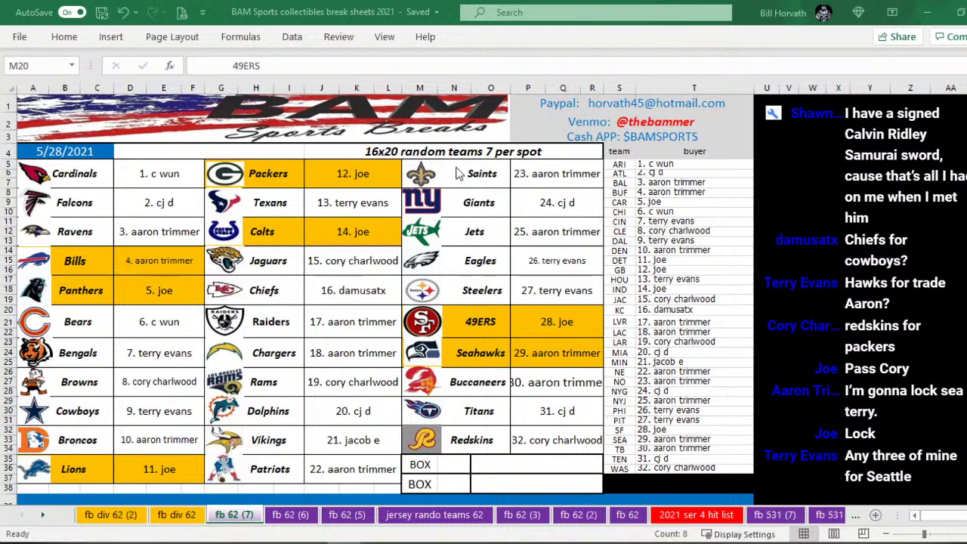
left_click(483, 175)
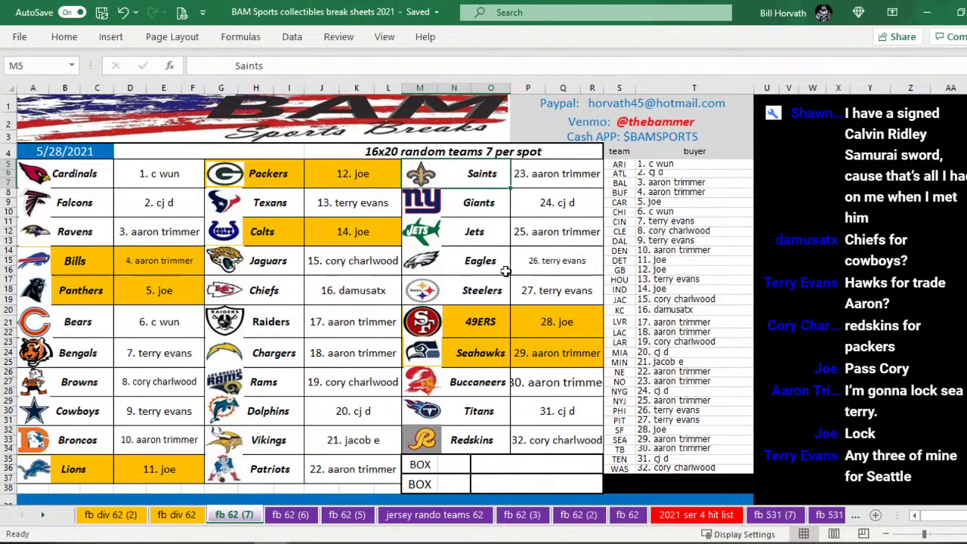
Select the Eagles, Steelers, Bengals, Cowboys and Texans team and buyer cells for filling.
left_click_drag(487, 261, 531, 289)
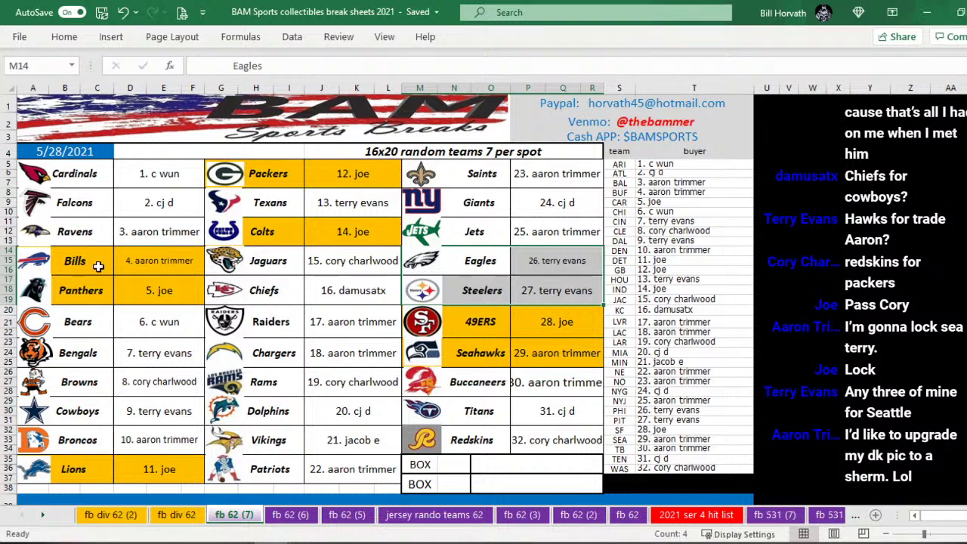
left_click_drag(81, 359, 166, 357)
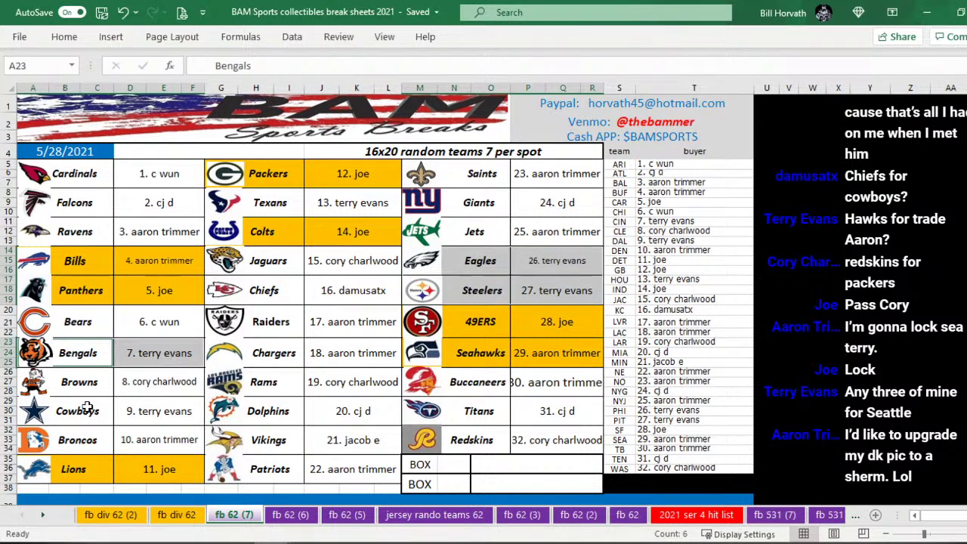
left_click_drag(85, 406, 192, 417)
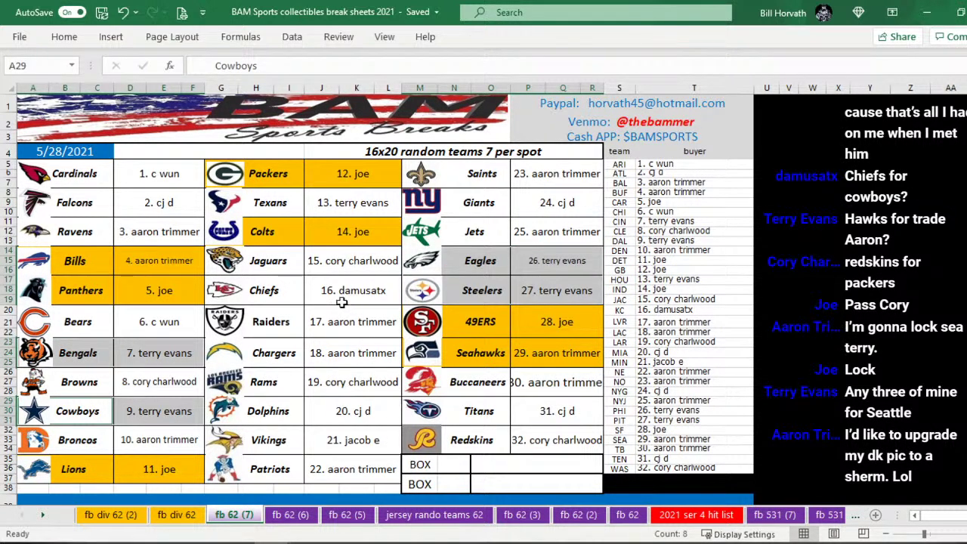
left_click_drag(298, 211, 363, 202)
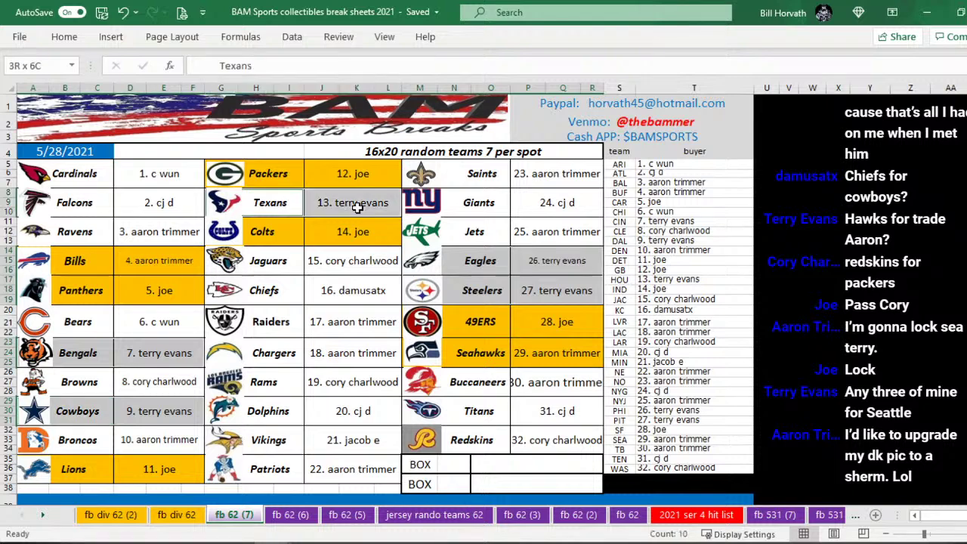
right_click(368, 199)
Fill the selected Texans, Bengals, Cowboys, Eagles and Steelers cells light blue, then bring back the giveaway window.
left_click(431, 78)
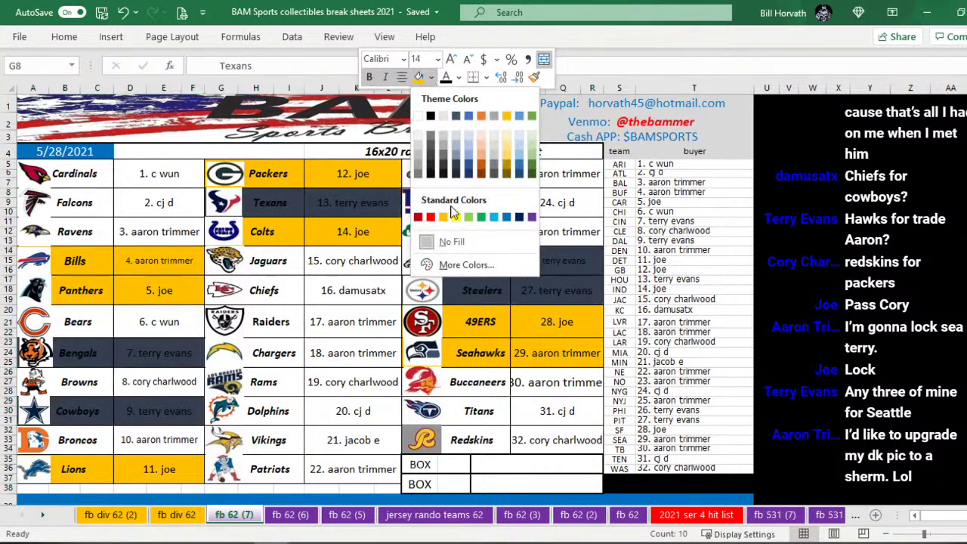
left_click(495, 212)
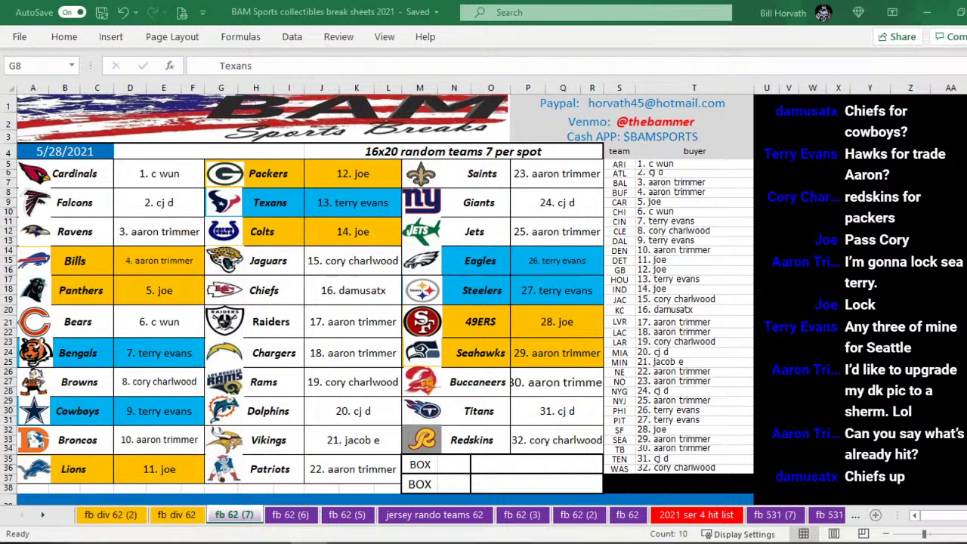
key("alt+Tab")
left_click_drag(480, 58, 588, 72)
Start a new giveaway with entries 3, 6, 7, 9, 10, 11 and 14, one per line.
left_click(450, 468)
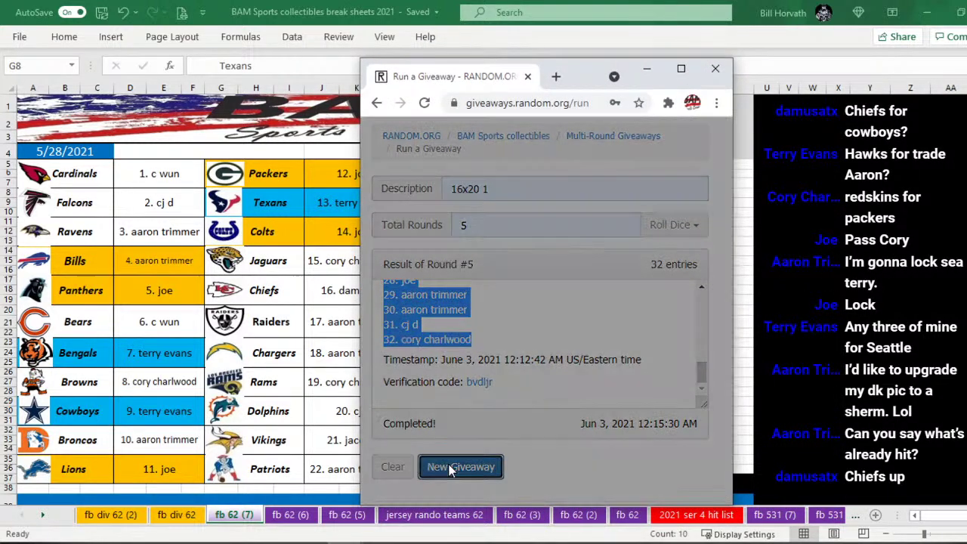
left_click(654, 263)
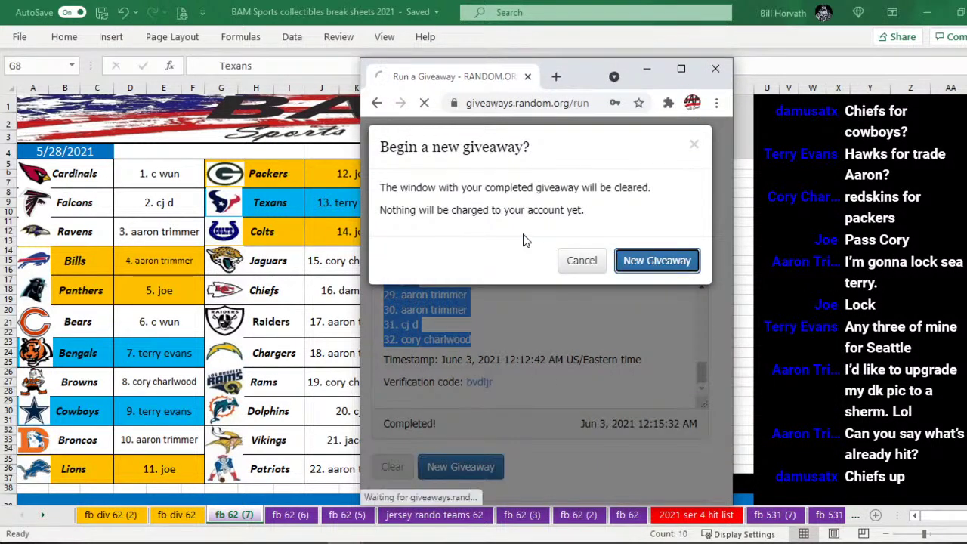
left_click(544, 325)
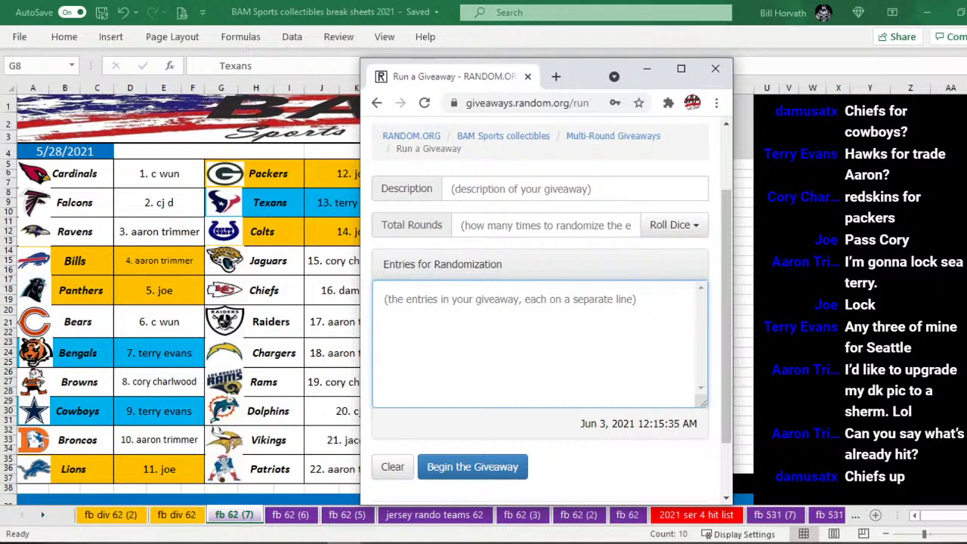
type("3")
key("Return")
type("6 ")
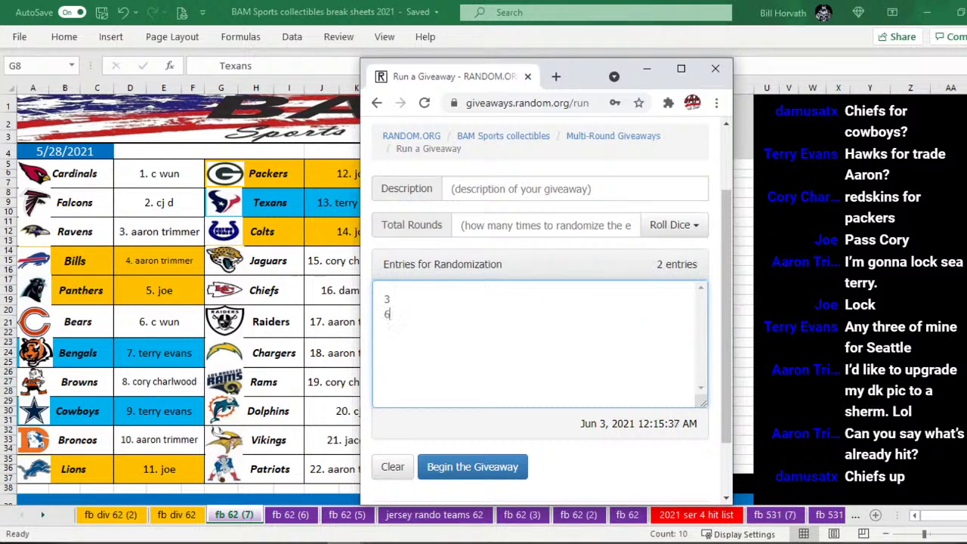
type("7")
key("Return")
type("9 ")
type("10")
key("Return")
type("11")
key("Return")
type("14")
key("Return")
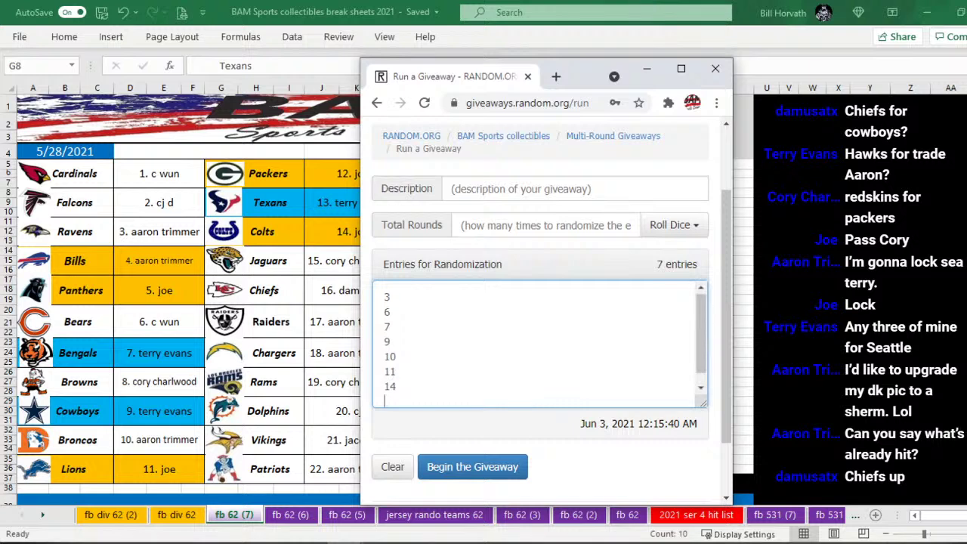
Set the giveaway description to '16x20 1' and total rounds to 5.
left_click(577, 188)
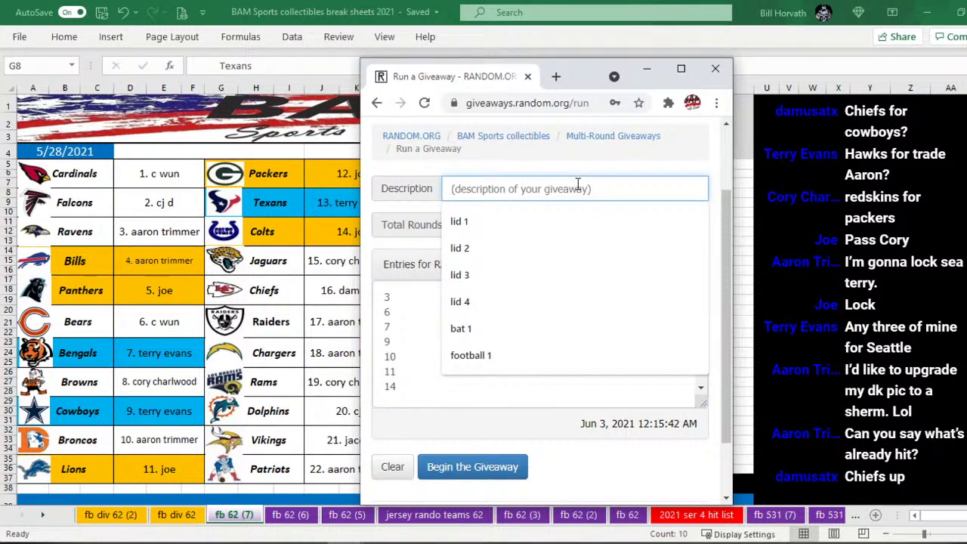
type("16x20 1")
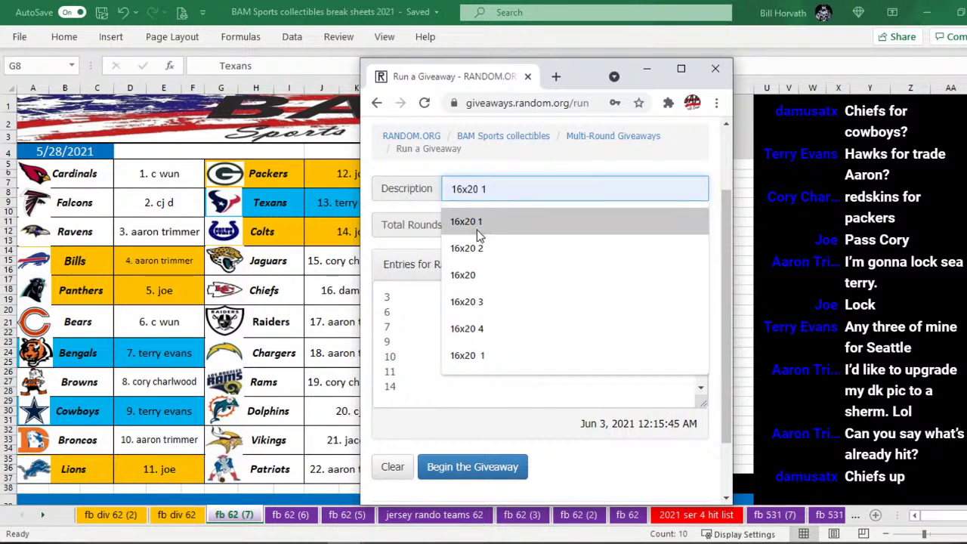
left_click(466, 222)
left_click(468, 225)
left_click(472, 247)
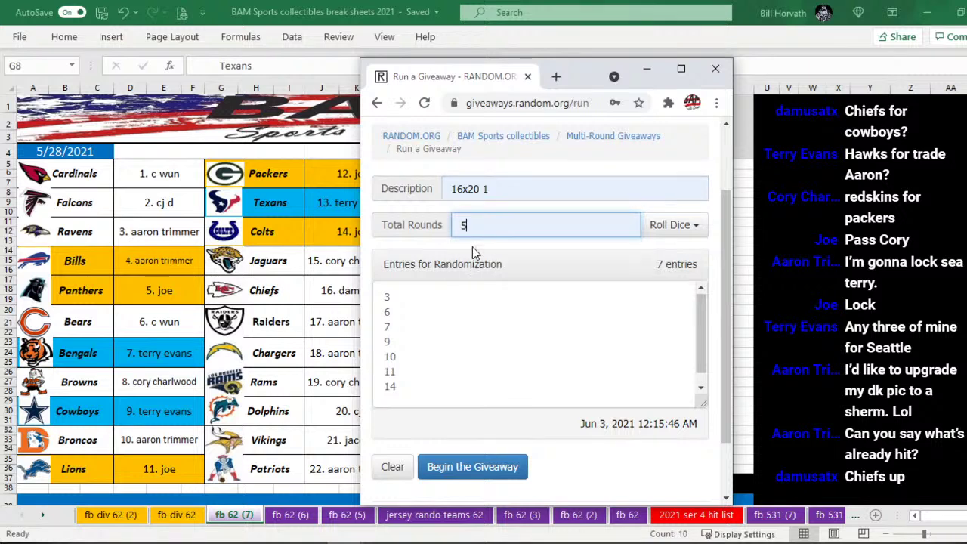
Run all five giveaway rounds, noting 14 as the winner, and move the window aside.
left_click(476, 467)
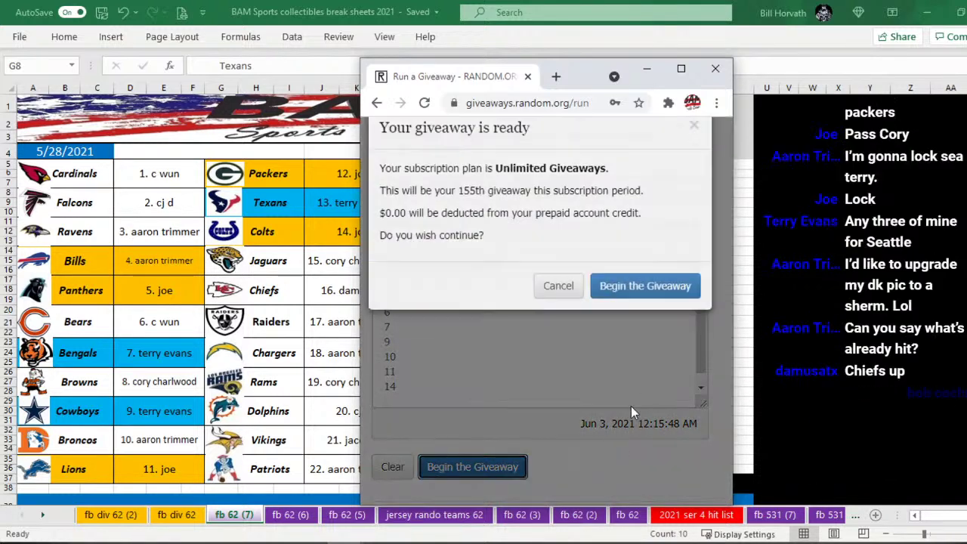
left_click(646, 283)
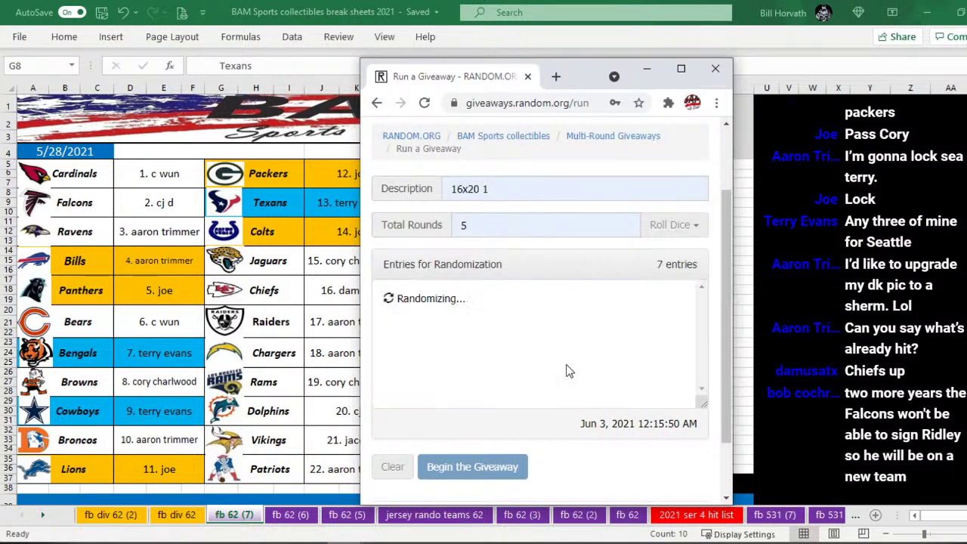
left_click(462, 466)
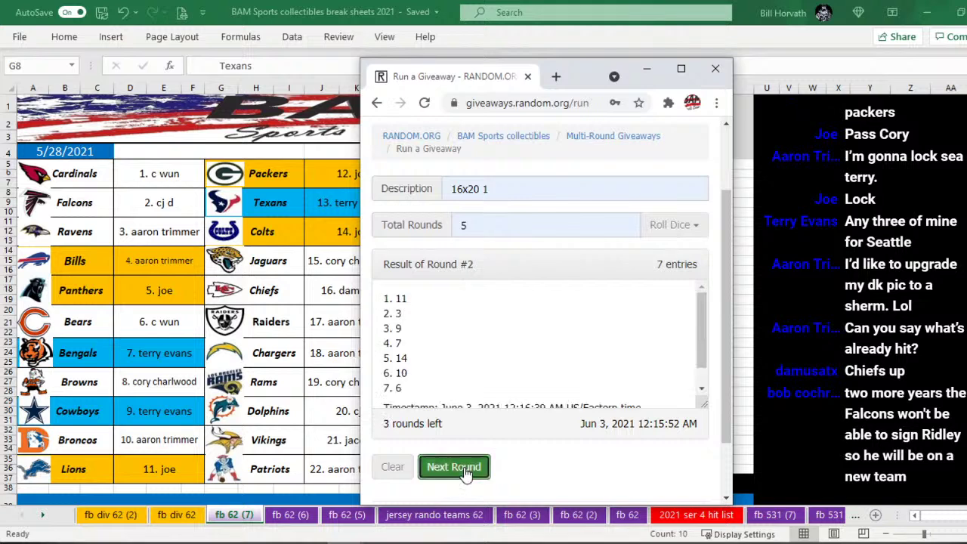
left_click(463, 466)
left_click(462, 466)
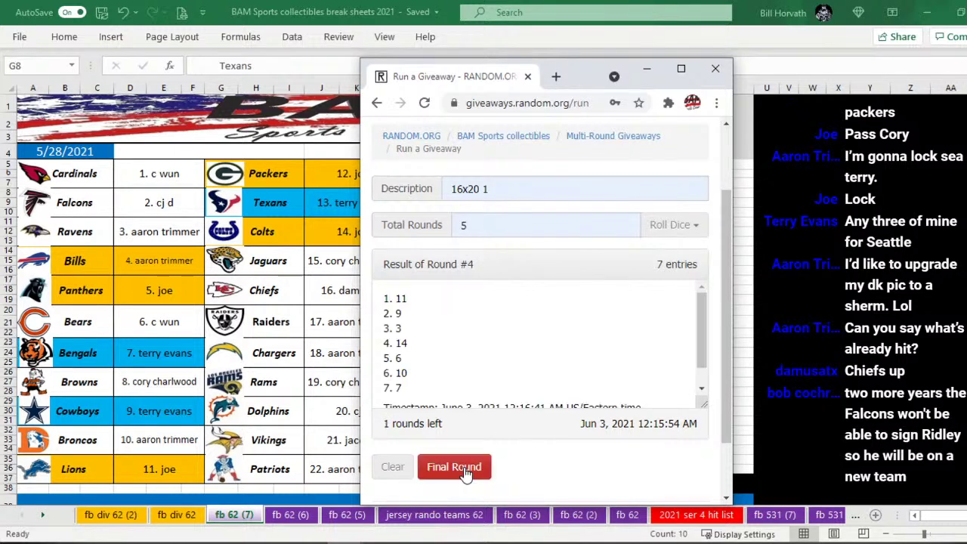
left_click(461, 466)
left_click_drag(442, 303, 359, 298)
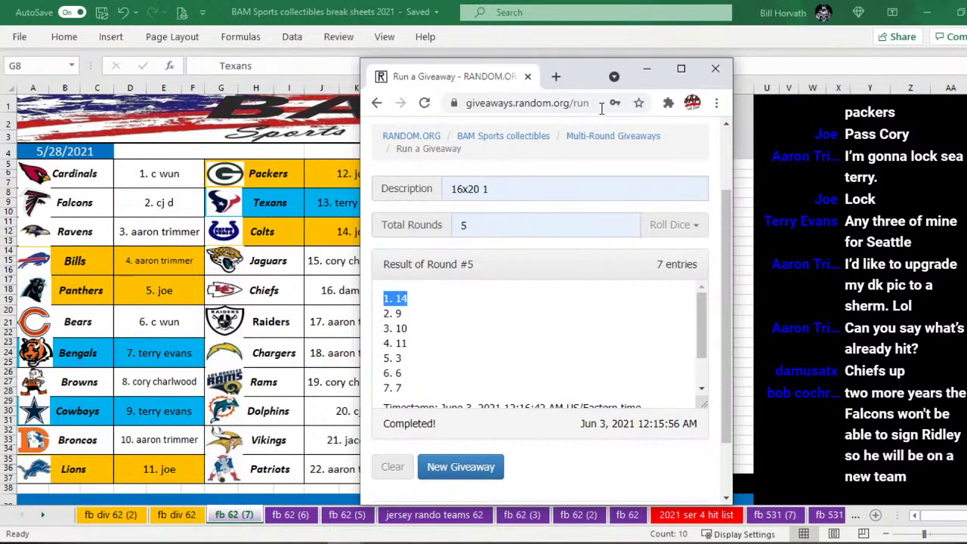
left_click_drag(575, 72, 755, 0)
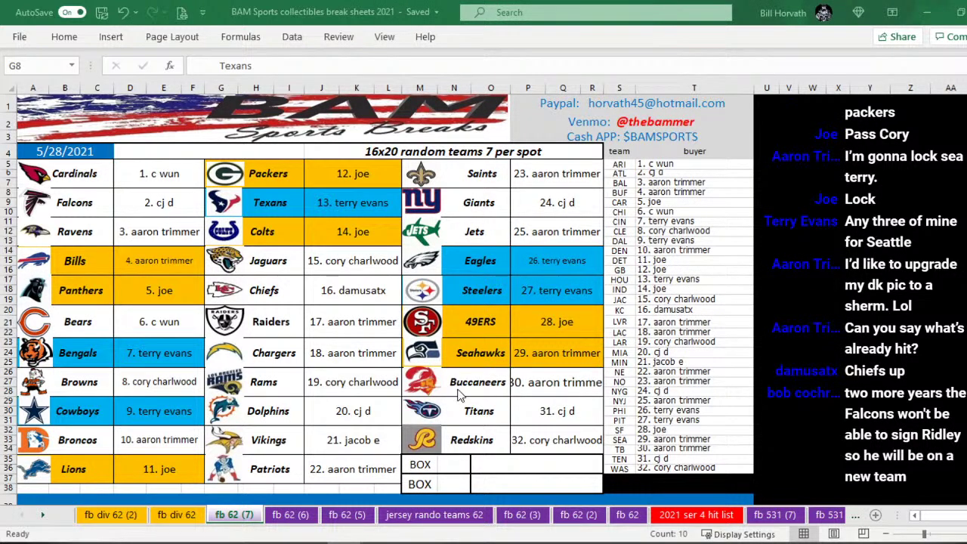
Enter 14 in cell N35 beside the first BOX label.
left_click(455, 464)
type("14")
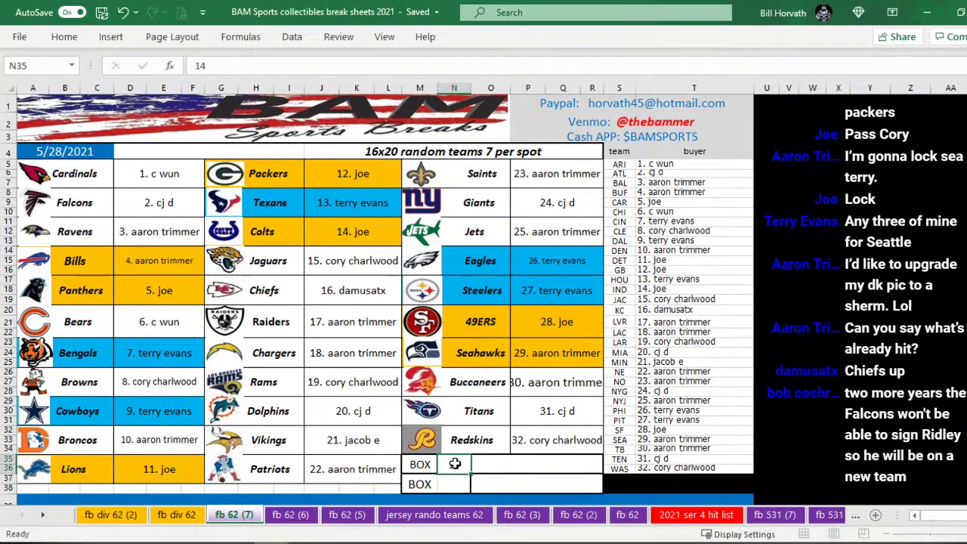
key("Return")
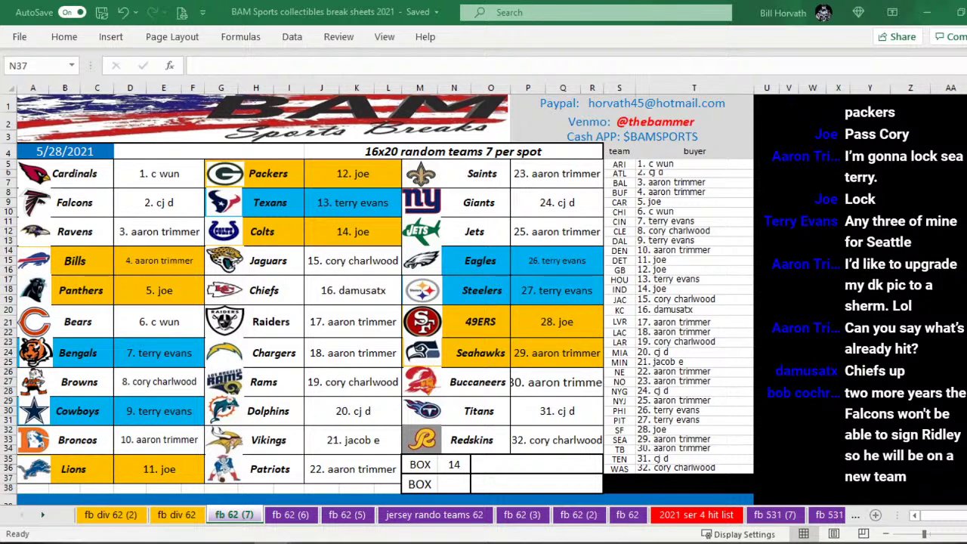
left_click(453, 484)
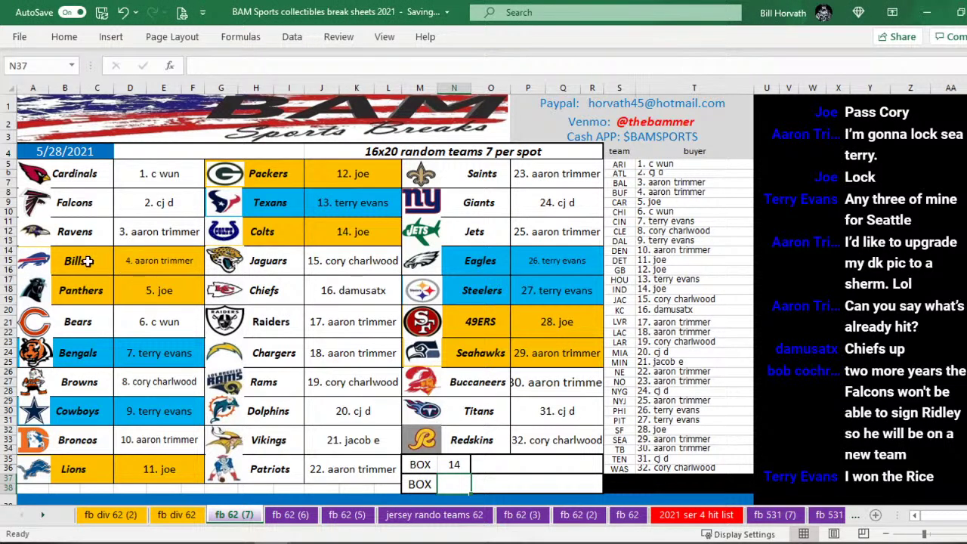
left_click_drag(88, 260, 153, 263)
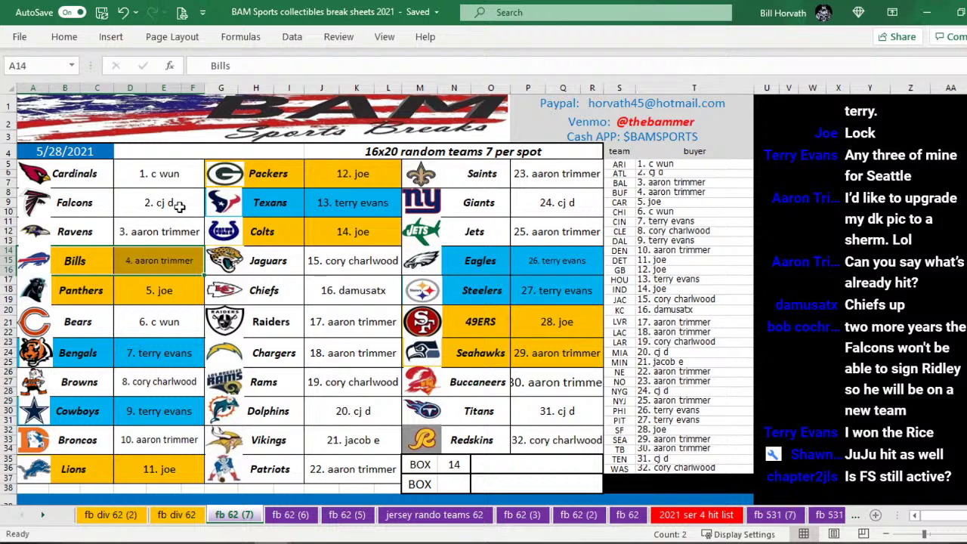
Select the team grid from Cardinals through the Lions–Patriots row and fill it orange.
left_click_drag(95, 176, 565, 418)
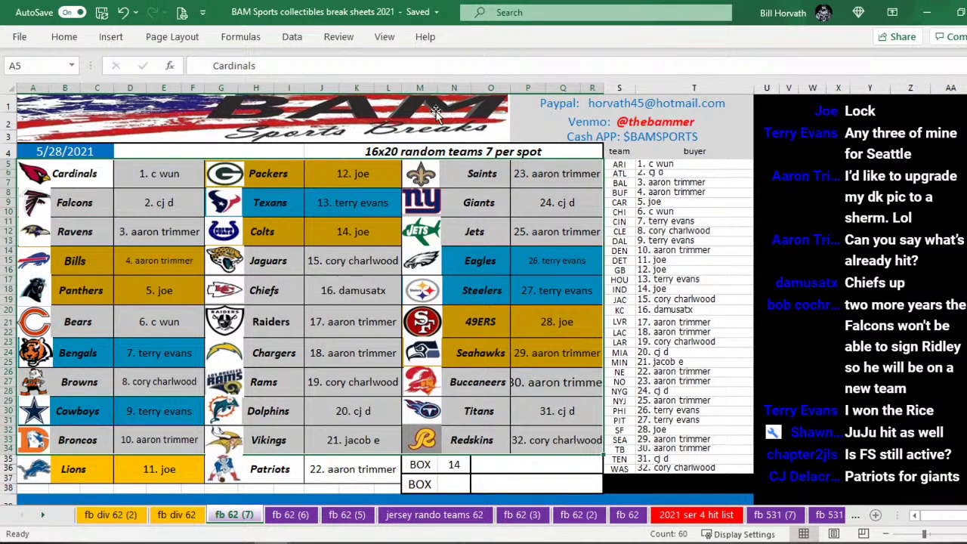
left_click(82, 468, "ctrl")
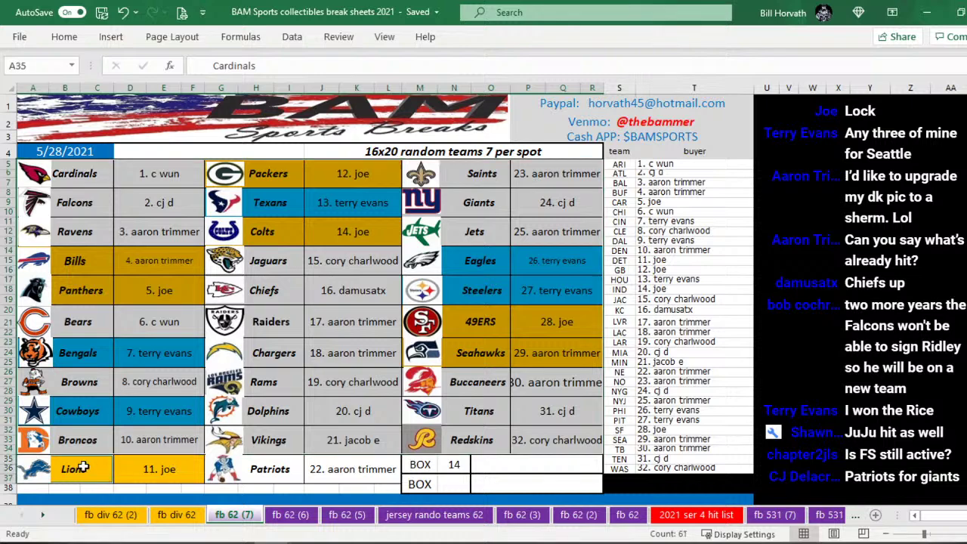
left_click_drag(81, 468, 369, 468)
right_click(368, 468)
left_click(371, 505)
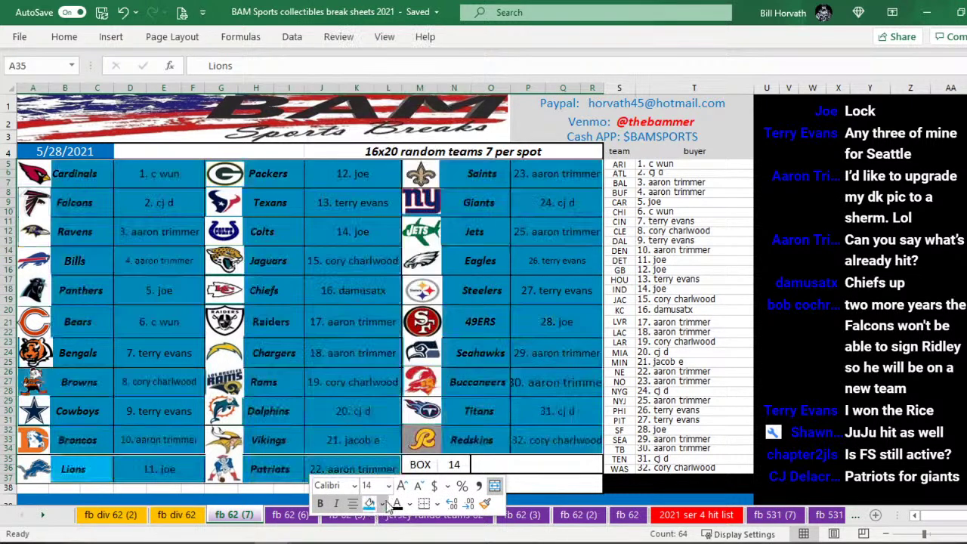
left_click(382, 503)
left_click(398, 435)
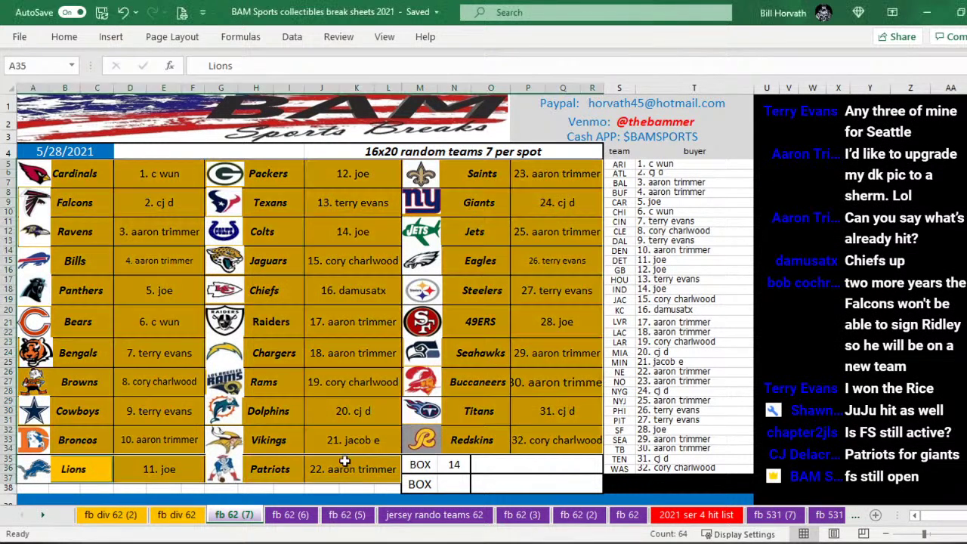
Inspect the formulas behind the buyer entries 22 and 24 in the grid.
left_click(345, 466)
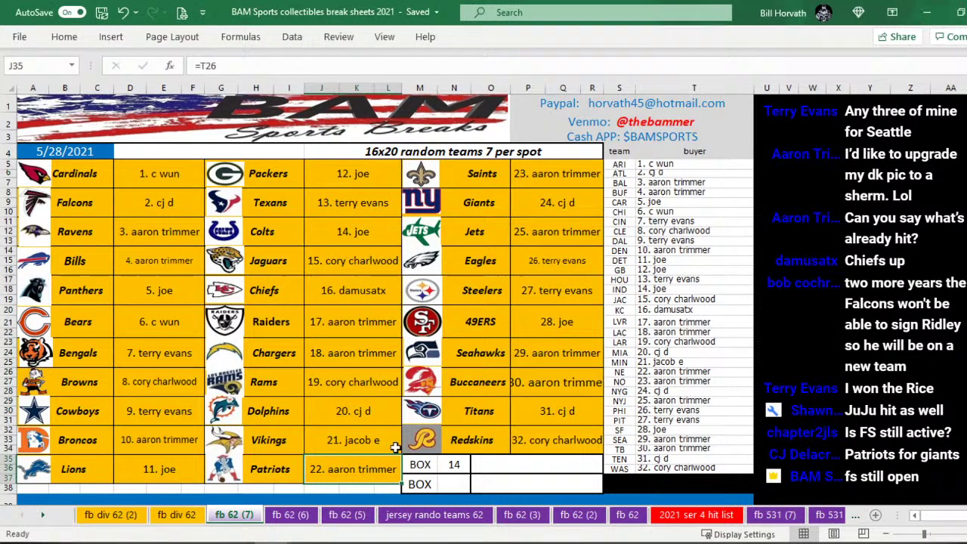
left_click(569, 191)
left_click(368, 468)
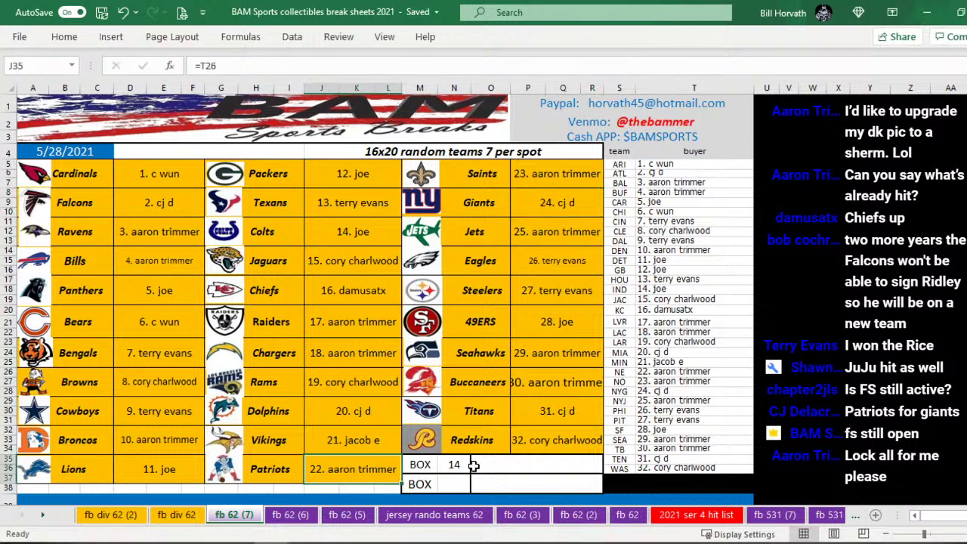
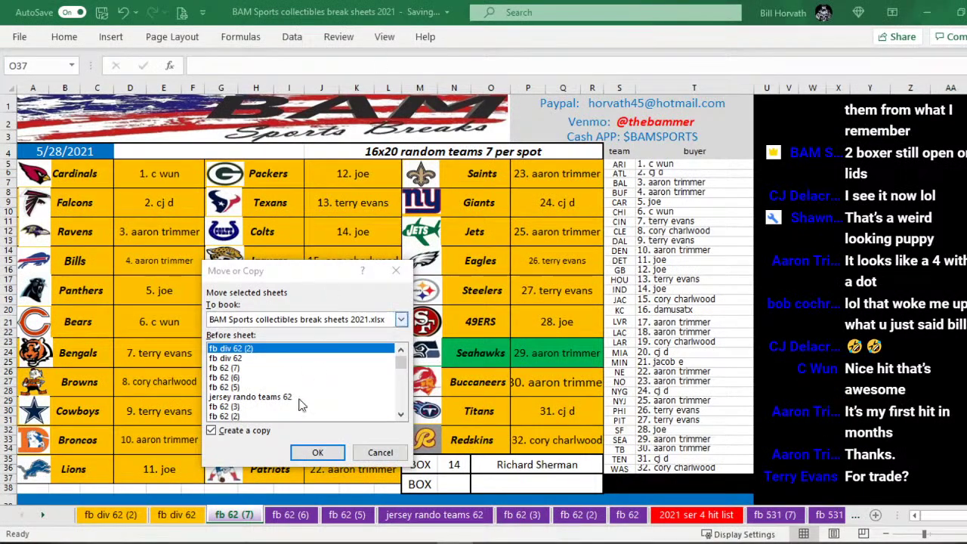
Confirm the fb 62 (8) copy, clear buyer list T5:T36, and set the team grid to No Fill.
left_click(318, 452)
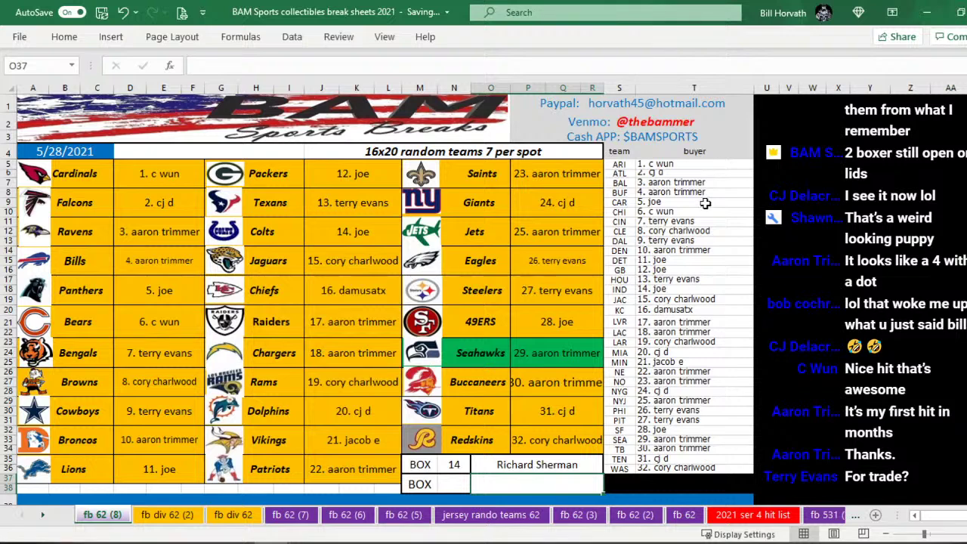
left_click_drag(671, 165, 683, 466)
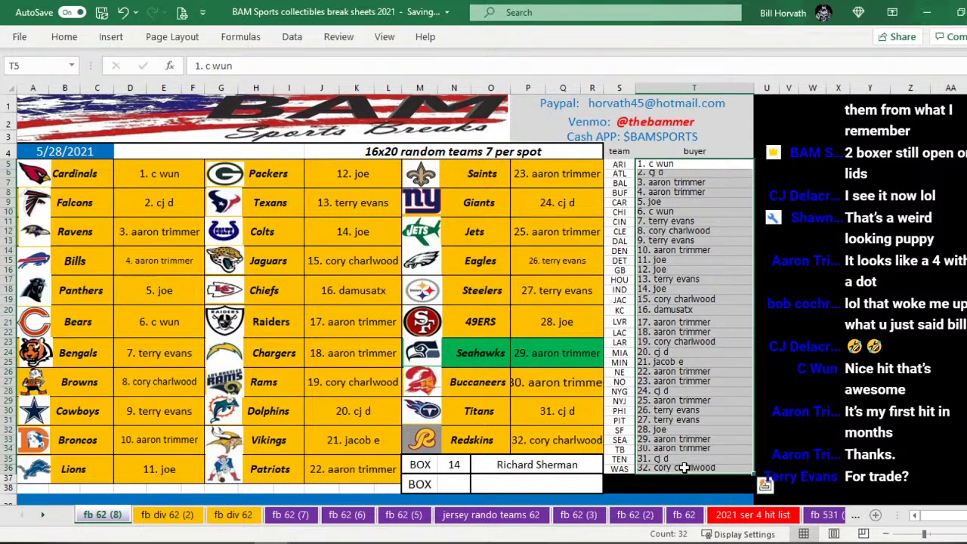
key("Delete")
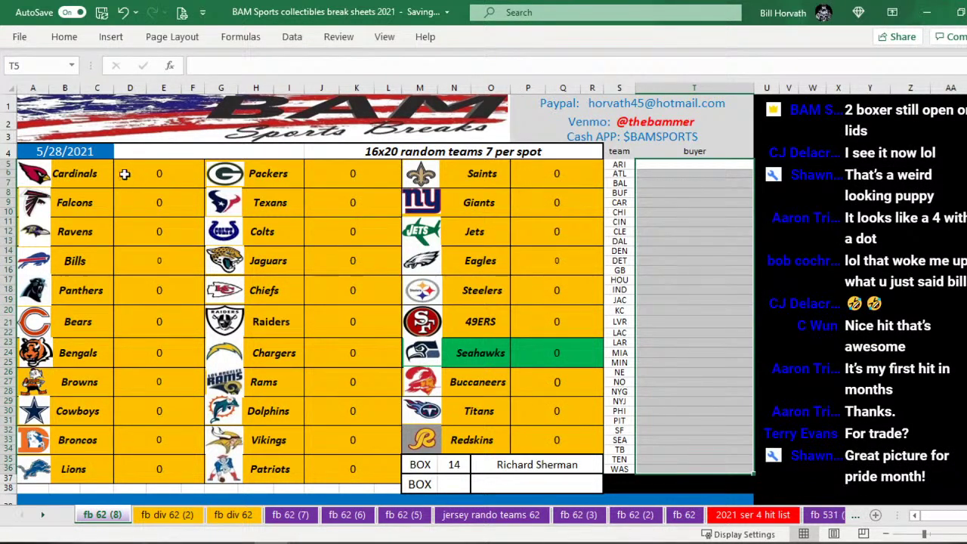
left_click_drag(85, 174, 574, 460)
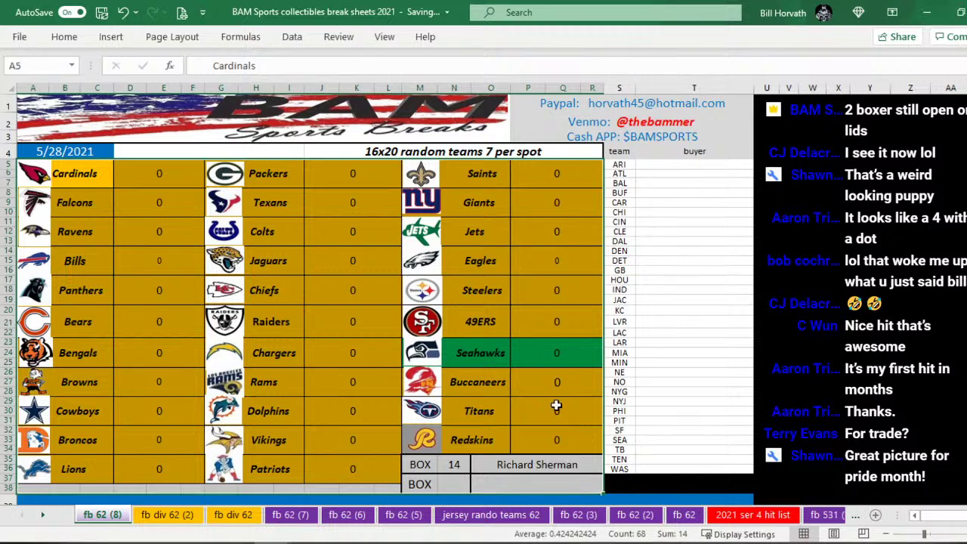
right_click(536, 332)
left_click(608, 75)
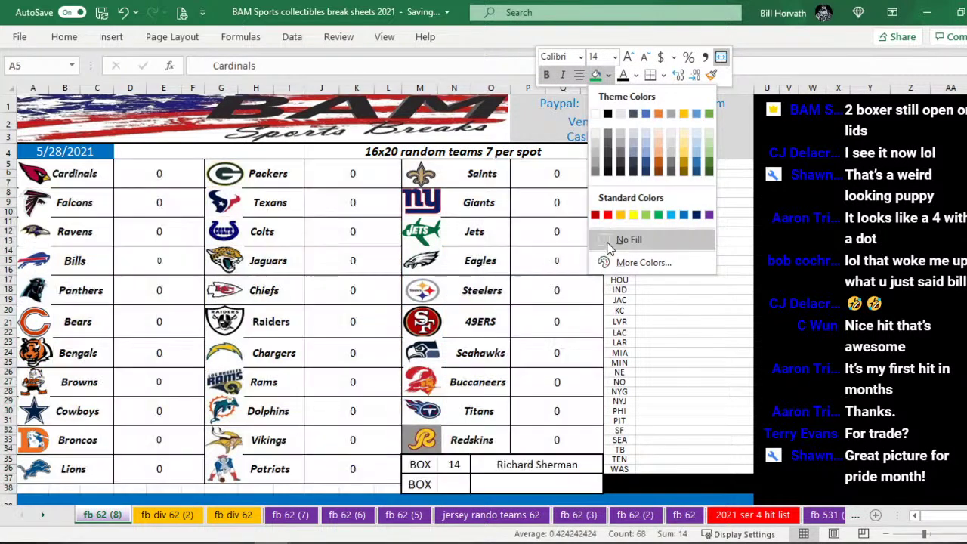
left_click(615, 235)
Clear box number 14 from N35 and the box player name from O35.
left_click(460, 463)
key("Delete")
left_click(507, 465)
key("Delete")
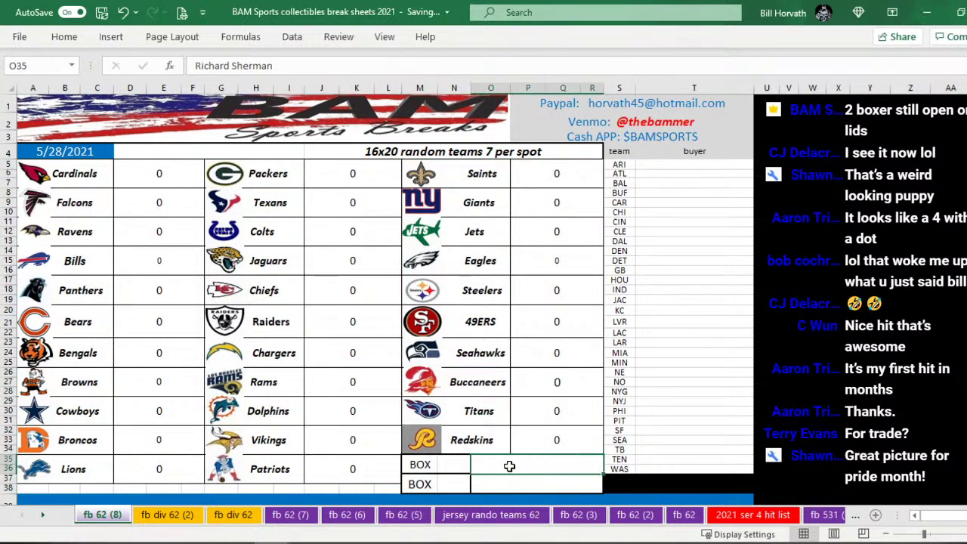
left_click(460, 485)
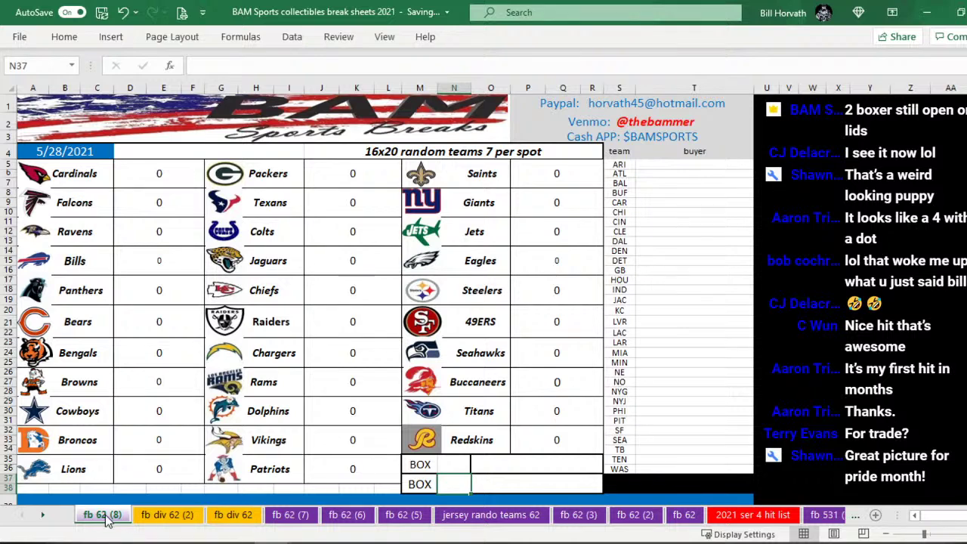
Place the fb 62 (8) tab after fb div 62 and recheck its box cells N35 and O35.
left_click_drag(104, 518, 281, 520)
left_click(280, 519)
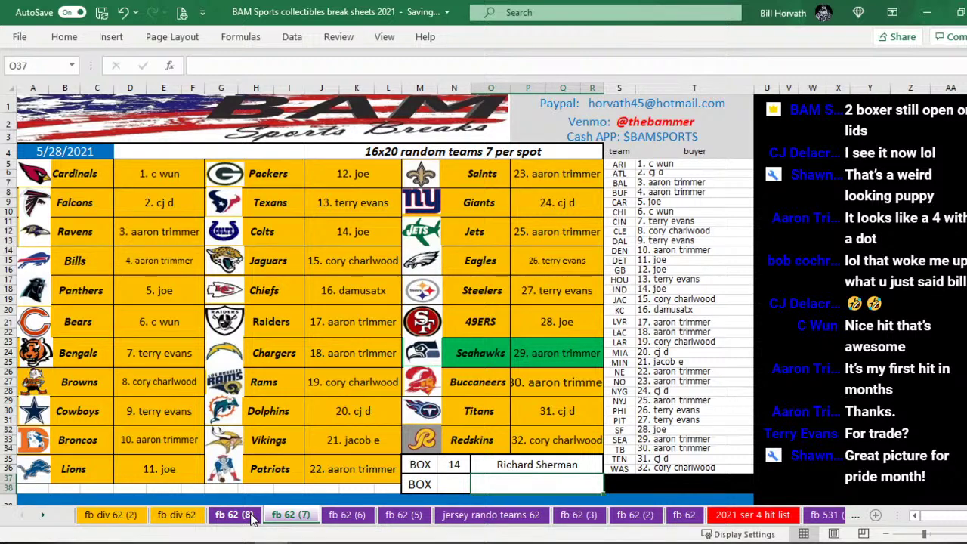
left_click(241, 515)
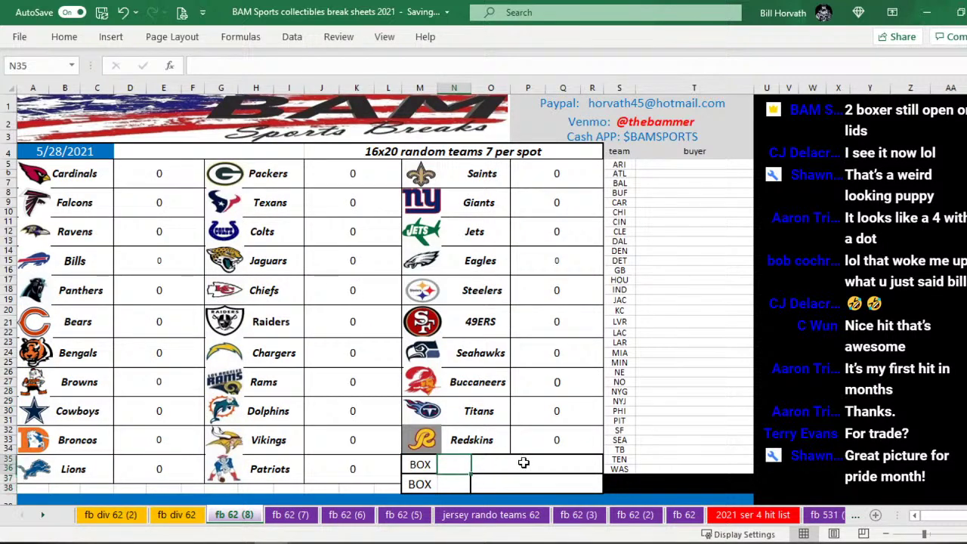
left_click(474, 465)
left_click(459, 465)
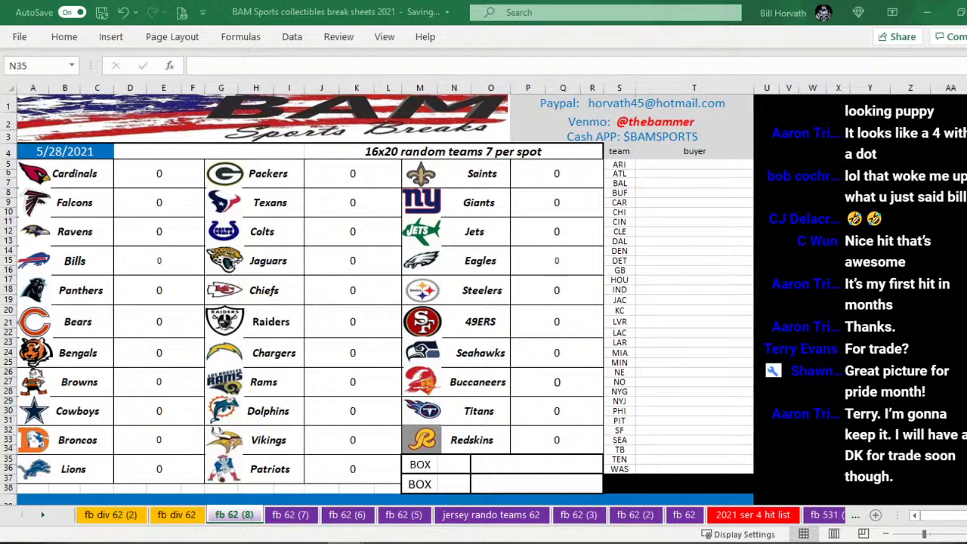
Move through the fb 62 (7) tab over to the fb 62 (6) sheet.
left_click(296, 518)
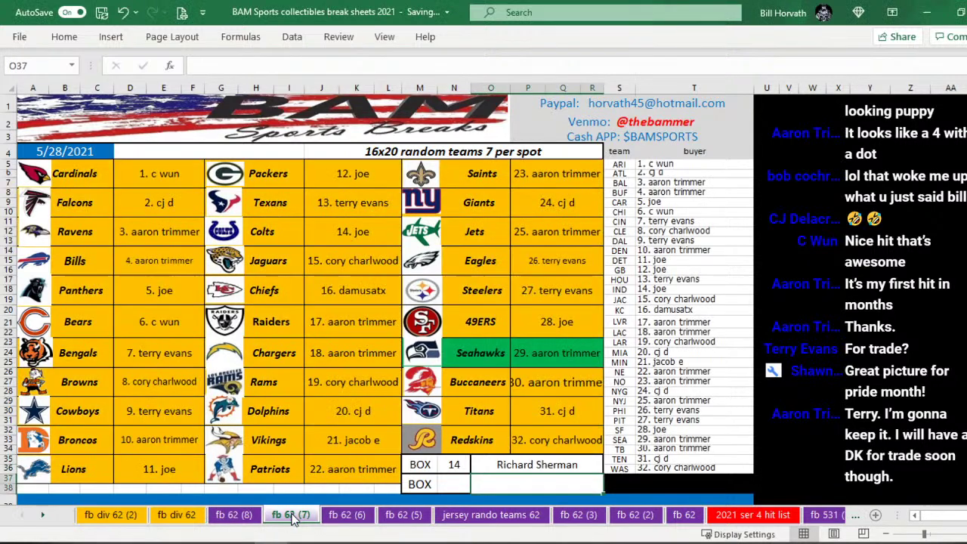
left_click(347, 515)
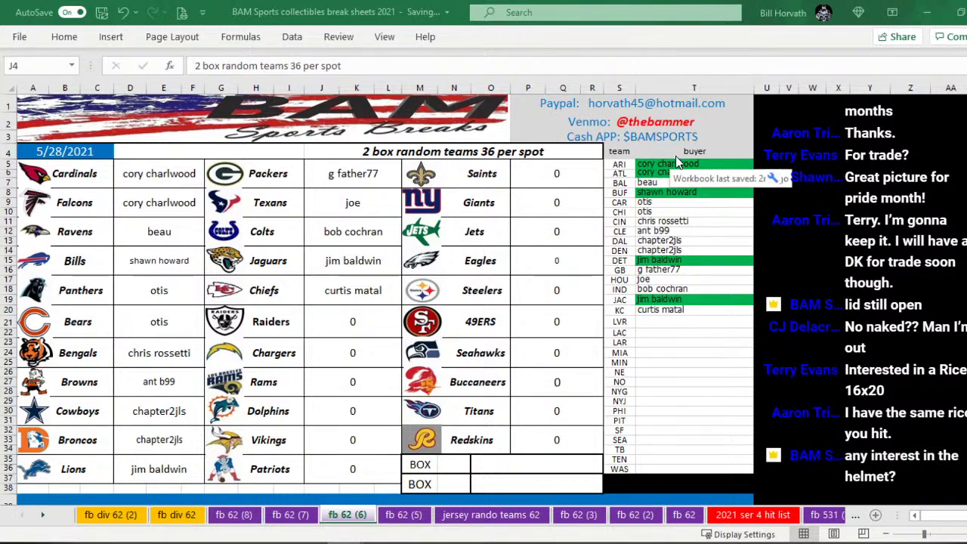
Delete the buyer names in T5:T20 and the '2 box random teams' title in J4.
left_click(662, 260)
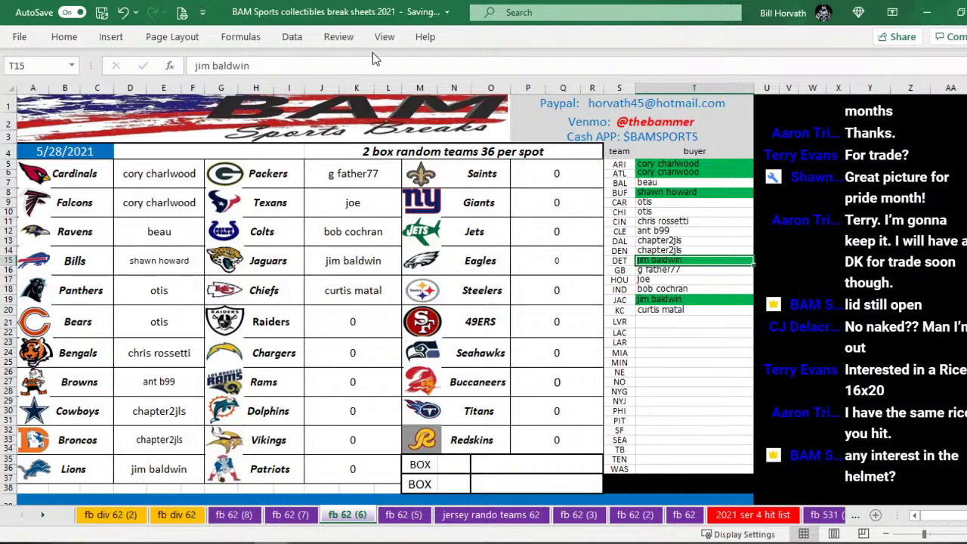
left_click(695, 168)
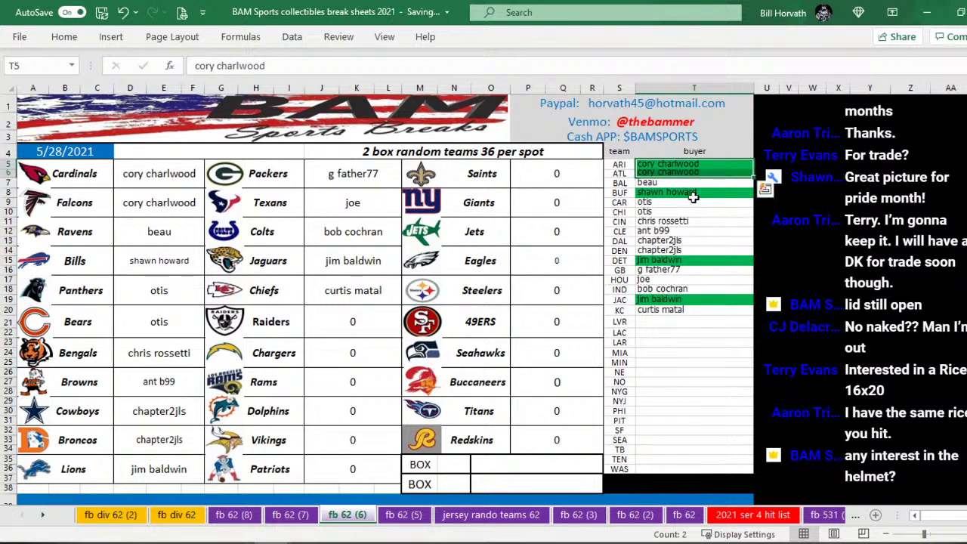
left_click(690, 192)
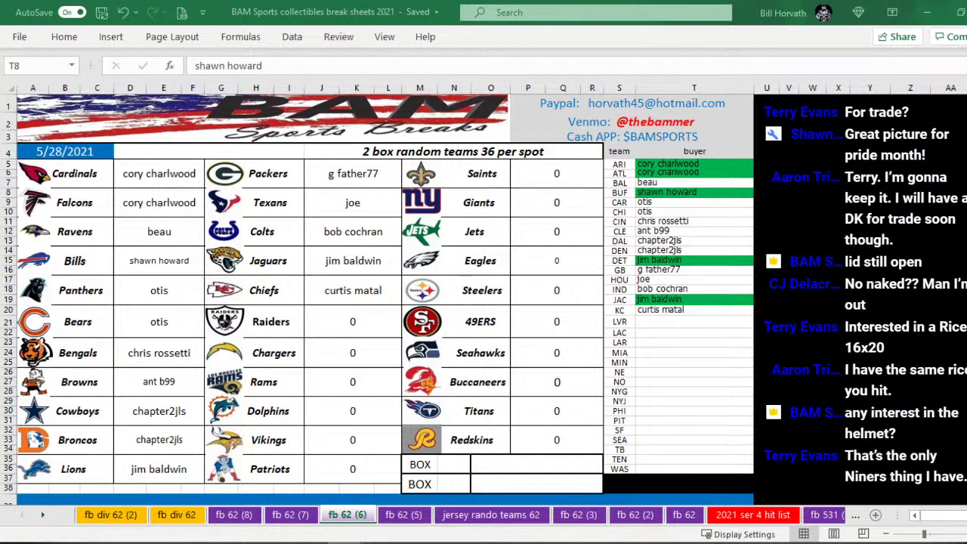
key("Up")
key("Up")
key("Up")
key("Up")
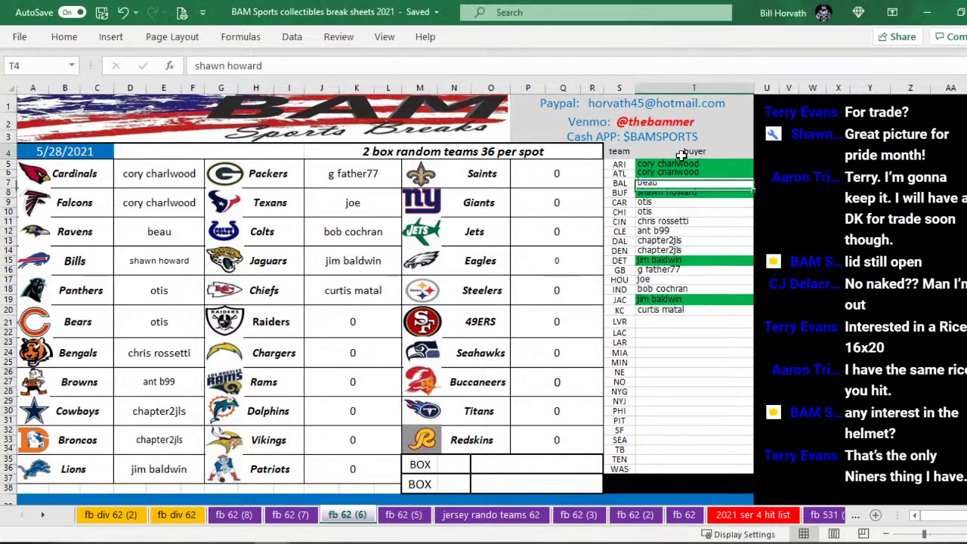
left_click_drag(684, 165, 689, 311)
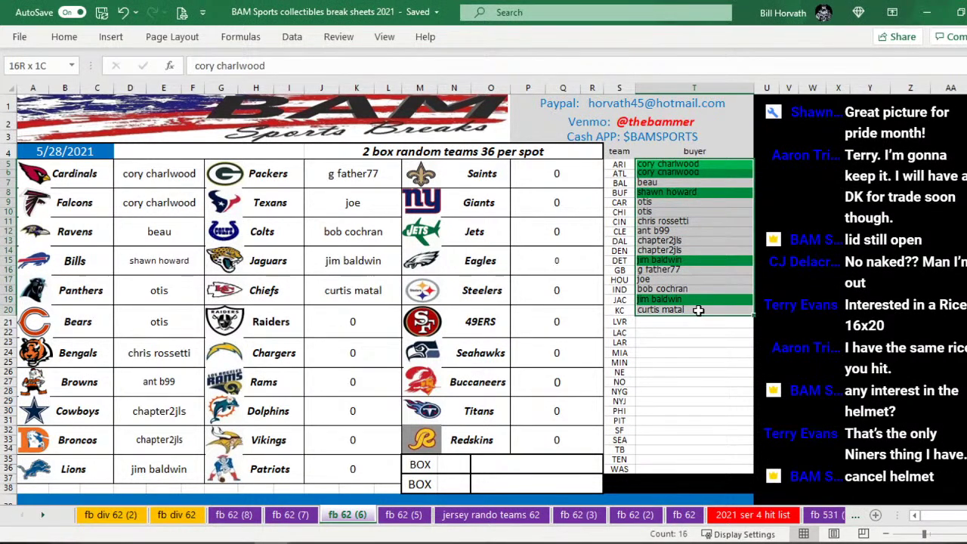
key("Delete")
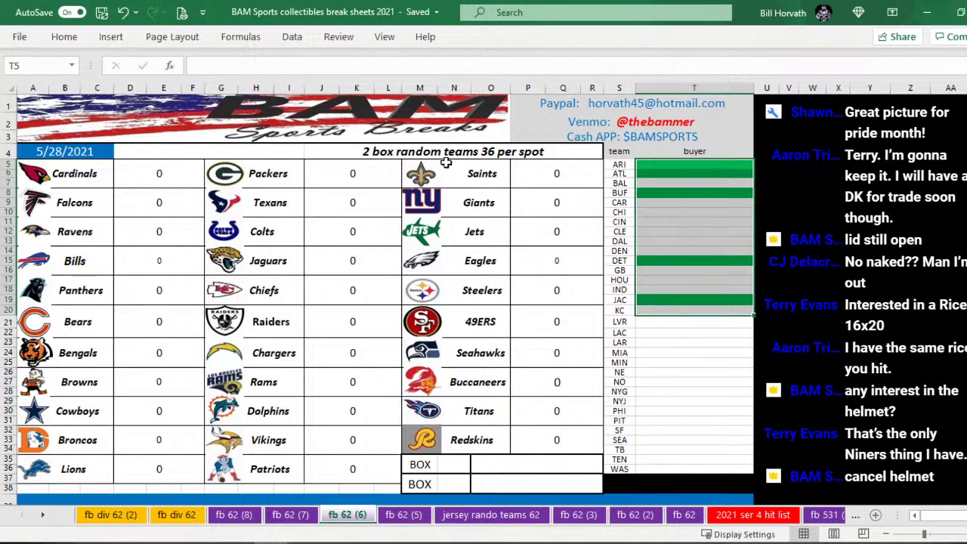
left_click(442, 152)
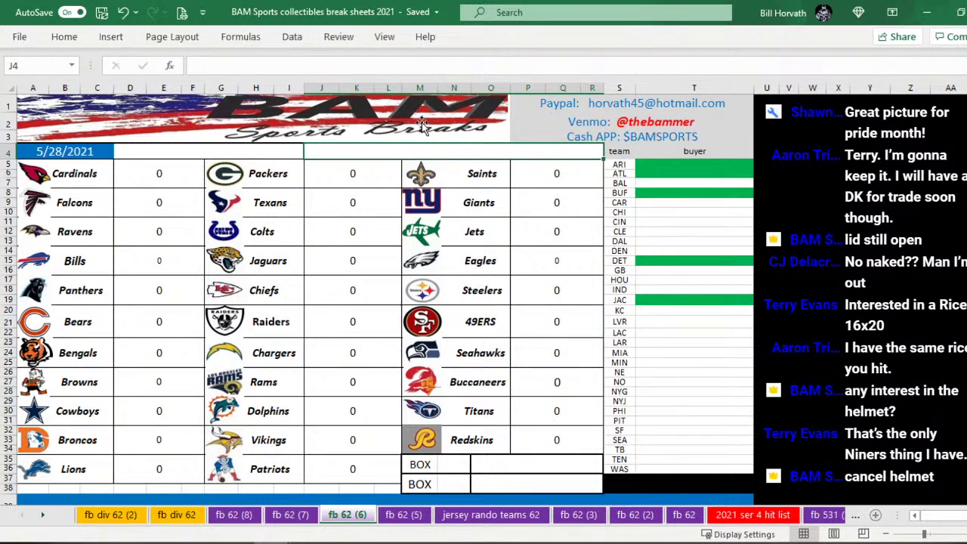
key("Delete")
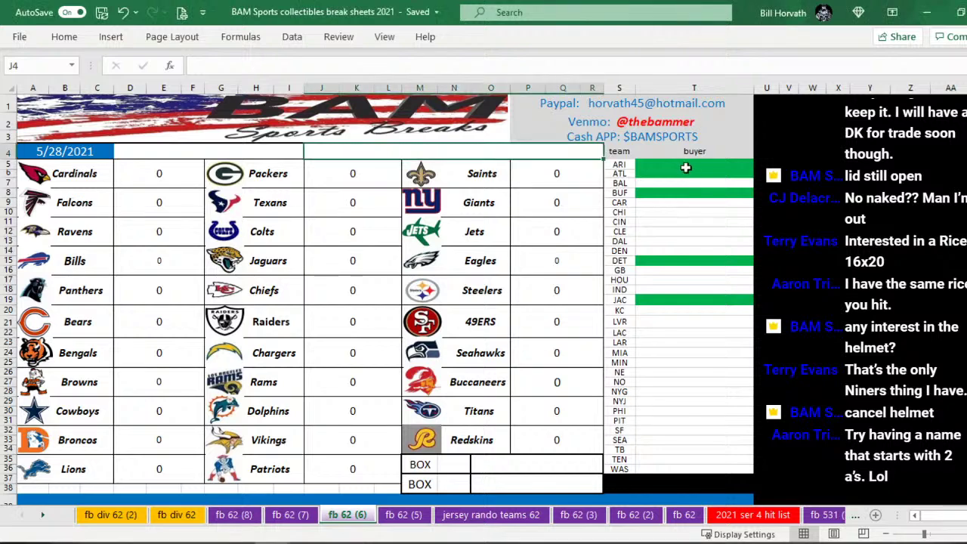
Remove the green fill from buyer cells T5:T19, then return to fb 62 (8).
left_click_drag(693, 168, 683, 300)
right_click(682, 289)
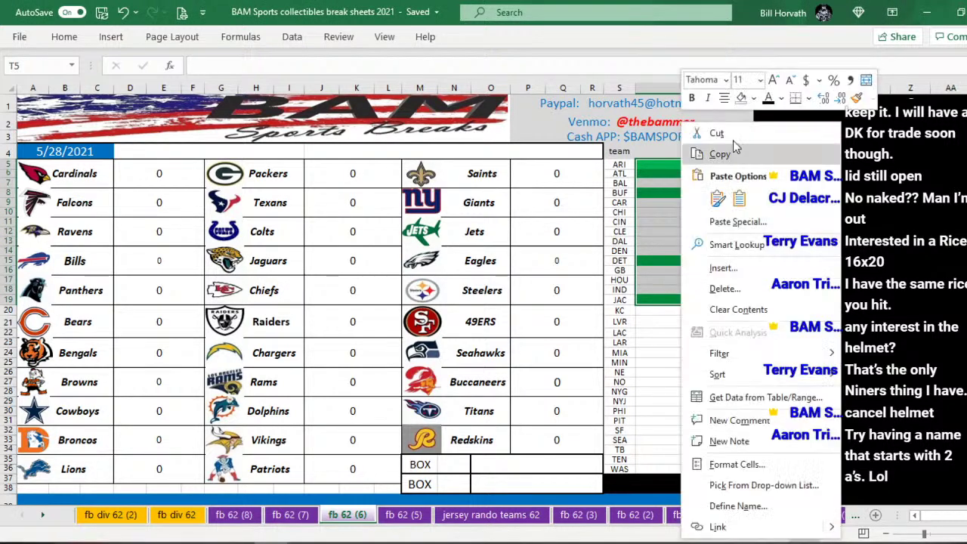
left_click(741, 98)
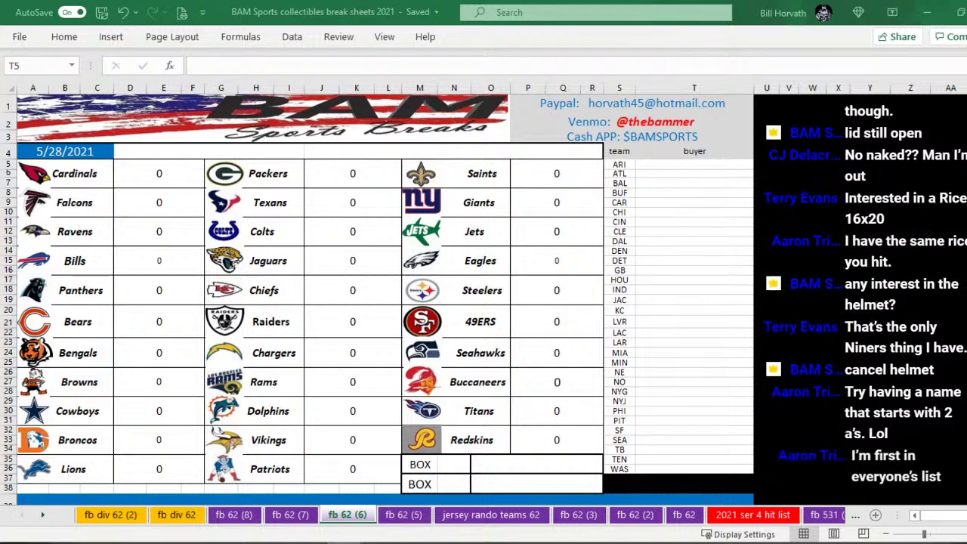
left_click(280, 512)
left_click(234, 515)
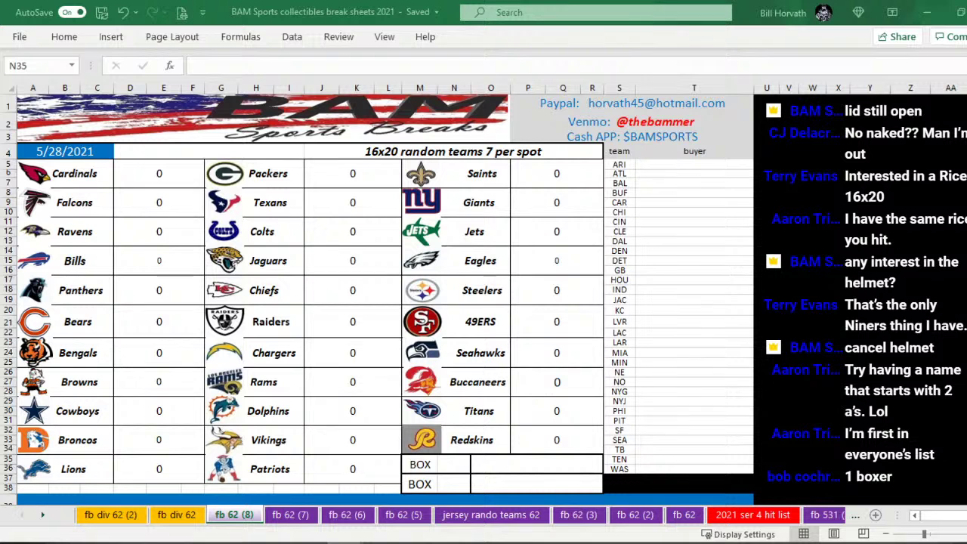
Enter buyer names in T5:T10 for ARI through CHI: one buyer for the first teams, another for the Bears.
left_click(682, 164)
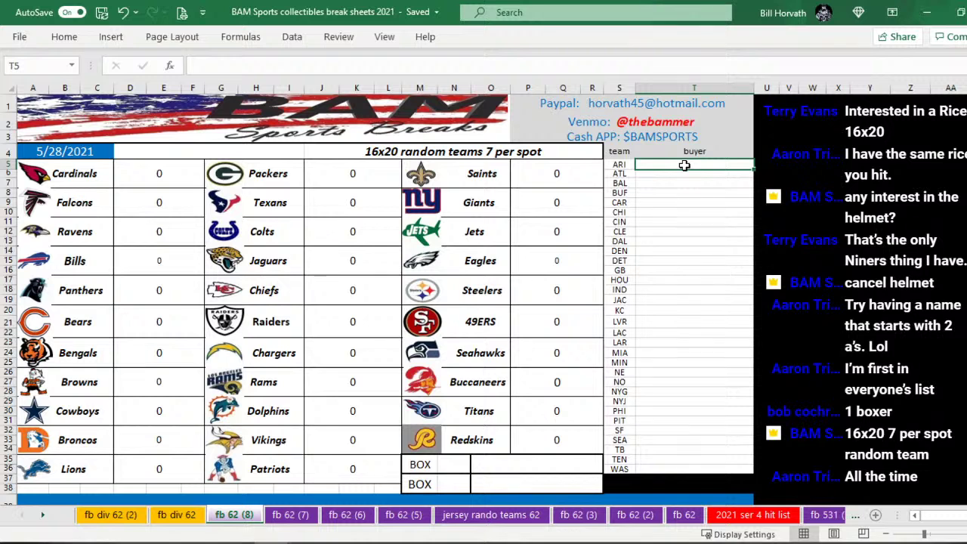
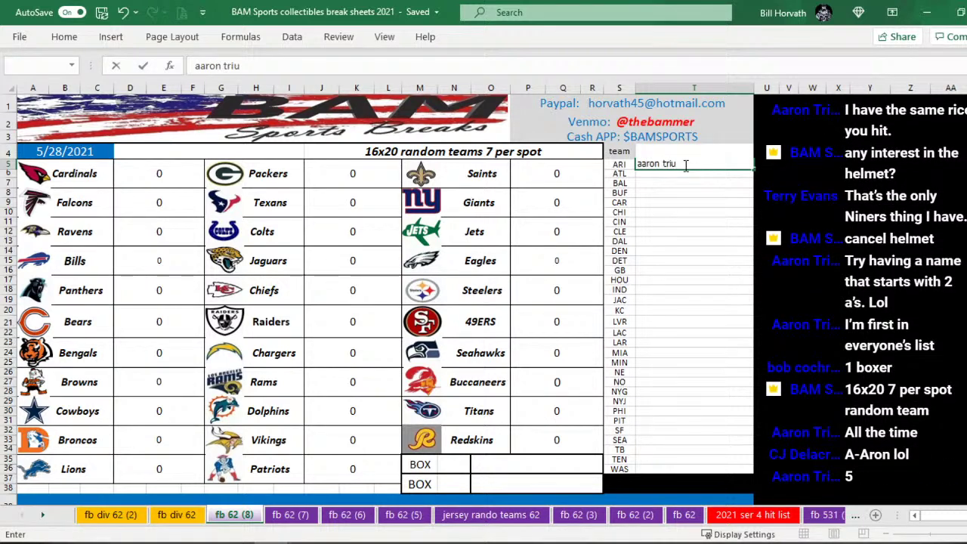
key("Return")
type("a")
key("Return")
type("a")
key("Return")
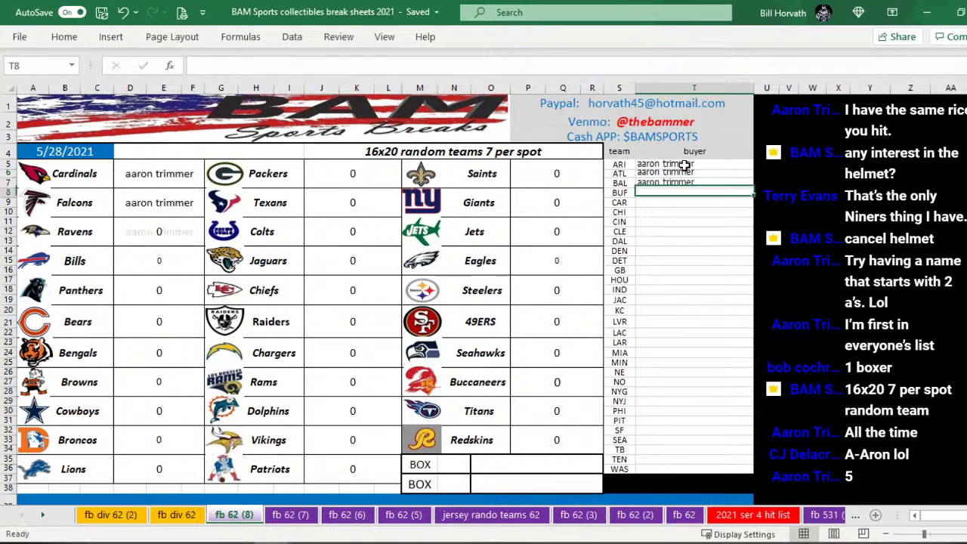
key("Return")
key("Return")
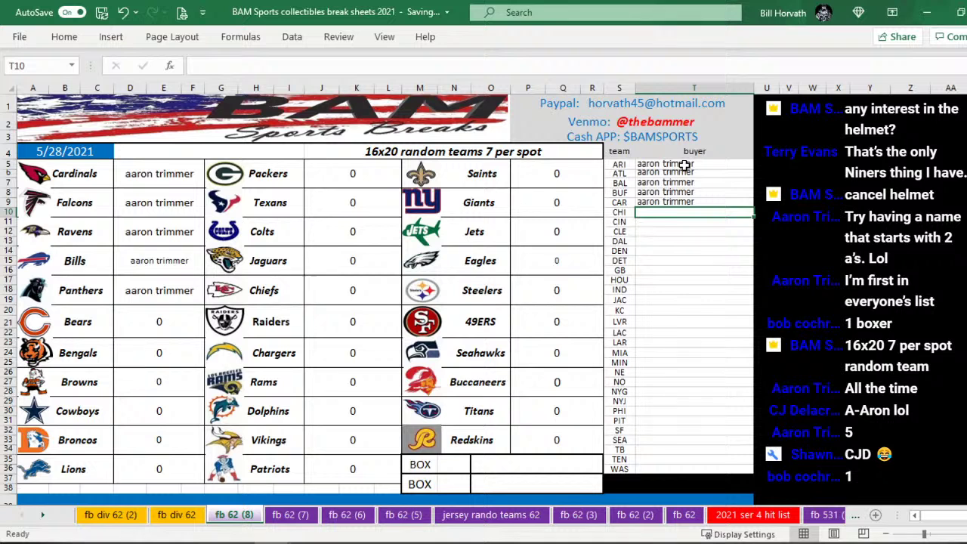
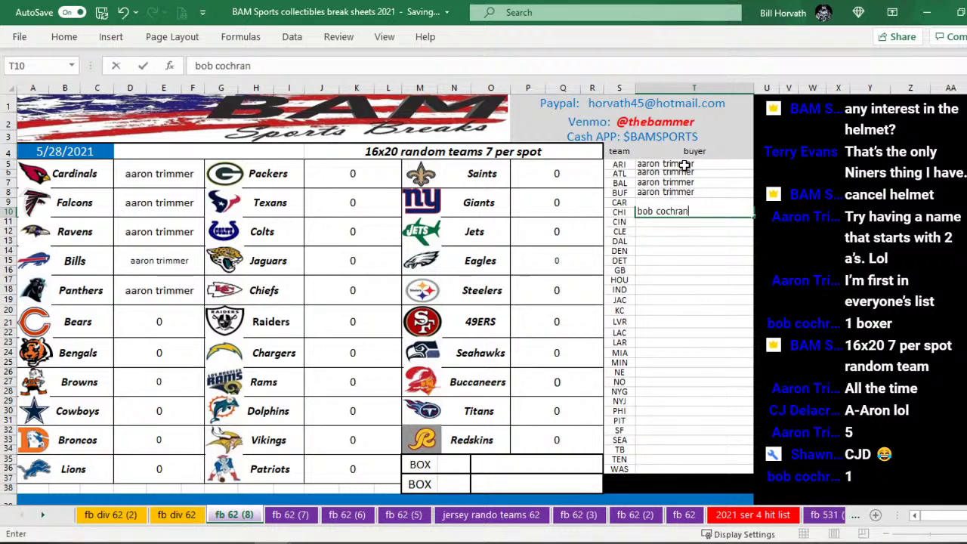
key("Return")
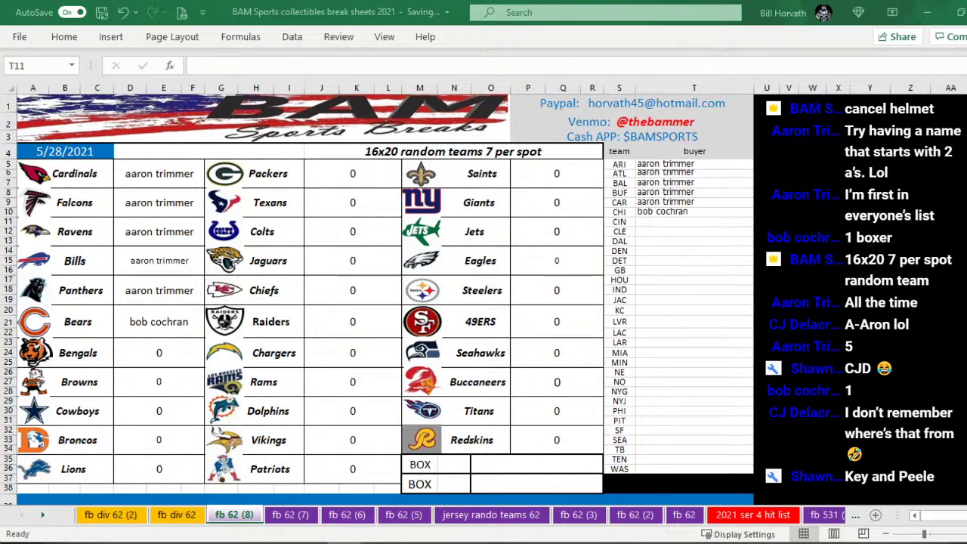
left_click_drag(674, 165, 674, 204)
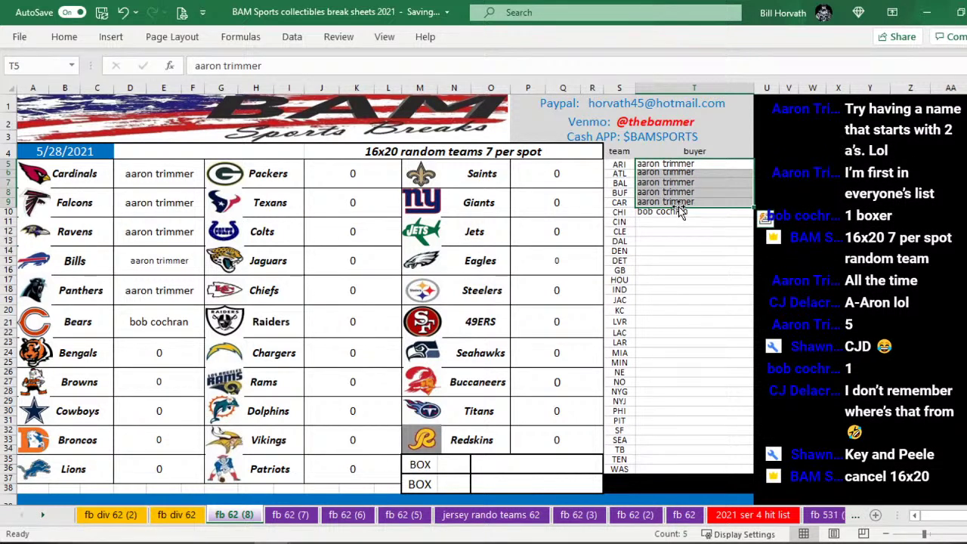
Delete the ARI–CHI buyer names in T5:T10 and the row-4 title, then go to fb div 62.
key("Delete")
left_click(673, 211)
key("Delete")
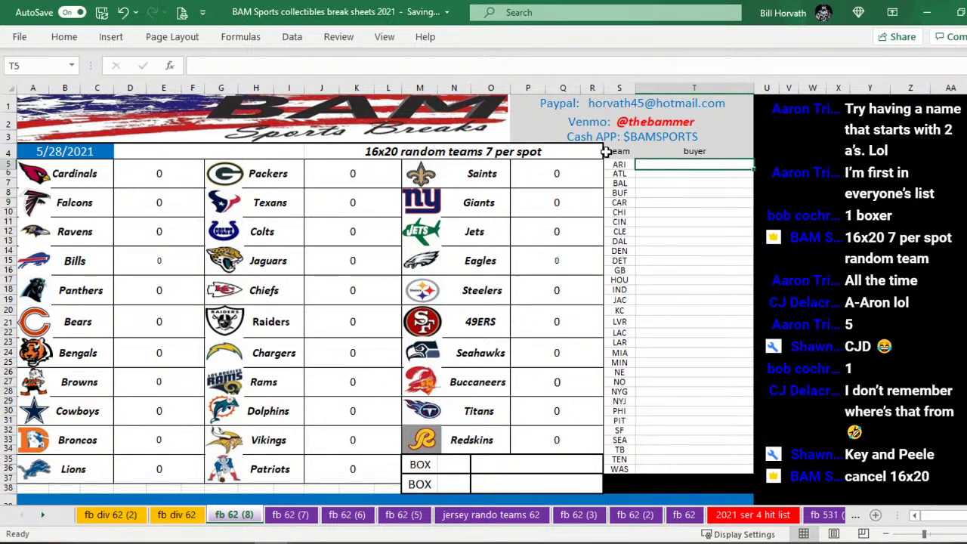
left_click(513, 149)
key("Delete")
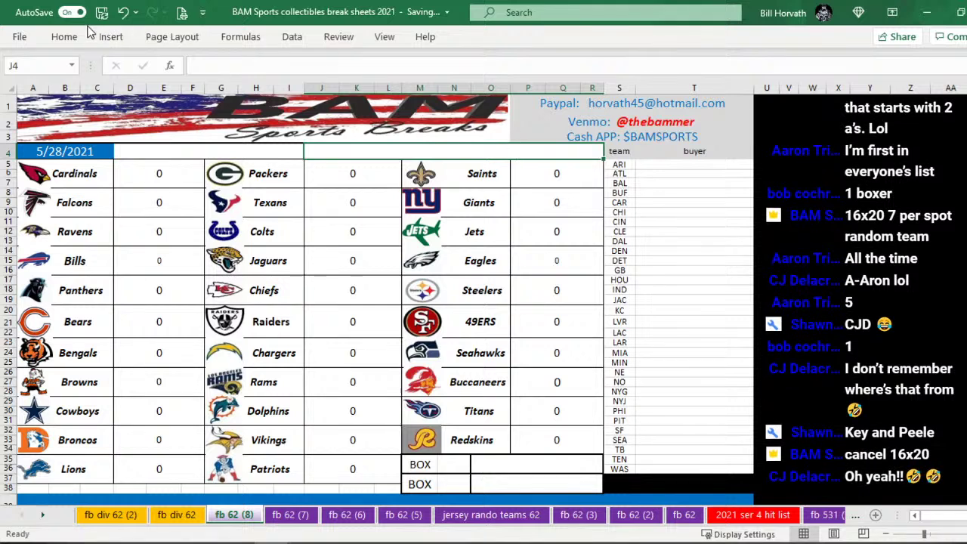
left_click(176, 514)
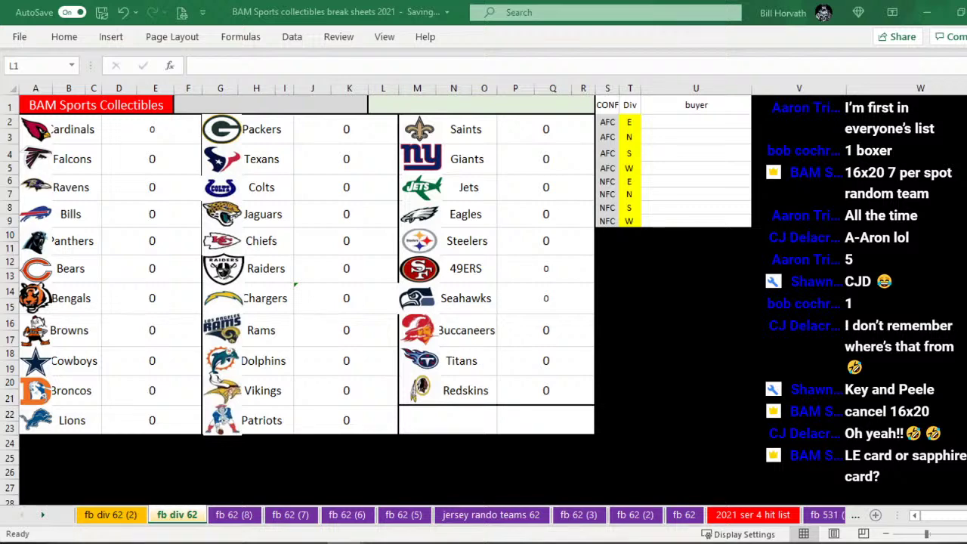
Enter 'sapphire card 80 per div random' as the title in merged cell L1.
left_click(523, 106)
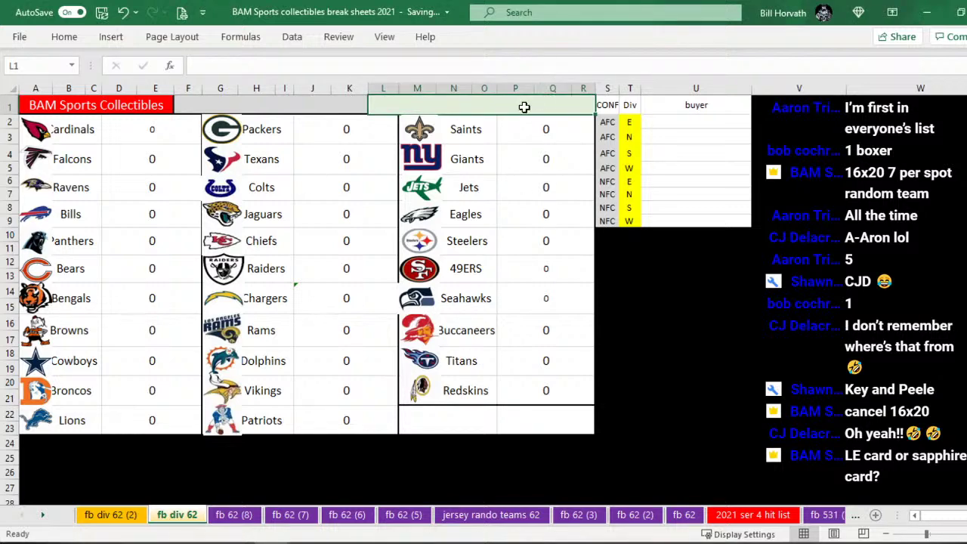
type("sapphire")
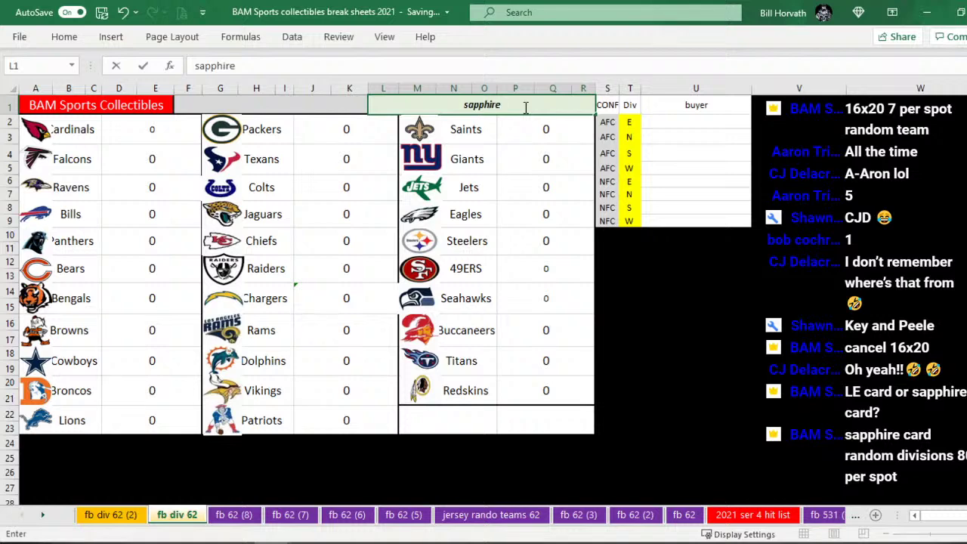
type(" card 8")
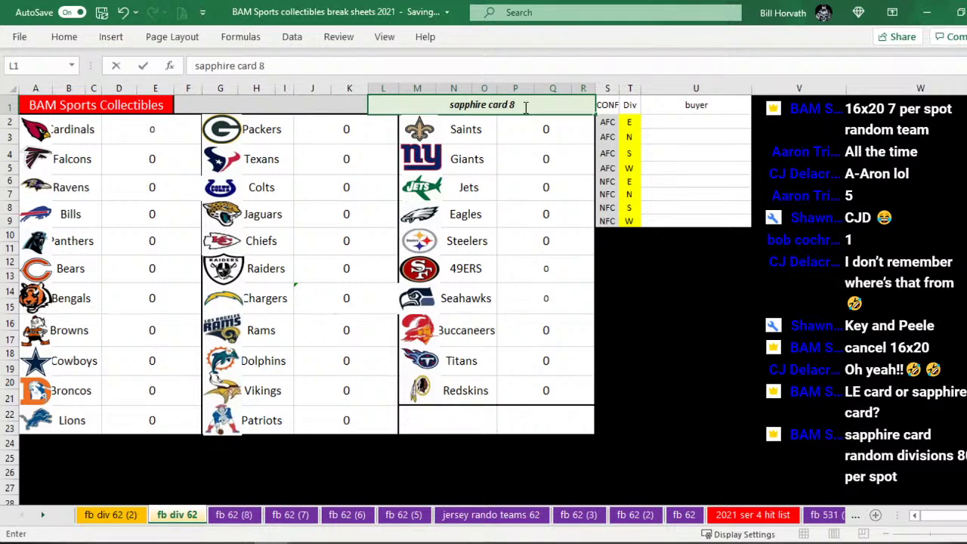
type("0 per di")
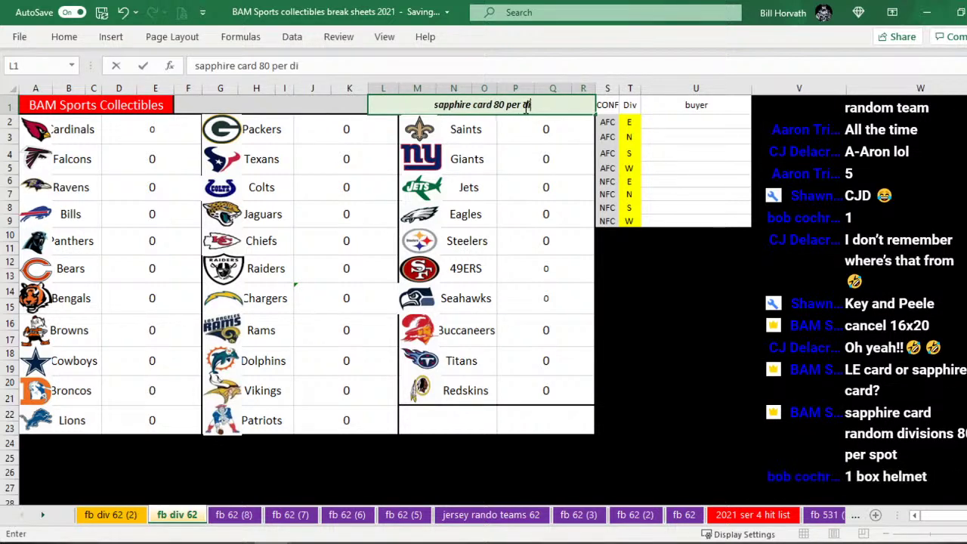
type("v random")
key("Return")
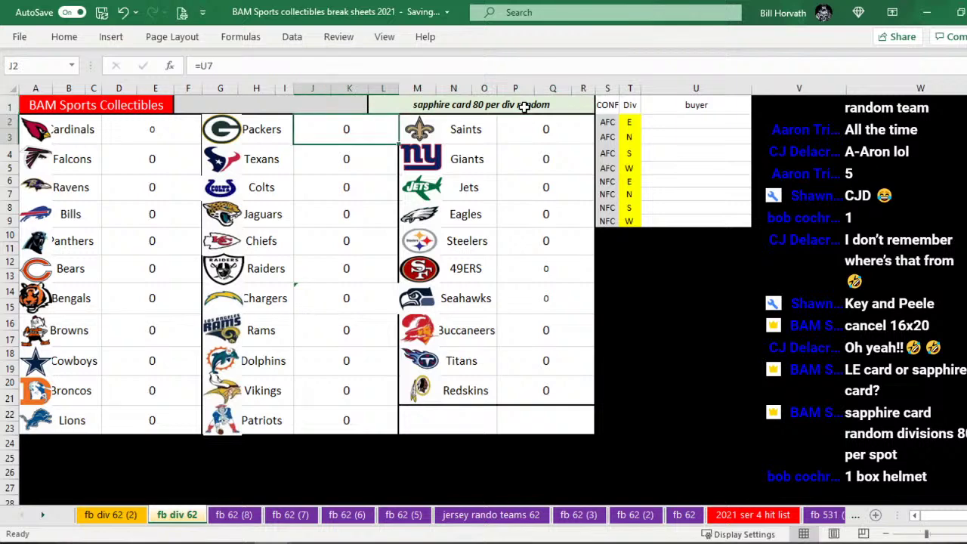
left_click(665, 122)
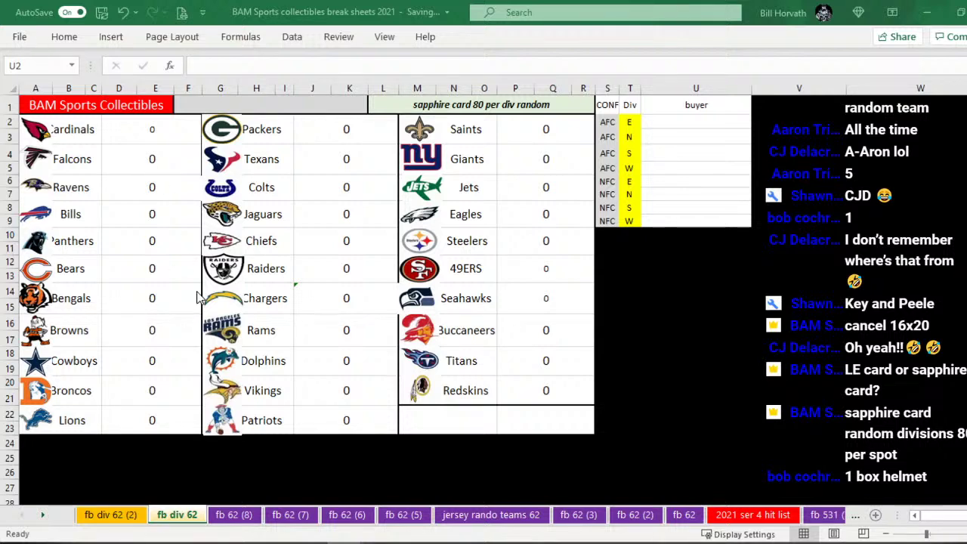
Move the fb 62 (8) tab to the left of fb div 62.
left_click(232, 515)
left_click_drag(232, 515, 156, 519)
left_click(232, 515)
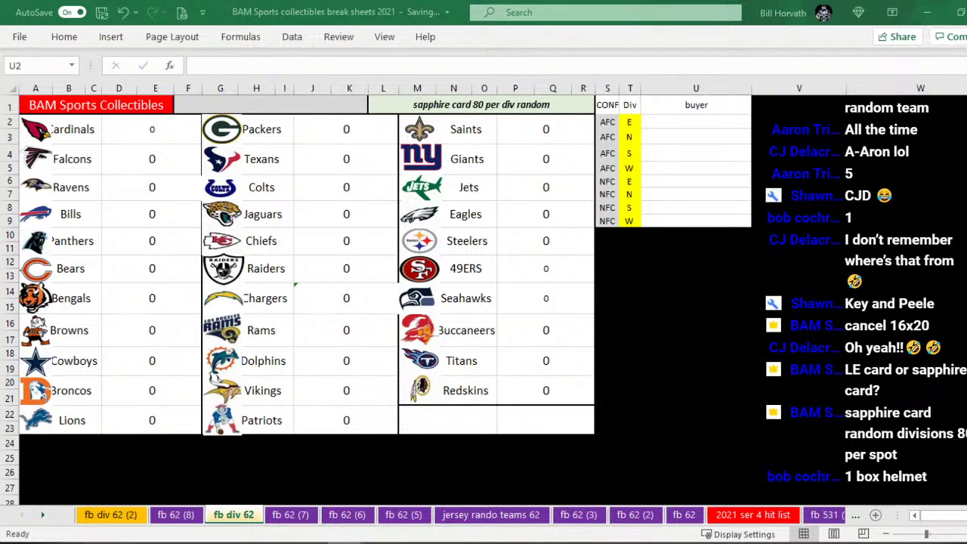
Drag the fb 62 (6) sheet tab in front of fb 62 (7).
left_click(491, 106)
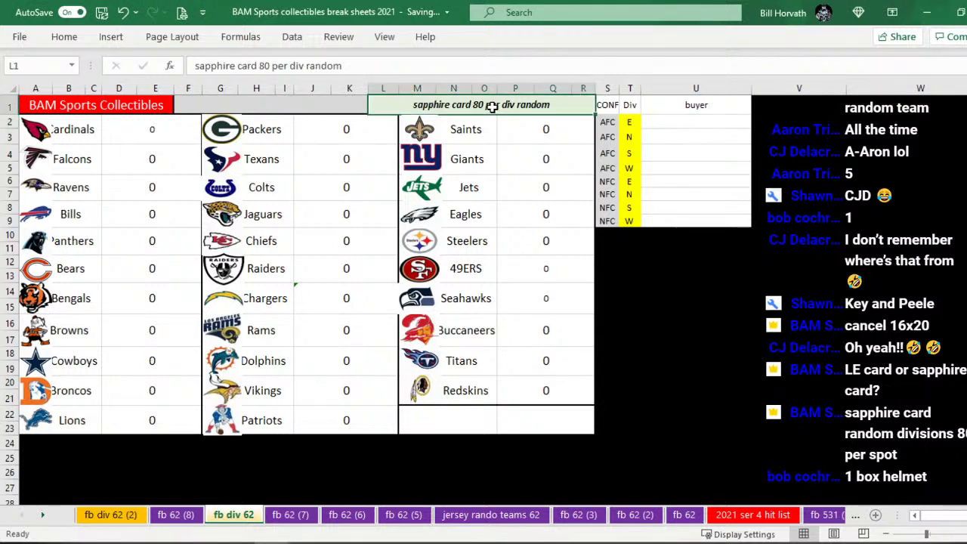
left_click(304, 514)
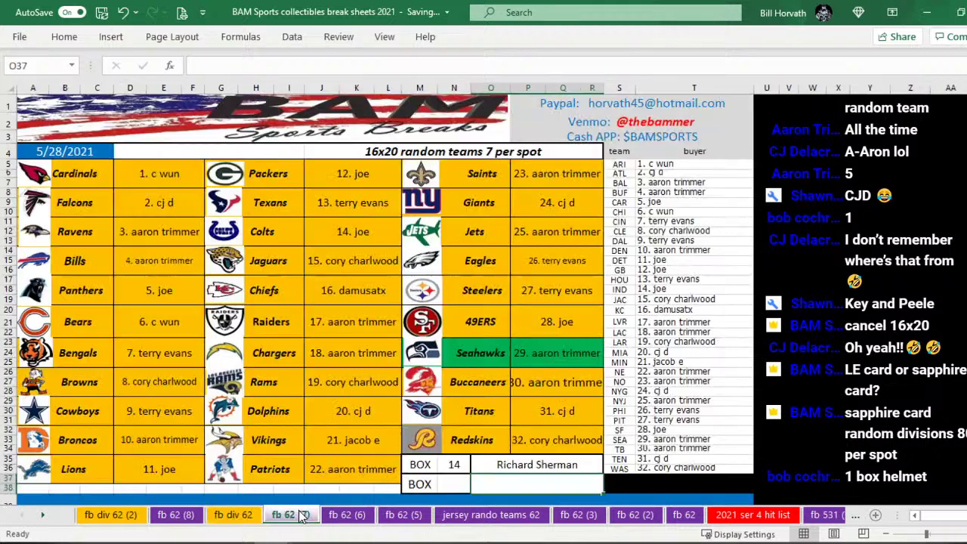
left_click(343, 516)
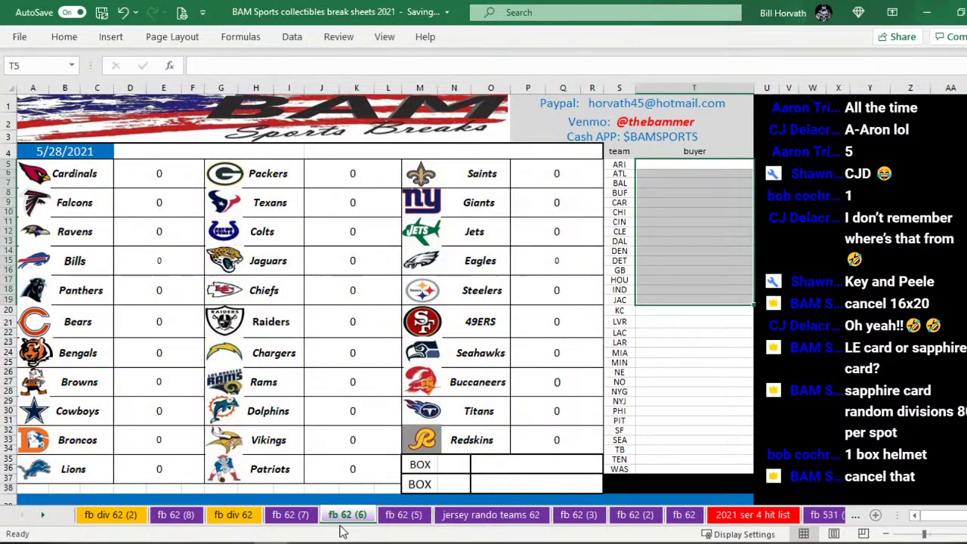
left_click_drag(341, 516, 276, 518)
Type 'p1g3 fs lid 72 per team picked' into title cell J4.
left_click(433, 150)
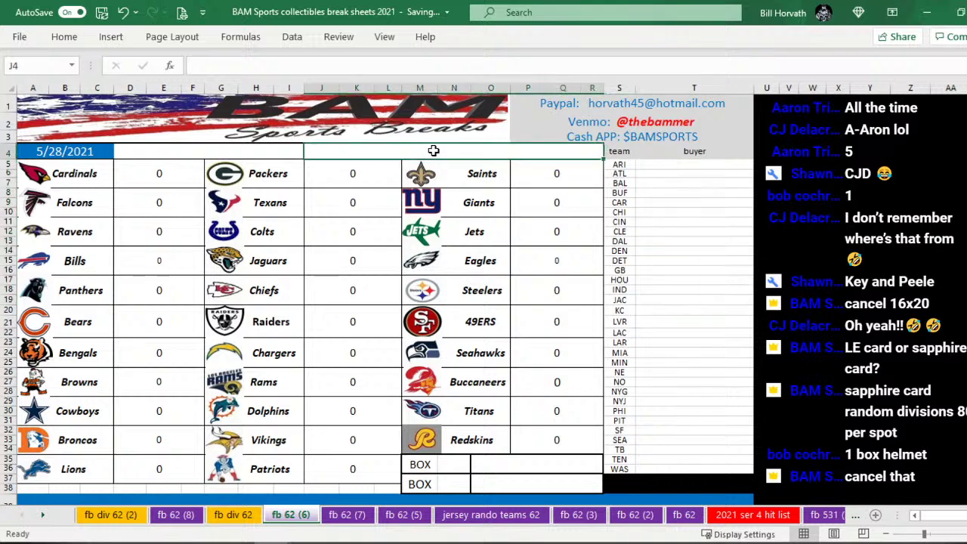
type("p1g3")
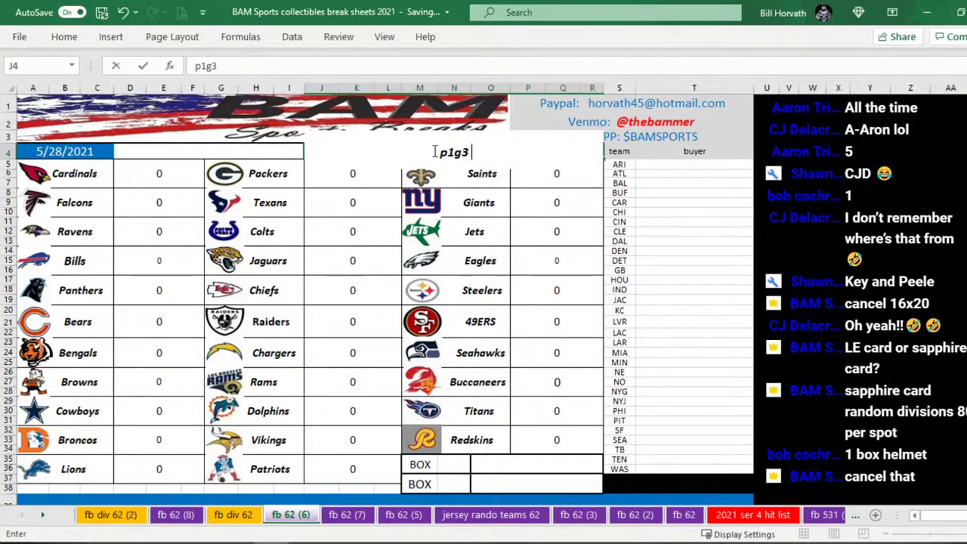
type(" fs lid")
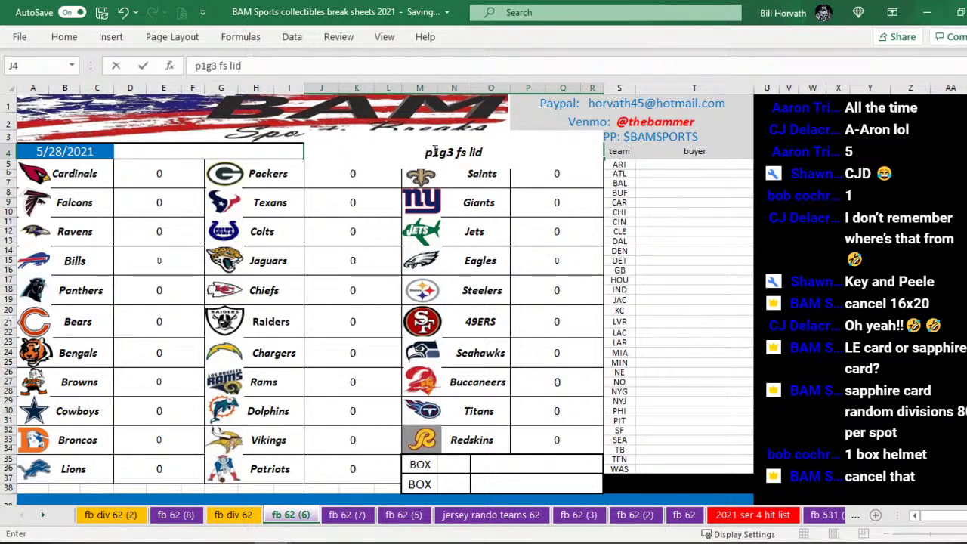
type("  72 per team")
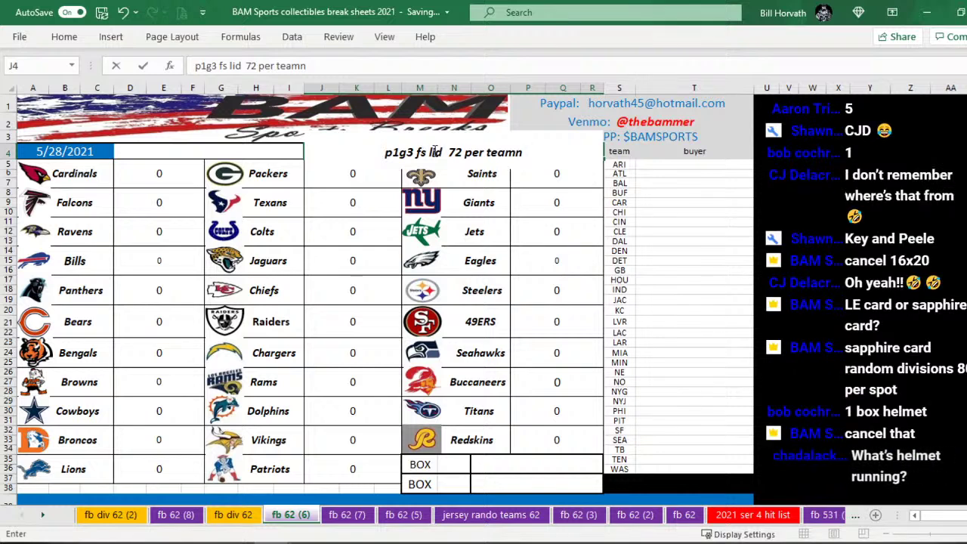
type(" picked")
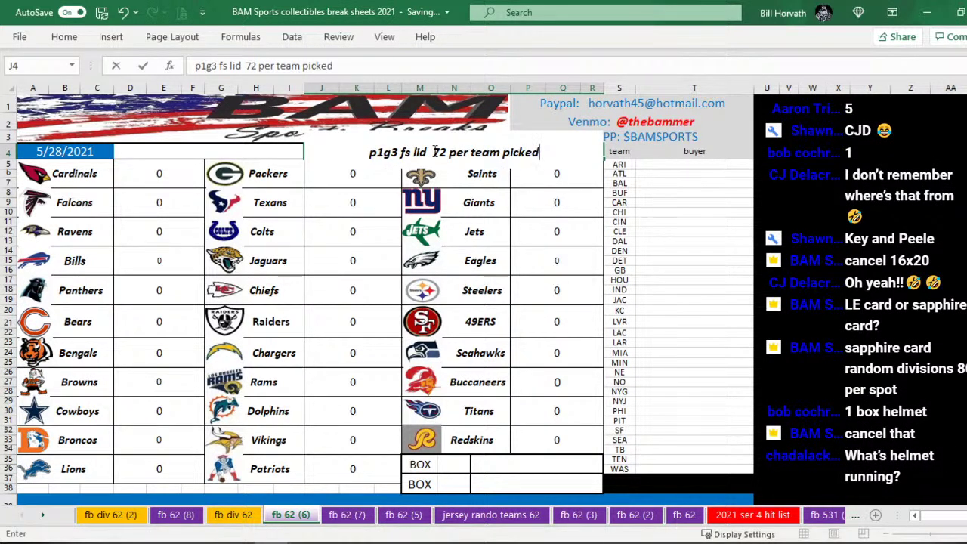
key("Return")
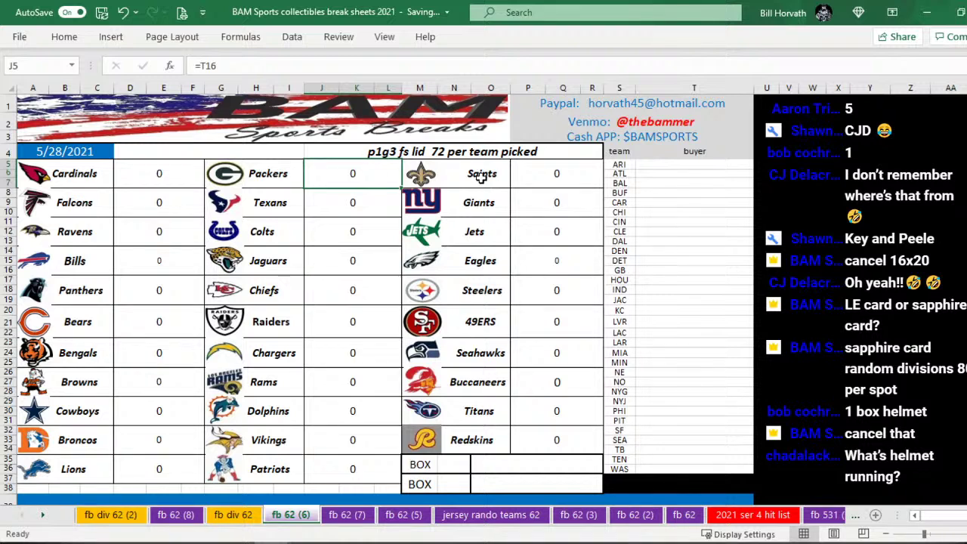
Copy the 'p1g3 fs lid 72 per team picked' title from cell J4.
left_click(456, 151)
right_click(456, 151)
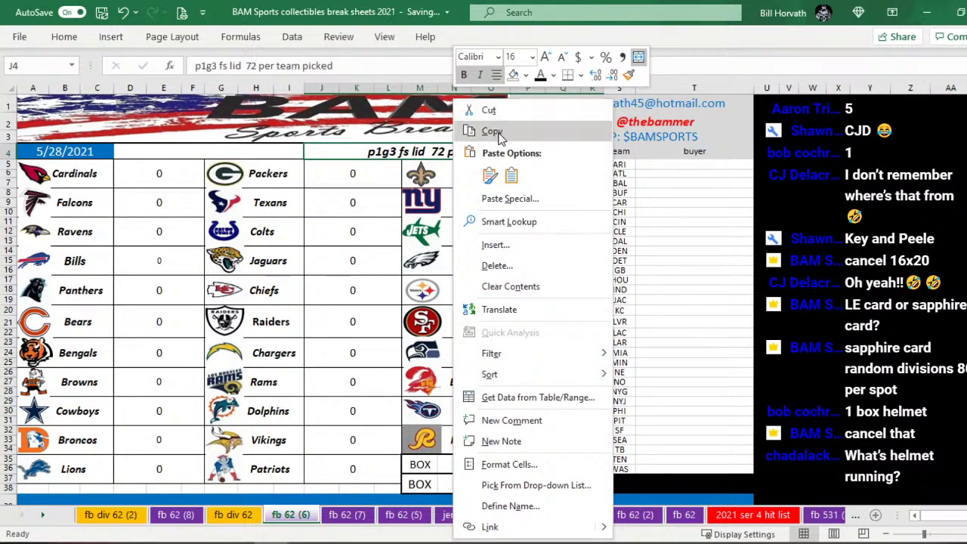
left_click(507, 128)
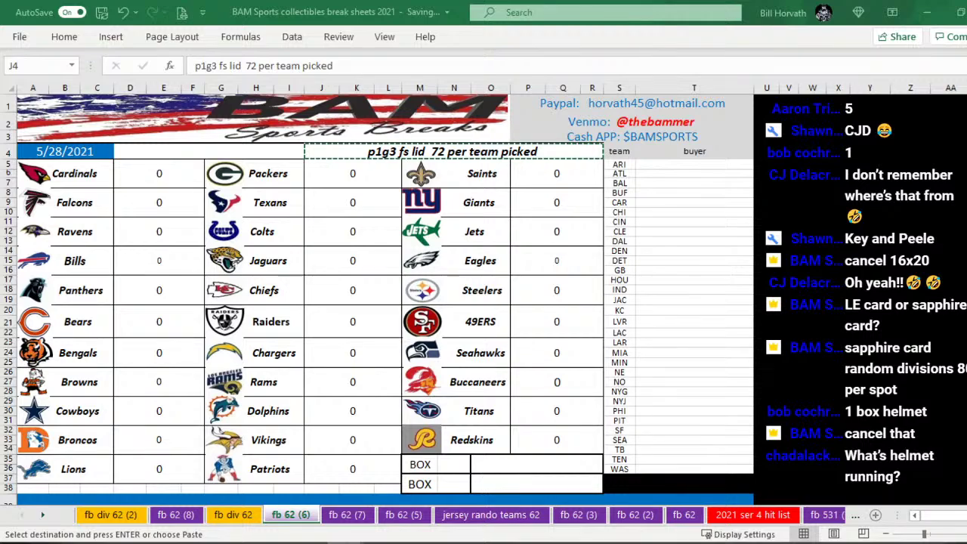
Arrange the live chat window on the right and Excel on the left half.
key("alt+Tab")
left_click_drag(243, 6, 707, 63)
left_click_drag(759, 25, 234, 24)
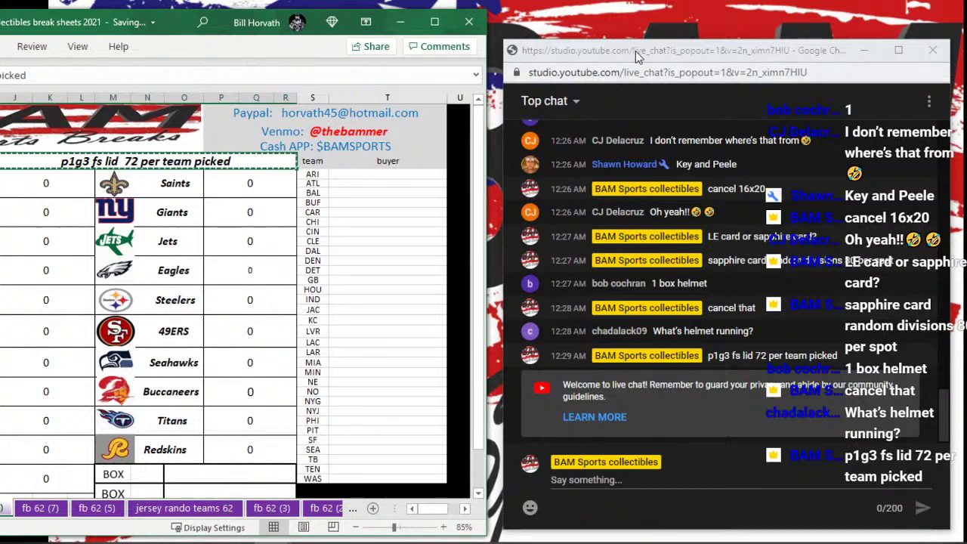
Enter the chat buyers' names for TB and KC in column T, then maximize the workbook.
left_click_drag(635, 51, 635, 23)
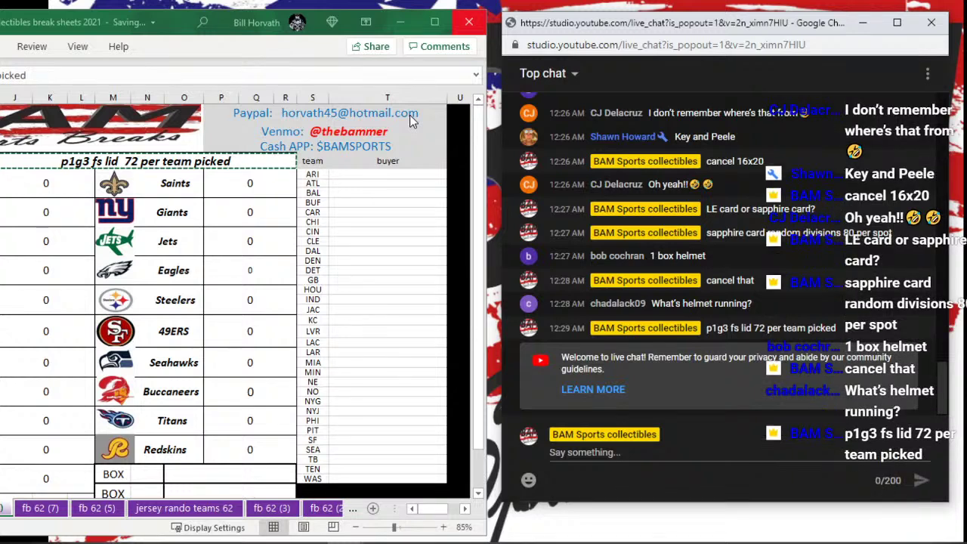
left_click(620, 465)
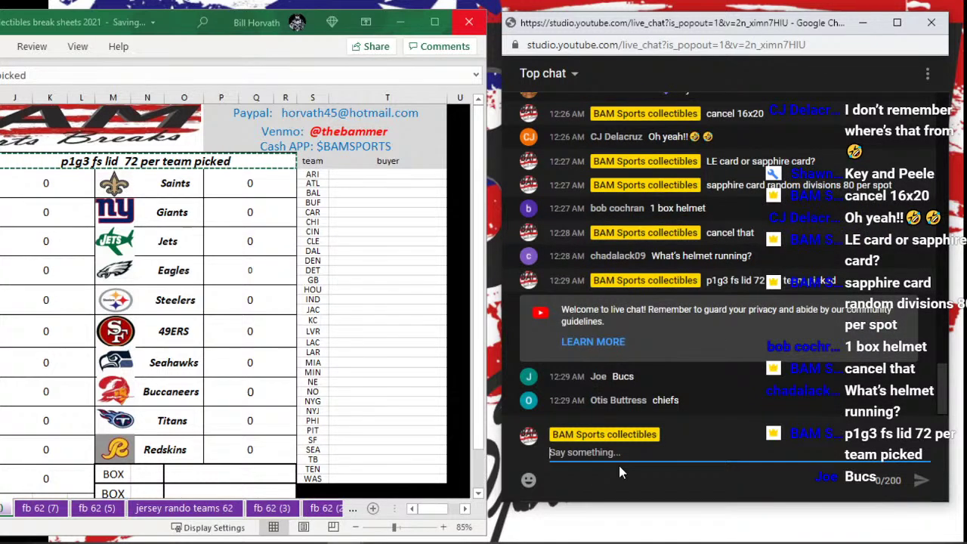
left_click(426, 453)
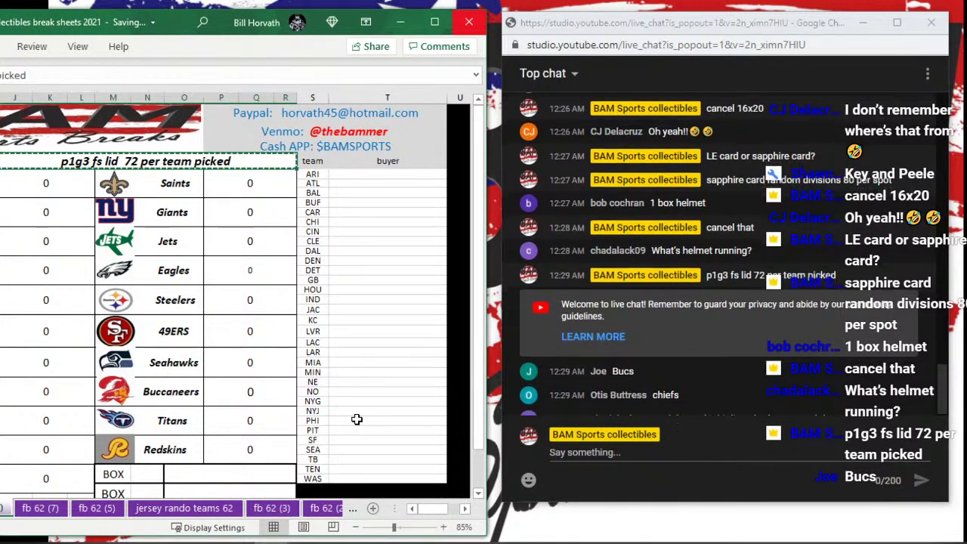
left_click(361, 459)
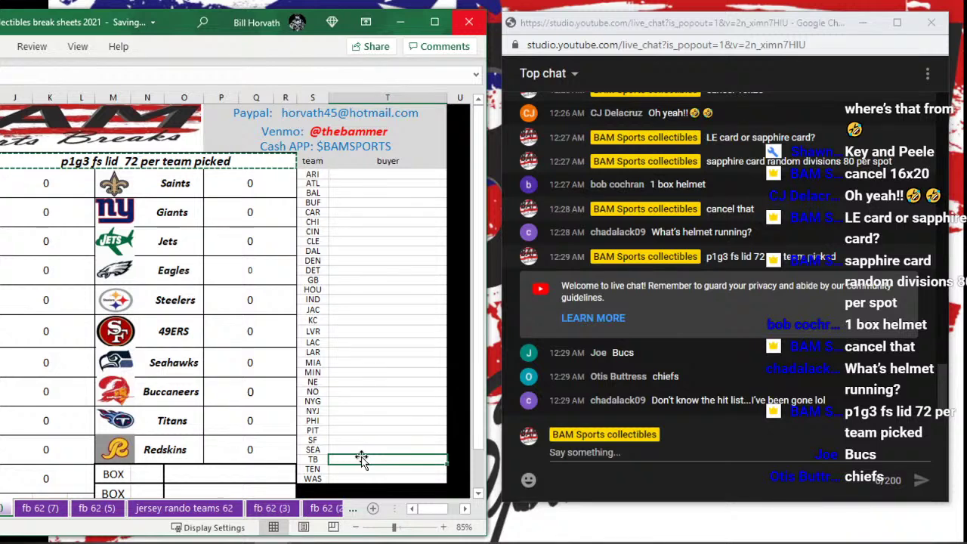
type("joe")
key("Up")
key("Up")
key("Up")
key("Up")
key("Up")
key("Up")
key("Up")
key("Up")
key("Up")
key("Up")
key("Up")
key("Up")
key("Up")
key("Up")
key("Up")
key("Up")
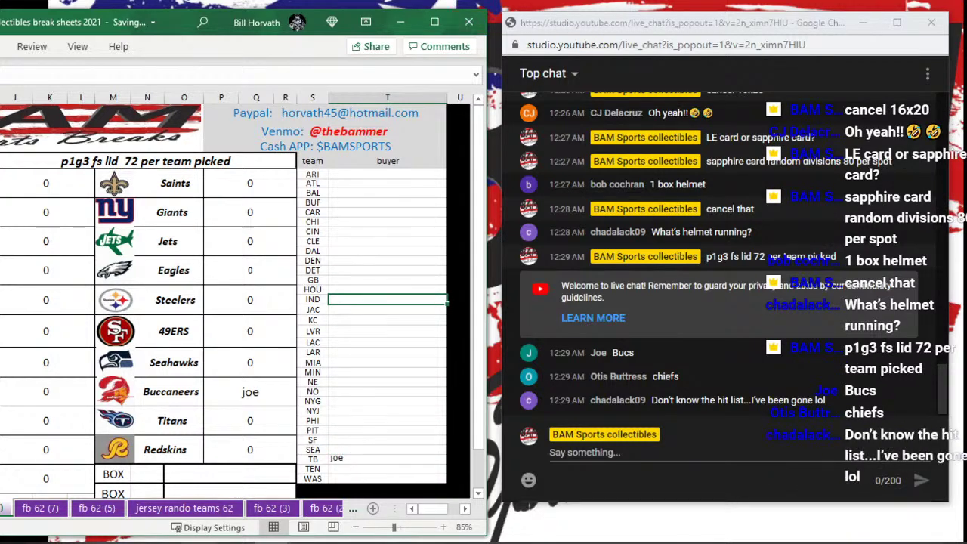
left_click(343, 319)
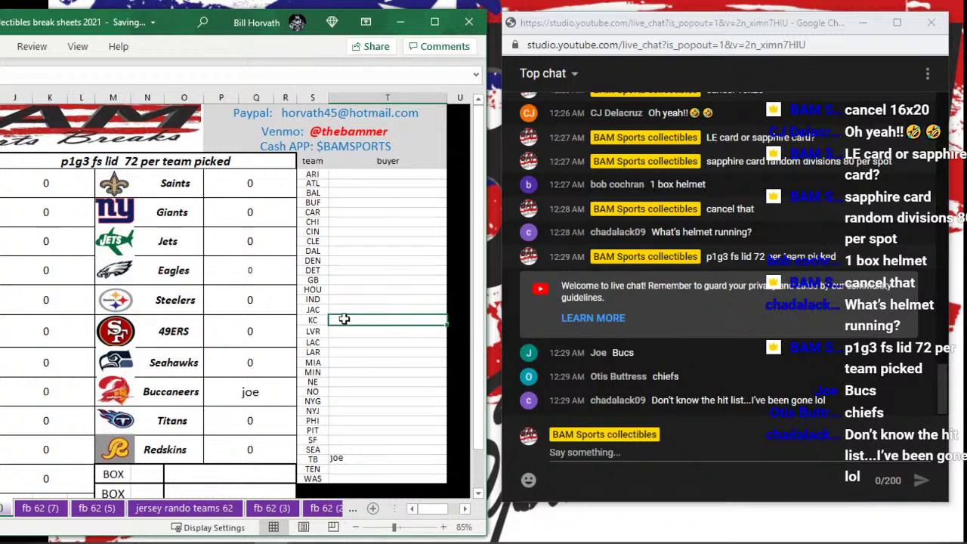
type("otis")
key("Return")
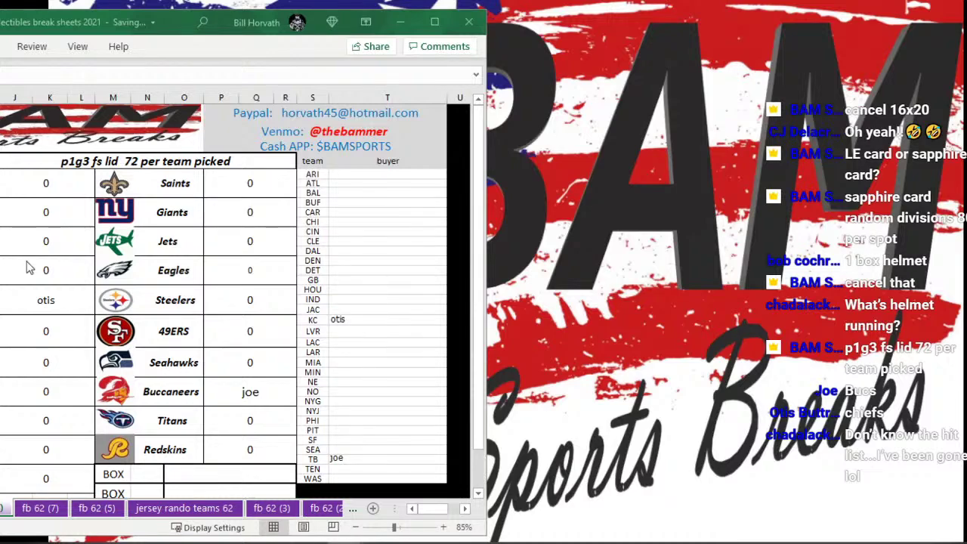
left_click(434, 21)
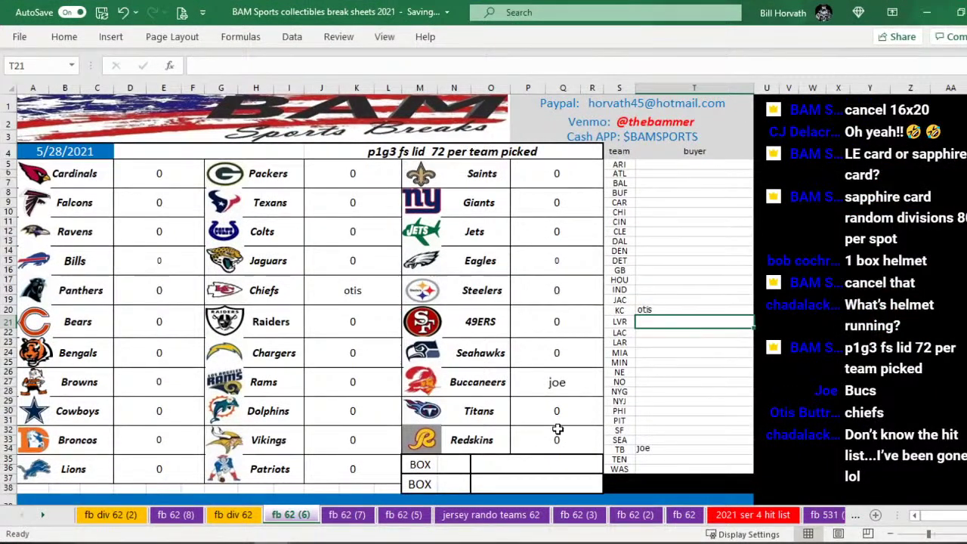
left_click(752, 514)
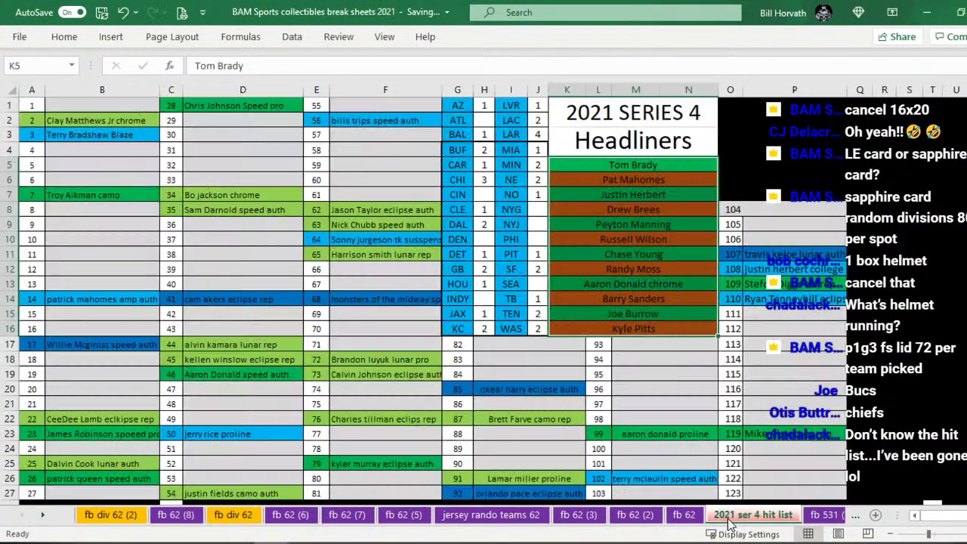
left_click(647, 172)
left_click(647, 180)
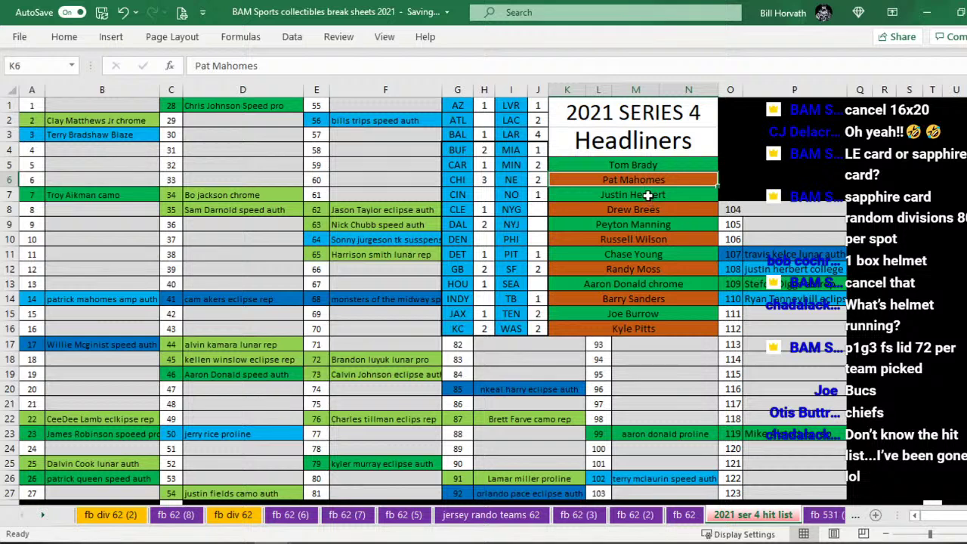
left_click(647, 195)
left_click(648, 209)
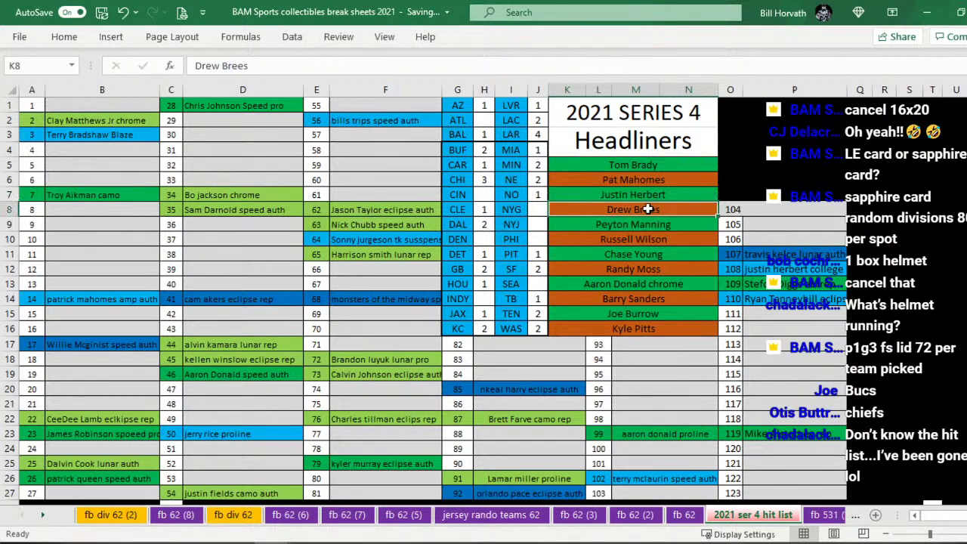
left_click(647, 222)
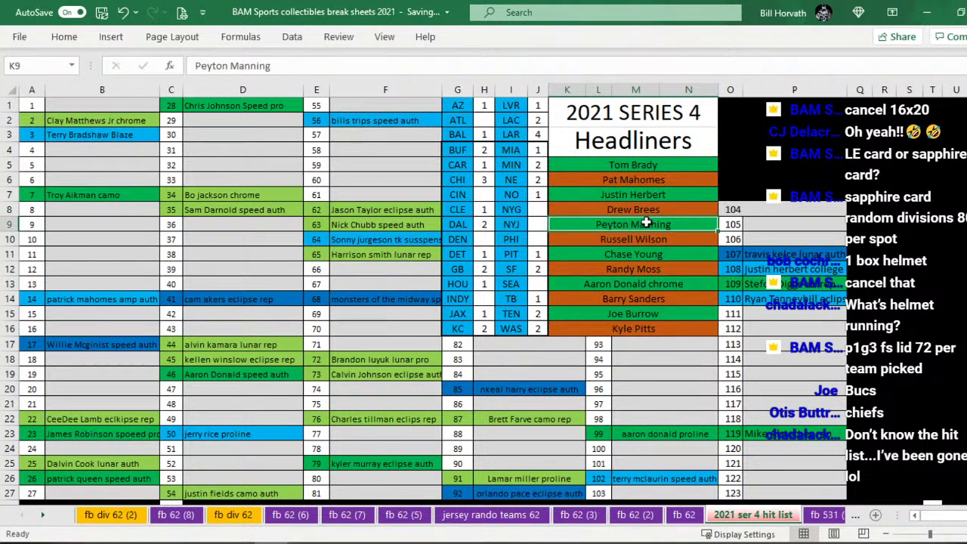
left_click(656, 242)
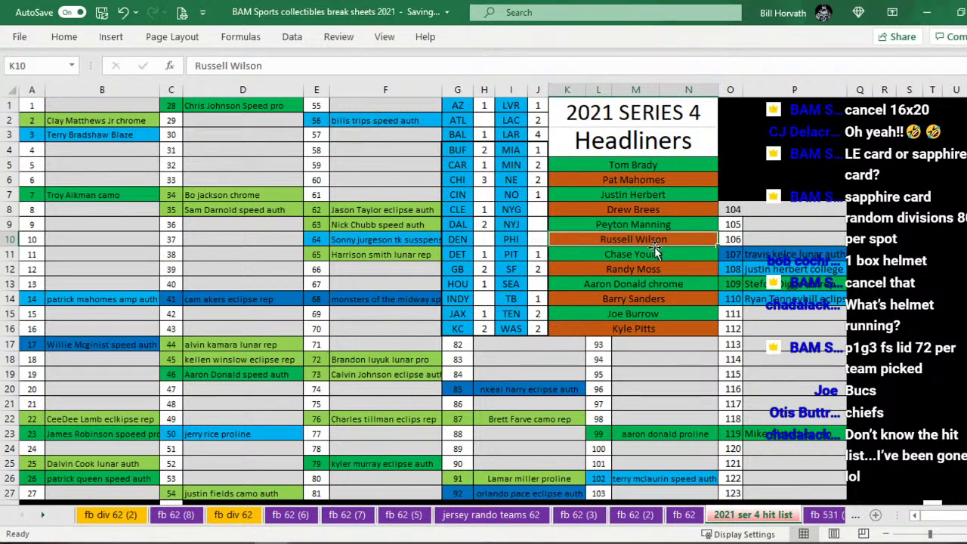
left_click(654, 255)
left_click(653, 271)
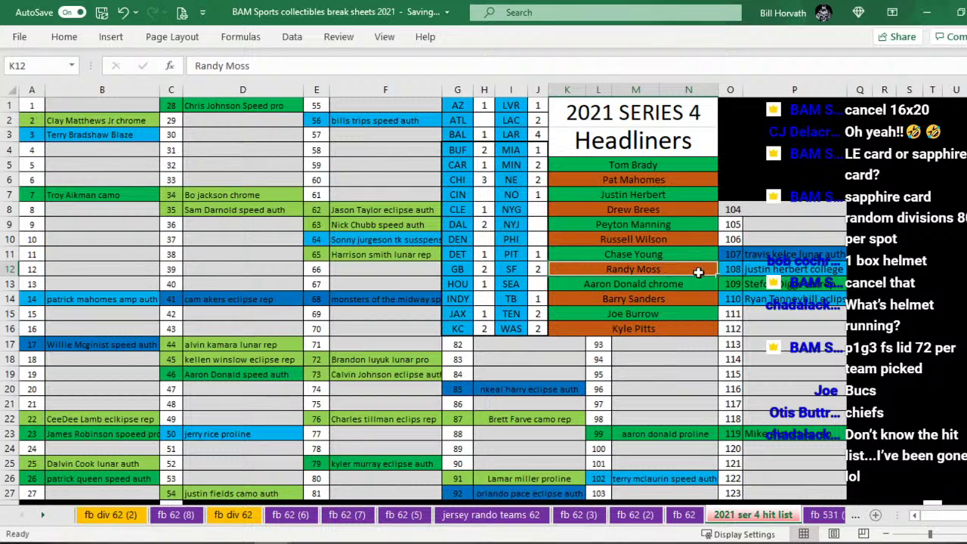
left_click(679, 283)
left_click(648, 312)
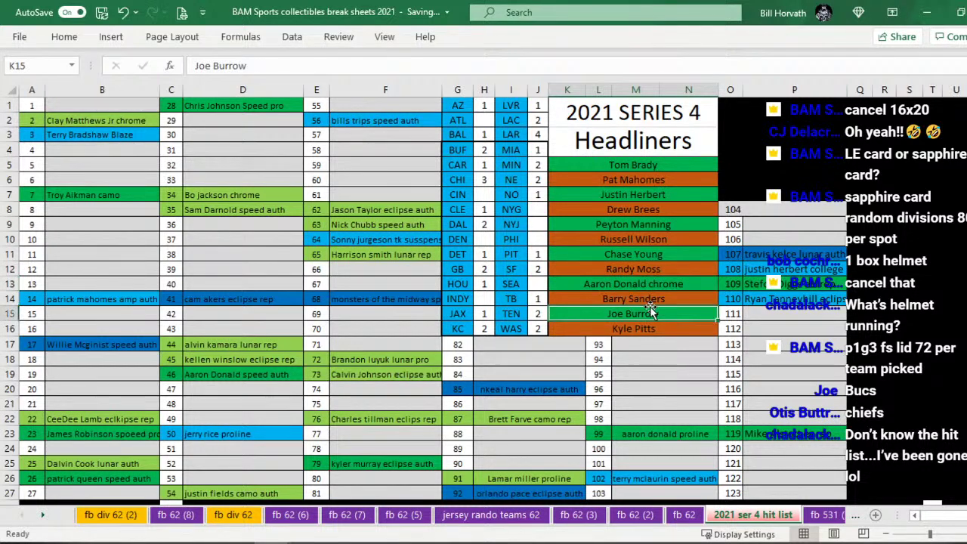
left_click(642, 330)
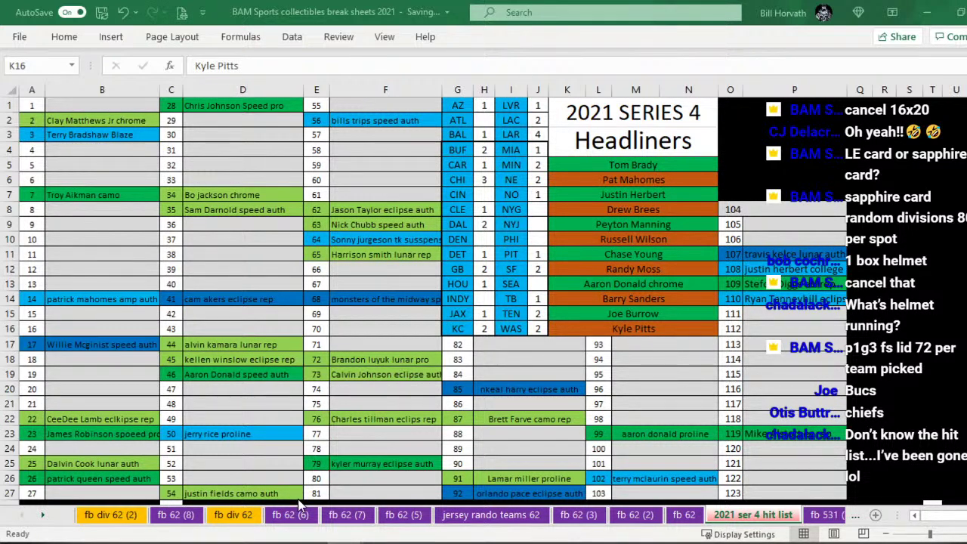
left_click(291, 516)
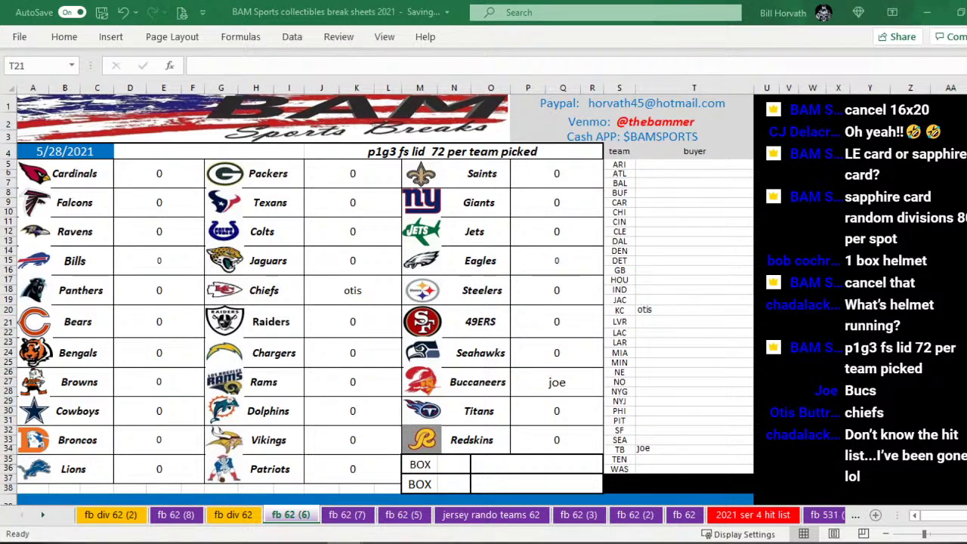
Clear the TB and KC buyer entries in T14:T34 on fb 62 (6), then open fb div 62.
left_click(234, 516)
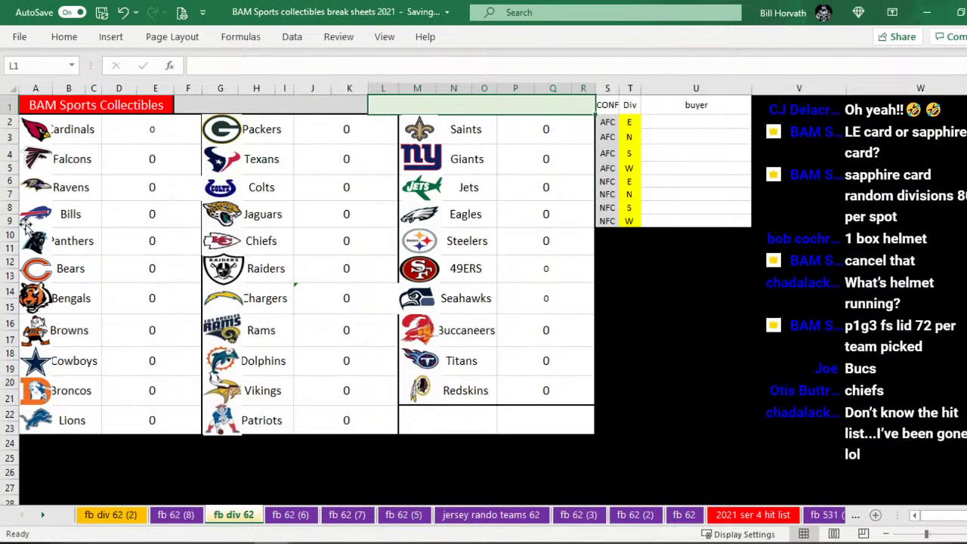
left_click(290, 514)
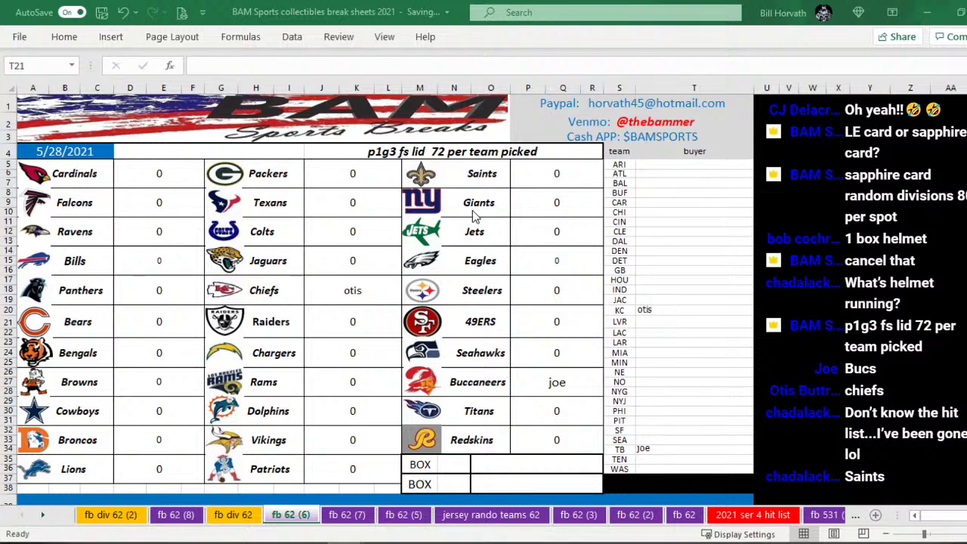
left_click_drag(658, 252, 684, 449)
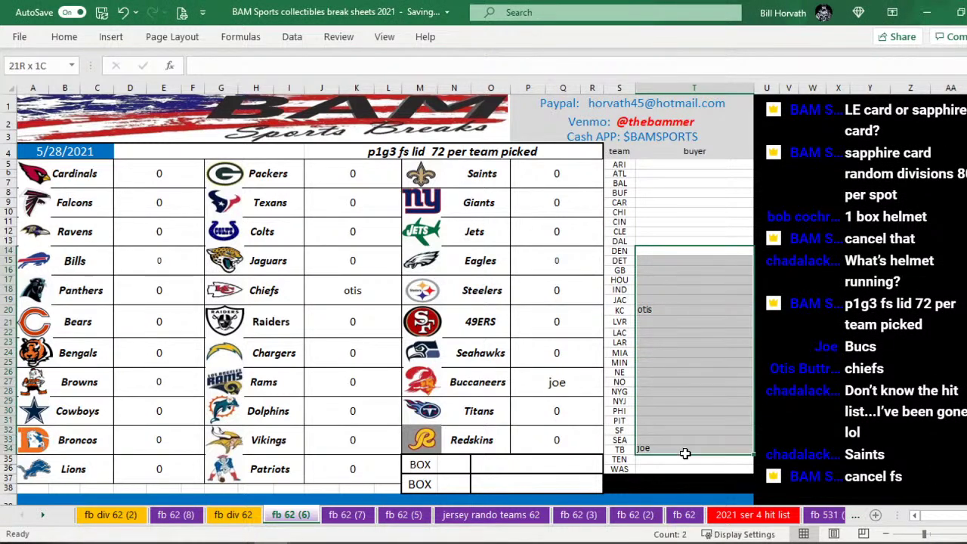
left_click(248, 515)
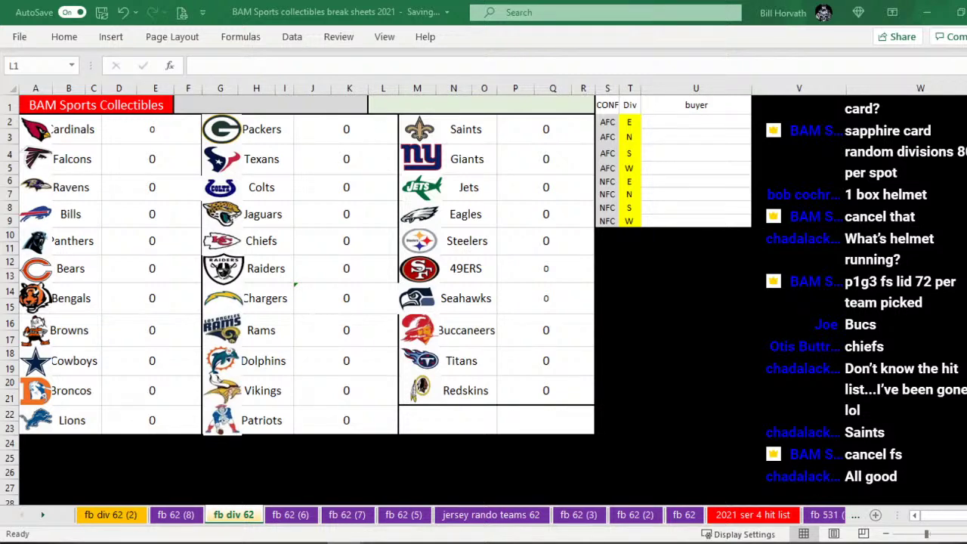
key("alt+Tab")
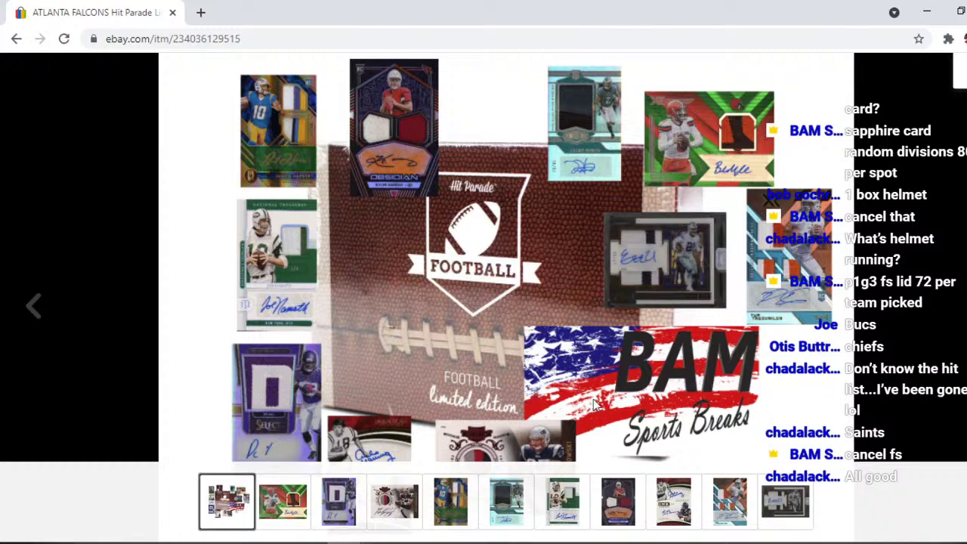
Browse the Hit Parade listing's card photos past the Baker Mayfield card, then return to Excel.
mouse_move(579, 458)
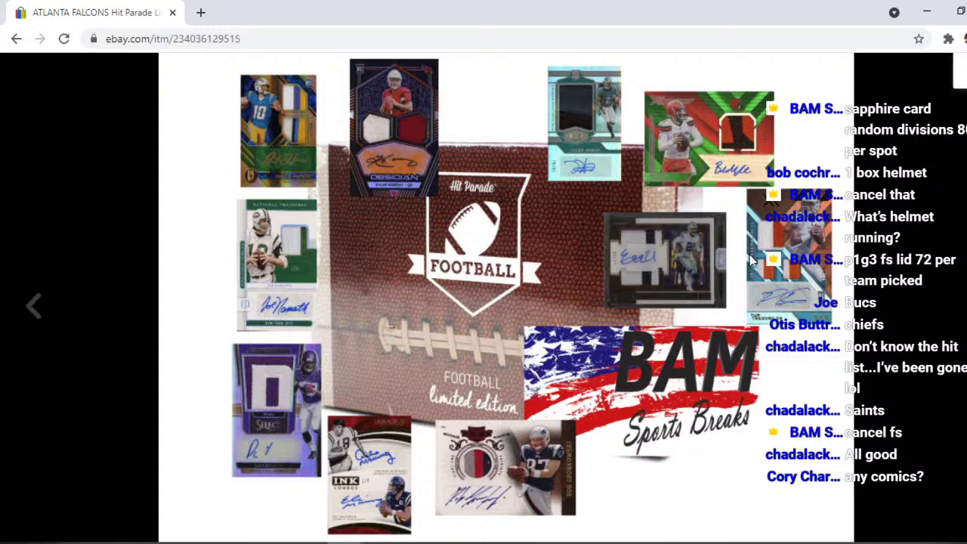
left_click(33, 306)
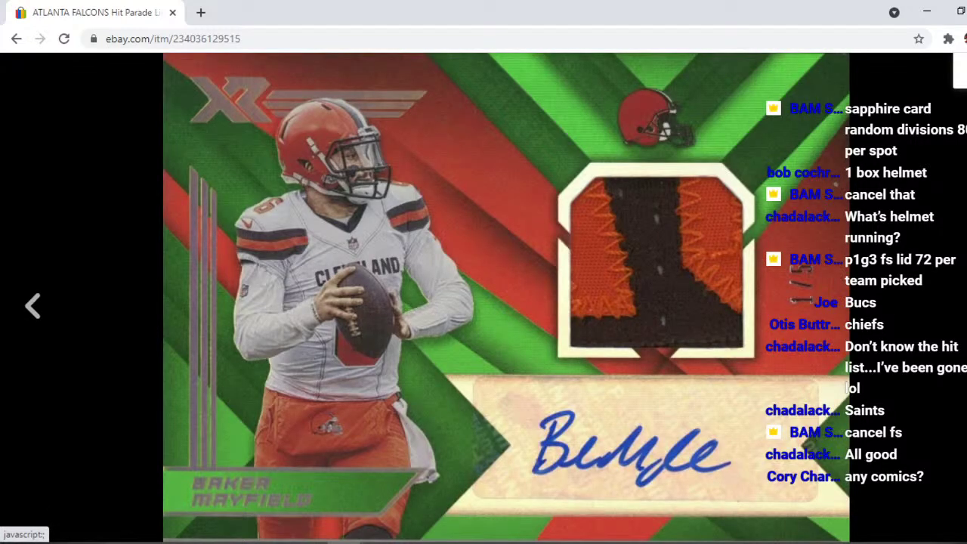
left_click(32, 306)
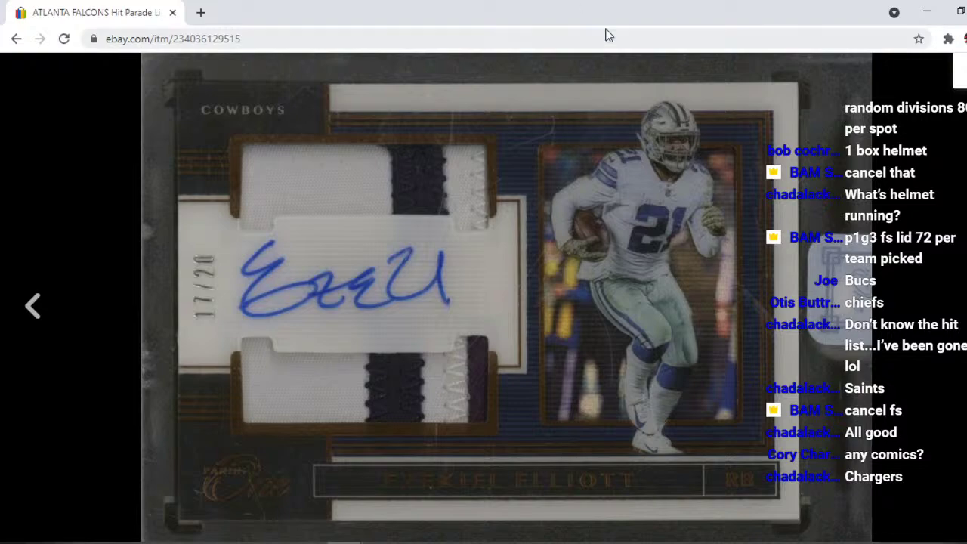
key("alt+Tab")
Title the sheet 'le box p1g3 25 per team picked' in merged cell L1.
left_click(464, 106)
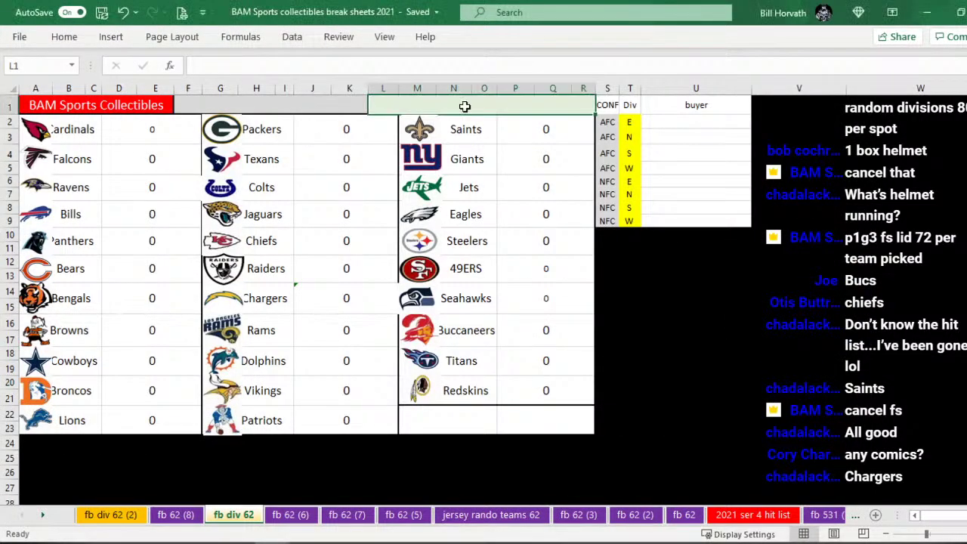
type("le box p1g3 2")
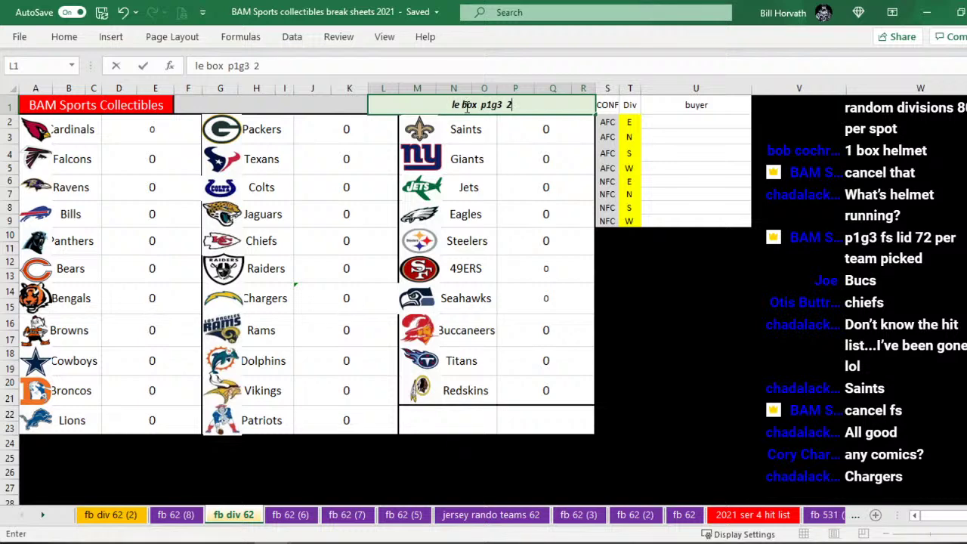
type("5 per team")
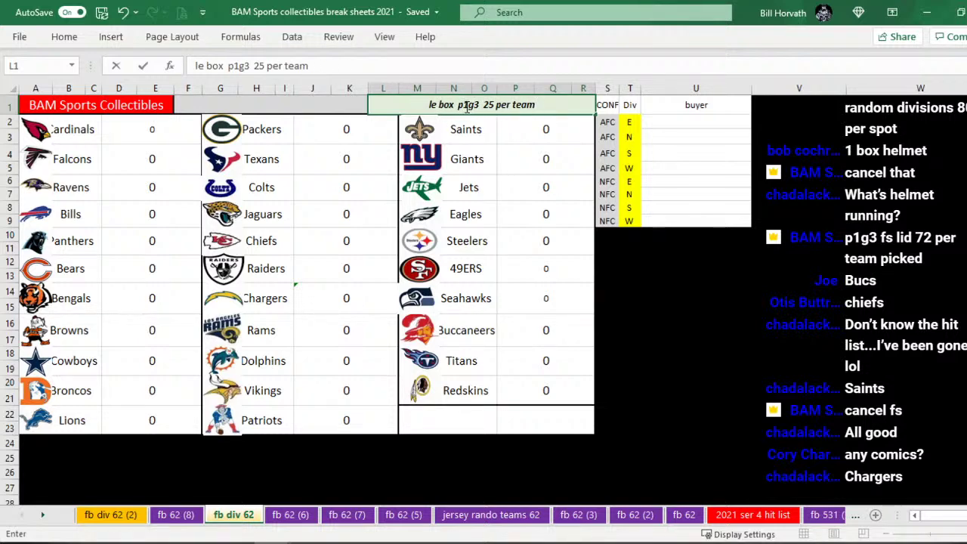
type("n pickedcked")
key("Return")
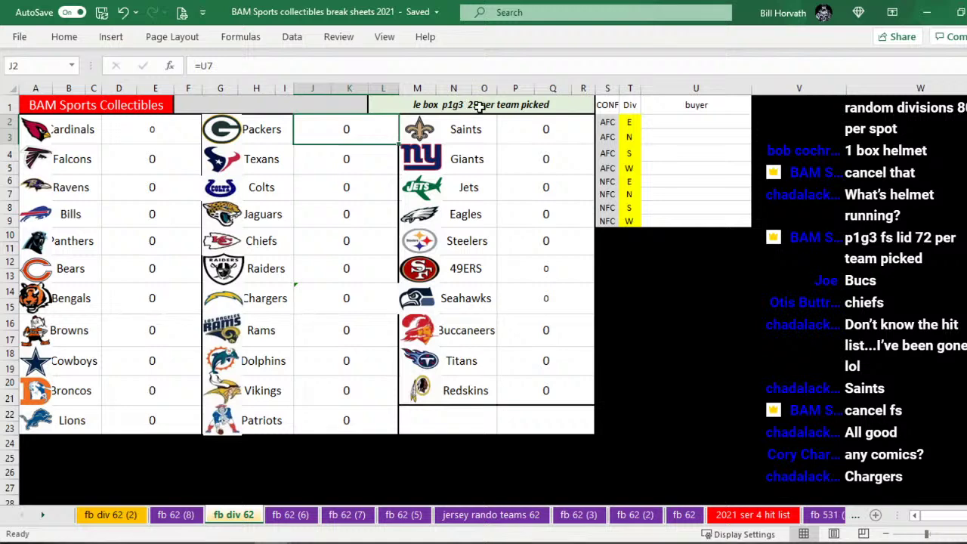
Copy the new title and move the live chat window to the right side.
right_click(509, 106)
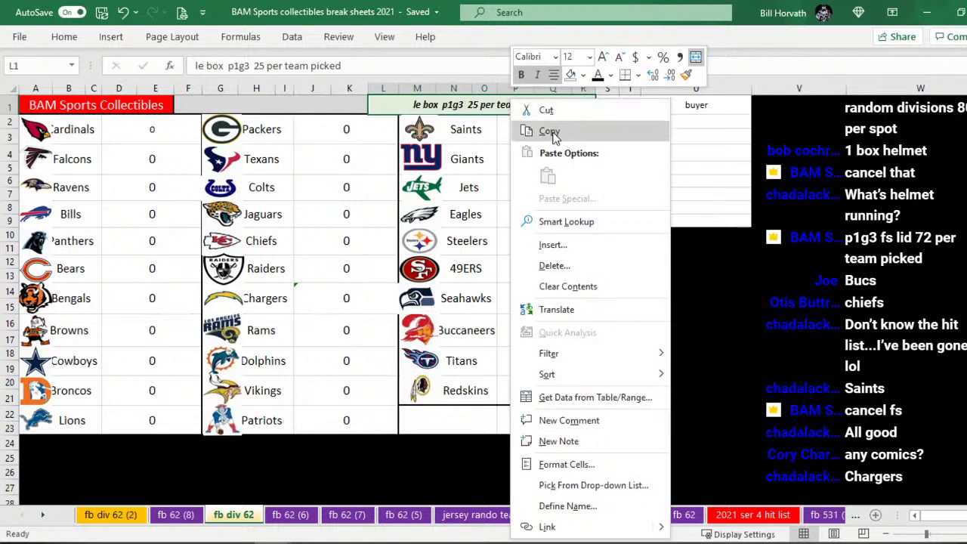
left_click(550, 133)
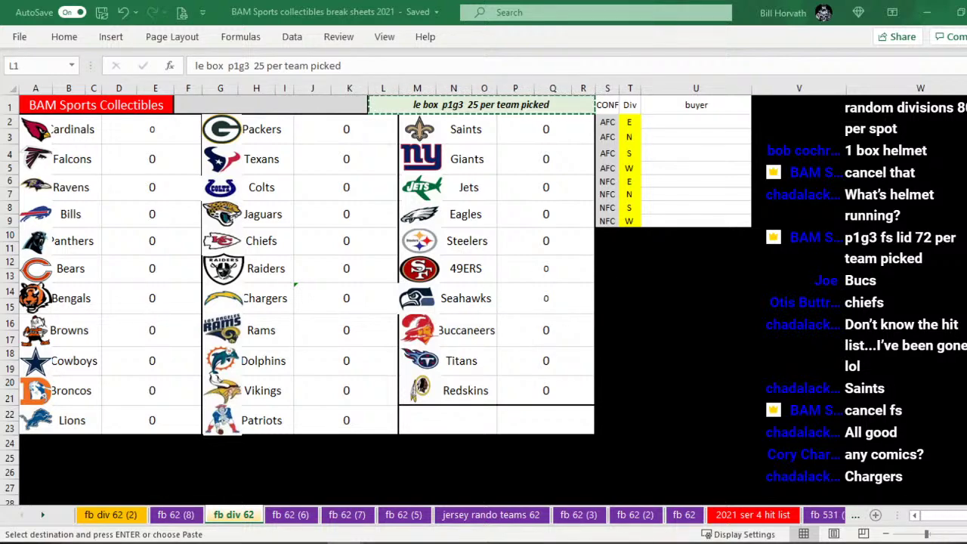
key("alt+Tab")
left_click_drag(465, 83, 867, 50)
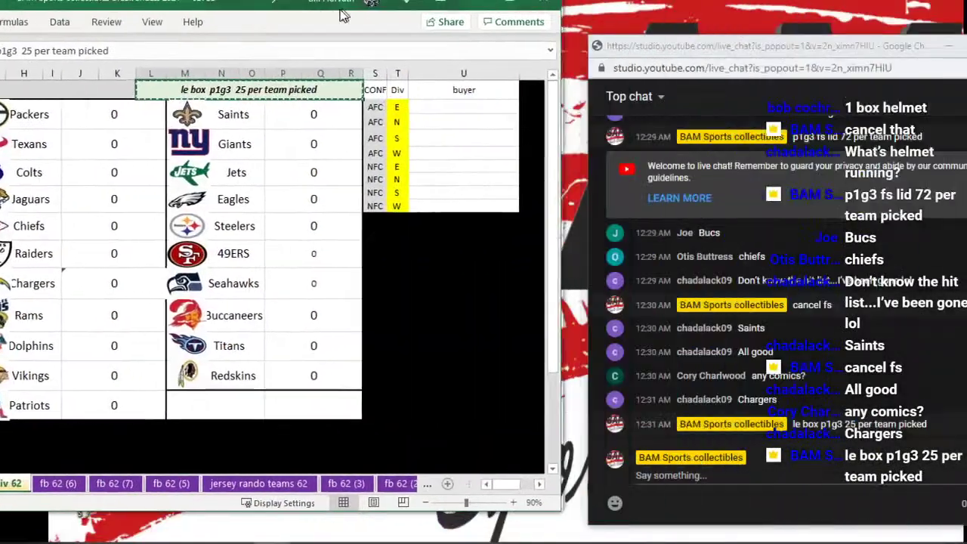
Arrange the workbook slightly lower and the live chat window beside it.
left_click_drag(340, 9, 340, 37)
left_click(763, 64)
left_click_drag(762, 64, 753, 52)
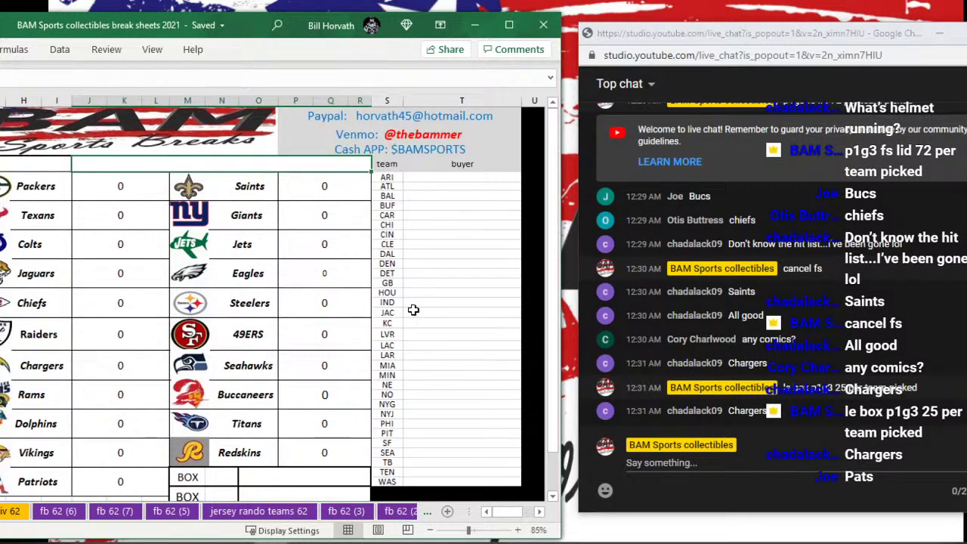
Enter the Chargers buyer's chat name in the LAC buyer cell of column T.
left_click(458, 302)
left_click(433, 345)
type("ch")
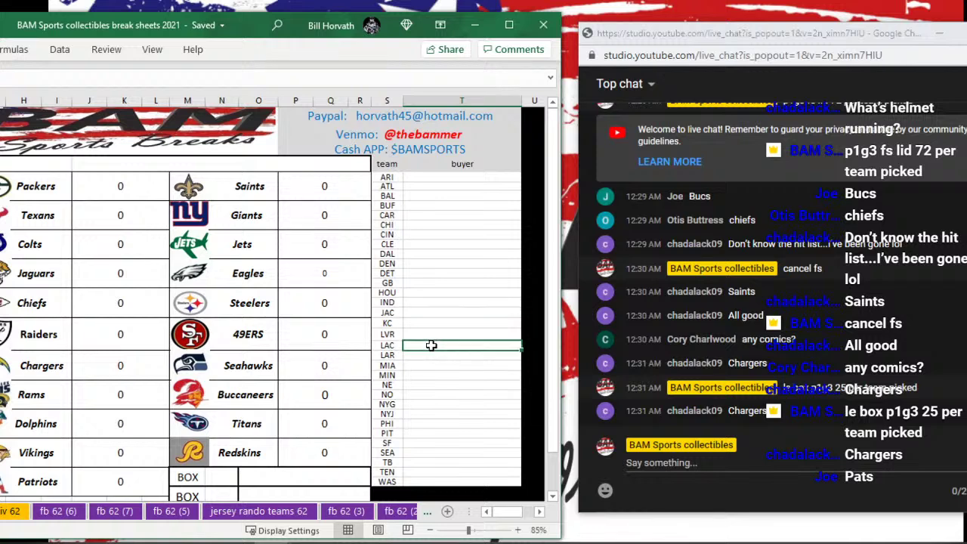
key("BackSpace")
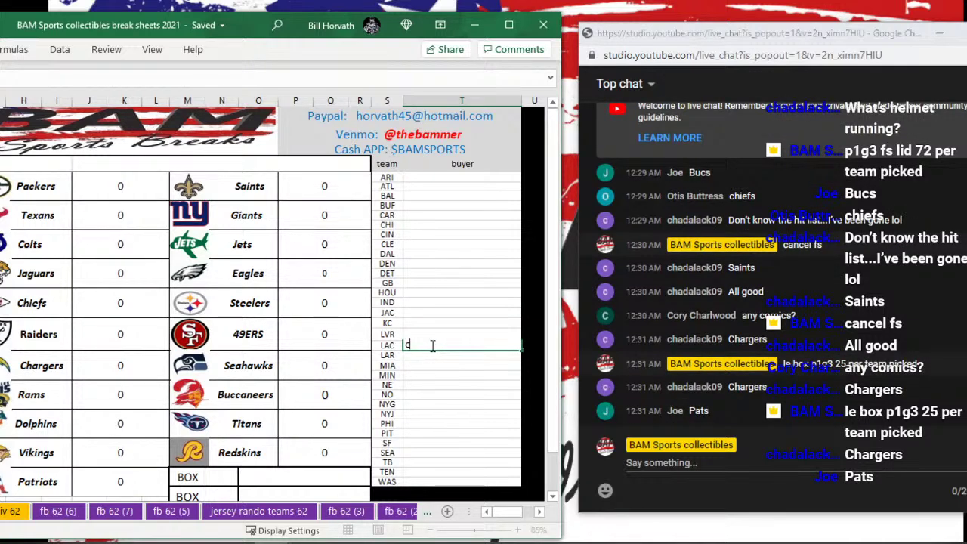
type("hadalack09")
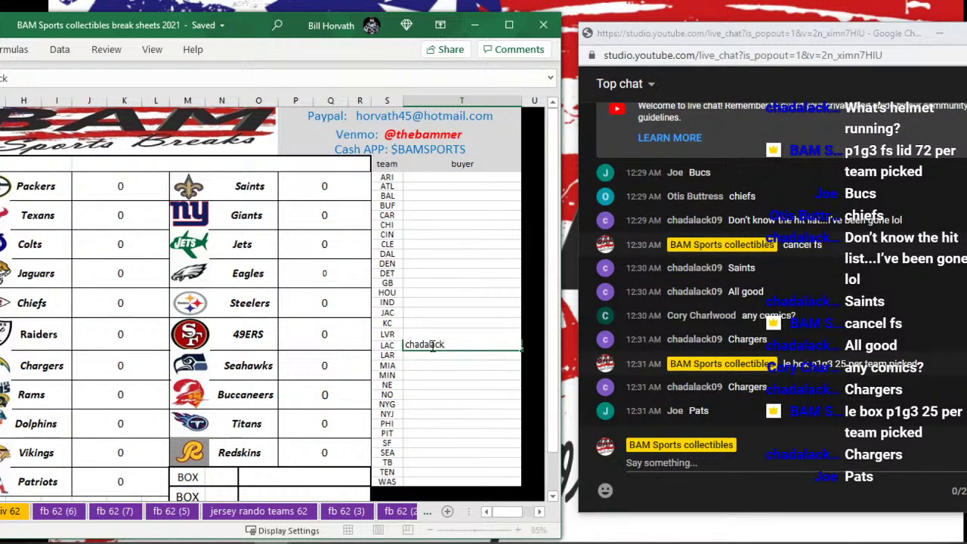